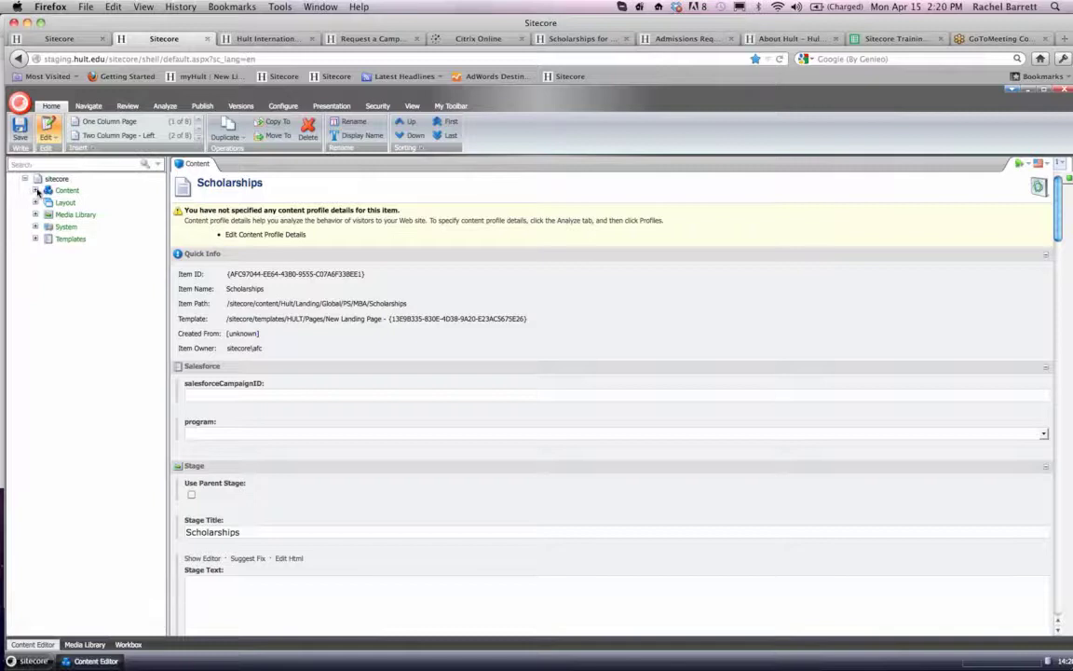
- Expand the content tree through Content and Hult down to the items of the Landing folder
{"action": "left_click", "coordinate": [36, 190]}
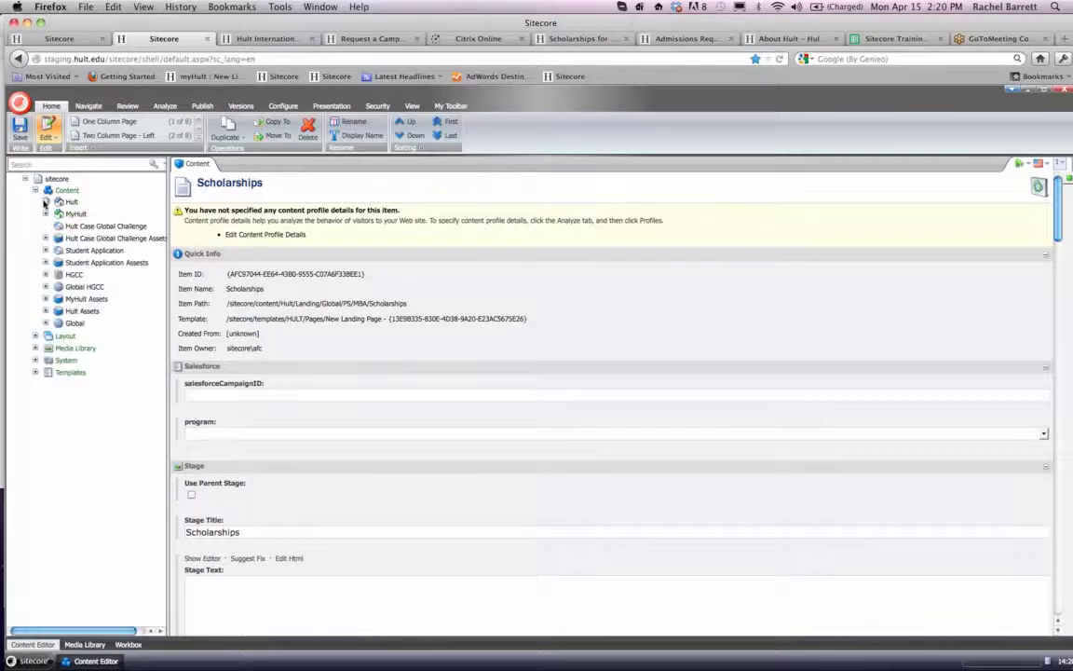
{"action": "left_click", "coordinate": [44, 202]}
{"action": "scroll", "coordinate": [44, 242], "scroll_direction": "down", "scroll_amount": 4}
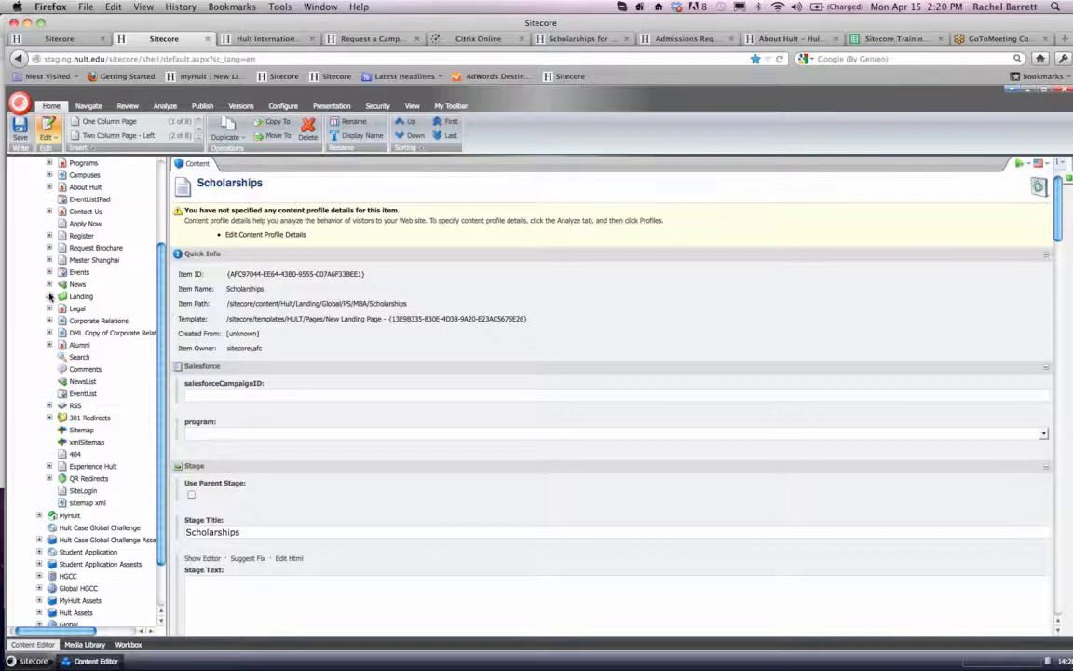
{"action": "left_click", "coordinate": [49, 296]}
{"action": "scroll", "coordinate": [49, 295], "scroll_direction": "down", "scroll_amount": 2}
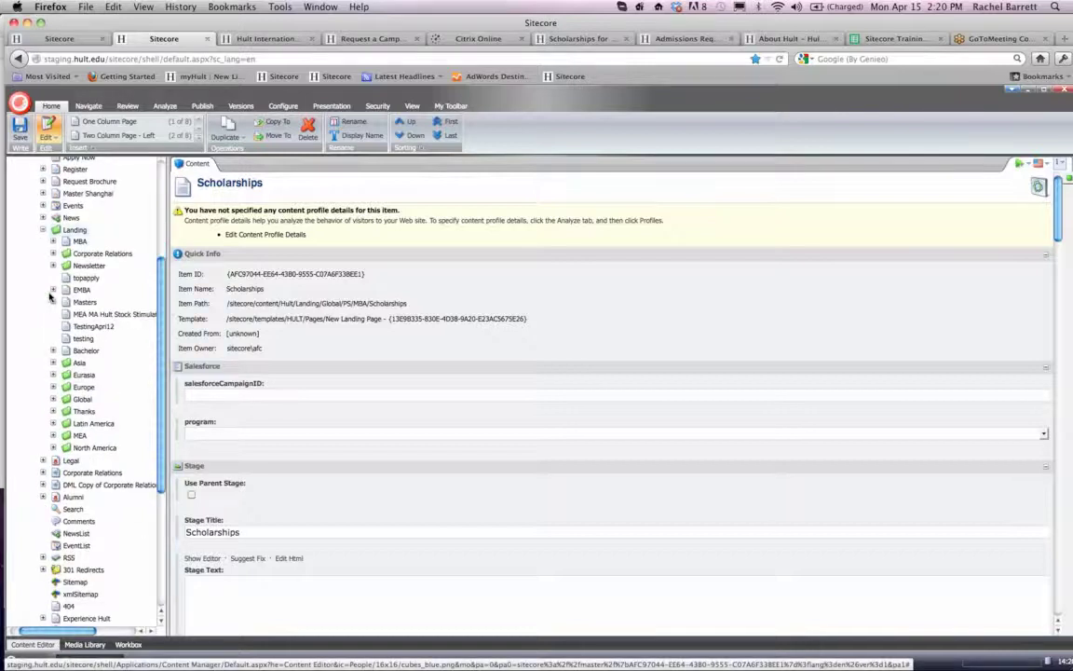
- Try to insert a New Landing Page item named "Testing " into the Asia folder under Landing
{"action": "left_click", "coordinate": [84, 365]}
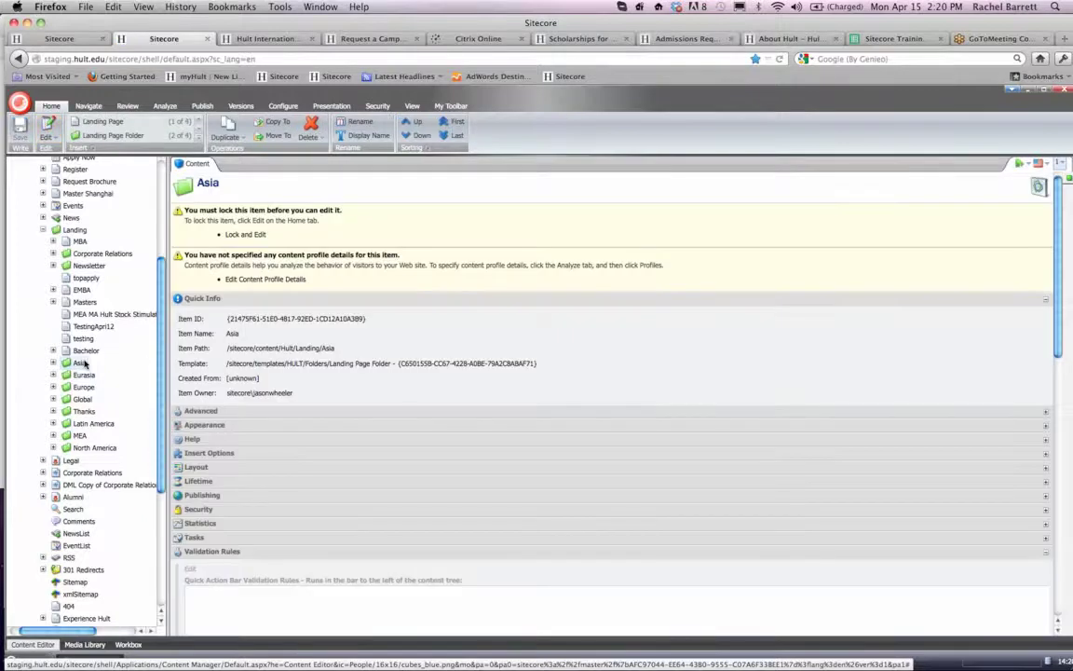
{"action": "right_click", "coordinate": [85, 365]}
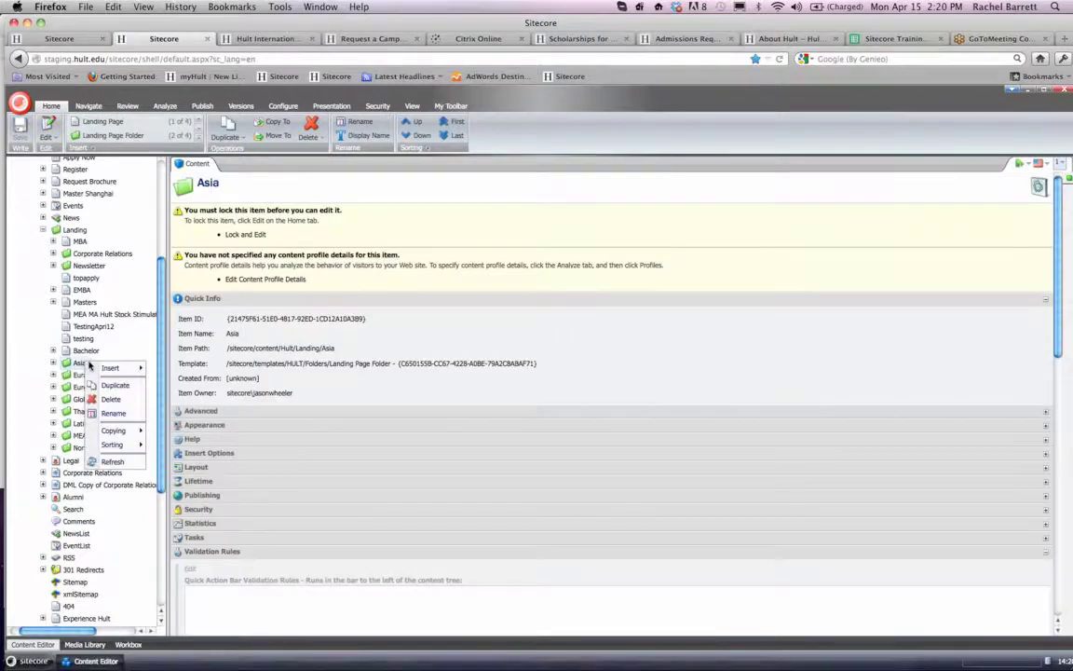
{"action": "mouse_move", "coordinate": [110, 368]}
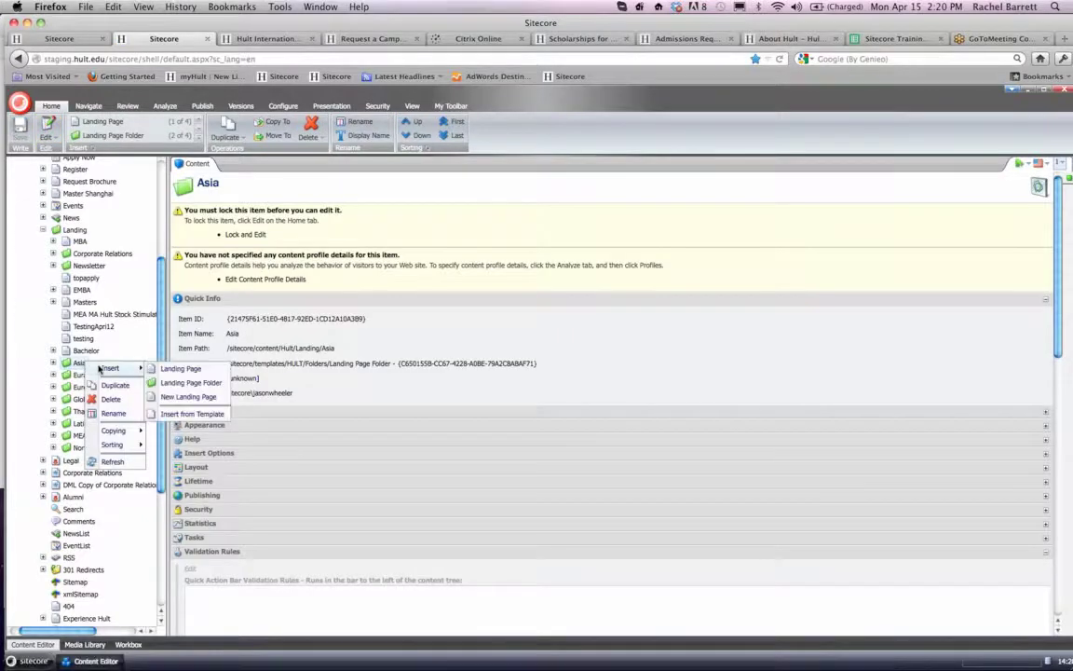
{"action": "left_click", "coordinate": [182, 397]}
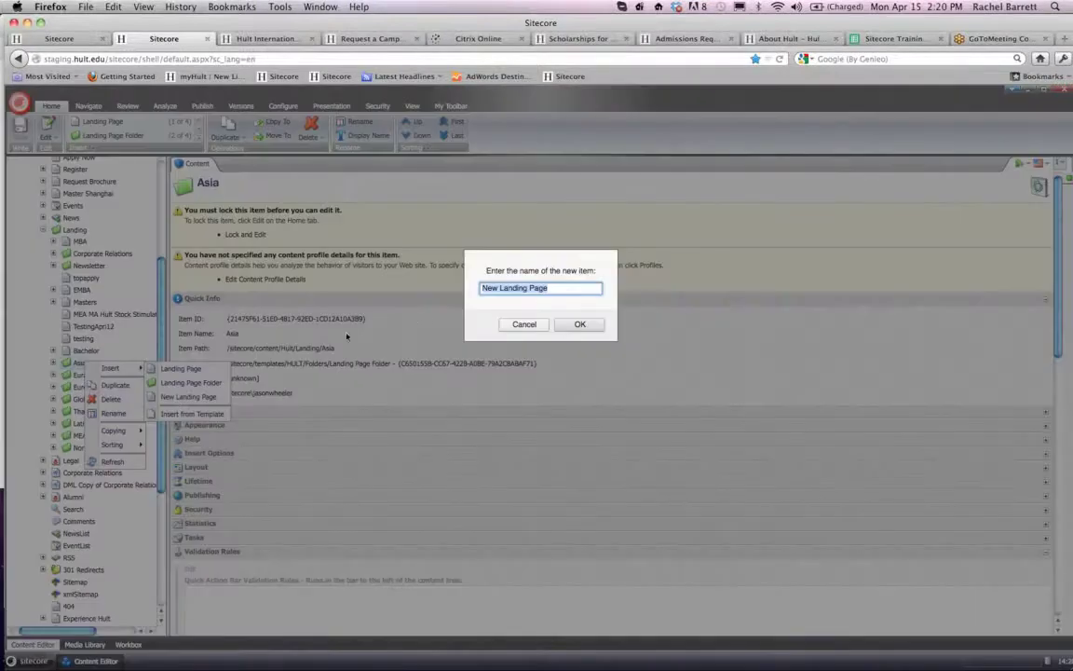
{"action": "type", "text": "Testing"}
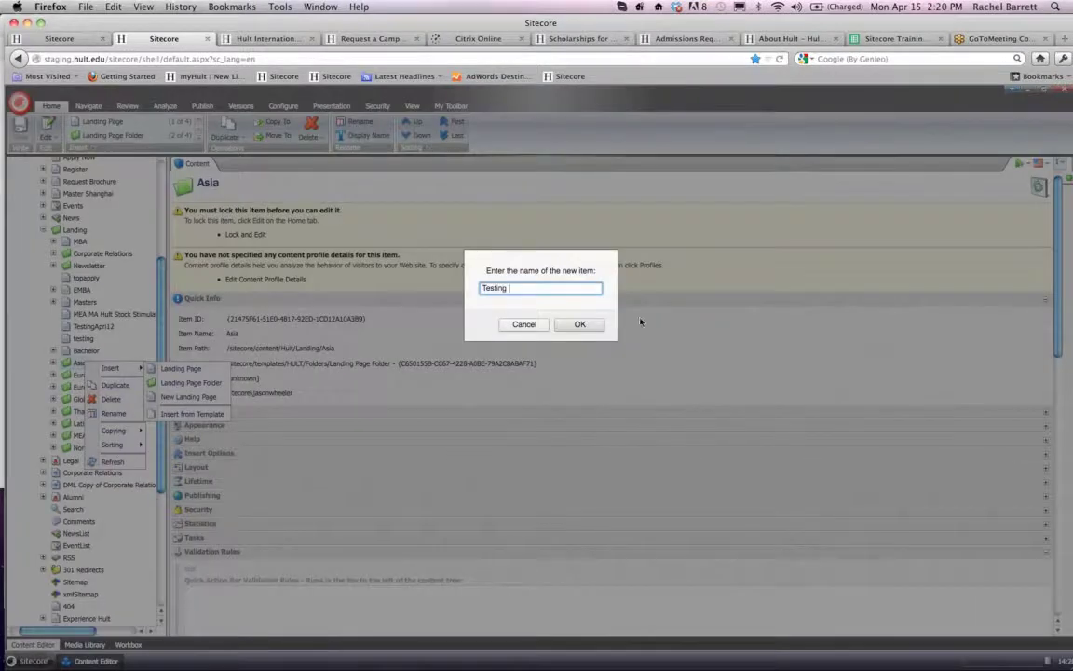
{"action": "left_click", "coordinate": [579, 325]}
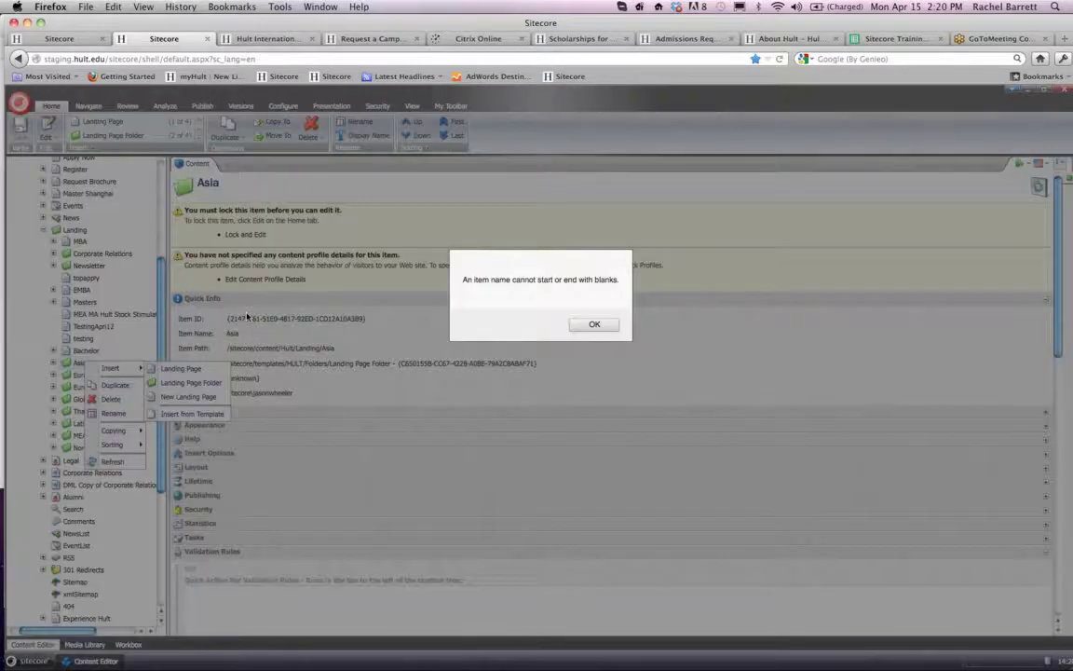
{"action": "left_click", "coordinate": [593, 324]}
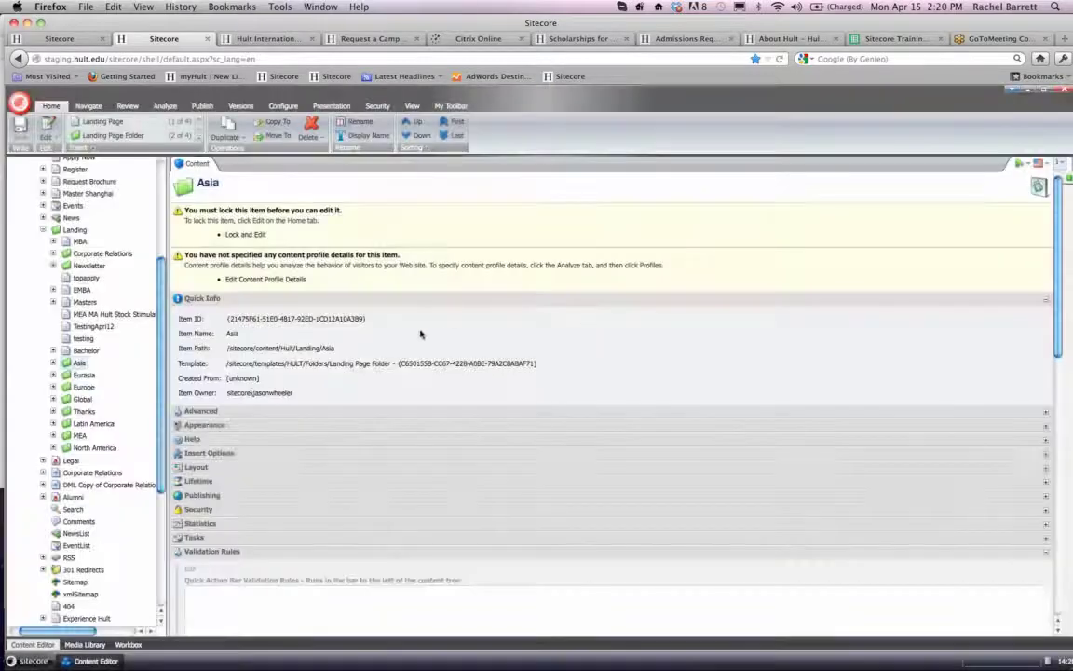
{"action": "right_click", "coordinate": [80, 366]}
{"action": "left_click", "coordinate": [39, 366]}
- Insert a New Landing Page item into the North America folder, naming it "Testing" followed by a first name
{"action": "scroll", "coordinate": [39, 366], "scroll_direction": "down", "scroll_amount": 1}
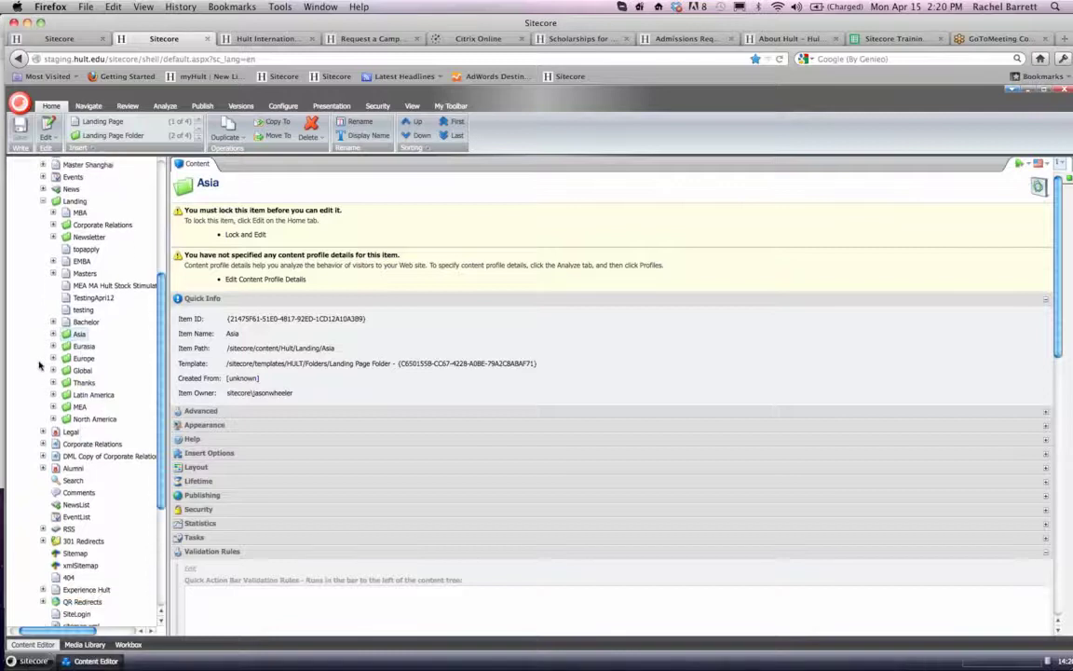
{"action": "left_click", "coordinate": [91, 422]}
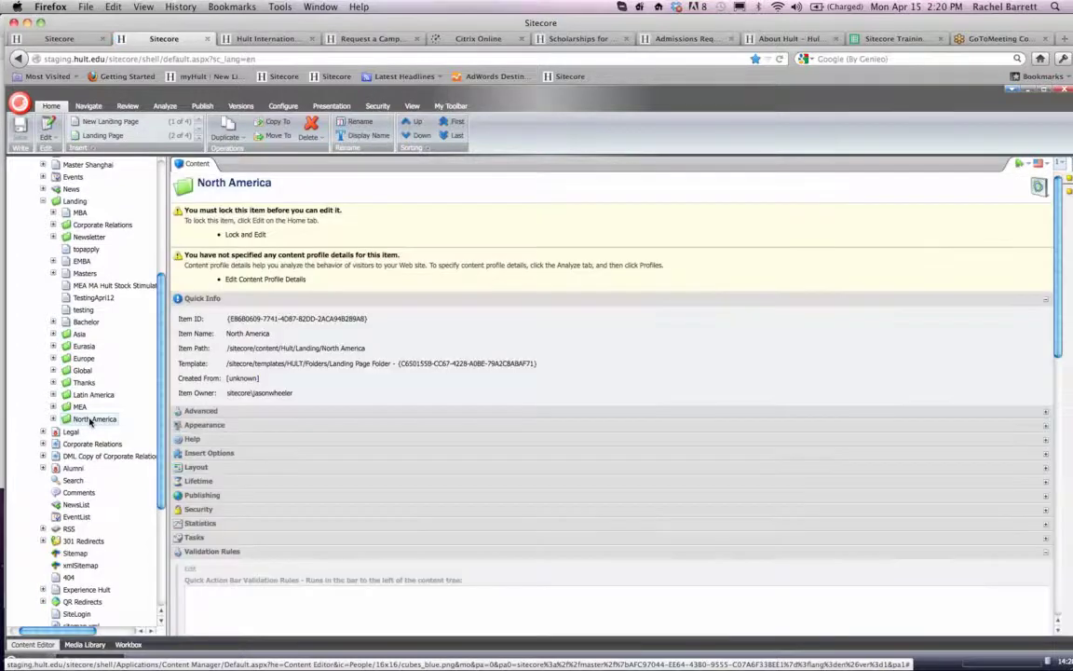
{"action": "right_click", "coordinate": [92, 422]}
{"action": "mouse_move", "coordinate": [112, 426]}
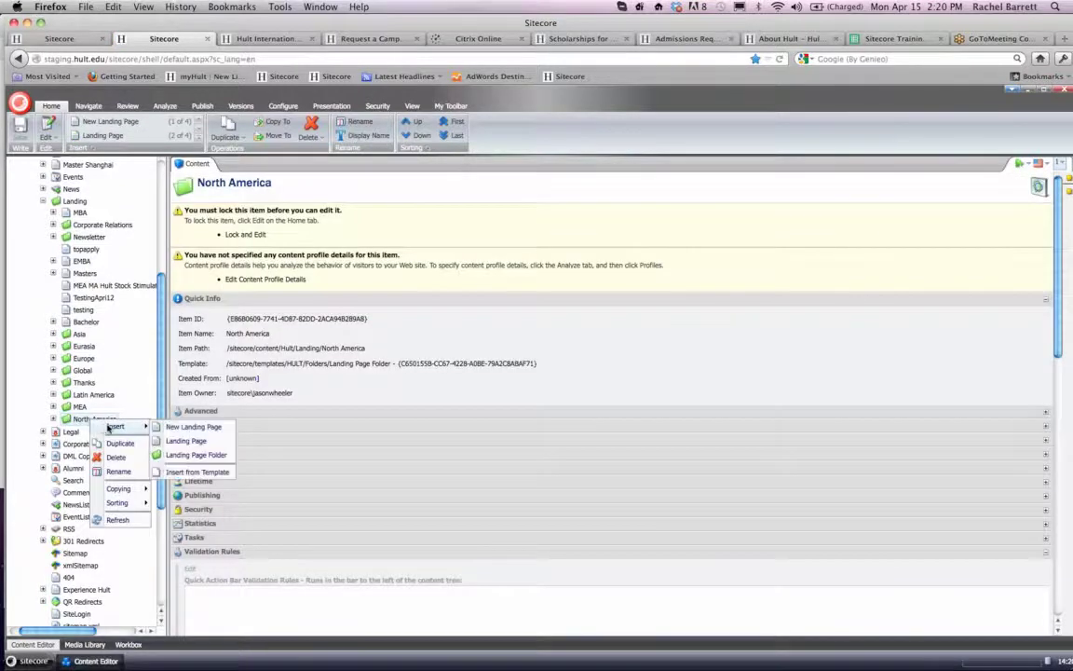
{"action": "left_click", "coordinate": [193, 426]}
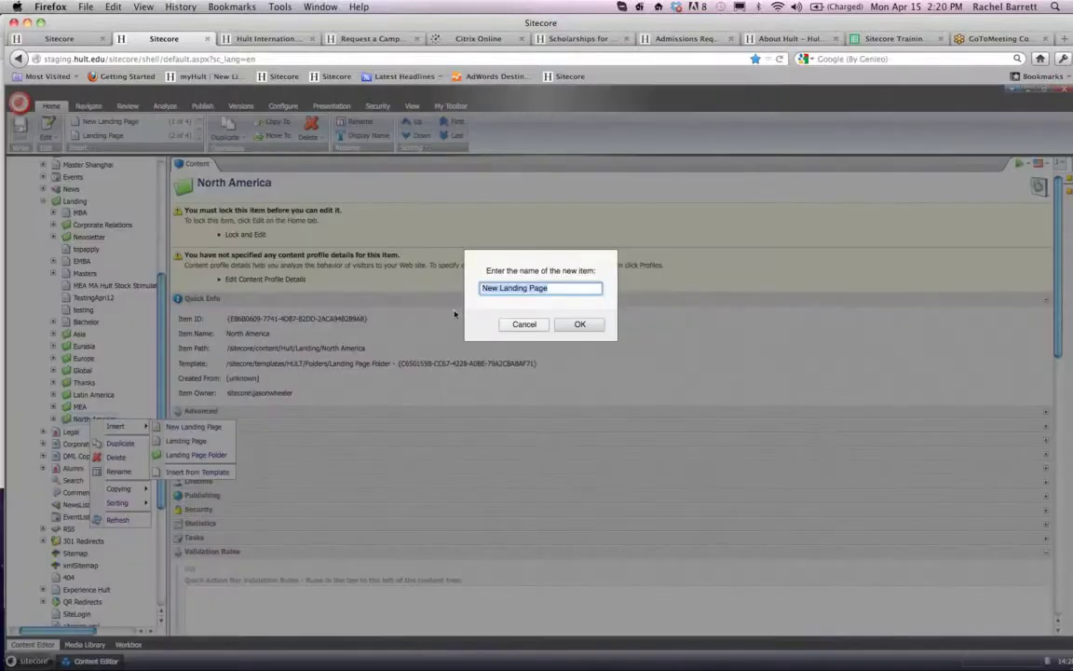
{"action": "type", "text": "Testing Das"}
{"action": "key", "text": "BackSpace"}
{"action": "type", "text": "na"}
{"action": "left_click", "coordinate": [577, 324]}
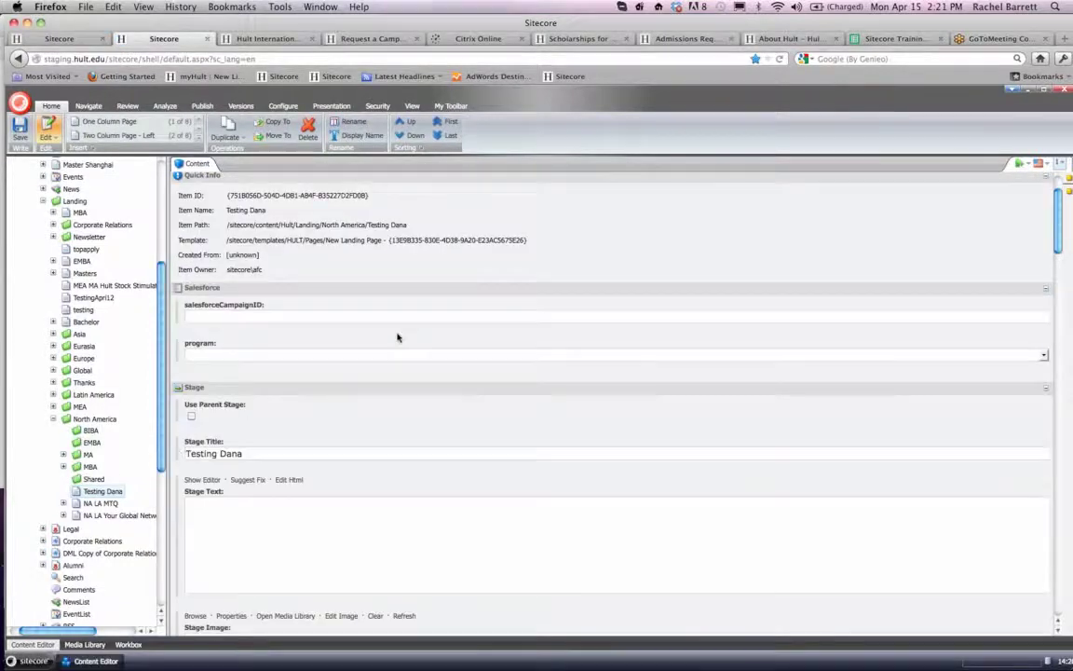
- Look over the fields of the new Testing landing page and delete the page from the North America folder
{"action": "scroll", "coordinate": [397, 336], "scroll_direction": "down", "scroll_amount": 2}
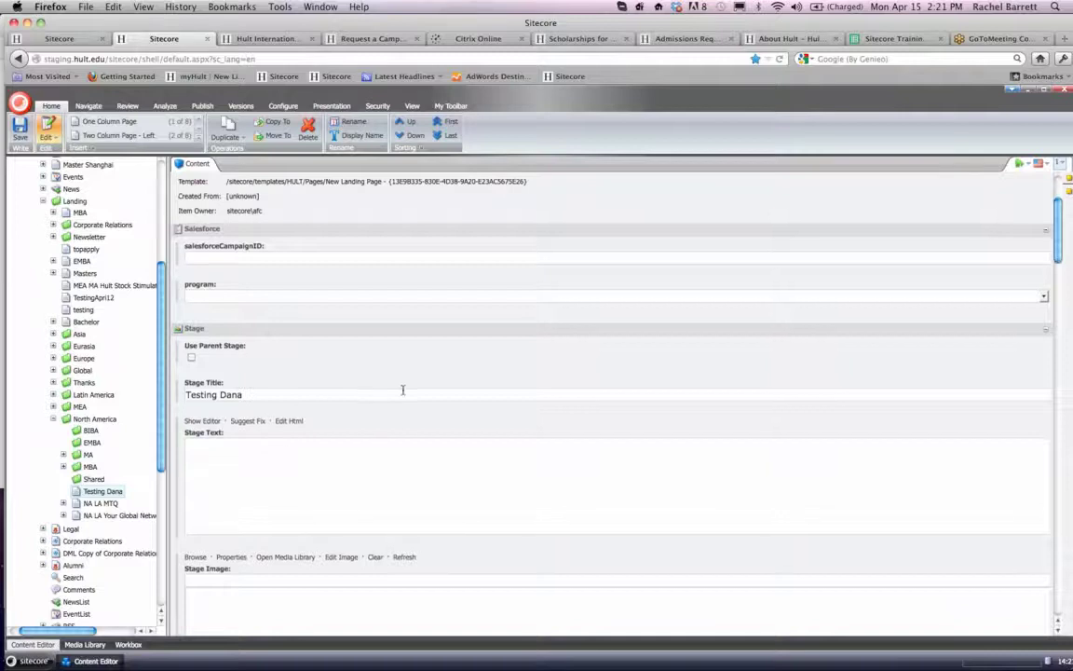
{"action": "scroll", "coordinate": [400, 390], "scroll_direction": "down", "scroll_amount": 3}
{"action": "scroll", "coordinate": [404, 393], "scroll_direction": "down", "scroll_amount": 6}
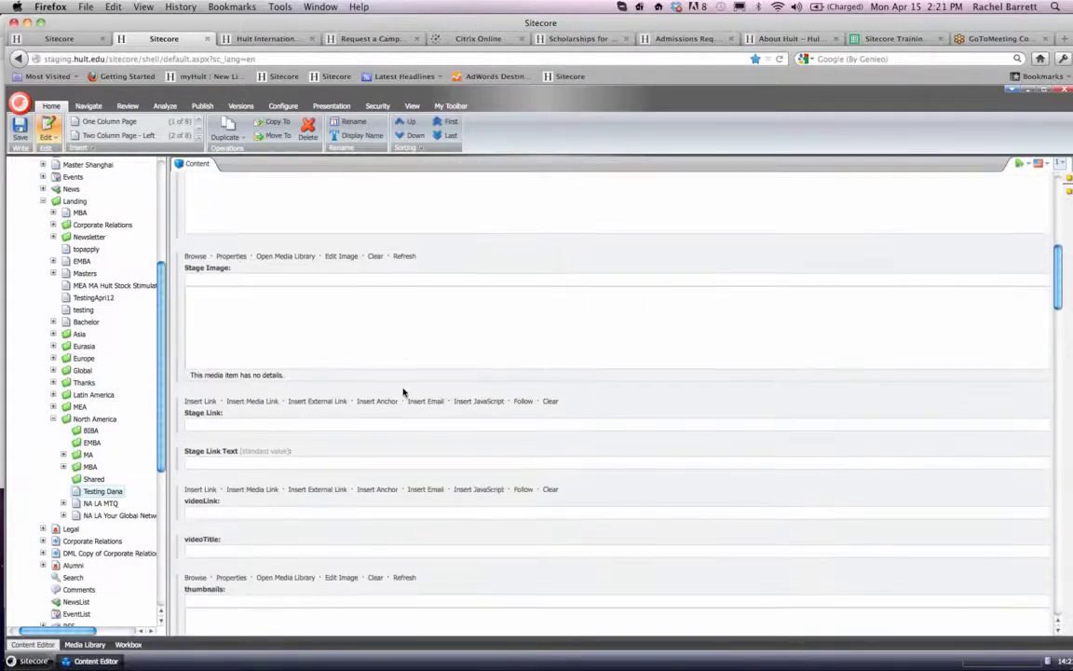
{"action": "scroll", "coordinate": [403, 392], "scroll_direction": "up", "scroll_amount": 8}
{"action": "scroll", "coordinate": [403, 392], "scroll_direction": "up", "scroll_amount": 5}
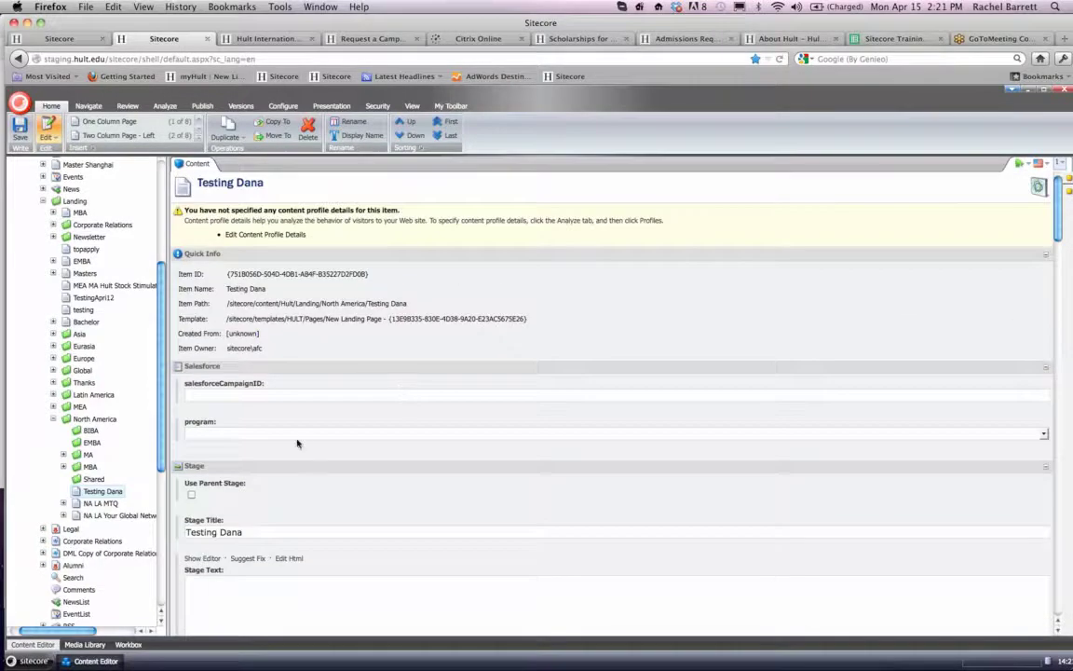
{"action": "scroll", "coordinate": [297, 444], "scroll_direction": "down", "scroll_amount": 1}
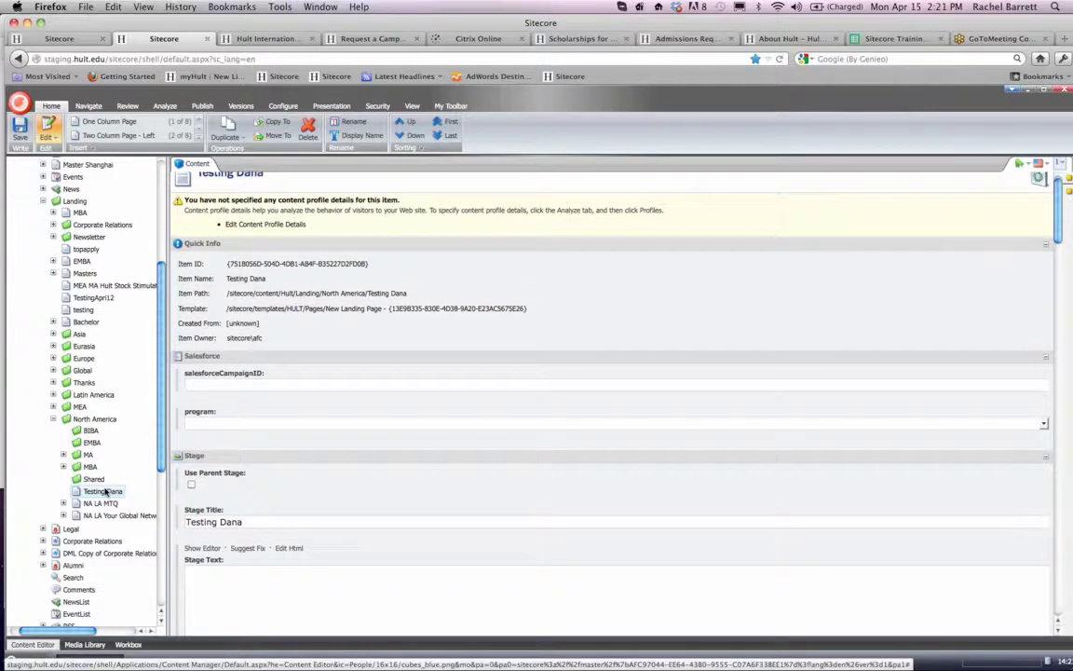
{"action": "right_click", "coordinate": [105, 491]}
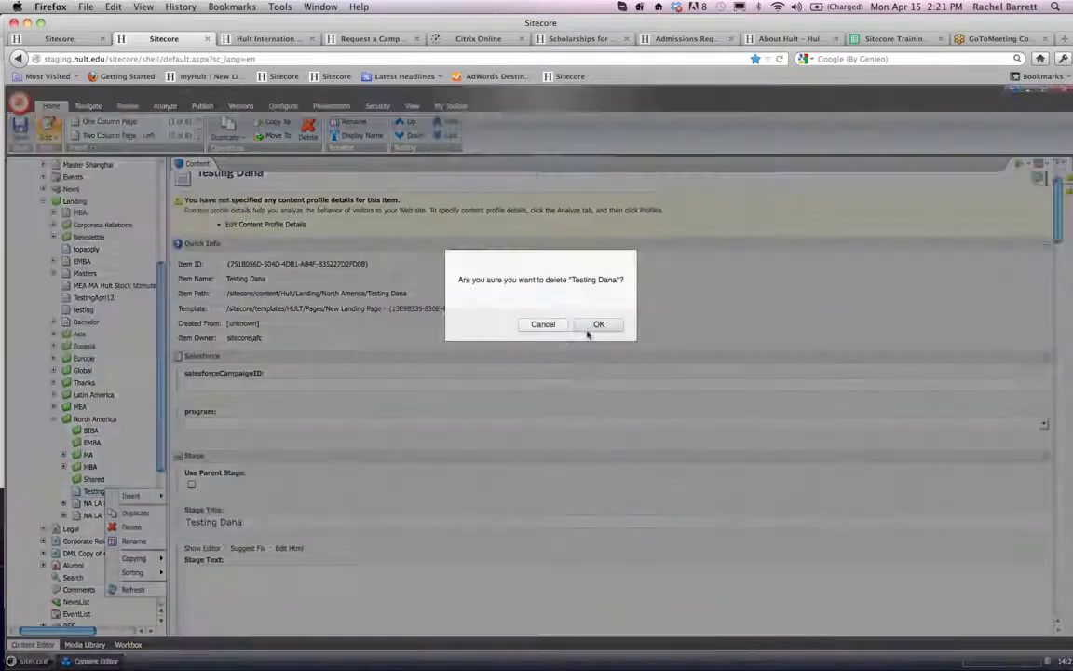
{"action": "left_click", "coordinate": [591, 328]}
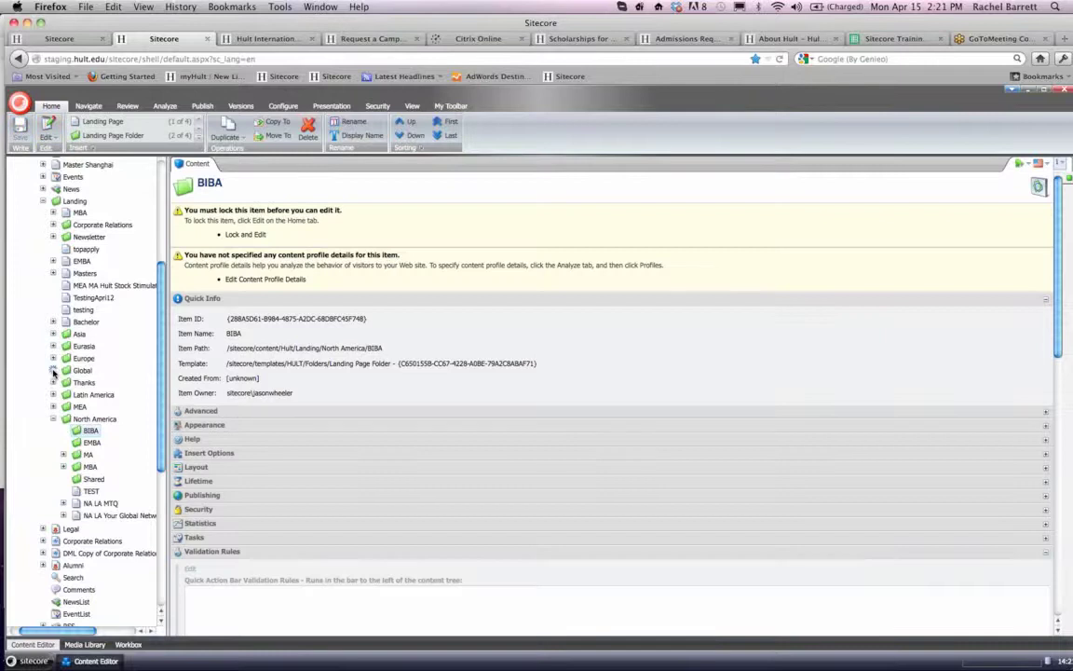
- Open the Scholarships landing page located under Landing, Global, PS and MBA
{"action": "left_click", "coordinate": [53, 370]}
{"action": "scroll", "coordinate": [53, 372], "scroll_direction": "down", "scroll_amount": 3}
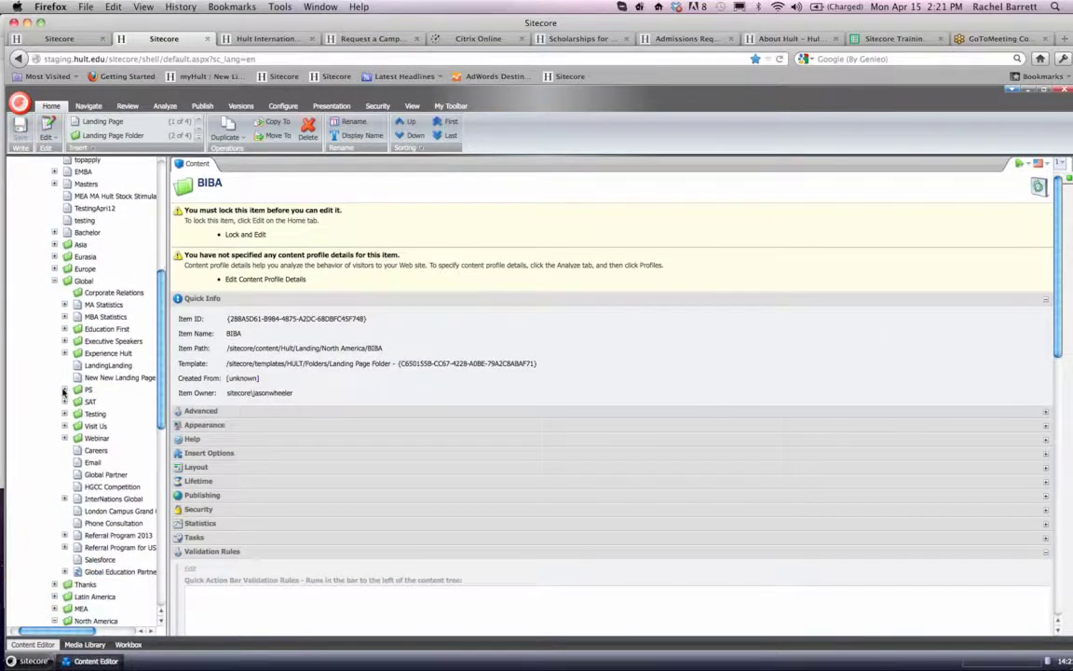
{"action": "left_click", "coordinate": [64, 395]}
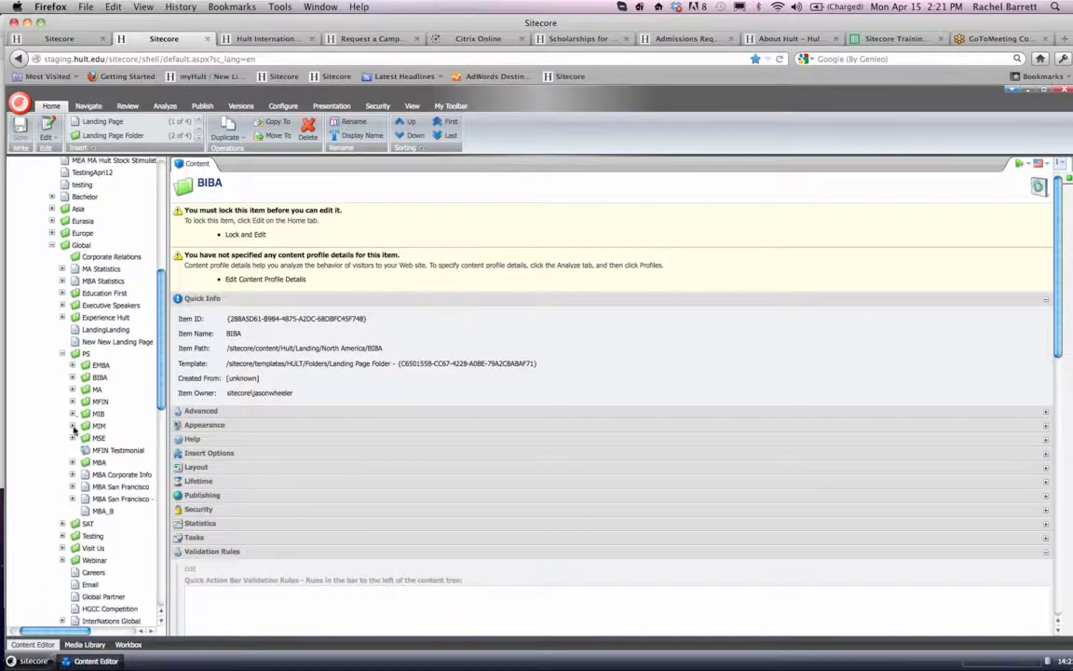
{"action": "left_click", "coordinate": [72, 463]}
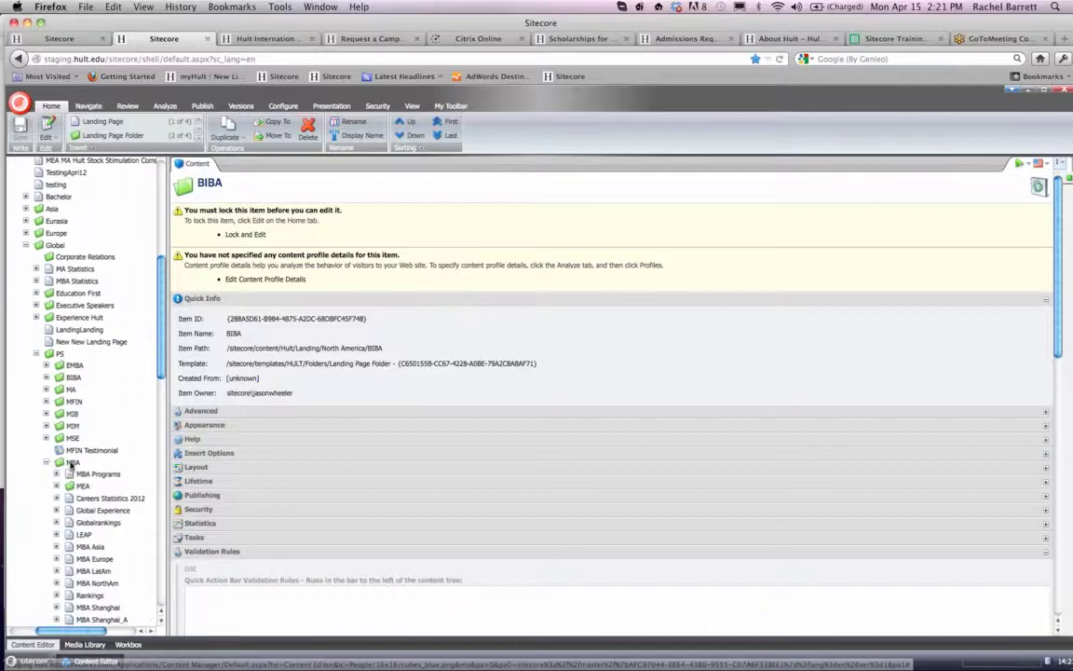
{"action": "scroll", "coordinate": [71, 466], "scroll_direction": "down", "scroll_amount": 3}
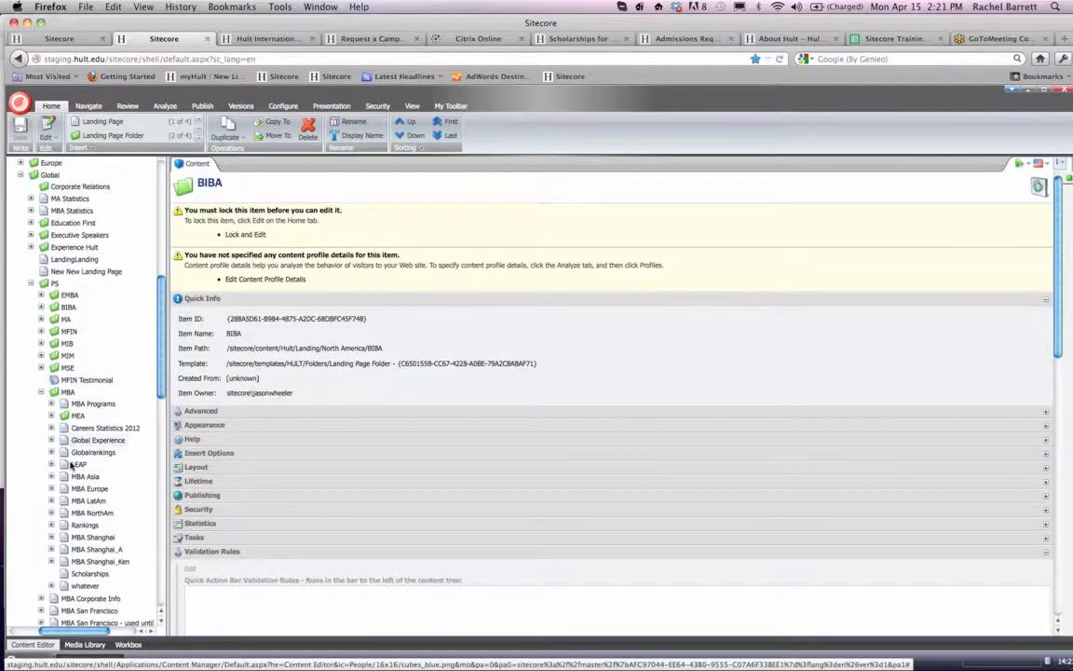
{"action": "scroll", "coordinate": [71, 466], "scroll_direction": "down", "scroll_amount": 1}
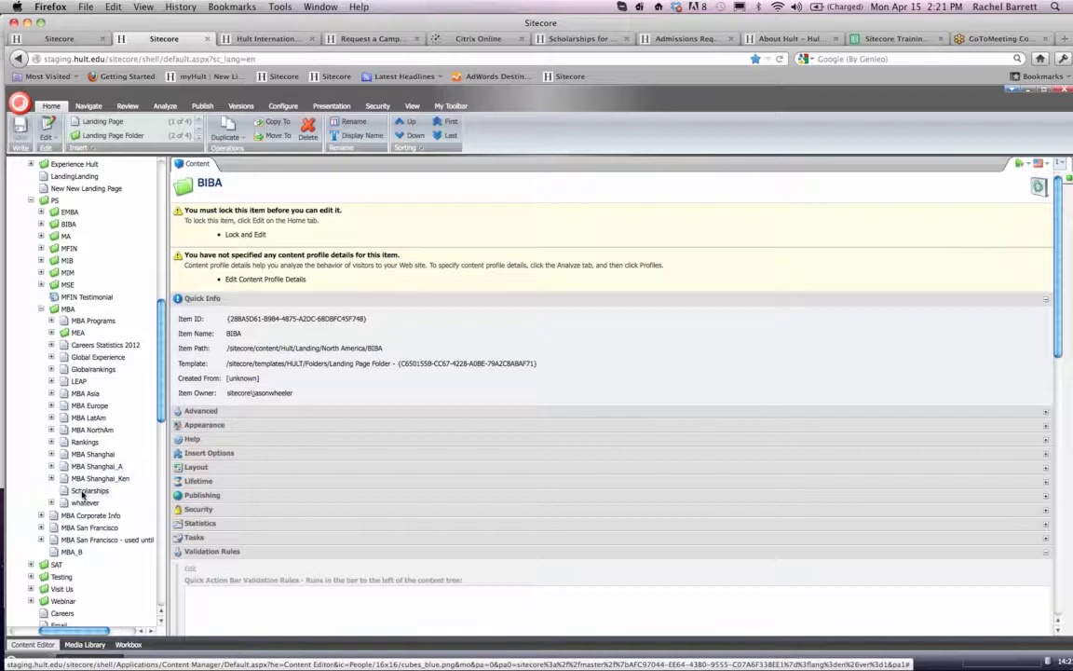
{"action": "left_click", "coordinate": [82, 494]}
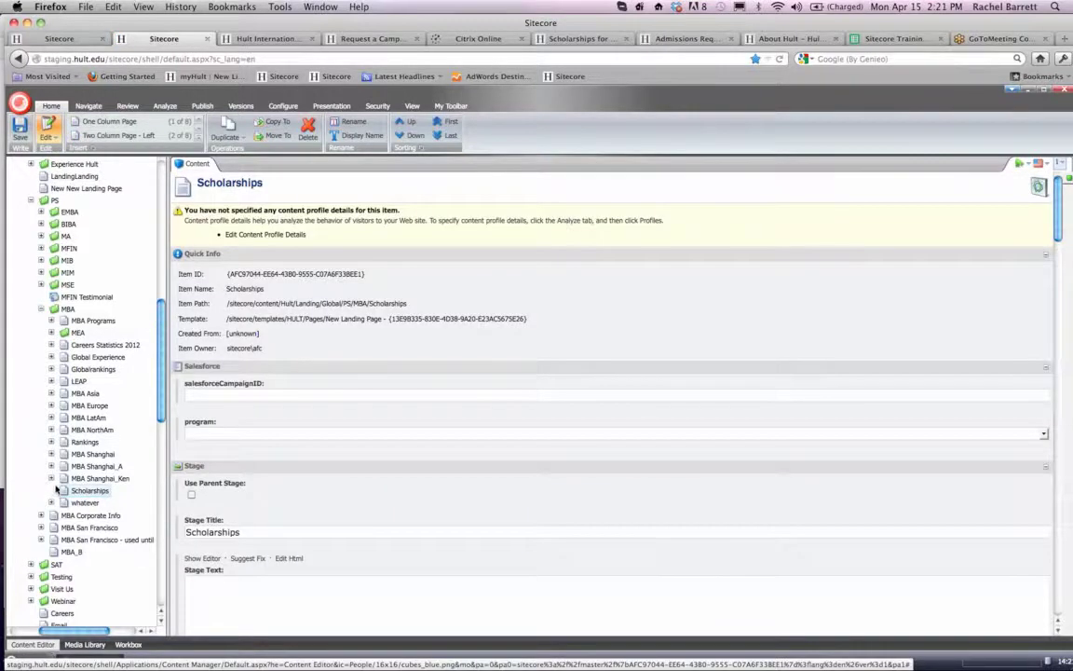
- Check the subpages beneath the MBA Shanghai_Ken and MBA Shanghai_A landing pages, leaving both branches collapsed
{"action": "left_click", "coordinate": [52, 478]}
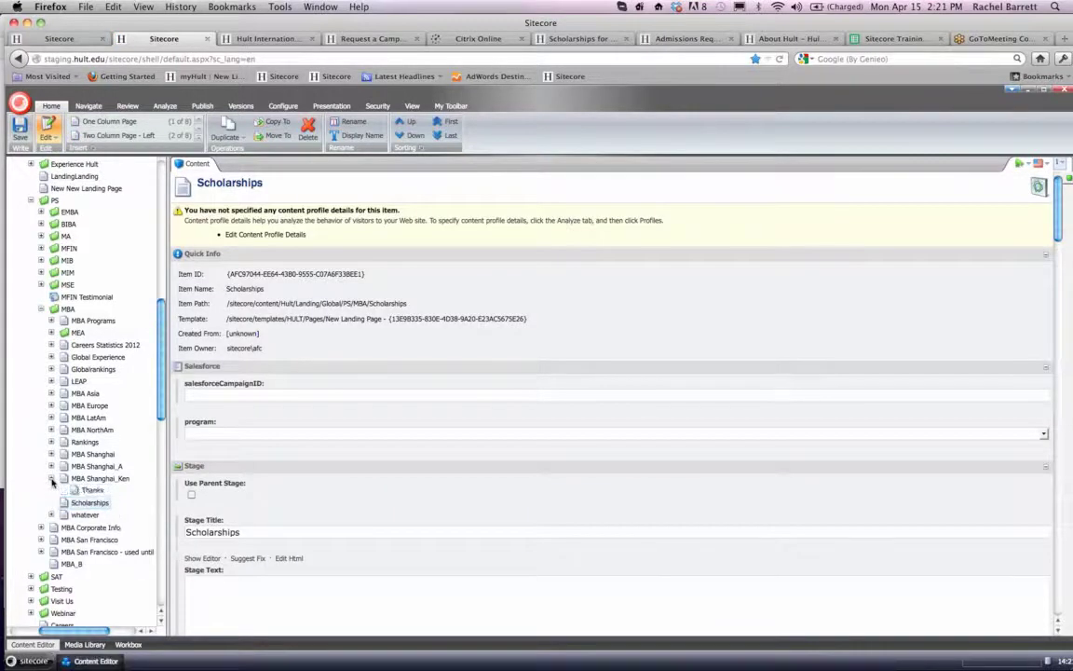
{"action": "left_click", "coordinate": [51, 466]}
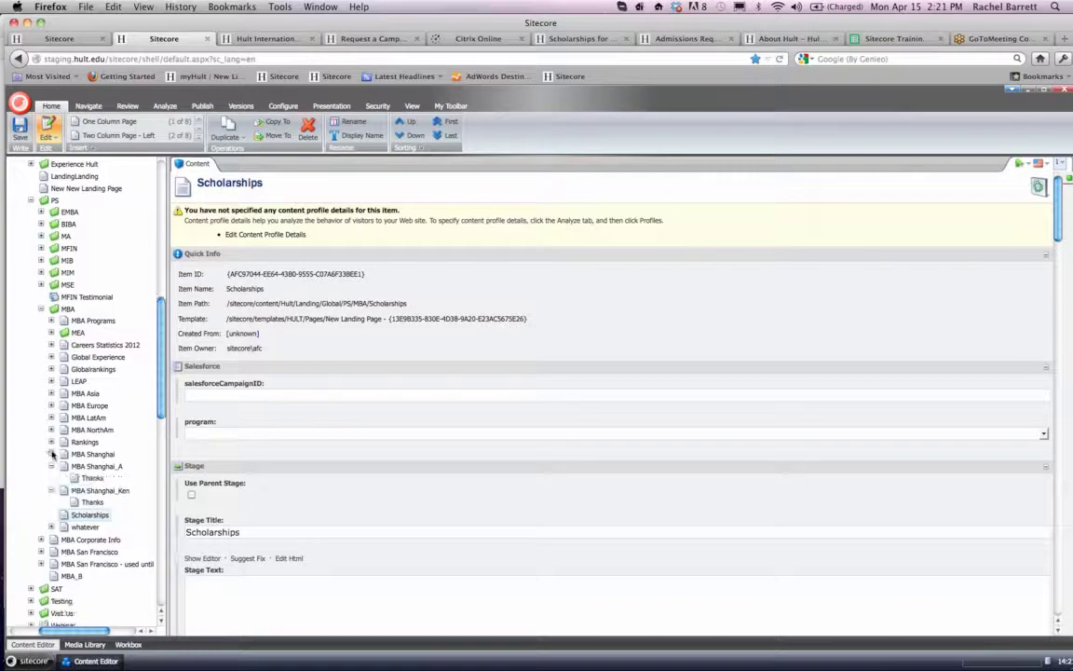
{"action": "left_click", "coordinate": [51, 466]}
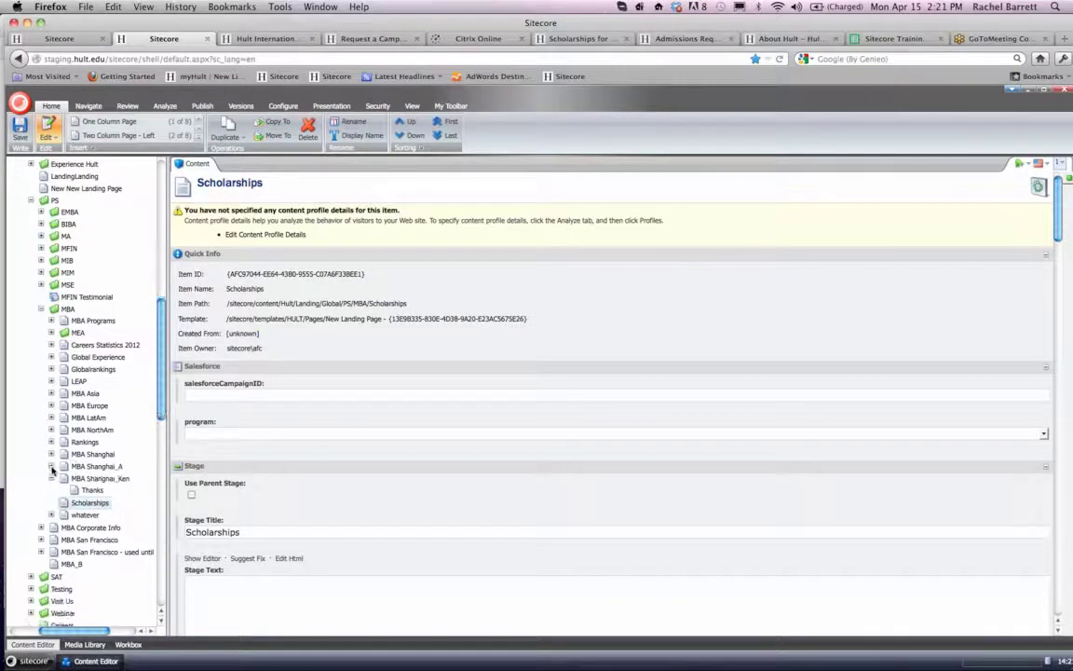
{"action": "left_click", "coordinate": [51, 477]}
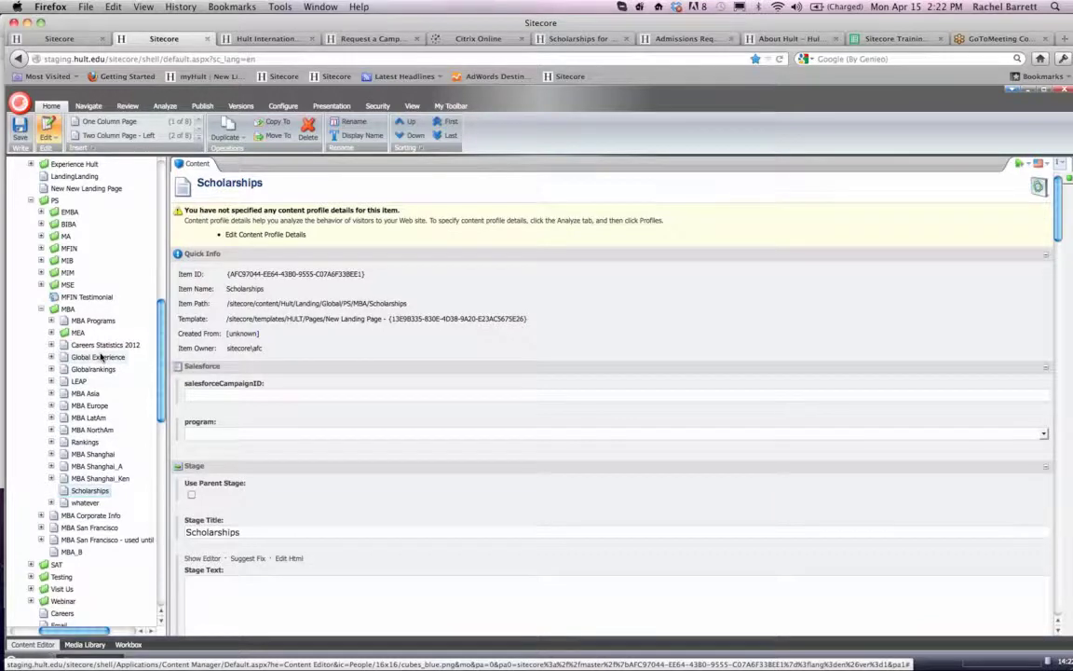
- Set the program of the MBA Scholarships landing page to One-Year MBA
{"action": "left_click", "coordinate": [91, 493]}
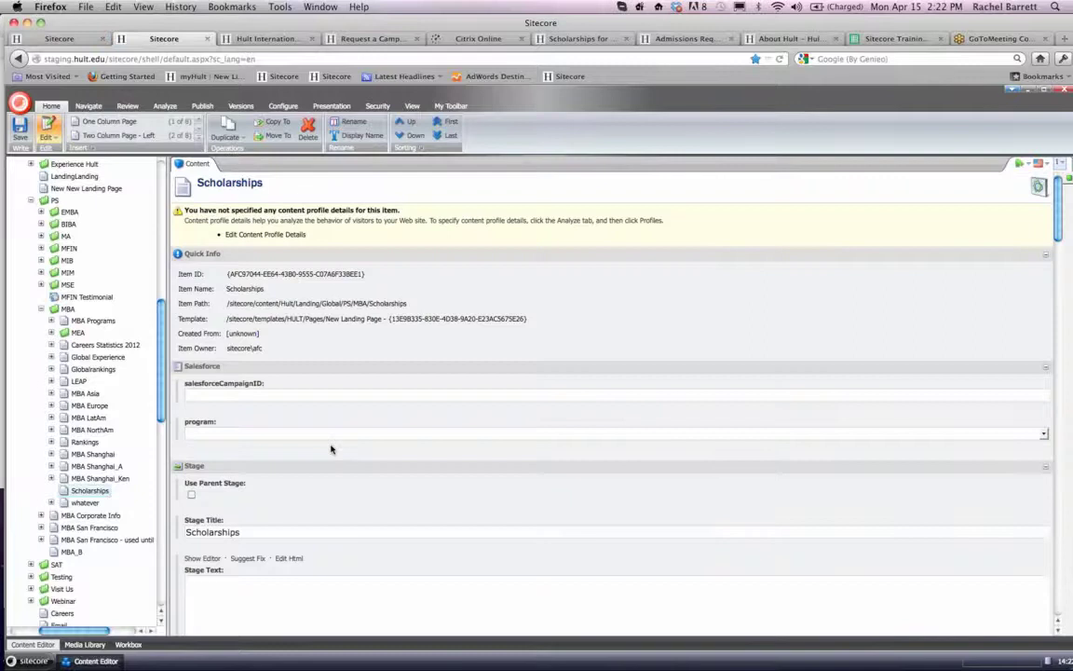
{"action": "scroll", "coordinate": [331, 447], "scroll_direction": "down", "scroll_amount": 2}
{"action": "left_click", "coordinate": [287, 337]}
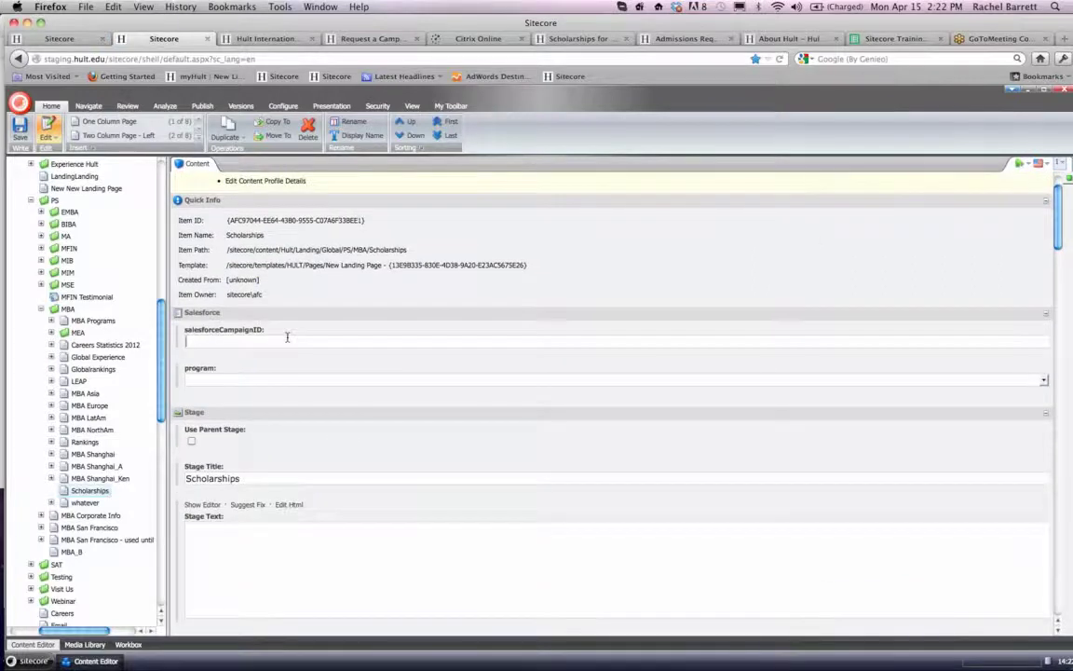
{"action": "scroll", "coordinate": [287, 338], "scroll_direction": "down", "scroll_amount": 2}
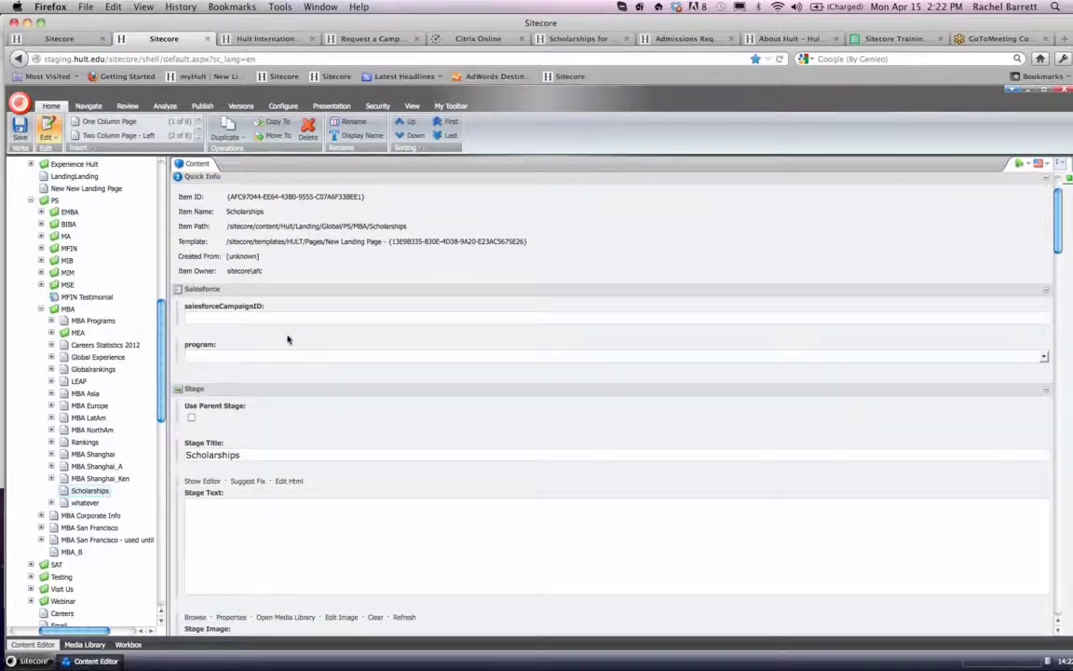
{"action": "left_click", "coordinate": [287, 330]}
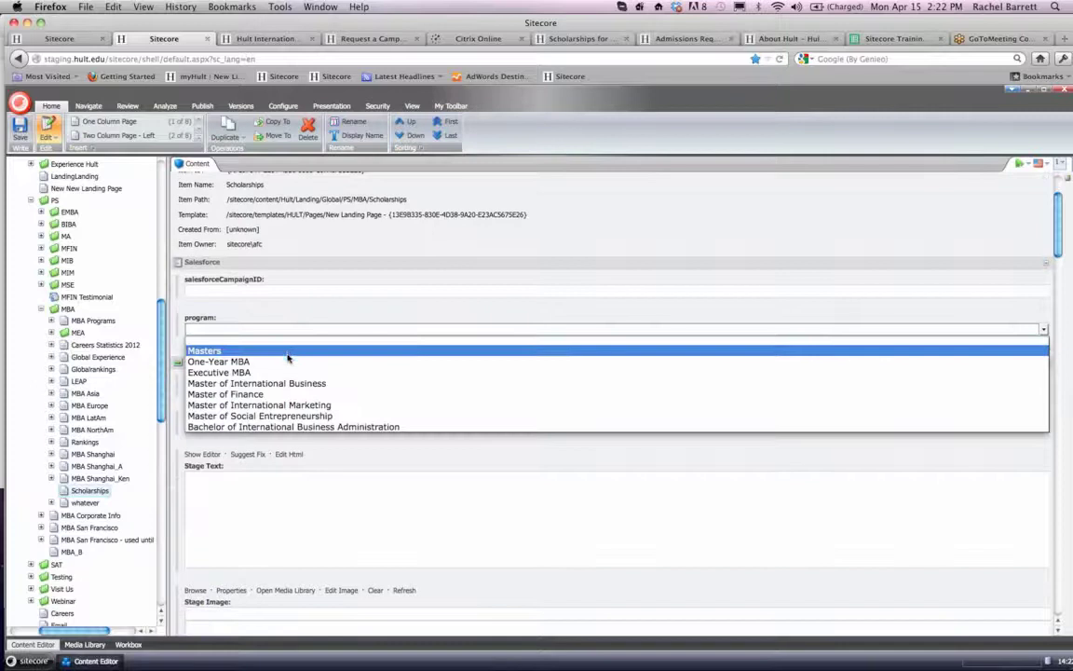
{"action": "left_click", "coordinate": [290, 373]}
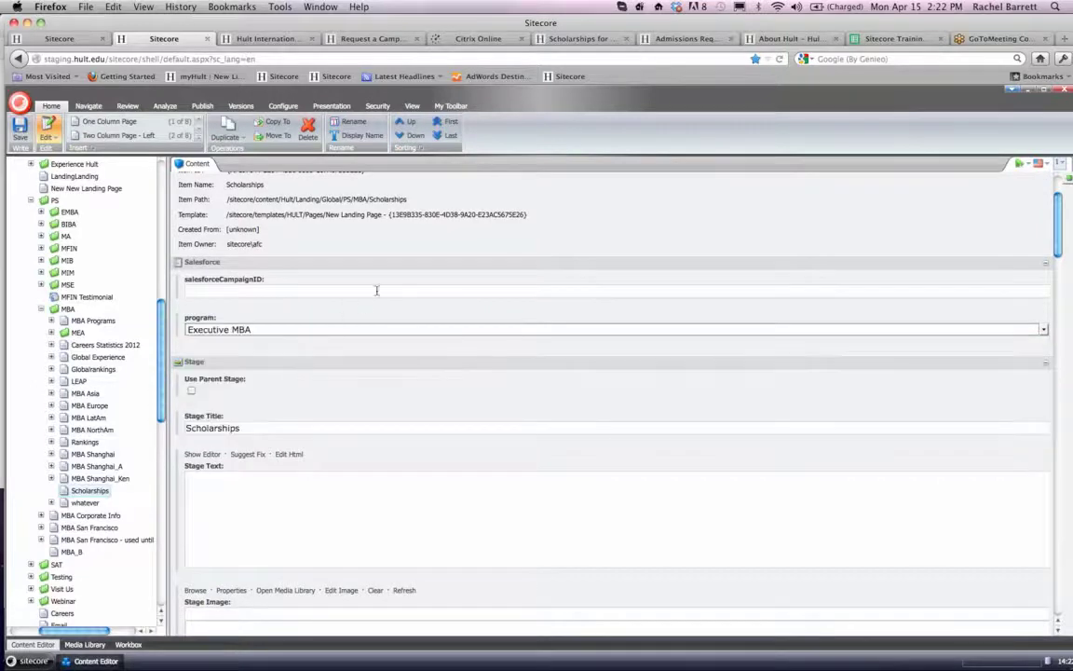
{"action": "scroll", "coordinate": [378, 289], "scroll_direction": "down", "scroll_amount": 1}
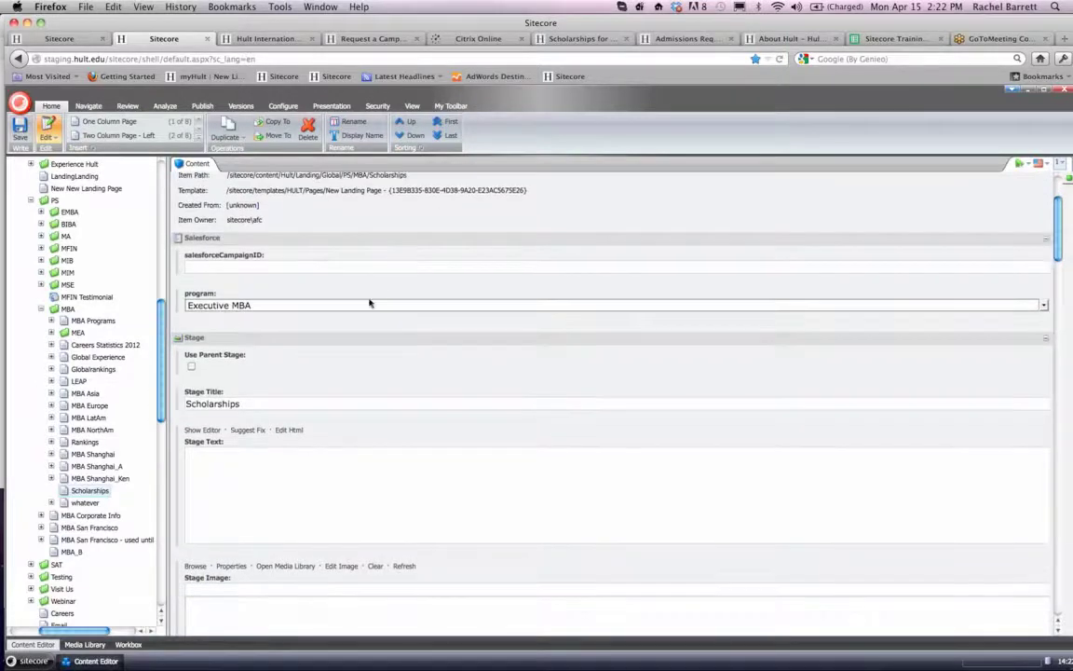
{"action": "left_click", "coordinate": [369, 304]}
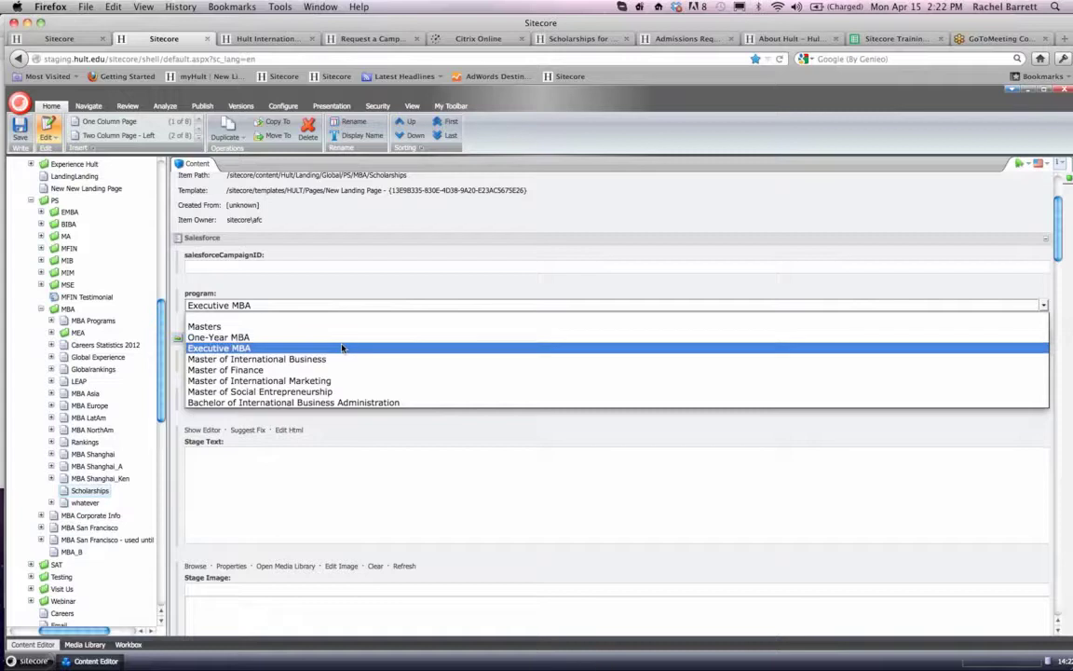
{"action": "left_click", "coordinate": [340, 340]}
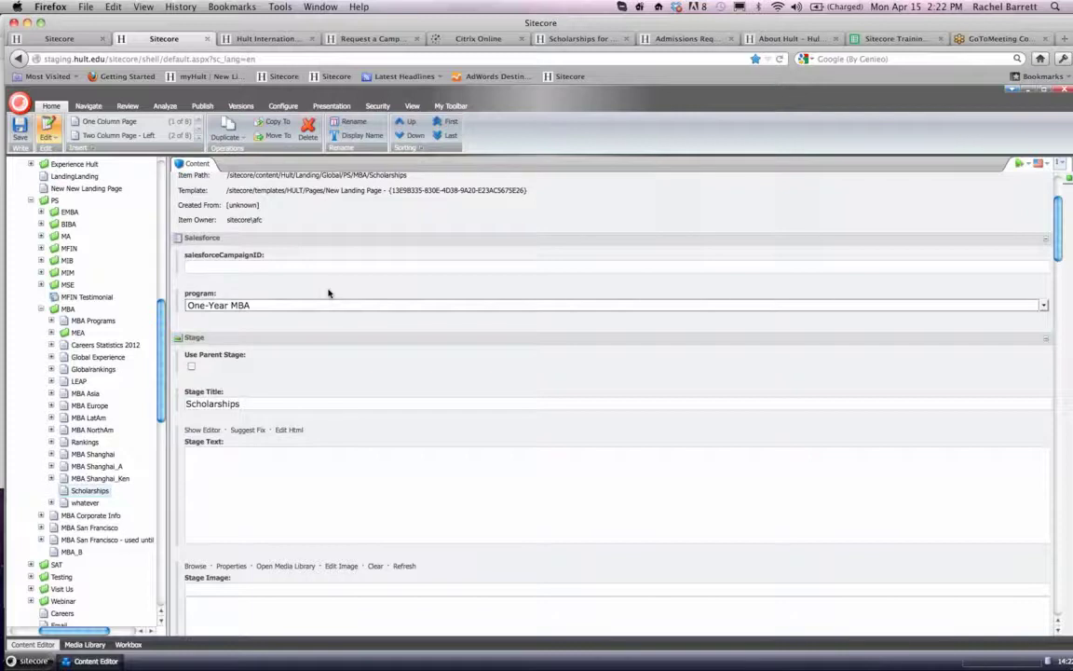
- Look over the Salesforce and Stage fields of the Scholarships landing page, from the campaign ID down to the stage link
{"action": "scroll", "coordinate": [328, 294], "scroll_direction": "down", "scroll_amount": 1}
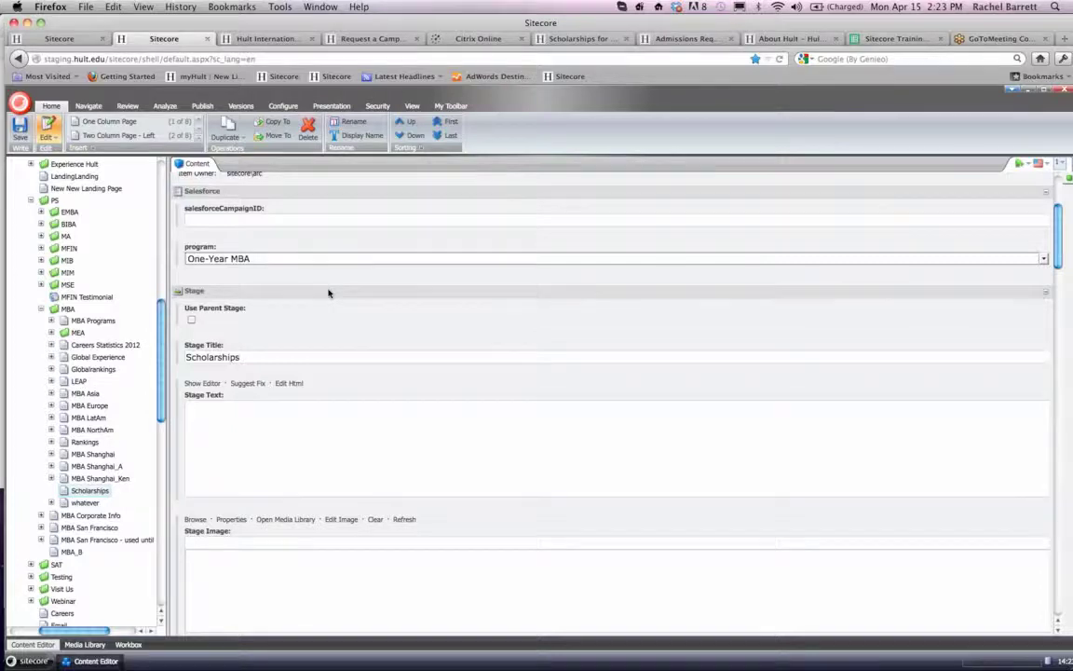
{"action": "scroll", "coordinate": [328, 293], "scroll_direction": "down", "scroll_amount": 1}
{"action": "scroll", "coordinate": [328, 292], "scroll_direction": "up", "scroll_amount": 3}
{"action": "scroll", "coordinate": [328, 292], "scroll_direction": "up", "scroll_amount": 1}
{"action": "scroll", "coordinate": [328, 292], "scroll_direction": "down", "scroll_amount": 1}
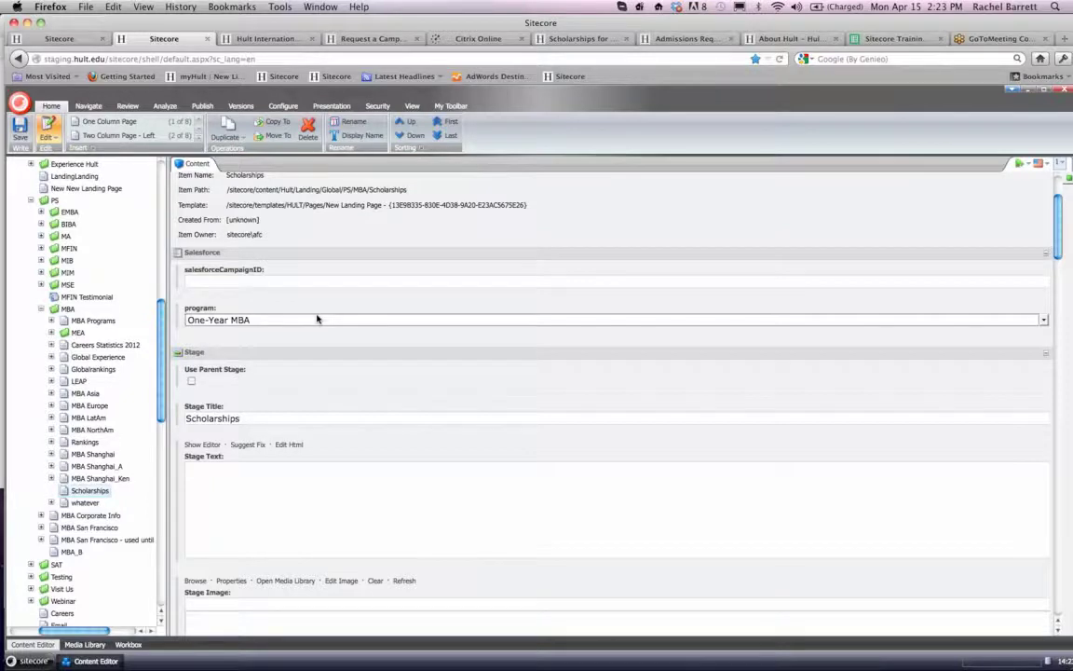
{"action": "scroll", "coordinate": [312, 317], "scroll_direction": "down", "scroll_amount": 2}
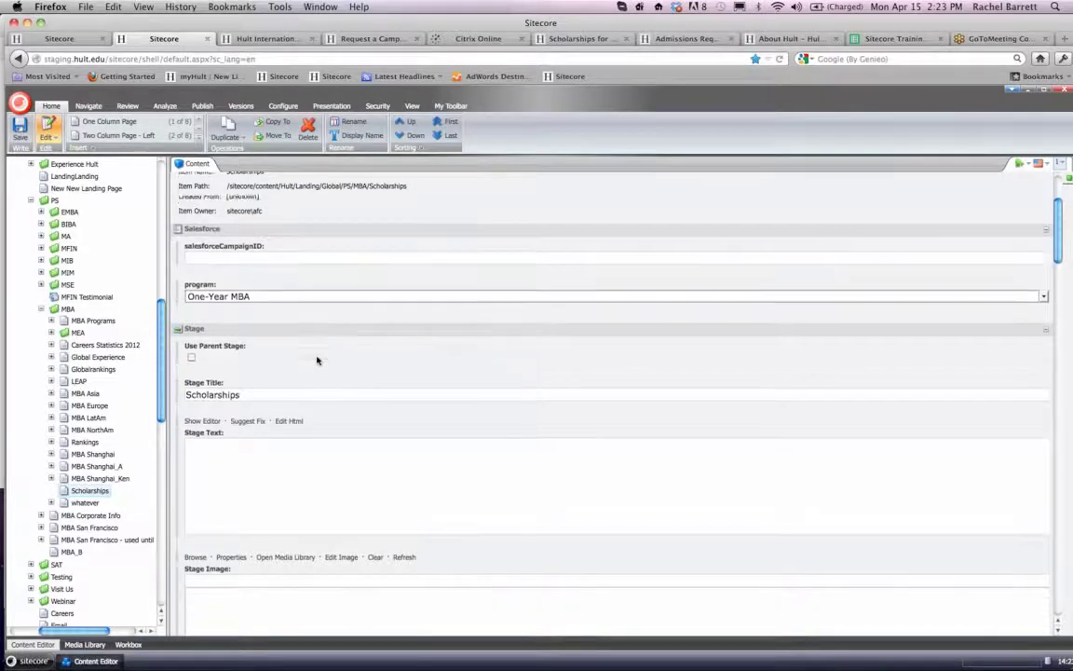
{"action": "scroll", "coordinate": [293, 298], "scroll_direction": "up", "scroll_amount": 3}
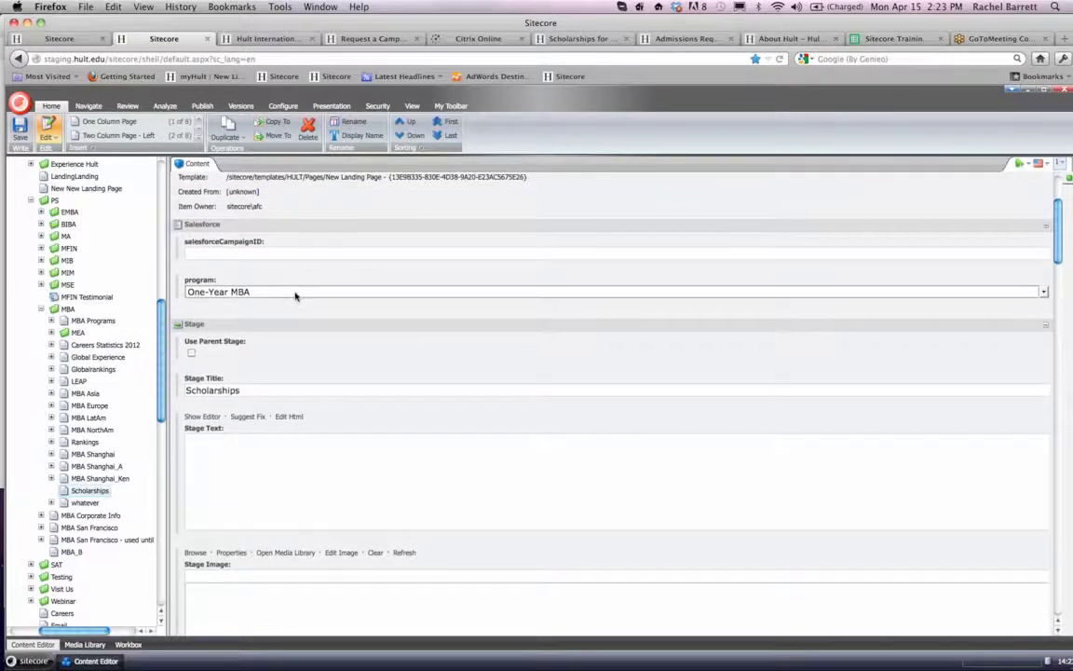
{"action": "scroll", "coordinate": [295, 294], "scroll_direction": "down", "scroll_amount": 4}
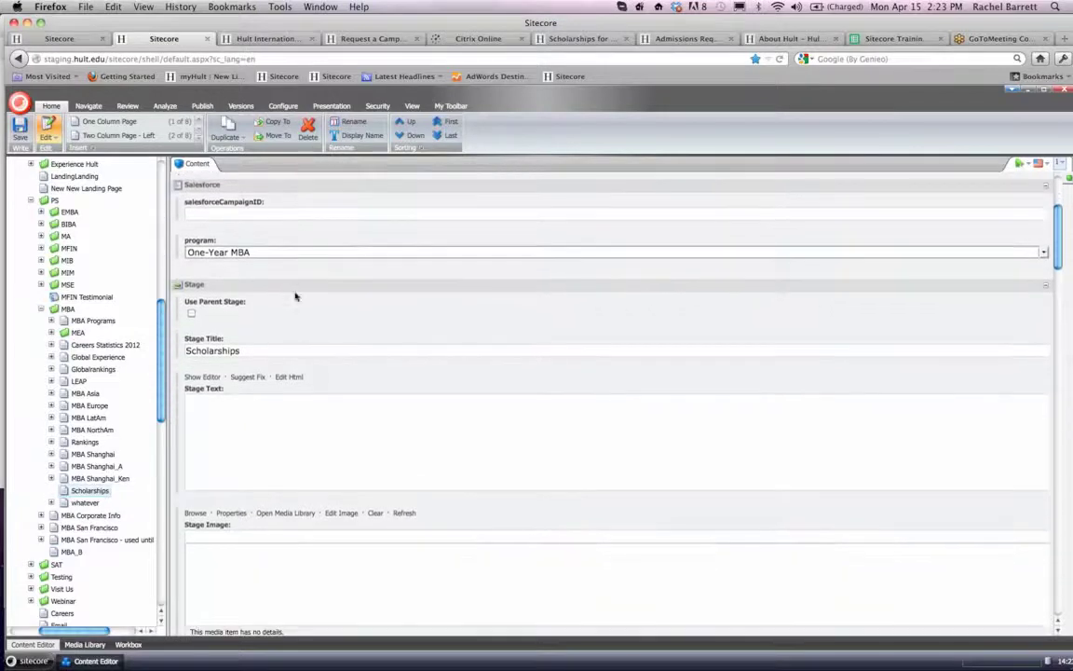
{"action": "scroll", "coordinate": [296, 297], "scroll_direction": "down", "scroll_amount": 2}
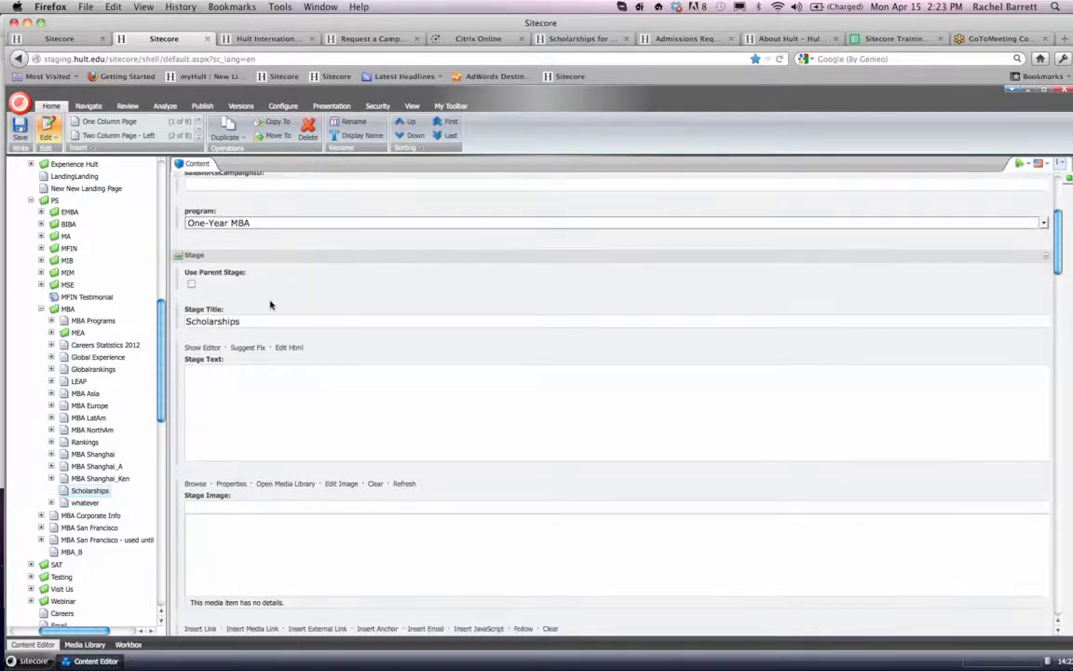
{"action": "scroll", "coordinate": [270, 303], "scroll_direction": "down", "scroll_amount": 2}
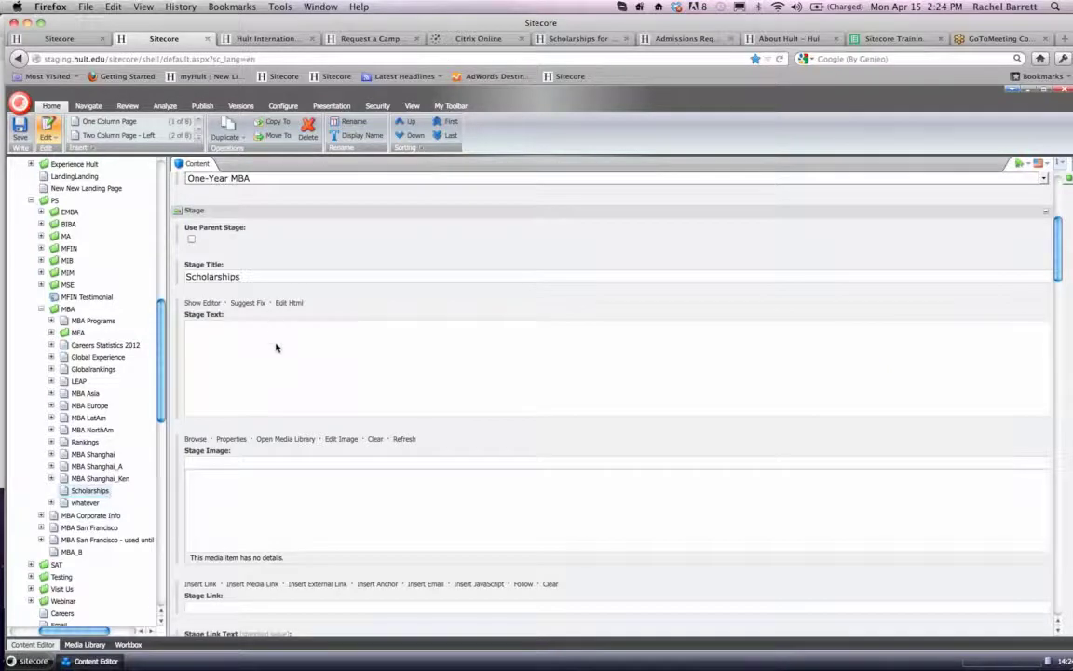
{"action": "scroll", "coordinate": [276, 347], "scroll_direction": "down", "scroll_amount": 1}
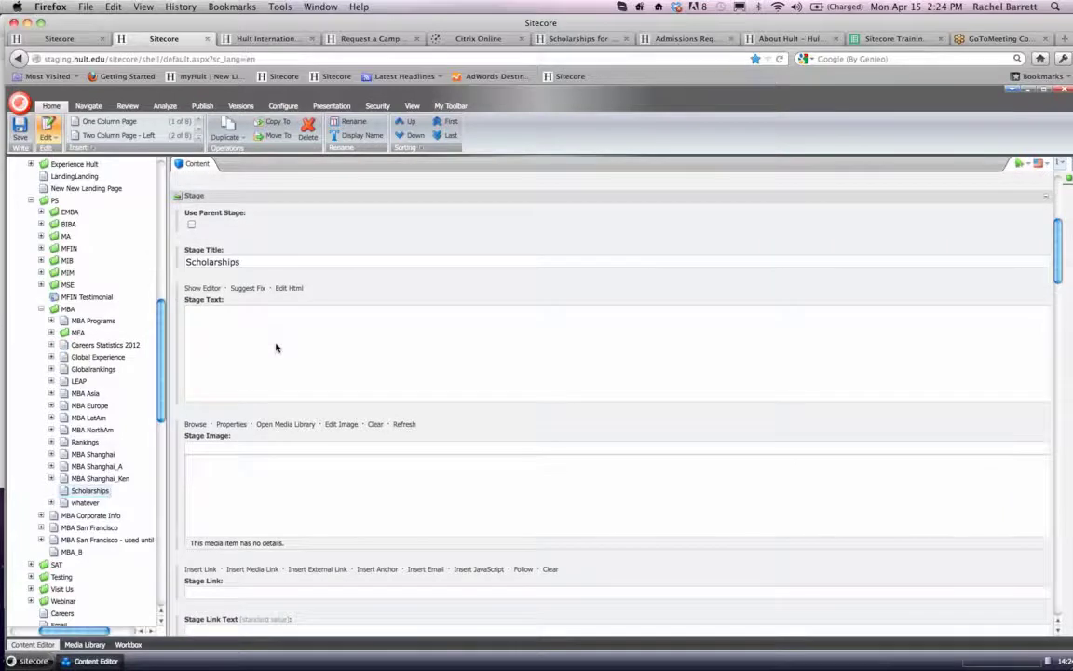
{"action": "scroll", "coordinate": [275, 347], "scroll_direction": "down", "scroll_amount": 4}
{"action": "scroll", "coordinate": [275, 348], "scroll_direction": "up", "scroll_amount": 5}
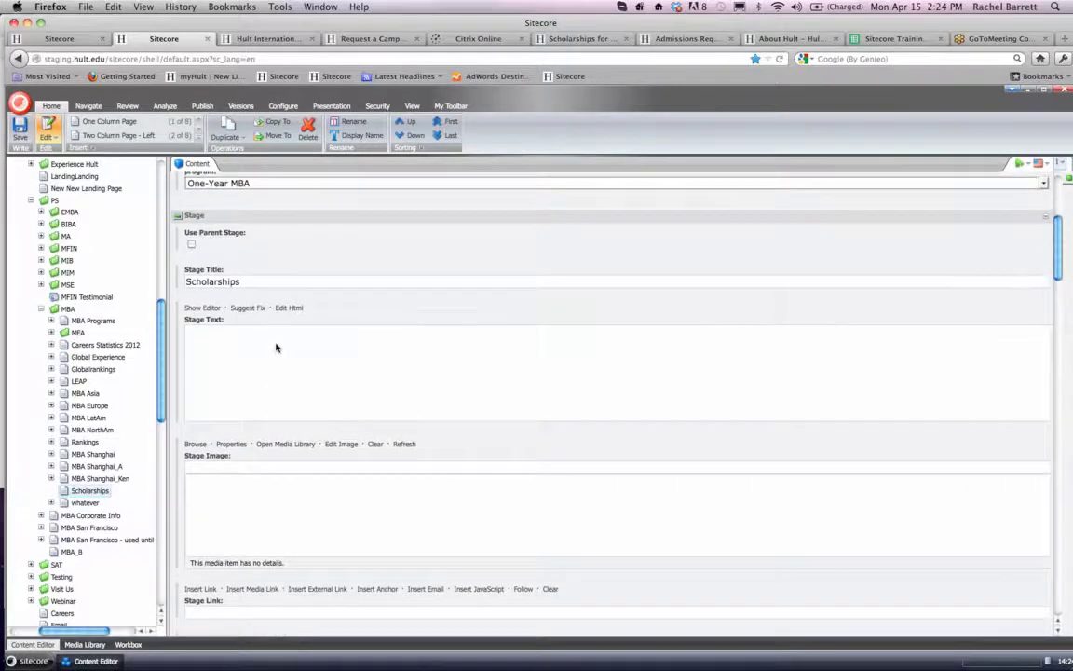
- Open the rich text editor for the Stage Text field of the Scholarships page
{"action": "scroll", "coordinate": [276, 347], "scroll_direction": "down", "scroll_amount": 1}
{"action": "scroll", "coordinate": [244, 360], "scroll_direction": "down", "scroll_amount": 2}
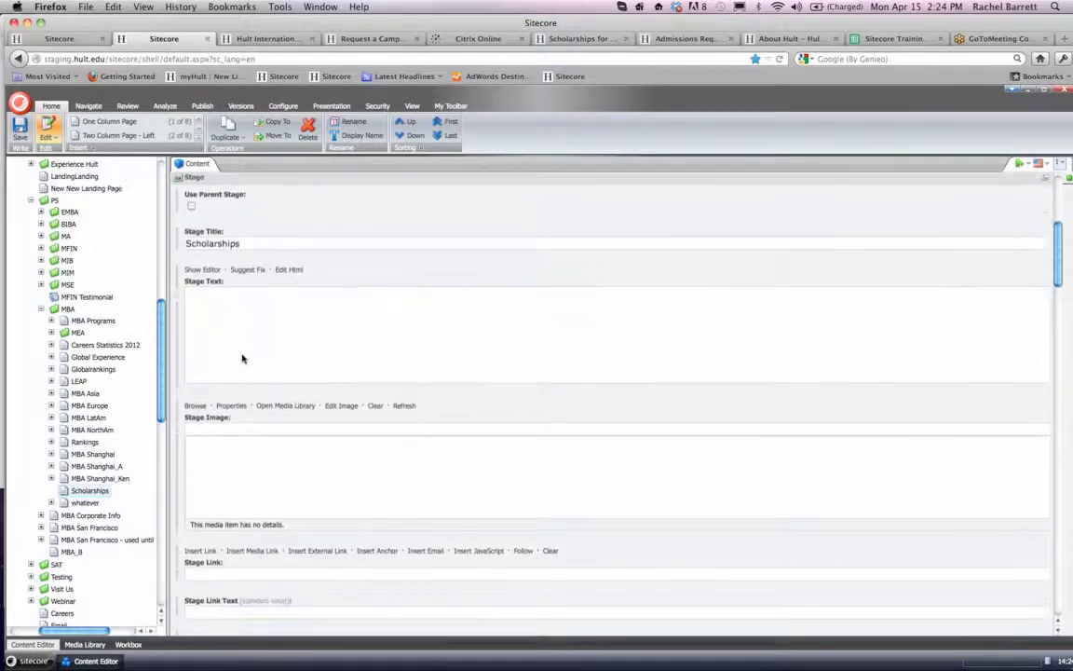
{"action": "left_click", "coordinate": [207, 270]}
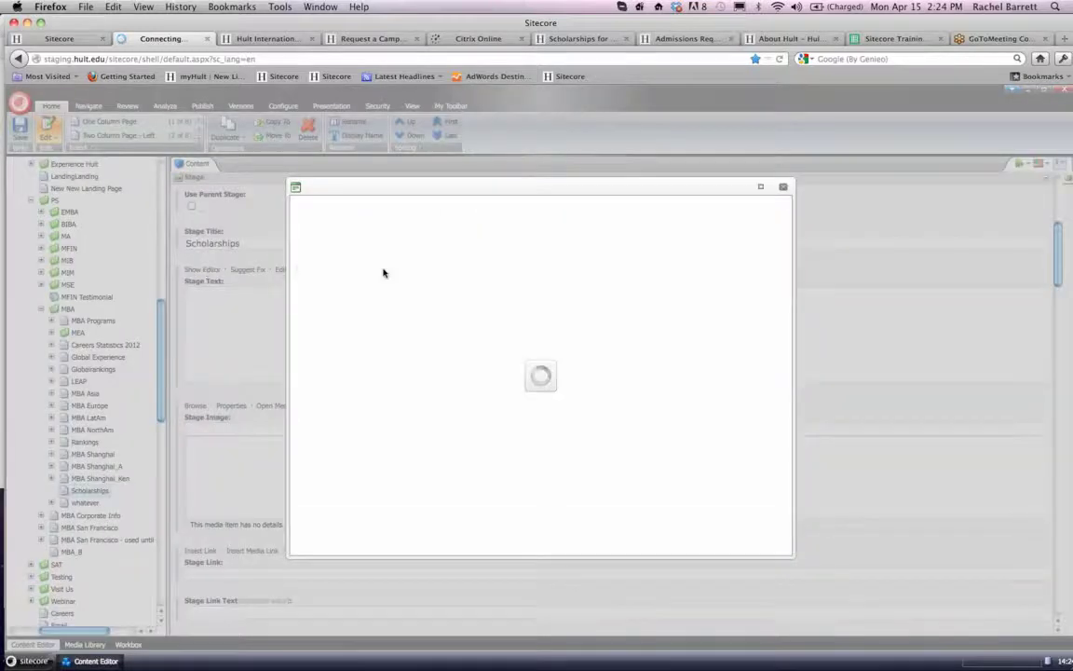
- Switch to the Hult website and open the Scholarships page under the One-Year MBA admissions
{"action": "left_click", "coordinate": [265, 39]}
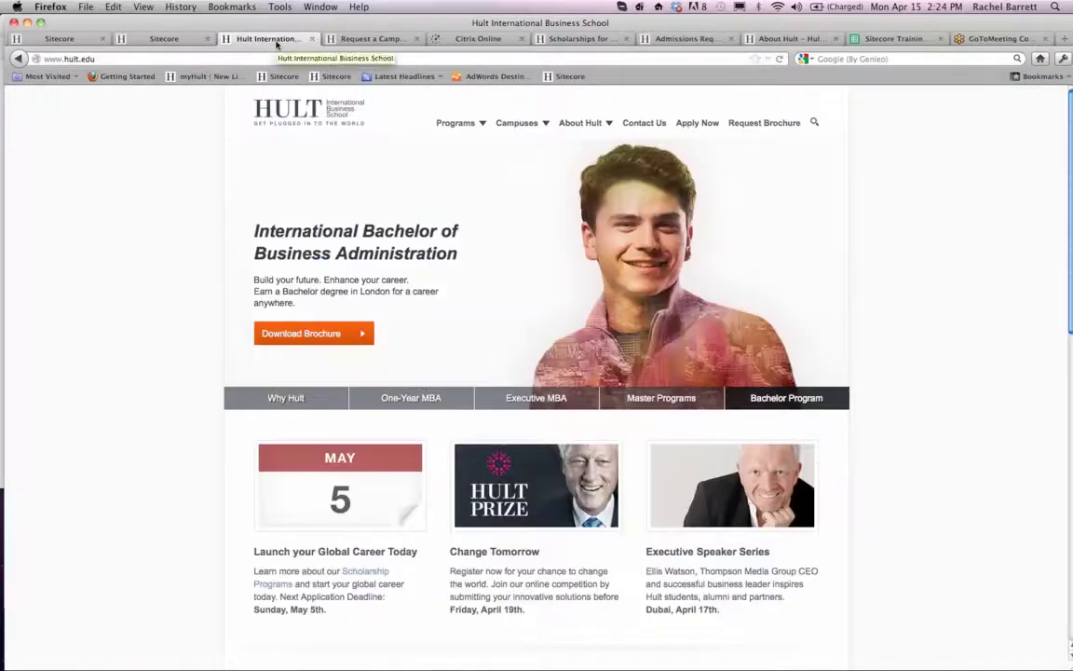
{"action": "left_click", "coordinate": [456, 122]}
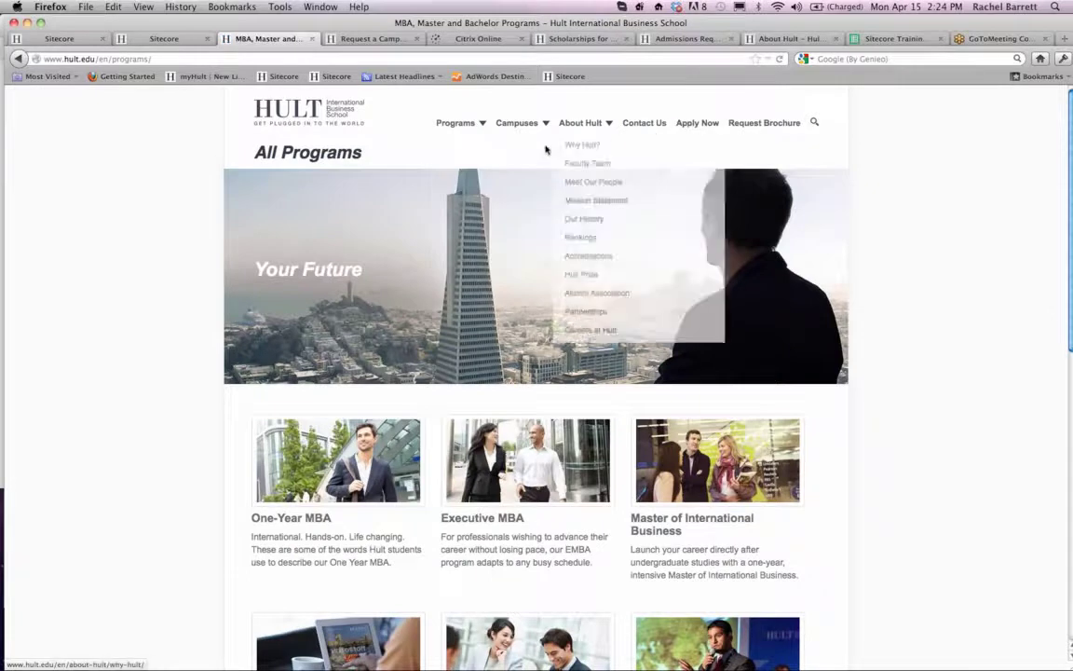
{"action": "left_click", "coordinate": [470, 147]}
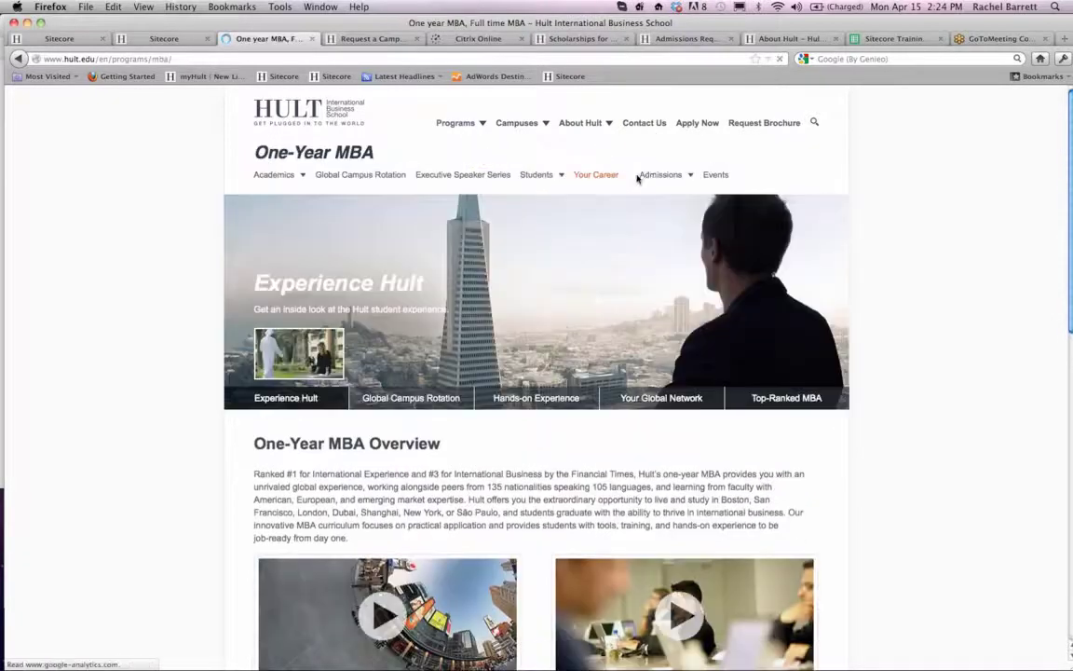
{"action": "mouse_move", "coordinate": [643, 174]}
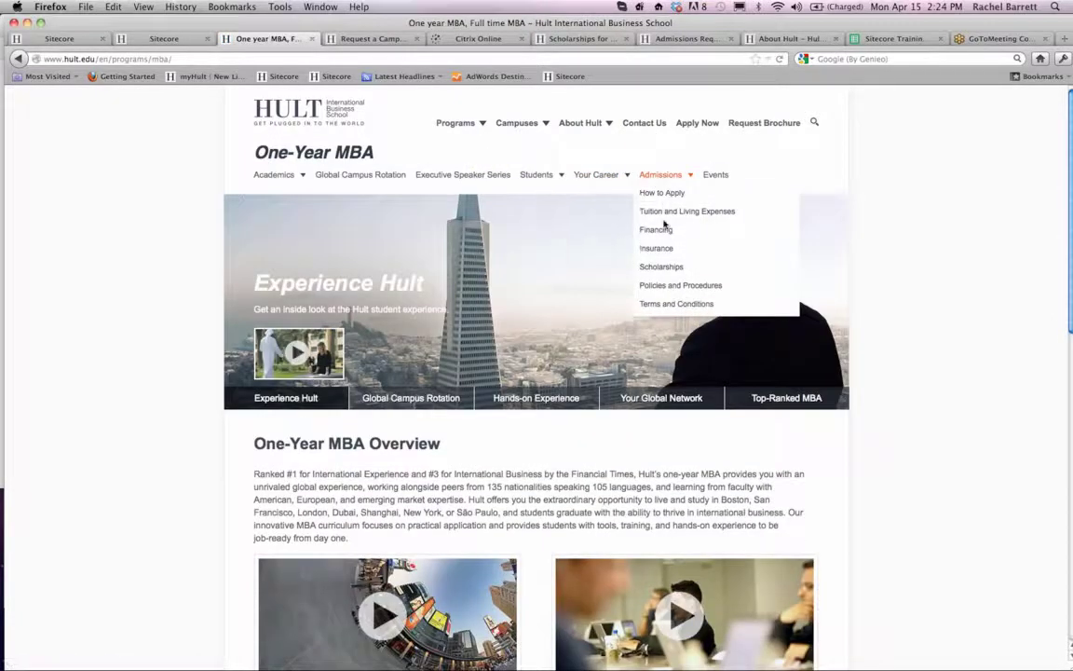
{"action": "left_click", "coordinate": [659, 267]}
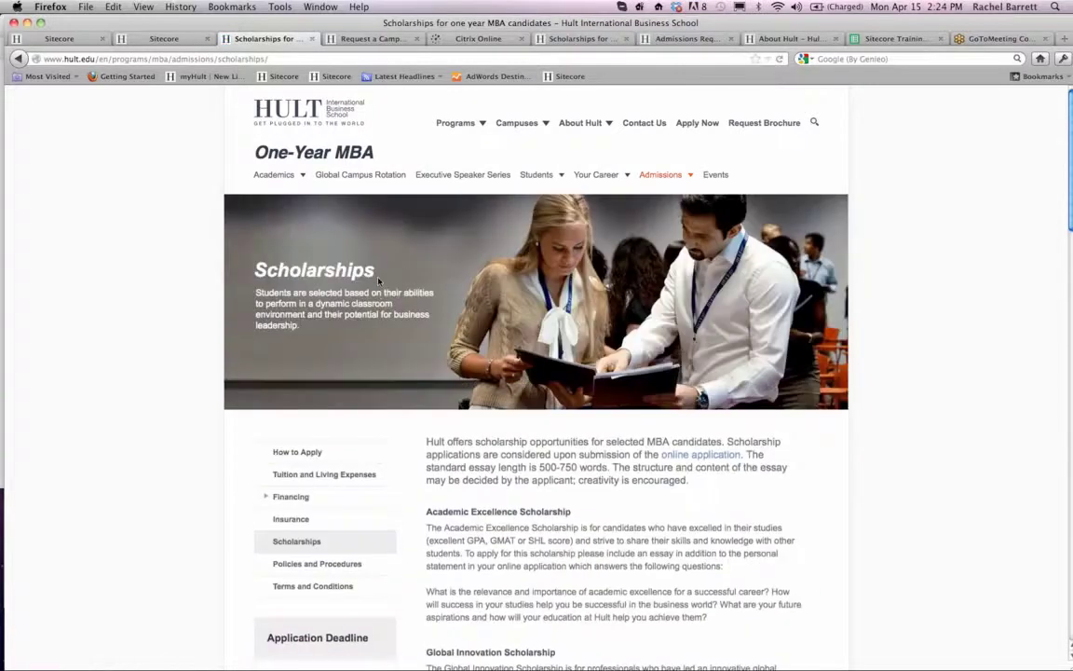
- Compare the website's Scholarships banner heading with the Stage Title field of the Scholarships item in Sitecore
{"action": "left_click_drag", "start_coordinate": [375, 278], "coordinate": [231, 271]}
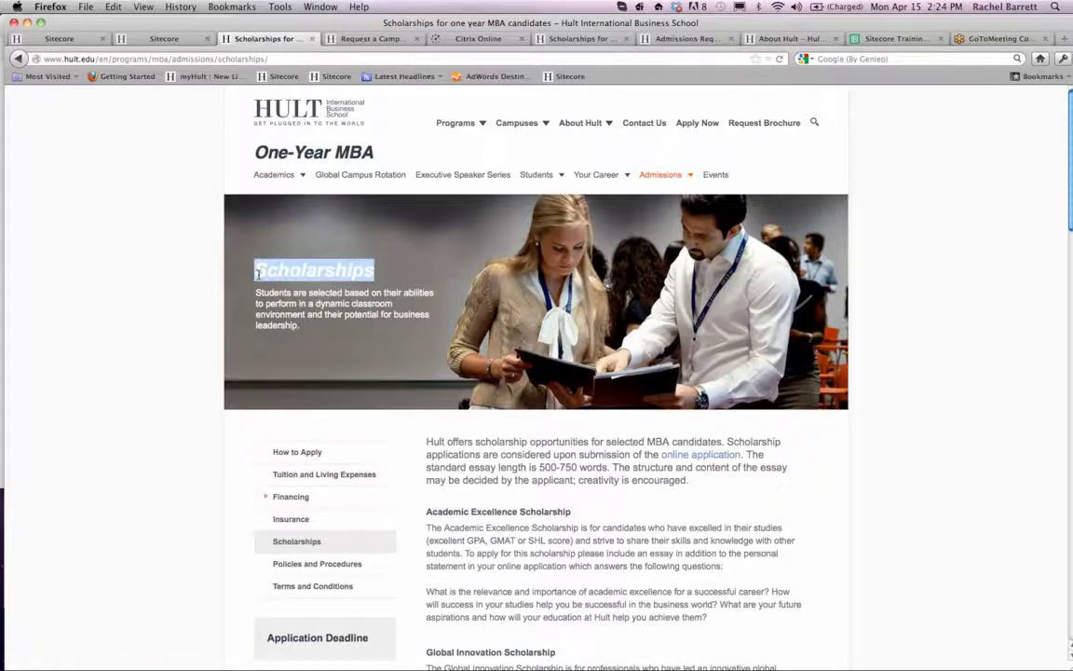
{"action": "left_click", "coordinate": [75, 40]}
{"action": "scroll", "coordinate": [234, 409], "scroll_direction": "down", "scroll_amount": 1}
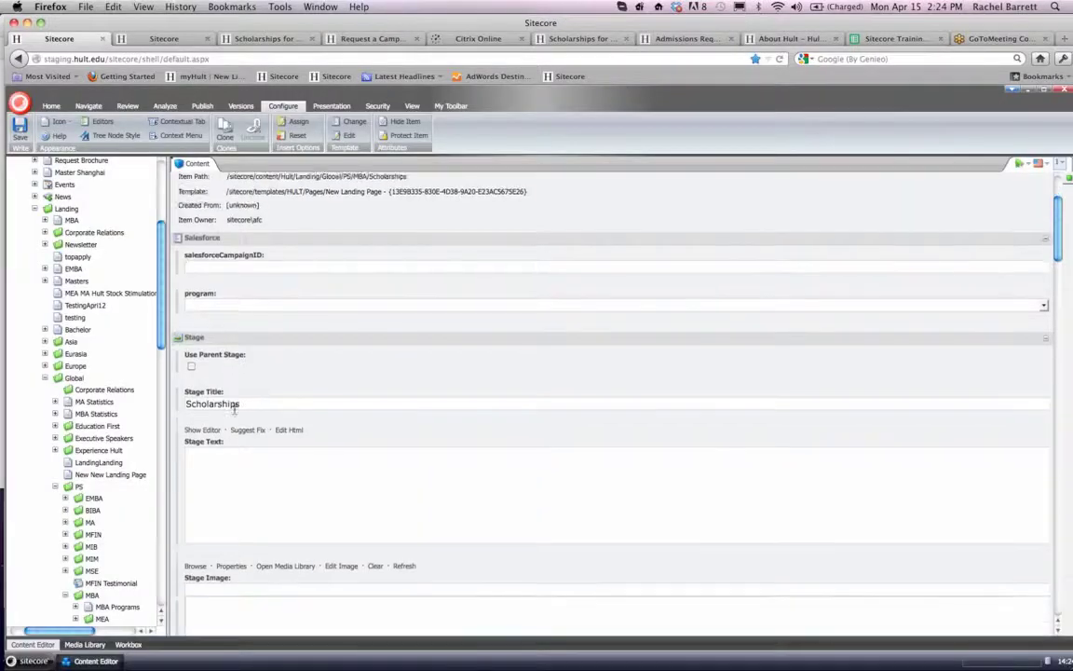
{"action": "scroll", "coordinate": [234, 410], "scroll_direction": "down", "scroll_amount": 1}
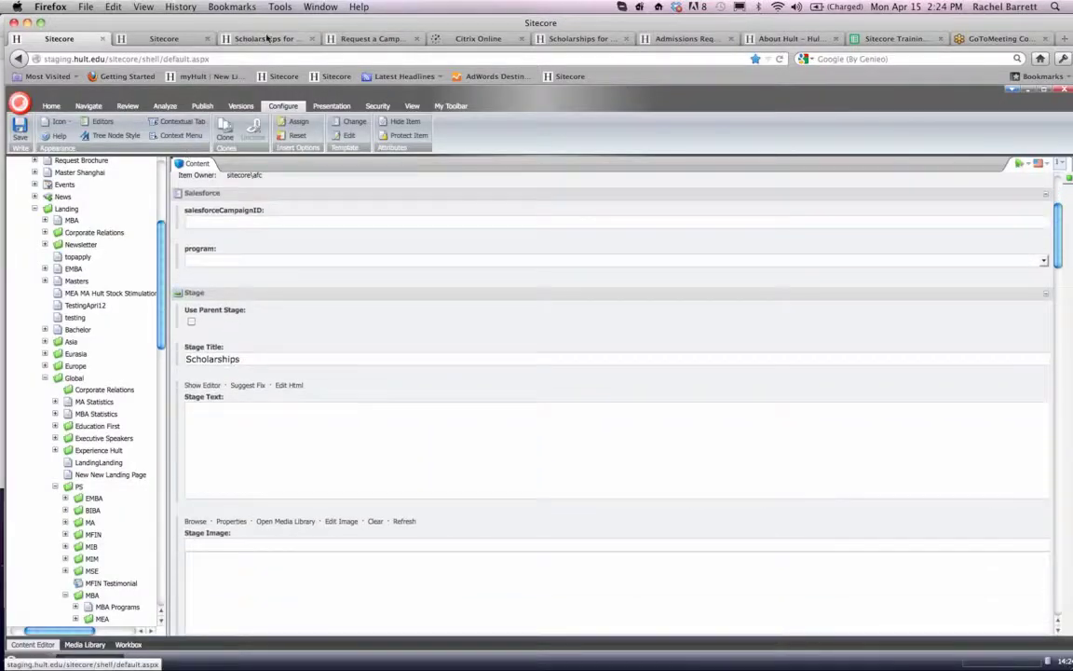
- Copy the banner paragraph beneath the Scholarships heading on the Hult website and switch to TextEdit
{"action": "left_click", "coordinate": [268, 38]}
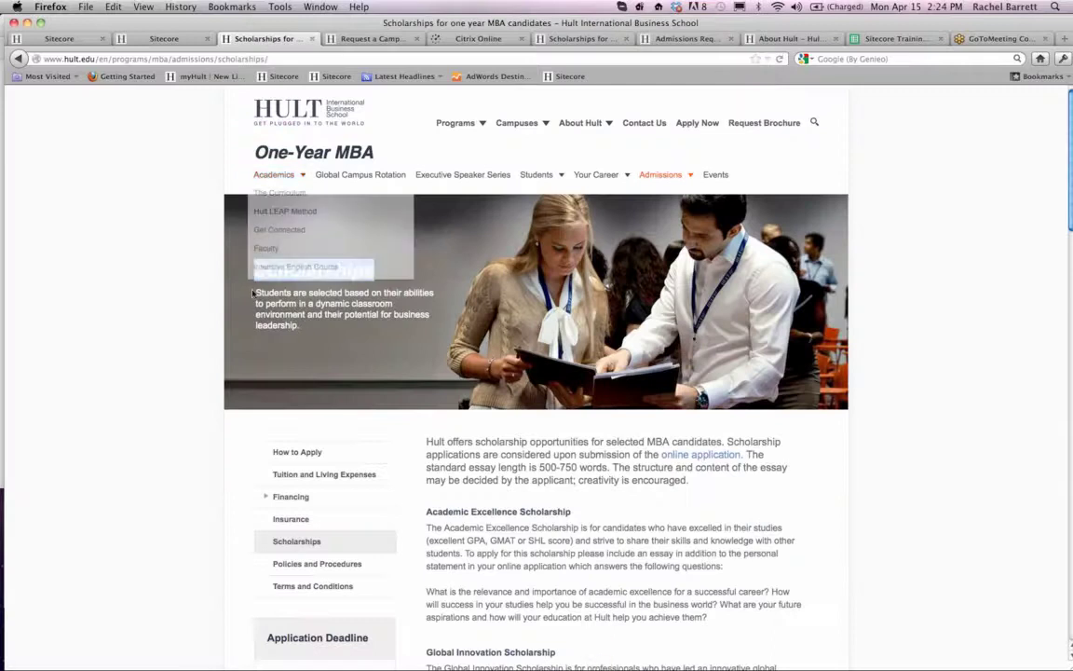
{"action": "left_click_drag", "start_coordinate": [256, 294], "coordinate": [300, 328]}
{"action": "key", "text": "super+c"}
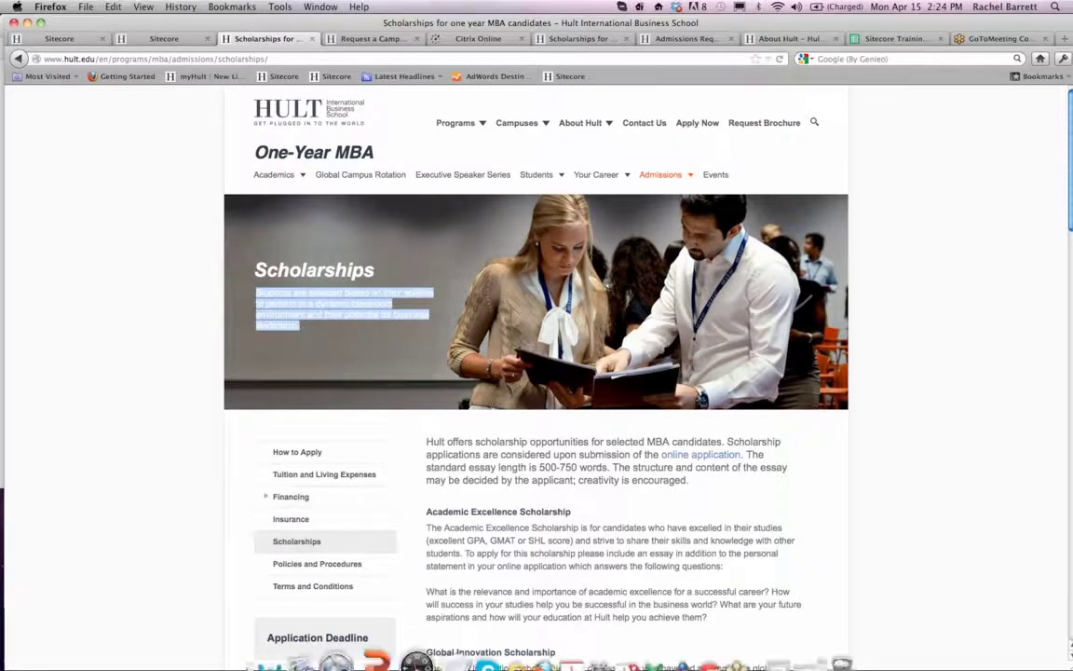
{"action": "left_click", "coordinate": [436, 635]}
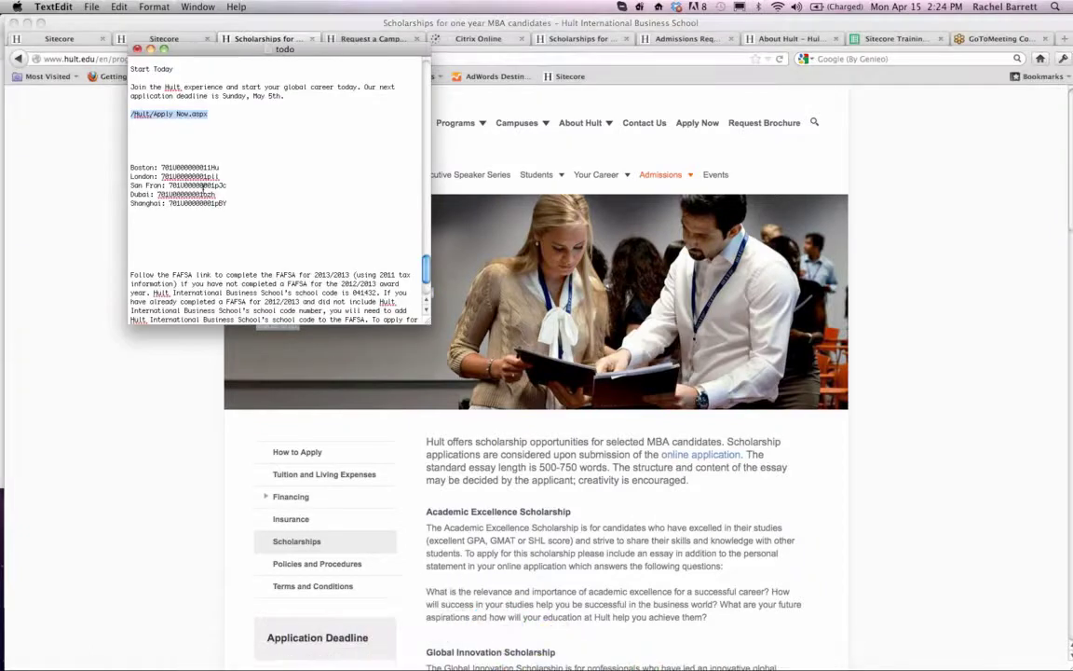
{"action": "scroll", "coordinate": [242, 270], "scroll_direction": "down", "scroll_amount": 3}
{"action": "scroll", "coordinate": [272, 316], "scroll_direction": "up", "scroll_amount": 10}
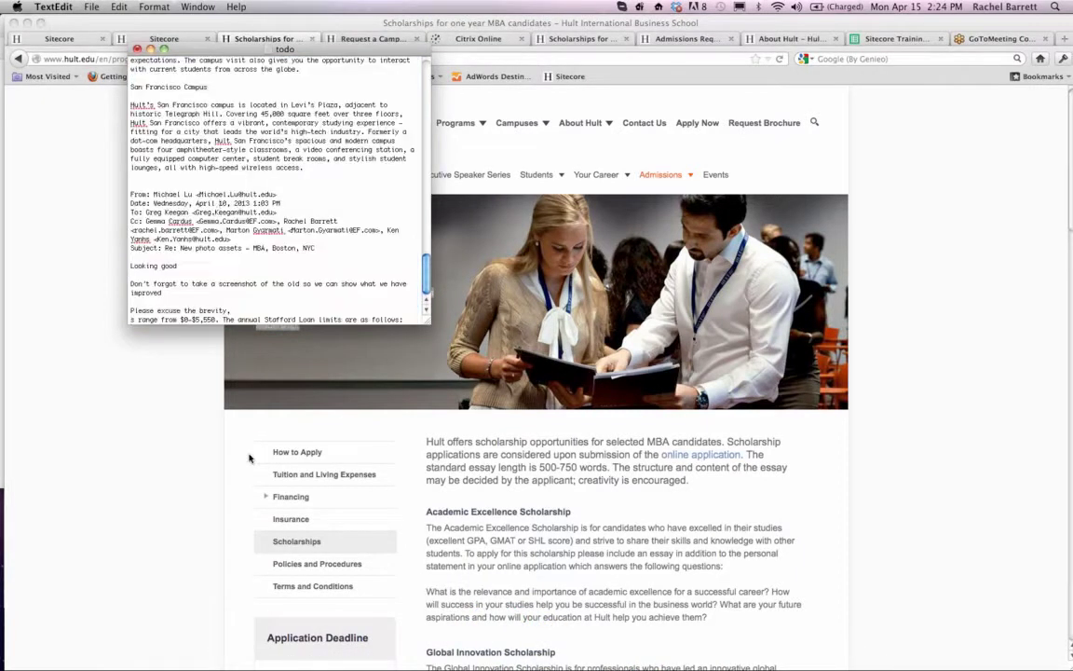
{"action": "left_click_drag", "start_coordinate": [409, 321], "coordinate": [2, 3]}
{"action": "key", "text": "BackSpace"}
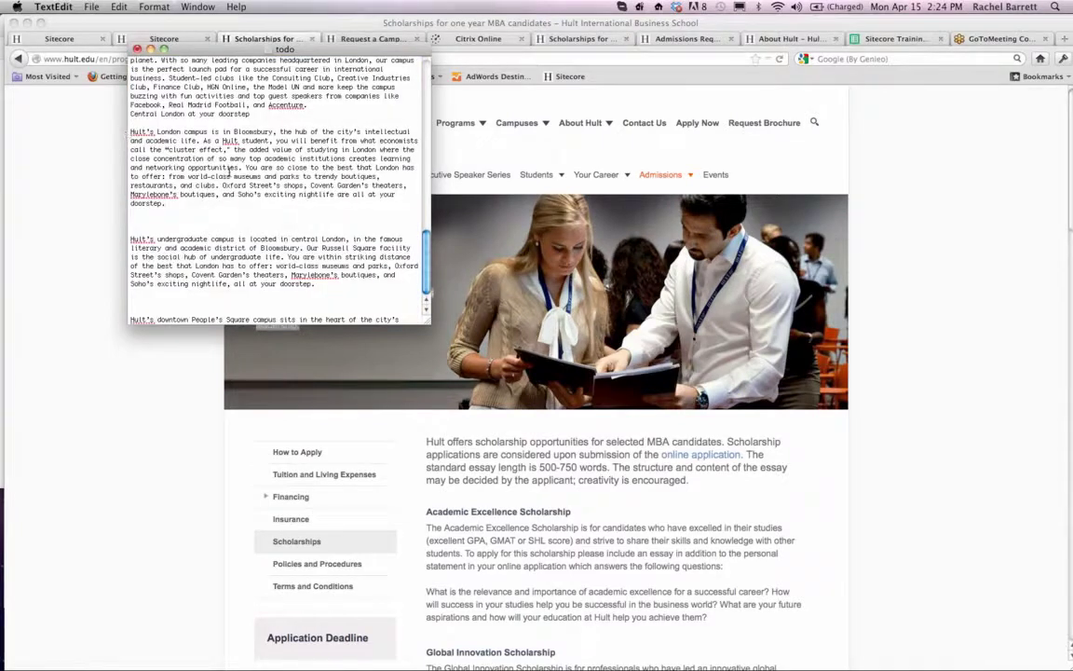
- Paste the copied banner paragraph into a new, enlarged TextEdit document and select all of its text
{"action": "left_click", "coordinate": [92, 7]}
{"action": "left_click", "coordinate": [100, 21]}
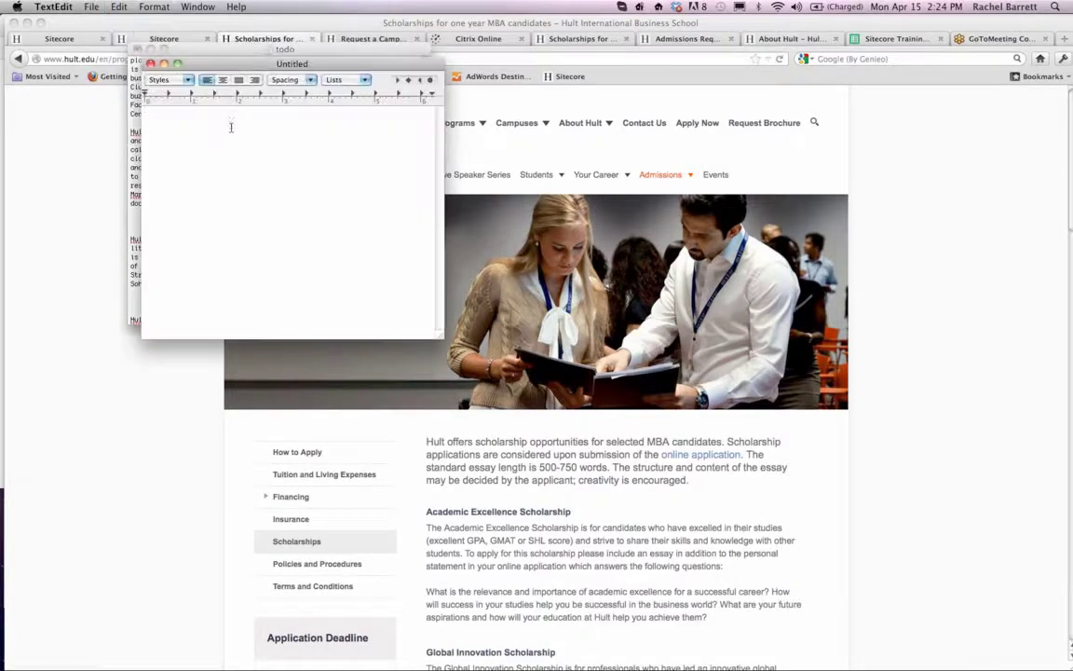
{"action": "key", "text": "super+v"}
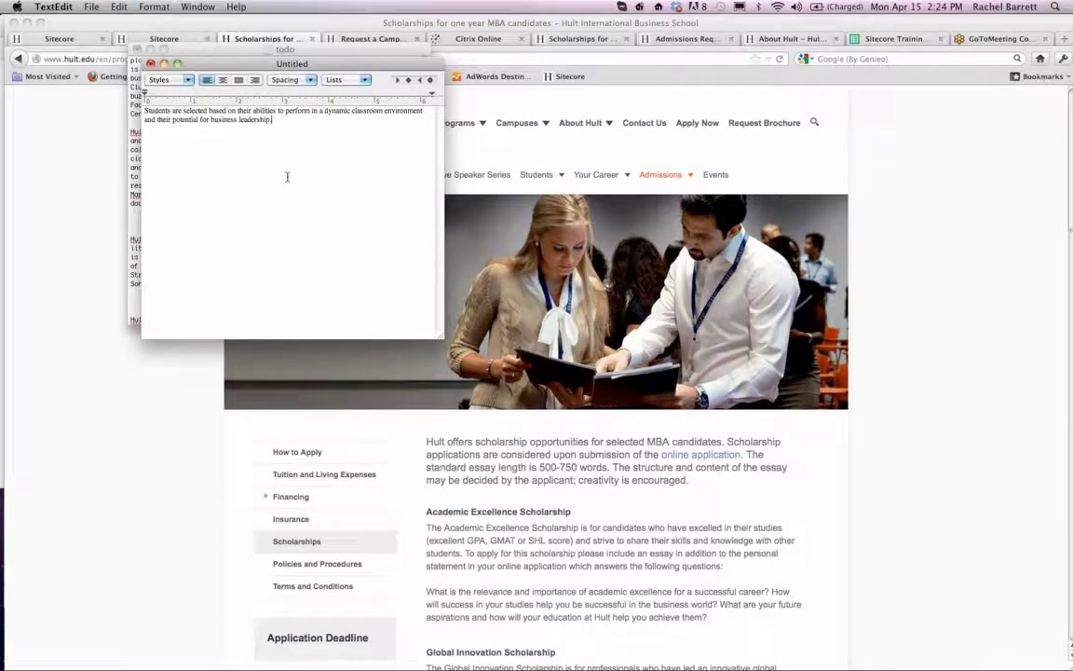
{"action": "left_click_drag", "start_coordinate": [440, 335], "coordinate": [517, 398]}
{"action": "key", "text": "super+a"}
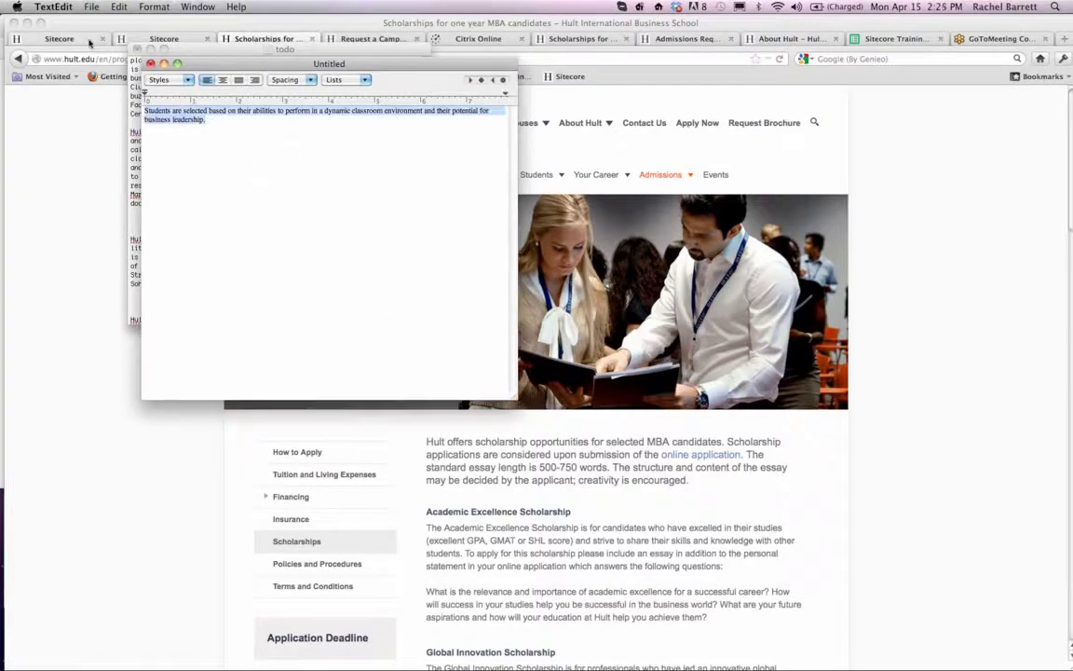
- Convert the untitled TextEdit document to plain text and select all of its text for copying
{"action": "left_click", "coordinate": [333, 81]}
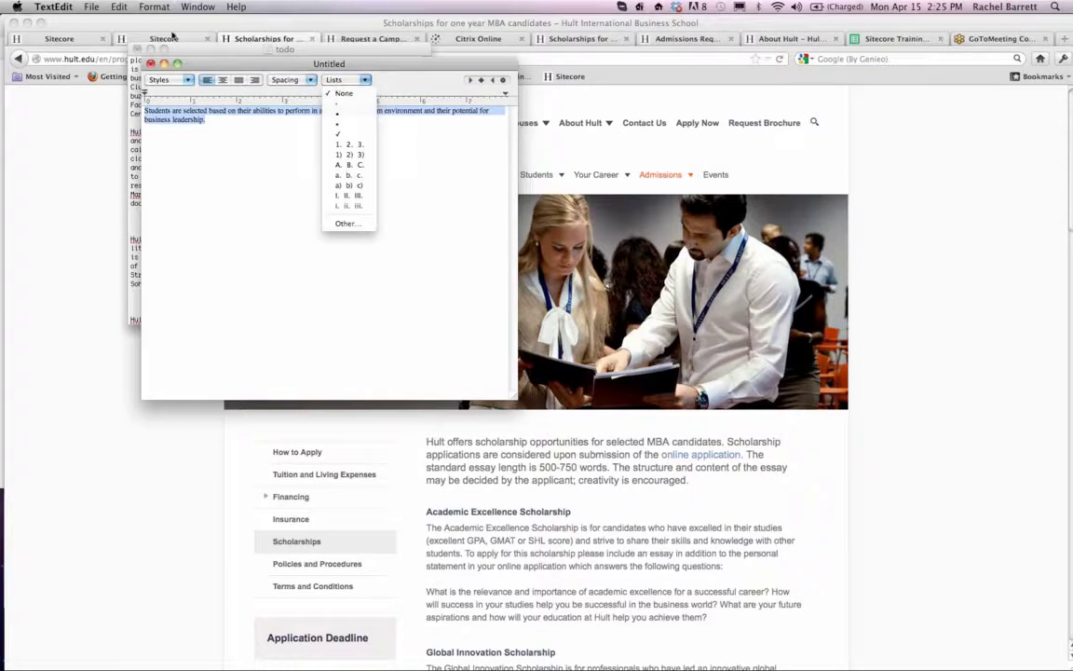
{"action": "left_click", "coordinate": [223, 186]}
{"action": "left_click", "coordinate": [153, 7]}
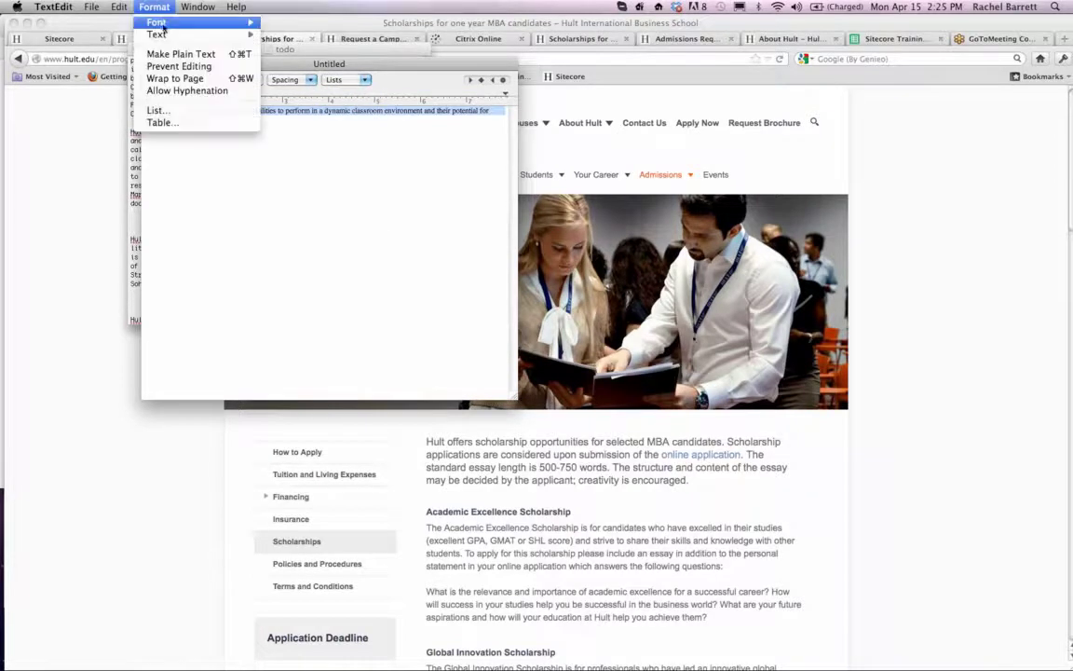
{"action": "left_click", "coordinate": [180, 53]}
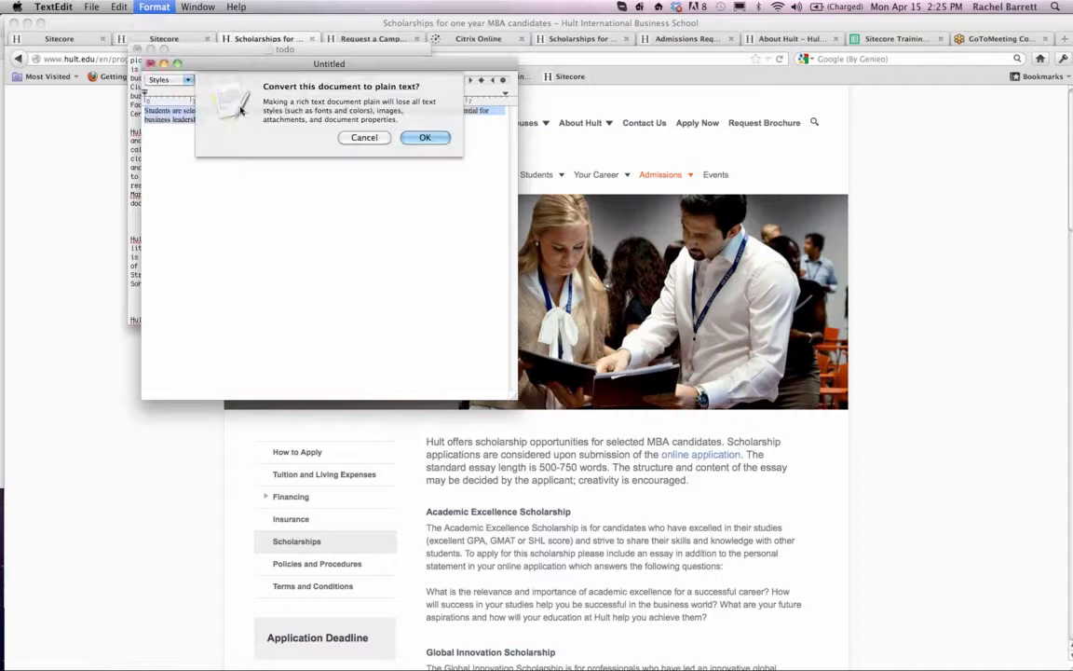
{"action": "left_click", "coordinate": [425, 137]}
{"action": "key", "text": "super+a"}
{"action": "key", "text": "super+c"}
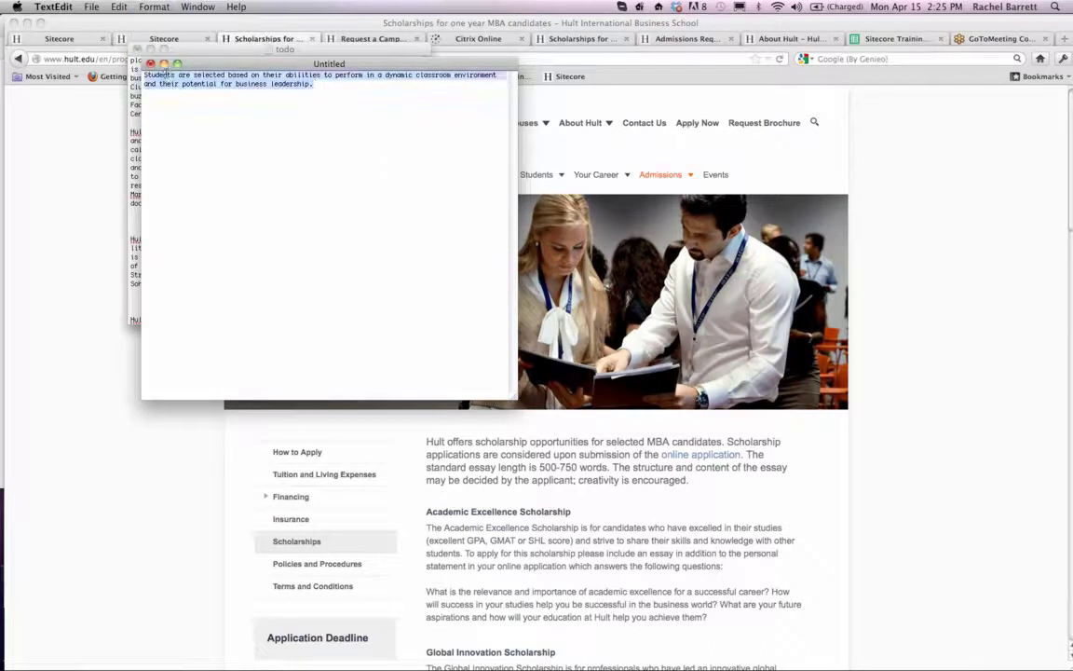
- Minimize the TextEdit windows, switch to Sitecore and paste the plain paragraph into the Stage Text editor
{"action": "left_click", "coordinate": [163, 63]}
{"action": "left_click", "coordinate": [137, 48]}
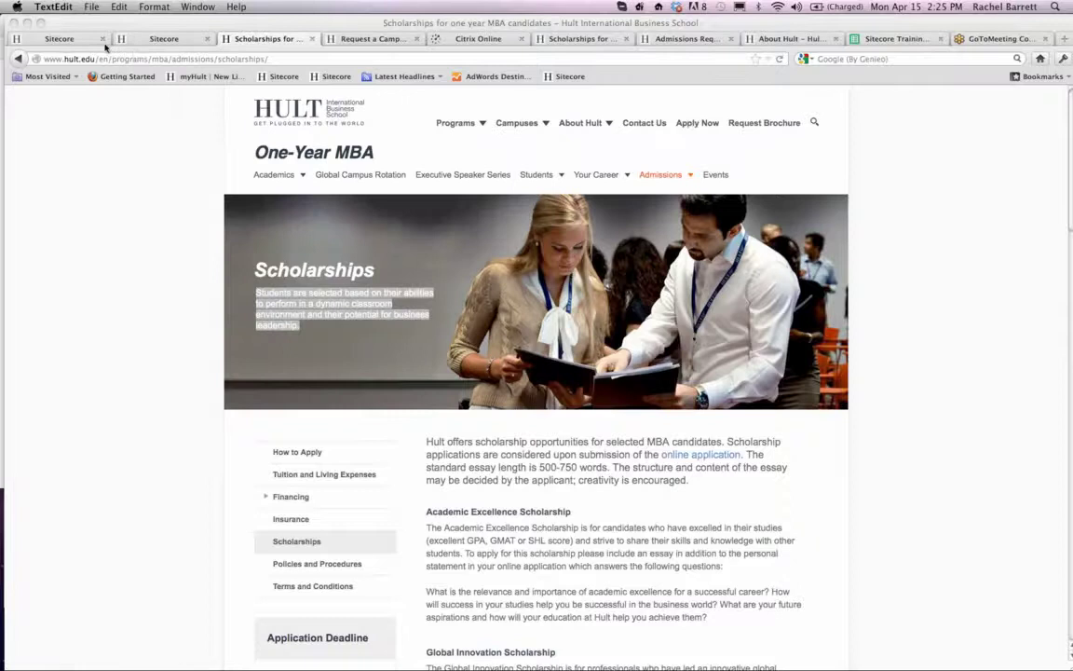
{"action": "left_click", "coordinate": [77, 40]}
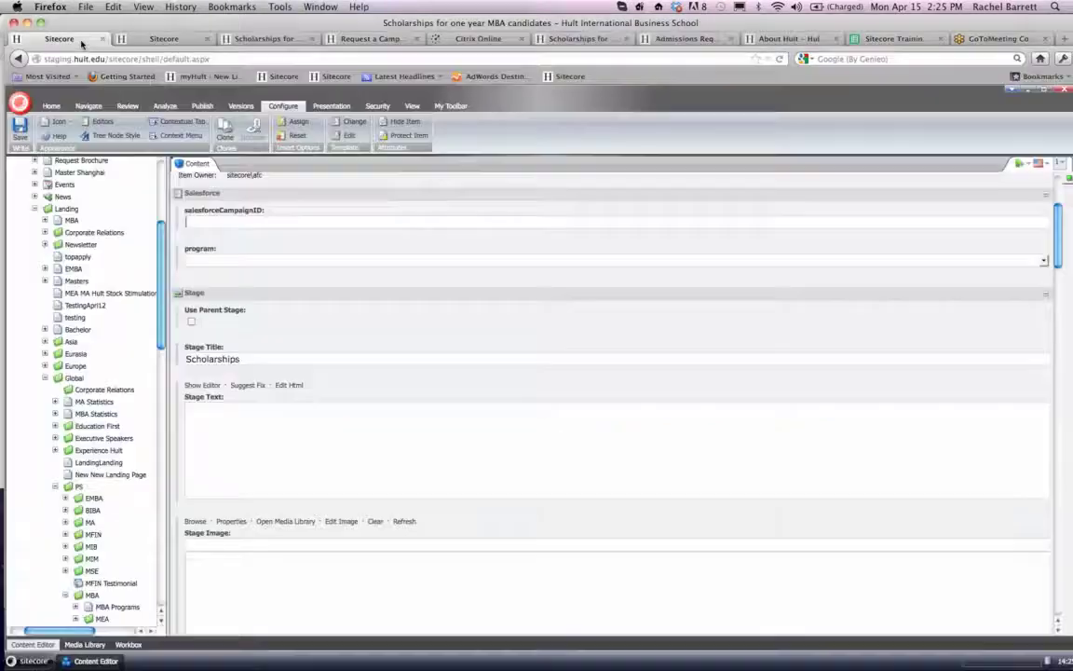
{"action": "left_click", "coordinate": [203, 387]}
{"action": "key", "text": "super+v"}
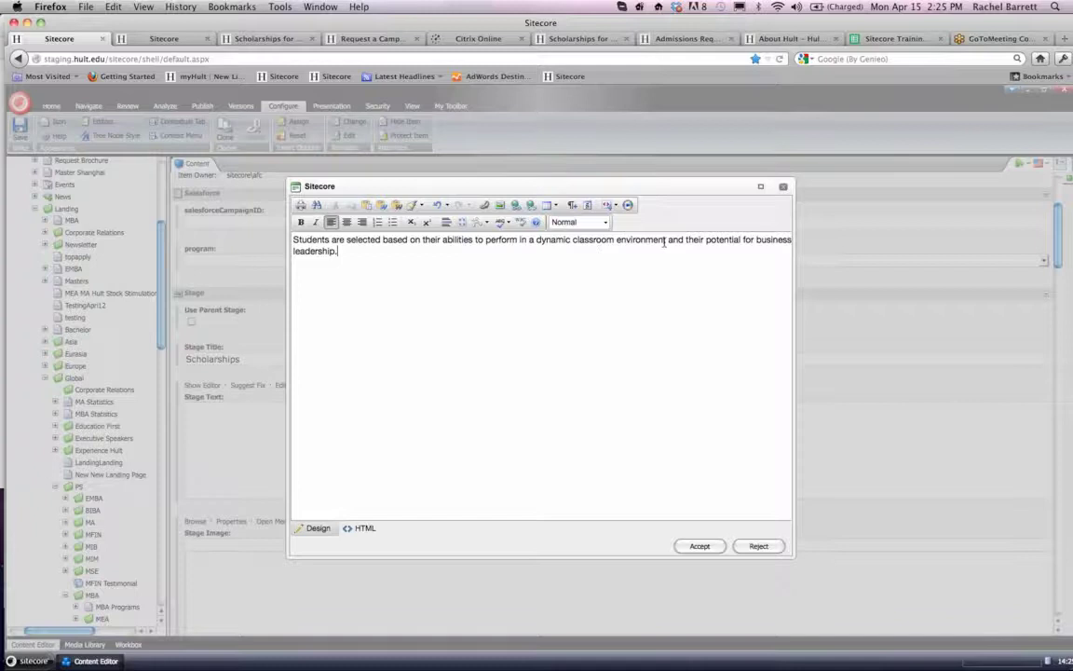
- End the pasted sentence with a period after "environment" and delete the word "are" before "selected"
{"action": "left_click_drag", "start_coordinate": [668, 241], "coordinate": [687, 263]}
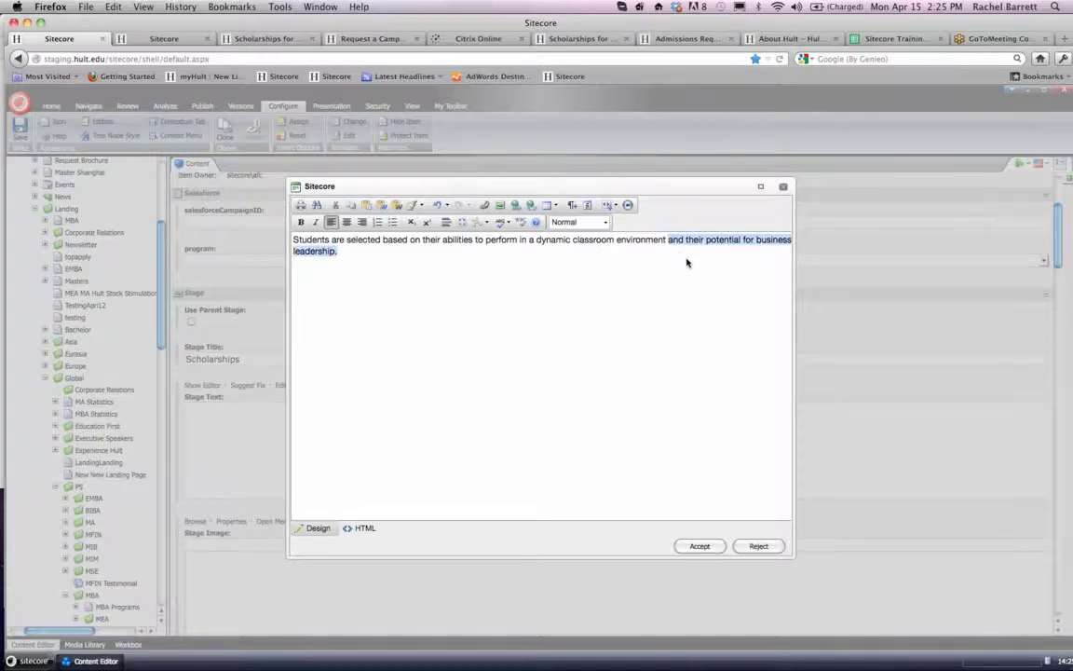
{"action": "key", "text": "BackSpace"}
{"action": "type", "text": "."}
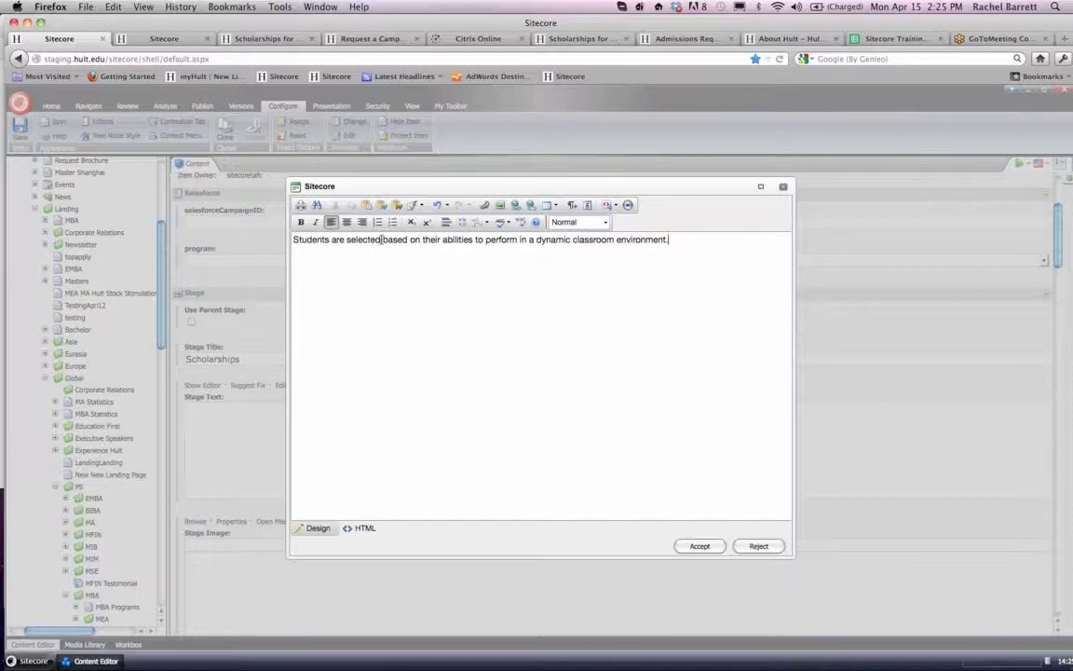
{"action": "left_click", "coordinate": [346, 240]}
{"action": "key", "text": "BackSpace"}
{"action": "key", "text": "BackSpace"}
{"action": "key", "text": "BackSpace"}
{"action": "key", "text": "BackSpace"}
- Remove the words "based" and "their" from the Stage Text sentence
{"action": "left_click", "coordinate": [397, 241]}
{"action": "key", "text": "BackSpace"}
{"action": "key", "text": "BackSpace"}
{"action": "key", "text": "BackSpace"}
{"action": "key", "text": "BackSpace"}
{"action": "key", "text": "BackSpace"}
{"action": "key", "text": "BackSpace"}
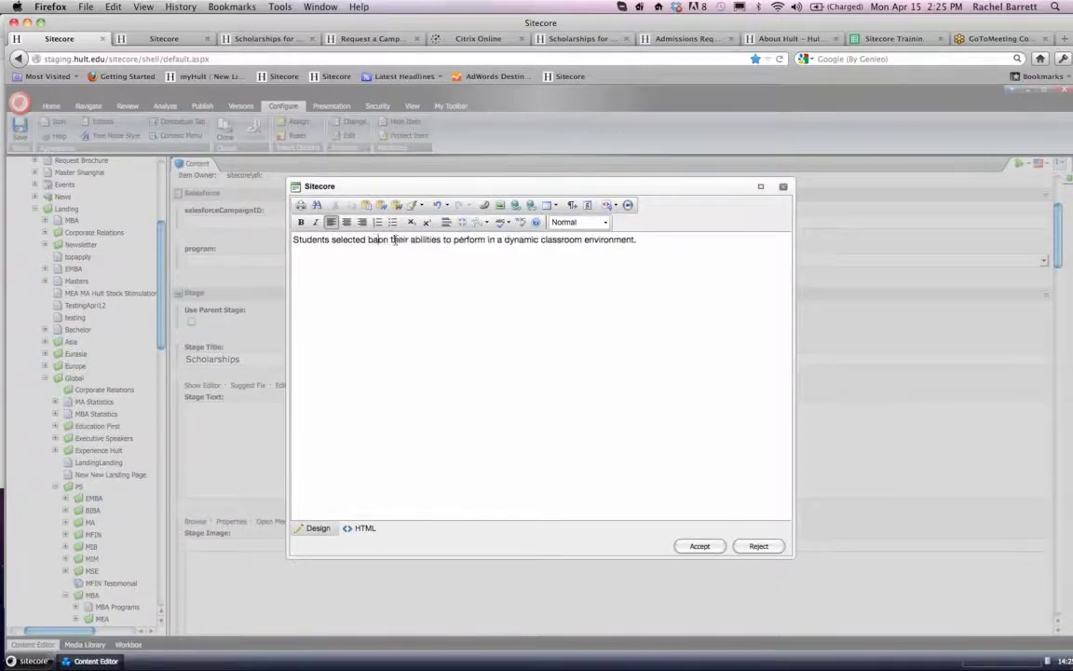
{"action": "left_click", "coordinate": [403, 241]}
{"action": "key", "text": "BackSpace"}
{"action": "key", "text": "BackSpace"}
{"action": "key", "text": "BackSpace"}
{"action": "key", "text": "BackSpace"}
{"action": "key", "text": "BackSpace"}
{"action": "key", "text": "BackSpace"}
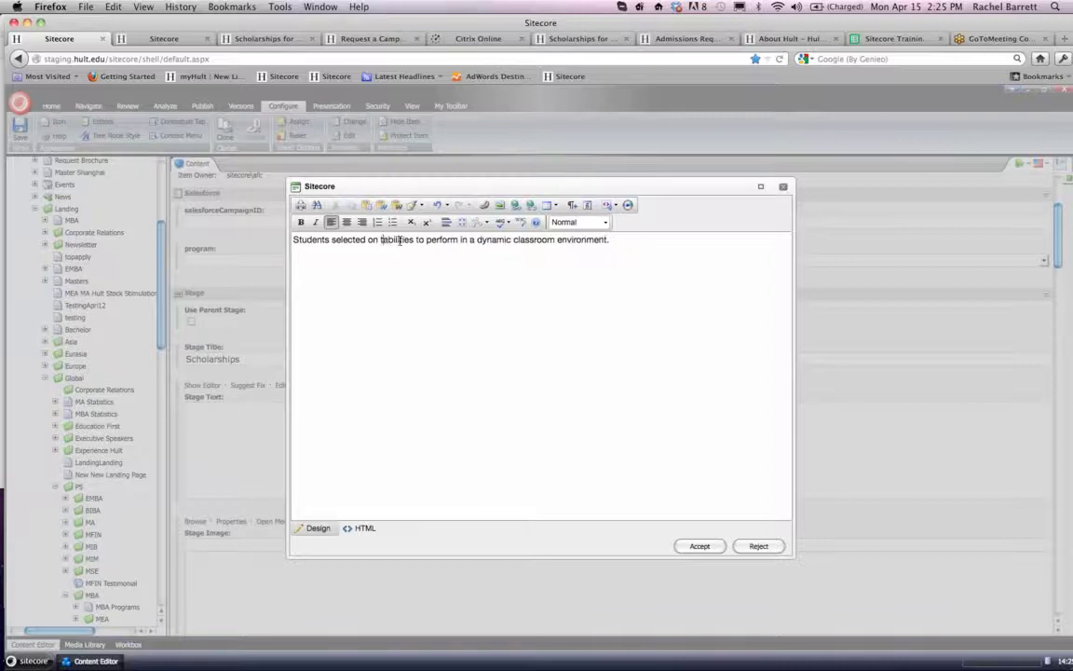
- Change "abilities" to "ability" in the Stage Text sentence and accept the edited text
{"action": "left_click", "coordinate": [412, 241]}
{"action": "key", "text": "BackSpace"}
{"action": "key", "text": "BackSpace"}
{"action": "key", "text": "BackSpace"}
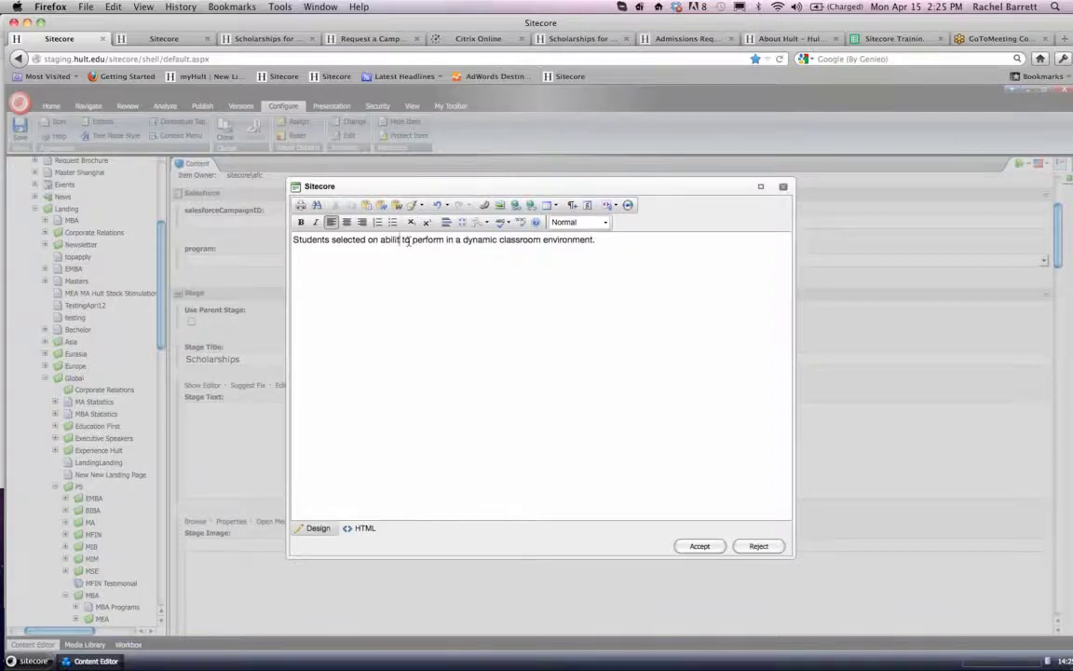
{"action": "type", "text": "y"}
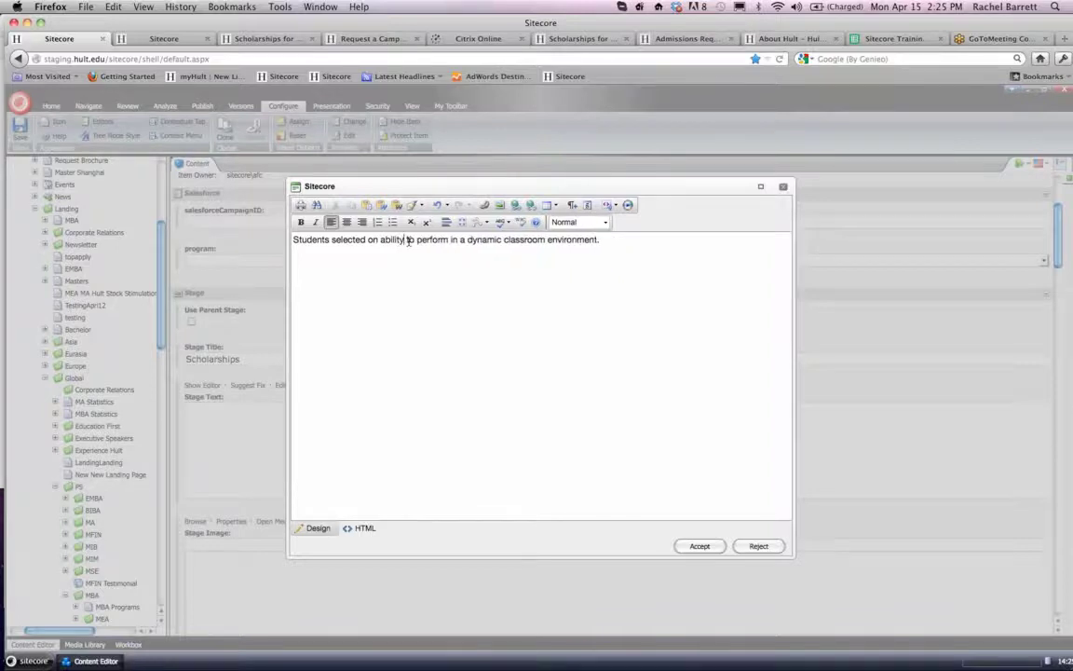
{"action": "left_click", "coordinate": [688, 548]}
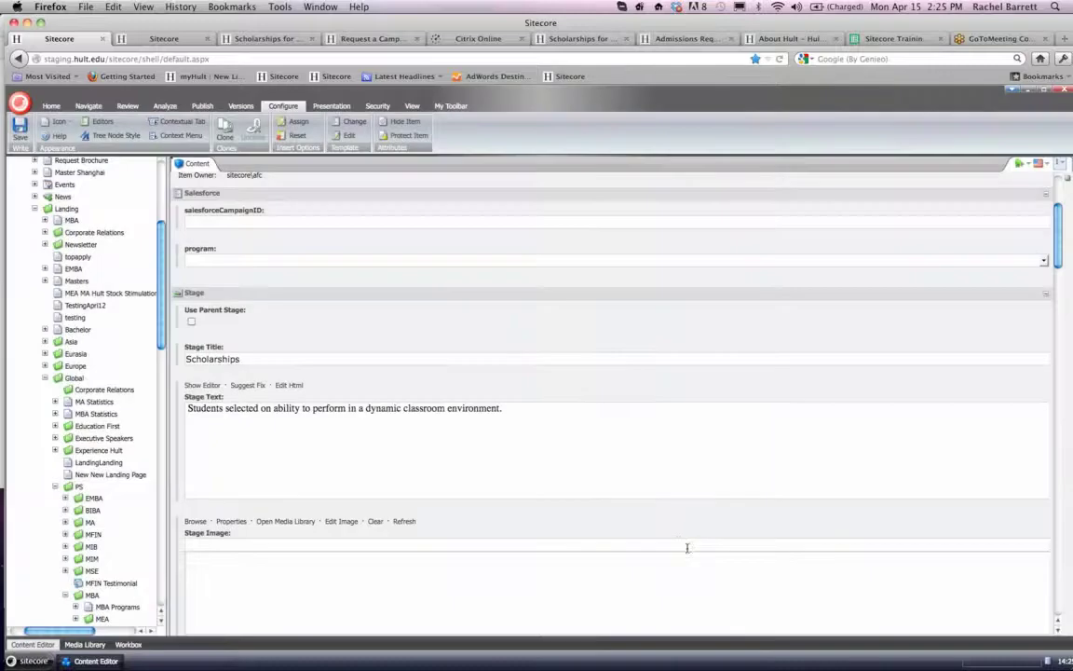
- Open the media browser for the Stage Image field and check the subfolders of 2013 Images
{"action": "scroll", "coordinate": [408, 502], "scroll_direction": "down", "scroll_amount": 4}
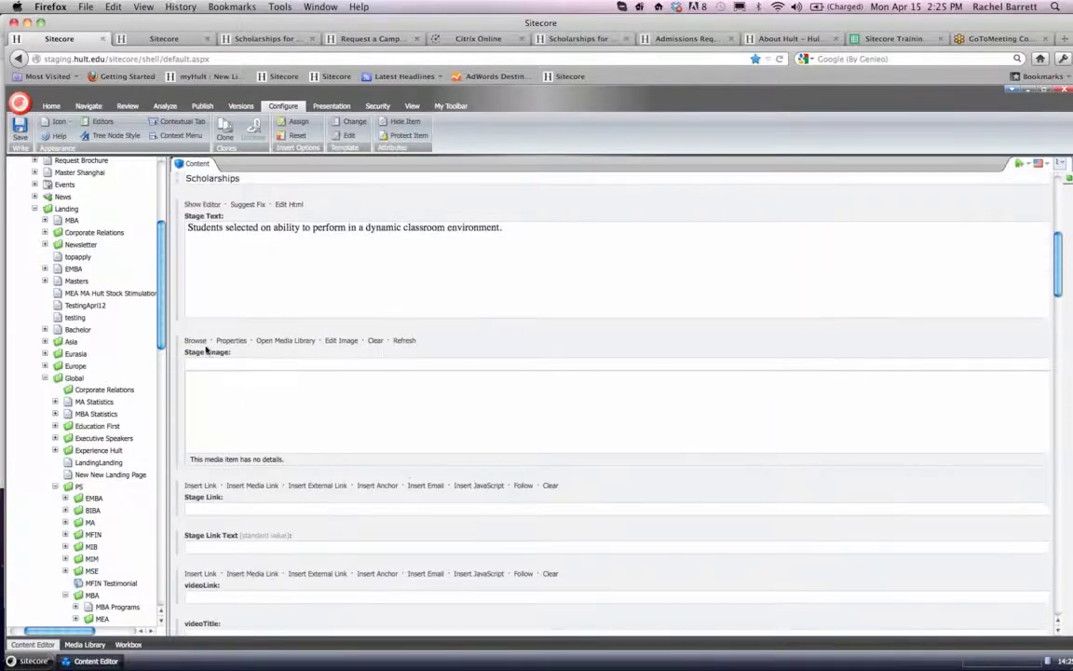
{"action": "left_click", "coordinate": [196, 341]}
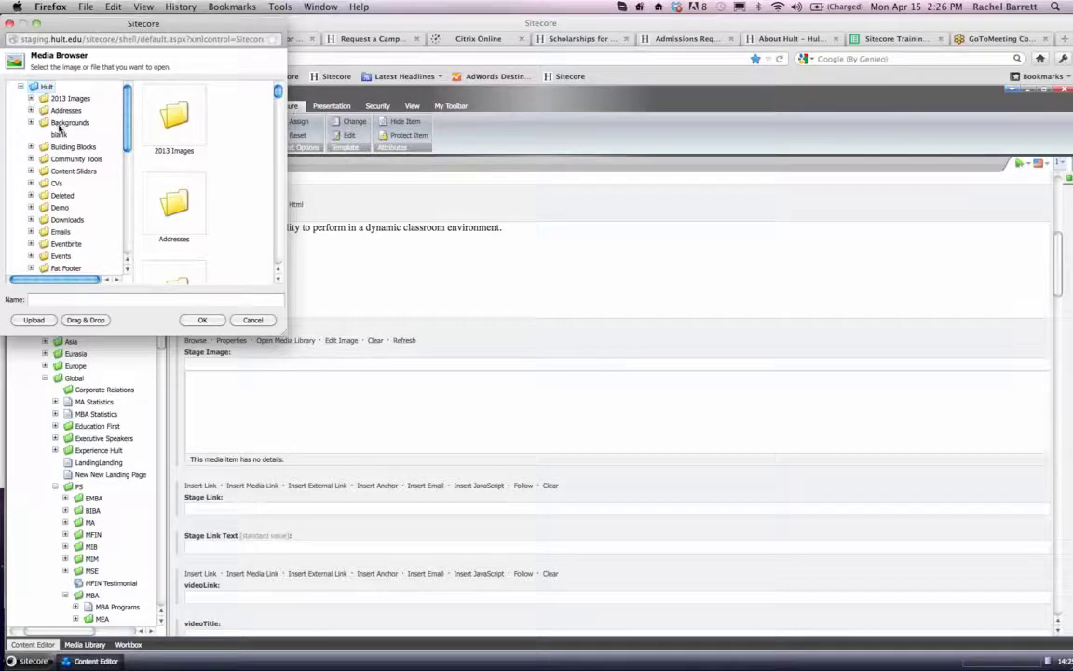
{"action": "scroll", "coordinate": [31, 105], "scroll_direction": "down", "scroll_amount": 5}
{"action": "scroll", "coordinate": [31, 106], "scroll_direction": "up", "scroll_amount": 5}
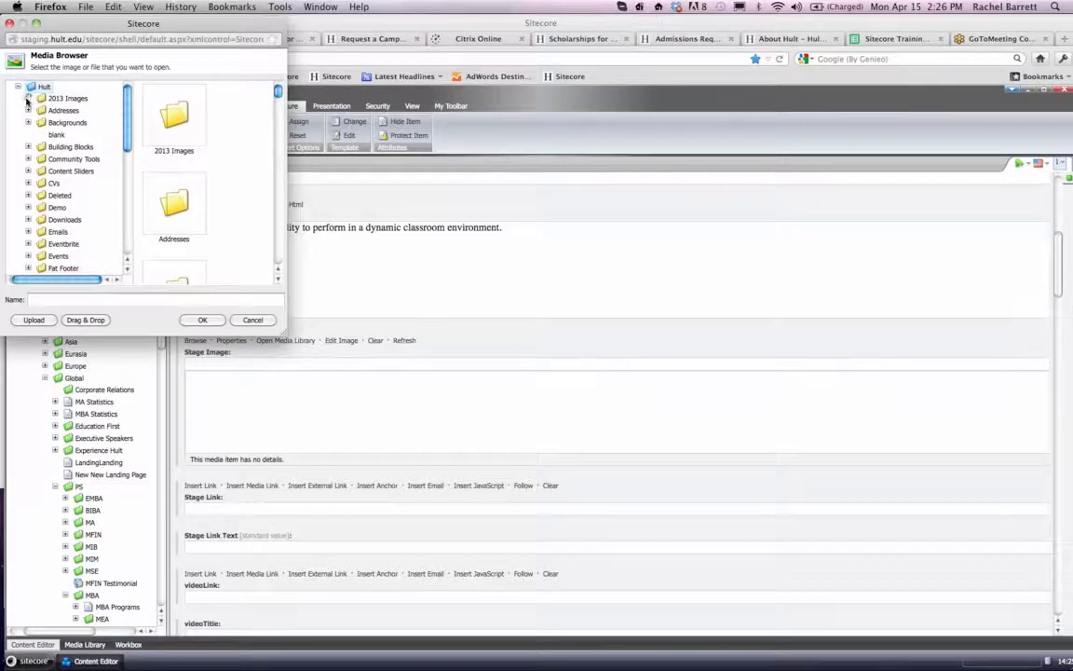
{"action": "left_click", "coordinate": [27, 99]}
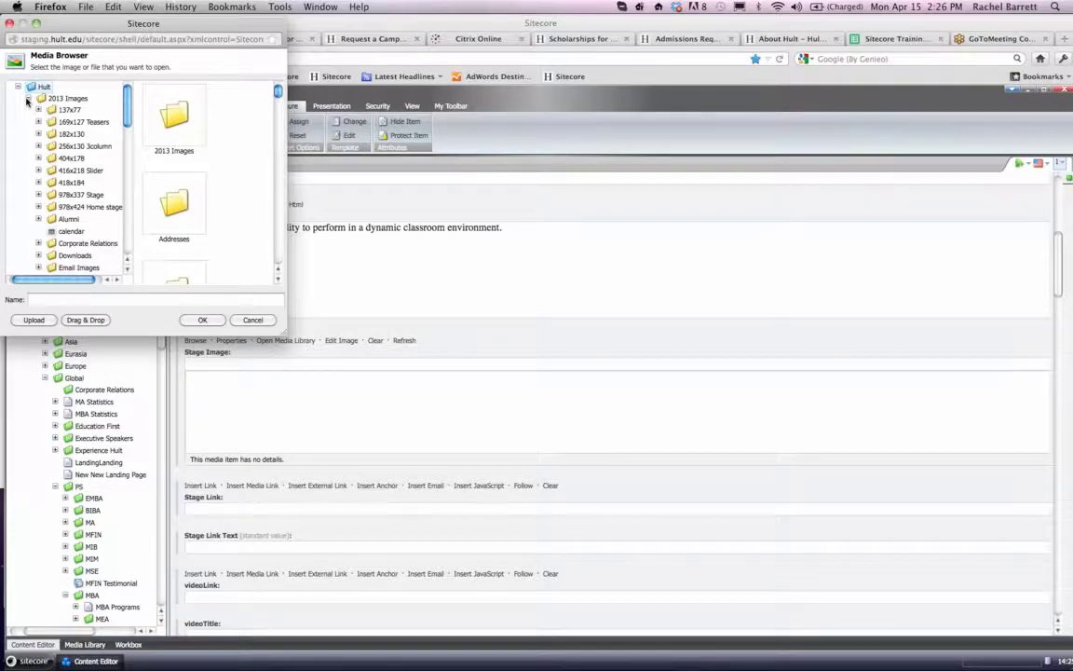
{"action": "left_click", "coordinate": [27, 99]}
- Look through the images in the 256px folder under Spots in the media library
{"action": "scroll", "coordinate": [27, 101], "scroll_direction": "down", "scroll_amount": 5}
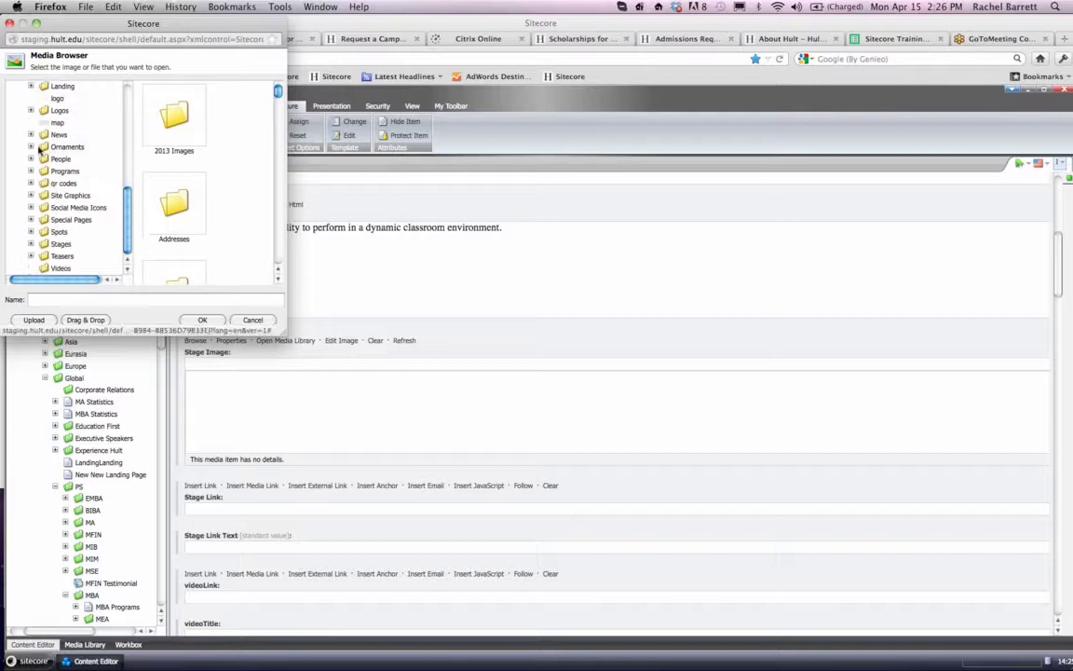
{"action": "left_click", "coordinate": [30, 232]}
{"action": "scroll", "coordinate": [38, 214], "scroll_direction": "down", "scroll_amount": 3}
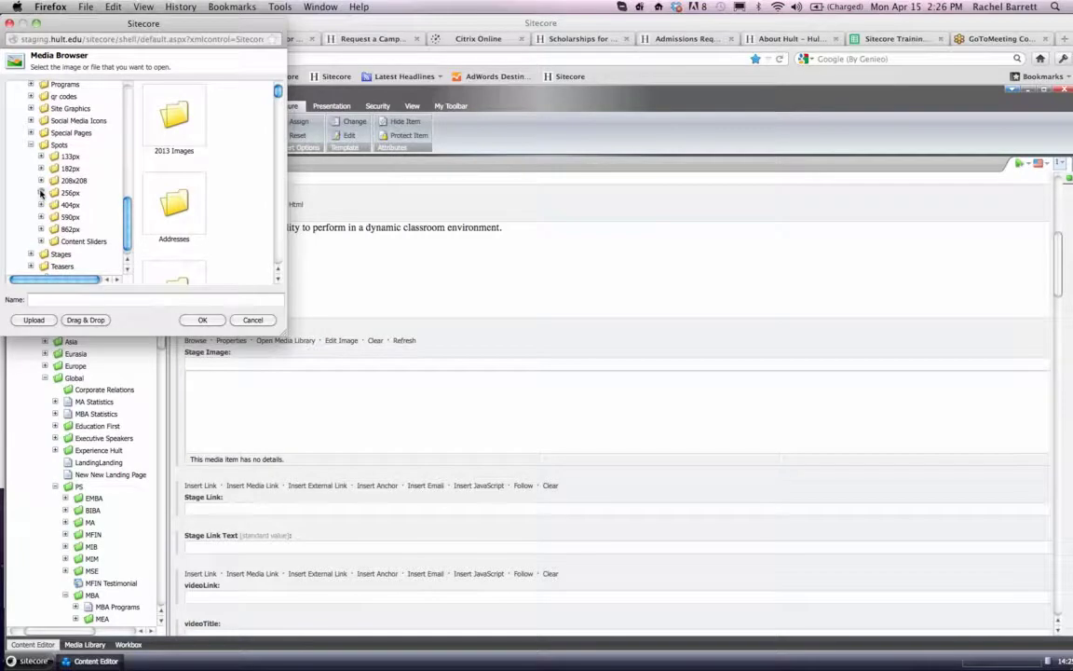
{"action": "left_click", "coordinate": [41, 192]}
{"action": "scroll", "coordinate": [41, 192], "scroll_direction": "down", "scroll_amount": 5}
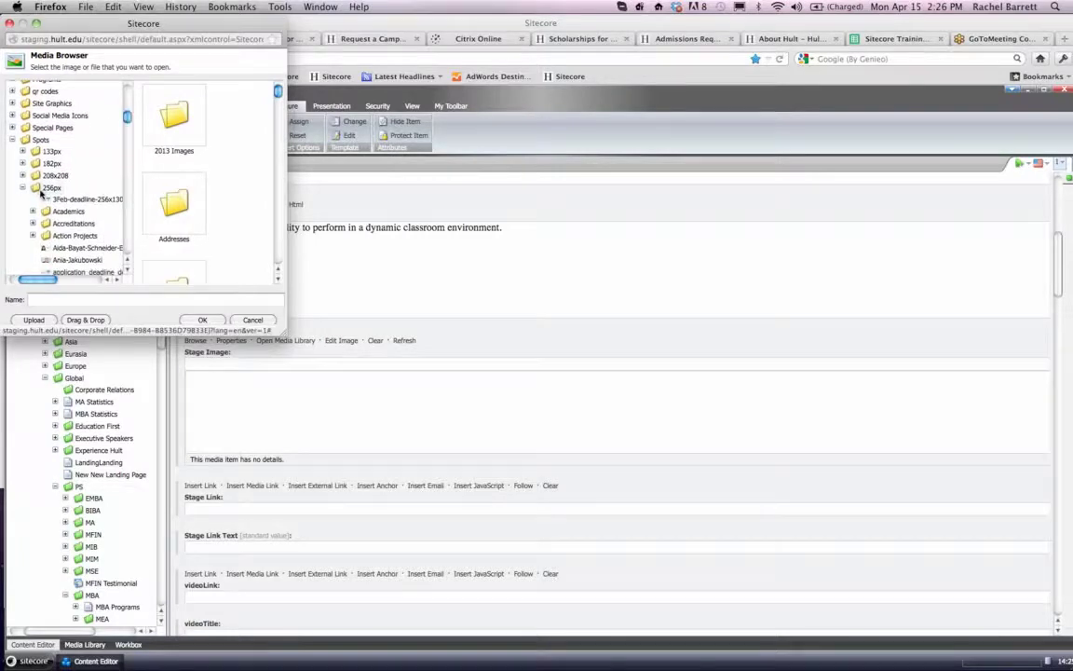
{"action": "scroll", "coordinate": [41, 192], "scroll_direction": "down", "scroll_amount": 6}
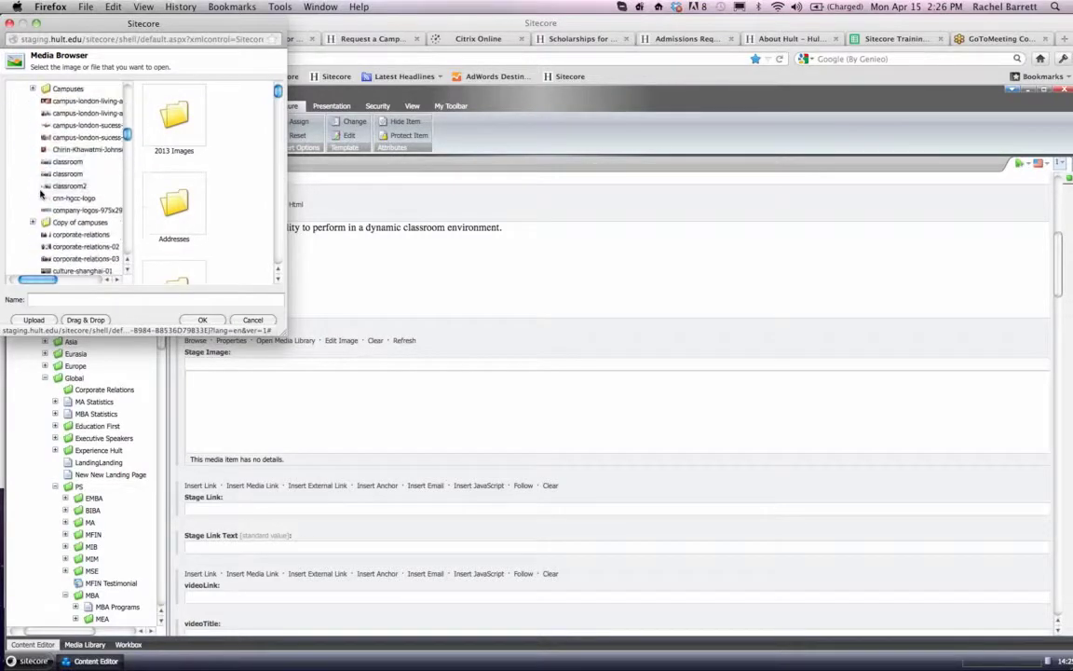
{"action": "scroll", "coordinate": [41, 192], "scroll_direction": "down", "scroll_amount": 6}
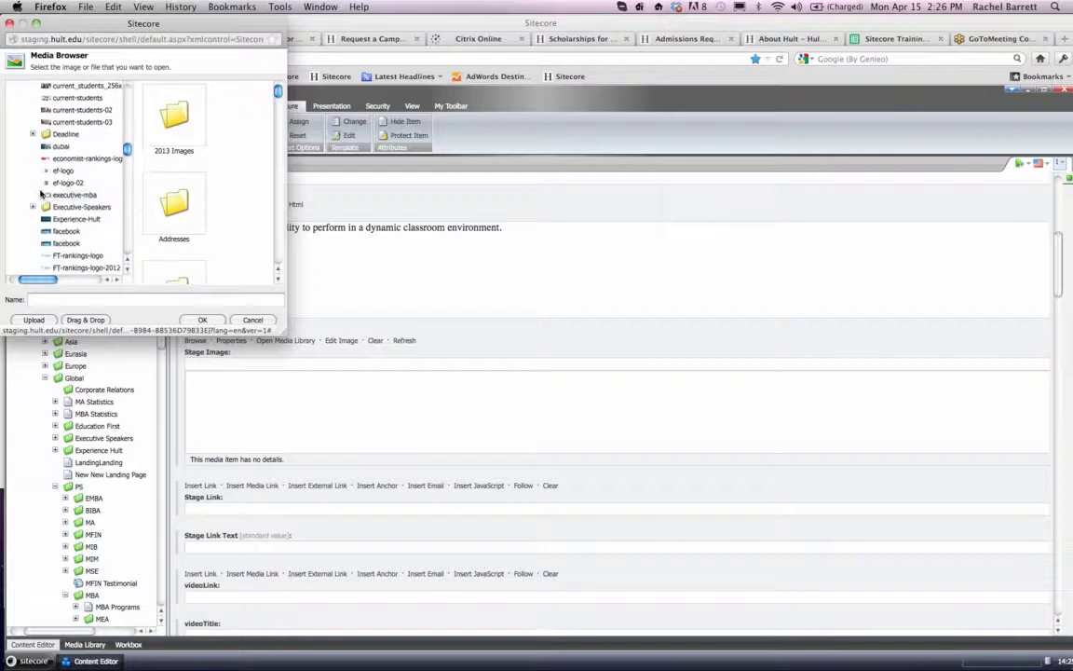
{"action": "scroll", "coordinate": [41, 192], "scroll_direction": "up", "scroll_amount": 20}
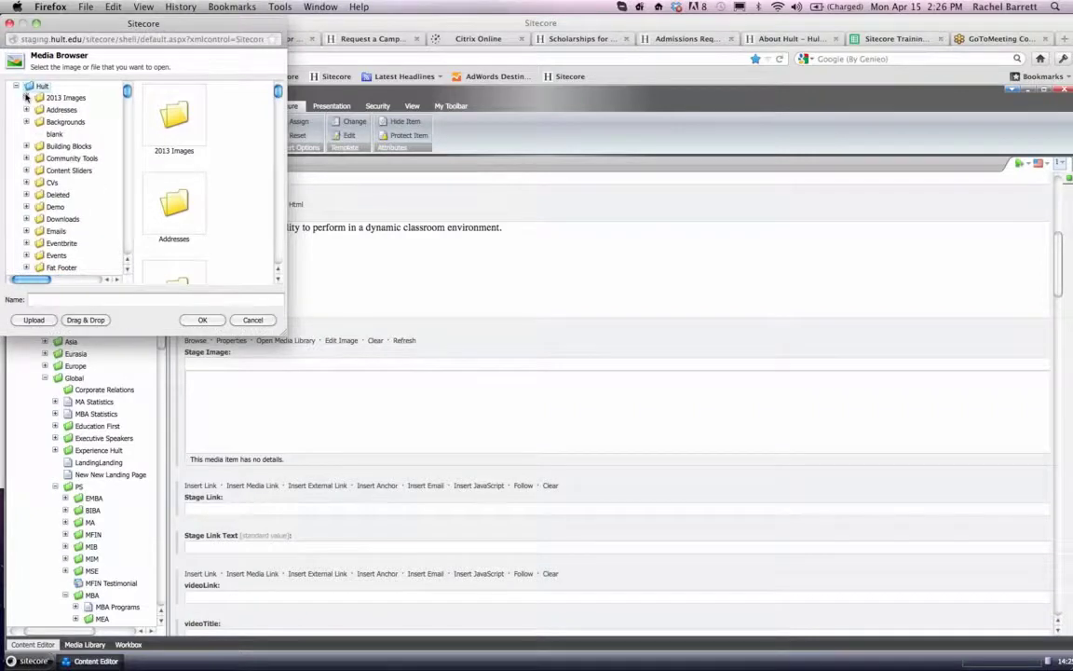
- Select the 256x130 3column folder under 2013 Images as the upload location
{"action": "left_click", "coordinate": [27, 97]}
{"action": "left_click", "coordinate": [38, 145]}
{"action": "scroll", "coordinate": [37, 147], "scroll_direction": "up", "scroll_amount": 5}
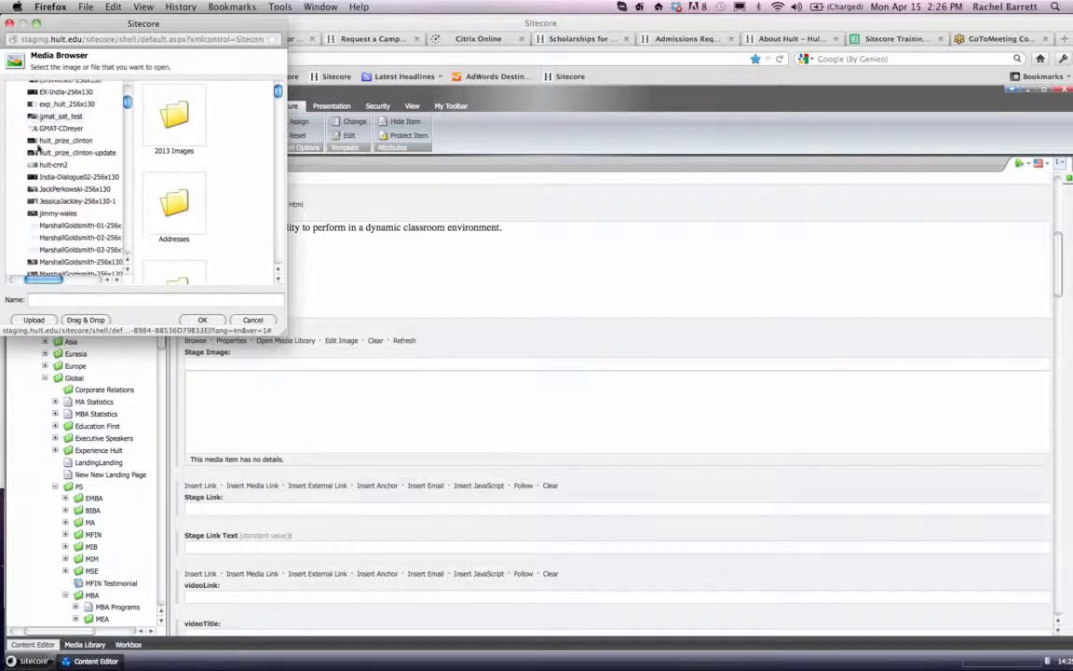
{"action": "scroll", "coordinate": [38, 148], "scroll_direction": "up", "scroll_amount": 4}
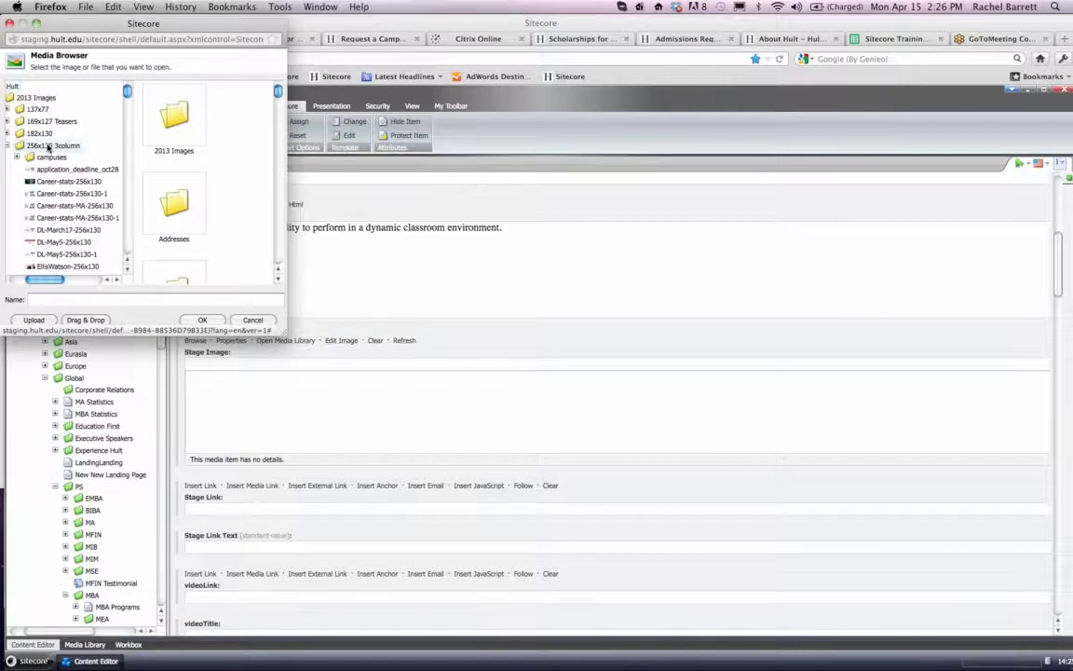
{"action": "left_click", "coordinate": [48, 146]}
- Upload MBA-scholarship-256x130.jpg from the Downloads folder into the selected media folder
{"action": "left_click", "coordinate": [35, 320]}
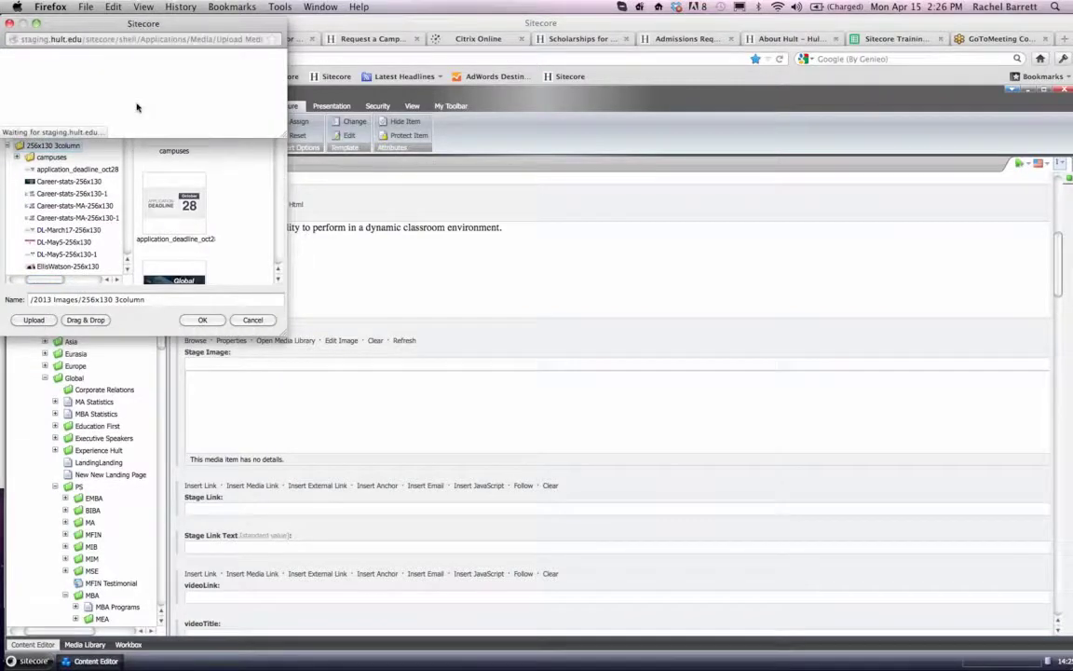
{"action": "left_click", "coordinate": [125, 98]}
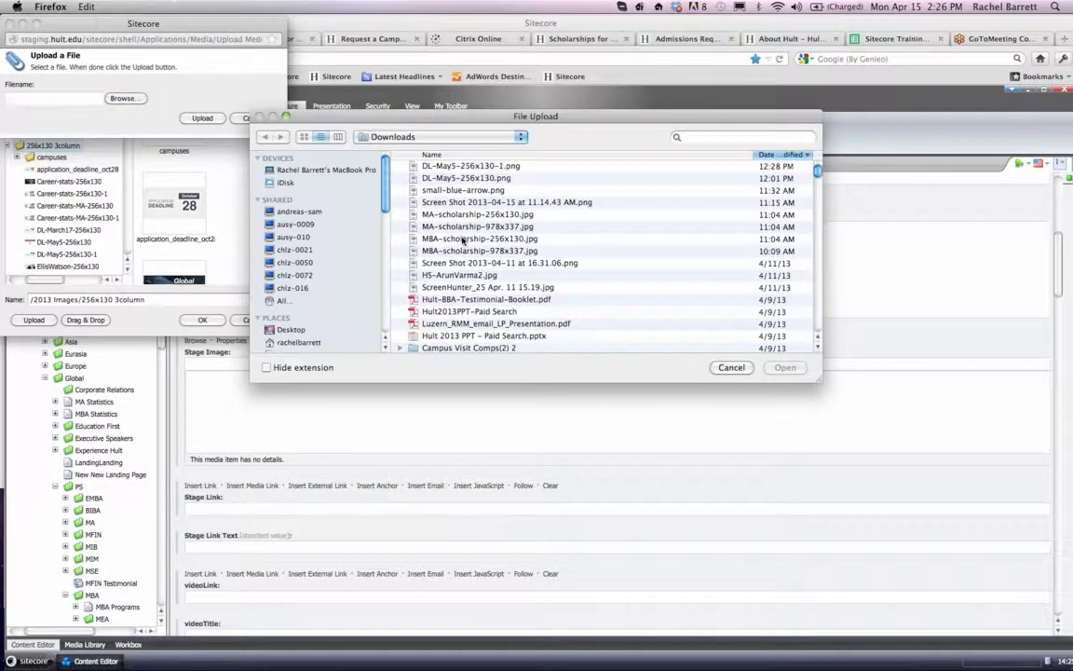
{"action": "double_click", "coordinate": [433, 215]}
{"action": "left_click", "coordinate": [202, 118]}
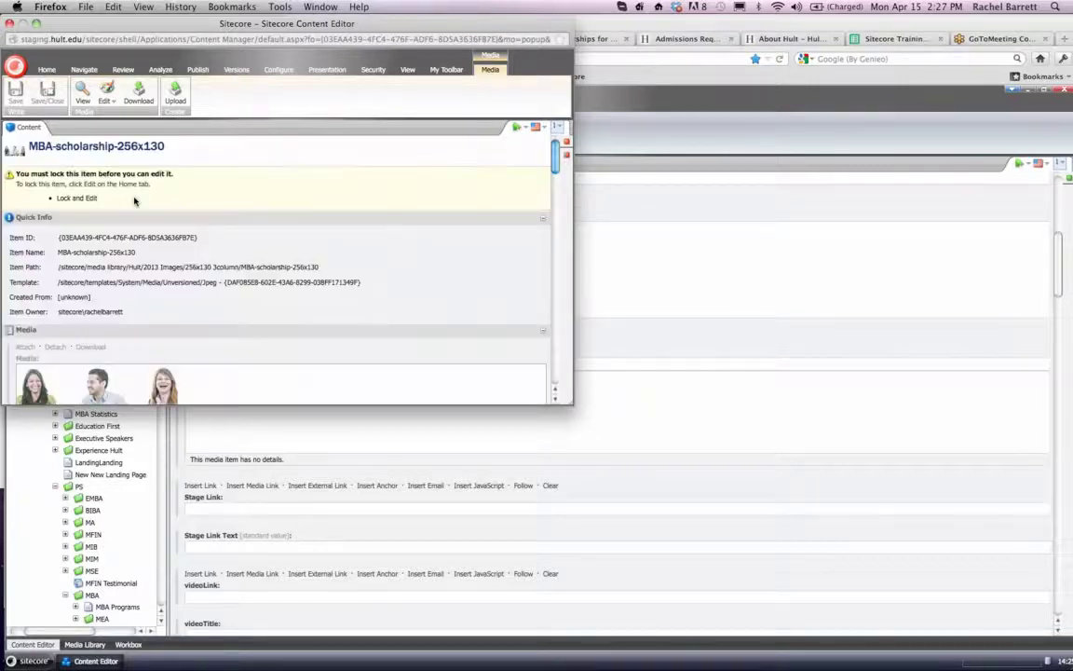
- Review the fields of the uploaded MBA-scholarship-256x130 image item and lock it for editing
{"action": "scroll", "coordinate": [133, 201], "scroll_direction": "down", "scroll_amount": 5}
{"action": "scroll", "coordinate": [112, 246], "scroll_direction": "up", "scroll_amount": 5}
{"action": "scroll", "coordinate": [112, 246], "scroll_direction": "down", "scroll_amount": 10}
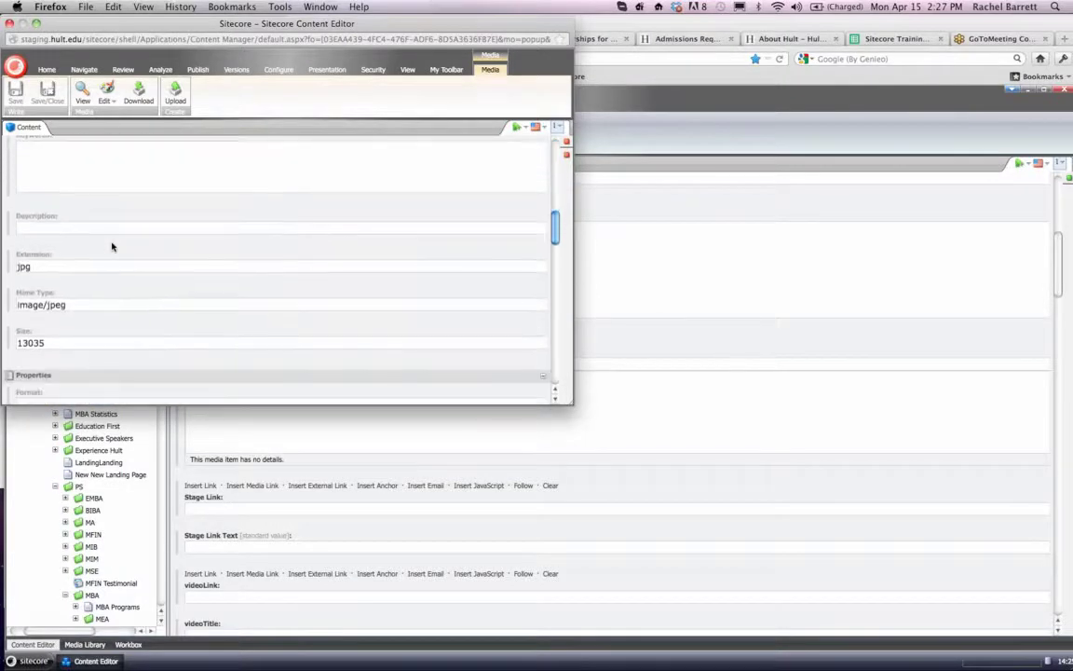
{"action": "scroll", "coordinate": [112, 246], "scroll_direction": "down", "scroll_amount": 2}
{"action": "scroll", "coordinate": [112, 246], "scroll_direction": "up", "scroll_amount": 10}
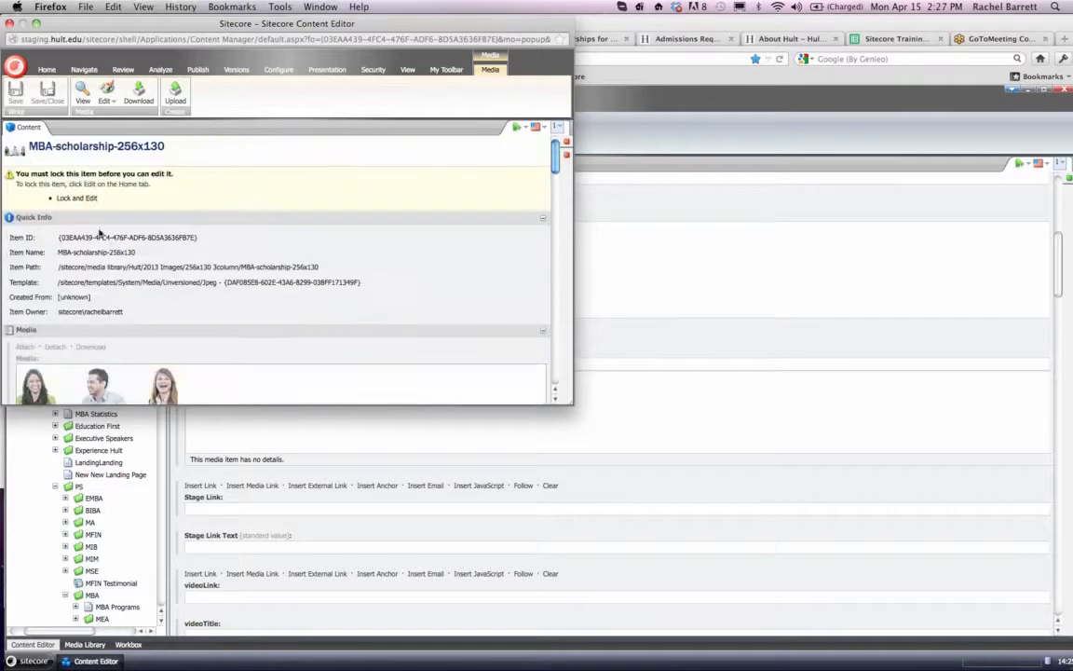
{"action": "left_click", "coordinate": [77, 200]}
- Expand the item's Image section, set the Alt text to "Hult MBA Scholarships" and save the item
{"action": "scroll", "coordinate": [117, 247], "scroll_direction": "down", "scroll_amount": 5}
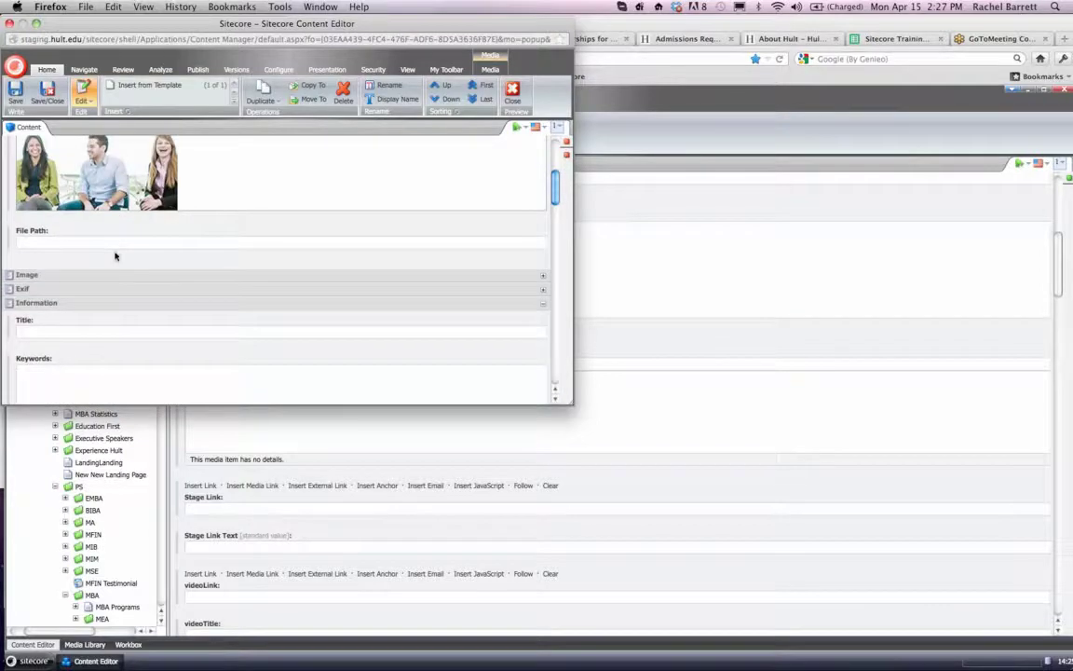
{"action": "left_click", "coordinate": [541, 269]}
{"action": "left_click", "coordinate": [367, 296]}
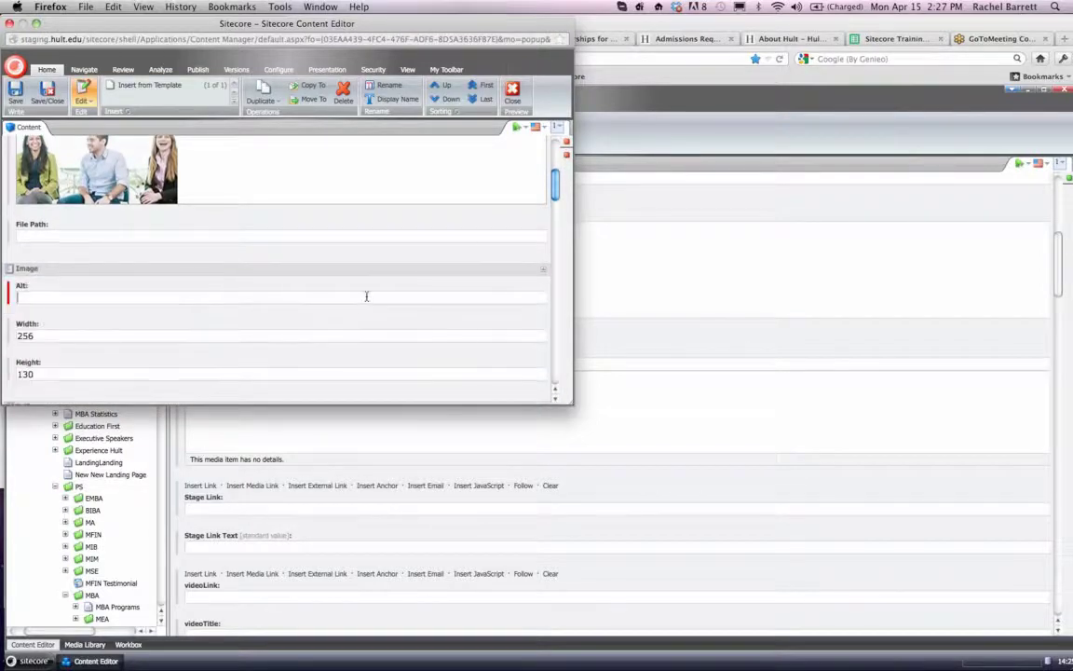
{"action": "type", "text": "MBA School"}
{"action": "key", "text": "BackSpace"}
{"action": "key", "text": "BackSpace"}
{"action": "key", "text": "BackSpace"}
{"action": "key", "text": "BackSpace"}
{"action": "key", "text": "BackSpace"}
{"action": "key", "text": "BackSpace"}
{"action": "key", "text": "BackSpace"}
{"action": "type", "text": "BA Scholarships"}
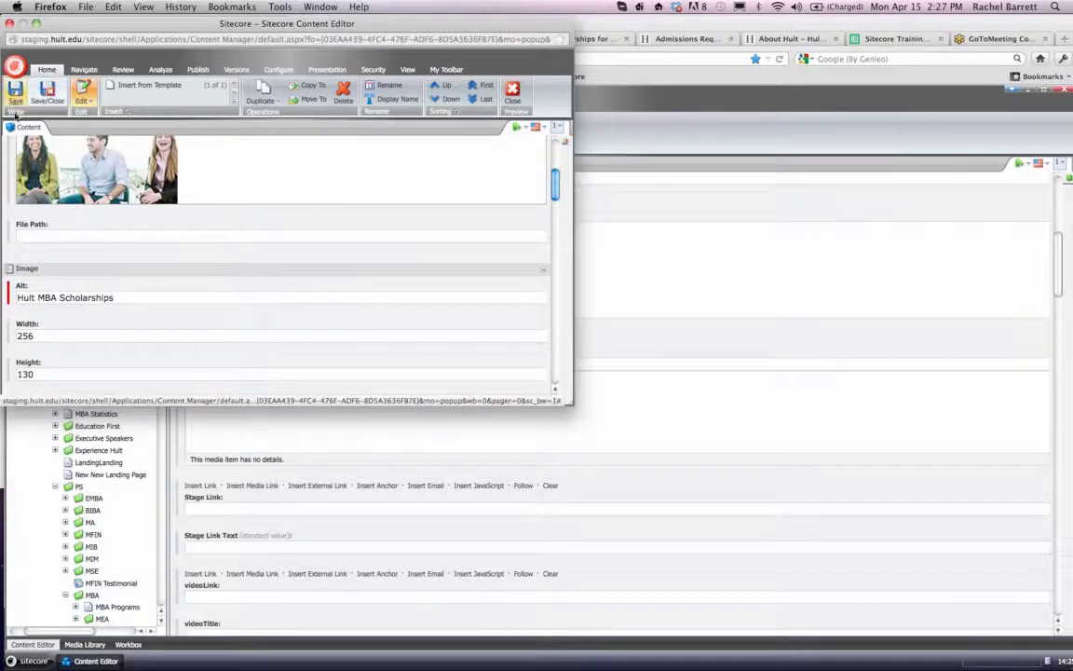
{"action": "key", "text": "ctrl+s"}
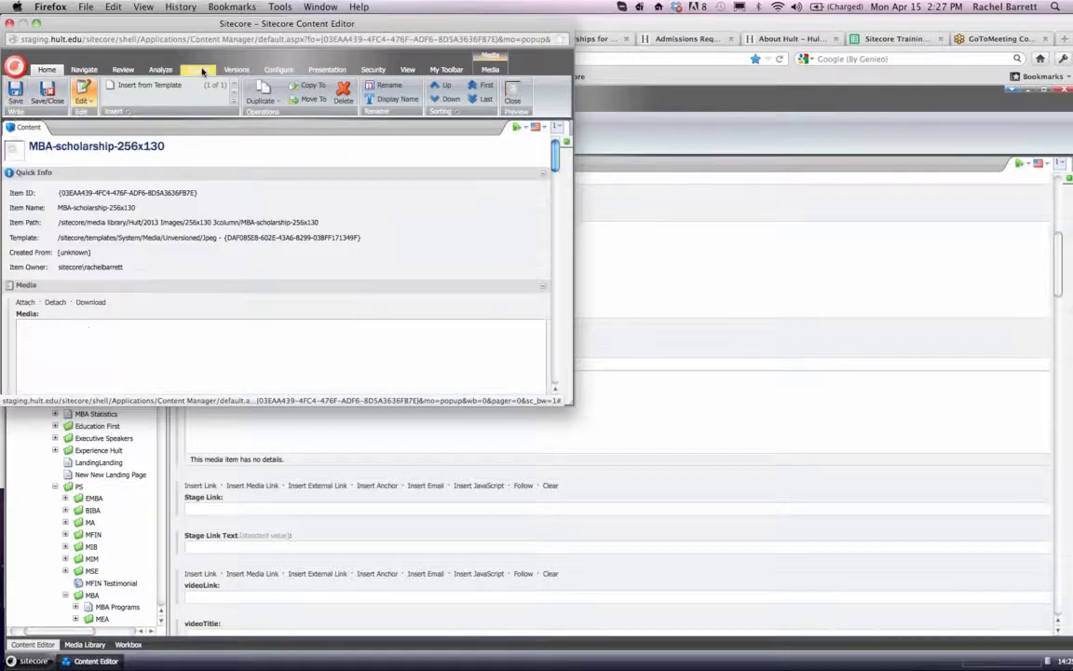
- Publish the MBA-scholarship-256x130 image item with Smart publish, including subitems, in English to the Staging, Live and Prelive targets
{"action": "left_click", "coordinate": [199, 71]}
{"action": "left_click", "coordinate": [132, 93]}
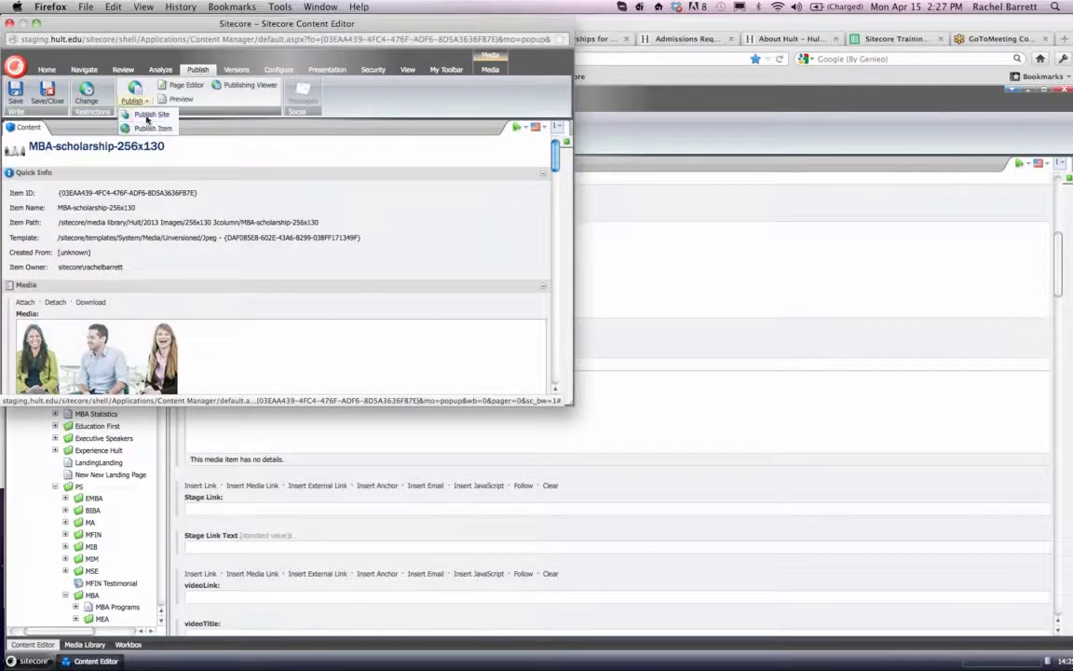
{"action": "left_click", "coordinate": [151, 129]}
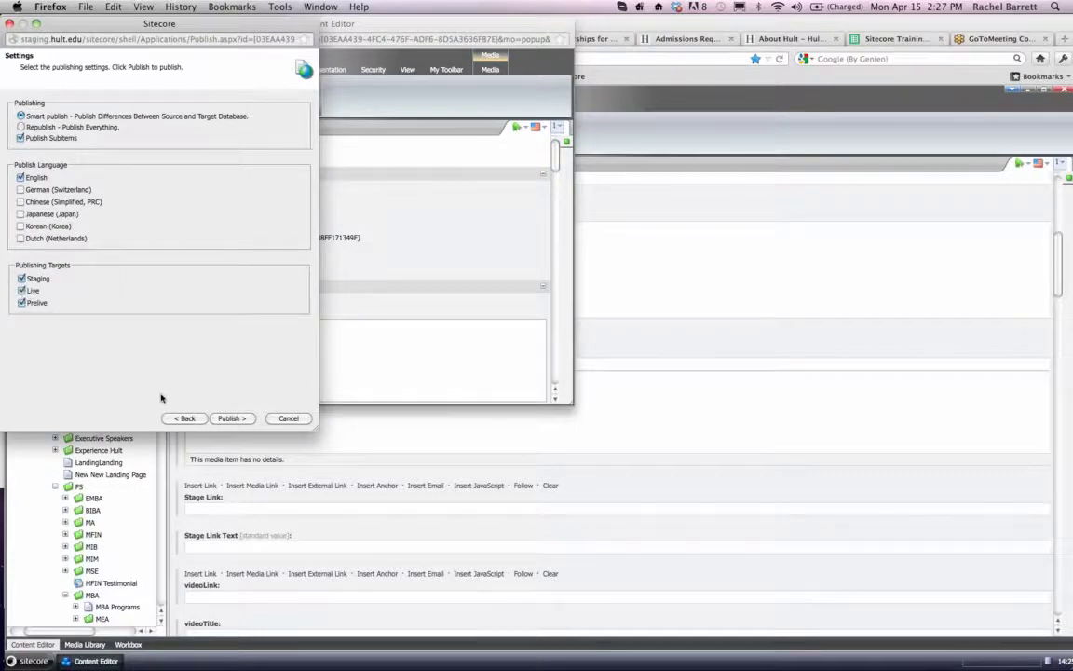
{"action": "left_click", "coordinate": [235, 419]}
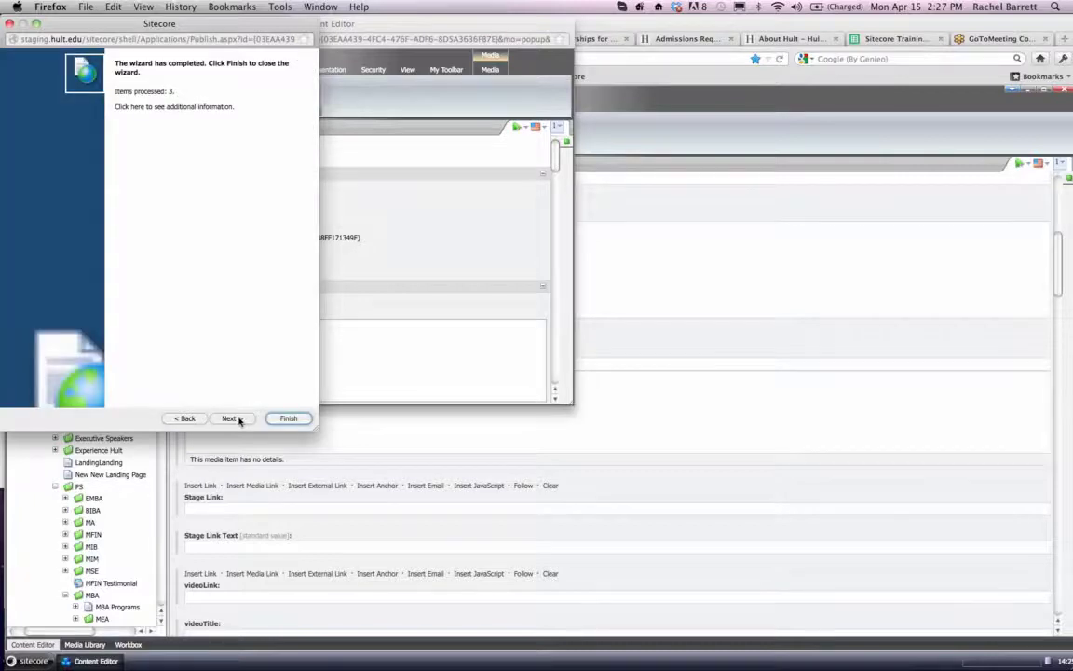
{"action": "left_click", "coordinate": [288, 419]}
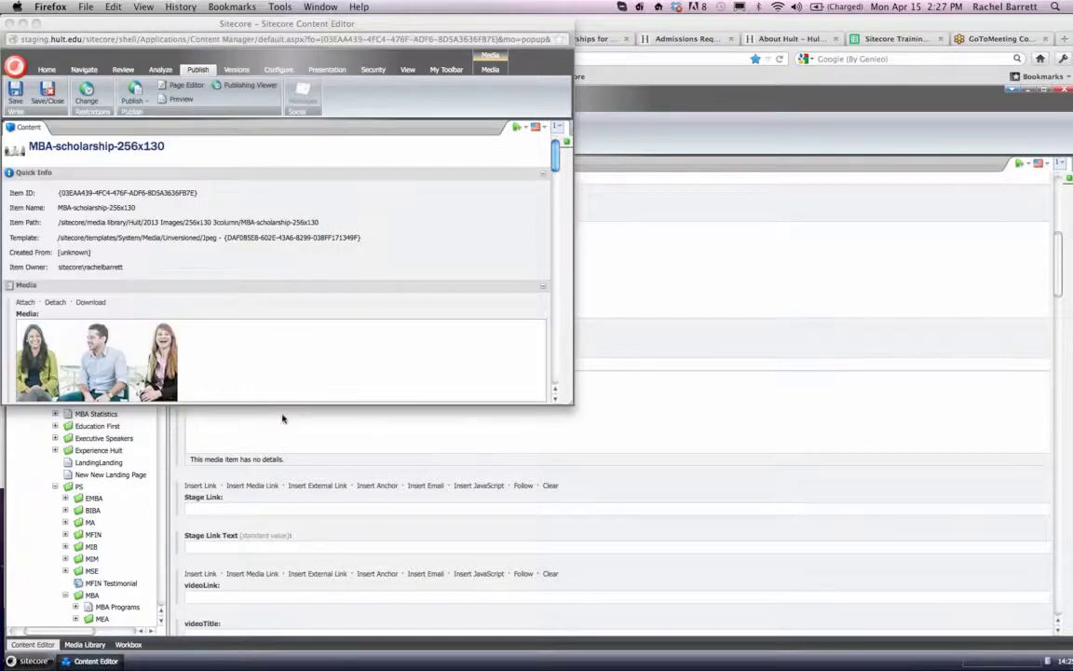
- Save and close the image item, and insert MBA-scholarship-256x130 as the page's Stage Image
{"action": "left_click", "coordinate": [50, 92]}
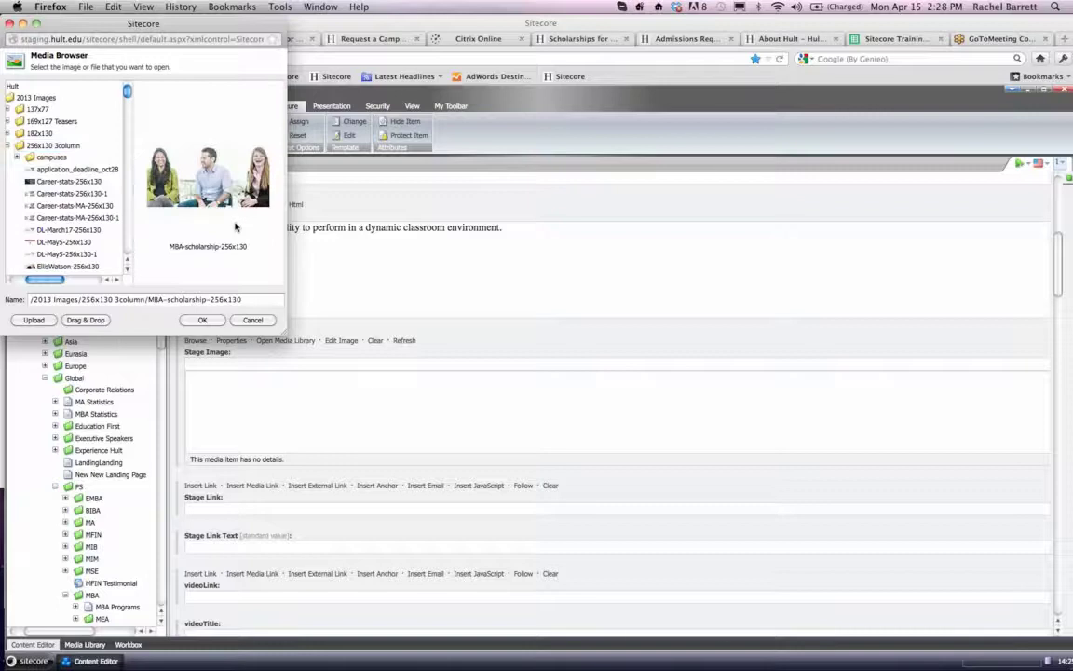
{"action": "left_click", "coordinate": [202, 319]}
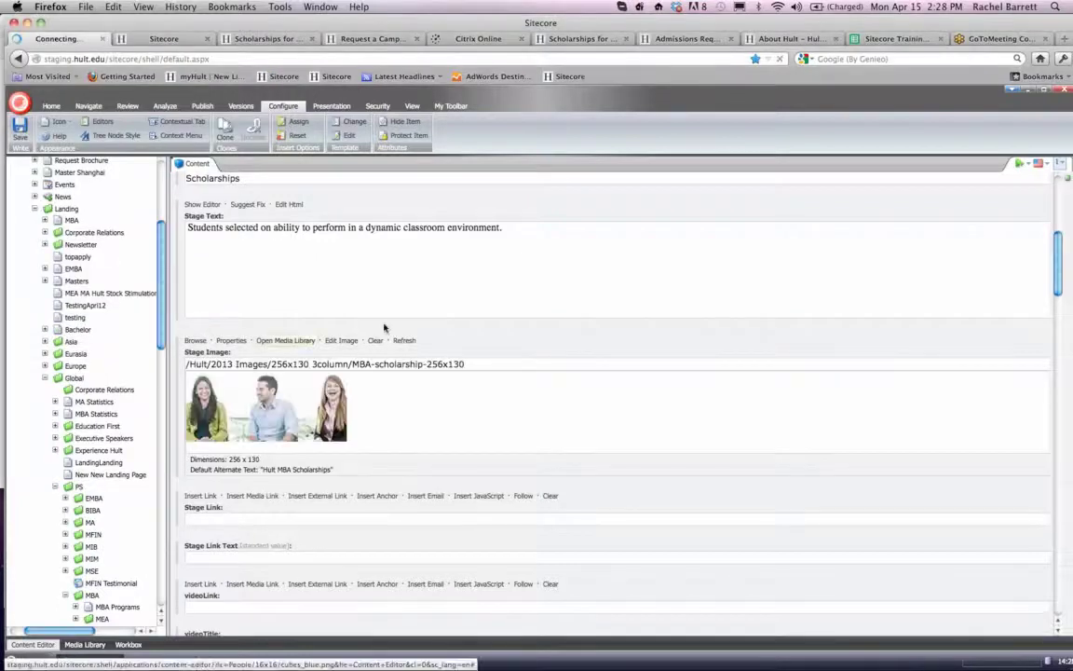
- Look through the optional stage link, video, thumbnail and text colour fields and the Page Data section
{"action": "scroll", "coordinate": [384, 328], "scroll_direction": "down", "scroll_amount": 5}
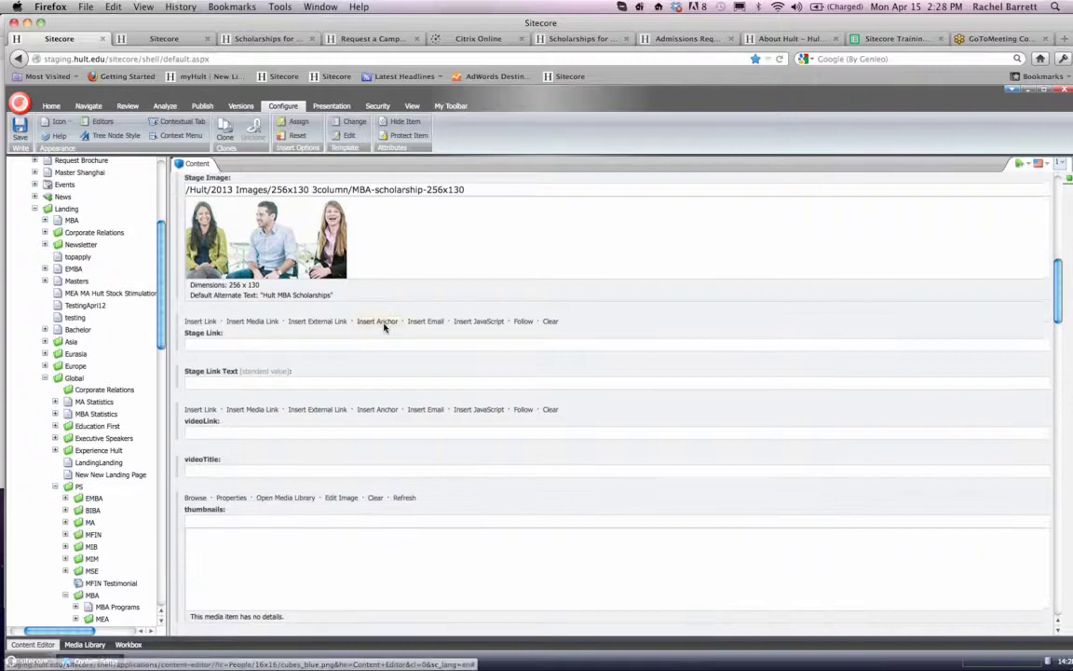
{"action": "left_click", "coordinate": [278, 328]}
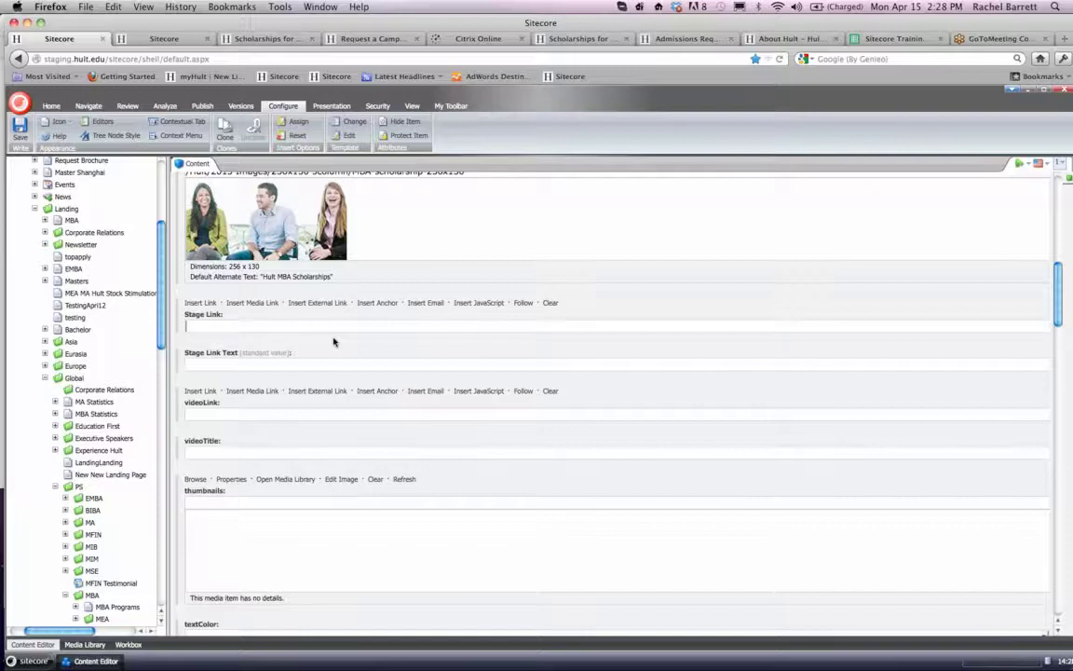
{"action": "scroll", "coordinate": [334, 342], "scroll_direction": "down", "scroll_amount": 3}
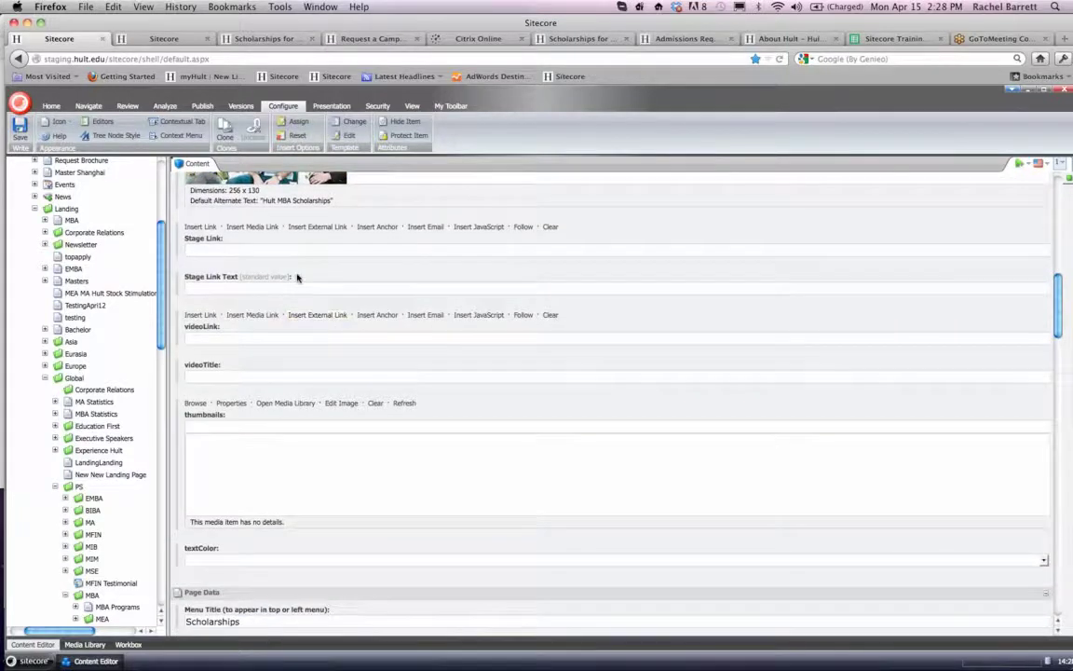
{"action": "scroll", "coordinate": [296, 277], "scroll_direction": "down", "scroll_amount": 1}
{"action": "left_click", "coordinate": [290, 312]}
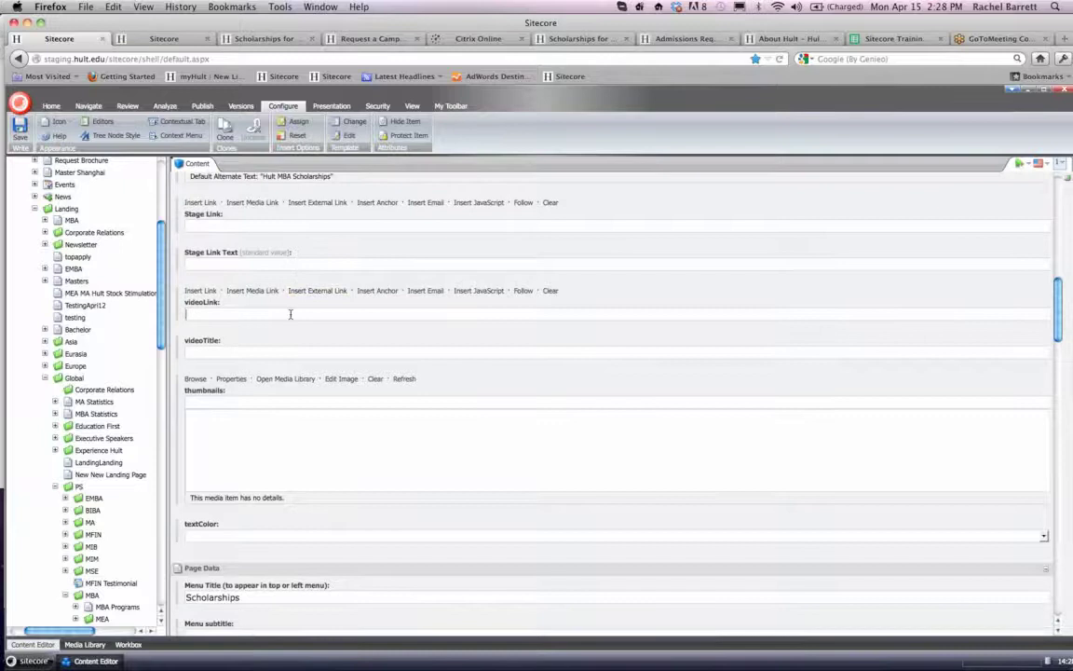
{"action": "scroll", "coordinate": [291, 313], "scroll_direction": "down", "scroll_amount": 1}
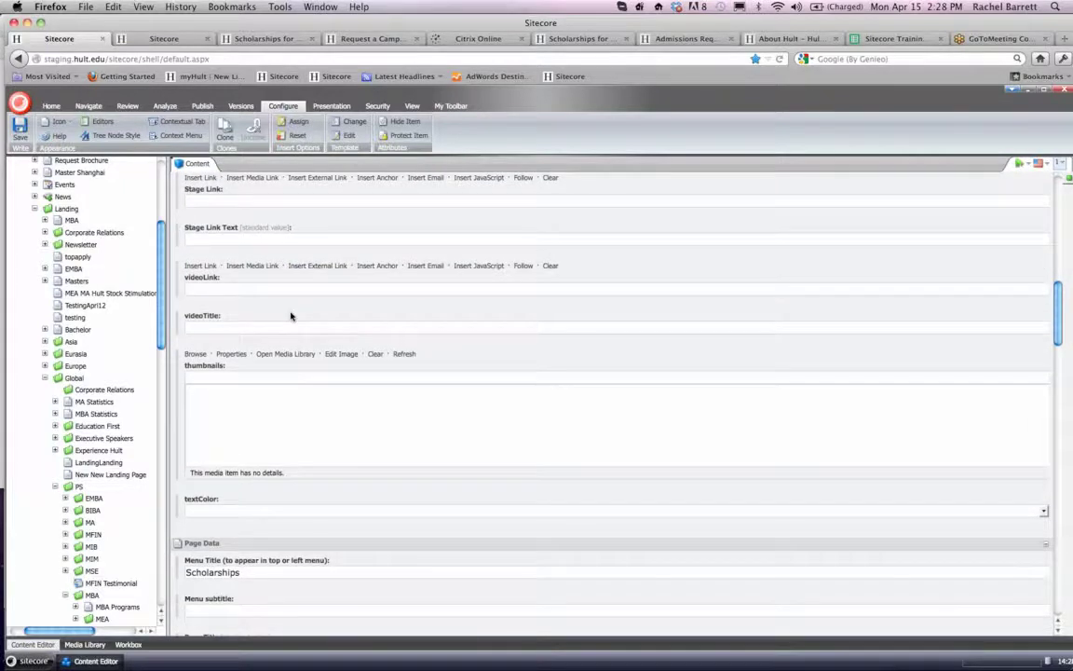
{"action": "scroll", "coordinate": [291, 317], "scroll_direction": "down", "scroll_amount": 4}
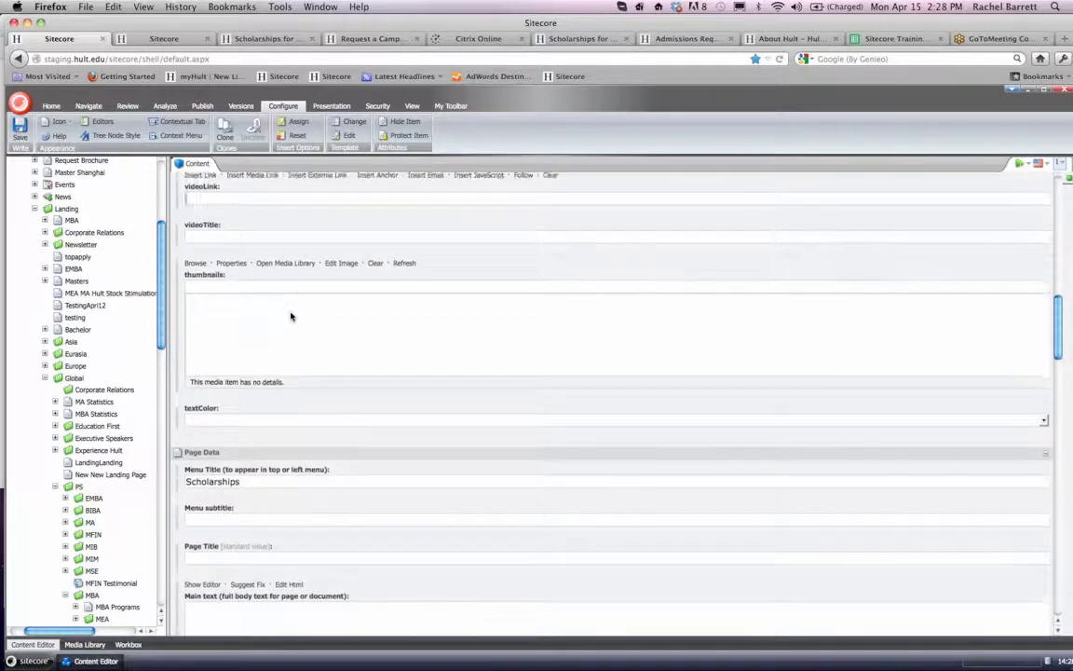
{"action": "scroll", "coordinate": [290, 317], "scroll_direction": "down", "scroll_amount": 7}
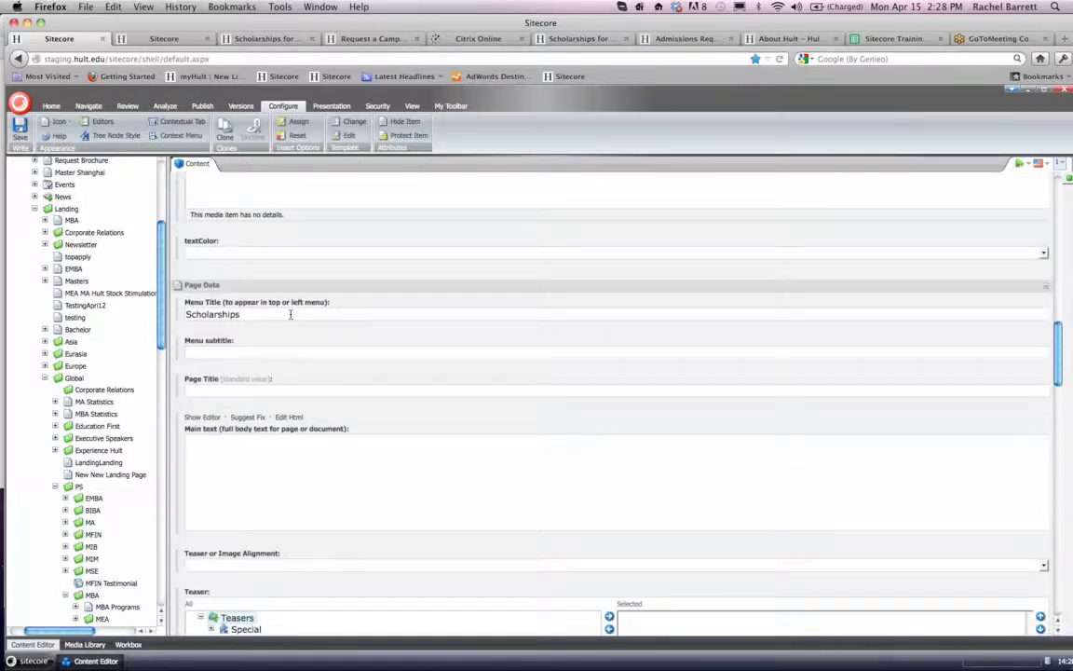
{"action": "scroll", "coordinate": [291, 314], "scroll_direction": "down", "scroll_amount": 5}
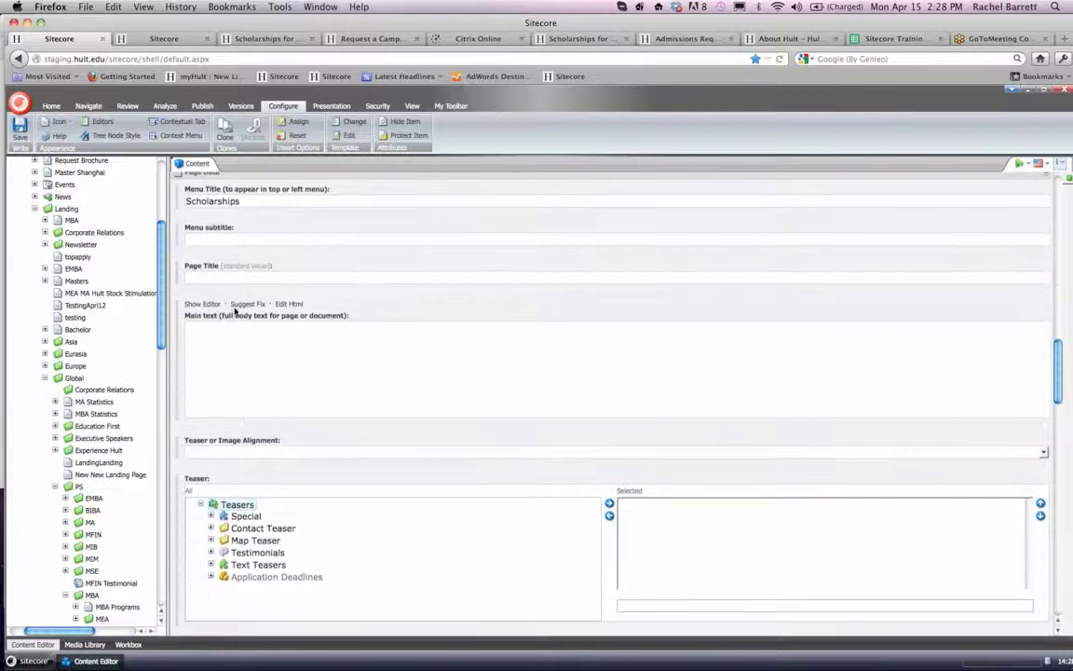
- Open the Main text field's editor, and copy the MBA scholarships intro, list and terms from Scholarships.docx in Word
{"action": "left_click", "coordinate": [207, 307]}
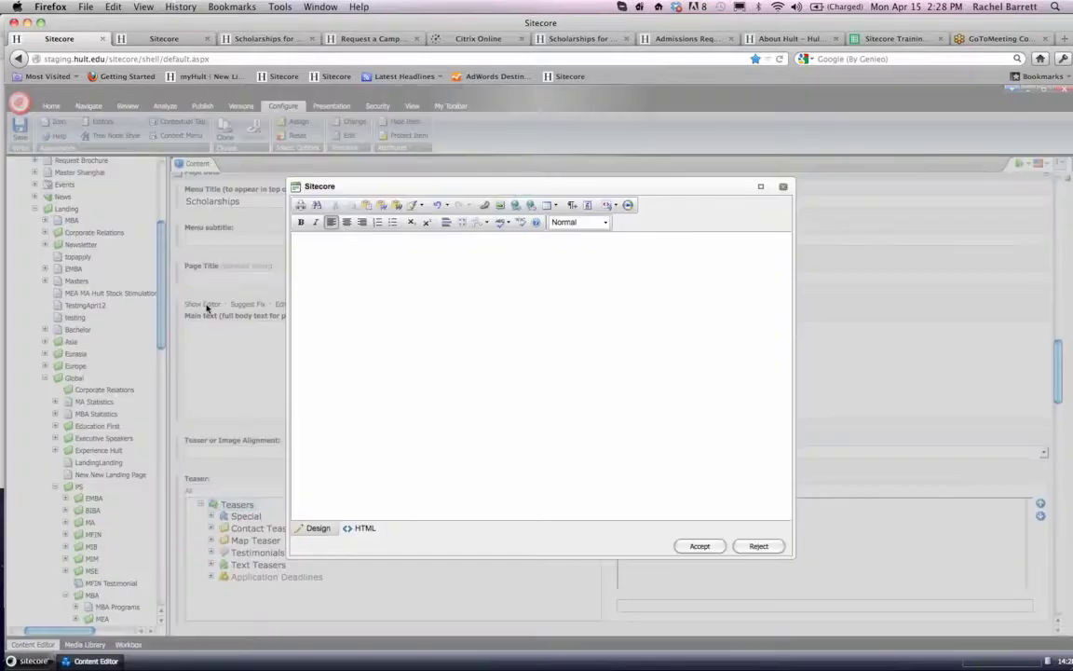
{"action": "mouse_move", "coordinate": [457, 664]}
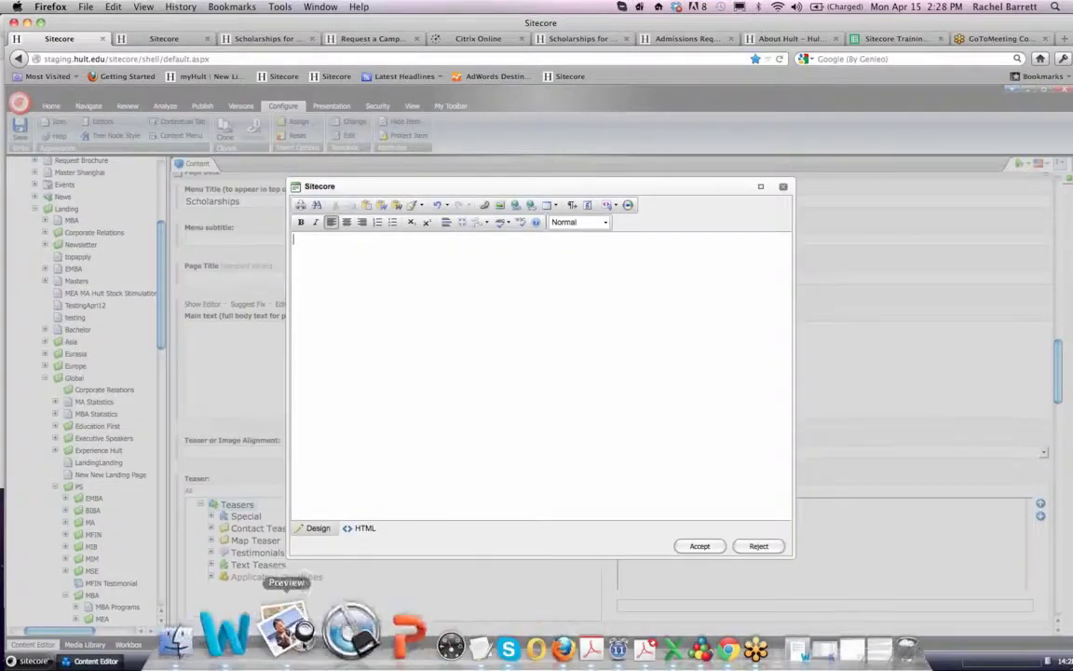
{"action": "left_click", "coordinate": [268, 636]}
{"action": "scroll", "coordinate": [316, 441], "scroll_direction": "up", "scroll_amount": 10}
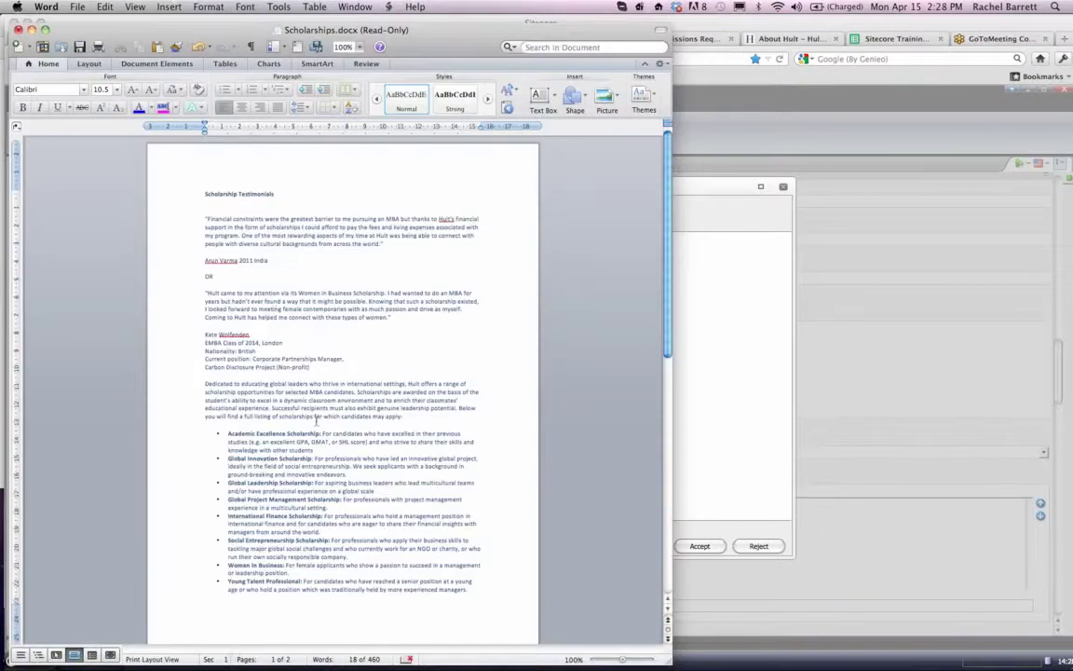
{"action": "scroll", "coordinate": [205, 194], "scroll_direction": "down", "scroll_amount": 3}
{"action": "left_click_drag", "start_coordinate": [205, 291], "coordinate": [419, 571]}
{"action": "scroll", "coordinate": [388, 583], "scroll_direction": "down", "scroll_amount": 3}
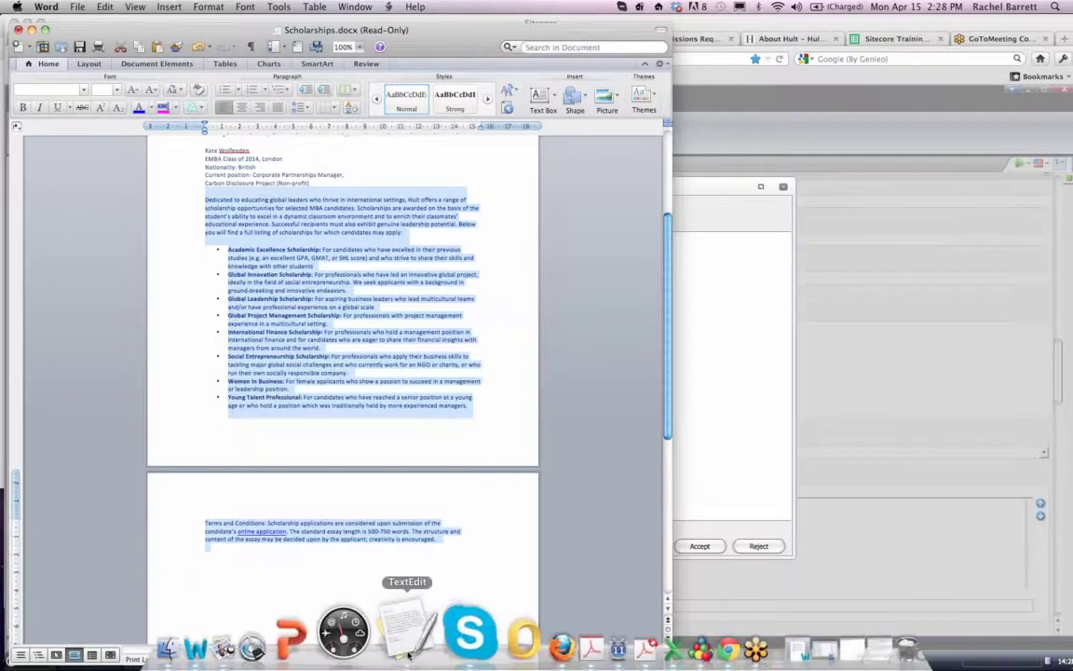
- Switch to TextEdit and replace the entire contents of the todo note with the copied scholarship text
{"action": "left_click", "coordinate": [407, 623]}
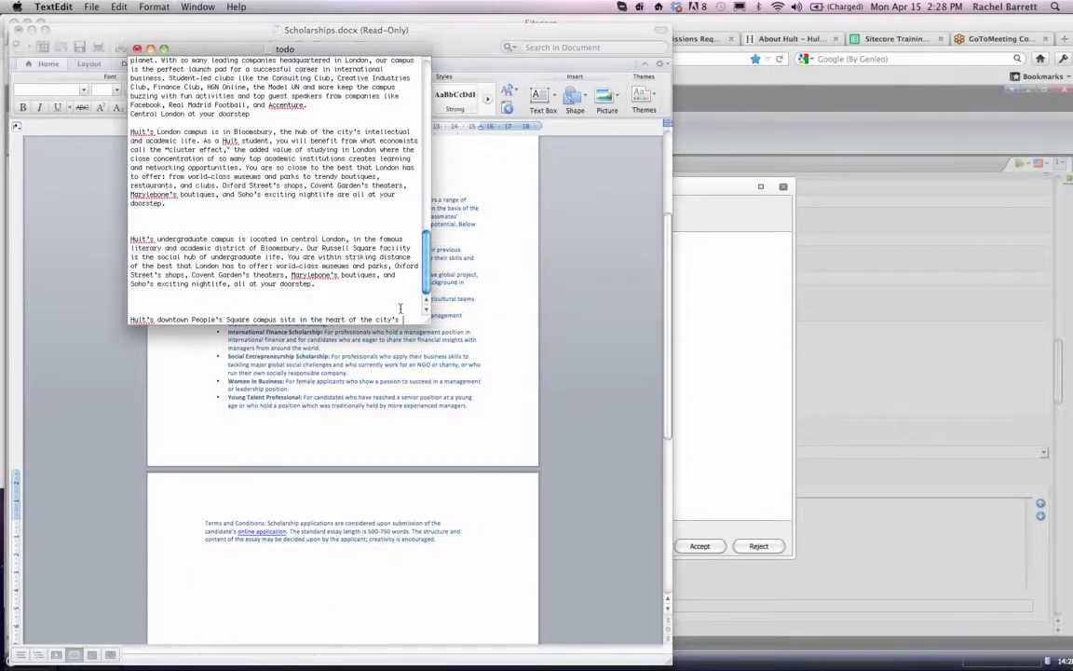
{"action": "key", "text": "cmd+a"}
{"action": "scroll", "coordinate": [279, 186], "scroll_direction": "up", "scroll_amount": 15}
{"action": "left_click_drag", "start_coordinate": [39, 4], "coordinate": [28, 4]}
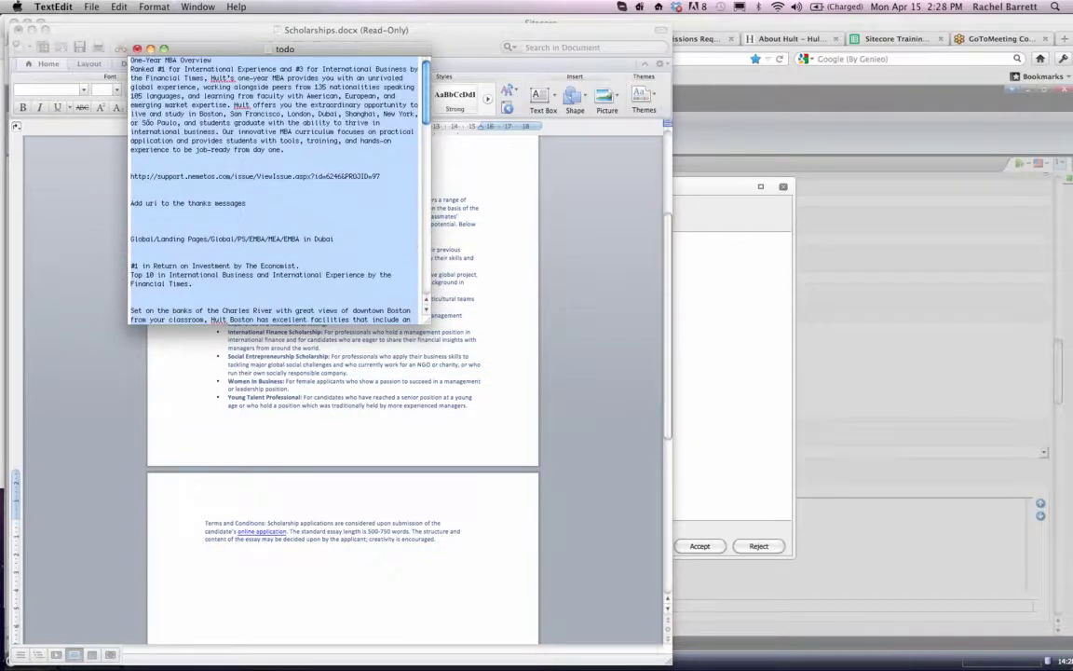
{"action": "key", "text": "BackSpace"}
{"action": "key", "text": "cmd+v"}
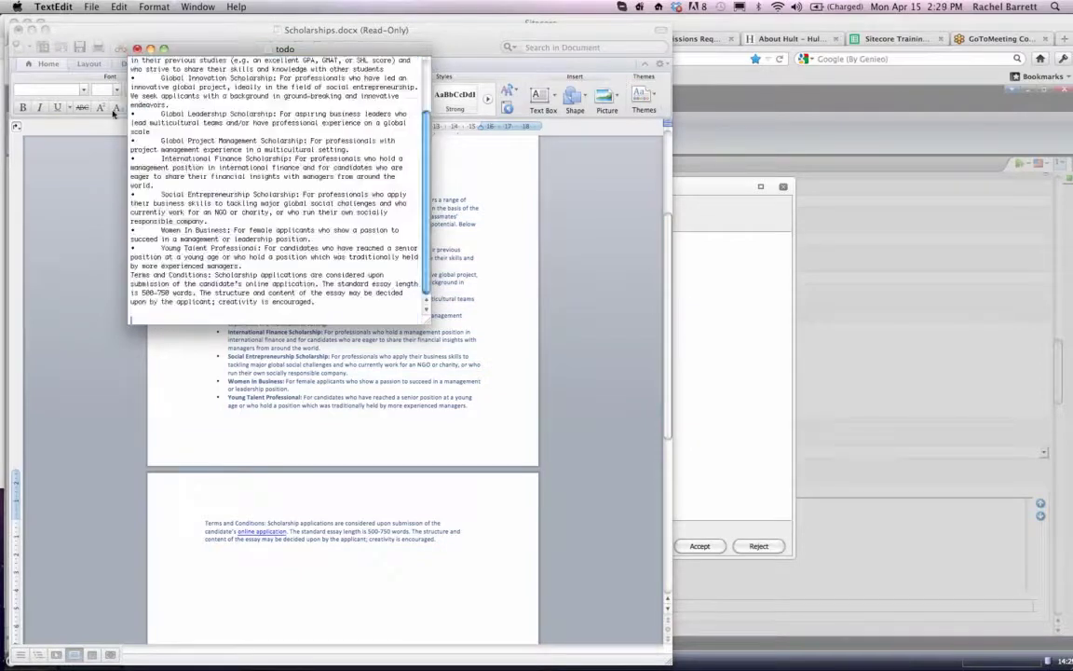
- Remove the bullet characters and indents before each scholarship entry, from Academic Excellence Scholarship to Young Talent Professional
{"action": "scroll", "coordinate": [303, 270], "scroll_direction": "up", "scroll_amount": 3}
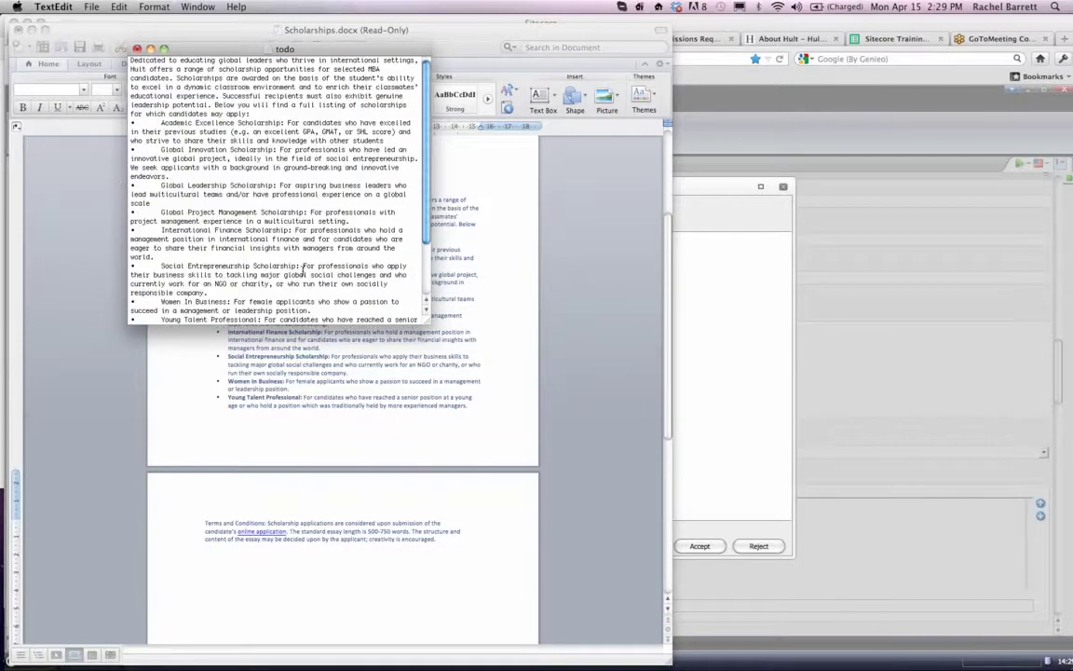
{"action": "left_click", "coordinate": [161, 122]}
{"action": "key", "text": "BackSpace"}
{"action": "key", "text": "BackSpace"}
{"action": "left_click_drag", "start_coordinate": [161, 151], "coordinate": [39, 152]}
{"action": "key", "text": "BackSpace"}
{"action": "left_click_drag", "start_coordinate": [161, 177], "coordinate": [69, 172]}
{"action": "key", "text": "BackSpace"}
{"action": "key", "text": "super+z"}
{"action": "left_click", "coordinate": [153, 179]}
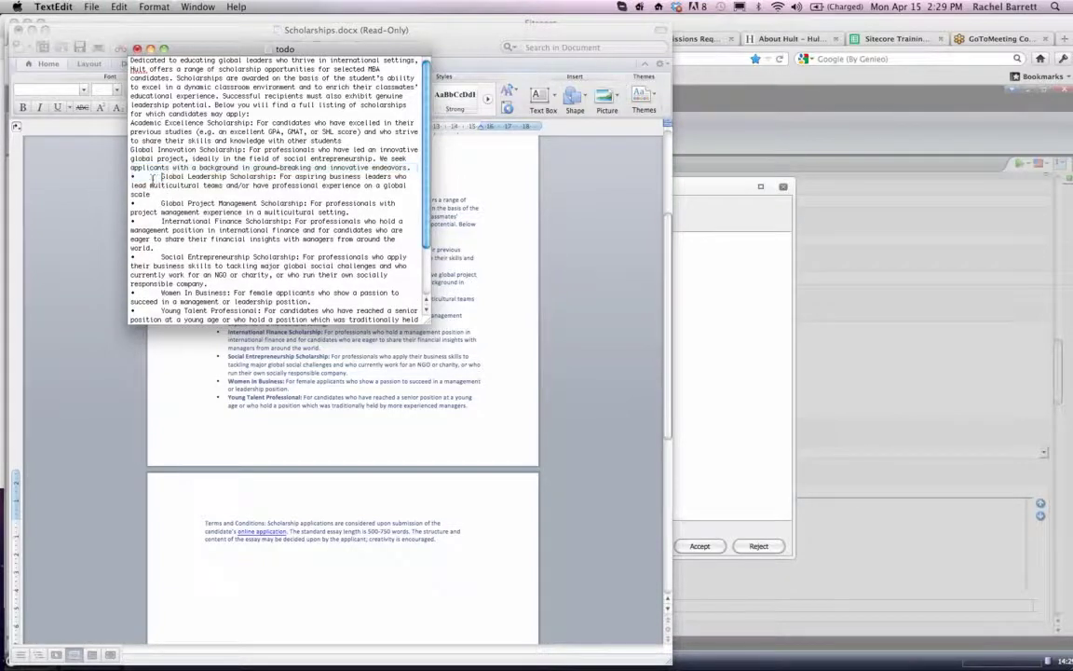
{"action": "key", "text": "BackSpace"}
{"action": "key", "text": "BackSpace"}
{"action": "left_click", "coordinate": [162, 194]}
{"action": "key", "text": "BackSpace"}
{"action": "key", "text": "BackSpace"}
{"action": "left_click", "coordinate": [159, 212]}
{"action": "key", "text": "BackSpace"}
{"action": "key", "text": "BackSpace"}
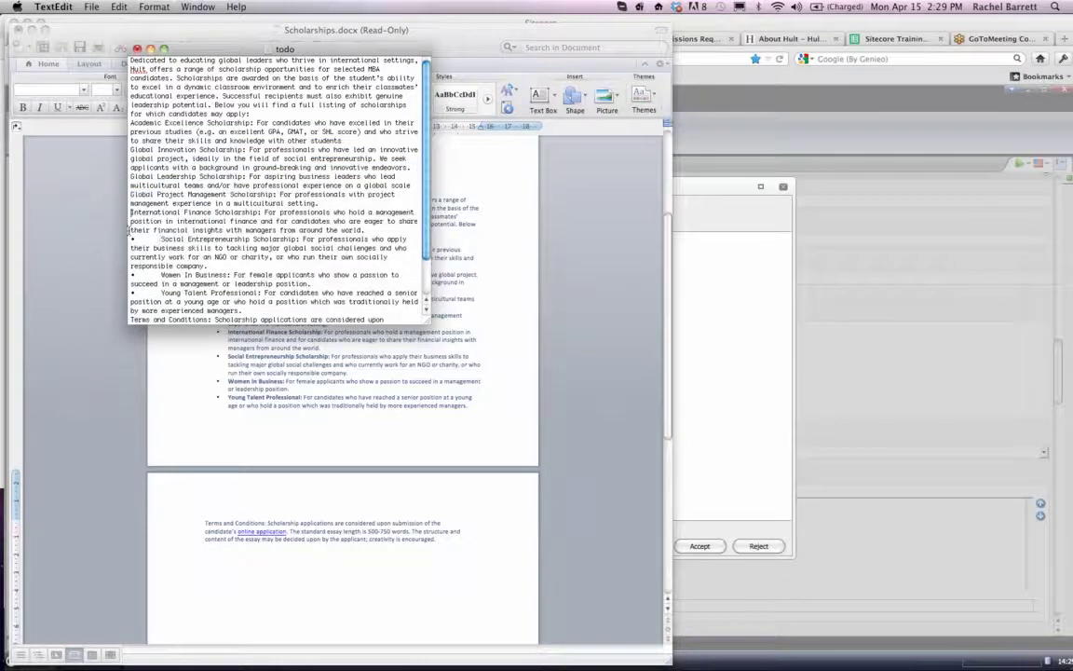
{"action": "left_click", "coordinate": [161, 239]}
{"action": "key", "text": "BackSpace"}
{"action": "key", "text": "BackSpace"}
{"action": "left_click_drag", "start_coordinate": [161, 275], "coordinate": [59, 275]}
{"action": "key", "text": "BackSpace"}
{"action": "left_click_drag", "start_coordinate": [162, 292], "coordinate": [78, 293]}
{"action": "key", "text": "BackSpace"}
{"action": "scroll", "coordinate": [178, 301], "scroll_direction": "down", "scroll_amount": 3}
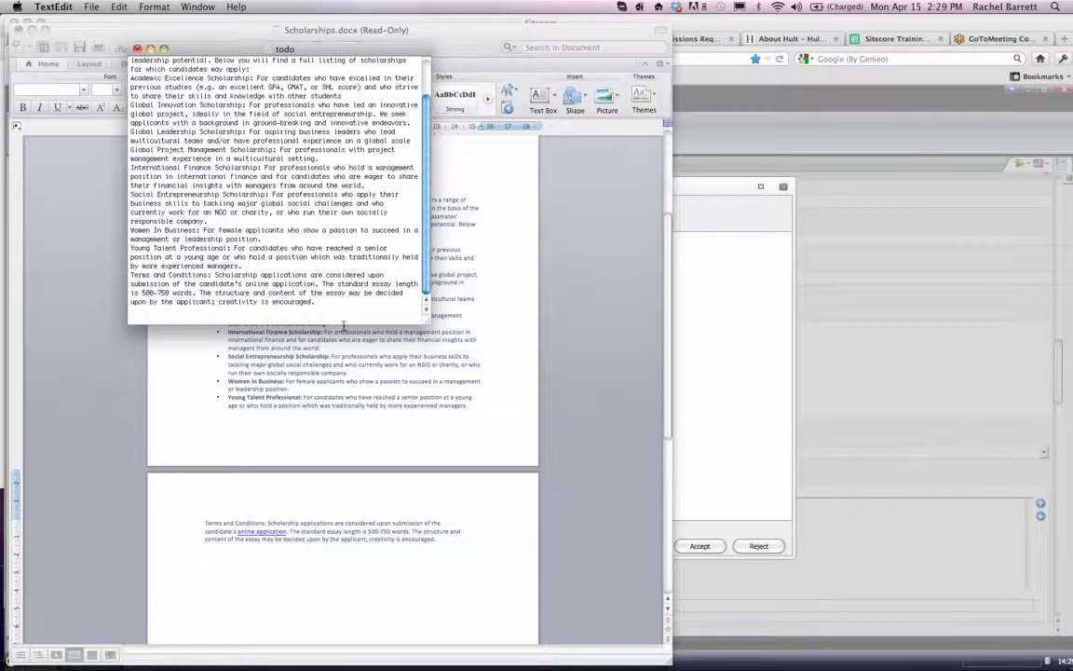
- Copy the cleaned text, paste it into the Main text editor in Firefox and check its HTML source
{"action": "key", "text": "super+a"}
{"action": "key", "text": "super+c"}
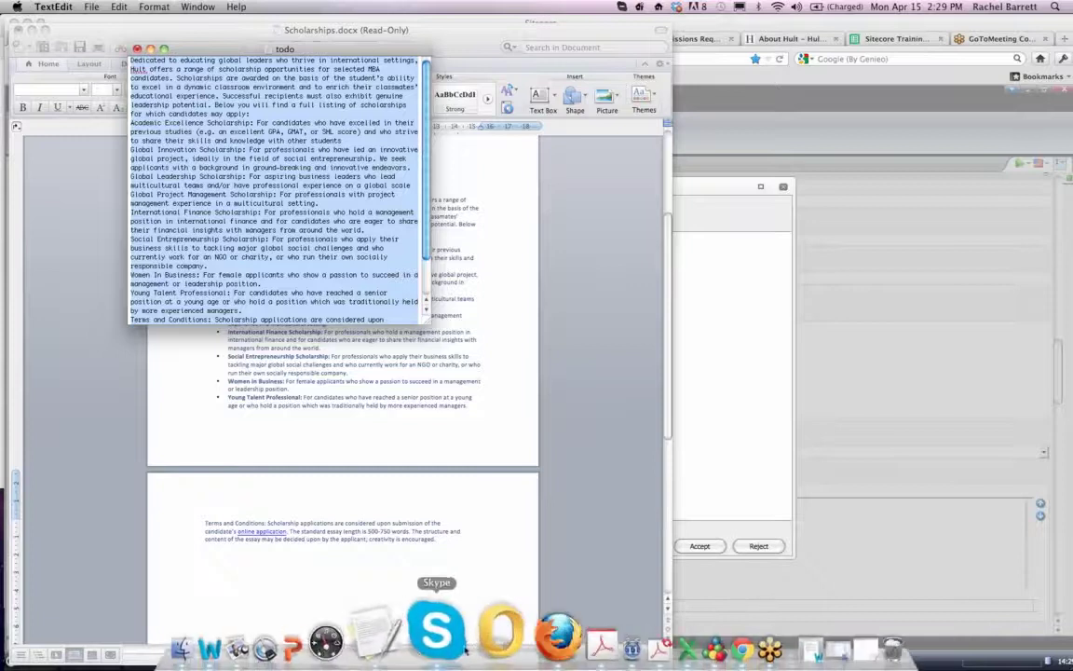
{"action": "left_click", "coordinate": [503, 639]}
{"action": "key", "text": "super+v"}
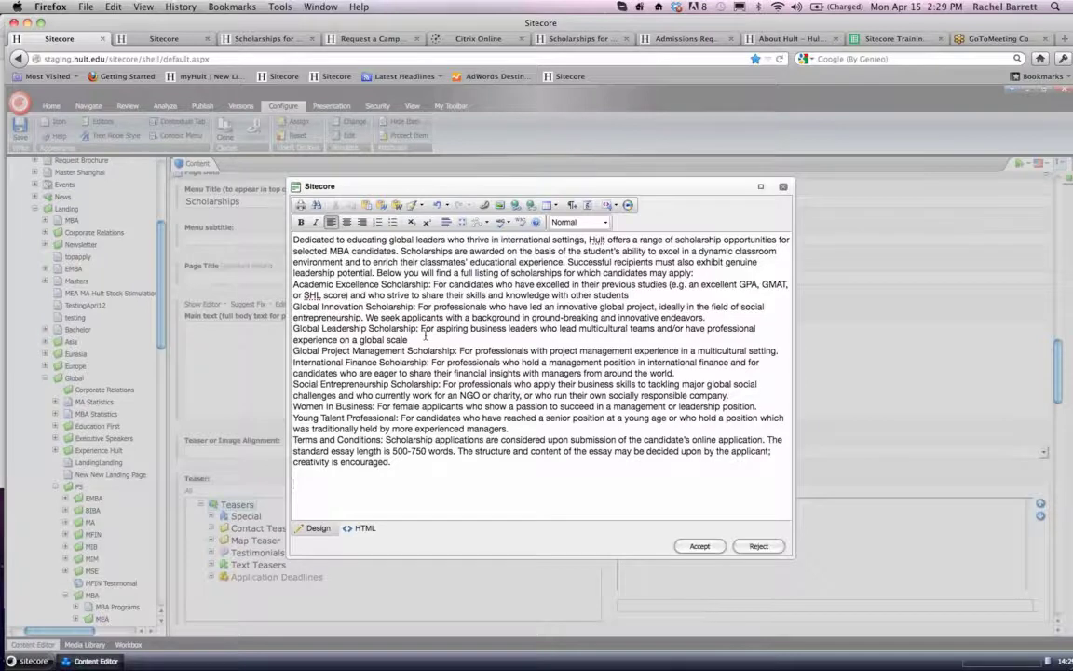
{"action": "left_click", "coordinate": [360, 528]}
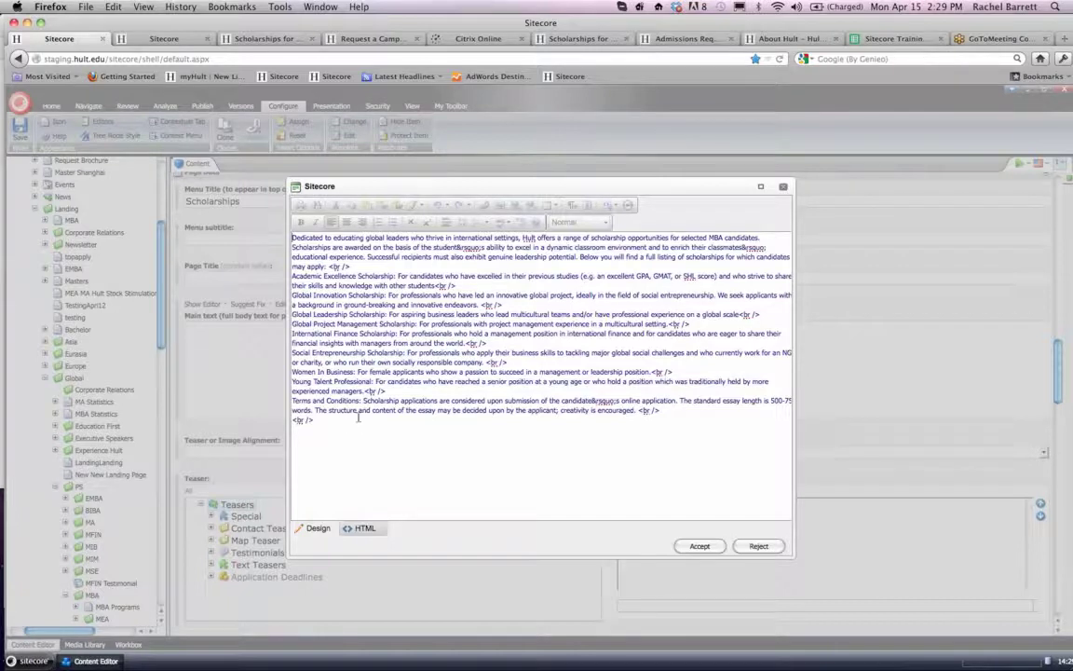
{"action": "left_click", "coordinate": [314, 528]}
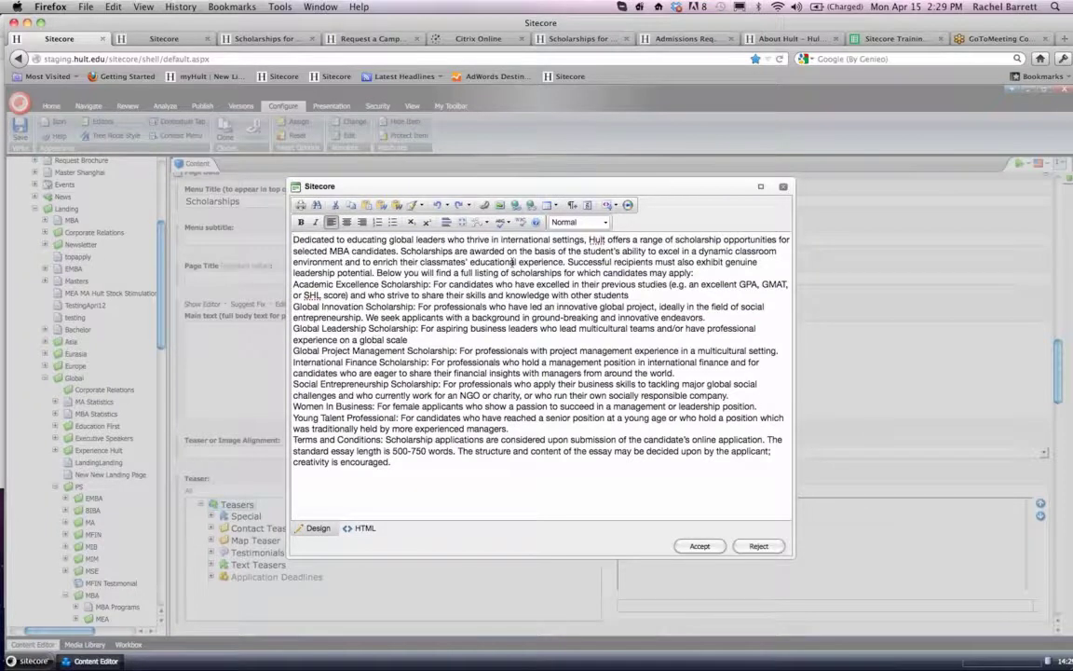
- Separate the introduction from the scholarship entries with a paragraph break after "for which candidates may apply:"
{"action": "left_click", "coordinate": [704, 278]}
{"action": "key", "text": "Return"}
{"action": "key", "text": "Return"}
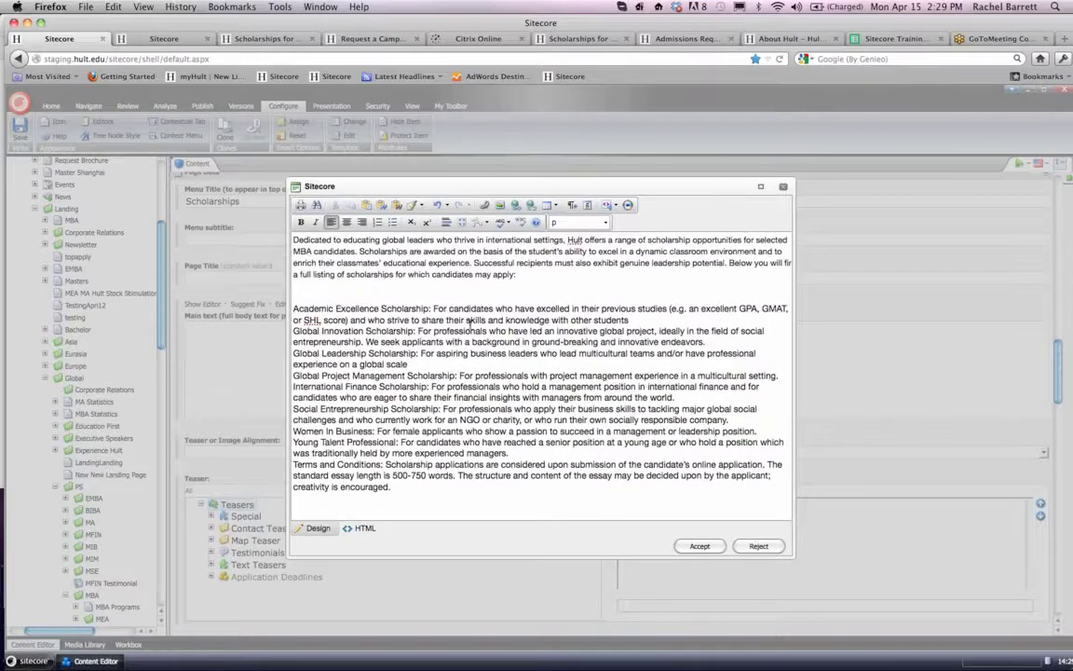
- Format the entries from Academic Excellence Scholarship to Young Talent Professional as a bulleted list and delete the empty line above it
{"action": "left_click", "coordinate": [635, 321]}
{"action": "left_click_drag", "start_coordinate": [295, 309], "coordinate": [519, 456]}
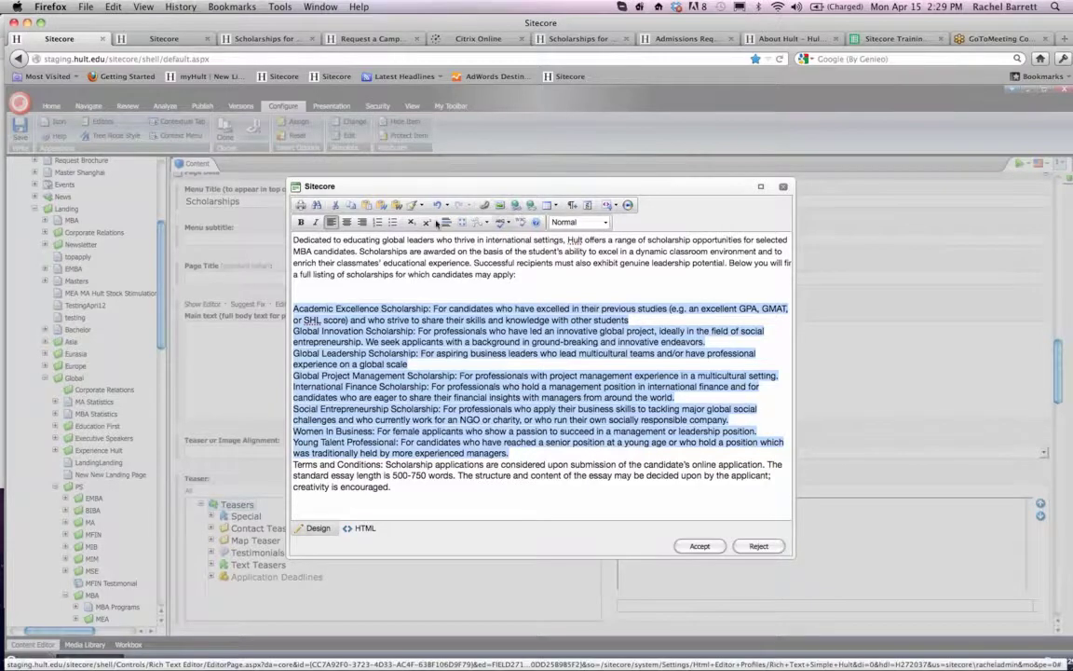
{"action": "left_click", "coordinate": [394, 225]}
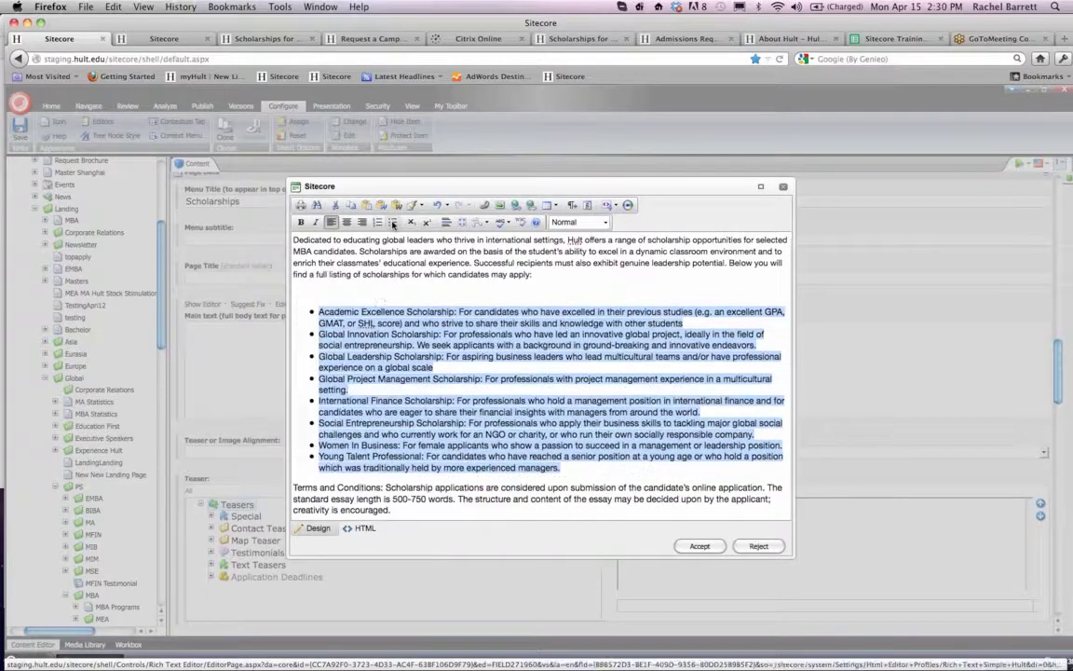
{"action": "left_click", "coordinate": [352, 294]}
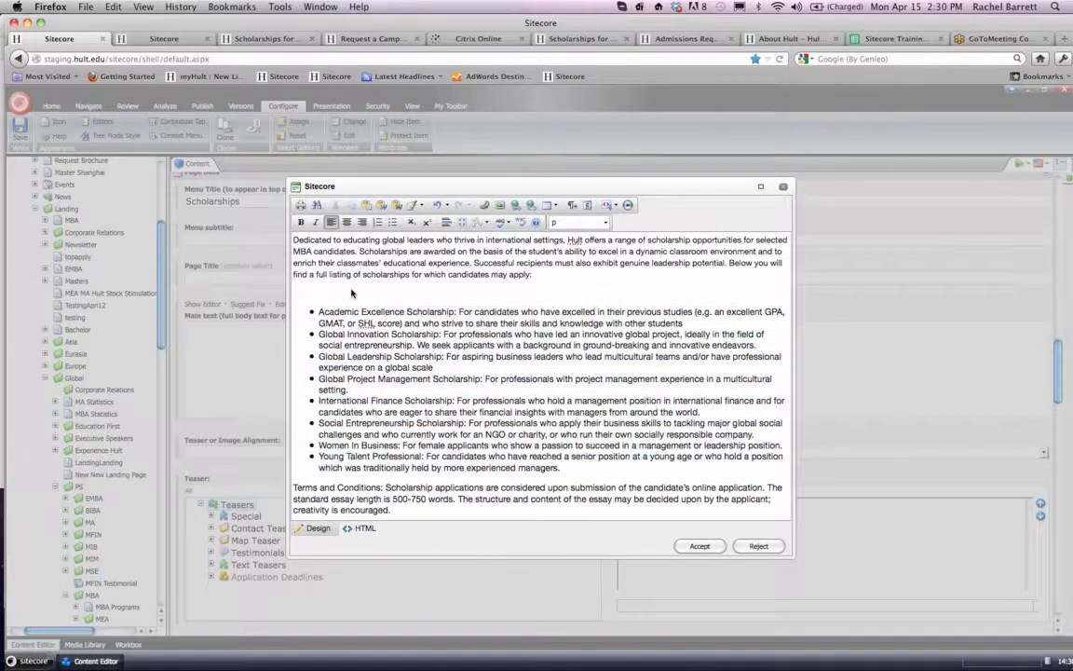
{"action": "key", "text": "BackSpace"}
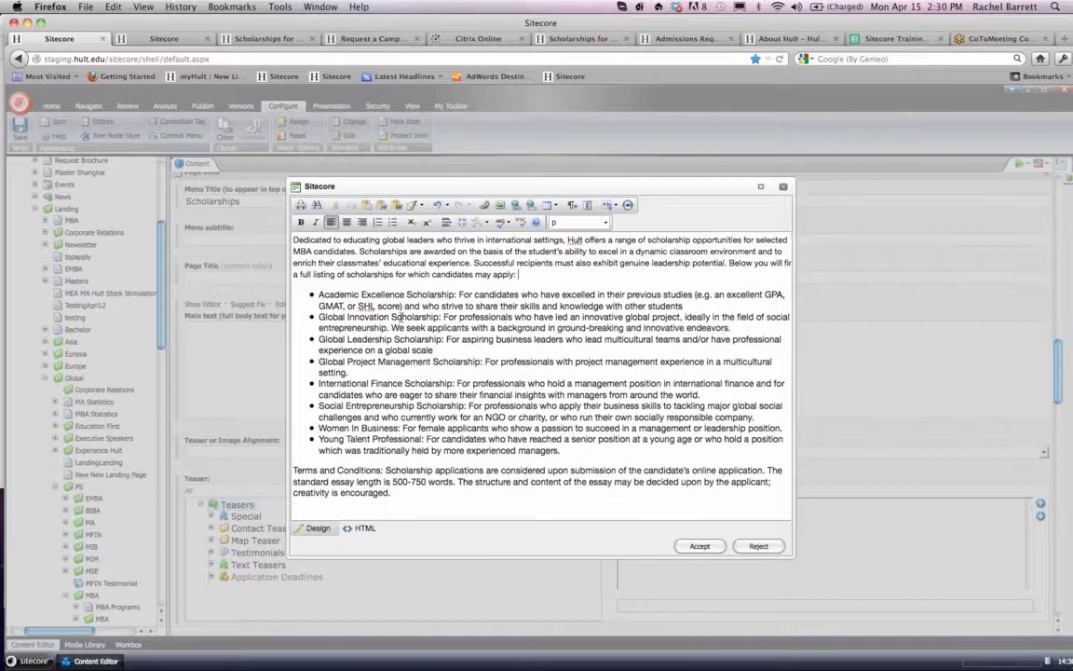
- Apply the Paragraph style to the Terms and Conditions text and to the introductory paragraph of the main text
{"action": "left_click_drag", "start_coordinate": [411, 504], "coordinate": [293, 466]}
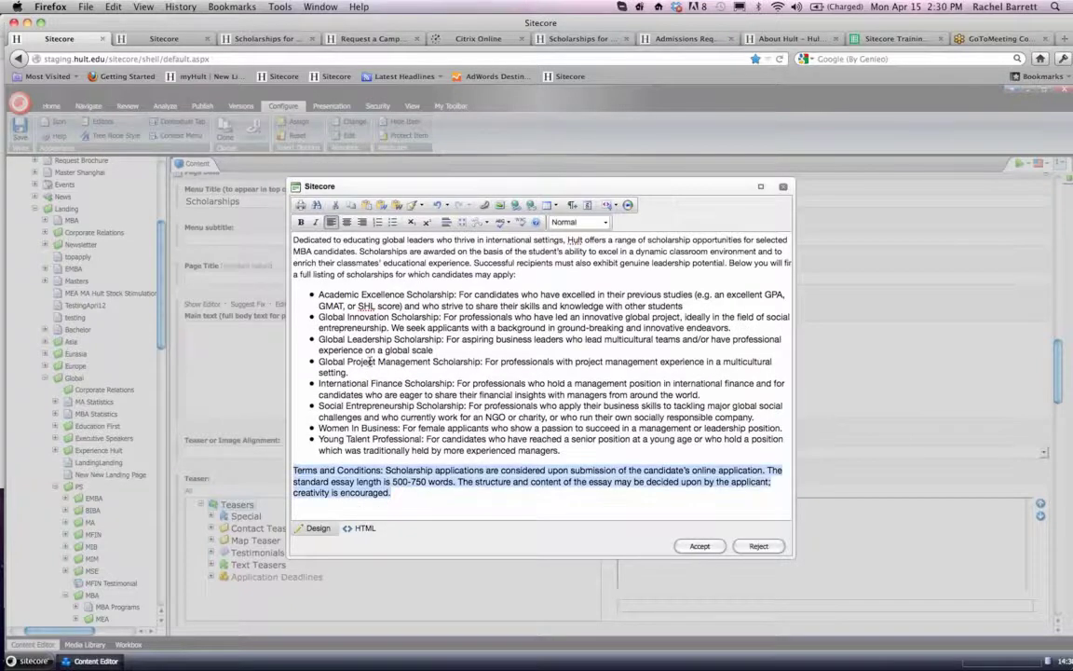
{"action": "left_click", "coordinate": [573, 222]}
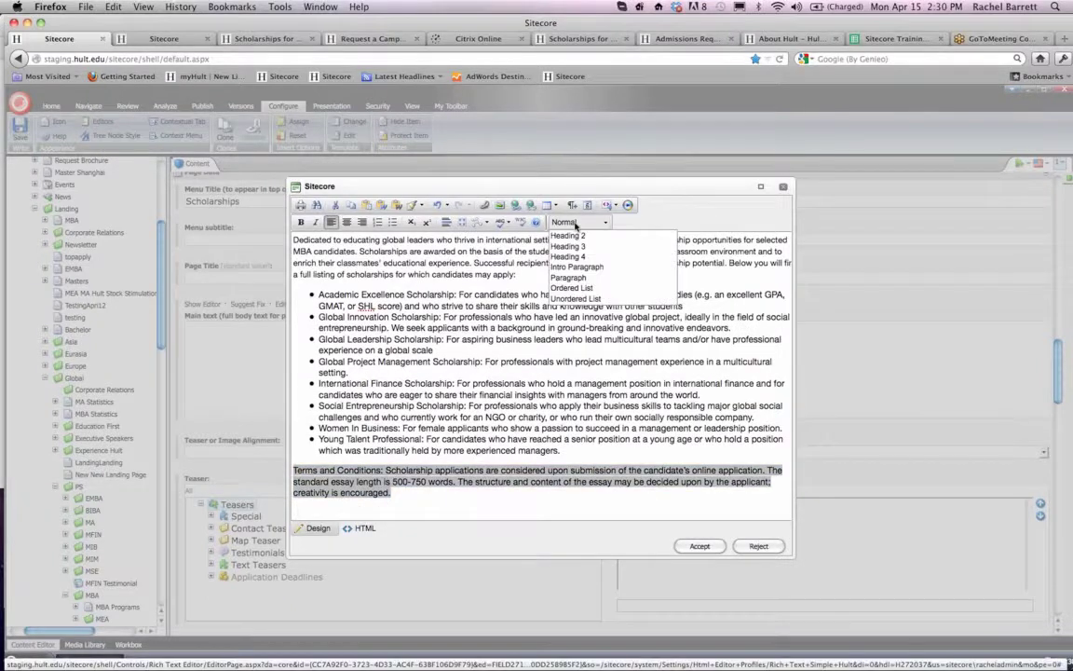
{"action": "left_click", "coordinate": [577, 279]}
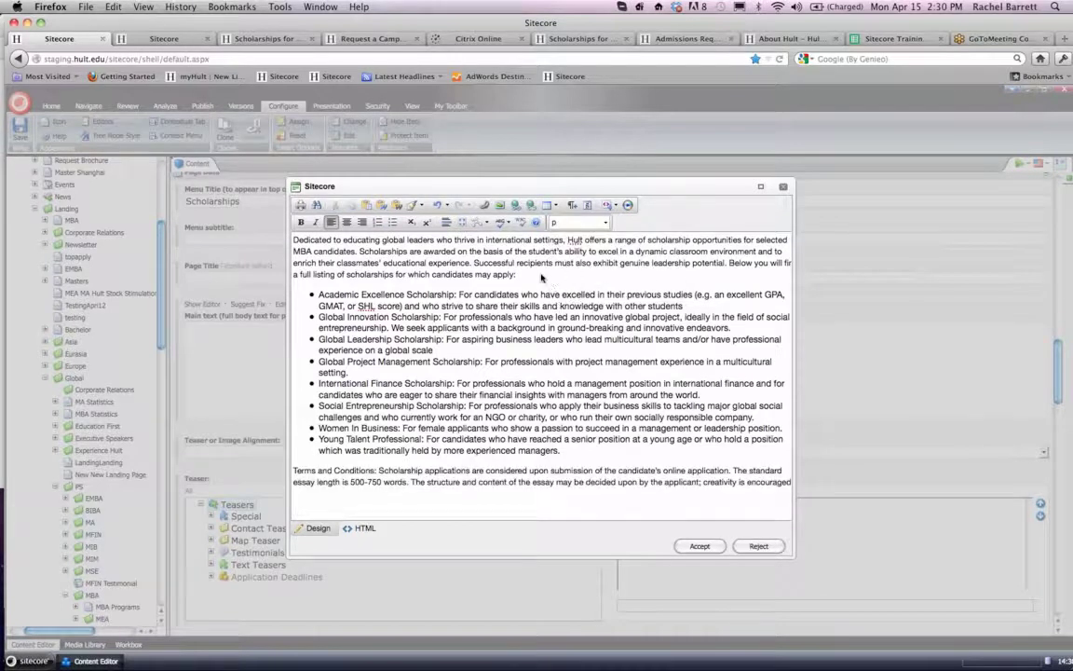
{"action": "left_click_drag", "start_coordinate": [526, 276], "coordinate": [178, 223]}
{"action": "left_click", "coordinate": [578, 221]}
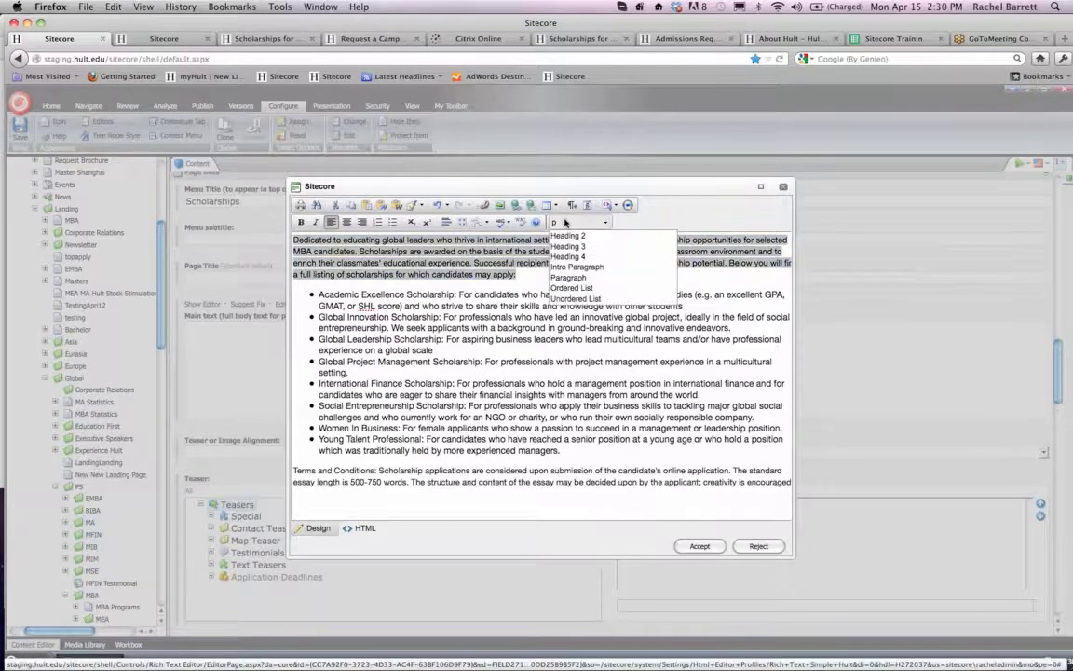
{"action": "left_click", "coordinate": [571, 277]}
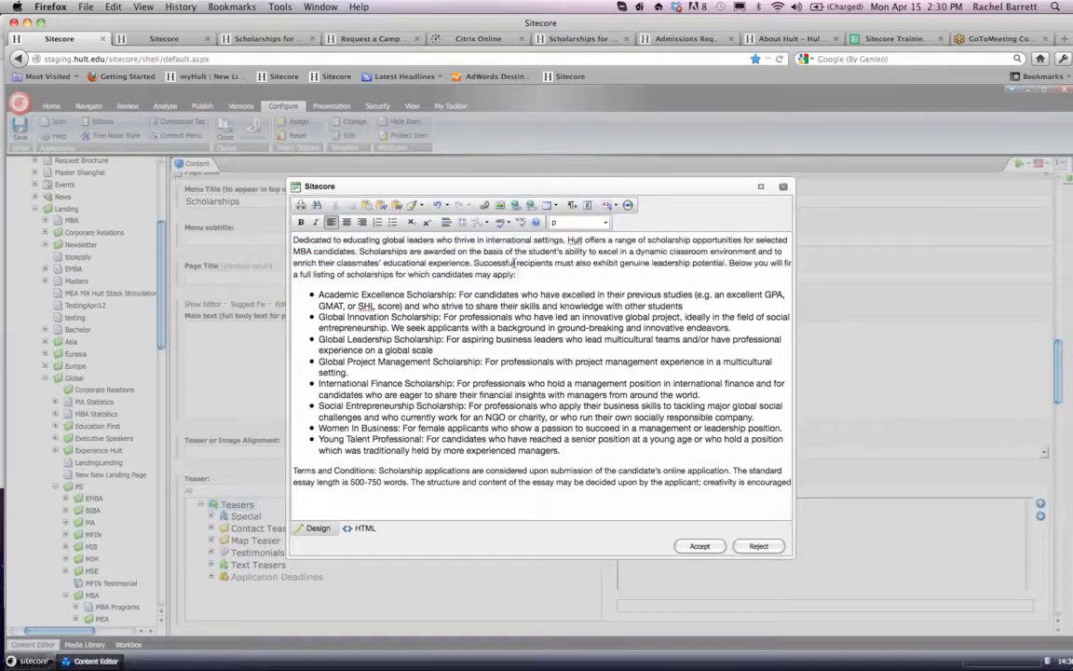
- Check the HTML source of the formatted main text and accept the edited content
{"action": "left_click", "coordinate": [365, 528]}
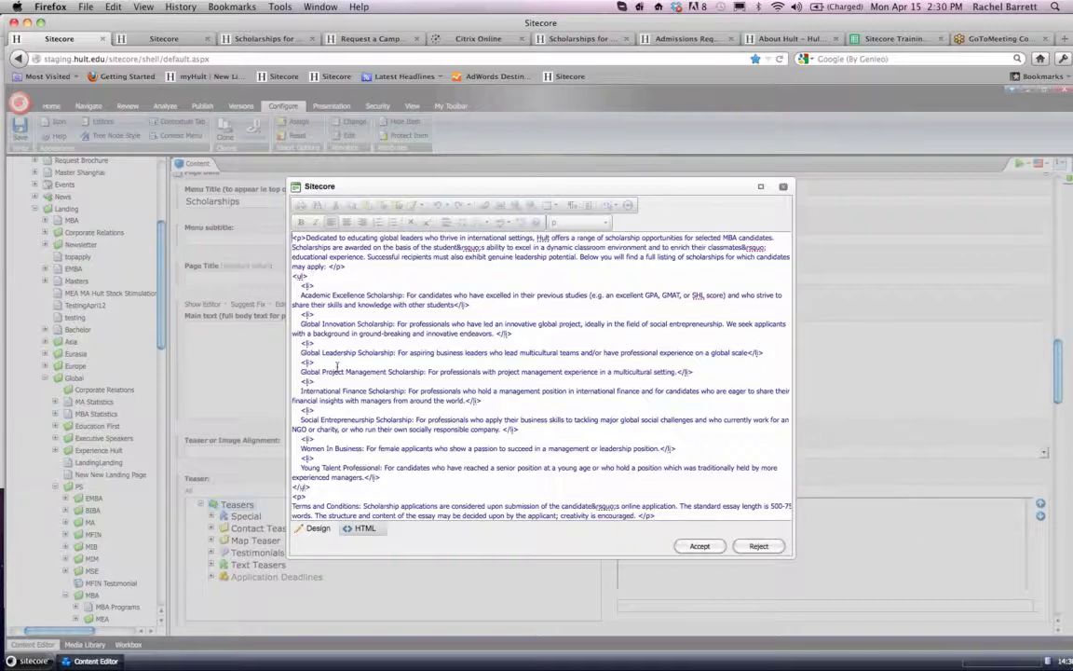
{"action": "left_click", "coordinate": [317, 528]}
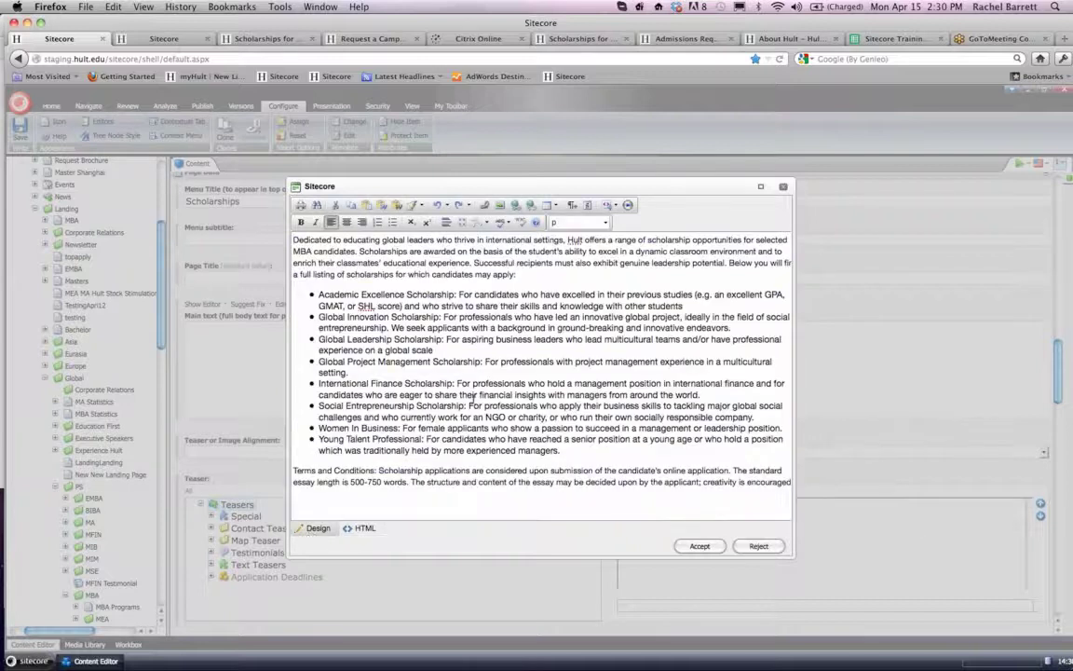
{"action": "left_click", "coordinate": [696, 549]}
- Set the program of the Scholarships landing page to One-Year MBA
{"action": "scroll", "coordinate": [419, 488], "scroll_direction": "down", "scroll_amount": 3}
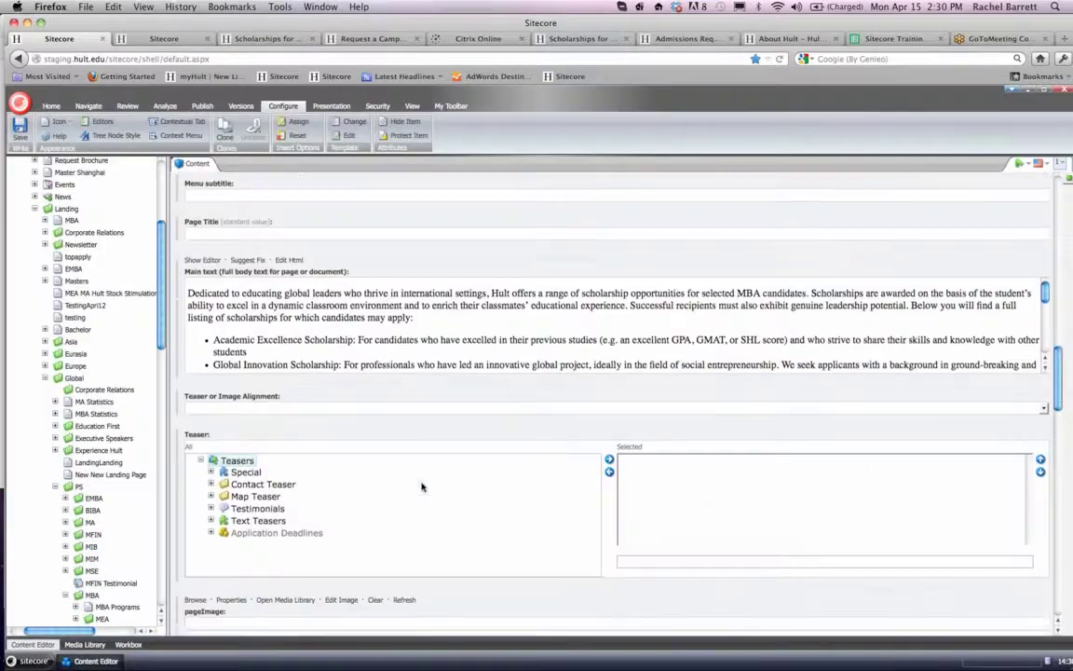
{"action": "scroll", "coordinate": [421, 487], "scroll_direction": "down", "scroll_amount": 3}
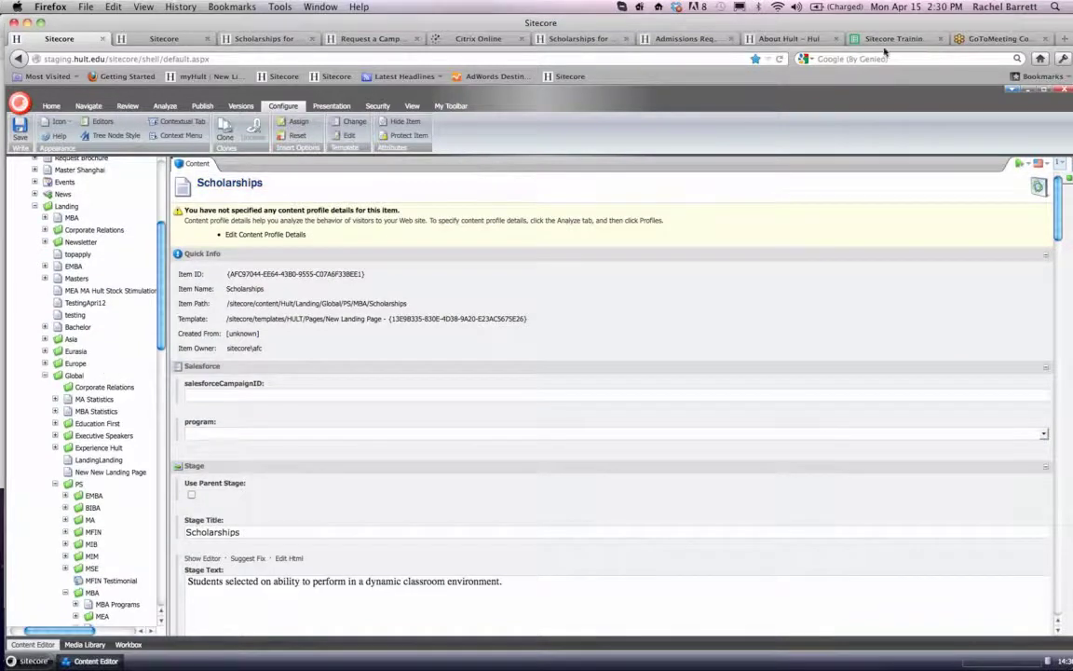
{"action": "scroll", "coordinate": [594, 381], "scroll_direction": "down", "scroll_amount": 2}
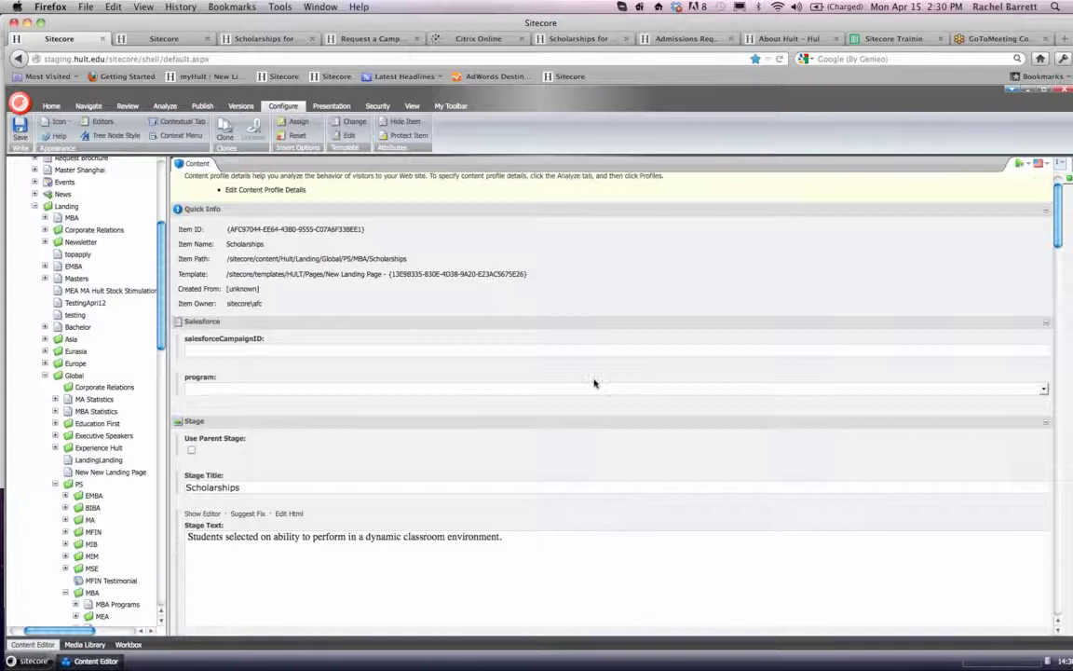
{"action": "left_click", "coordinate": [594, 390]}
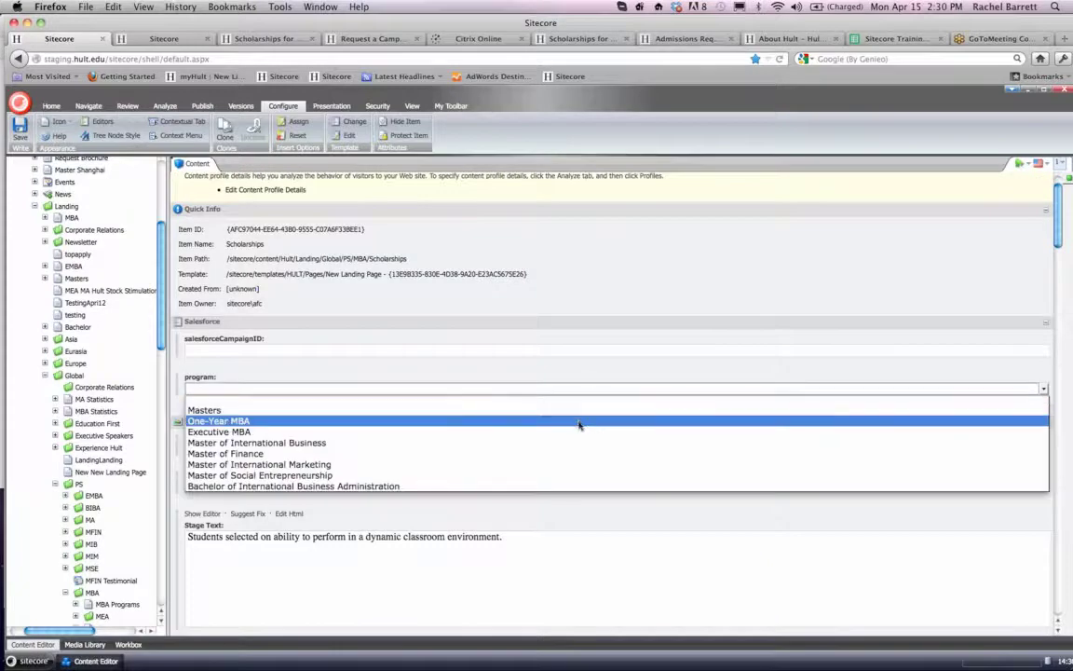
{"action": "left_click", "coordinate": [578, 421]}
- Enter "Learn more about Hult Scholarships" as the Stage Link Text and save the landing page
{"action": "scroll", "coordinate": [580, 363], "scroll_direction": "down", "scroll_amount": 4}
{"action": "scroll", "coordinate": [580, 363], "scroll_direction": "down", "scroll_amount": 5}
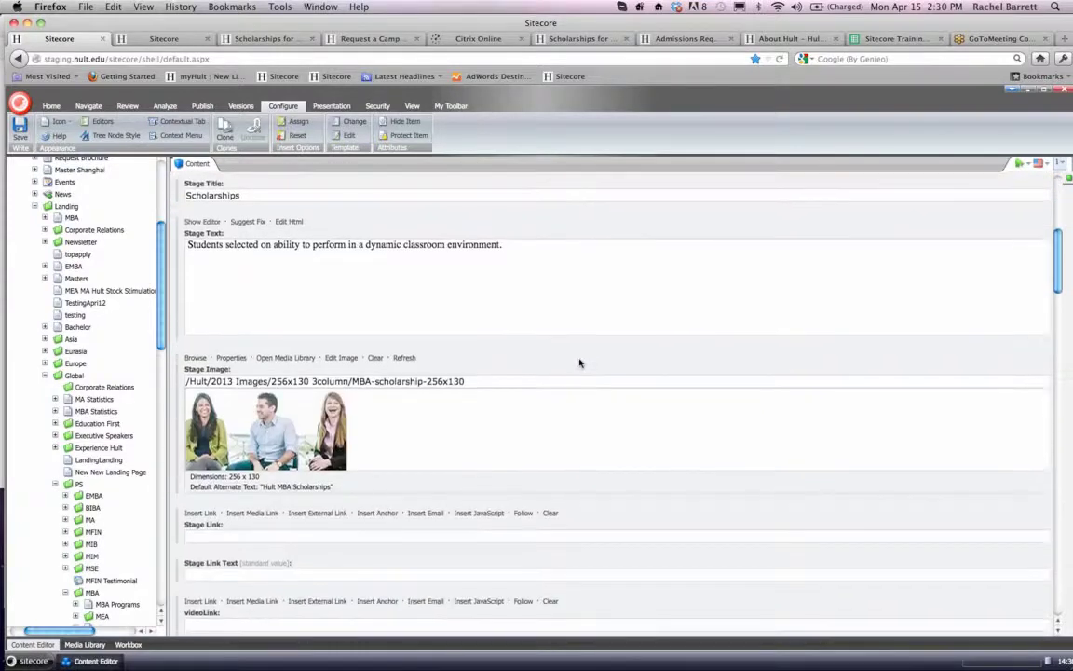
{"action": "scroll", "coordinate": [579, 364], "scroll_direction": "down", "scroll_amount": 4}
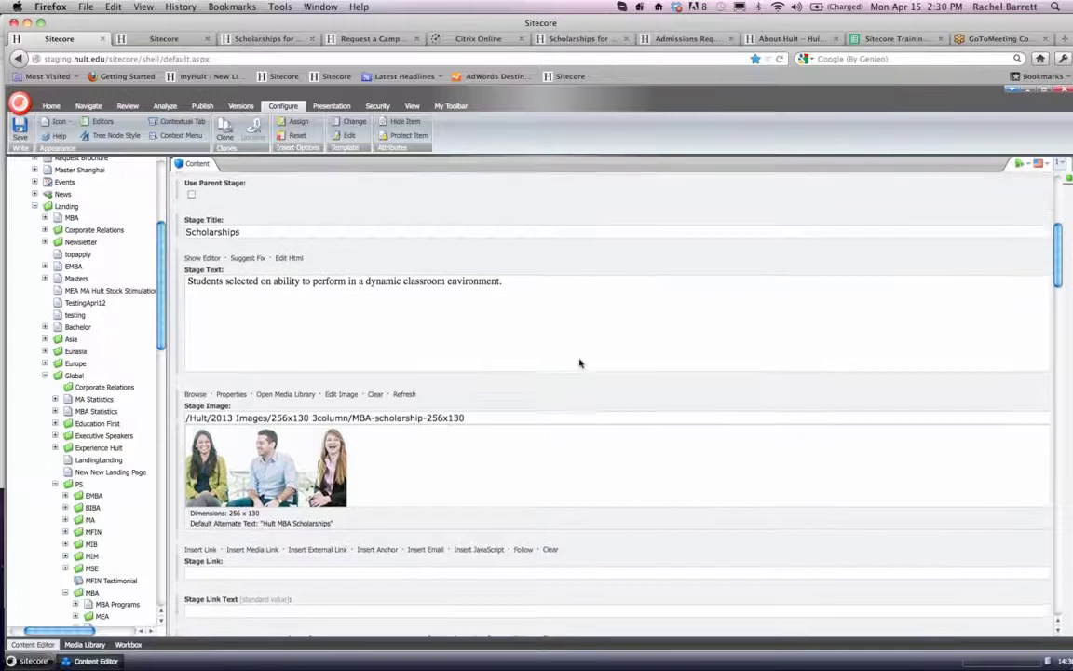
{"action": "scroll", "coordinate": [580, 362], "scroll_direction": "down", "scroll_amount": 10}
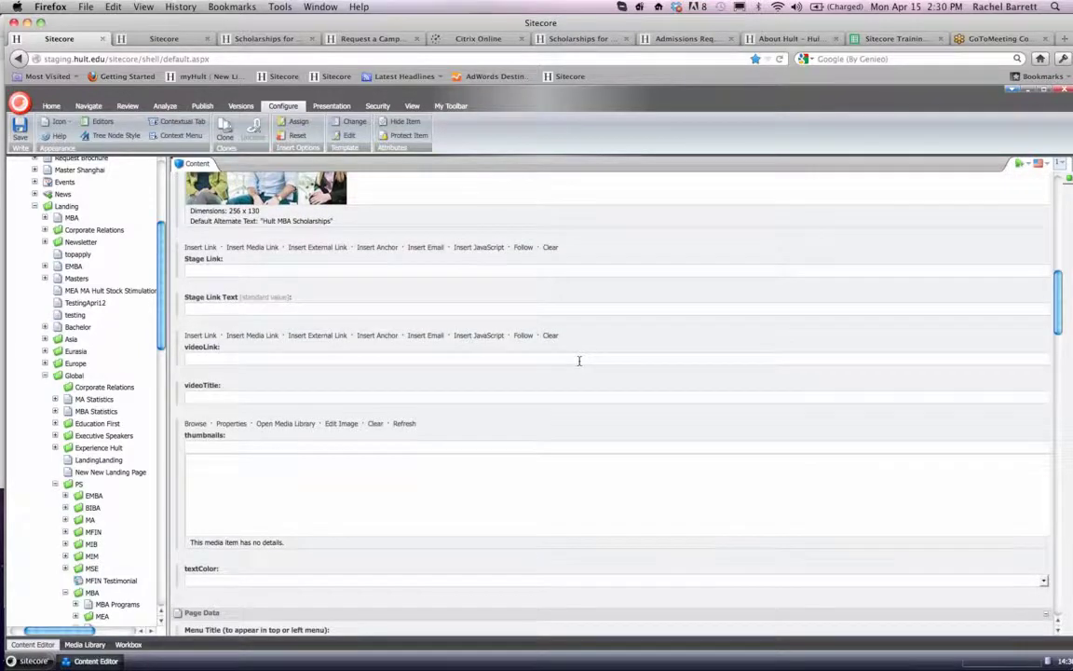
{"action": "scroll", "coordinate": [580, 363], "scroll_direction": "down", "scroll_amount": 1}
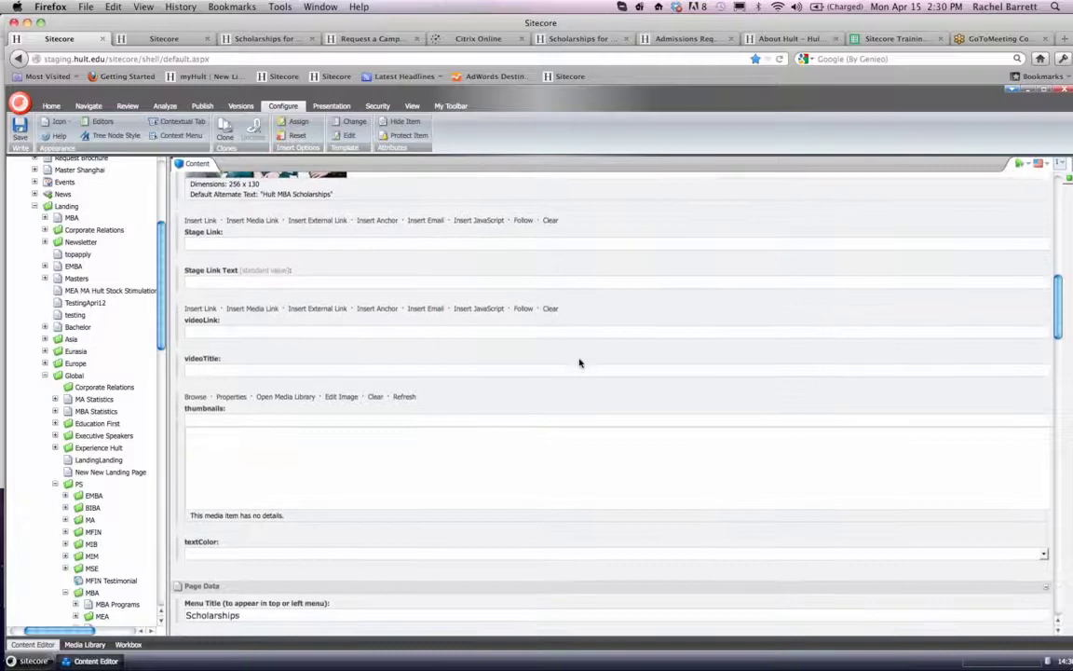
{"action": "scroll", "coordinate": [580, 362], "scroll_direction": "up", "scroll_amount": 3}
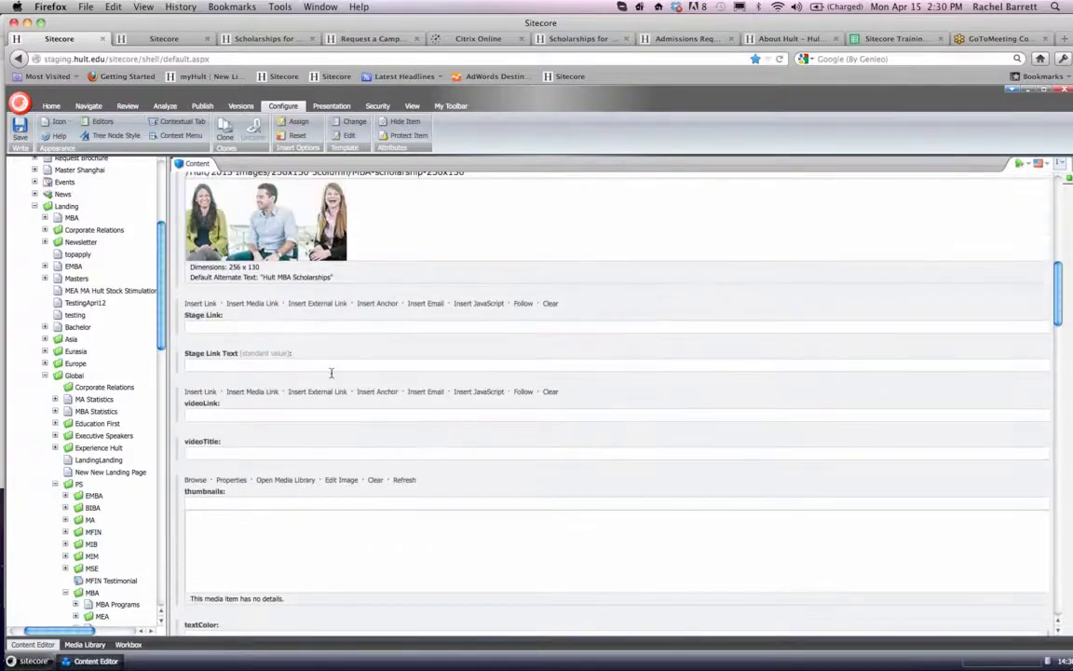
{"action": "left_click", "coordinate": [244, 371]}
{"action": "type", "text": "Learn more about Hult S"}
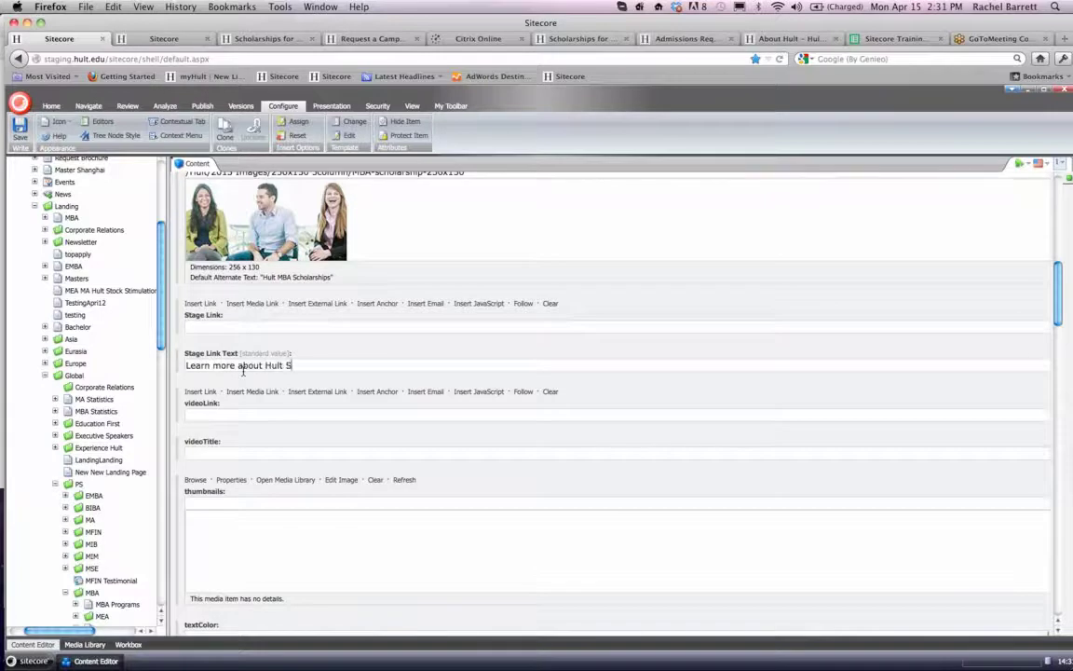
{"action": "type", "text": "cholarships"}
{"action": "left_click", "coordinate": [21, 138]}
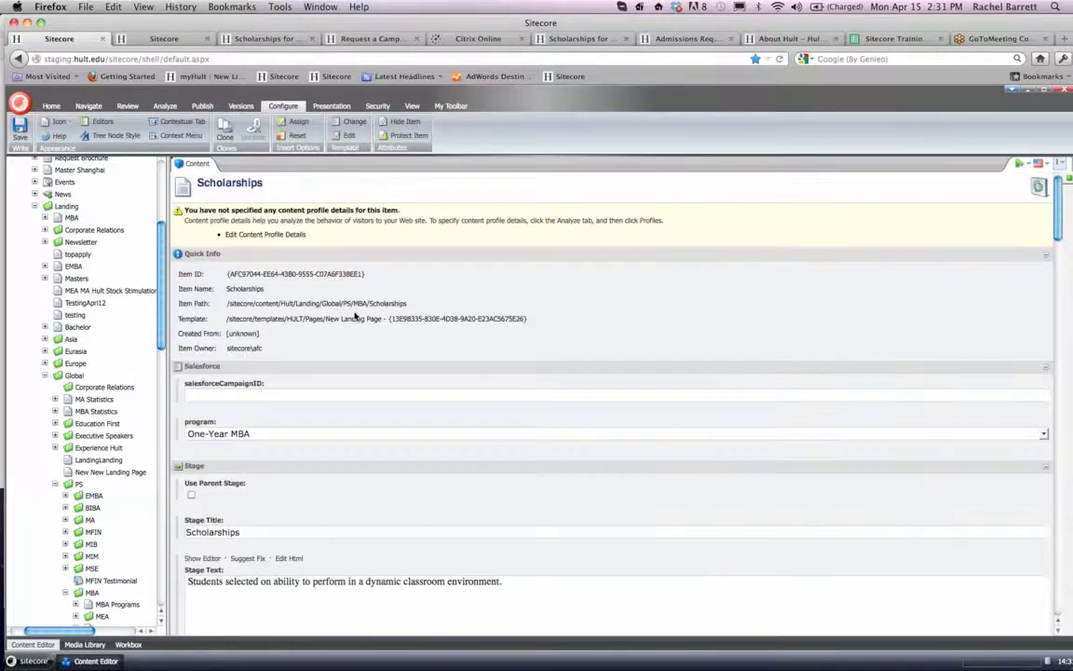
- Expand System, Modules and Web Forms for Marketers in the content tree
{"action": "scroll", "coordinate": [354, 317], "scroll_direction": "down", "scroll_amount": 5}
{"action": "scroll", "coordinate": [354, 317], "scroll_direction": "down", "scroll_amount": 1}
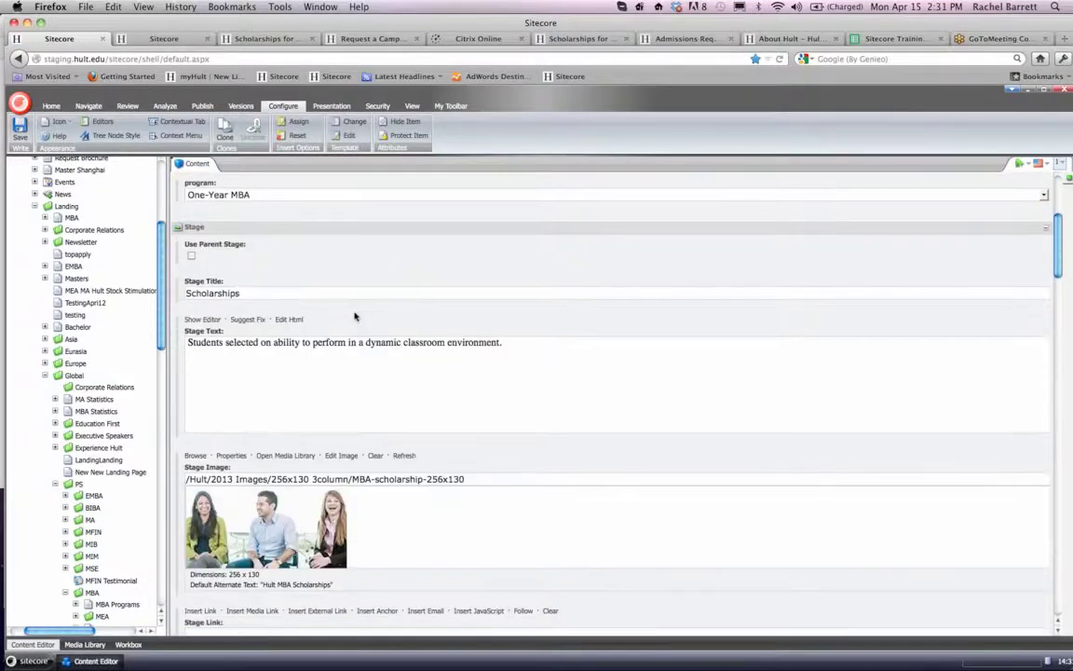
{"action": "scroll", "coordinate": [354, 316], "scroll_direction": "down", "scroll_amount": 8}
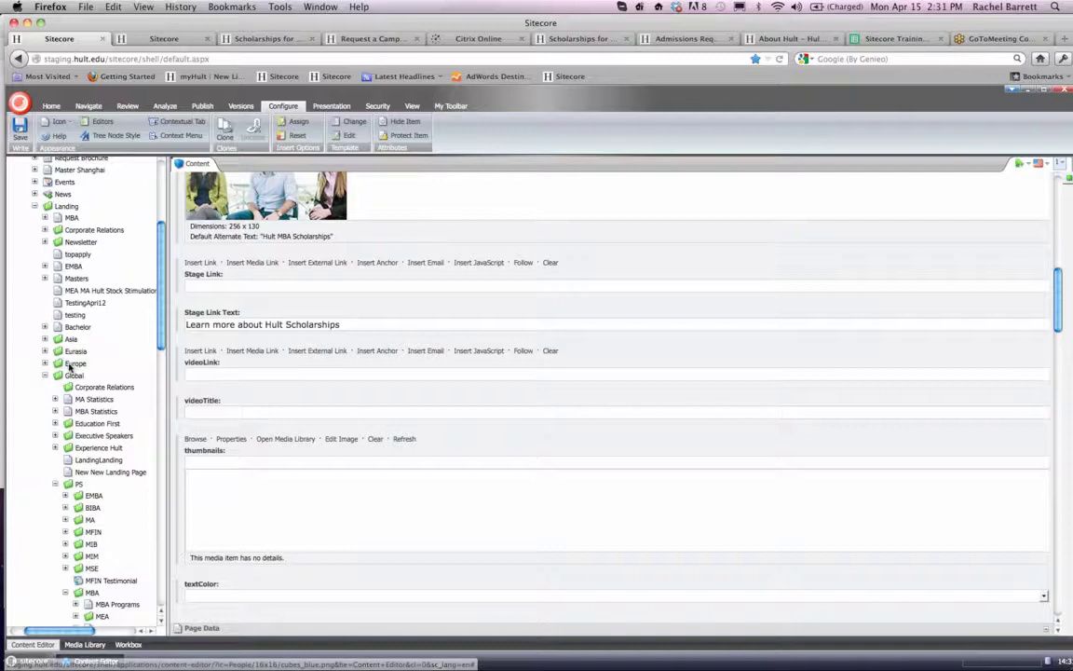
{"action": "scroll", "coordinate": [67, 331], "scroll_direction": "down", "scroll_amount": 8}
{"action": "scroll", "coordinate": [70, 368], "scroll_direction": "down", "scroll_amount": 15}
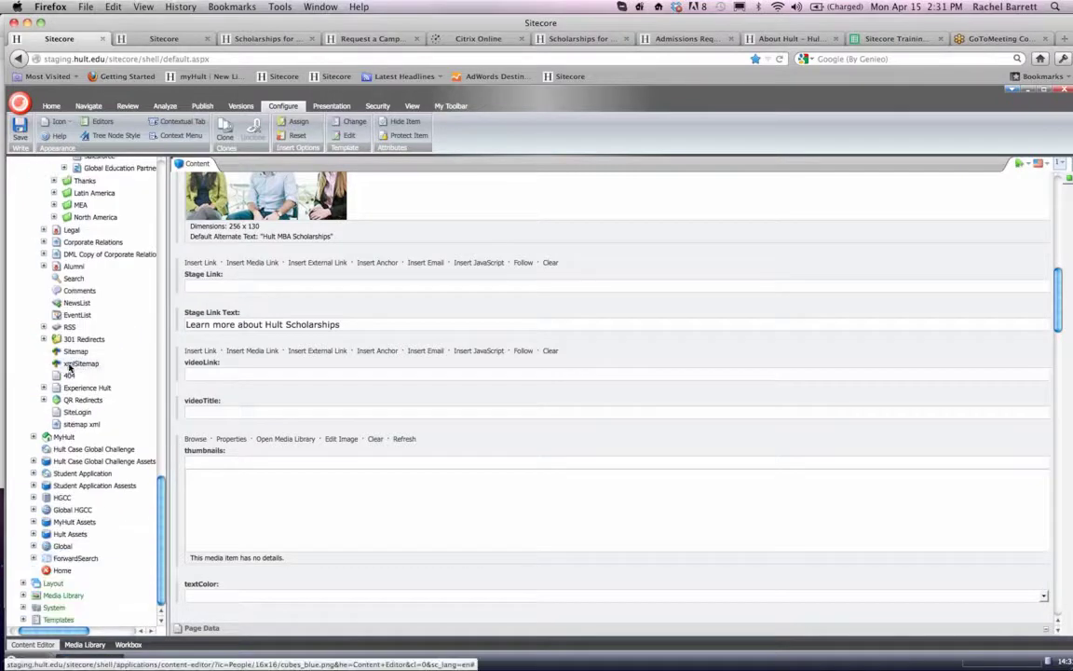
{"action": "left_click", "coordinate": [23, 607]}
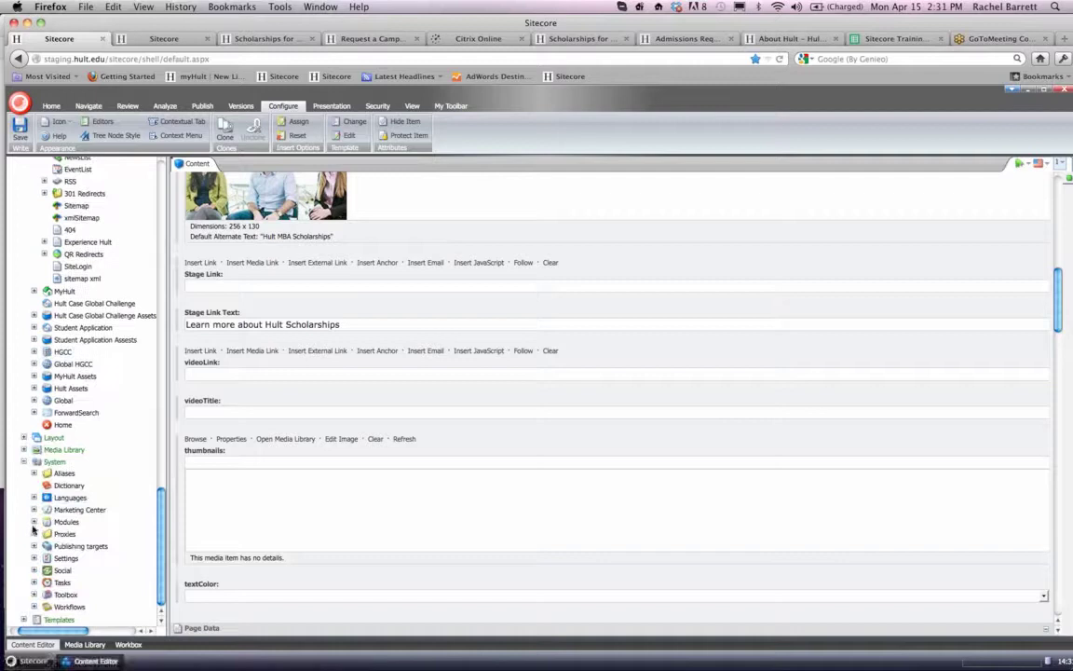
{"action": "left_click", "coordinate": [33, 523]}
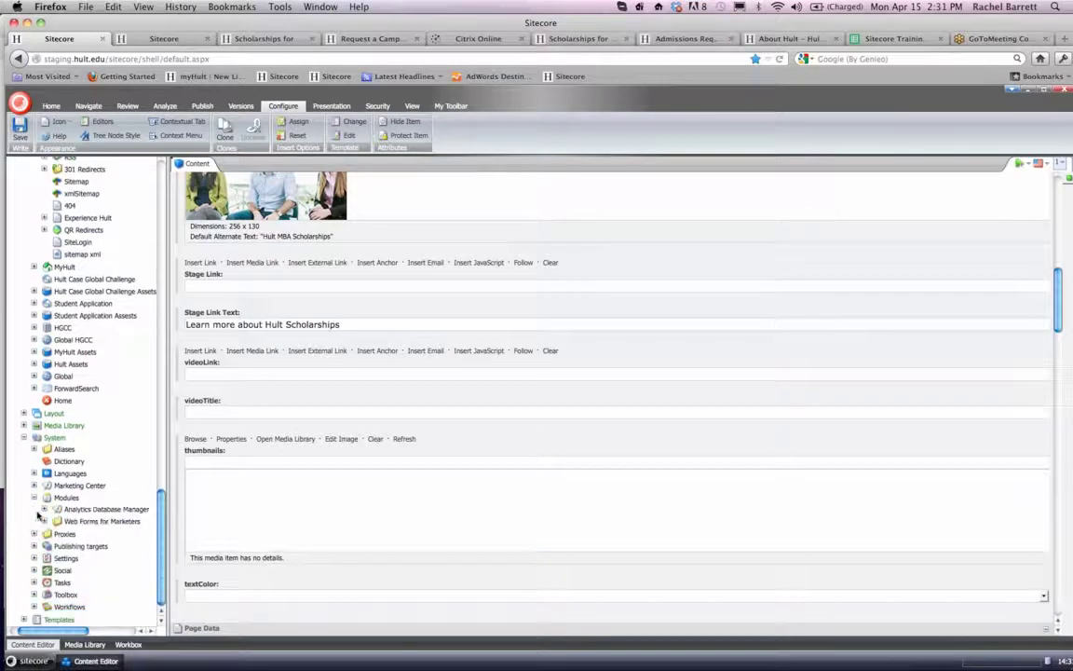
{"action": "left_click", "coordinate": [44, 522]}
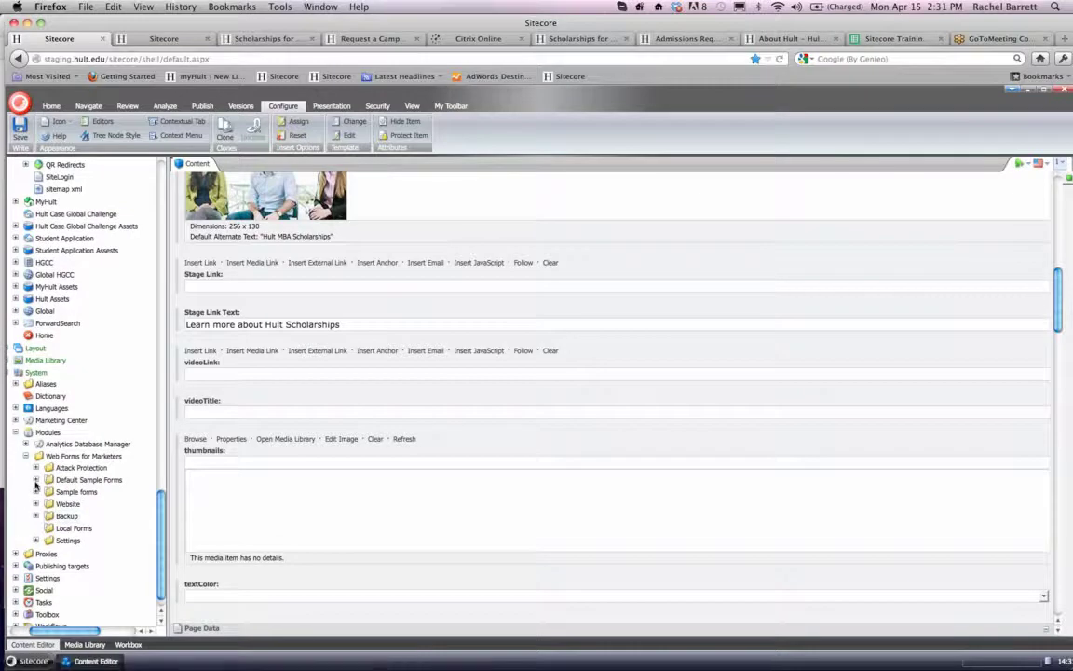
- Expand the Website forms down through Global and Landing Pages to the MBA folder
{"action": "scroll", "coordinate": [36, 495], "scroll_direction": "left", "scroll_amount": 1}
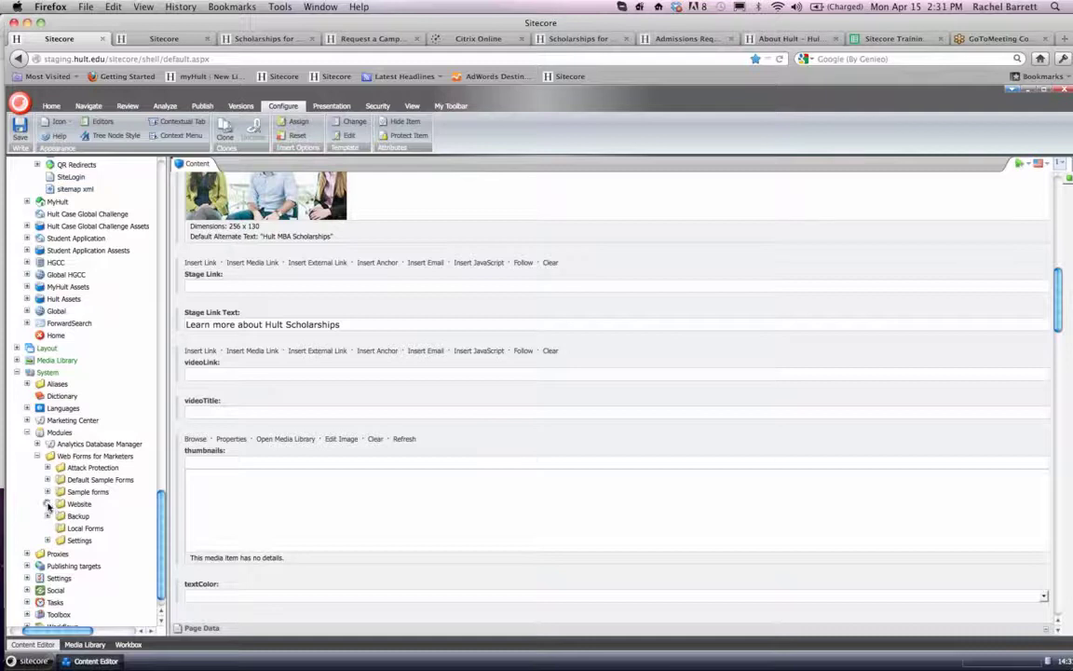
{"action": "left_click", "coordinate": [48, 504]}
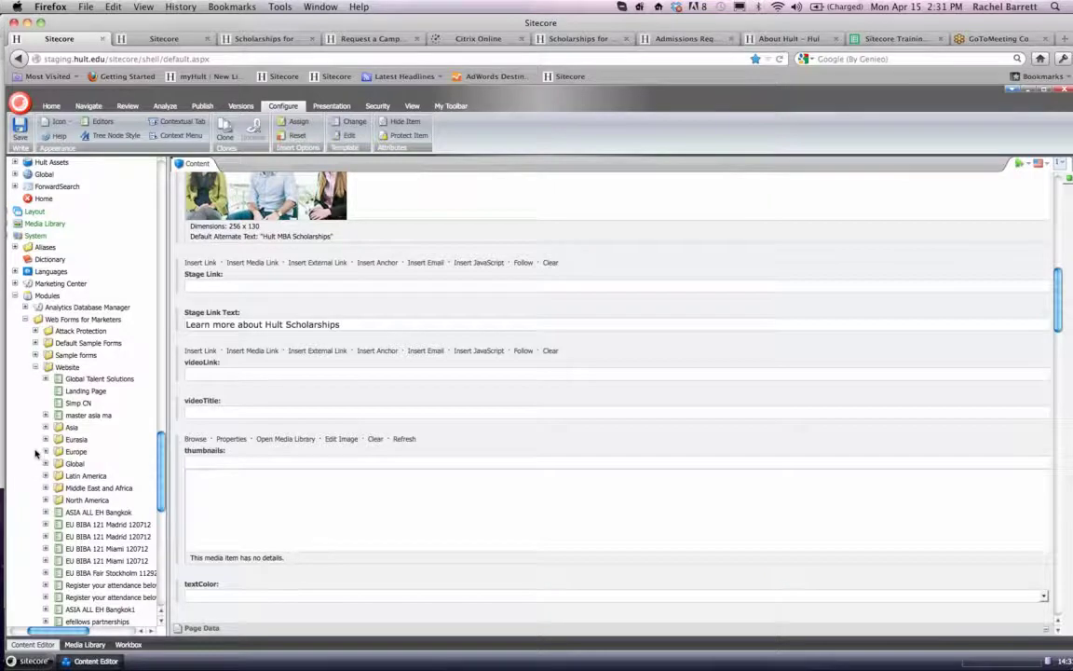
{"action": "scroll", "coordinate": [36, 454], "scroll_direction": "down", "scroll_amount": 1}
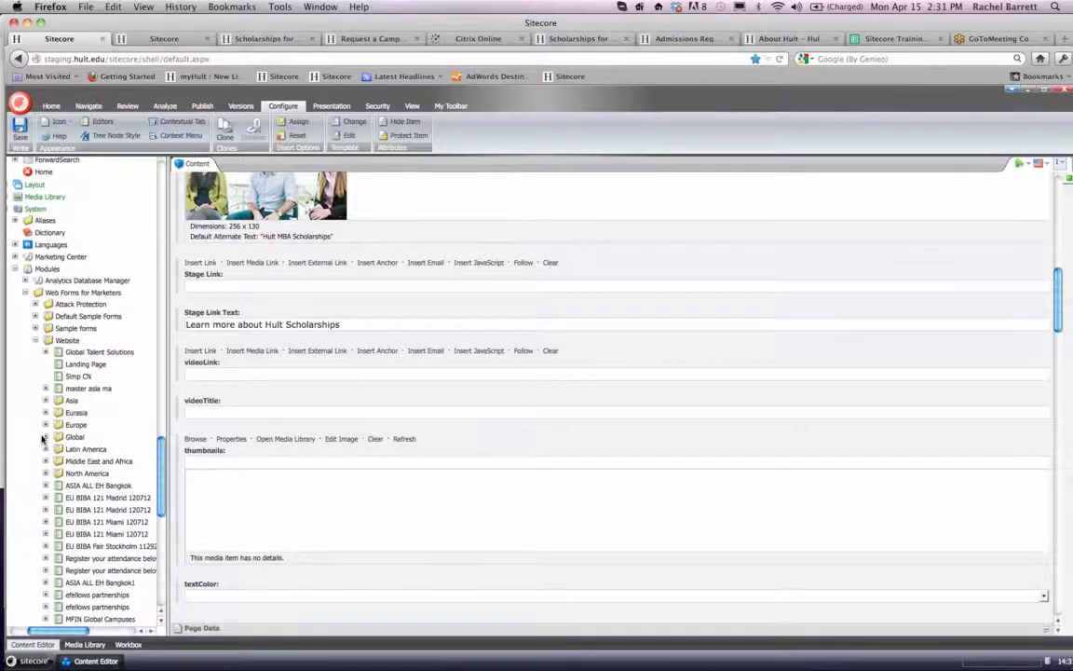
{"action": "left_click", "coordinate": [46, 437]}
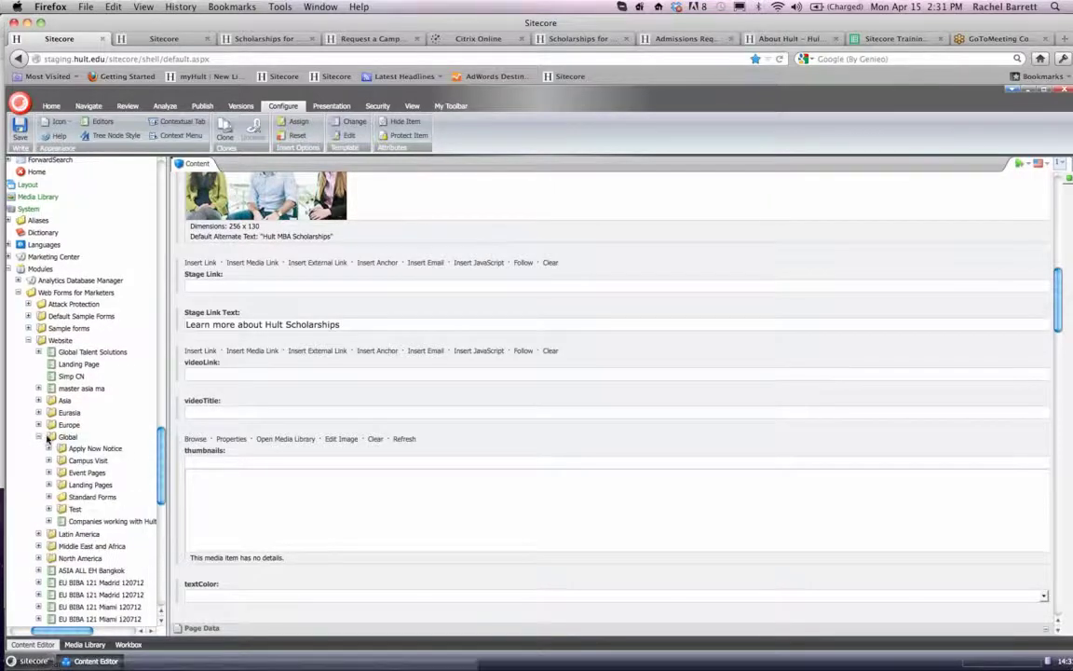
{"action": "left_click", "coordinate": [50, 485]}
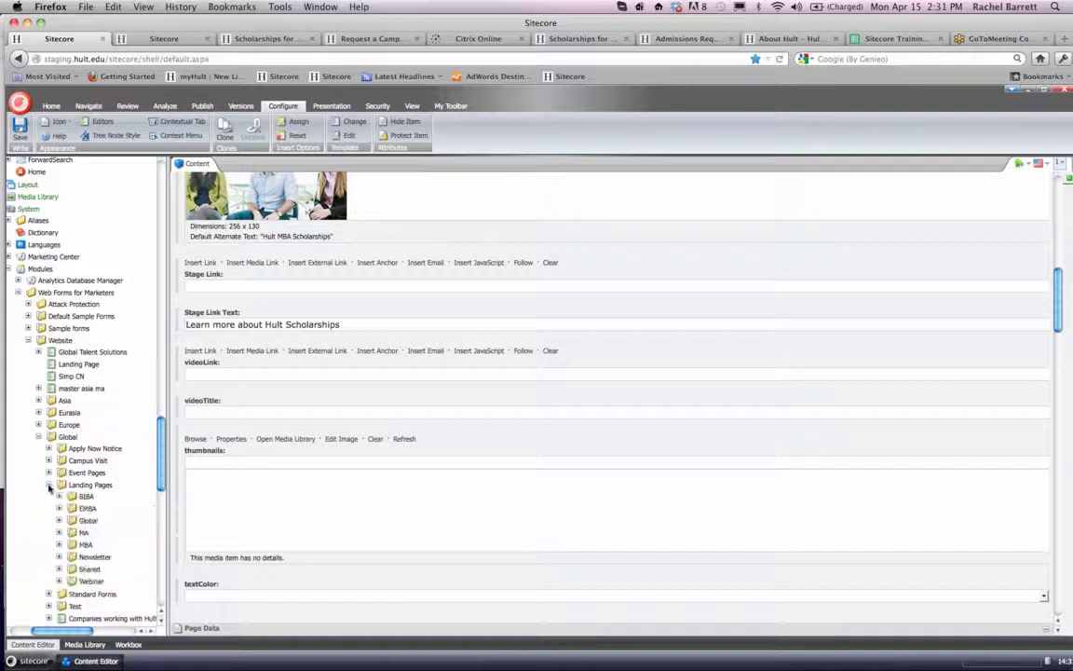
{"action": "scroll", "coordinate": [54, 479], "scroll_direction": "down", "scroll_amount": 3}
{"action": "left_click", "coordinate": [60, 458]}
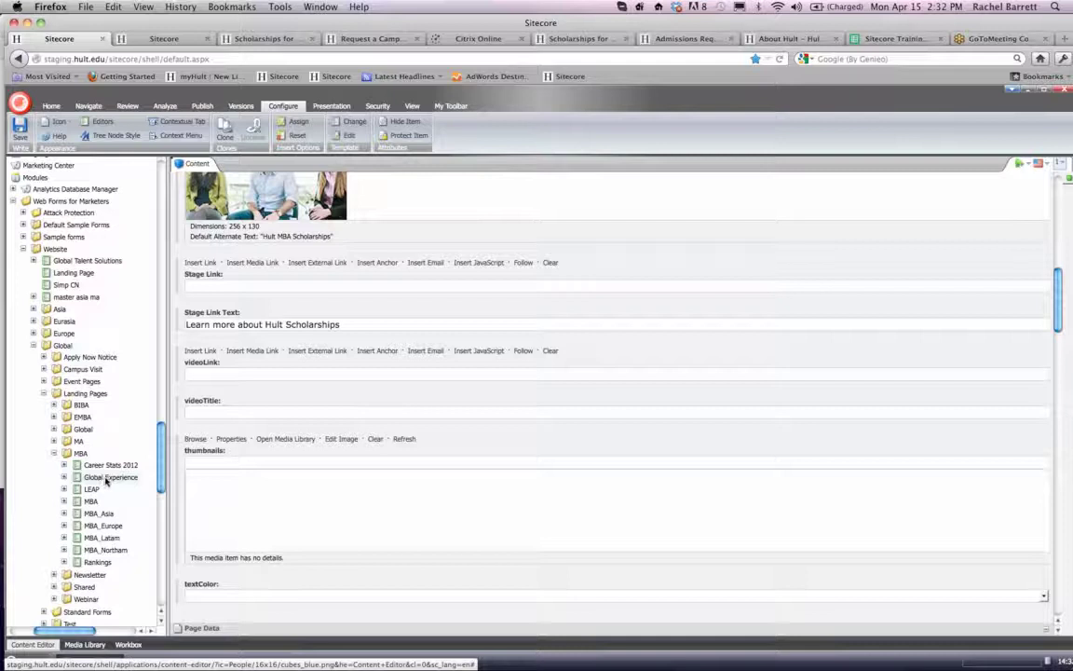
- Duplicate the Global Experience form in the MBA folder under the name Scholarships
{"action": "left_click", "coordinate": [105, 481]}
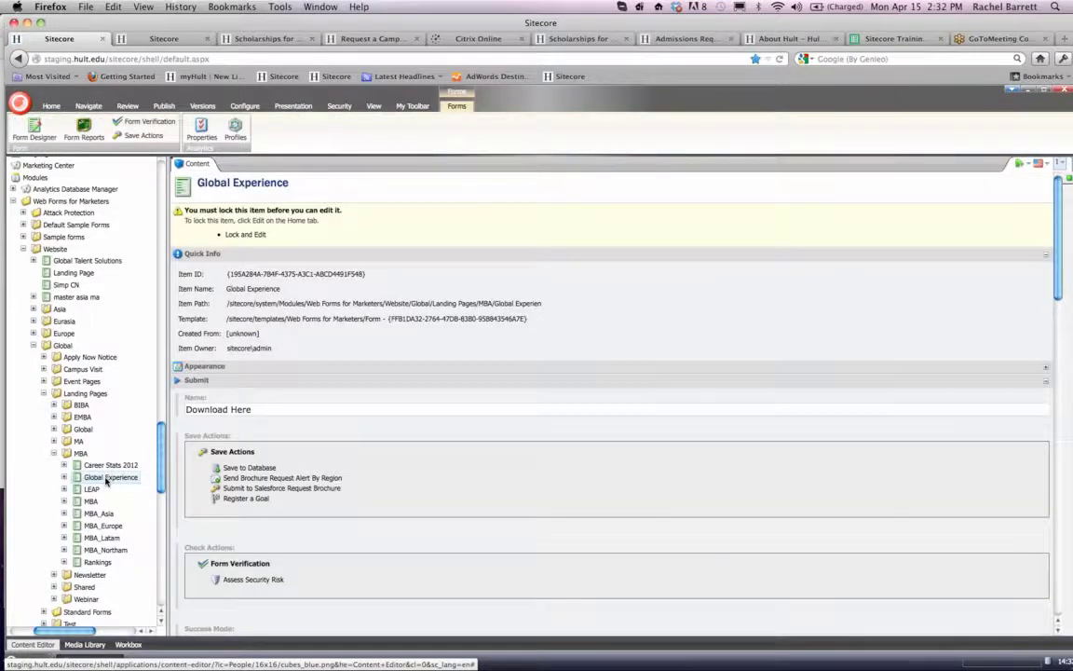
{"action": "right_click", "coordinate": [105, 481]}
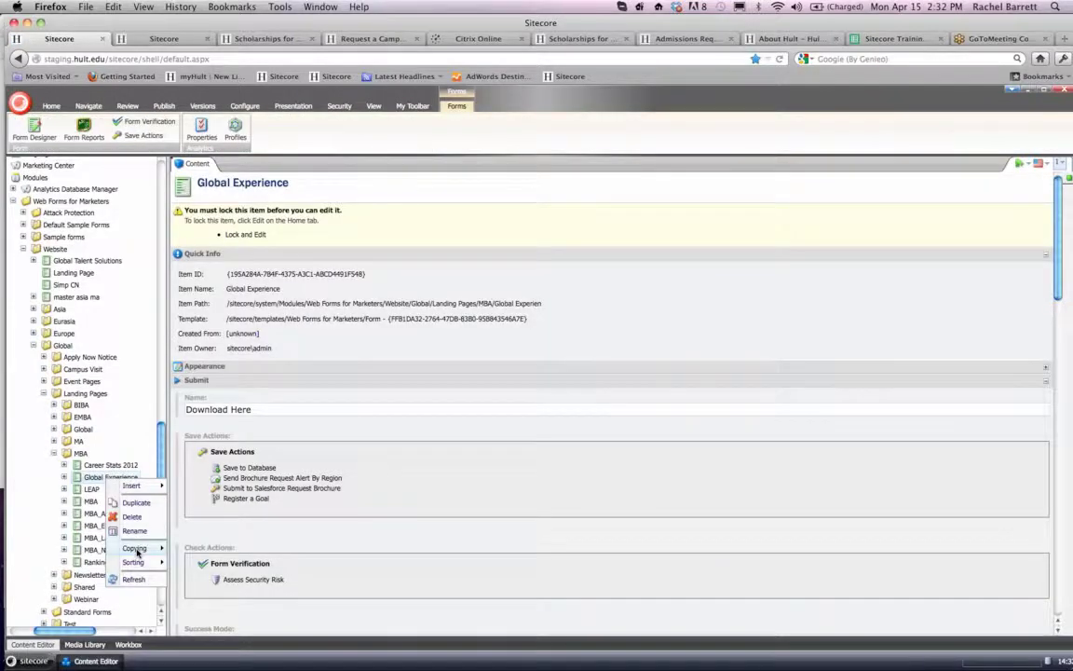
{"action": "left_click", "coordinate": [139, 504]}
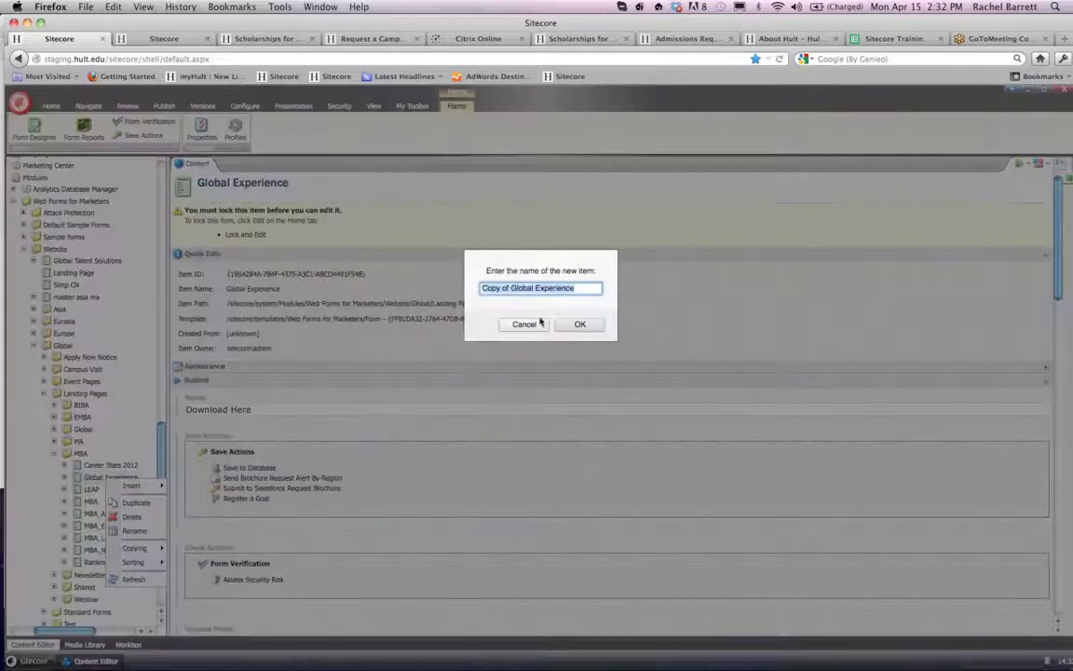
{"action": "type", "text": "Scholarships"}
{"action": "key", "text": "Return"}
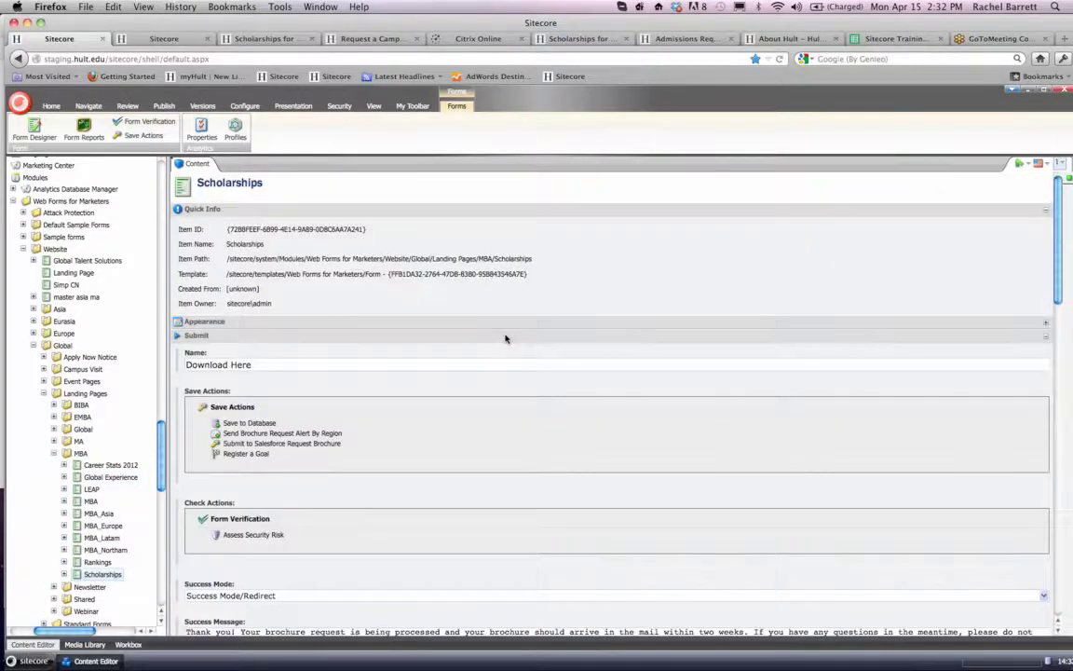
- Examine the Scholarships form's submit settings, including the save actions, the Success Mode options, the success message and the Success Page
{"action": "scroll", "coordinate": [506, 339], "scroll_direction": "down", "scroll_amount": 5}
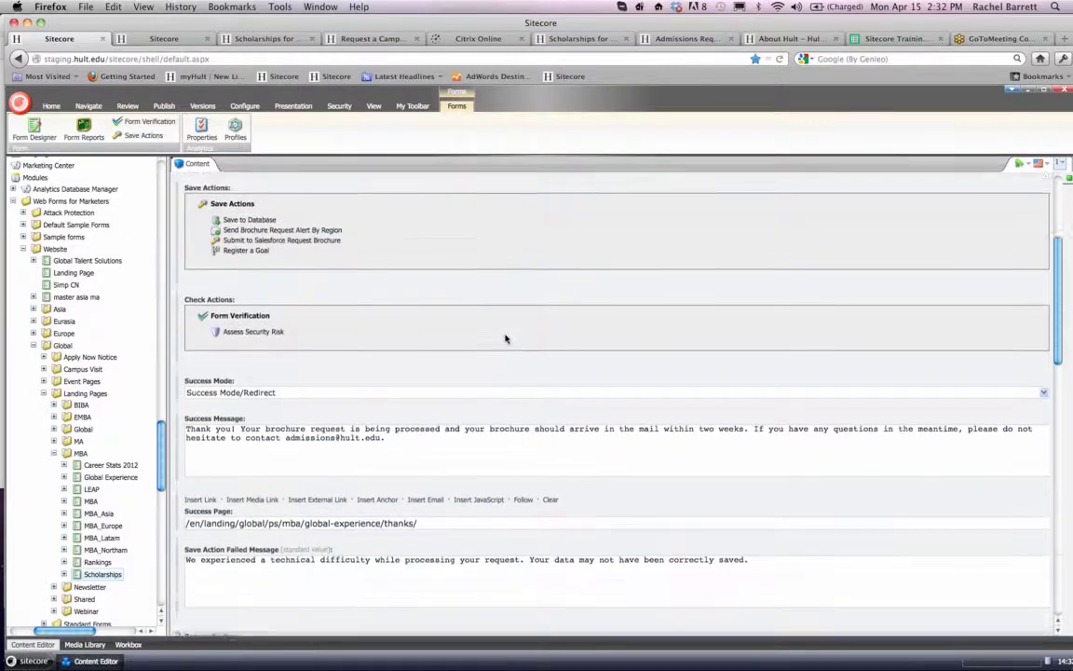
{"action": "scroll", "coordinate": [506, 340], "scroll_direction": "down", "scroll_amount": 5}
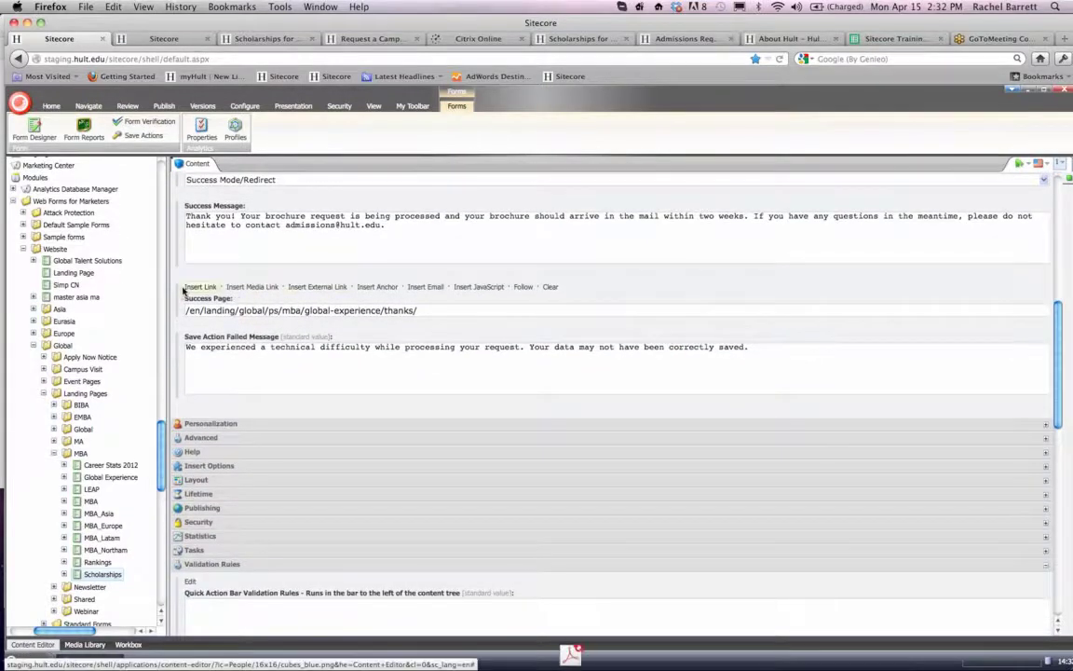
{"action": "scroll", "coordinate": [217, 273], "scroll_direction": "up", "scroll_amount": 3}
{"action": "scroll", "coordinate": [217, 273], "scroll_direction": "down", "scroll_amount": 2}
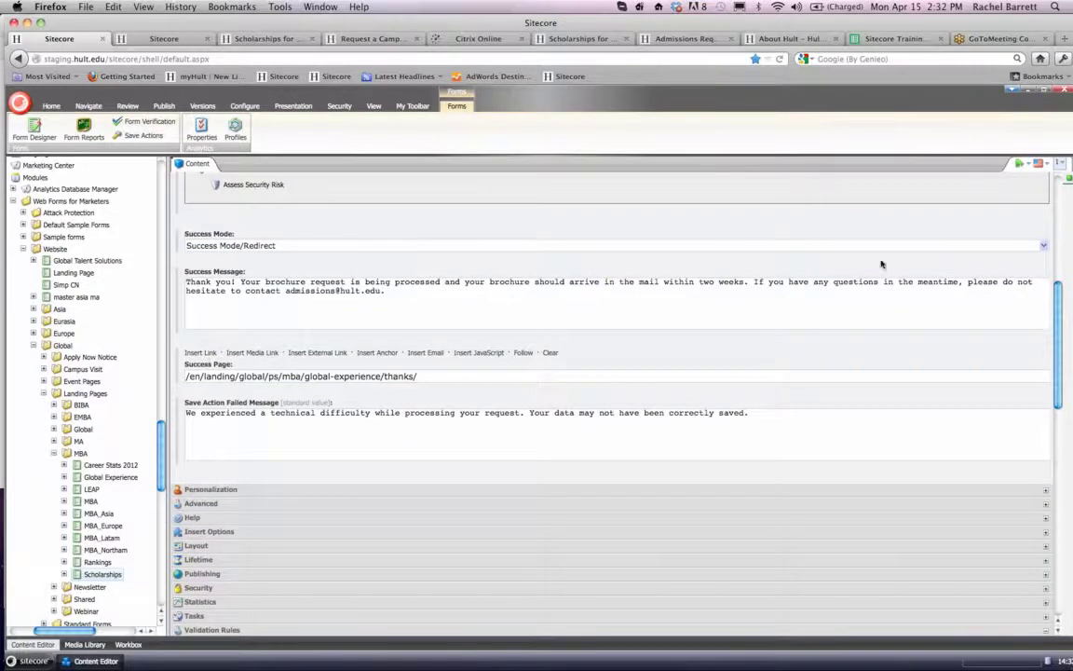
{"action": "left_click", "coordinate": [1044, 246]}
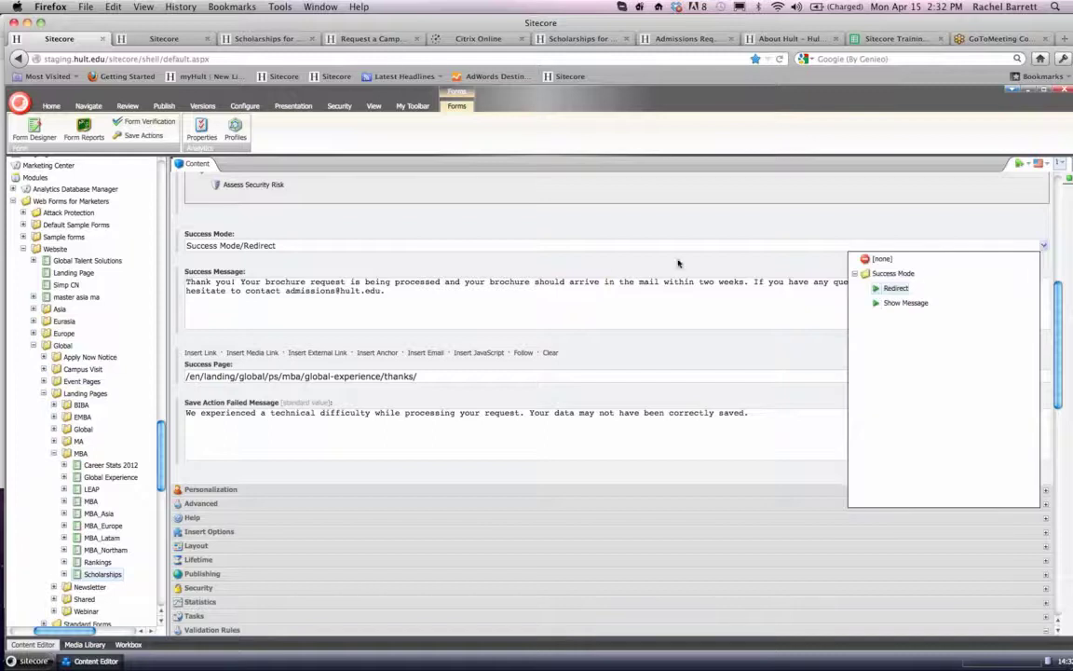
{"action": "left_click", "coordinate": [608, 266]}
{"action": "scroll", "coordinate": [609, 266], "scroll_direction": "up", "scroll_amount": 4}
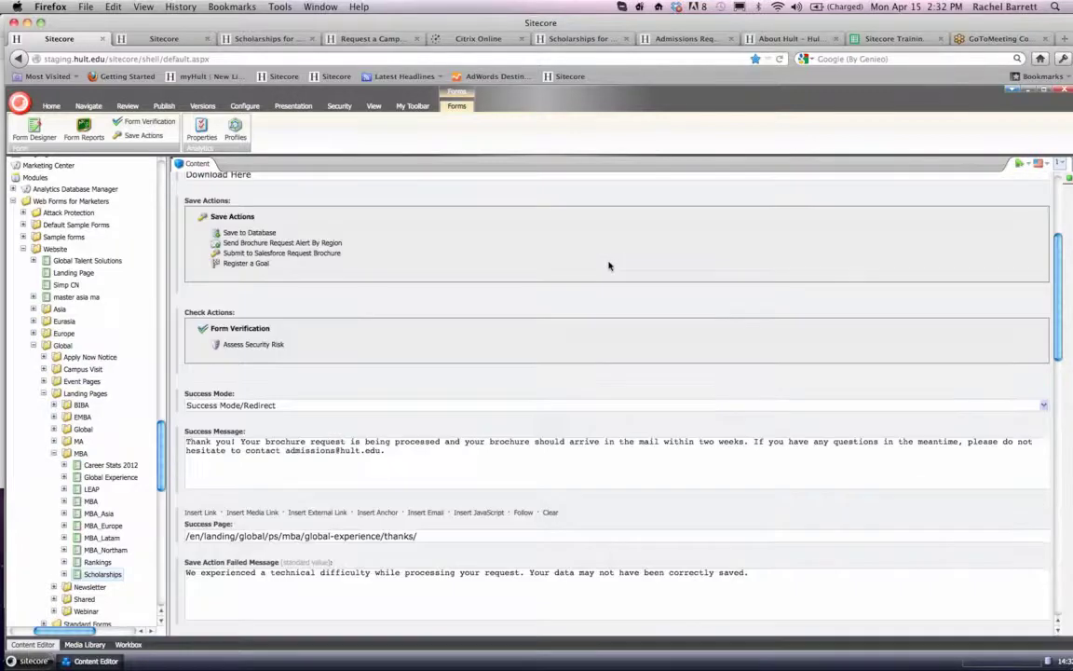
{"action": "scroll", "coordinate": [608, 265], "scroll_direction": "down", "scroll_amount": 1}
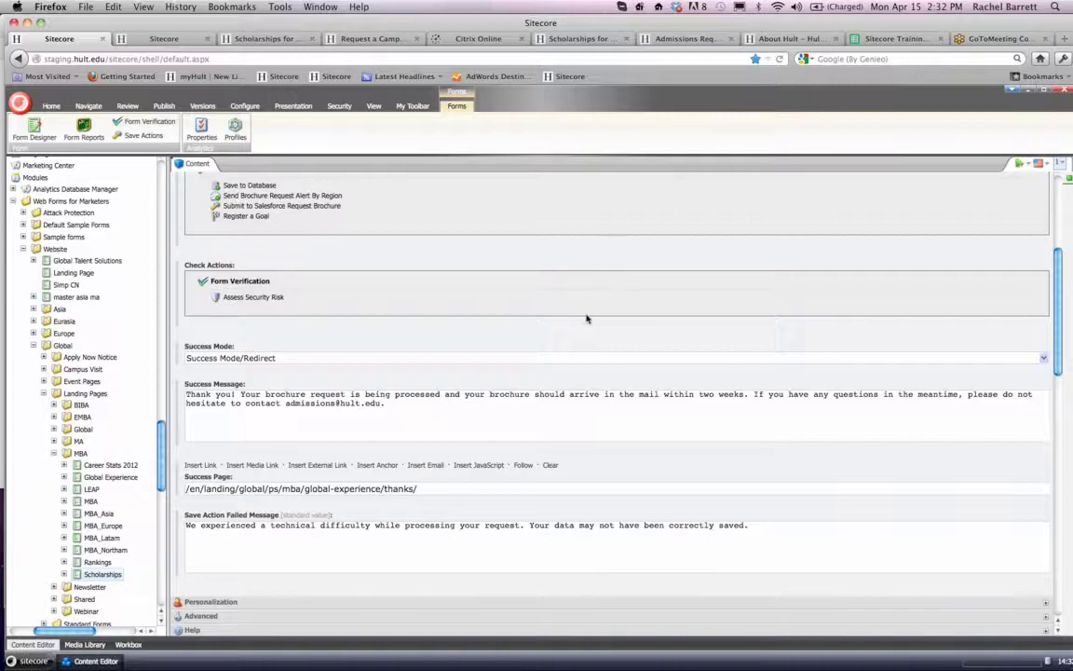
{"action": "scroll", "coordinate": [587, 311], "scroll_direction": "down", "scroll_amount": 3}
{"action": "scroll", "coordinate": [587, 319], "scroll_direction": "up", "scroll_amount": 3}
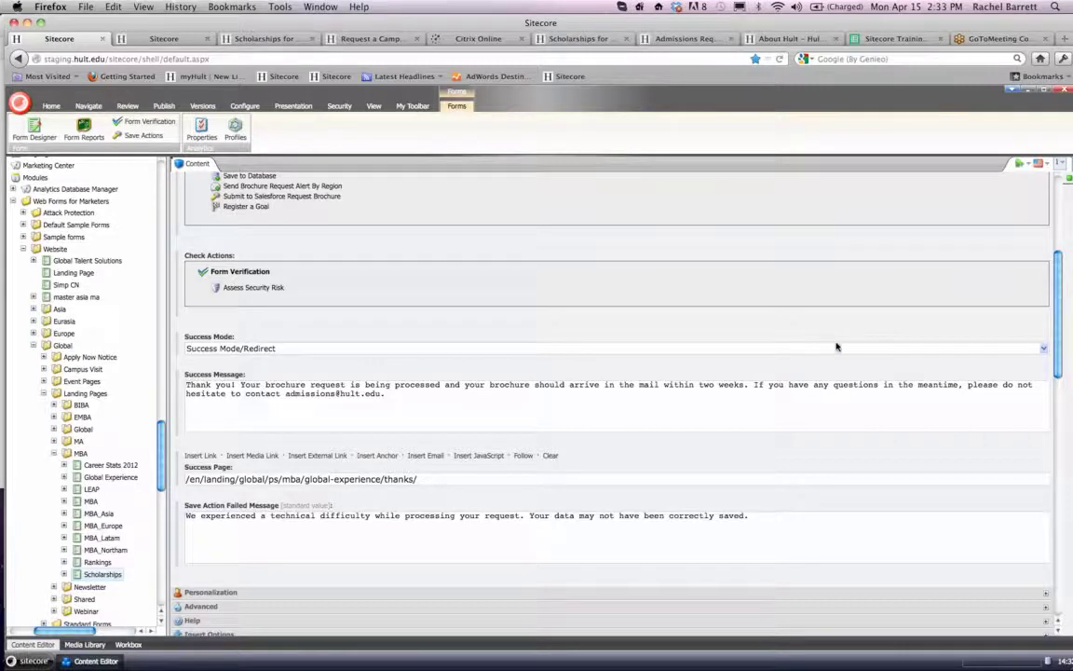
{"action": "scroll", "coordinate": [836, 345], "scroll_direction": "up", "scroll_amount": 5}
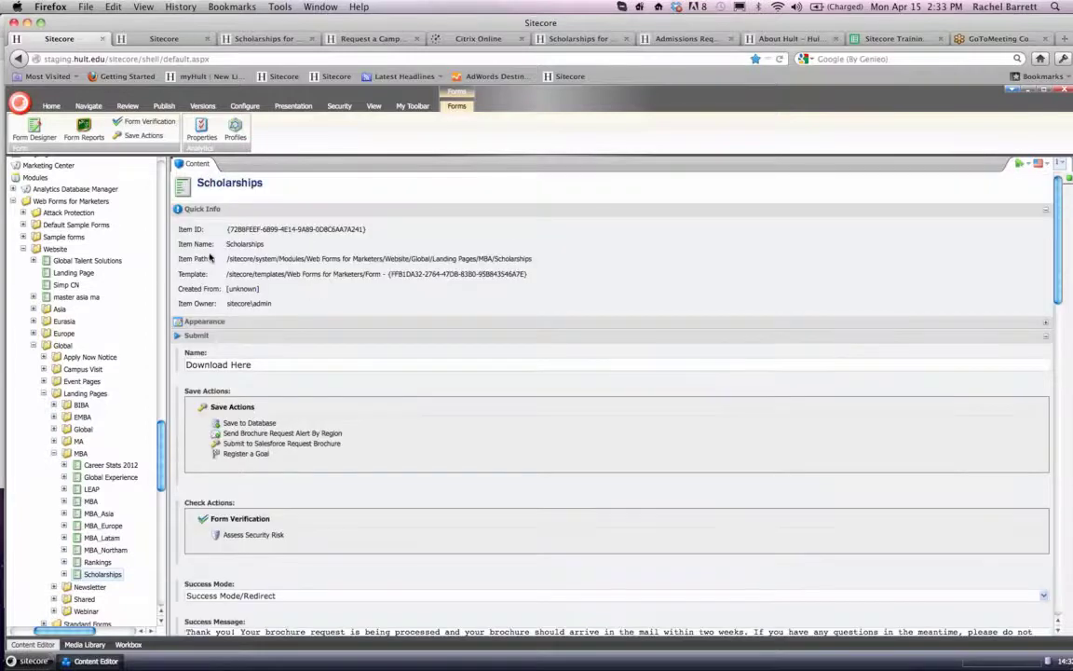
- Open the Bachelor LatinAmerica DownloadBrochure item in the LP folder under Hult and copy its item path
{"action": "scroll", "coordinate": [127, 306], "scroll_direction": "up", "scroll_amount": 5}
{"action": "scroll", "coordinate": [127, 307], "scroll_direction": "up", "scroll_amount": 10}
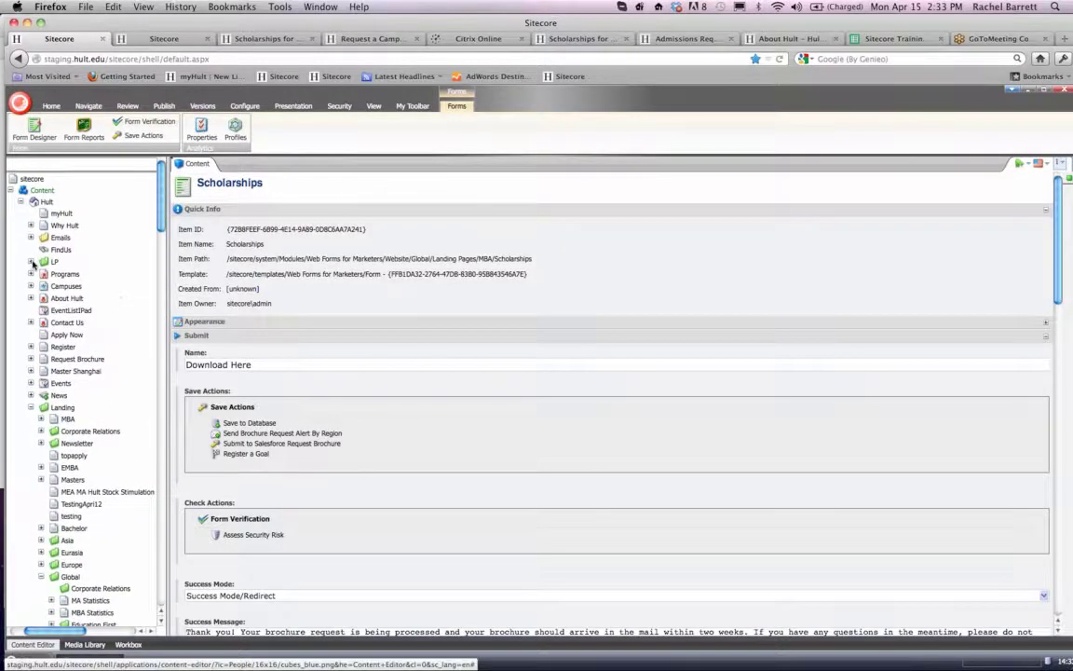
{"action": "left_click", "coordinate": [32, 264]}
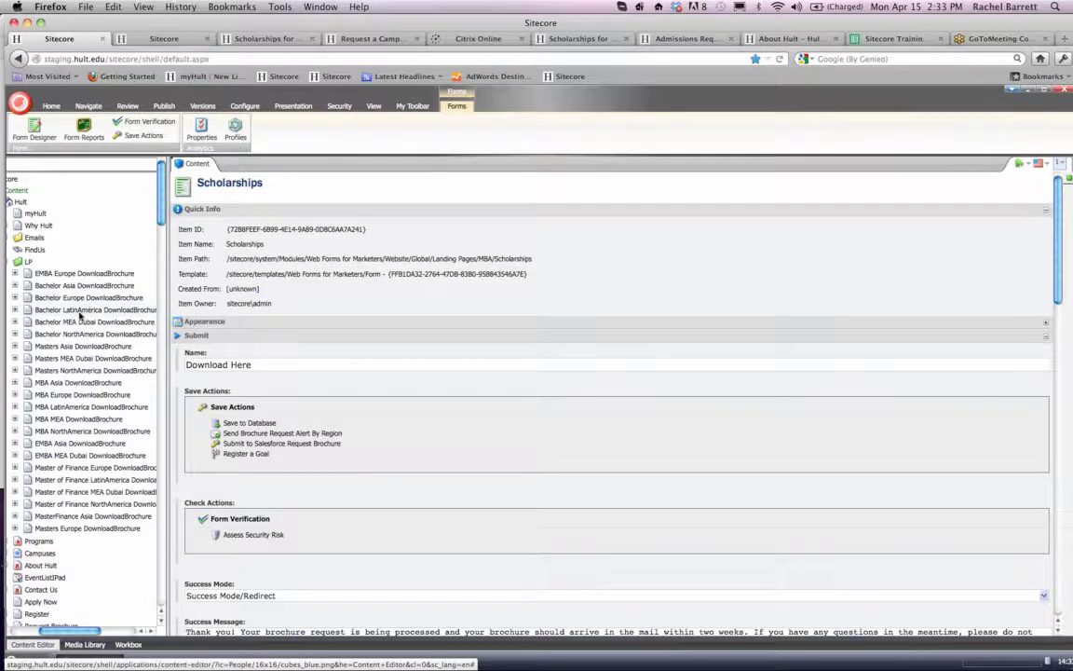
{"action": "left_click", "coordinate": [79, 313]}
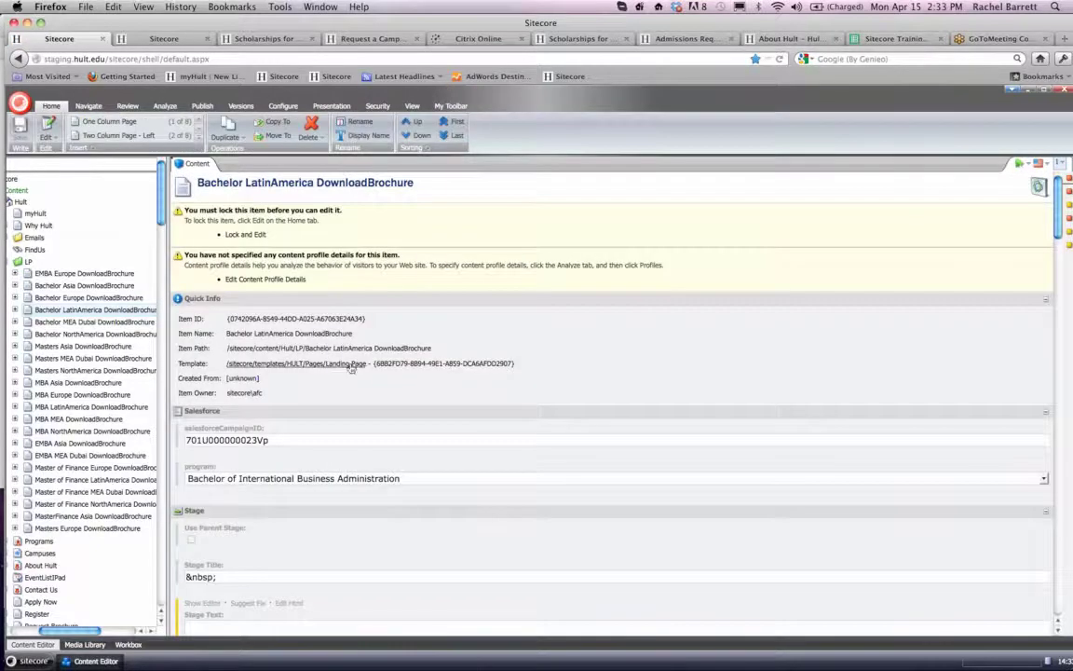
{"action": "left_click_drag", "start_coordinate": [444, 350], "coordinate": [226, 350]}
{"action": "key", "text": "super+c"}
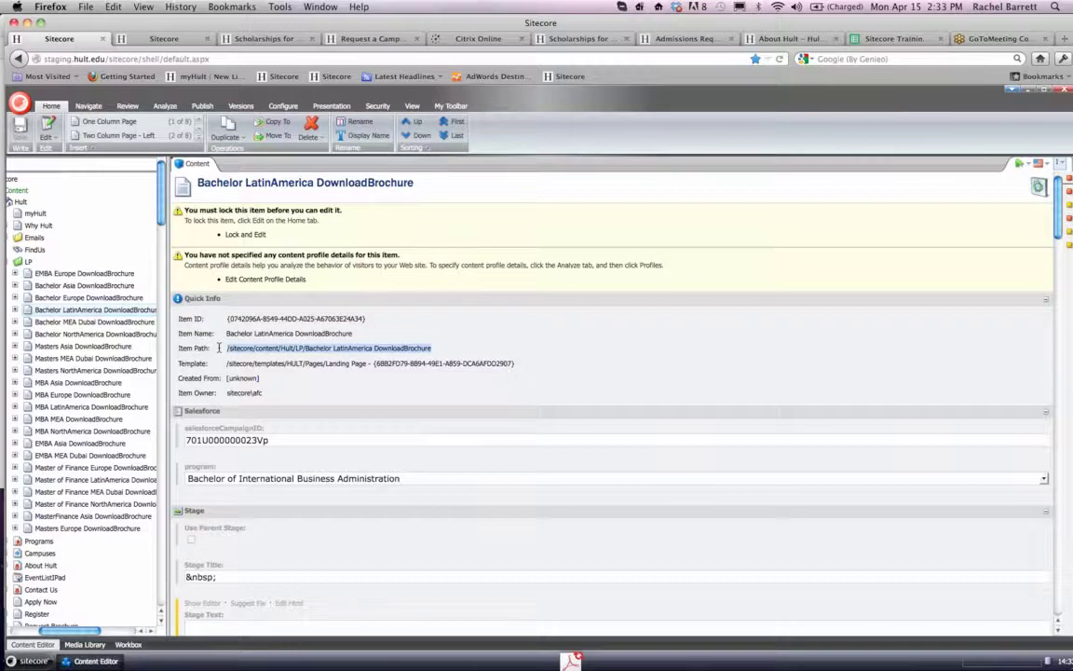
- Open the live Bachelor LatinAmerica DownloadBrochure page in a new browser tab, using hult.edu and the copied path without its sitecore/content/Hult part
{"action": "left_click", "coordinate": [1065, 41]}
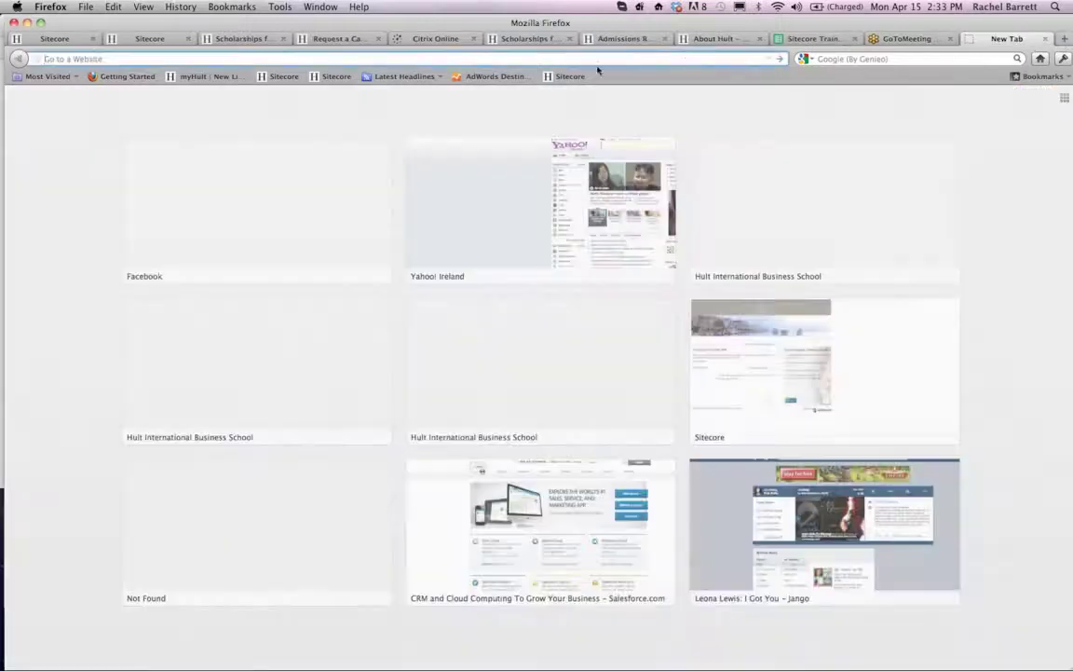
{"action": "type", "text": "hult.edu/"}
{"action": "key", "text": "super+v"}
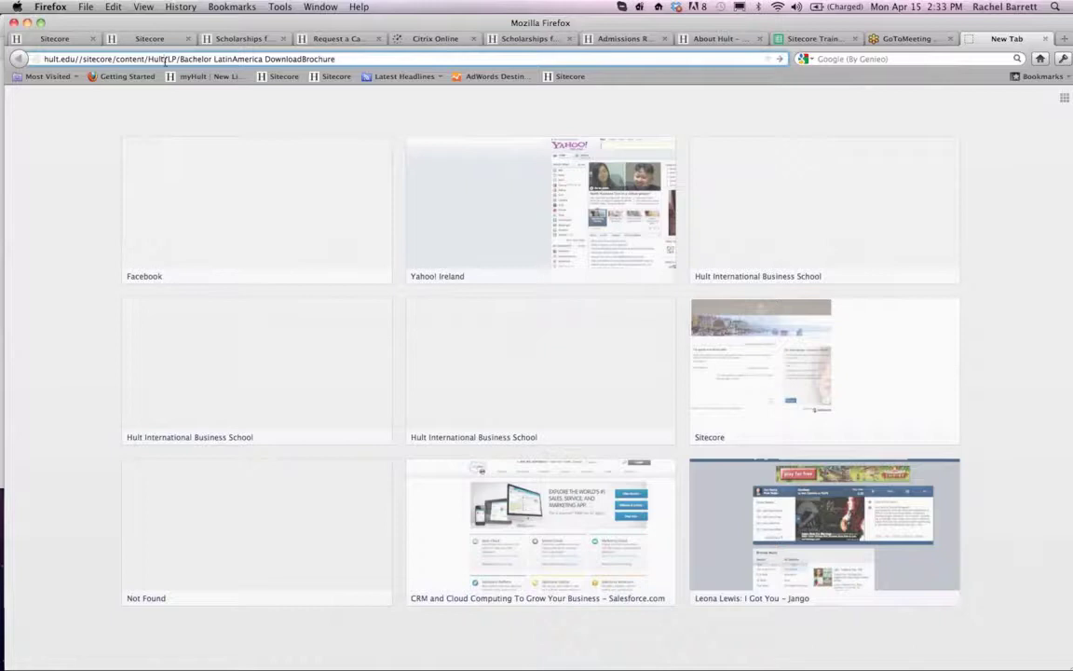
{"action": "left_click_drag", "start_coordinate": [157, 59], "coordinate": [96, 60]}
{"action": "key", "text": "BackSpace"}
{"action": "key", "text": "BackSpace"}
{"action": "key", "text": "BackSpace"}
{"action": "key", "text": "BackSpace"}
{"action": "key", "text": "BackSpace"}
{"action": "key", "text": "Return"}
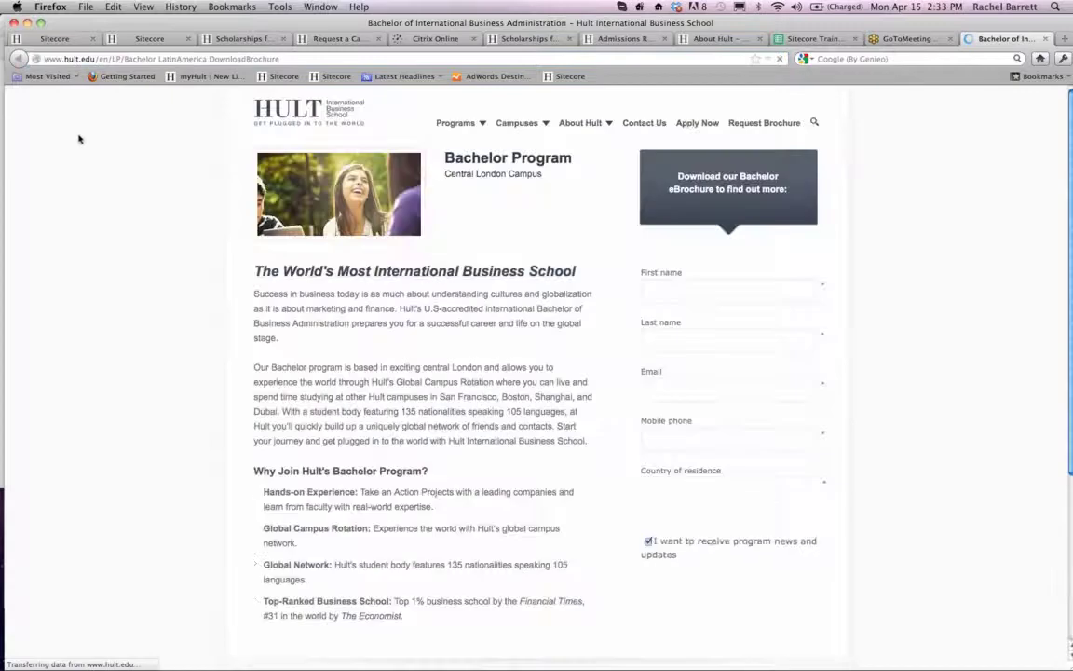
- Examine the live Bachelor landing page's header, introductory paragraphs, bullet list and brochure download form, comparing it with its Sitecore item
{"action": "scroll", "coordinate": [930, 321], "scroll_direction": "down", "scroll_amount": 5}
{"action": "scroll", "coordinate": [929, 321], "scroll_direction": "up", "scroll_amount": 5}
{"action": "scroll", "coordinate": [930, 321], "scroll_direction": "down", "scroll_amount": 1}
{"action": "scroll", "coordinate": [930, 322], "scroll_direction": "up", "scroll_amount": 1}
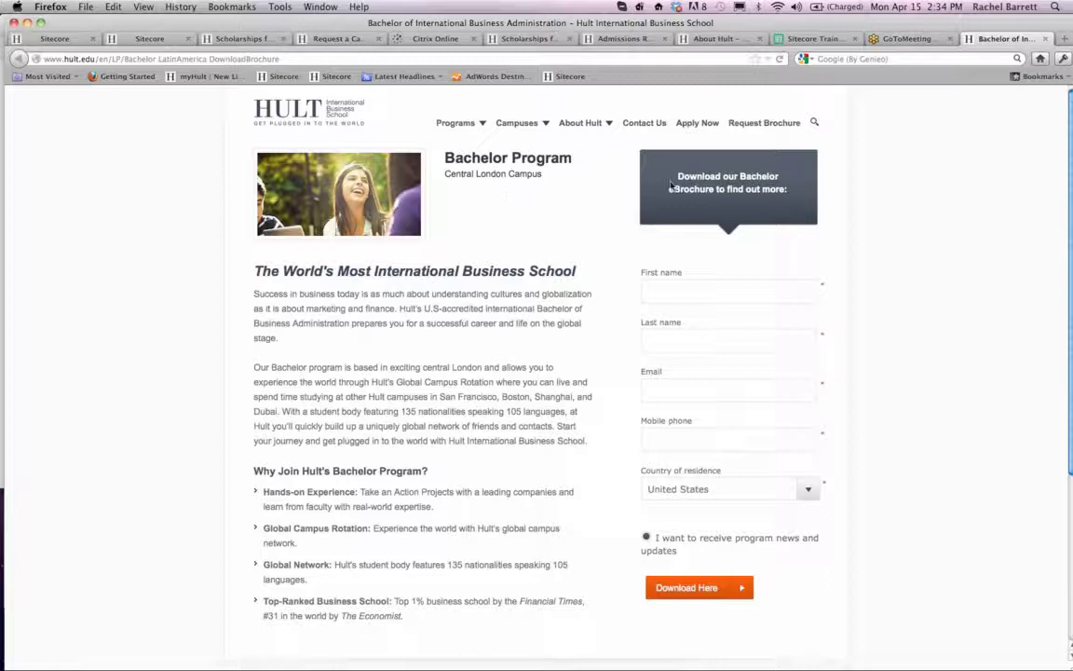
{"action": "left_click", "coordinate": [67, 40]}
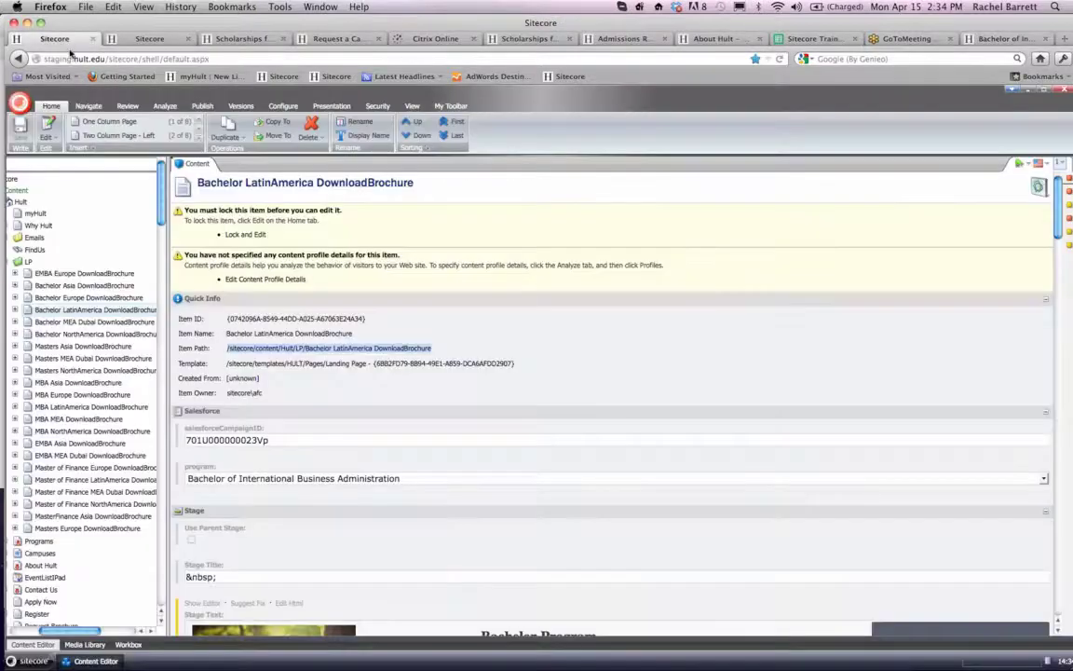
{"action": "left_click", "coordinate": [1005, 39]}
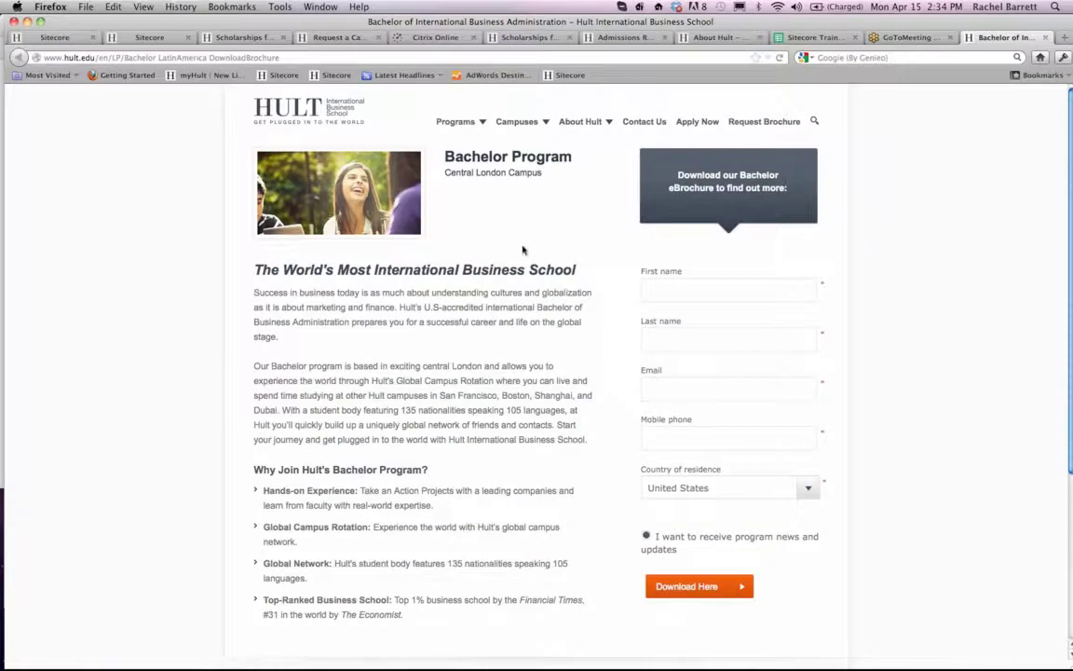
{"action": "scroll", "coordinate": [468, 303], "scroll_direction": "down", "scroll_amount": 1}
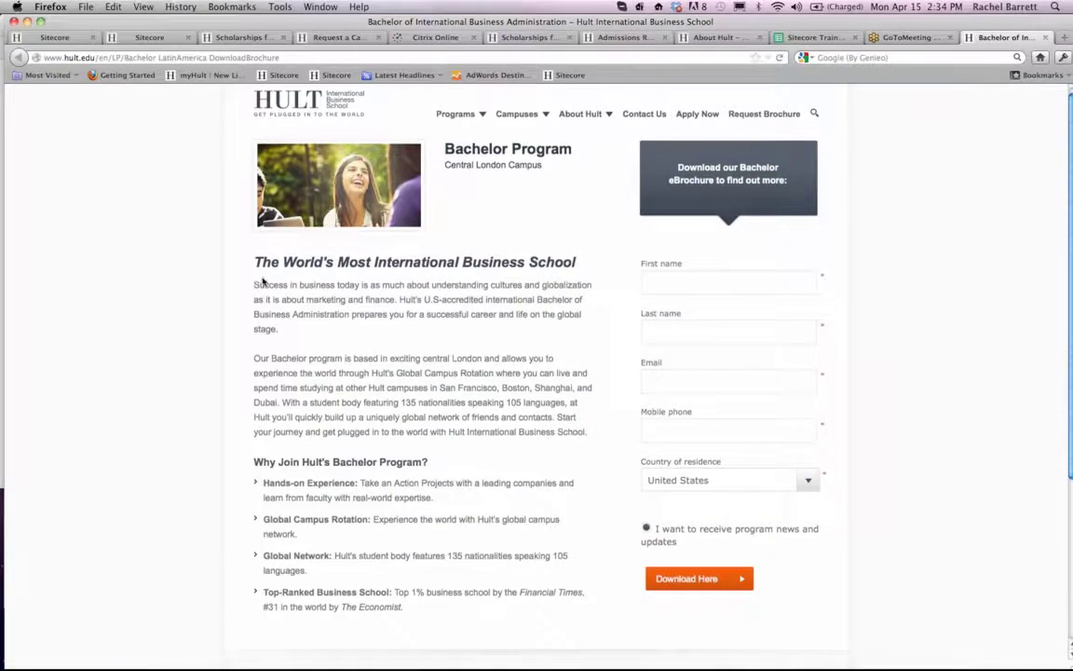
{"action": "scroll", "coordinate": [273, 364], "scroll_direction": "down", "scroll_amount": 3}
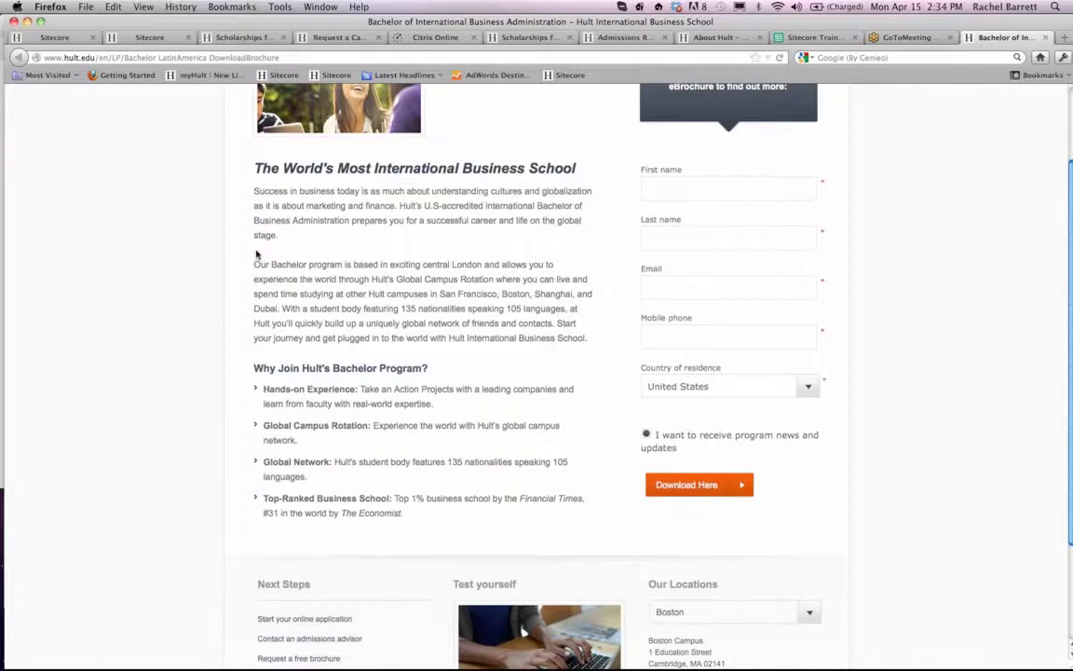
{"action": "left_click_drag", "start_coordinate": [253, 193], "coordinate": [450, 337]}
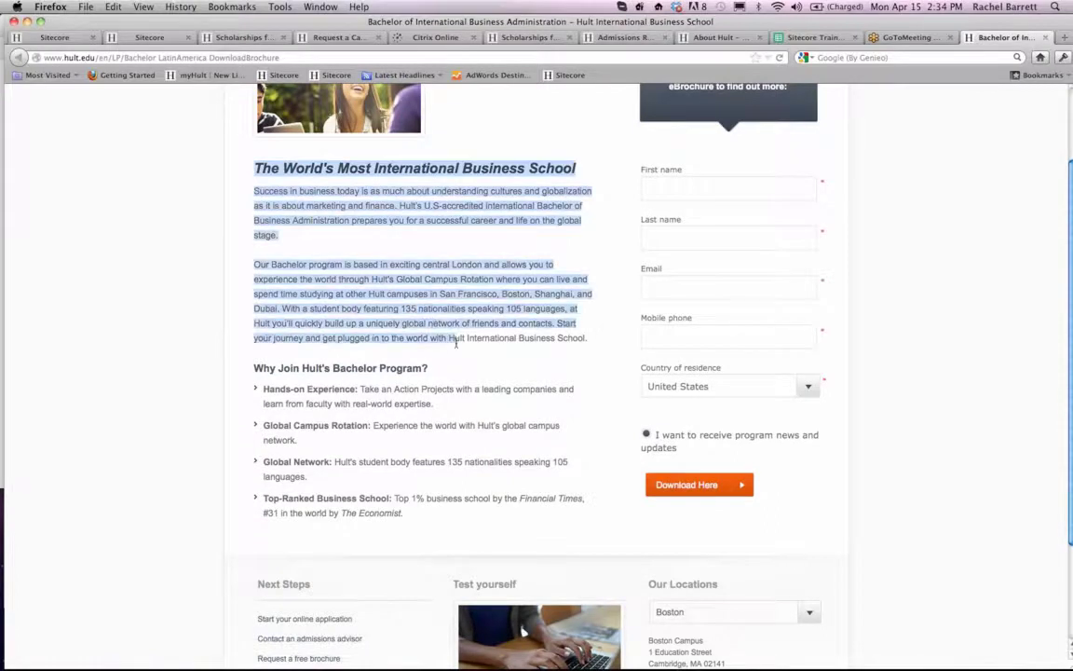
{"action": "left_click_drag", "start_coordinate": [263, 389], "coordinate": [433, 529]}
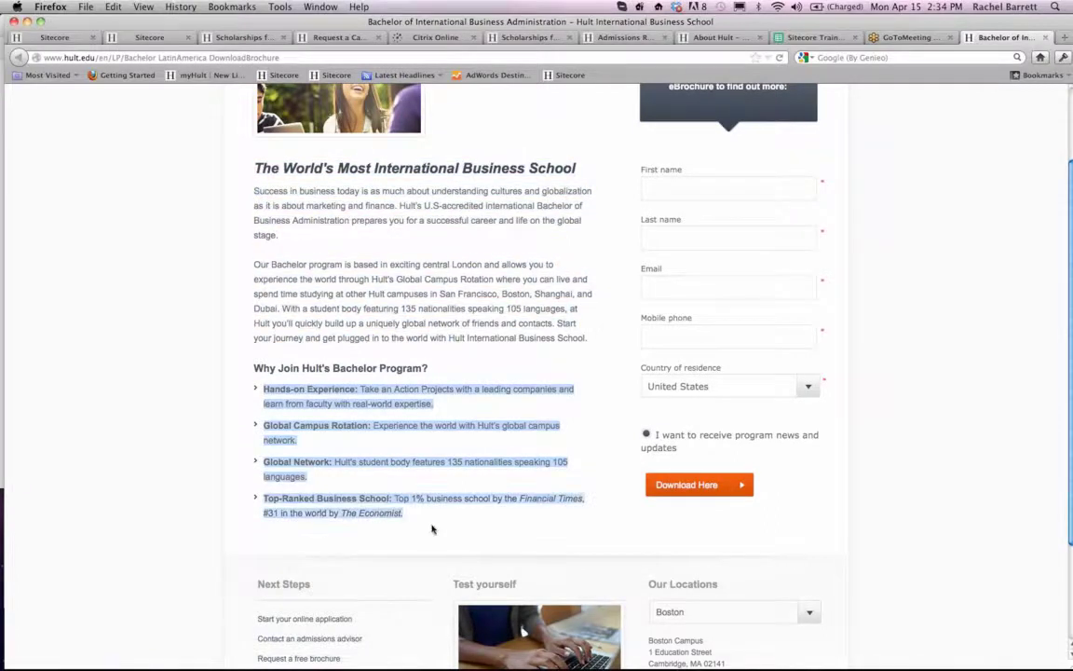
{"action": "scroll", "coordinate": [587, 334], "scroll_direction": "up", "scroll_amount": 3}
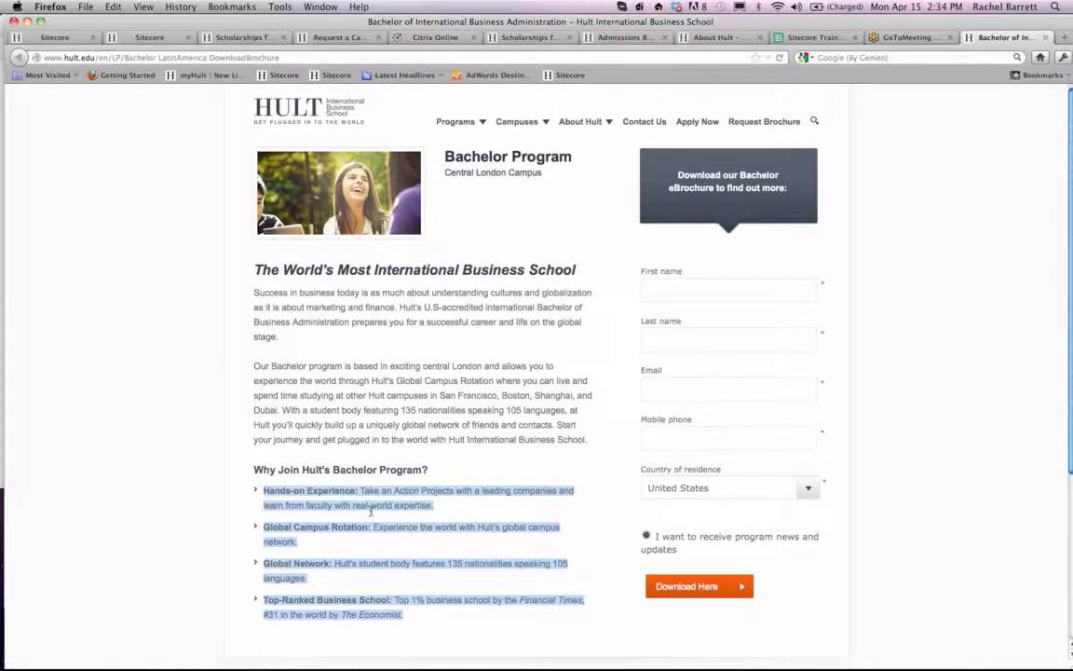
{"action": "scroll", "coordinate": [449, 345], "scroll_direction": "down", "scroll_amount": 3}
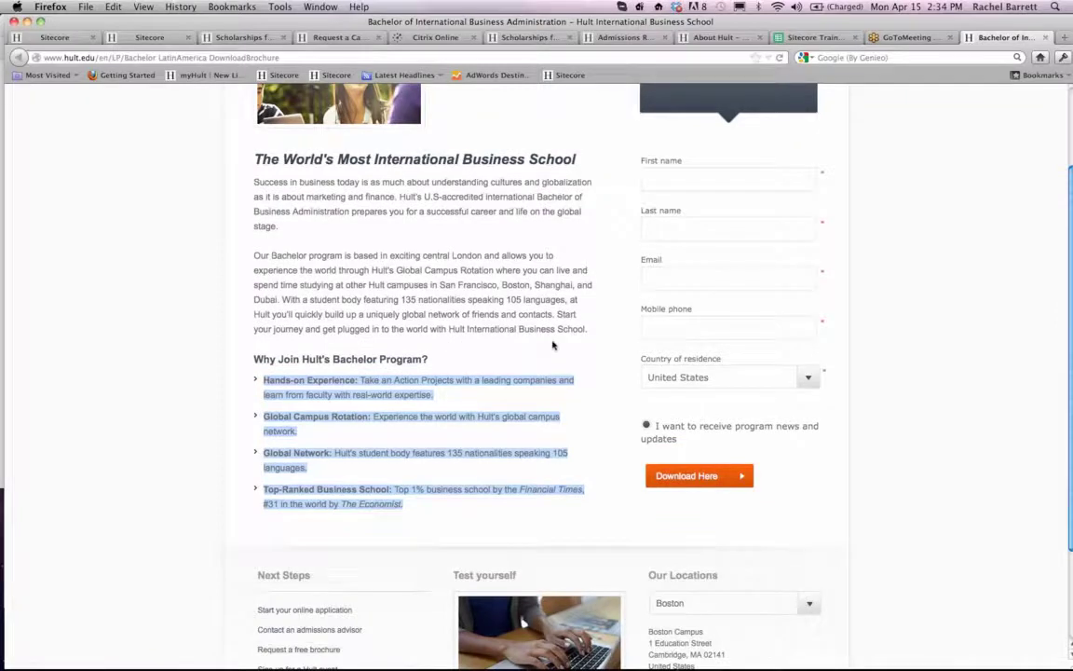
{"action": "scroll", "coordinate": [552, 346], "scroll_direction": "up", "scroll_amount": 3}
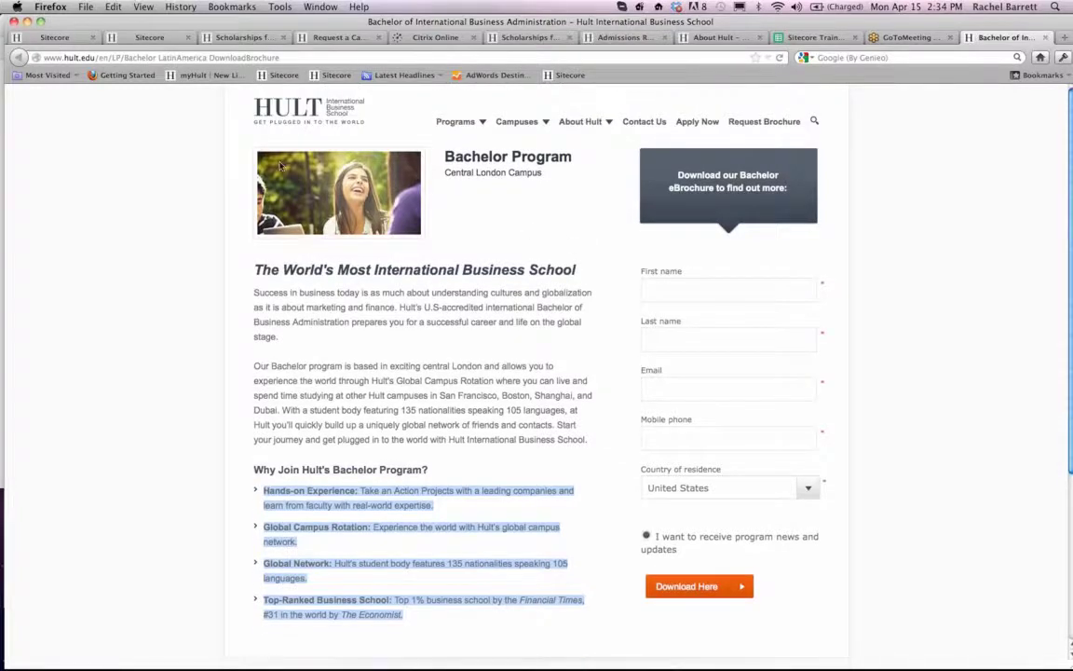
- Return to Sitecore, collapse the LP folder and open the Scholarships form in the MBA forms folder at its success settings
{"action": "left_click", "coordinate": [32, 38]}
{"action": "scroll", "coordinate": [101, 228], "scroll_direction": "left", "scroll_amount": 2}
{"action": "left_click", "coordinate": [36, 260]}
{"action": "scroll", "coordinate": [35, 262], "scroll_direction": "down", "scroll_amount": 20}
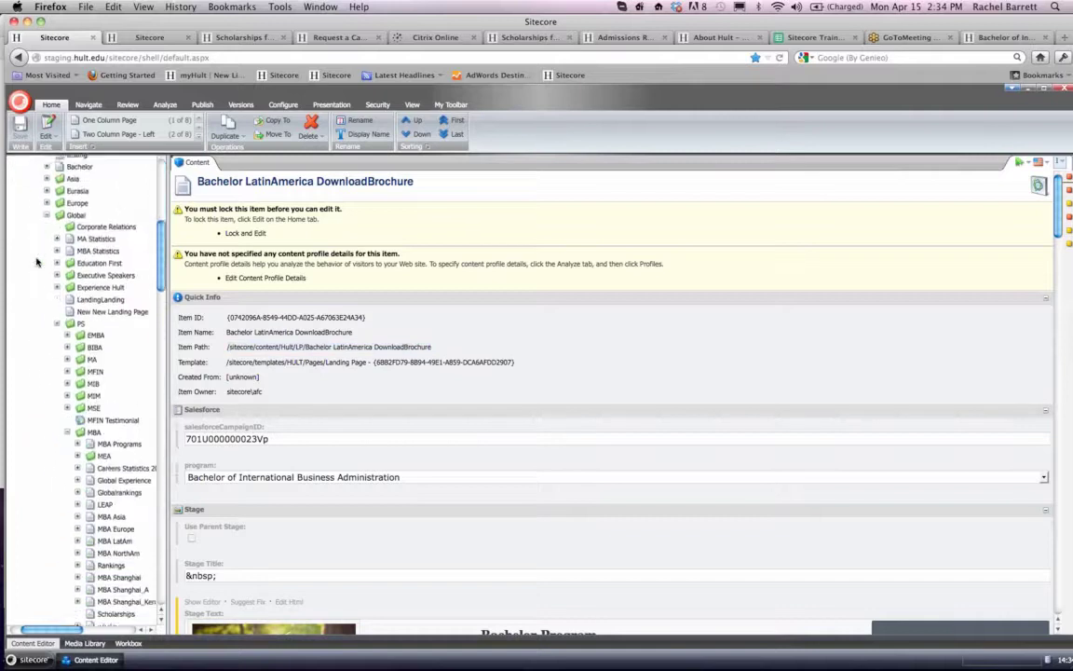
{"action": "scroll", "coordinate": [35, 262], "scroll_direction": "down", "scroll_amount": 10}
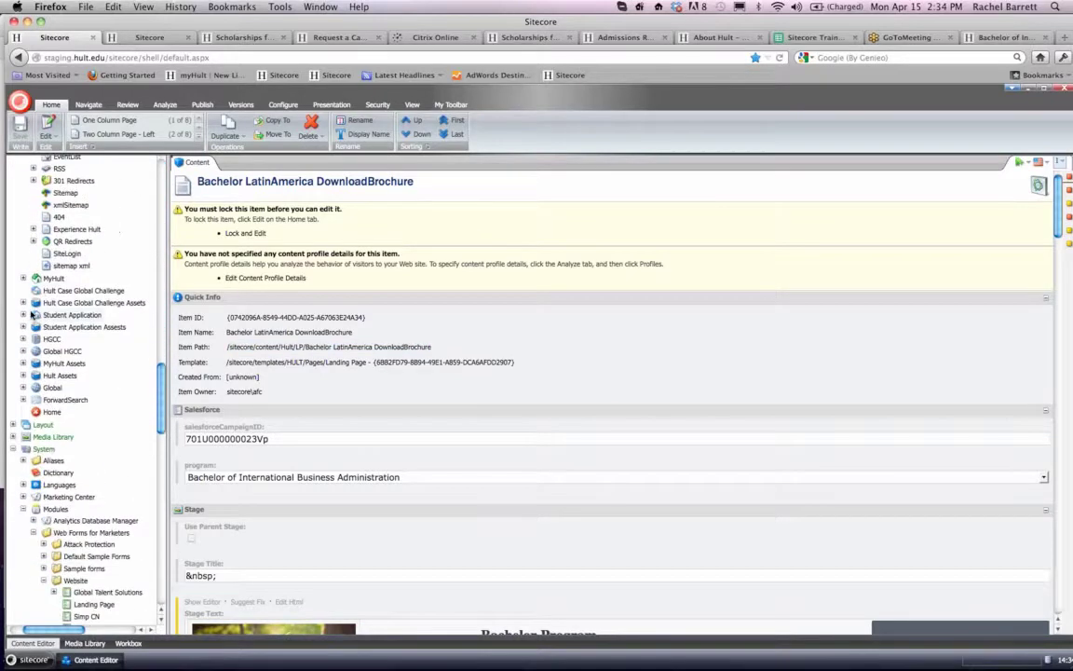
{"action": "scroll", "coordinate": [55, 391], "scroll_direction": "right", "scroll_amount": 2}
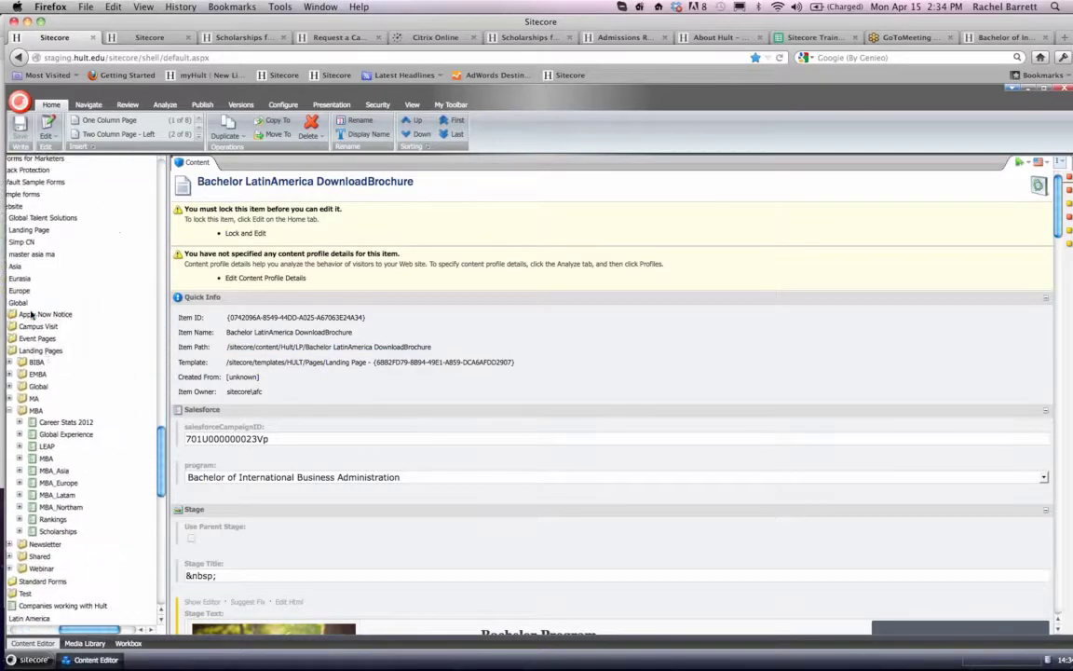
{"action": "left_click", "coordinate": [59, 531]}
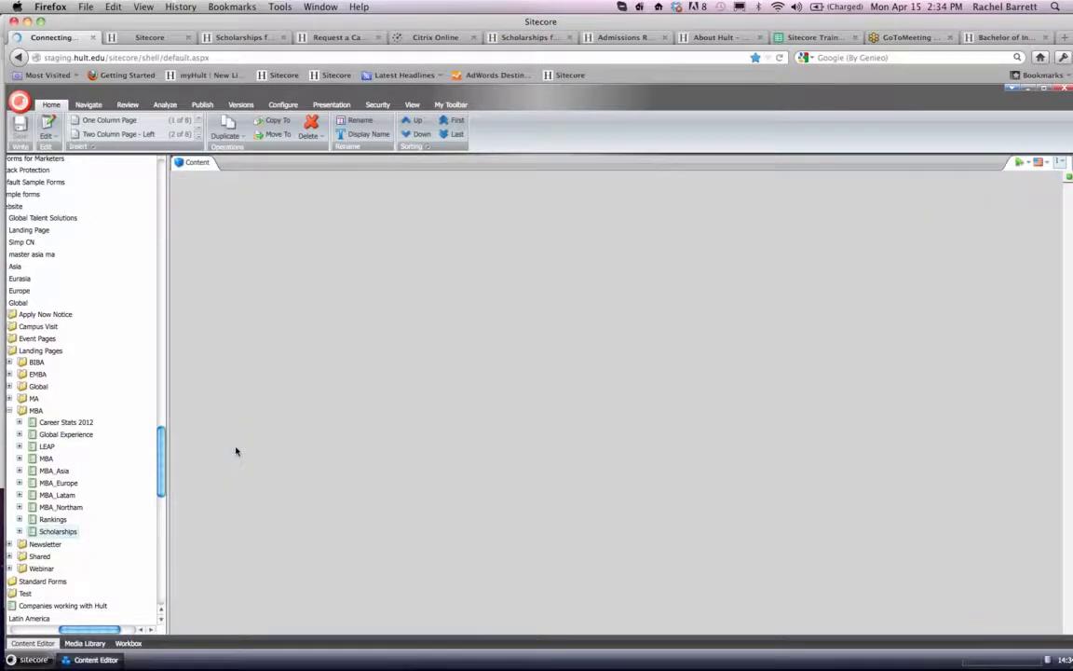
{"action": "scroll", "coordinate": [338, 407], "scroll_direction": "down", "scroll_amount": 5}
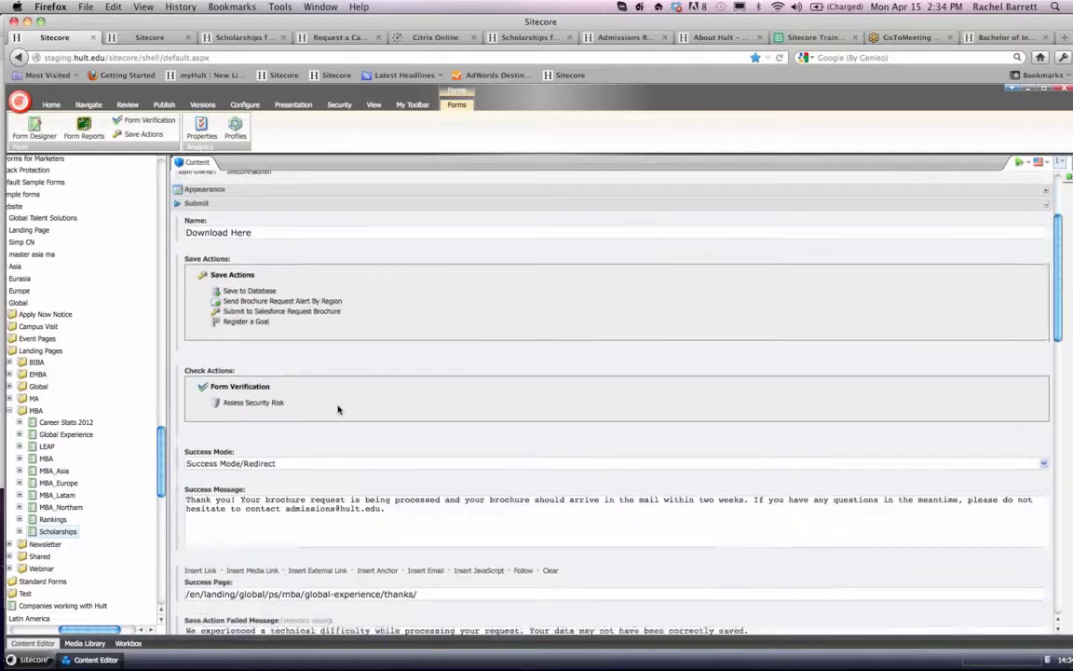
{"action": "scroll", "coordinate": [338, 408], "scroll_direction": "down", "scroll_amount": 1}
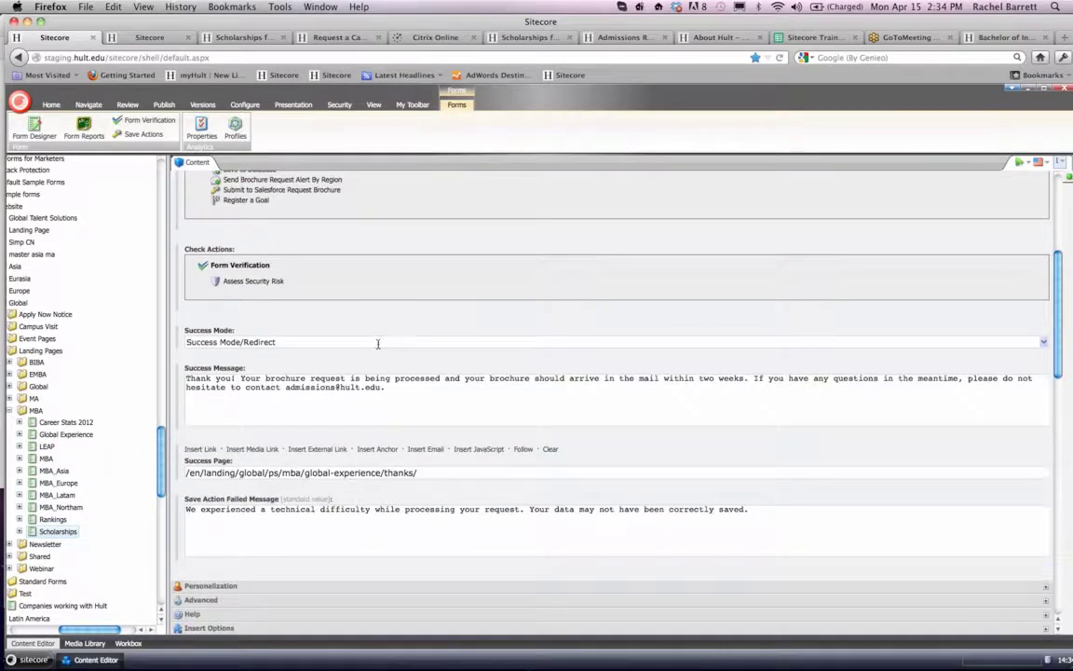
- Fill in the live Bachelor brochure form with placeholder first and last names, an email address and a mobile phone number, and submit it
{"action": "left_click", "coordinate": [1002, 37]}
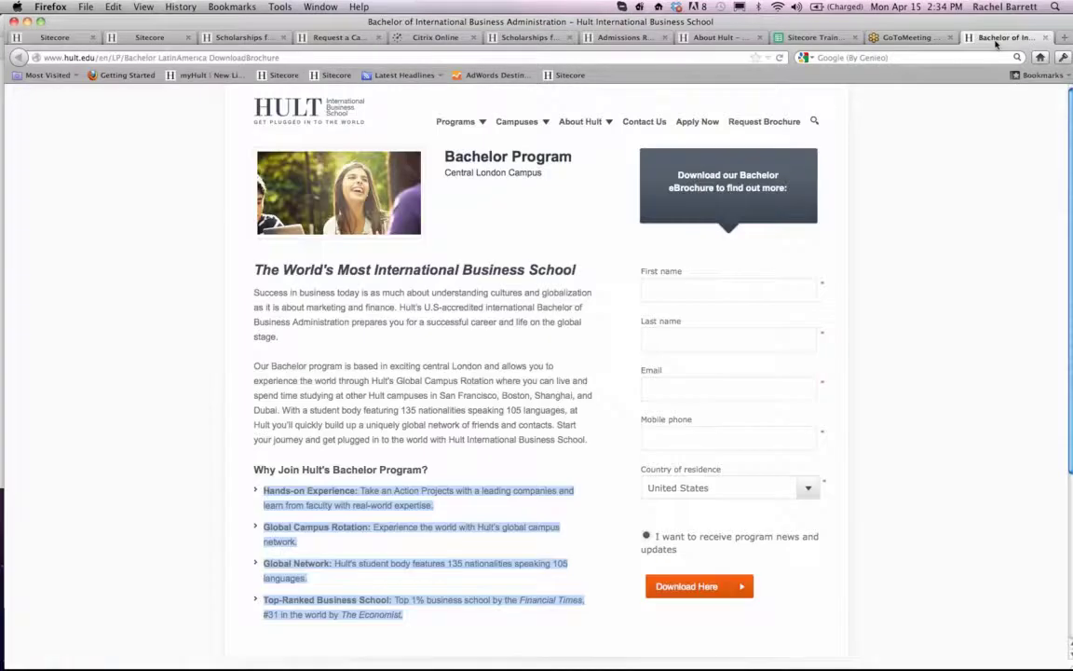
{"action": "left_click", "coordinate": [653, 290]}
{"action": "type", "text": "lkjlkjl"}
{"action": "left_click", "coordinate": [673, 341]}
{"action": "type", "text": "lkjljkl"}
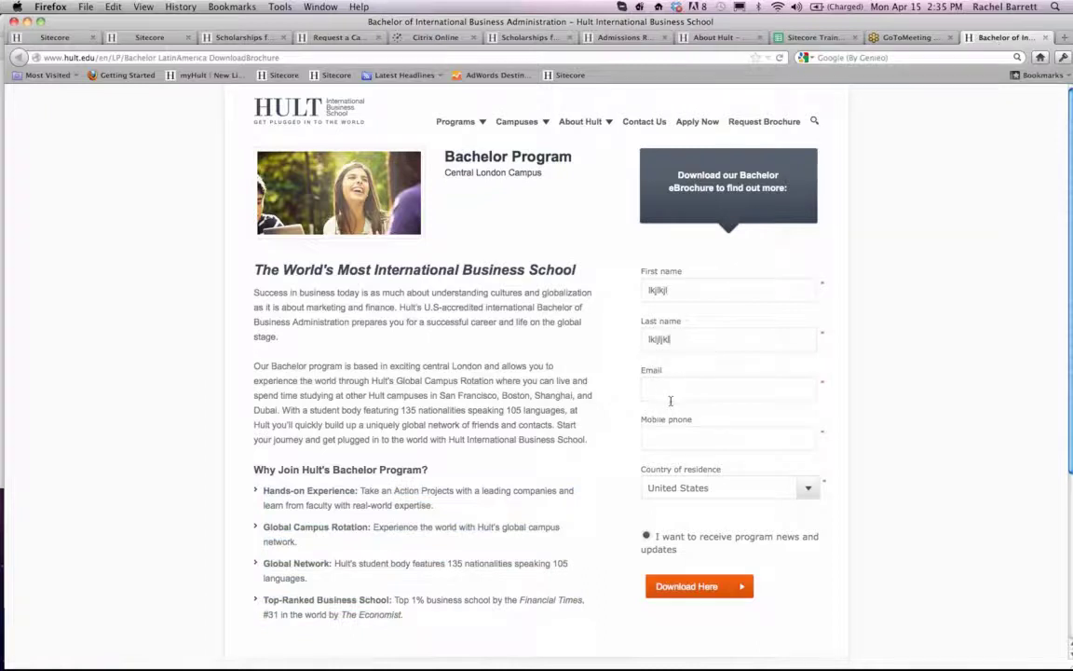
{"action": "left_click", "coordinate": [670, 399]}
{"action": "left_click", "coordinate": [669, 447]}
{"action": "type", "text": "8698798"}
{"action": "left_click", "coordinate": [677, 585]}
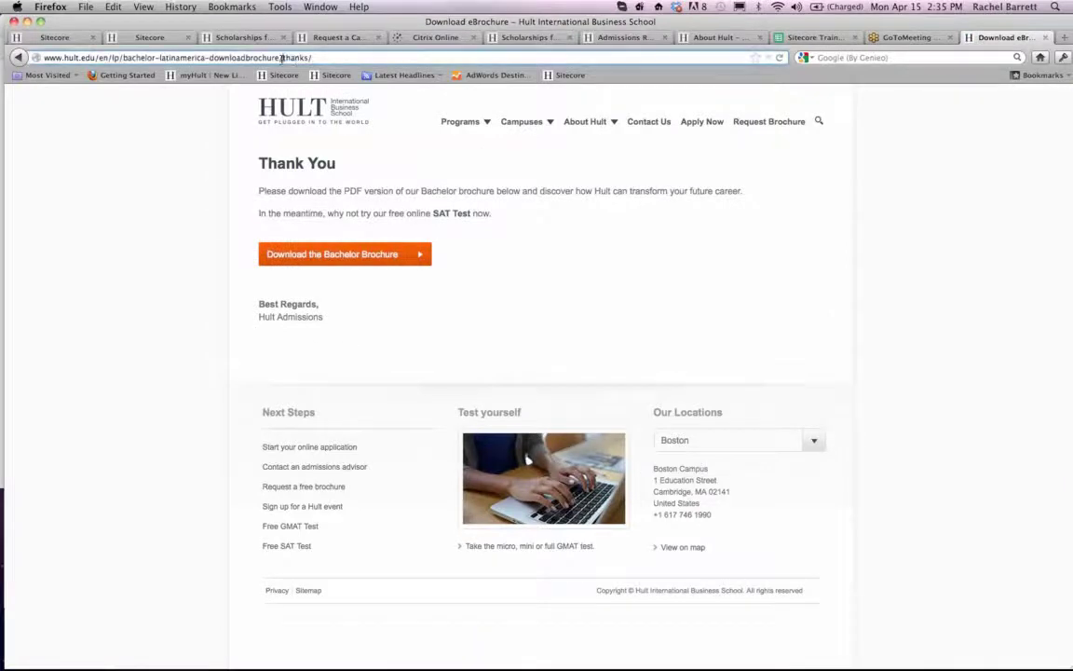
- Examine the "thanks/" ending of the thank-you page's address, and return to the Scholarships form in Sitecore
{"action": "left_click_drag", "start_coordinate": [282, 58], "coordinate": [322, 59]}
{"action": "left_click", "coordinate": [323, 58]}
{"action": "left_click", "coordinate": [64, 39]}
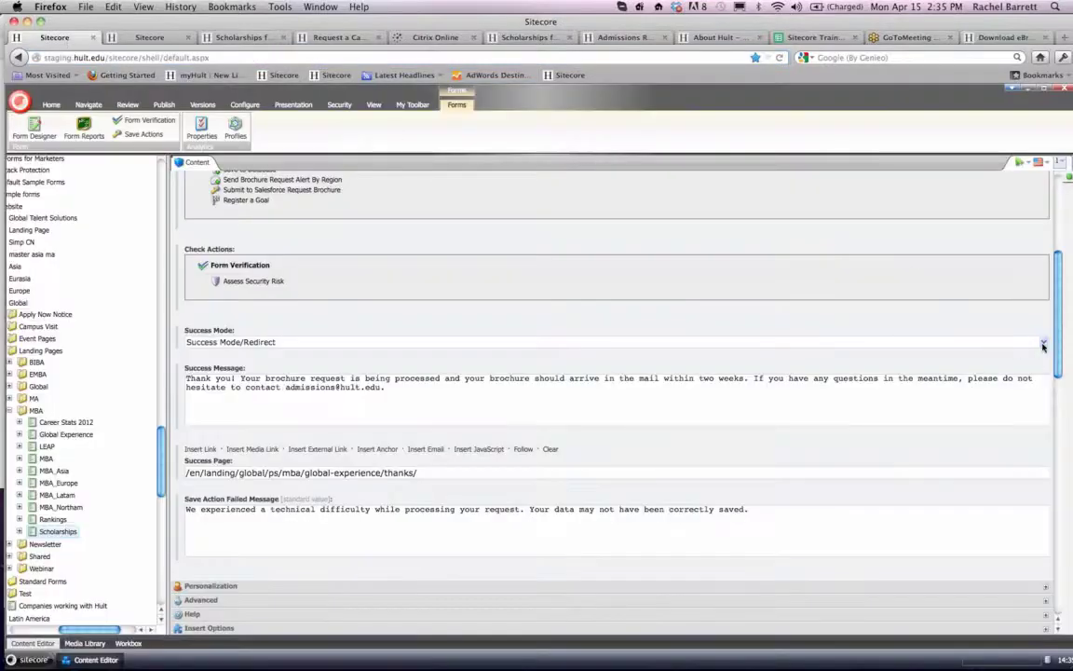
- Switch to the live Bachelor thank-you page, remove "thanks/" from its address and load the landing page to examine its brochure form
{"action": "left_click", "coordinate": [1044, 344]}
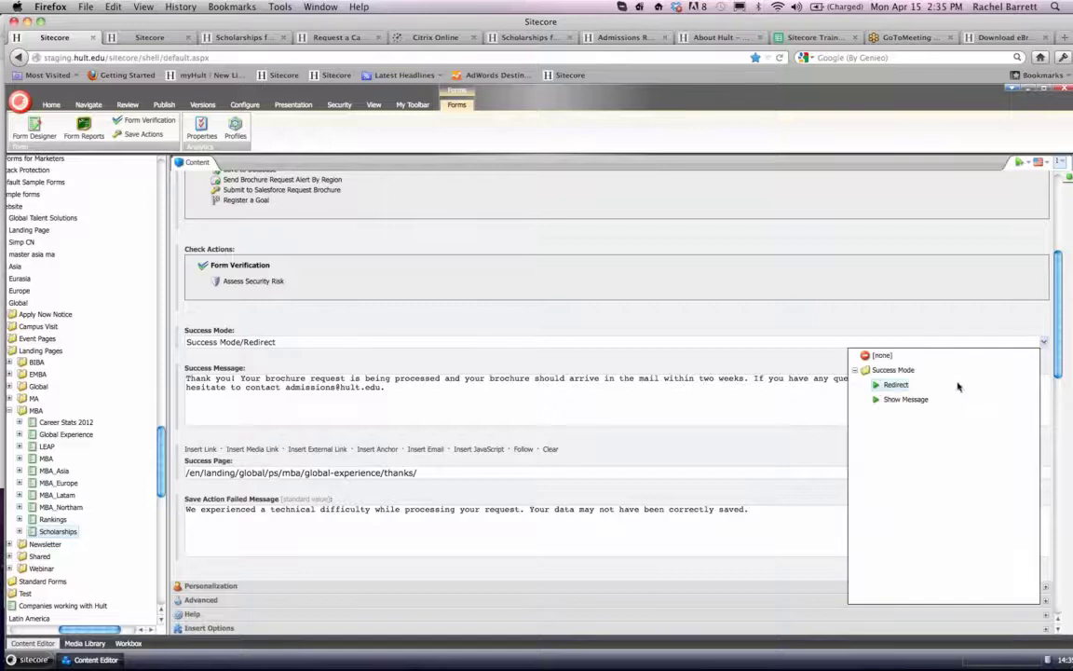
{"action": "left_click", "coordinate": [1000, 39]}
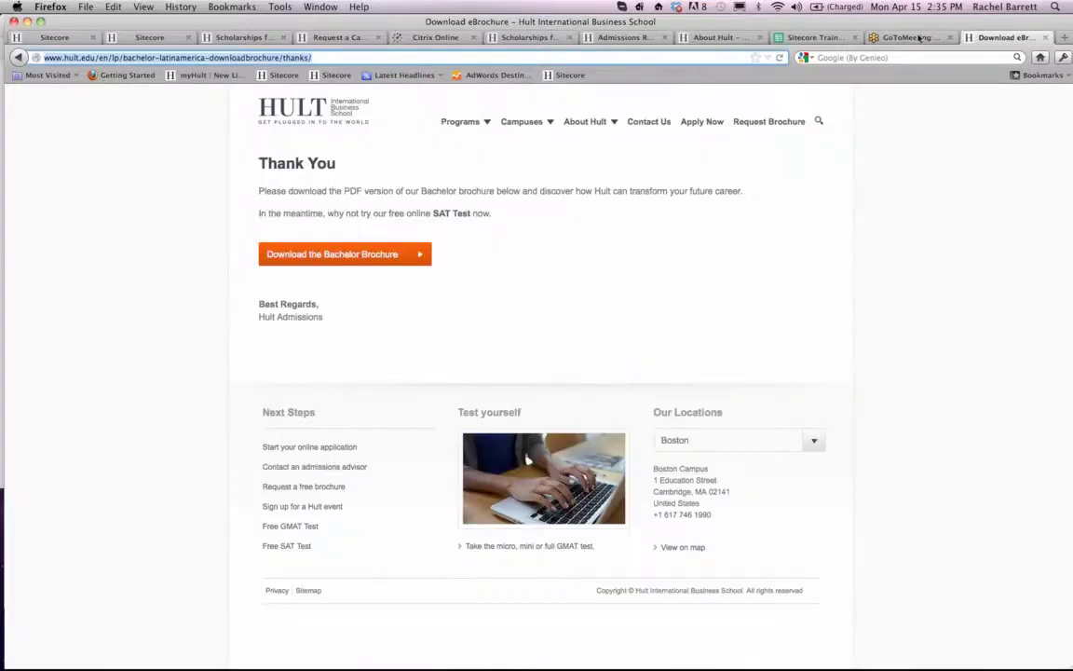
{"action": "double_click", "coordinate": [283, 58]}
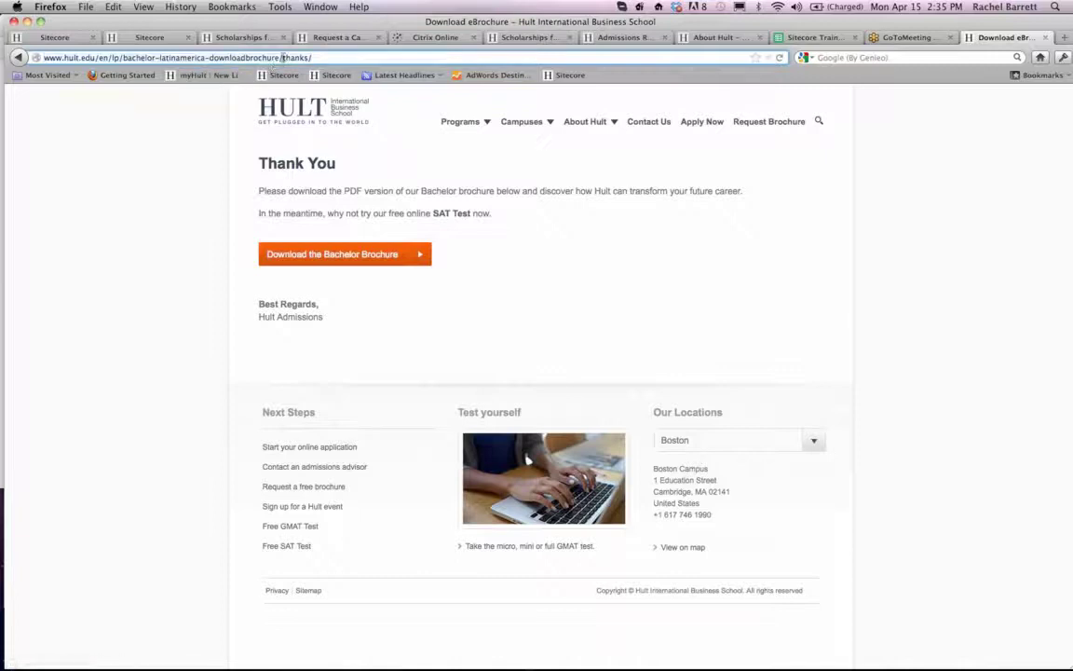
{"action": "key", "text": "BackSpace"}
{"action": "key", "text": "Return"}
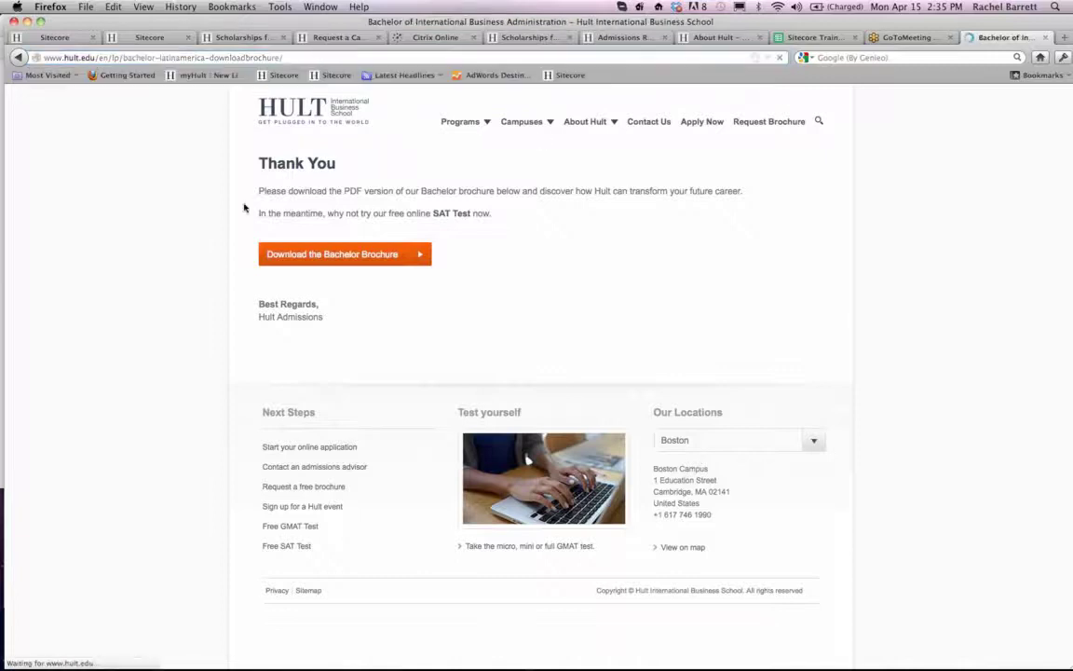
{"action": "scroll", "coordinate": [196, 280], "scroll_direction": "down", "scroll_amount": 2}
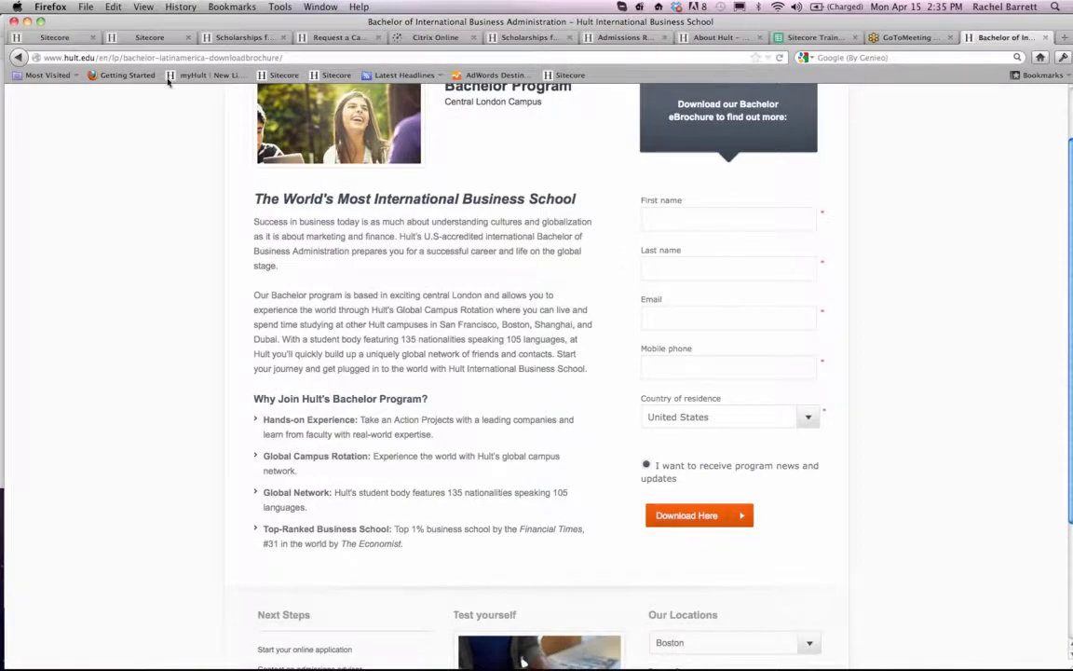
- Return to Sitecore, choose Redirect as the Scholarships form's success mode and select the whole success page path
{"action": "left_click", "coordinate": [51, 37]}
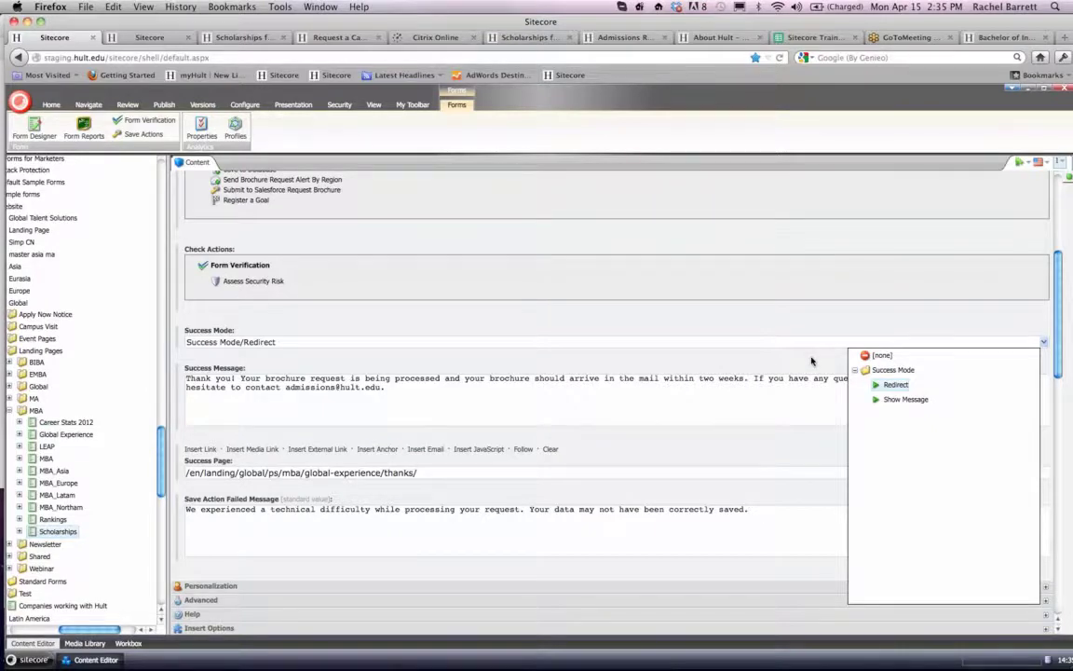
{"action": "left_click", "coordinate": [876, 384]}
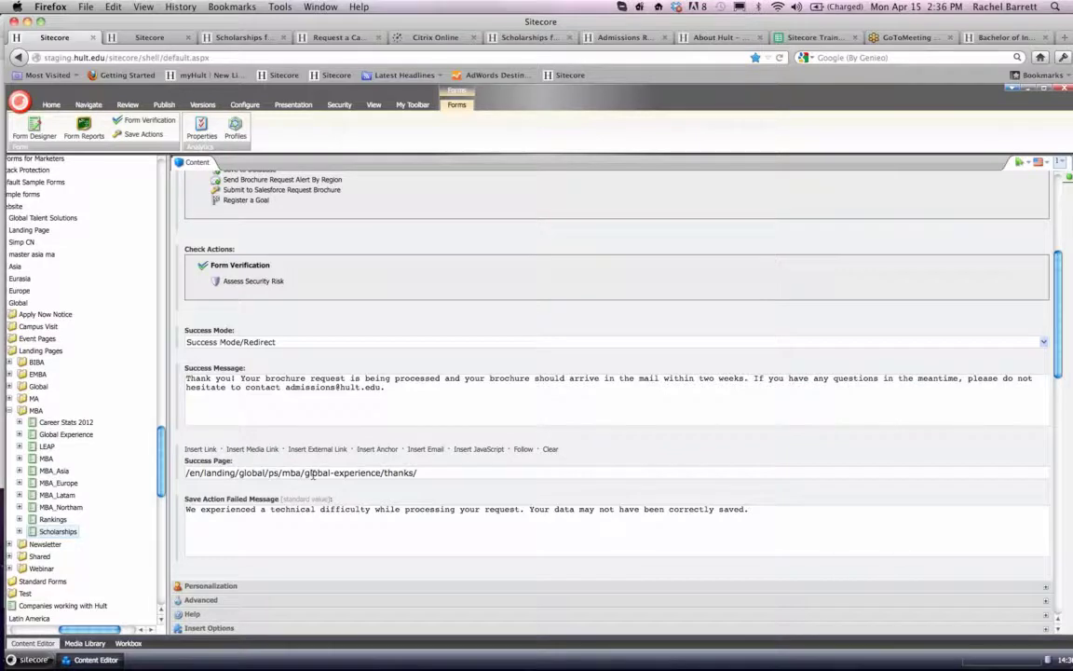
{"action": "left_click", "coordinate": [419, 472]}
{"action": "left_click_drag", "start_coordinate": [422, 472], "coordinate": [189, 473]}
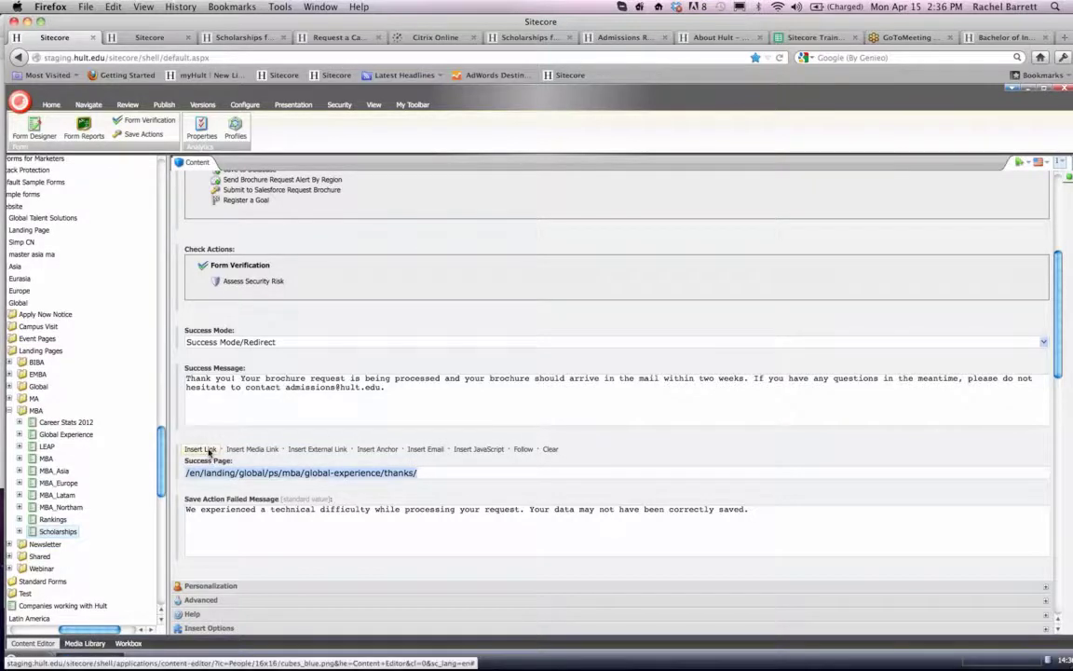
- Locate the MBA landing pages under PS in the content tree and expand Global Experience to reveal its Thanks page
{"action": "scroll", "coordinate": [106, 452], "scroll_direction": "up", "scroll_amount": 15}
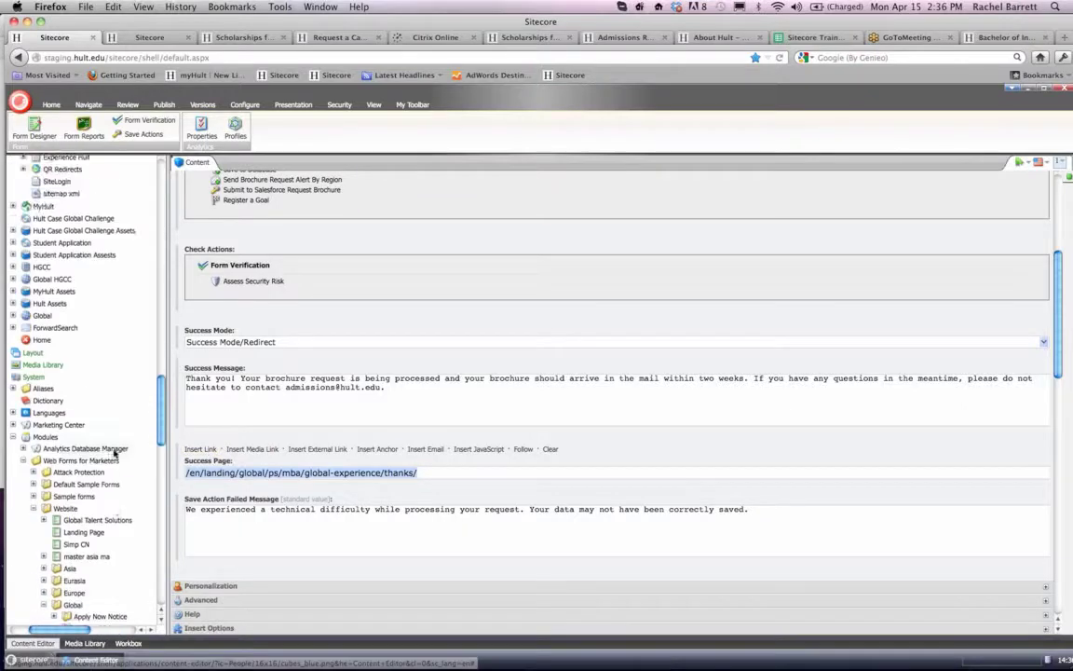
{"action": "scroll", "coordinate": [115, 454], "scroll_direction": "up", "scroll_amount": 5}
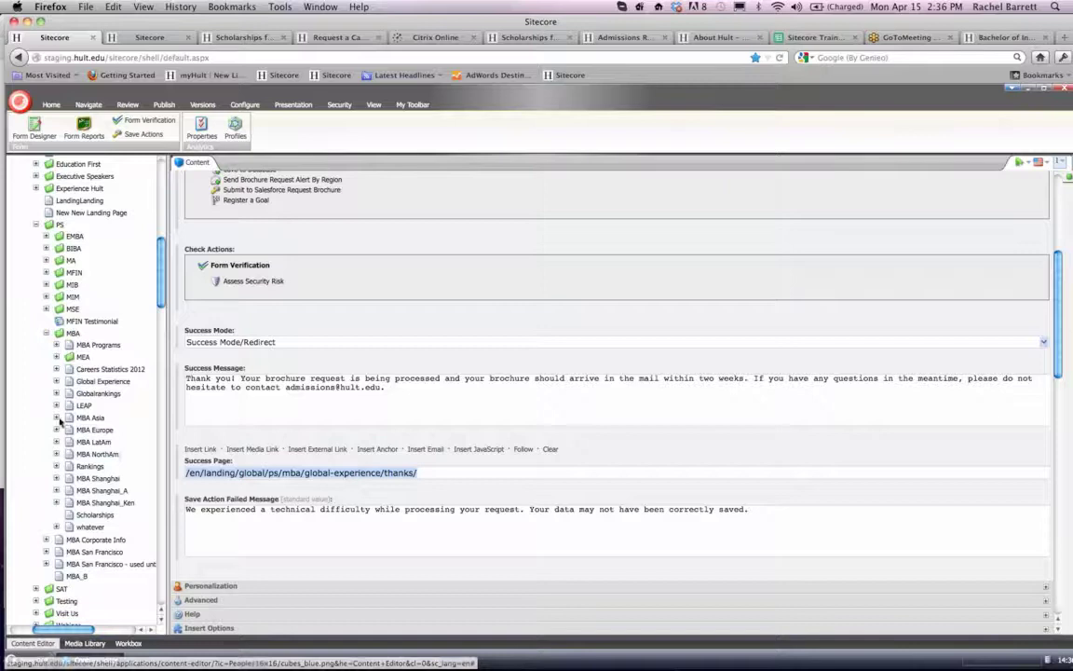
{"action": "left_click", "coordinate": [57, 381]}
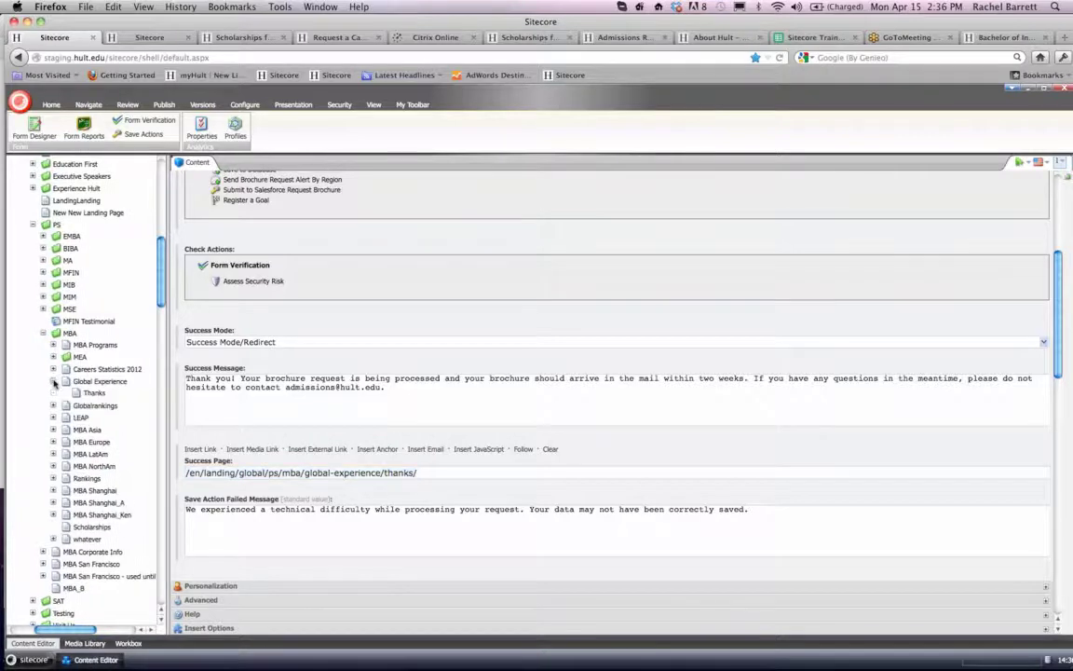
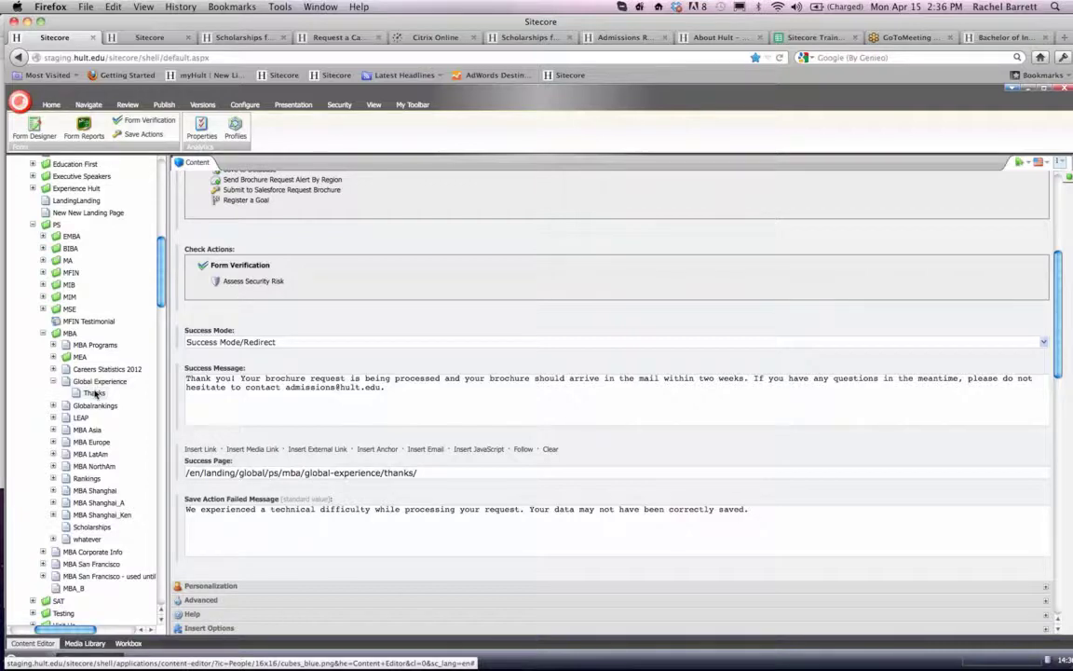
- Open the Thanks page under Global Experience, saving the Scholarships form's changes, and copy the page's item path
{"action": "left_click", "coordinate": [94, 392]}
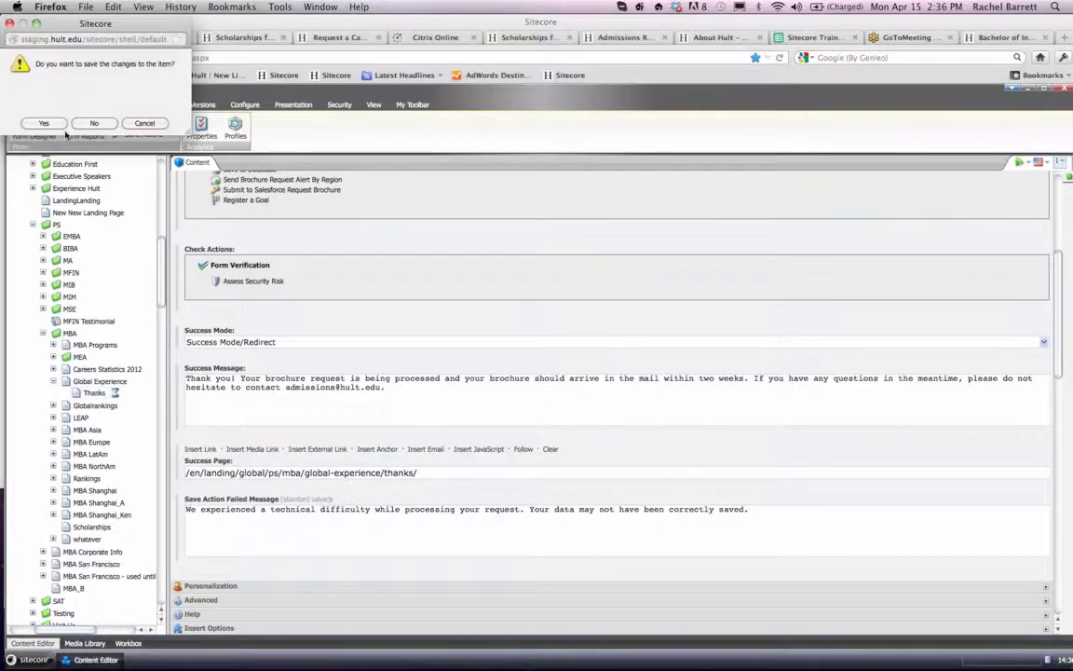
{"action": "left_click", "coordinate": [46, 124]}
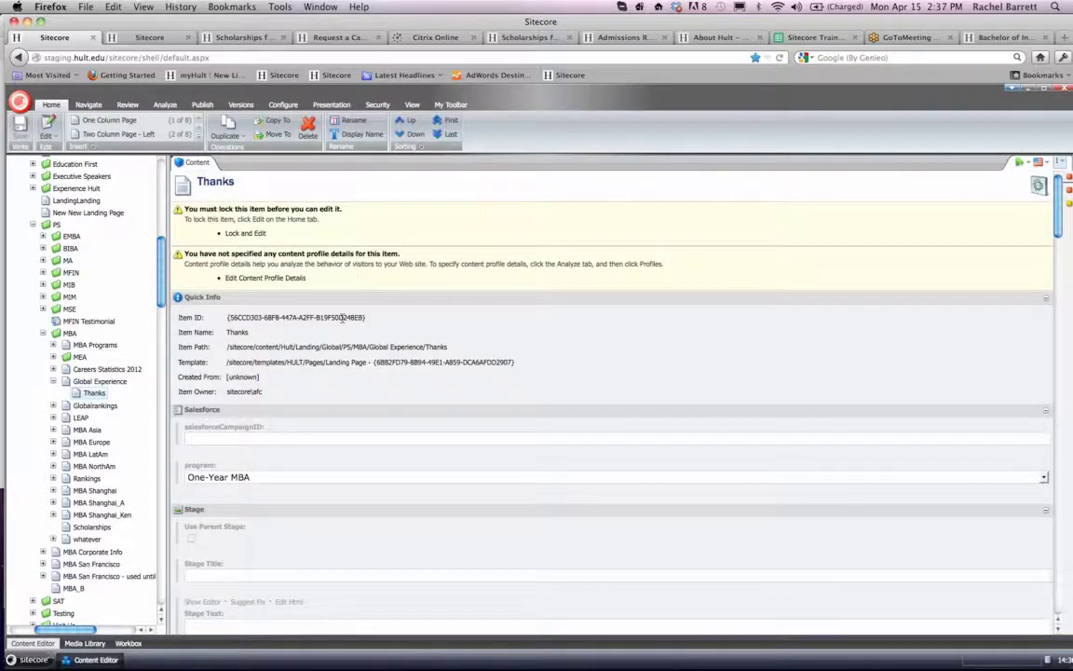
{"action": "triple_click", "coordinate": [395, 348]}
{"action": "key", "text": "super+c"}
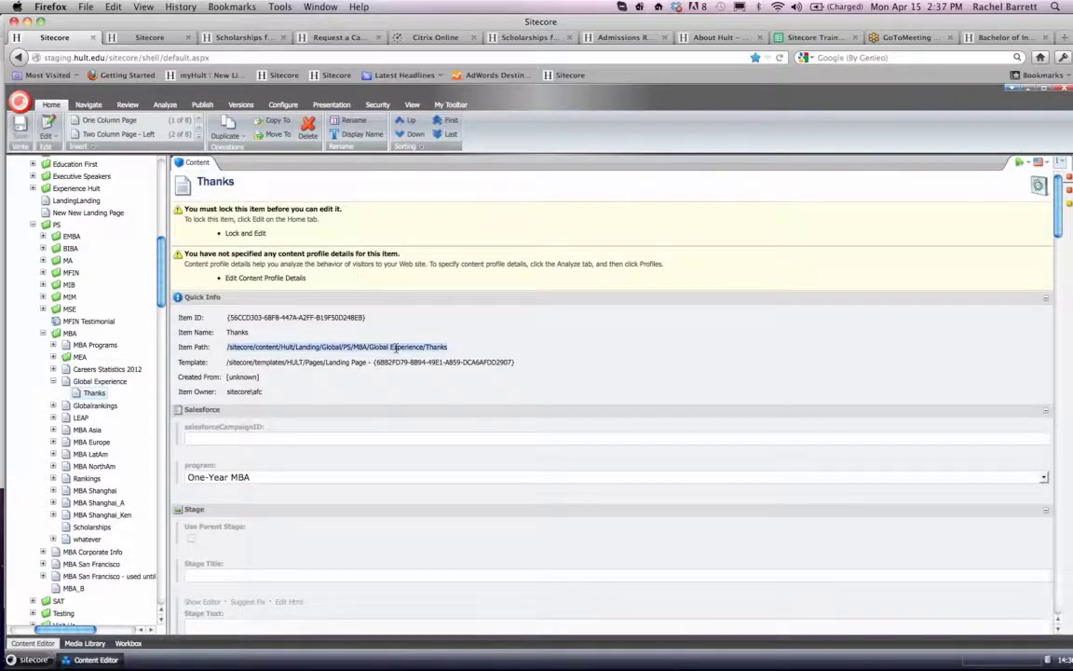
- Try to load the live thank-you page in a new browser tab using hult.edu/Global/PS/MBA/Global Experience/Thanks
{"action": "key", "text": "super+t"}
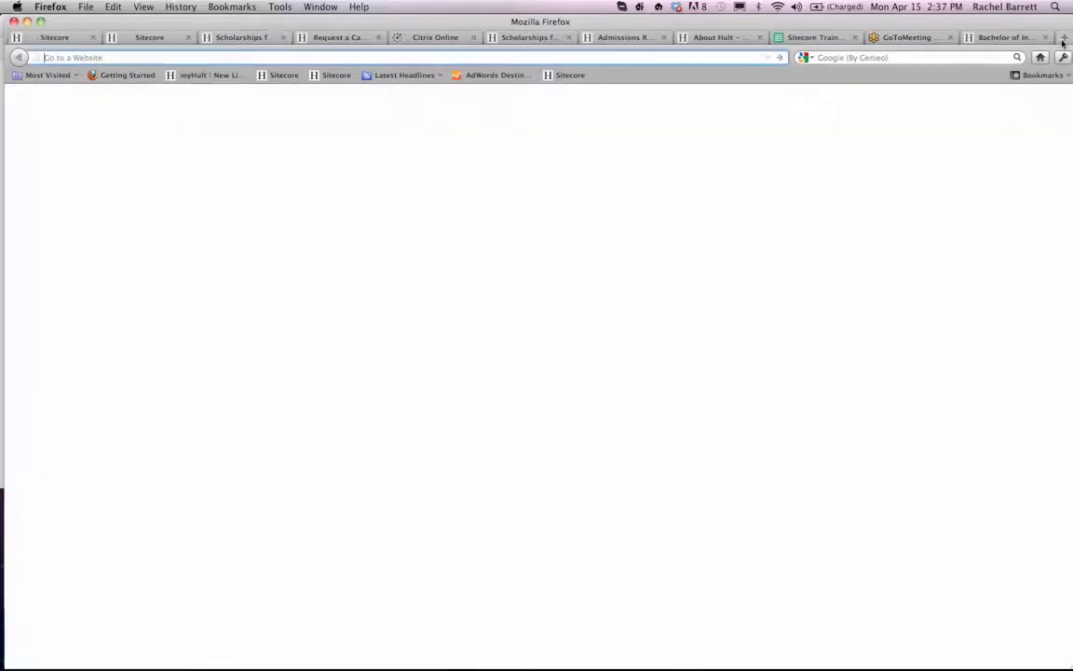
{"action": "type", "text": "hl"}
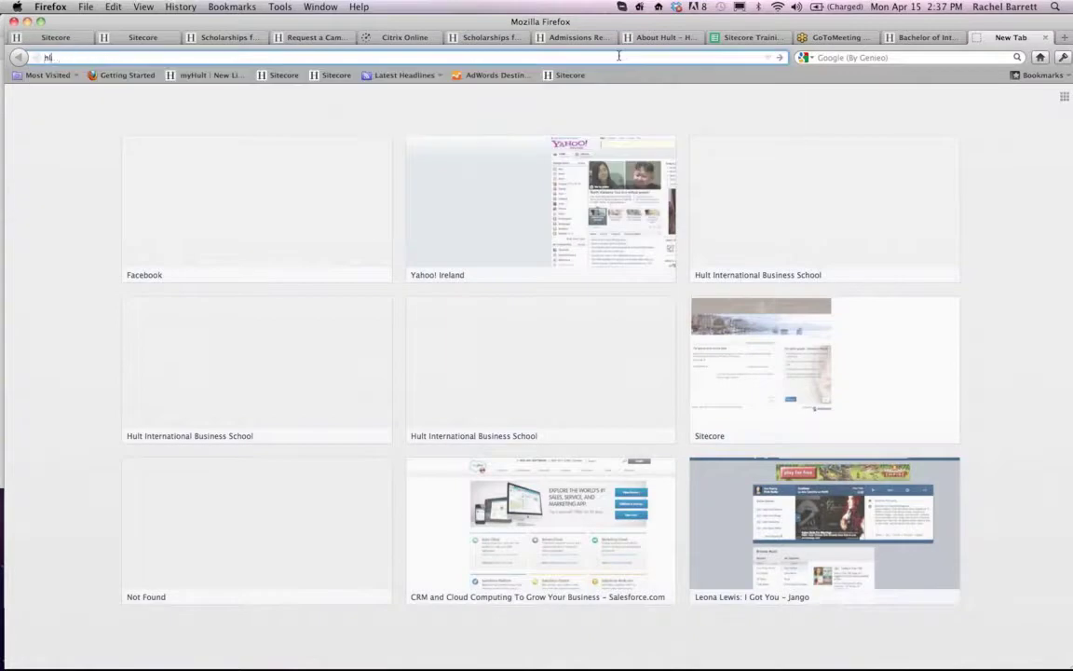
{"action": "type", "text": "utult.edu/"}
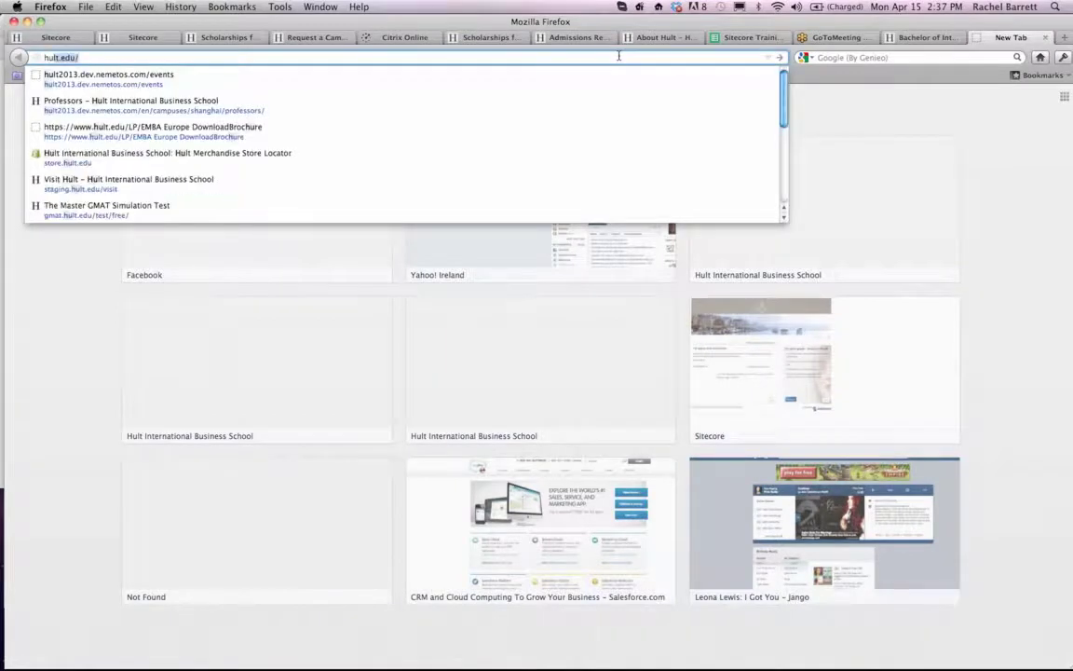
{"action": "key", "text": "Right"}
{"action": "key", "text": "super+v"}
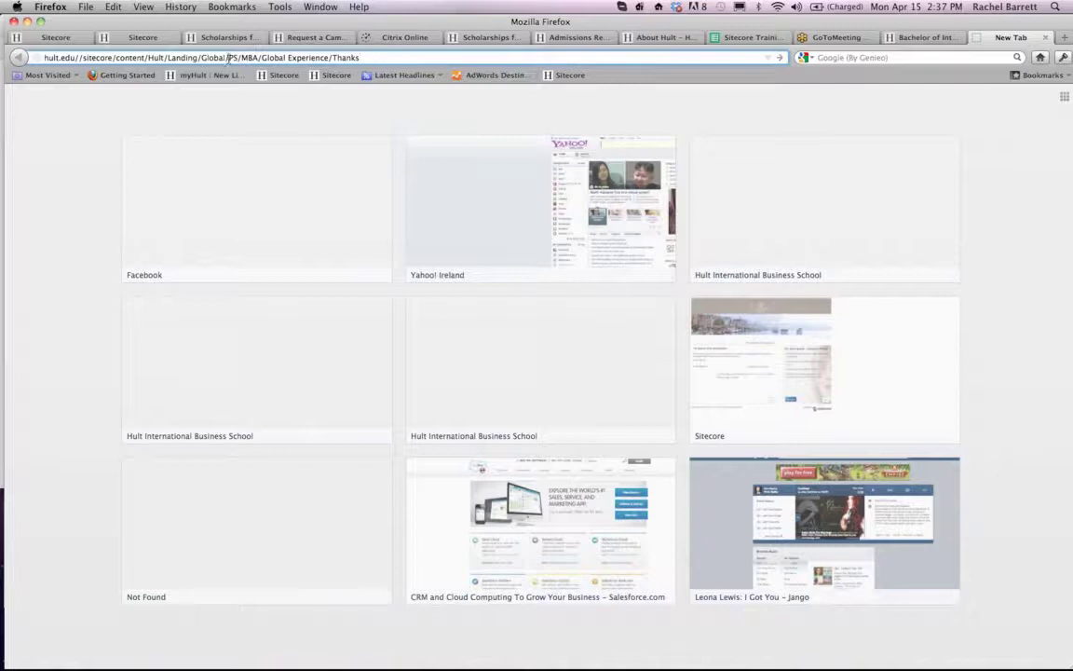
{"action": "left_click_drag", "start_coordinate": [228, 58], "coordinate": [76, 61]}
{"action": "key", "text": "super+c"}
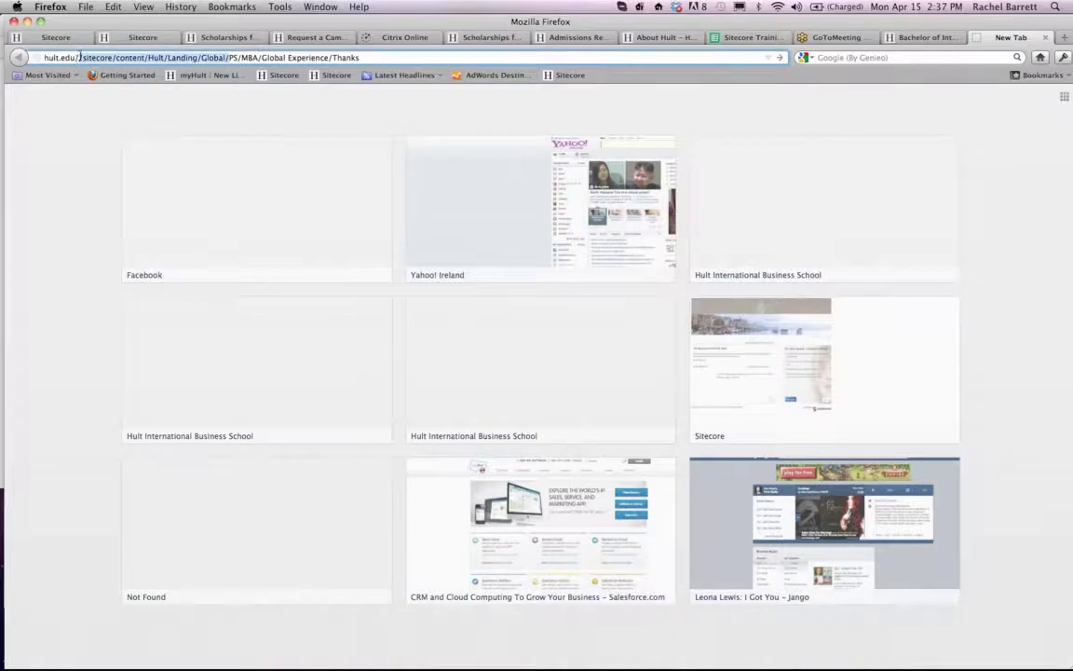
{"action": "key", "text": "BackSpace"}
{"action": "key", "text": "super+v"}
{"action": "left_click_drag", "start_coordinate": [198, 58], "coordinate": [82, 58]}
{"action": "key", "text": "BackSpace"}
{"action": "key", "text": "Return"}
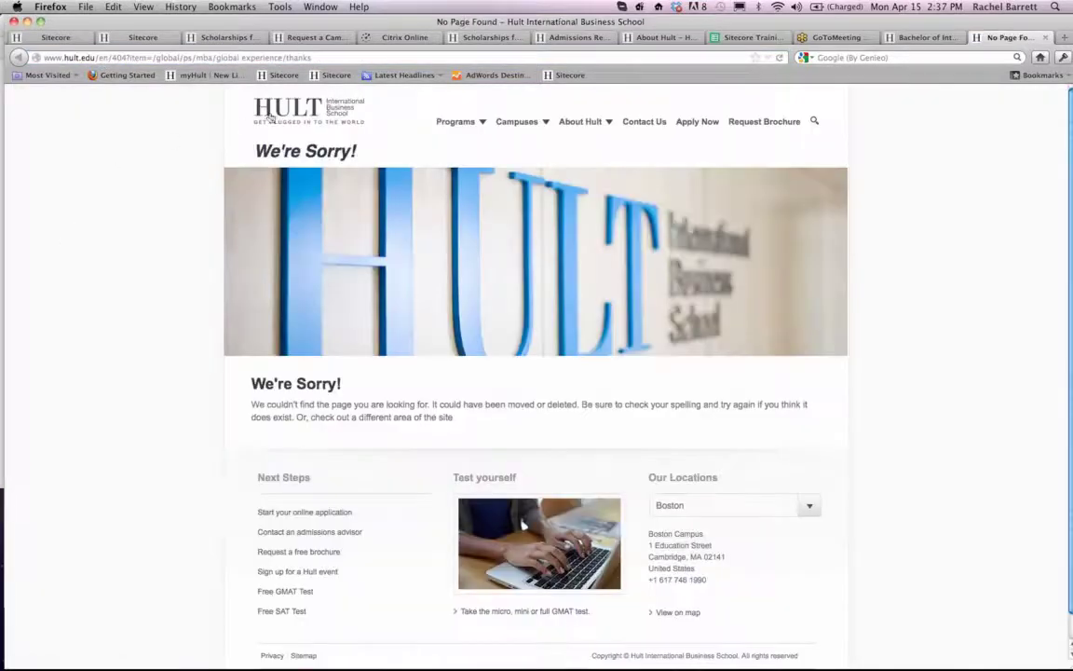
- Load hult.edu/Landing/Global/PS/MBA/Global Experience/Thanks, shortening the copied item path to start at Landing, to view the live thank-you page
{"action": "left_click", "coordinate": [186, 57]}
{"action": "type", "text": "hult"}
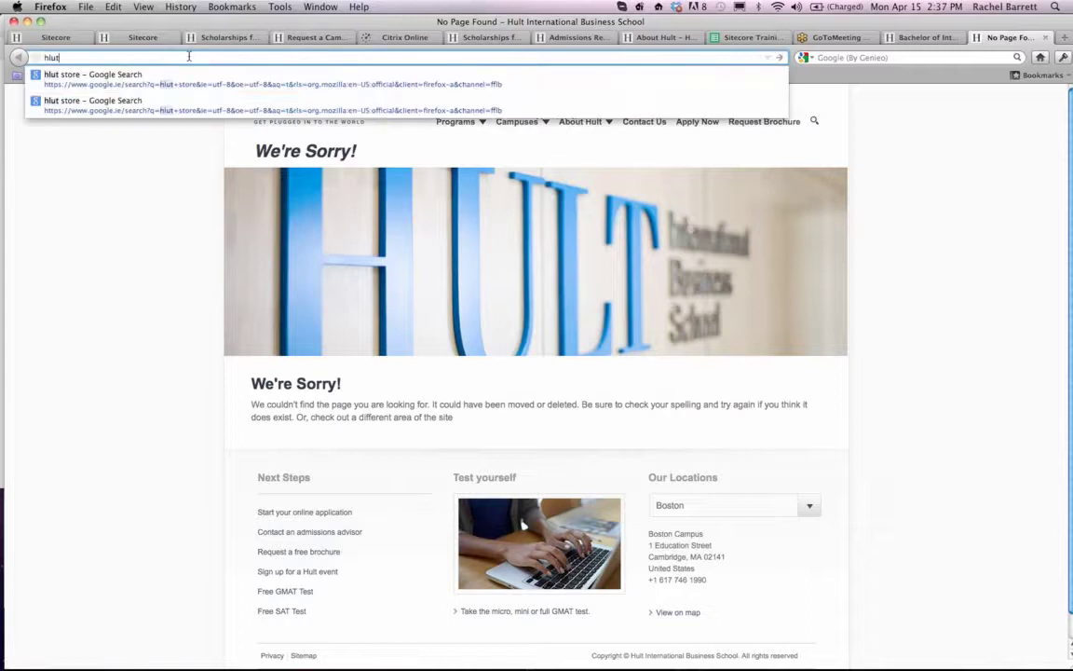
{"action": "type", "text": ".edu/"}
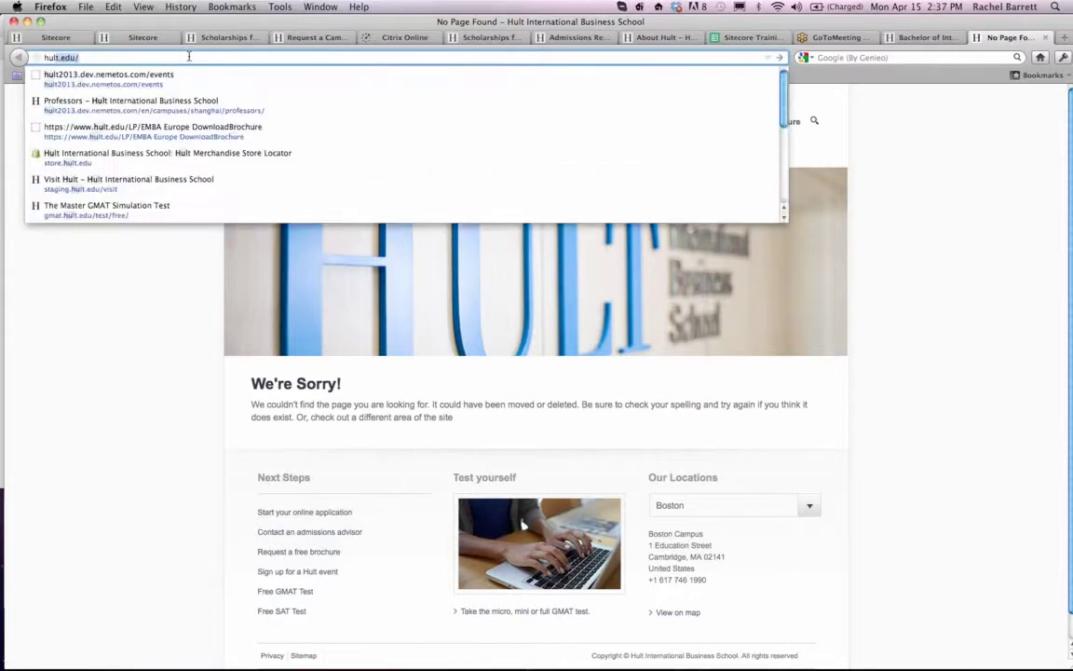
{"action": "type", "text": "/sitecore/content/Hult/Landing/Global/PS/MBA/Global Experience/Thanks"}
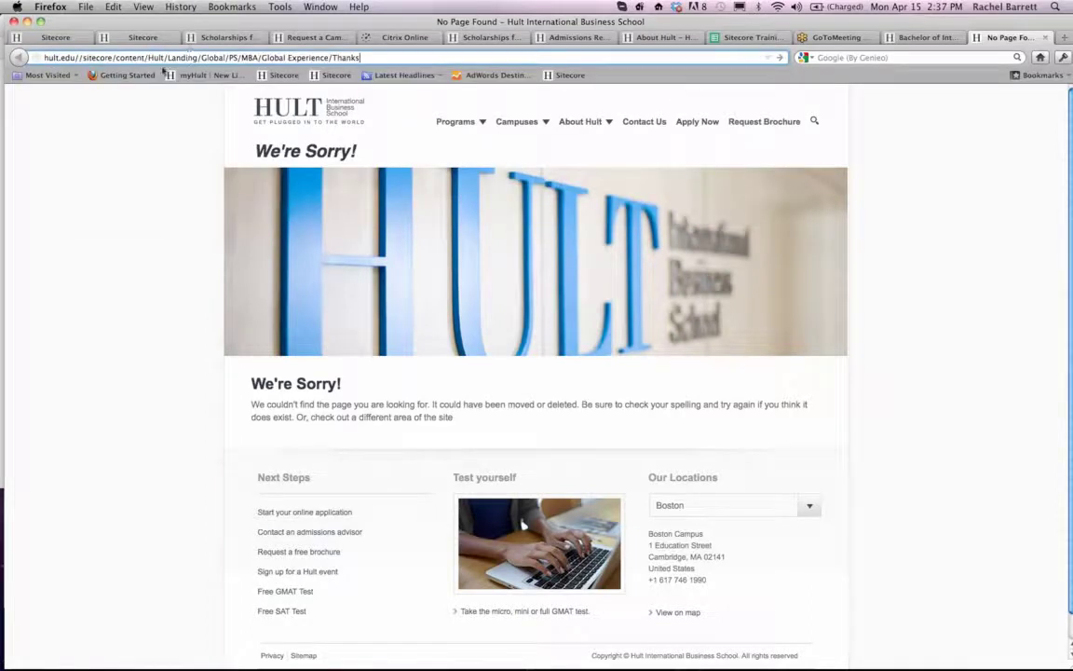
{"action": "left_click_drag", "start_coordinate": [167, 57], "coordinate": [79, 57]}
{"action": "key", "text": "BackSpace"}
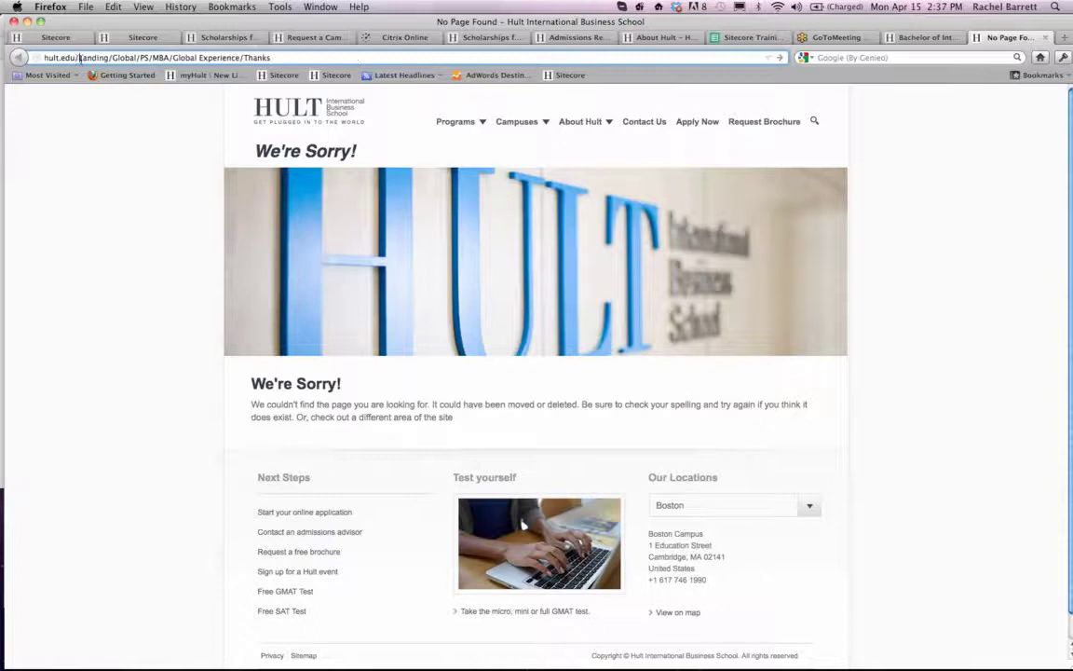
{"action": "key", "text": "Return"}
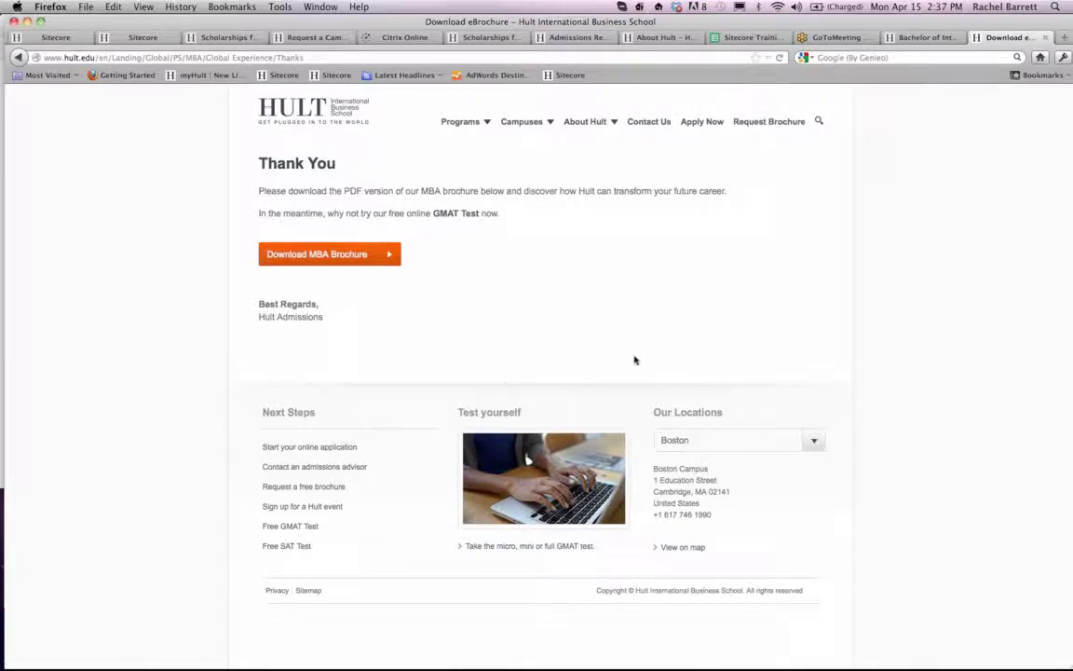
- Return to Sitecore and copy Global Experience's Thanks page into the Scholarships landing page under PS/MBA
{"action": "left_click", "coordinate": [53, 38]}
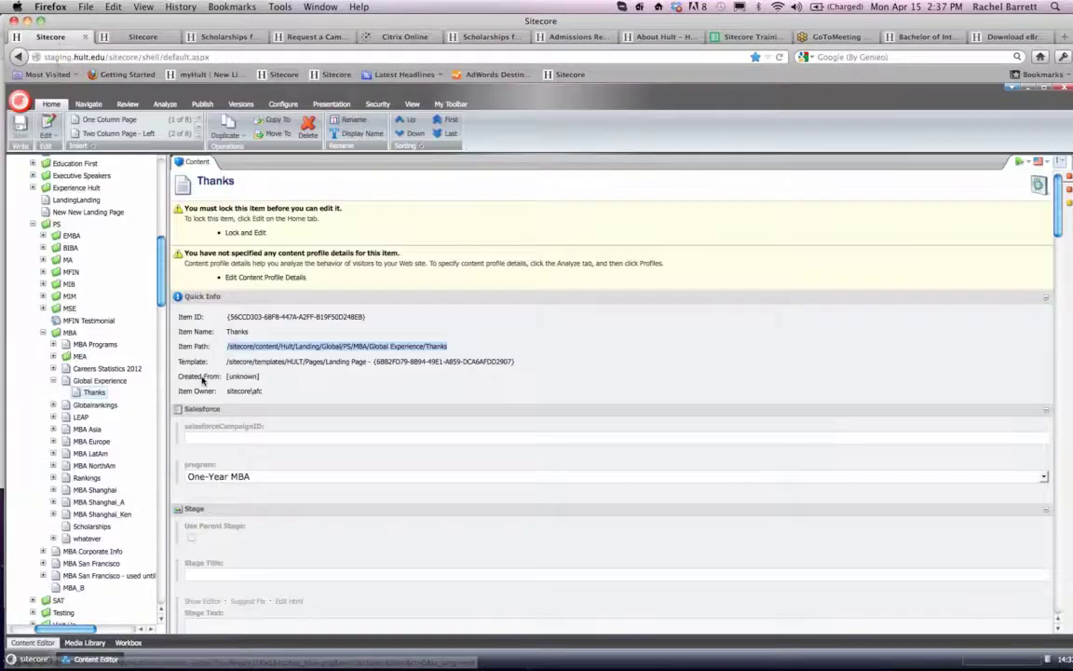
{"action": "left_click", "coordinate": [97, 396]}
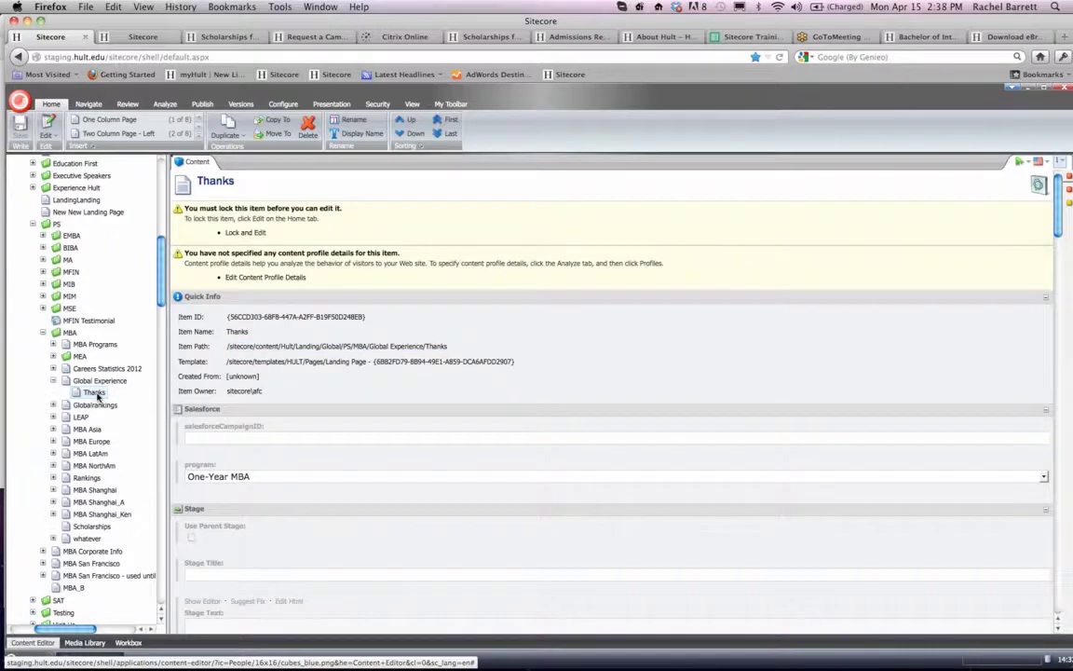
{"action": "right_click", "coordinate": [97, 396]}
{"action": "mouse_move", "coordinate": [126, 464]}
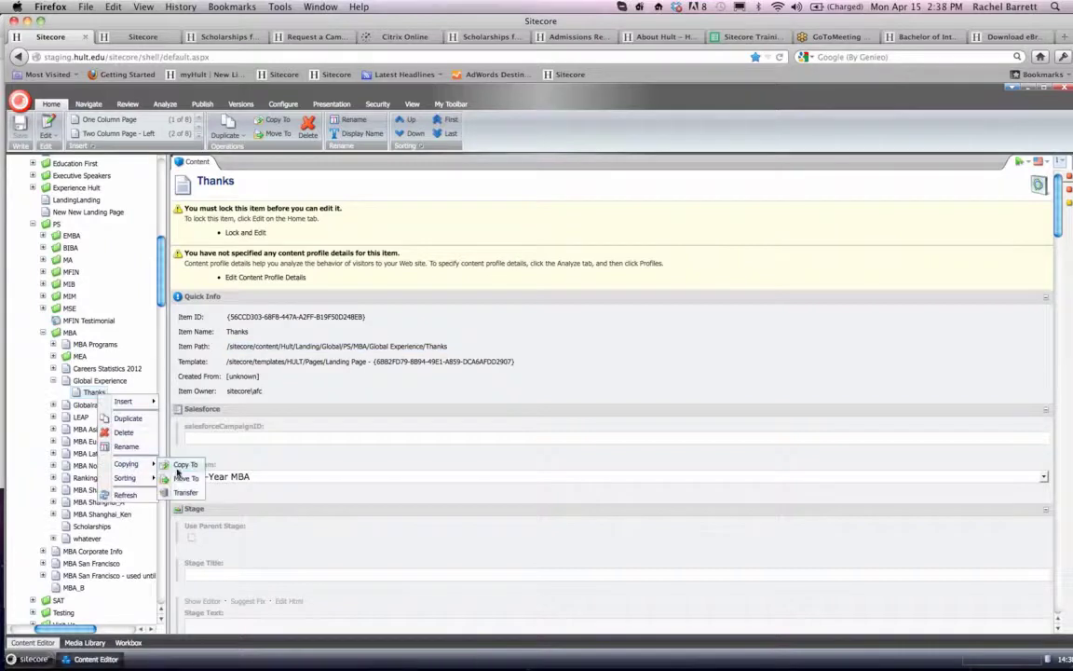
{"action": "left_click", "coordinate": [185, 464]}
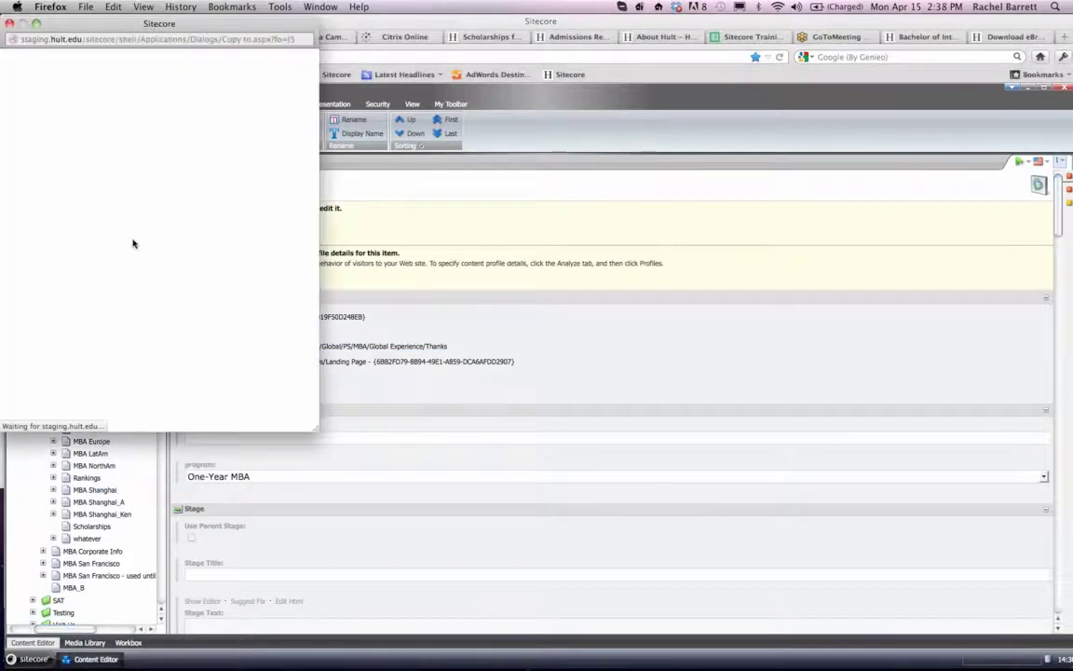
{"action": "scroll", "coordinate": [133, 243], "scroll_direction": "down", "scroll_amount": 10}
{"action": "scroll", "coordinate": [133, 244], "scroll_direction": "down", "scroll_amount": 7}
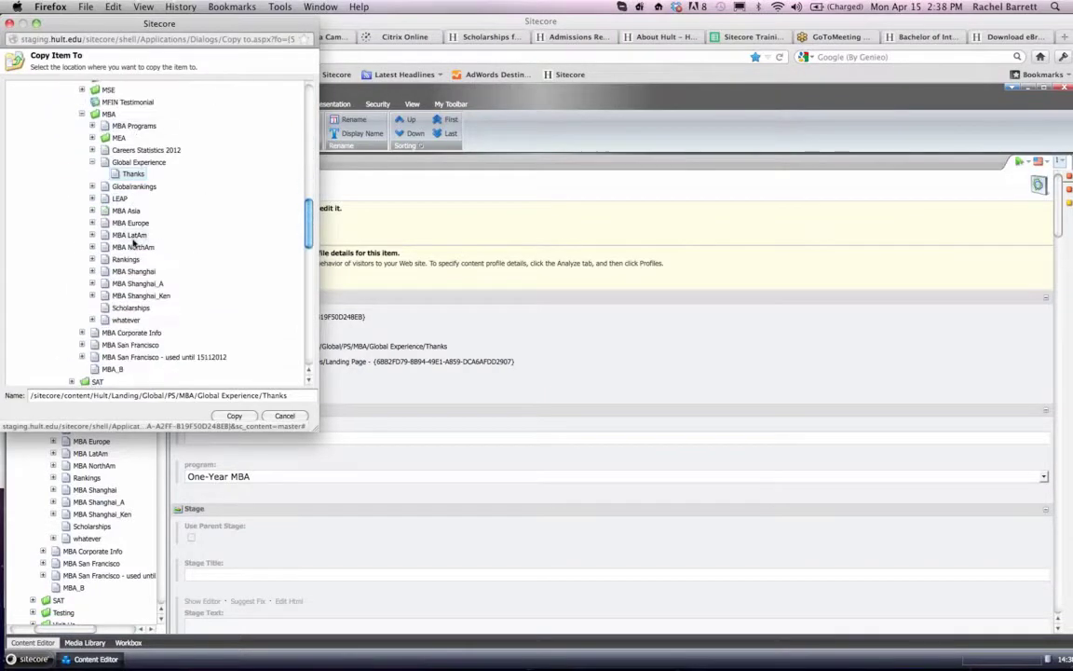
{"action": "left_click", "coordinate": [126, 308]}
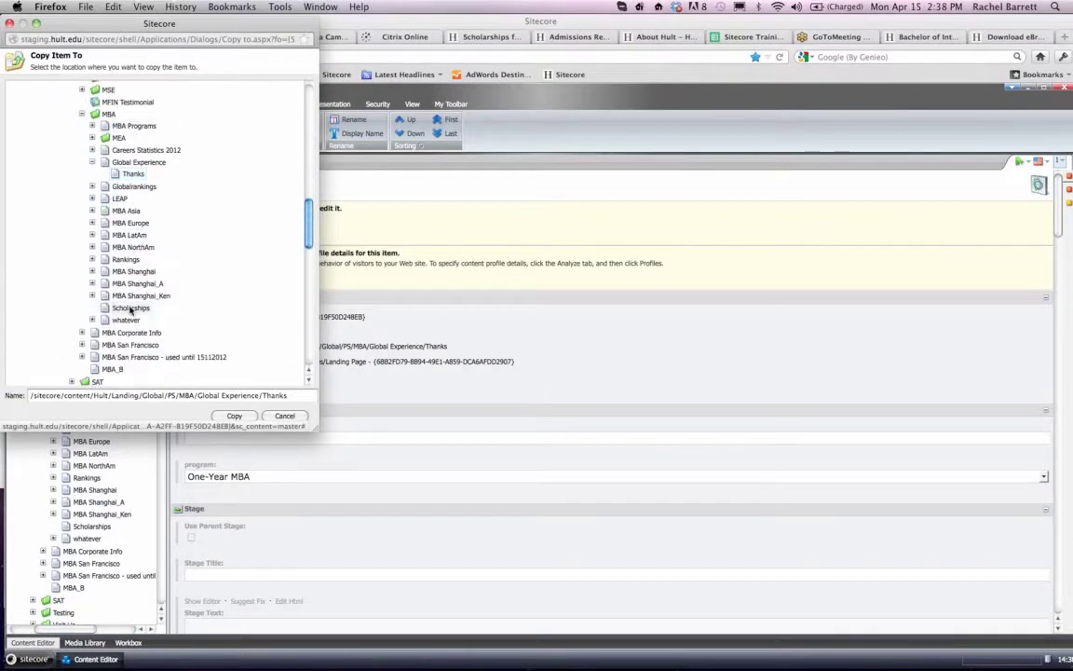
{"action": "left_click", "coordinate": [234, 416]}
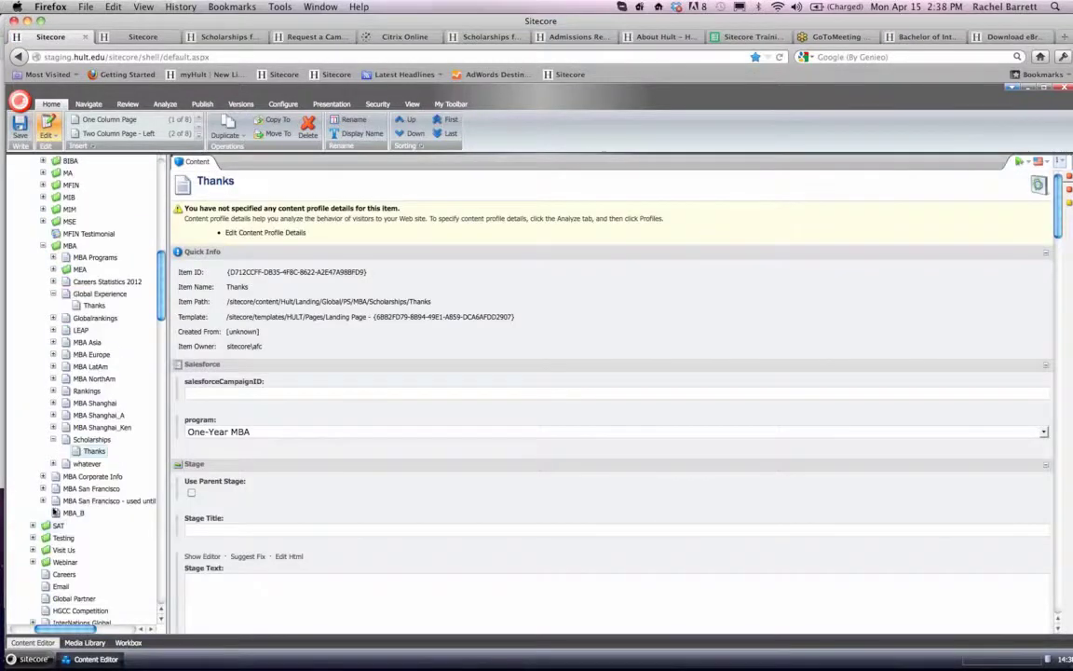
- Collapse the Scholarships landing page in the content tree and open the Scholarships web form under Global, Landing Pages, MBA
{"action": "left_click", "coordinate": [53, 439]}
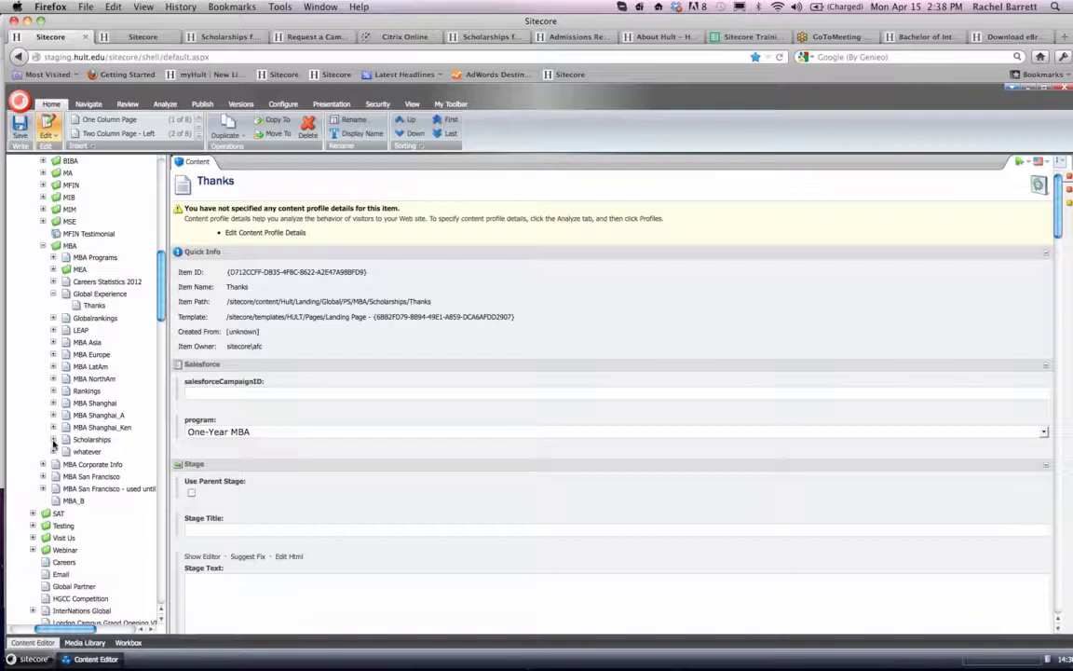
{"action": "scroll", "coordinate": [53, 443], "scroll_direction": "down", "scroll_amount": 10}
{"action": "scroll", "coordinate": [53, 443], "scroll_direction": "up", "scroll_amount": 10}
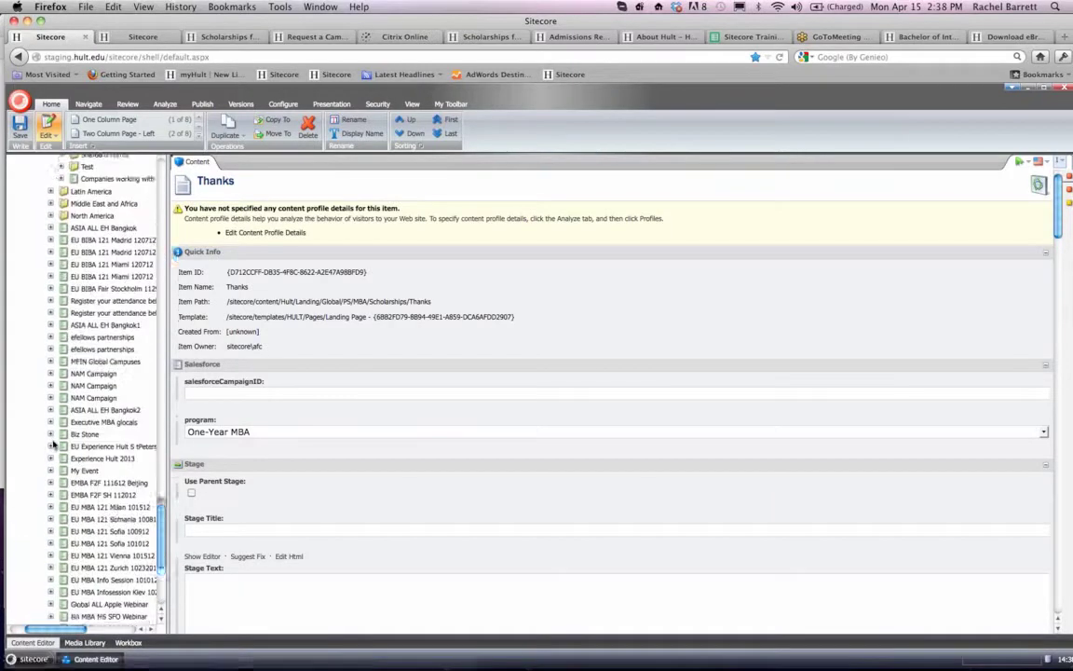
{"action": "scroll", "coordinate": [53, 444], "scroll_direction": "up", "scroll_amount": 5}
{"action": "scroll", "coordinate": [72, 456], "scroll_direction": "left", "scroll_amount": 2}
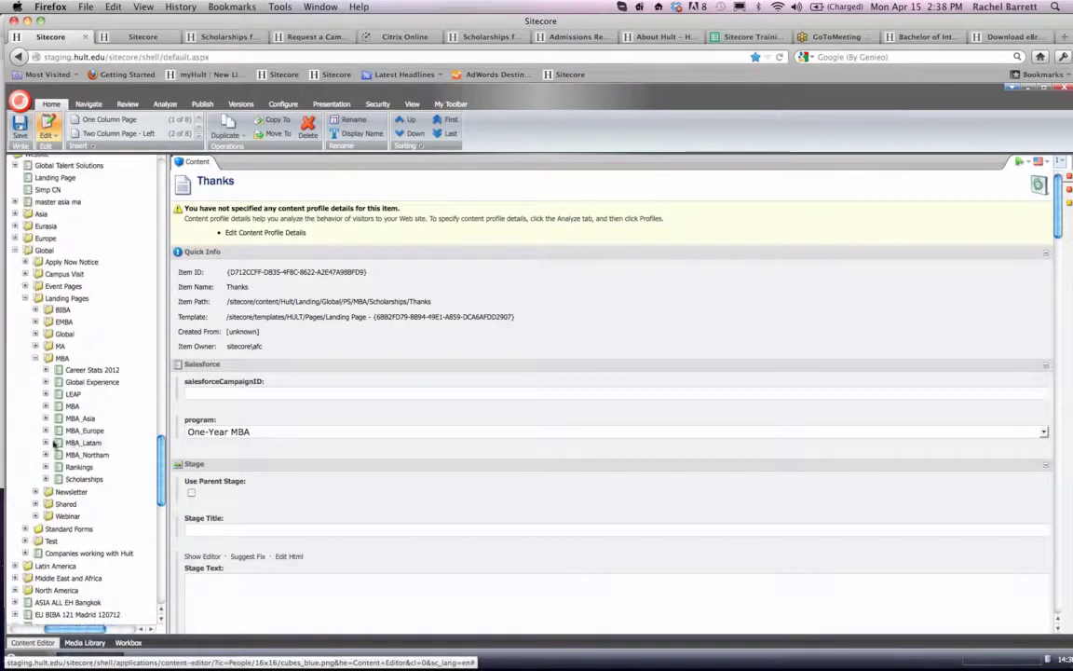
{"action": "left_click", "coordinate": [80, 480]}
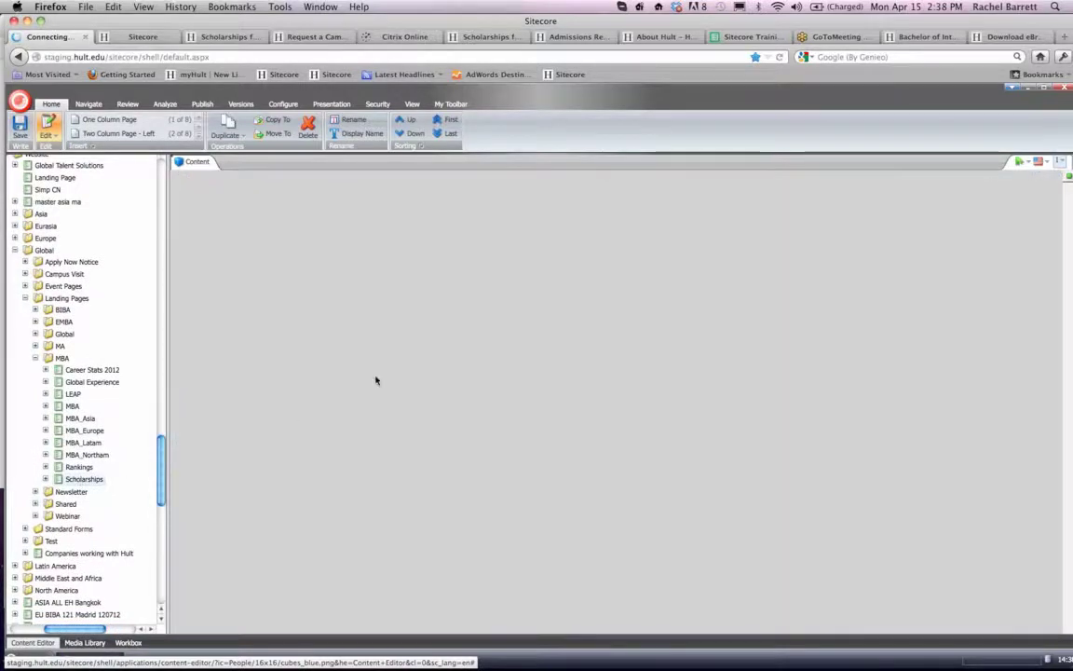
- Set the form's Success Page to an internal link to the Thanks page under PS/MBA/Scholarships
{"action": "scroll", "coordinate": [375, 379], "scroll_direction": "down", "scroll_amount": 8}
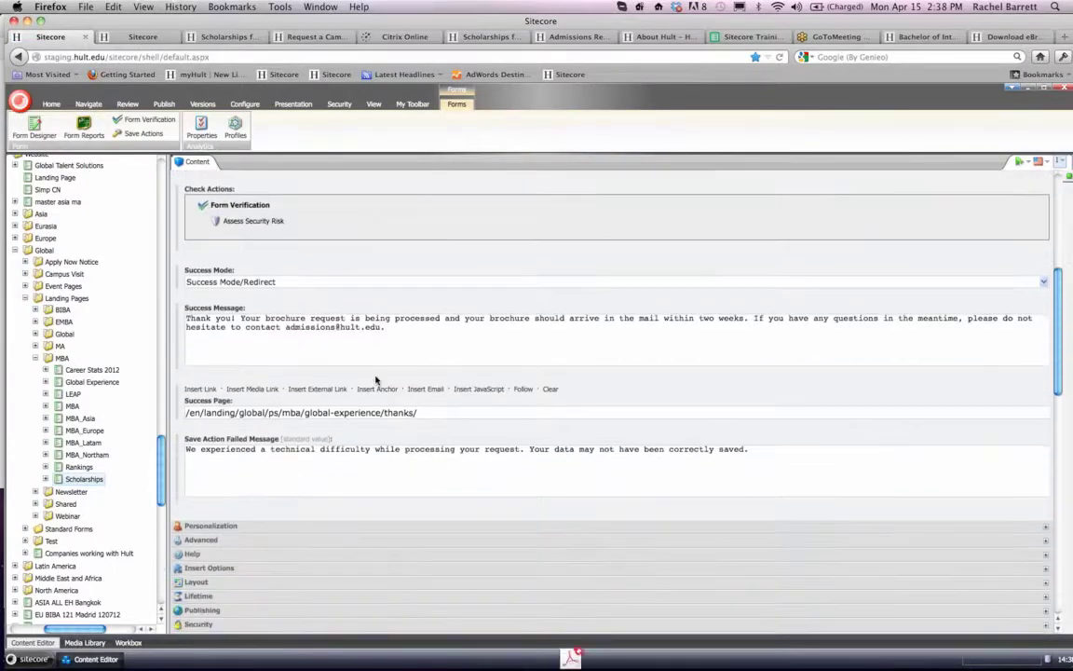
{"action": "scroll", "coordinate": [376, 379], "scroll_direction": "down", "scroll_amount": 1}
{"action": "scroll", "coordinate": [376, 376], "scroll_direction": "down", "scroll_amount": 2}
{"action": "scroll", "coordinate": [377, 378], "scroll_direction": "up", "scroll_amount": 6}
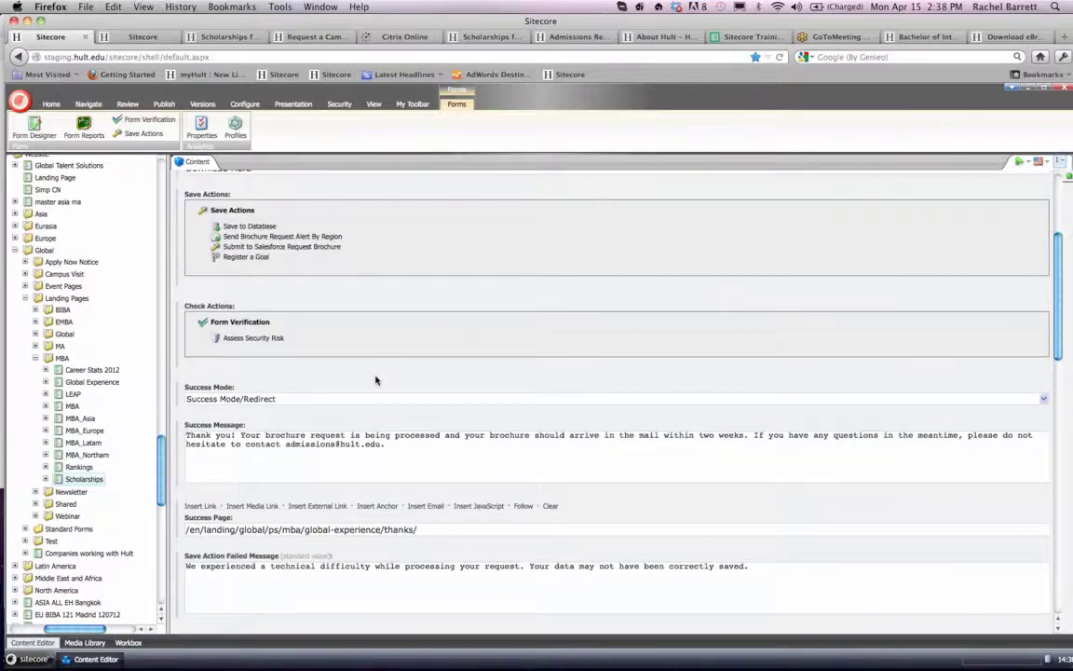
{"action": "scroll", "coordinate": [375, 380], "scroll_direction": "down", "scroll_amount": 5}
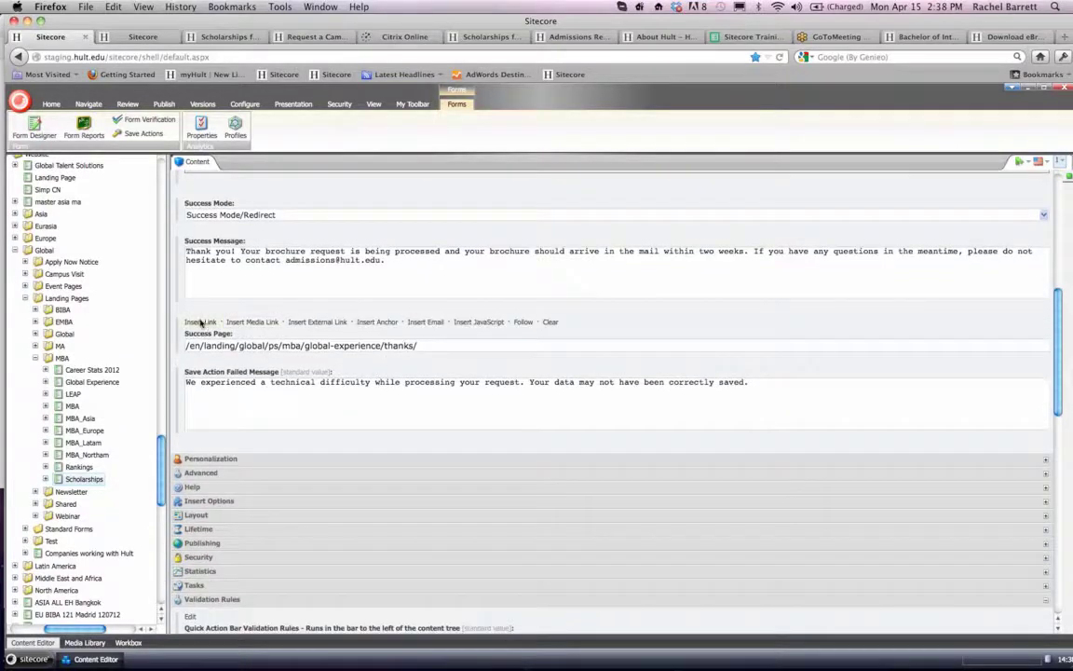
{"action": "left_click", "coordinate": [200, 323]}
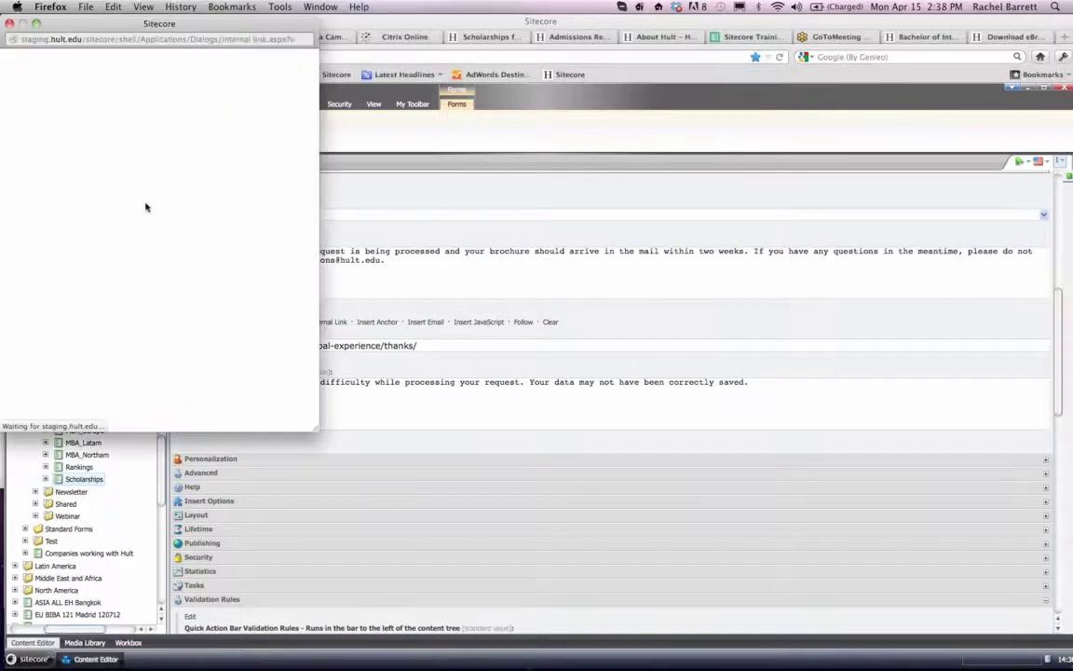
{"action": "scroll", "coordinate": [90, 189], "scroll_direction": "down", "scroll_amount": 15}
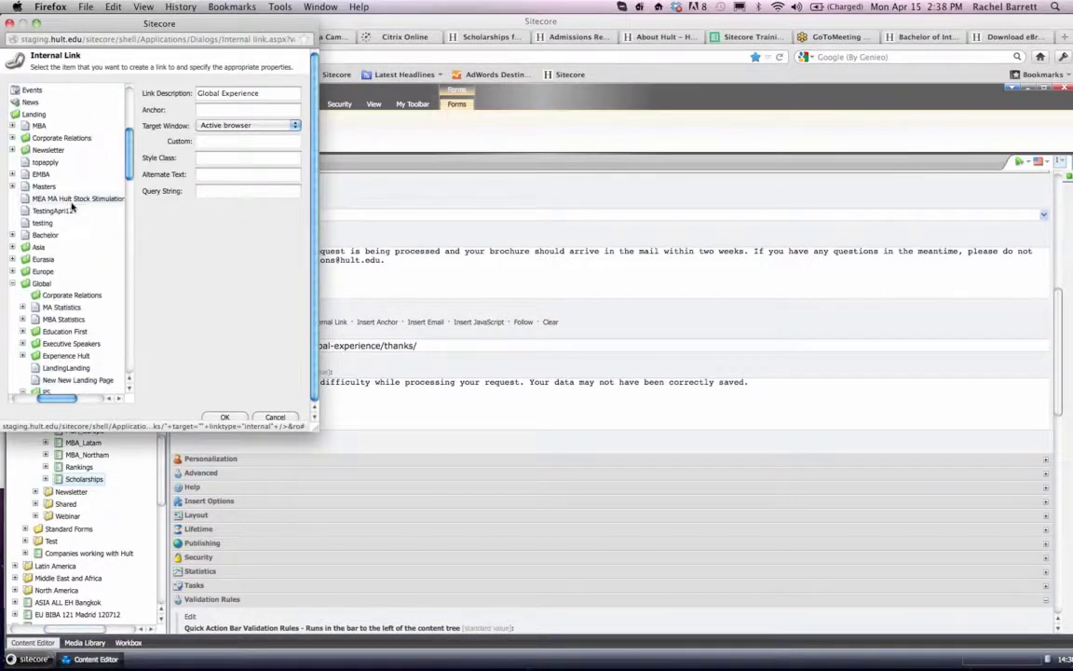
{"action": "scroll", "coordinate": [71, 206], "scroll_direction": "down", "scroll_amount": 5}
{"action": "scroll", "coordinate": [93, 280], "scroll_direction": "right", "scroll_amount": 2}
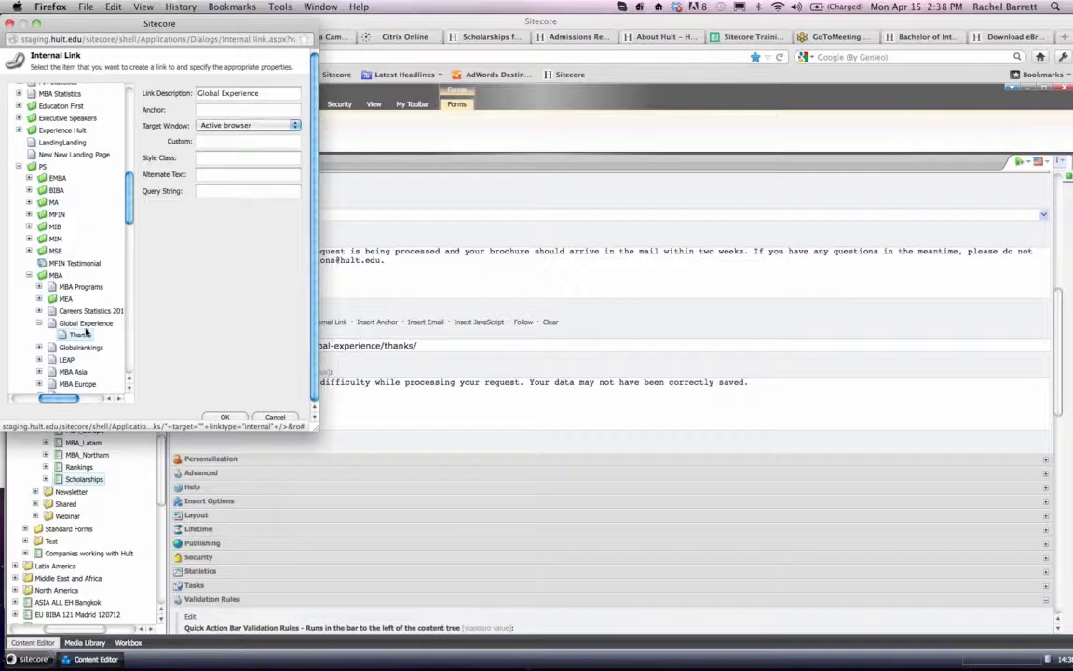
{"action": "scroll", "coordinate": [95, 325], "scroll_direction": "down", "scroll_amount": 10}
{"action": "scroll", "coordinate": [95, 325], "scroll_direction": "right", "scroll_amount": 1}
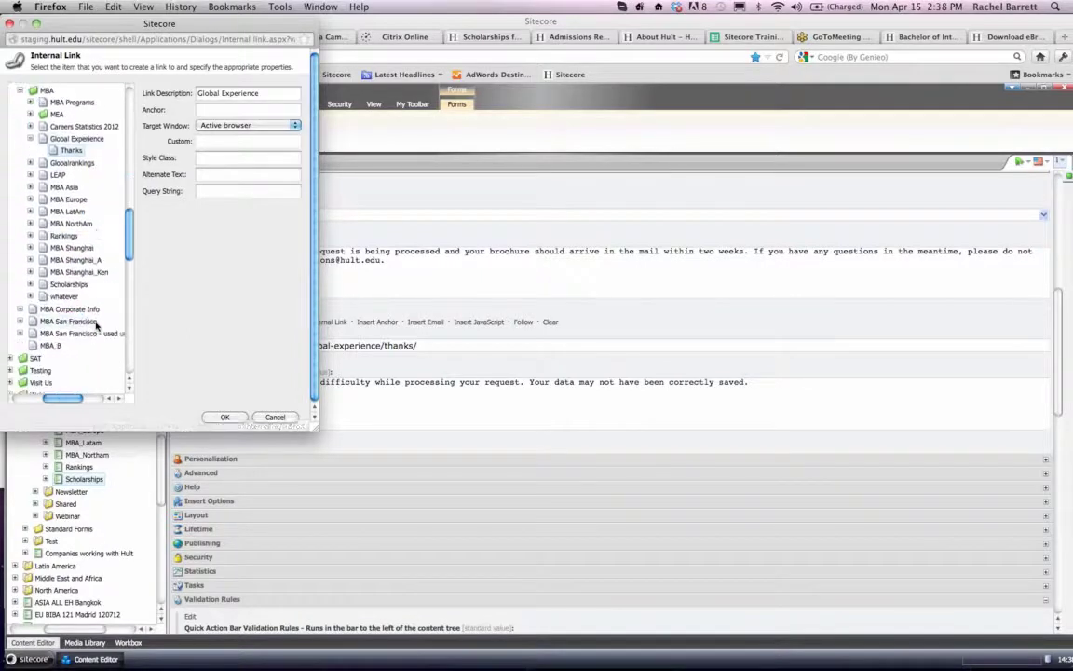
{"action": "left_click", "coordinate": [30, 285]}
{"action": "left_click", "coordinate": [224, 416]}
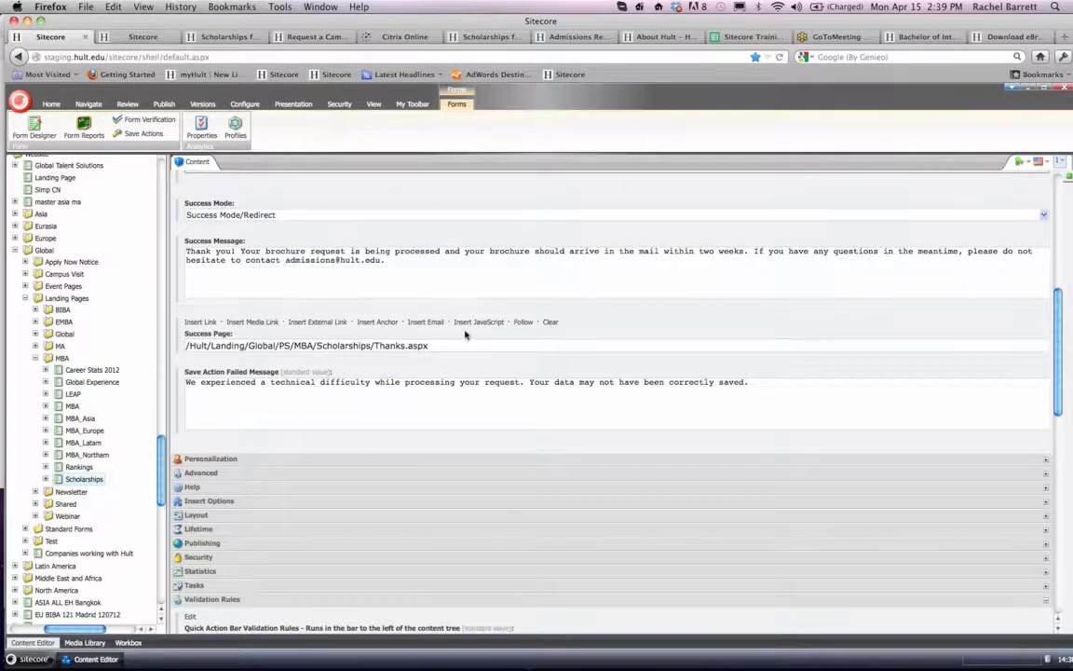
{"action": "scroll", "coordinate": [465, 334], "scroll_direction": "down", "scroll_amount": 1}
{"action": "scroll", "coordinate": [466, 258], "scroll_direction": "up", "scroll_amount": 3}
{"action": "scroll", "coordinate": [466, 258], "scroll_direction": "down", "scroll_amount": 2}
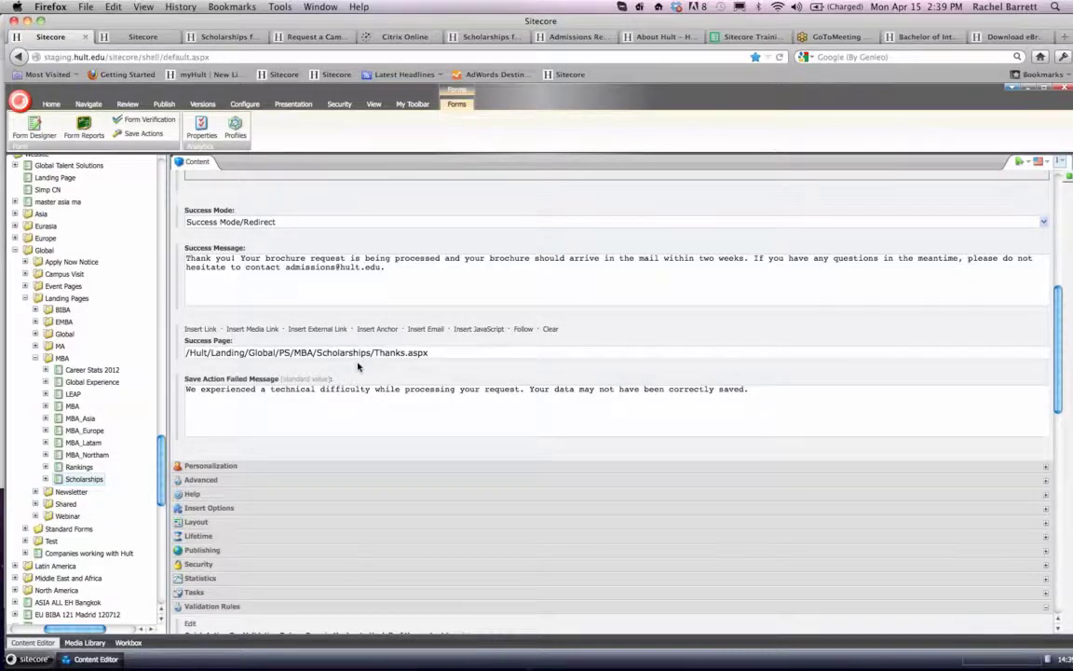
{"action": "scroll", "coordinate": [357, 366], "scroll_direction": "down", "scroll_amount": 1}
{"action": "scroll", "coordinate": [358, 366], "scroll_direction": "down", "scroll_amount": 2}
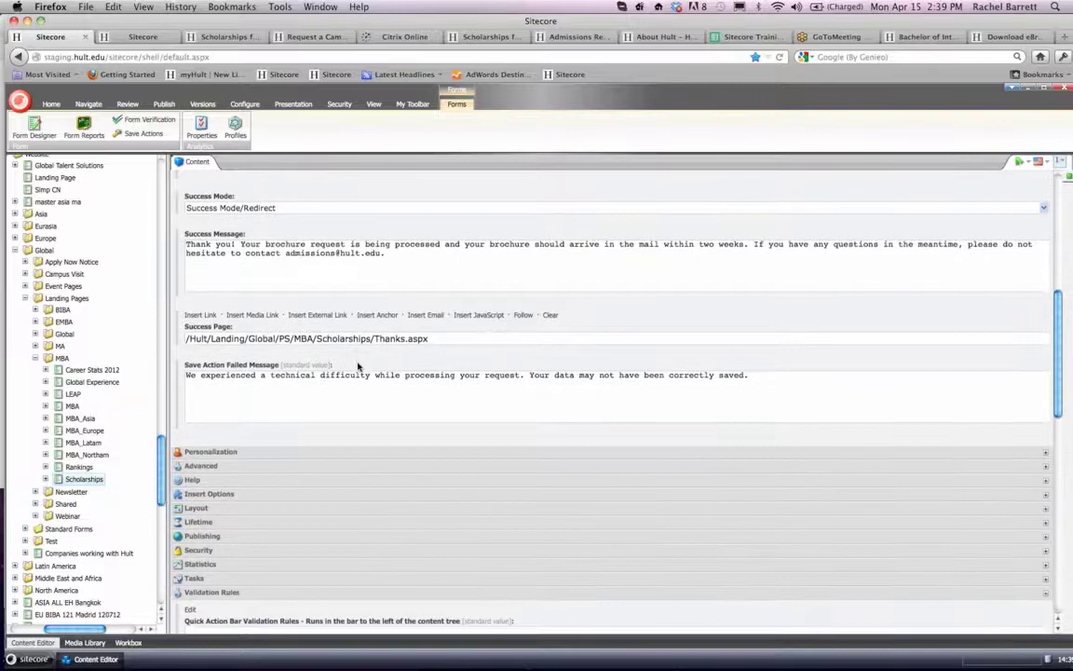
- Edit the form's Send Brochure Request Alert By Region save action and delete the Rankings URL line from the mail body
{"action": "scroll", "coordinate": [358, 366], "scroll_direction": "up", "scroll_amount": 5}
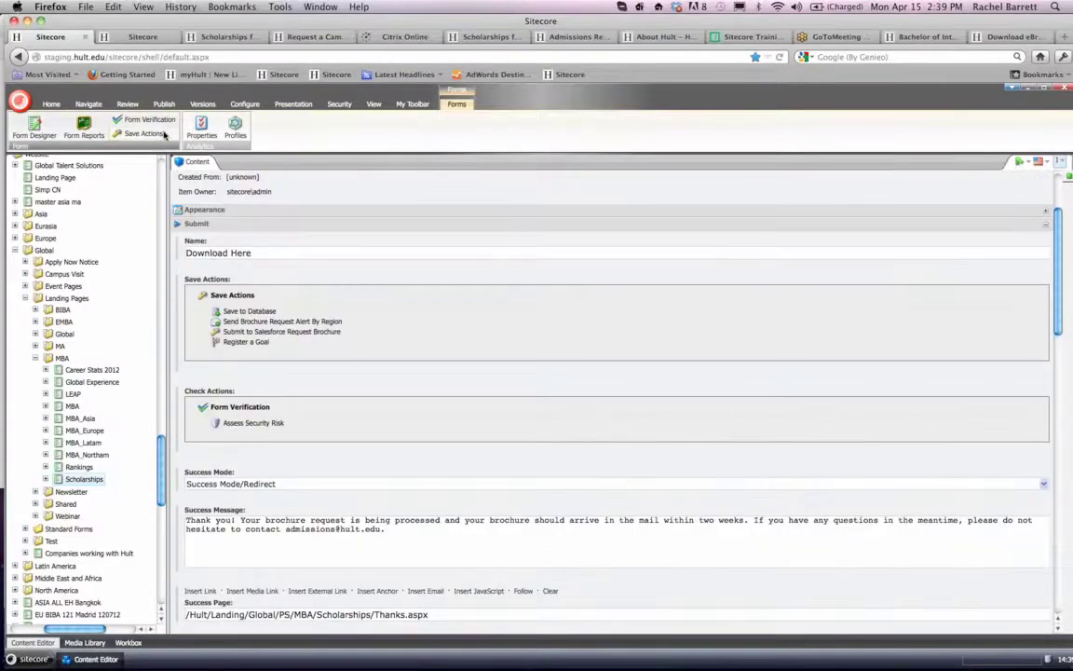
{"action": "left_click", "coordinate": [149, 136]}
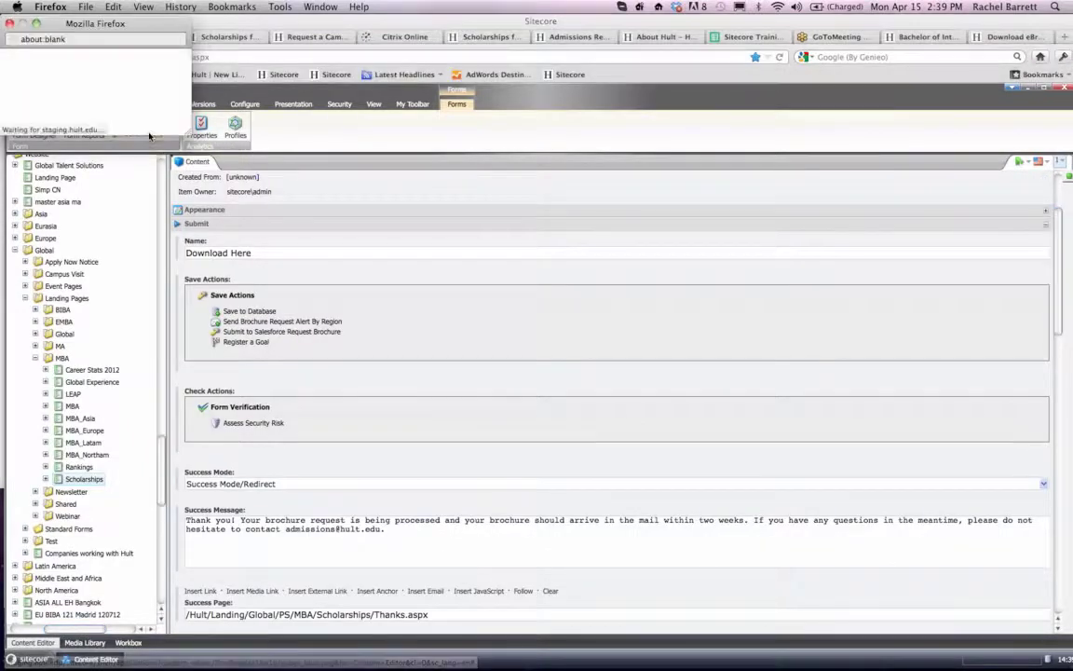
{"action": "left_click", "coordinate": [42, 112]}
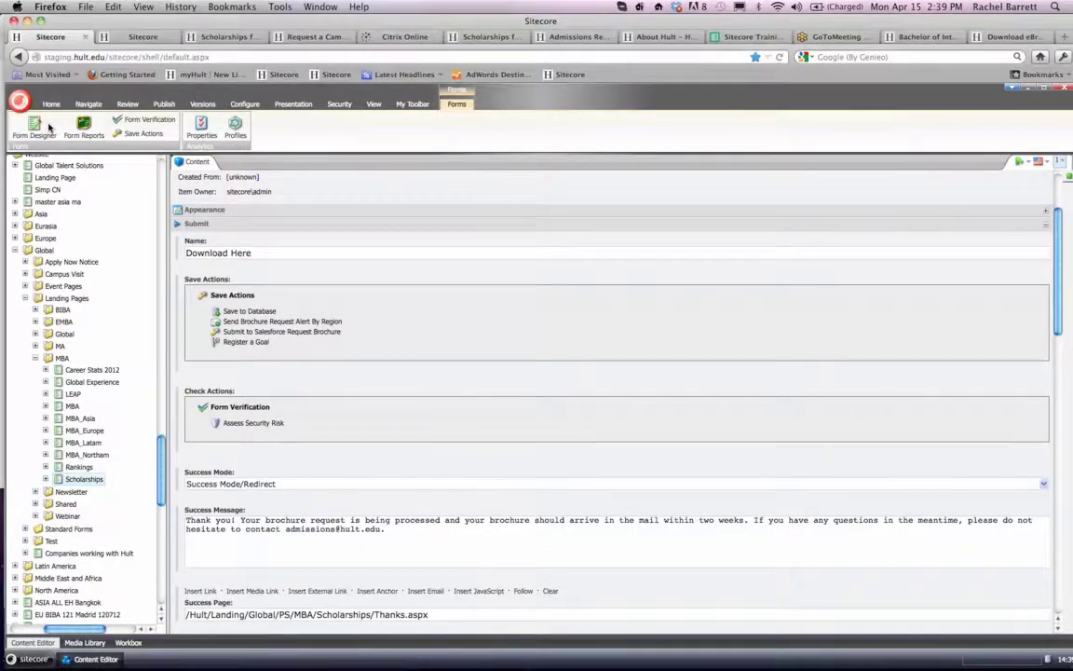
{"action": "left_click", "coordinate": [136, 136]}
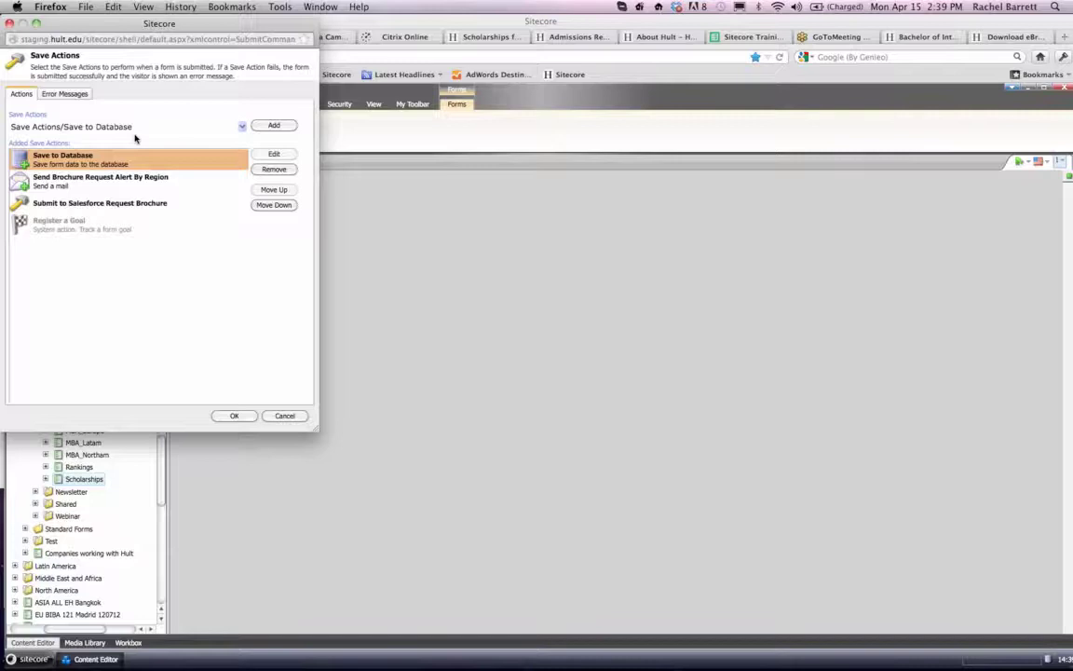
{"action": "left_click", "coordinate": [121, 186]}
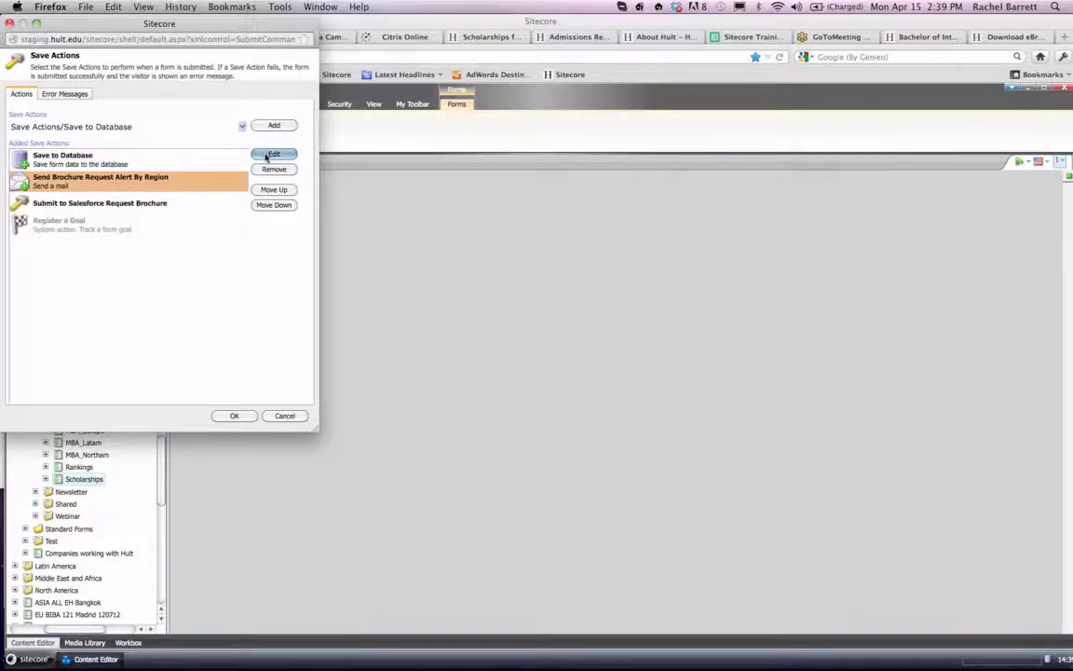
{"action": "left_click", "coordinate": [273, 155]}
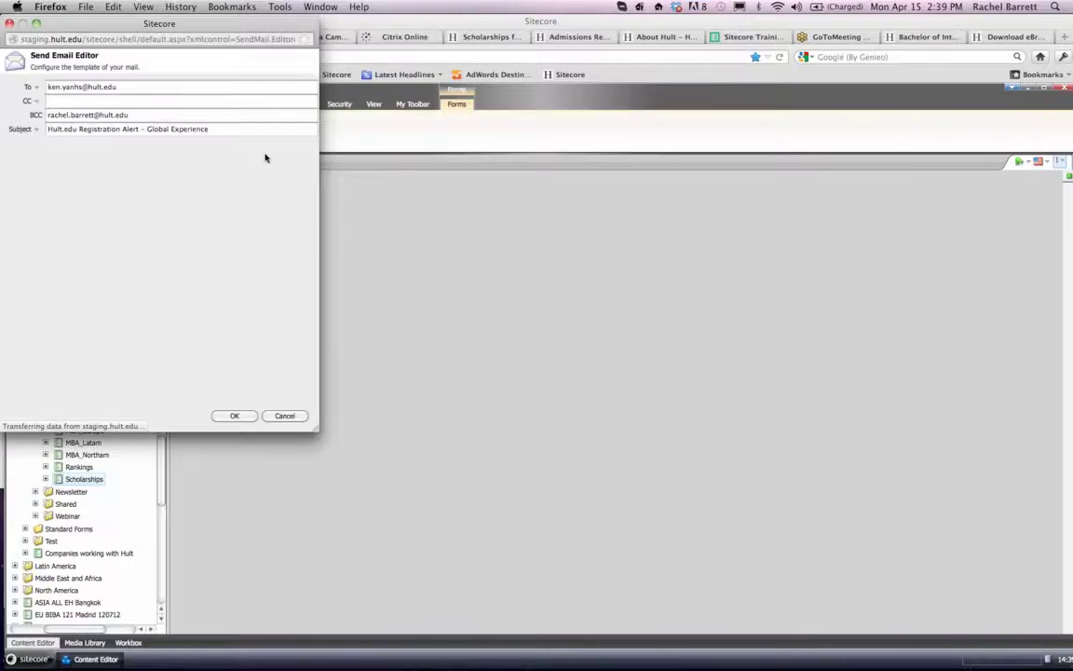
{"action": "left_click_drag", "start_coordinate": [315, 430], "coordinate": [622, 491]}
{"action": "left_click_drag", "start_coordinate": [338, 162], "coordinate": [2, 112]}
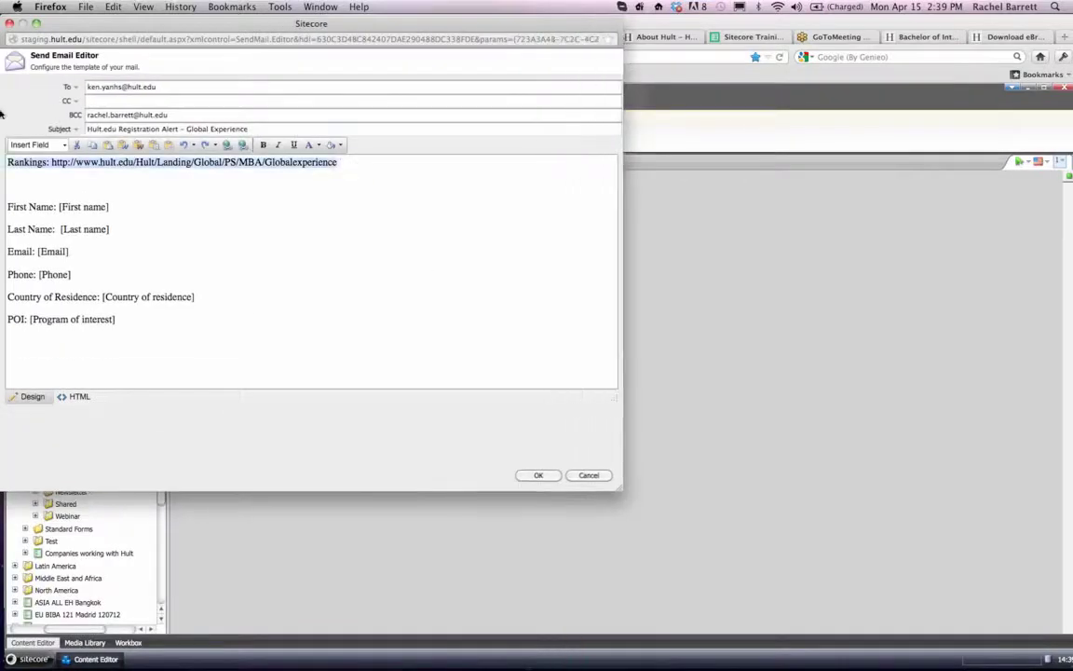
{"action": "key", "text": "BackSpace"}
{"action": "key", "text": "BackSpace"}
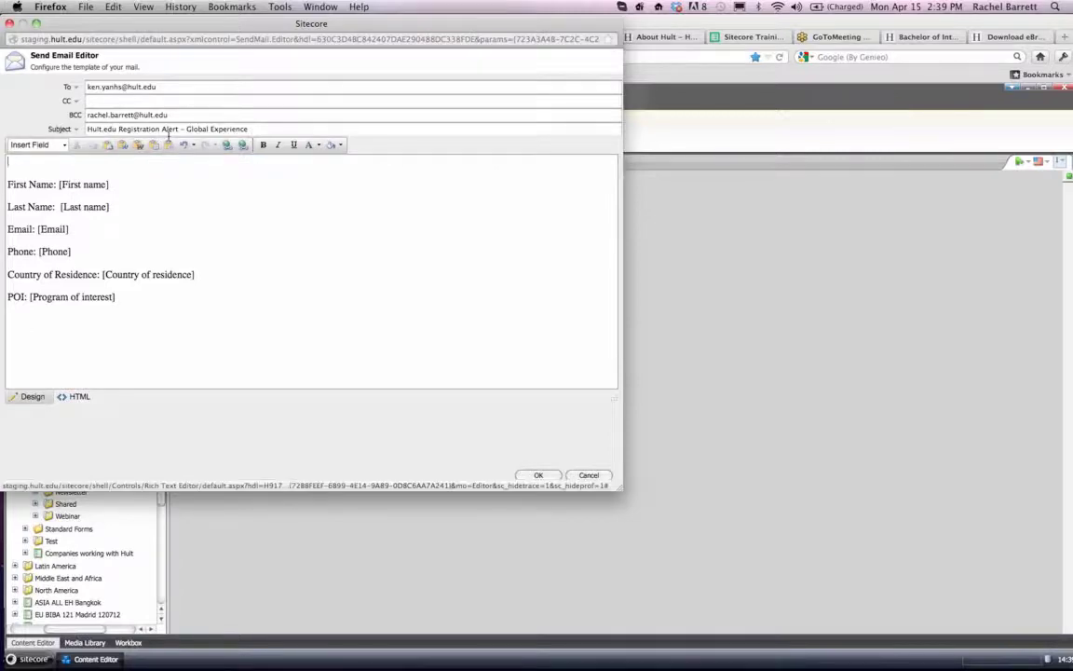
- Set the alert mail's subject to "Hult.edu Registration Alert - Scholarships" and accept the mail and save action changes
{"action": "left_click_drag", "start_coordinate": [186, 129], "coordinate": [343, 129]}
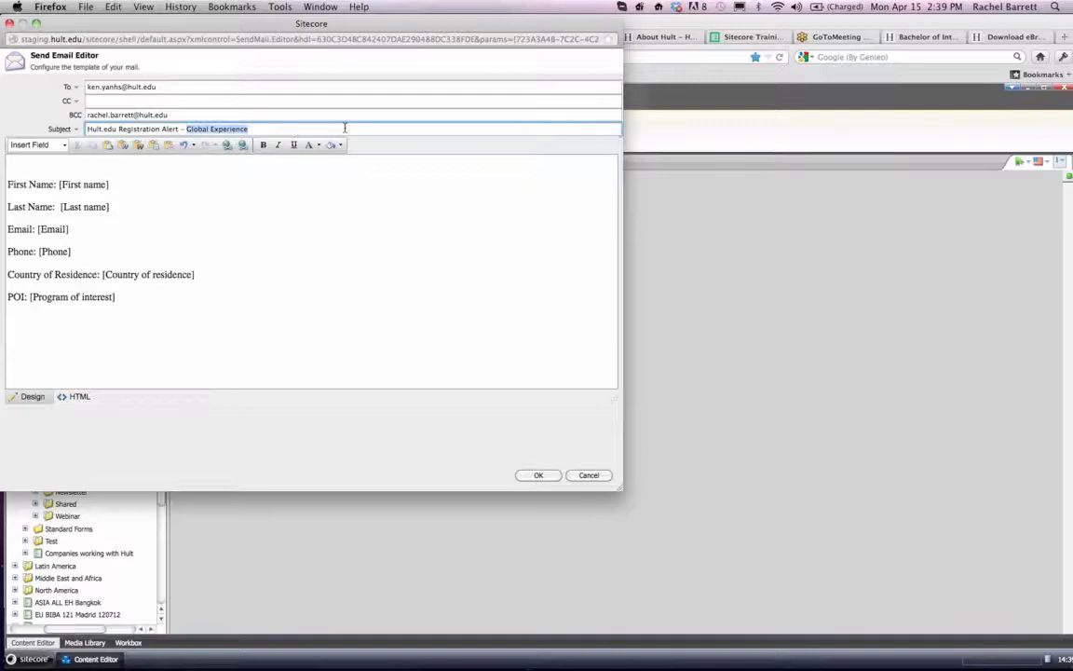
{"action": "key", "text": "BackSpace"}
{"action": "type", "text": "Scholas"}
{"action": "left_click", "coordinate": [538, 475]}
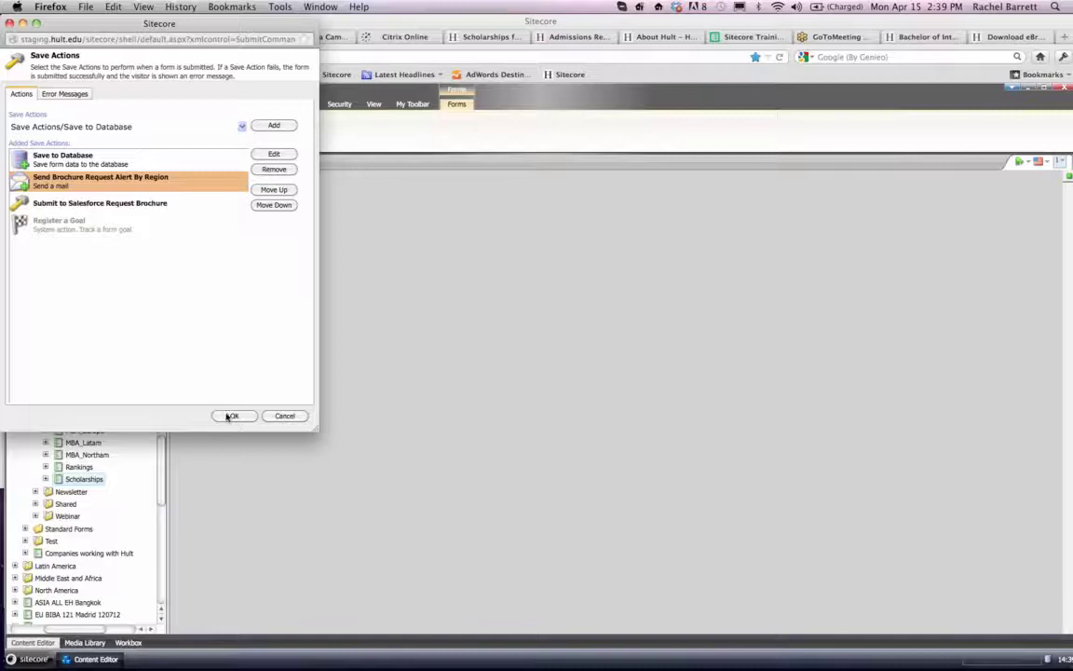
{"action": "left_click", "coordinate": [230, 415]}
- Open the Scholarships landing page under Landing/Global/PS/MBA in the content tree and copy its item path
{"action": "scroll", "coordinate": [69, 424], "scroll_direction": "up", "scroll_amount": 10}
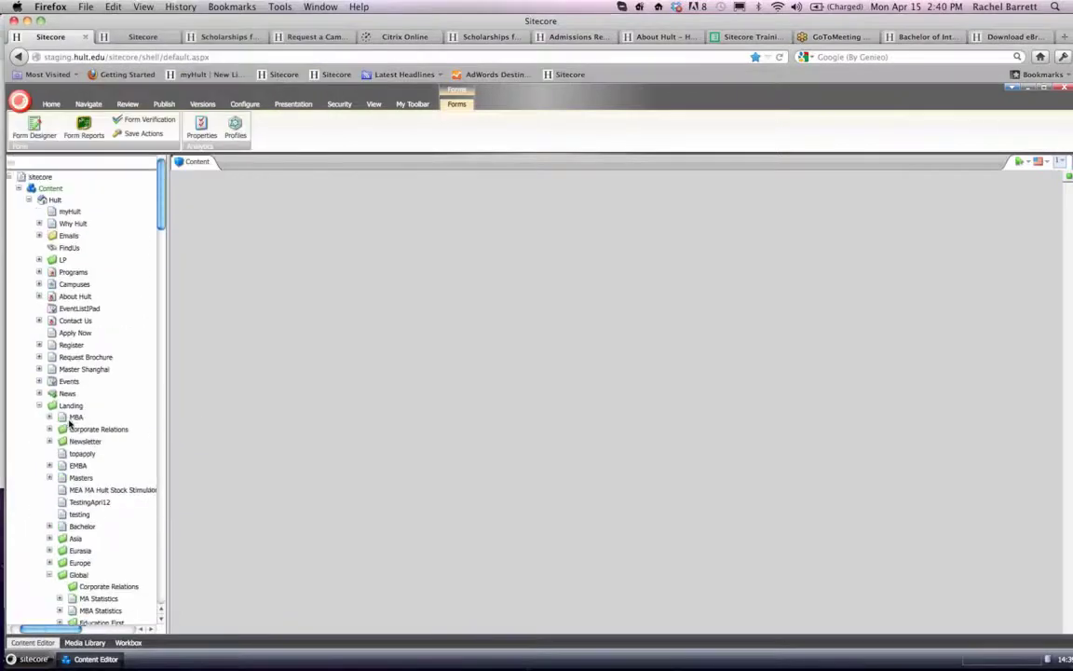
{"action": "scroll", "coordinate": [69, 424], "scroll_direction": "down", "scroll_amount": 3}
{"action": "scroll", "coordinate": [68, 424], "scroll_direction": "down", "scroll_amount": 5}
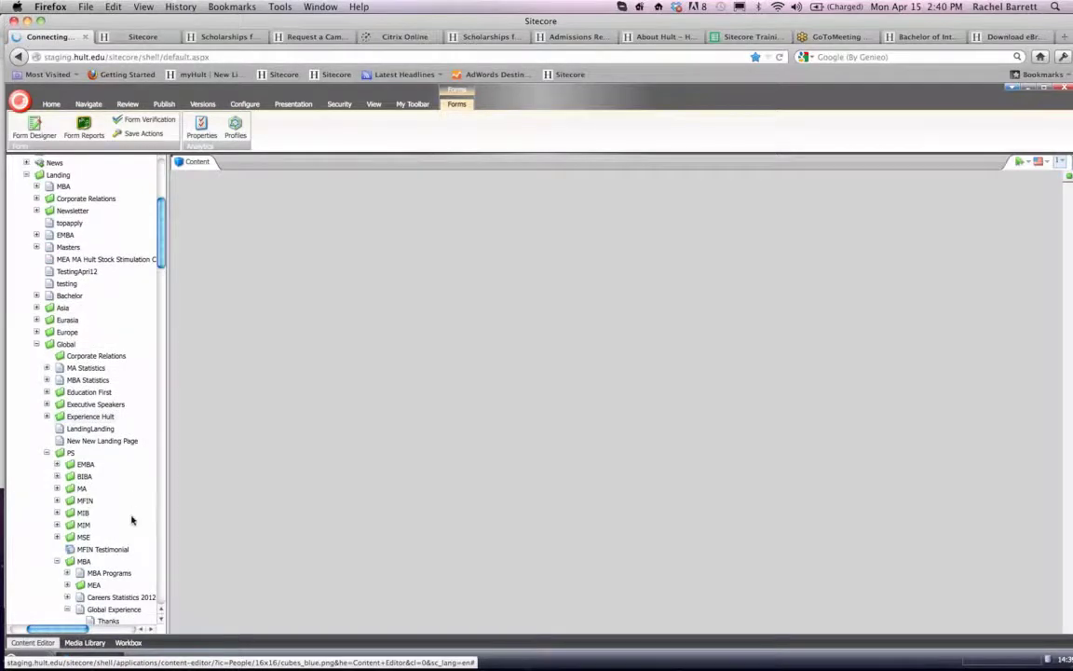
{"action": "scroll", "coordinate": [127, 415], "scroll_direction": "down", "scroll_amount": 10}
{"action": "scroll", "coordinate": [130, 418], "scroll_direction": "up", "scroll_amount": 9}
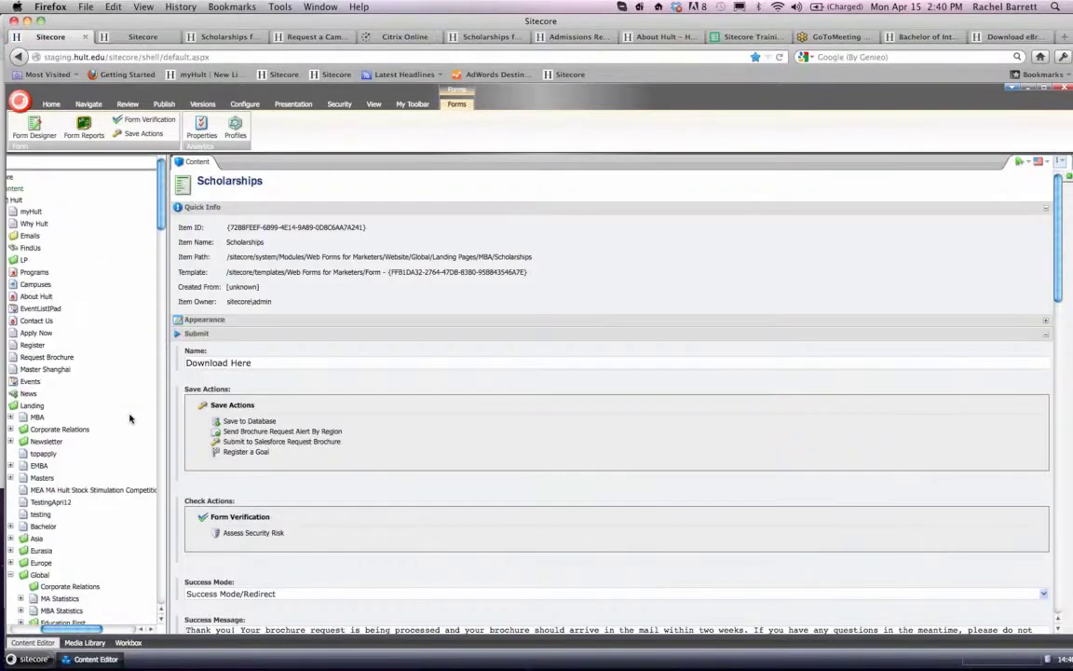
{"action": "scroll", "coordinate": [130, 418], "scroll_direction": "down", "scroll_amount": 7}
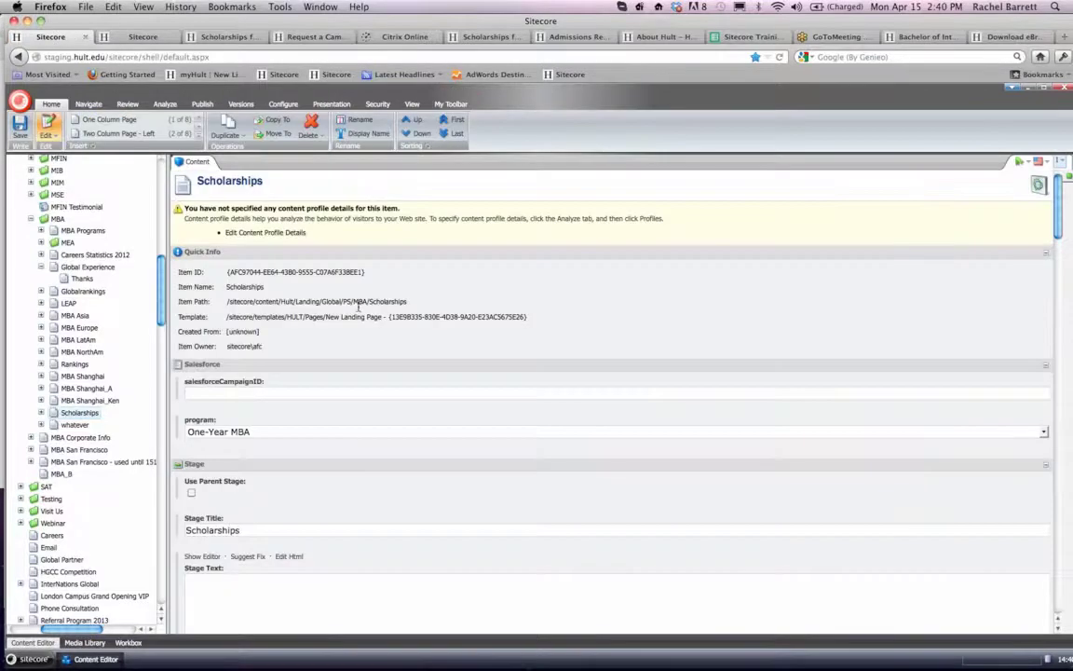
{"action": "triple_click", "coordinate": [394, 303]}
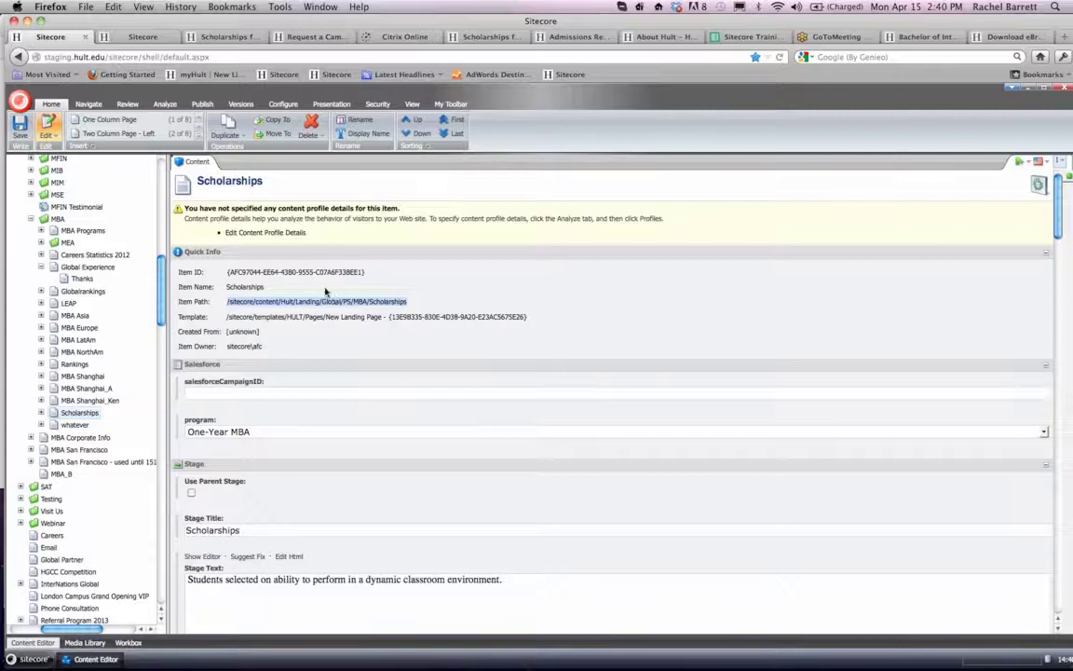
- Smart publish the Scholarships item with subitems in English to the Staging, Live and Prelive targets
{"action": "left_click", "coordinate": [200, 104]}
{"action": "left_click", "coordinate": [99, 135]}
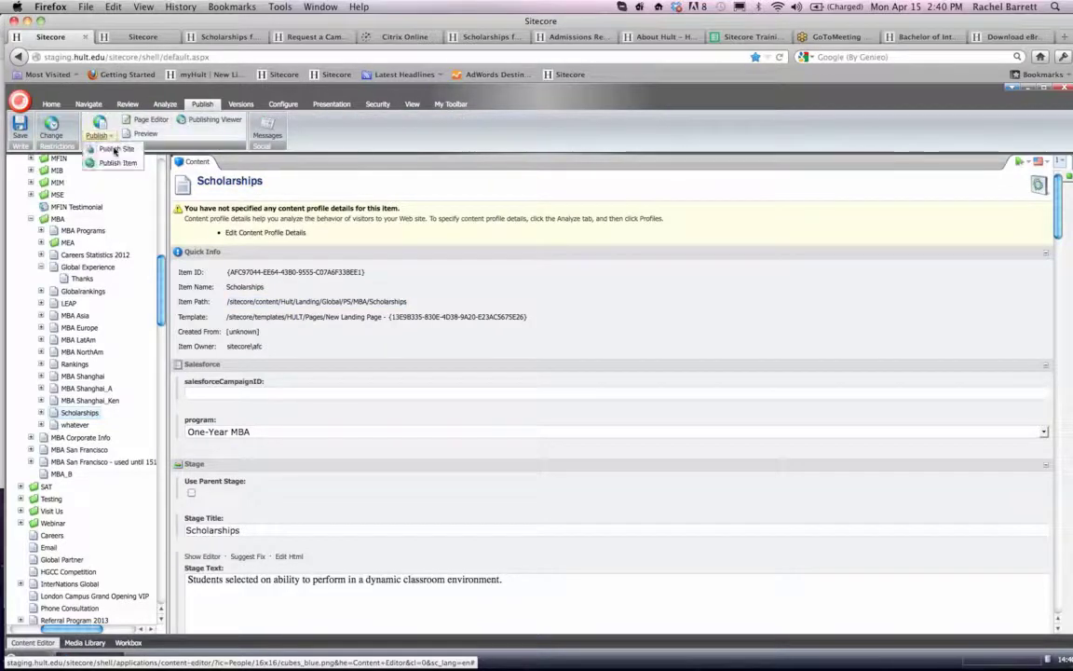
{"action": "left_click", "coordinate": [114, 164]}
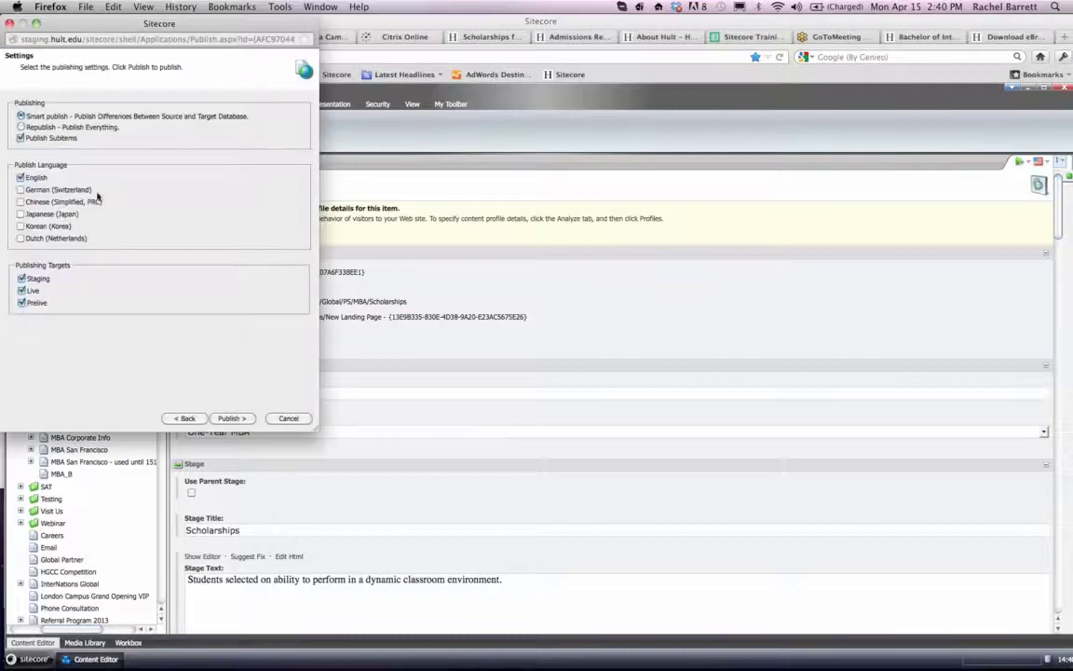
{"action": "left_click", "coordinate": [230, 418]}
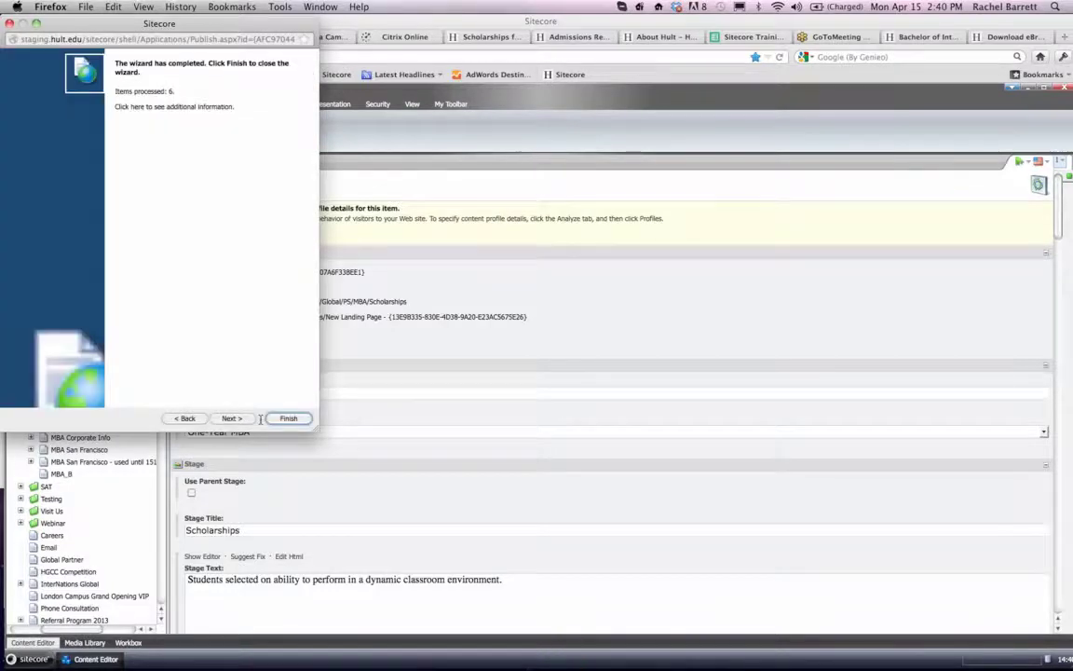
{"action": "left_click", "coordinate": [288, 419]}
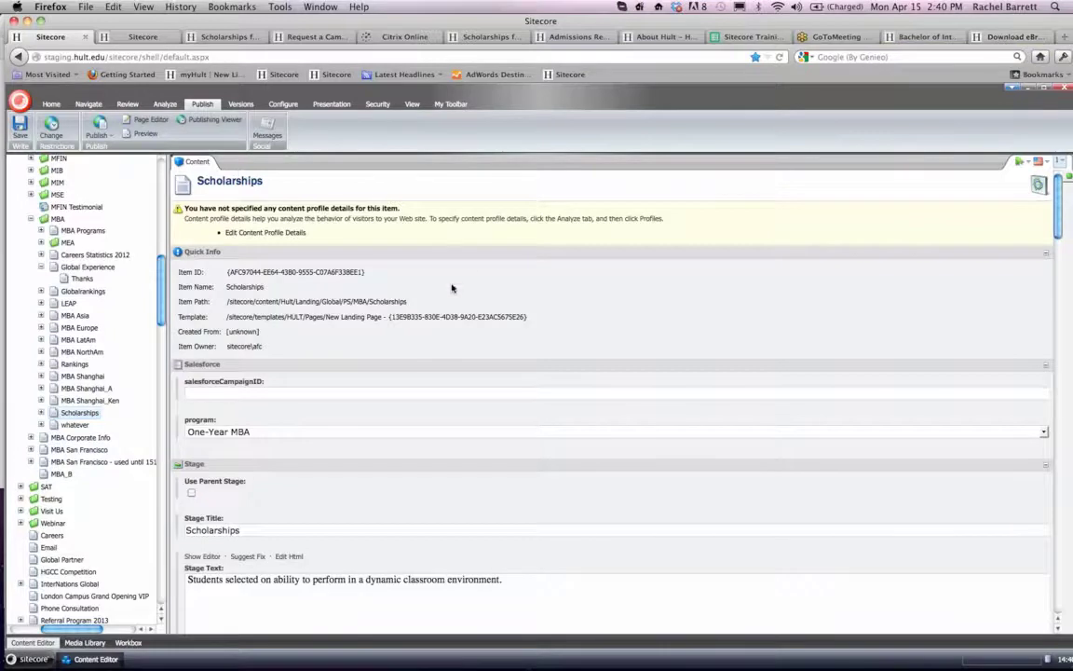
{"action": "left_click", "coordinate": [1009, 36]}
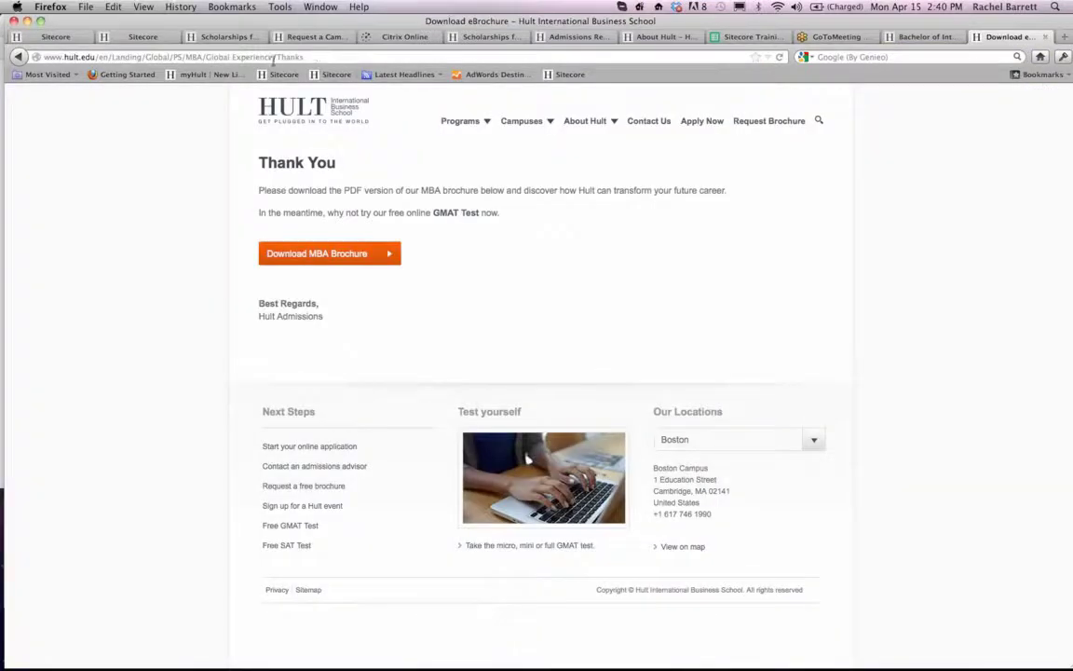
{"action": "left_click", "coordinate": [315, 55]}
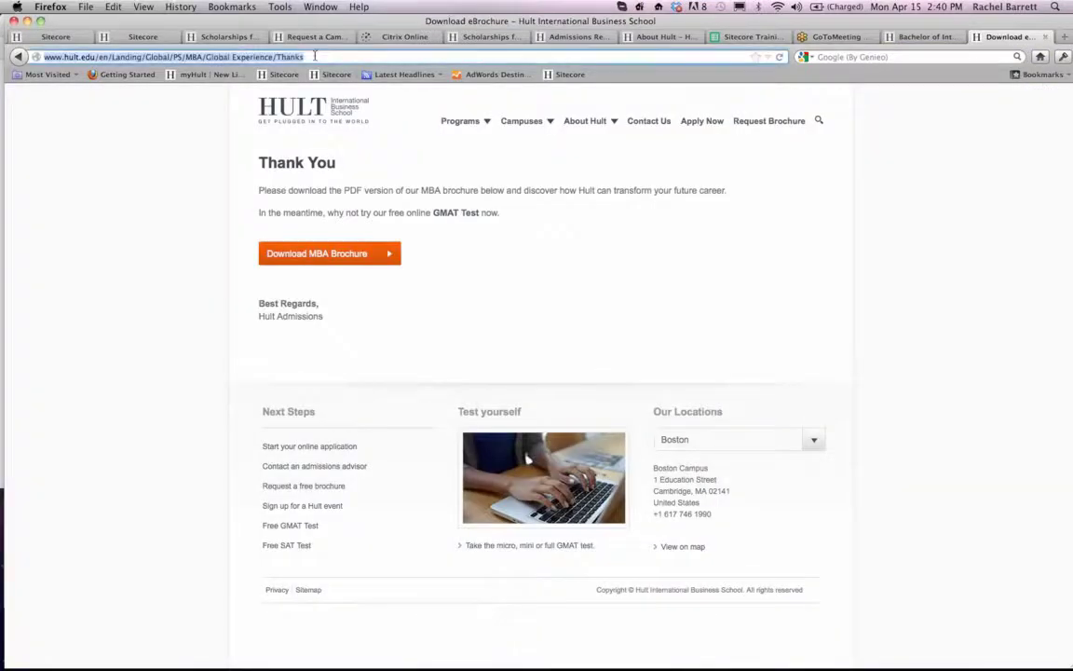
{"action": "type", "text": "www.hult.edu//sitecore/content/Hult/Landing/Global/PS/MBA/Scholarships"}
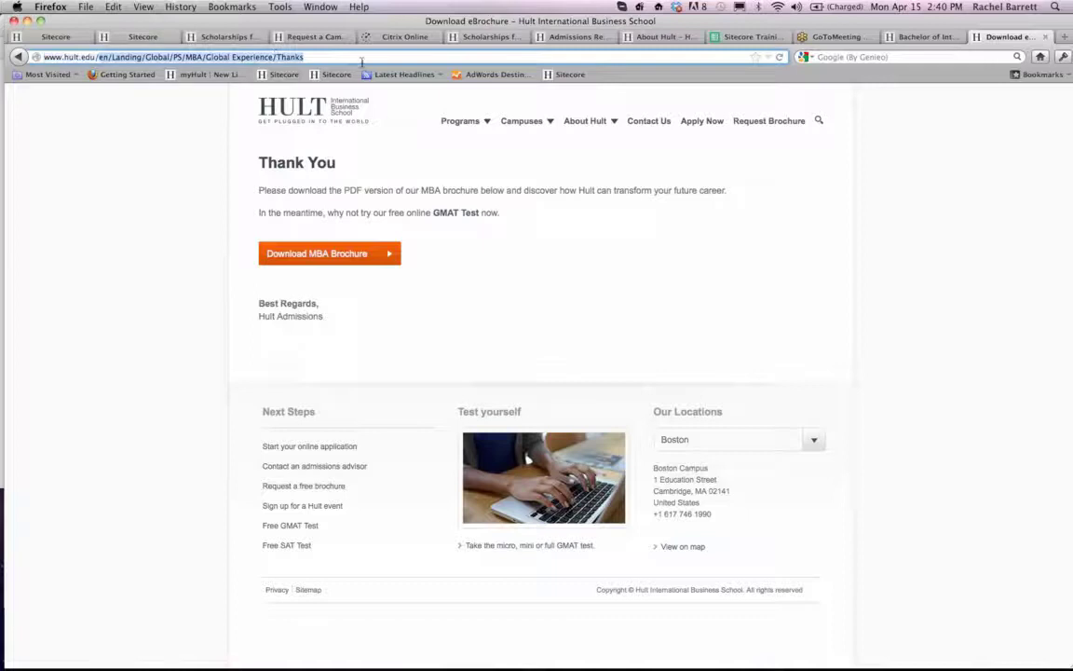
{"action": "left_click_drag", "start_coordinate": [186, 58], "coordinate": [102, 58]}
{"action": "key", "text": "BackSpace"}
{"action": "key", "text": "Return"}
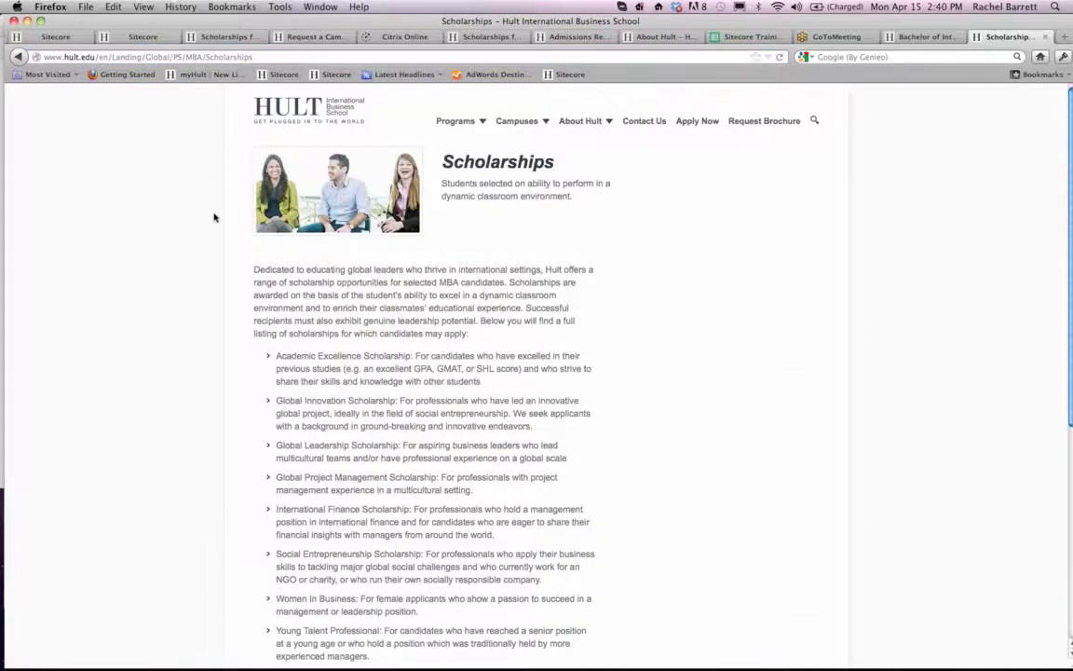
- Look over the live Scholarships page and copy its full web address
{"action": "scroll", "coordinate": [213, 215], "scroll_direction": "down", "scroll_amount": 4}
{"action": "scroll", "coordinate": [186, 154], "scroll_direction": "up", "scroll_amount": 4}
{"action": "left_click", "coordinate": [264, 57]}
{"action": "key", "text": "super+c"}
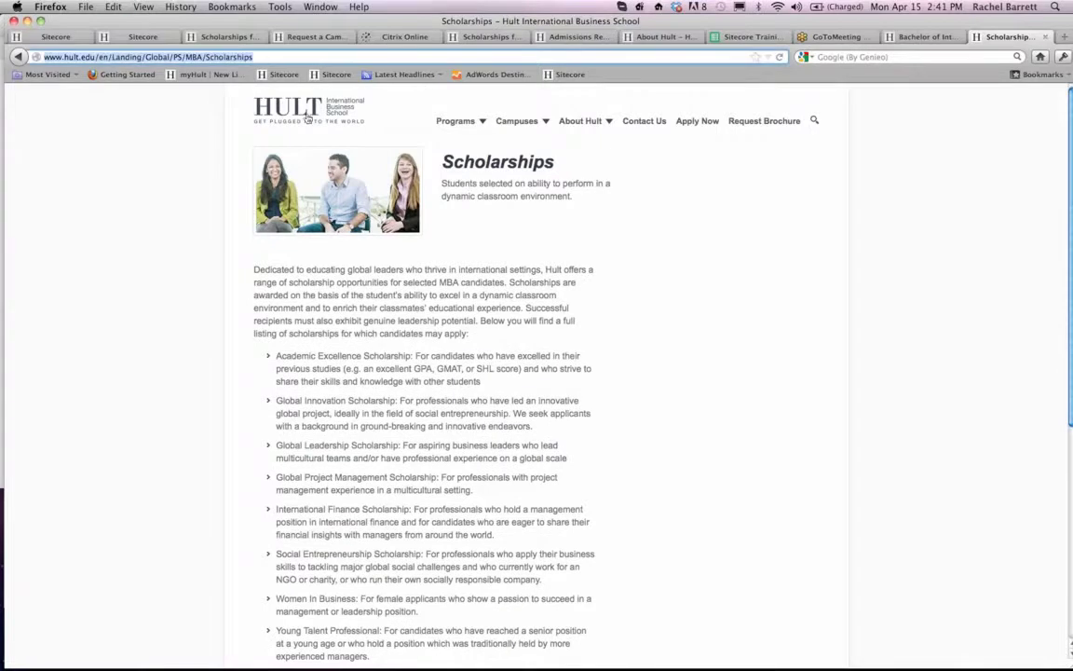
{"action": "scroll", "coordinate": [686, 367], "scroll_direction": "down", "scroll_amount": 5}
{"action": "scroll", "coordinate": [686, 368], "scroll_direction": "up", "scroll_amount": 5}
- Return to Sitecore and open the Scholarships web form under Global, Landing Pages, MBA
{"action": "left_click", "coordinate": [71, 42]}
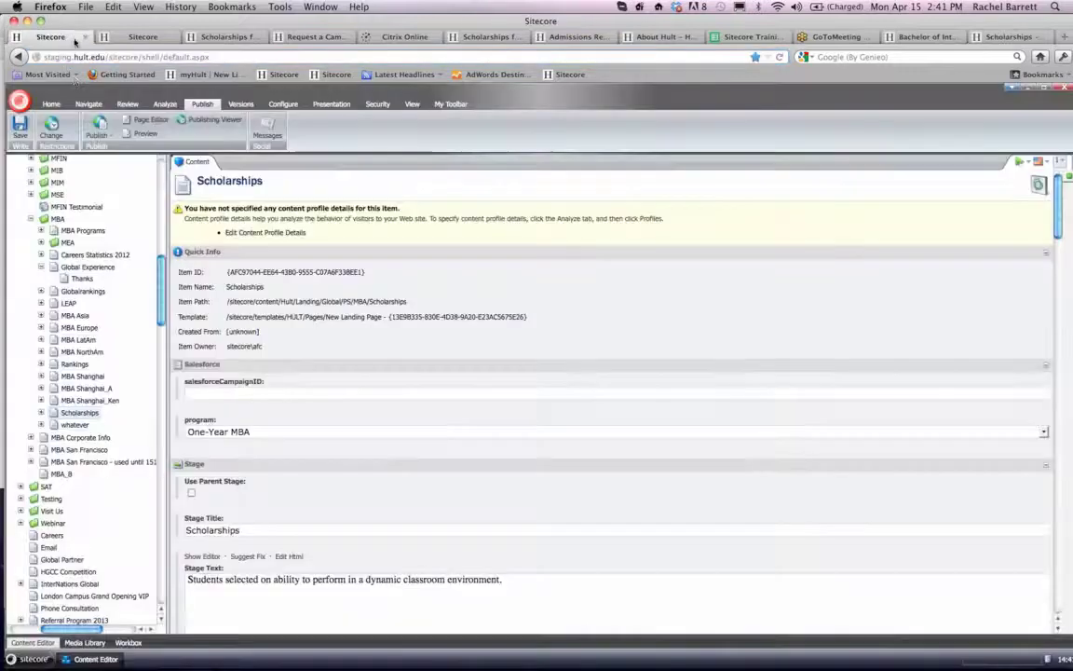
{"action": "scroll", "coordinate": [102, 313], "scroll_direction": "down", "scroll_amount": 10}
{"action": "scroll", "coordinate": [103, 316], "scroll_direction": "down", "scroll_amount": 15}
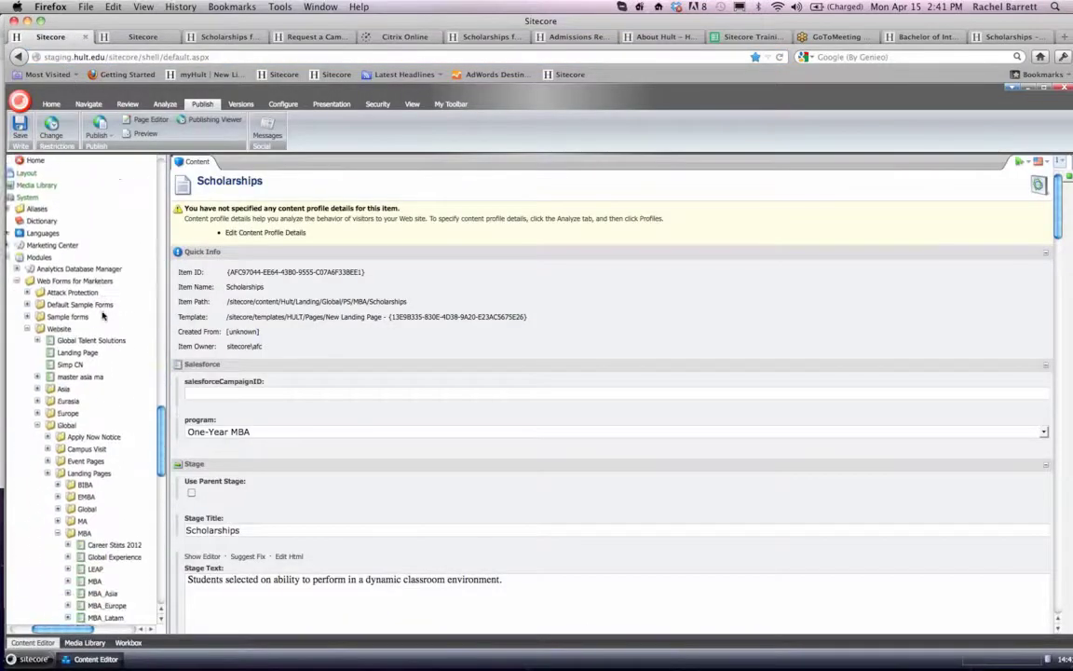
{"action": "scroll", "coordinate": [103, 315], "scroll_direction": "up", "scroll_amount": 5}
{"action": "scroll", "coordinate": [102, 315], "scroll_direction": "left", "scroll_amount": 2}
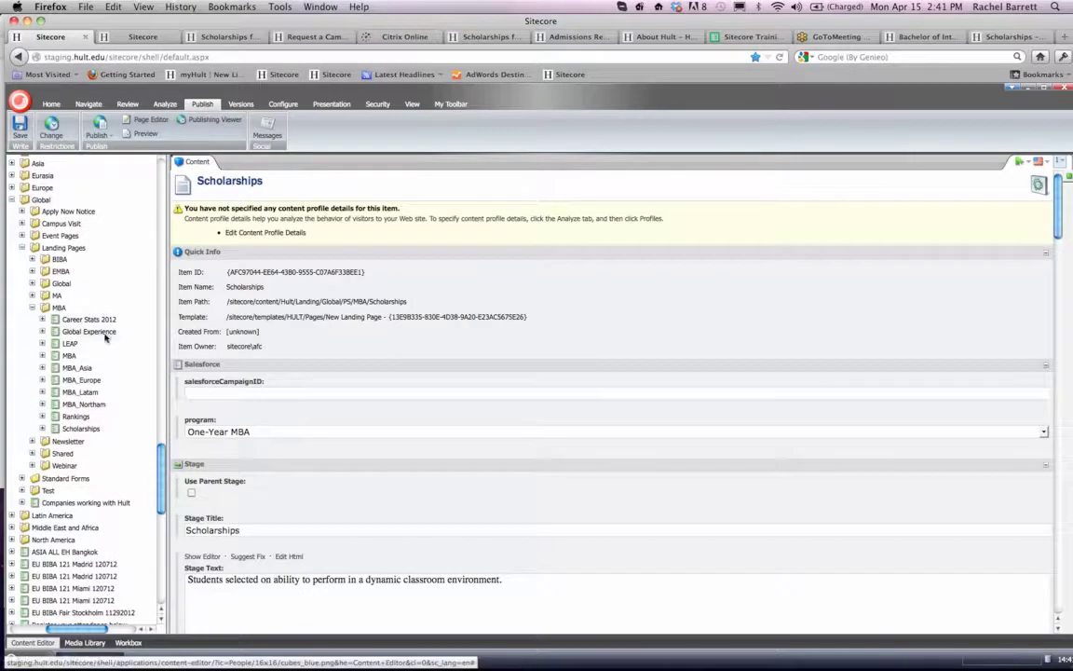
{"action": "left_click", "coordinate": [84, 428]}
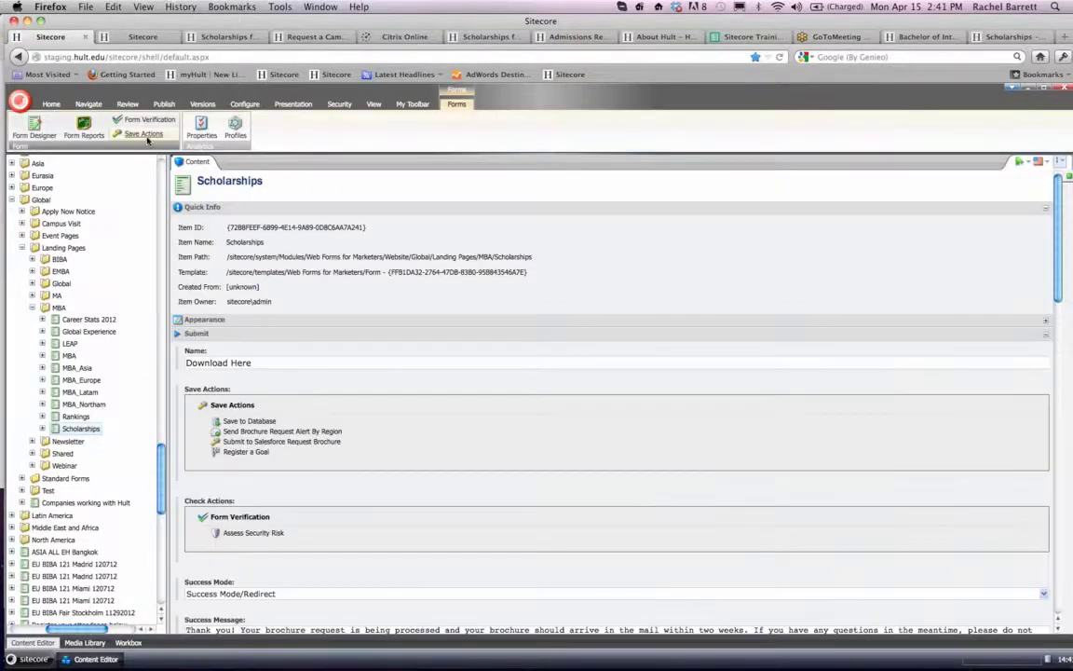
{"action": "left_click", "coordinate": [145, 135]}
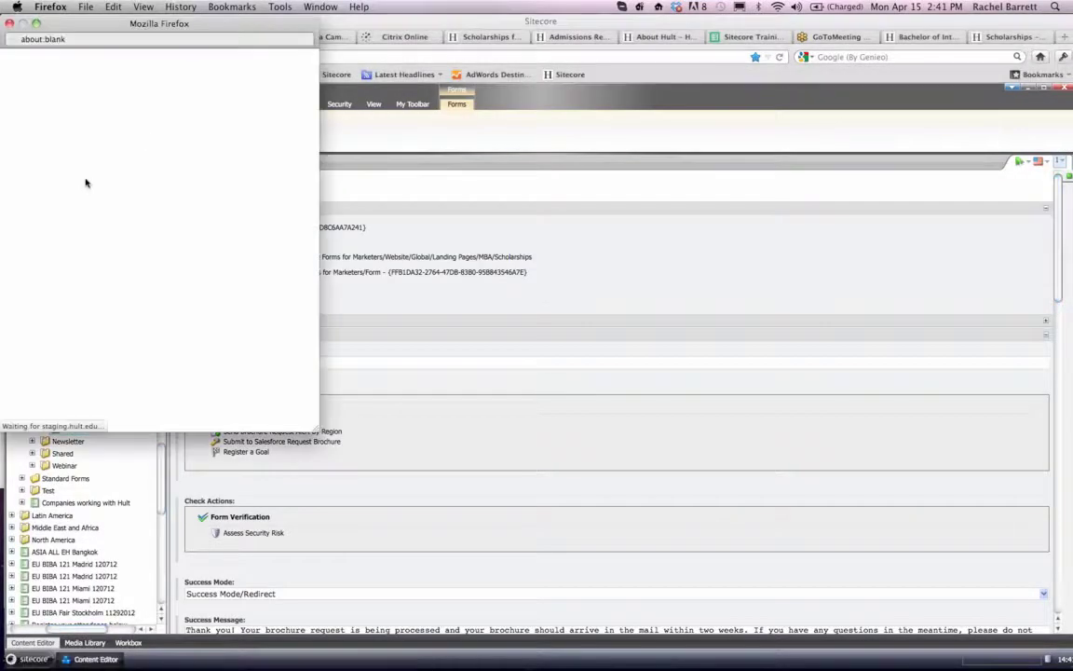
{"action": "left_click", "coordinate": [48, 184]}
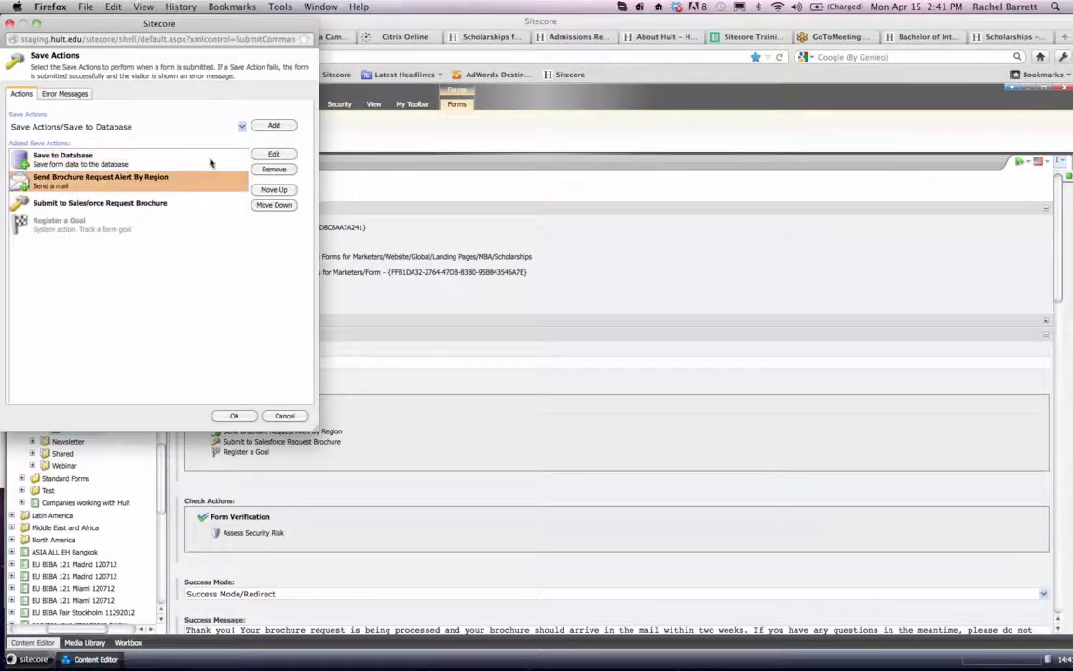
{"action": "left_click", "coordinate": [273, 155]}
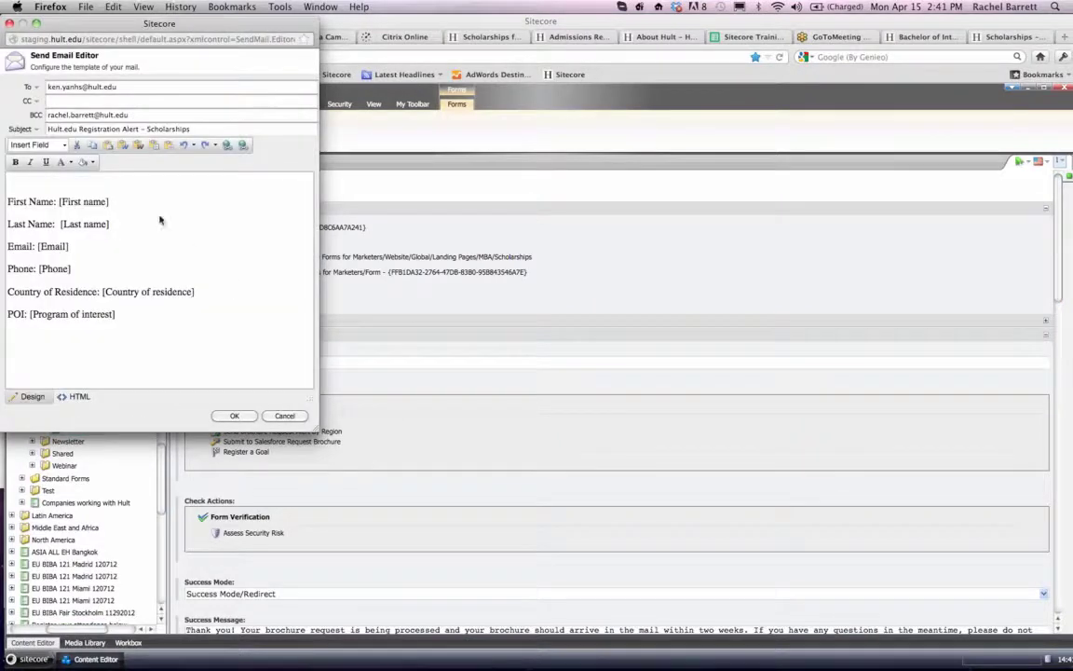
{"action": "left_click", "coordinate": [74, 187]}
{"action": "key", "text": "super+v"}
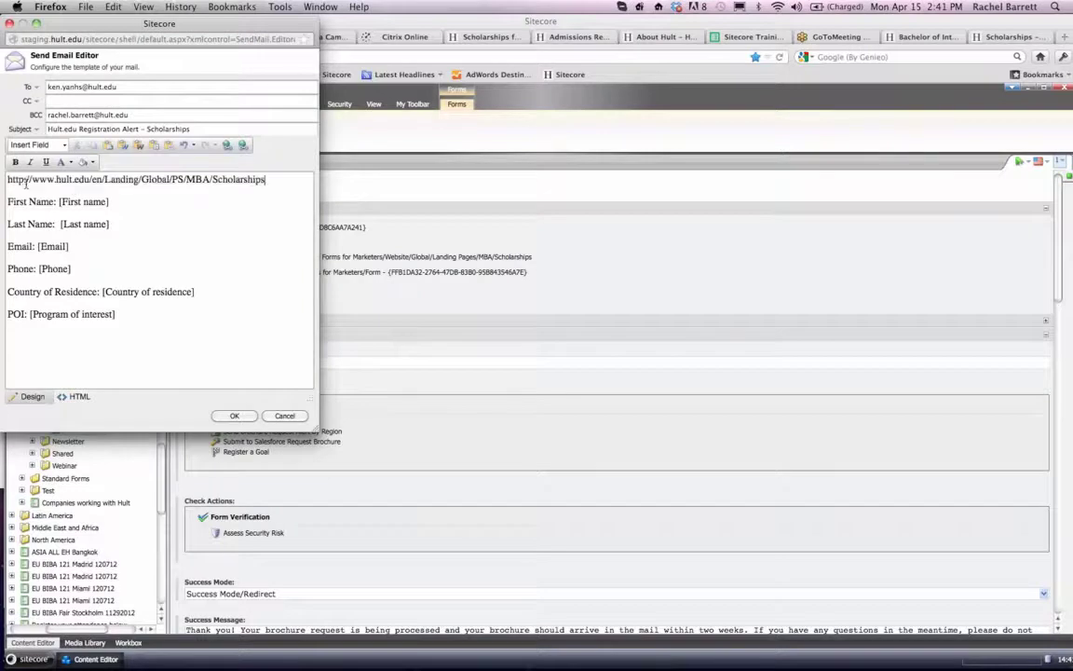
{"action": "key", "text": "Return"}
{"action": "key", "text": "Delete"}
- Delete the bracketed placeholders after First Name, Last Name, Email, Phone, Country of Residence and POI, keeping the labels
{"action": "left_click_drag", "start_coordinate": [58, 203], "coordinate": [221, 207]}
{"action": "key", "text": "BackSpace"}
{"action": "left_click_drag", "start_coordinate": [57, 224], "coordinate": [242, 227]}
{"action": "key", "text": "BackSpace"}
{"action": "left_click_drag", "start_coordinate": [33, 246], "coordinate": [149, 250]}
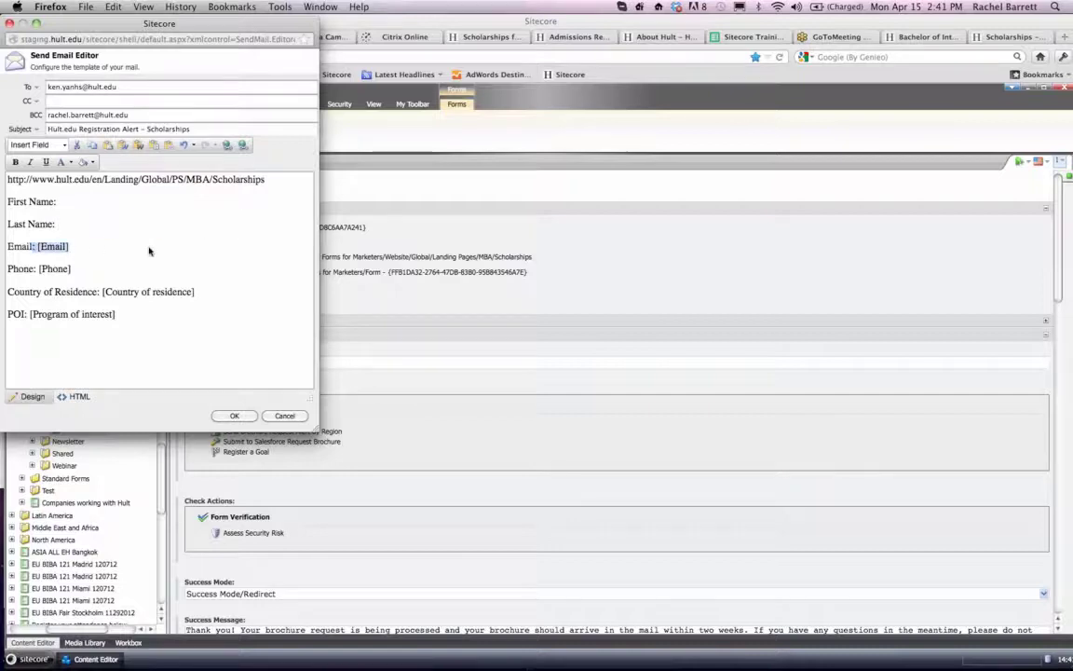
{"action": "key", "text": "BackSpace"}
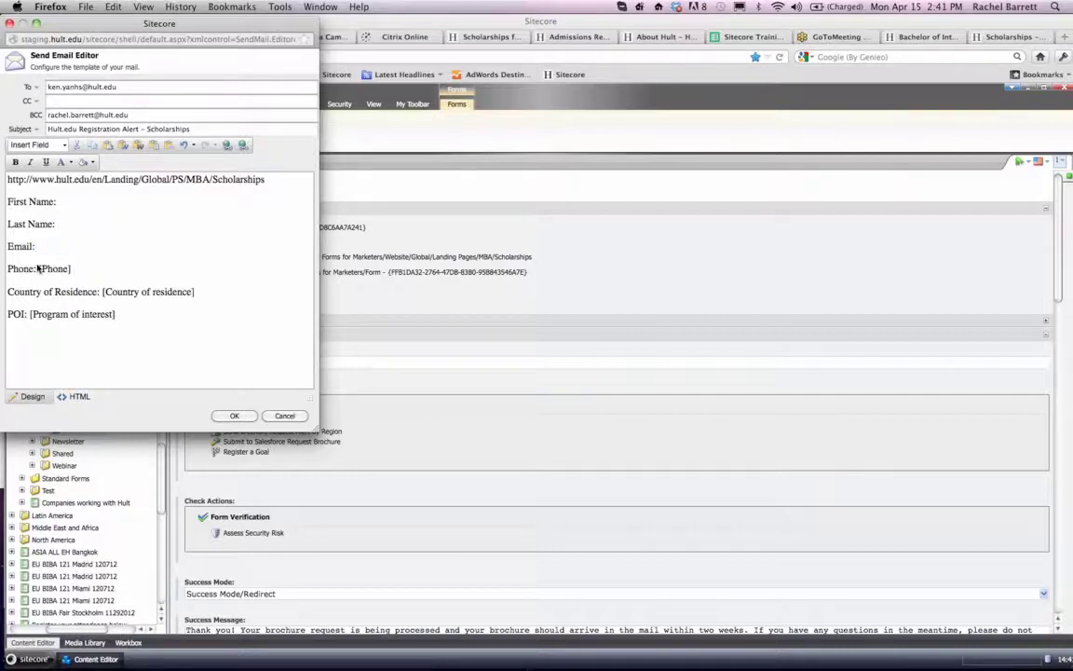
{"action": "left_click_drag", "start_coordinate": [46, 266], "coordinate": [107, 267]}
{"action": "key", "text": "BackSpace"}
{"action": "left_click_drag", "start_coordinate": [195, 292], "coordinate": [30, 314]}
{"action": "key", "text": "BackSpace"}
{"action": "key", "text": "BackSpace"}
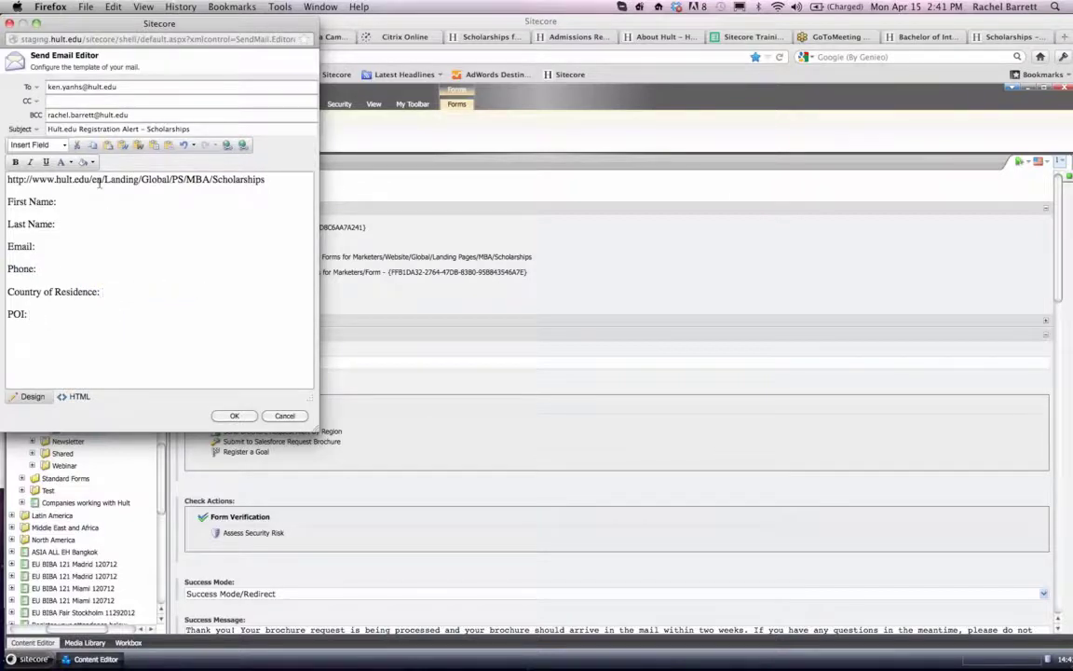
- Insert the First name, Last name, Email, Phone, Country of residence, State and Program of interest form fields into the mail body
{"action": "left_click", "coordinate": [64, 145]}
{"action": "left_click", "coordinate": [60, 161]}
{"action": "left_click", "coordinate": [63, 144]}
{"action": "left_click", "coordinate": [51, 177]}
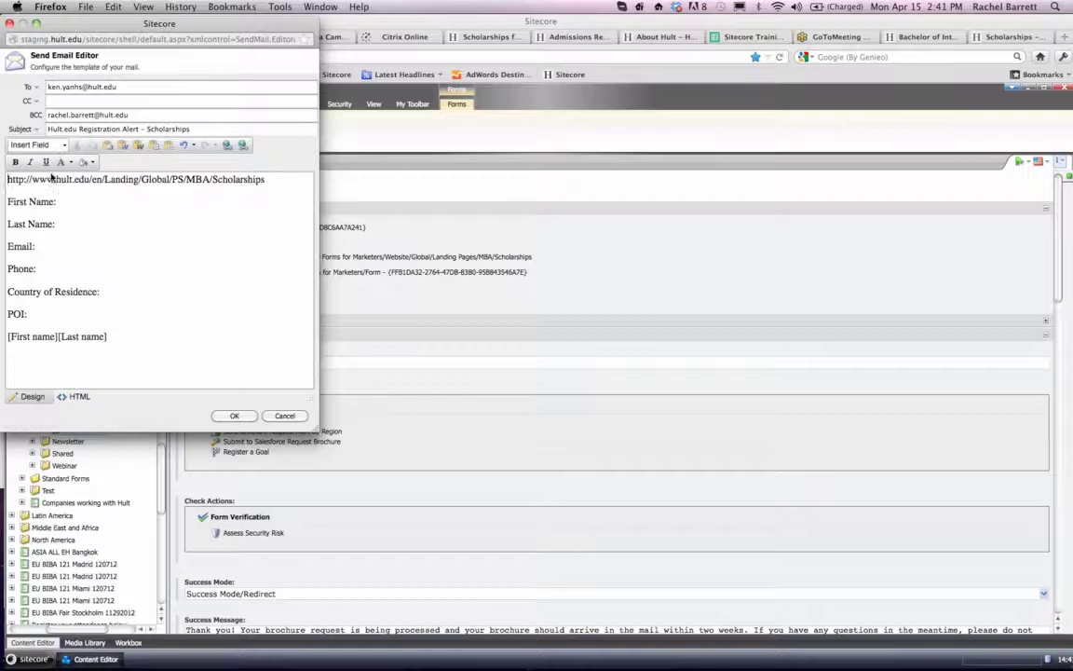
{"action": "left_click", "coordinate": [53, 144]}
{"action": "left_click", "coordinate": [53, 194]}
{"action": "left_click", "coordinate": [54, 146]}
{"action": "left_click", "coordinate": [53, 210]}
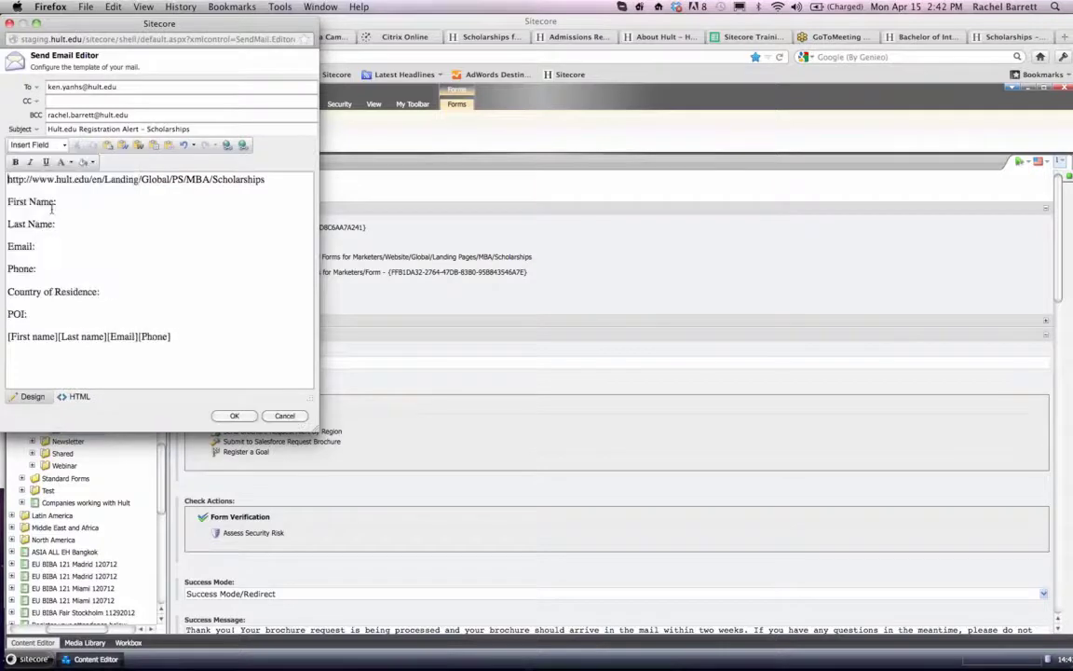
{"action": "left_click", "coordinate": [53, 146]}
{"action": "left_click", "coordinate": [48, 225]}
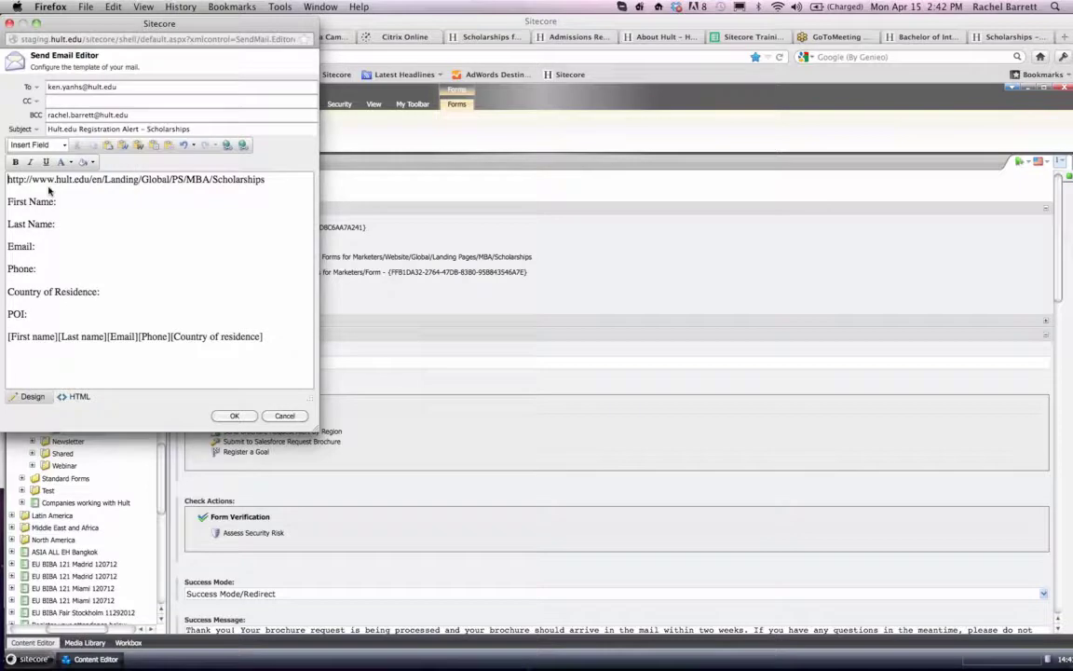
{"action": "left_click", "coordinate": [53, 145]}
{"action": "left_click", "coordinate": [53, 242]}
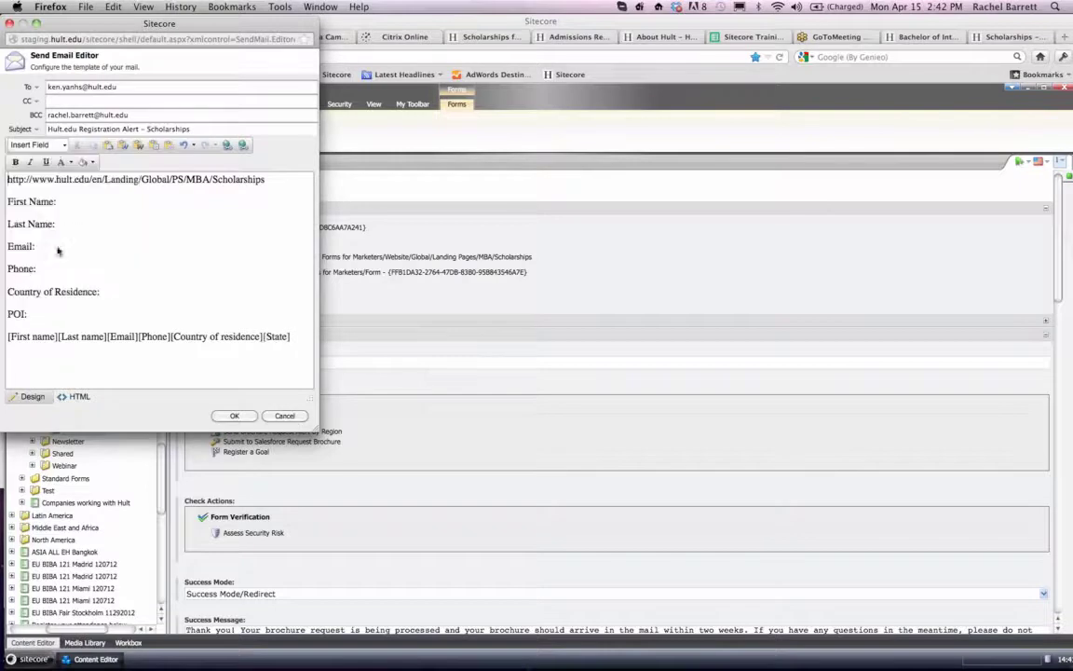
{"action": "left_click", "coordinate": [56, 147]}
{"action": "left_click", "coordinate": [53, 259]}
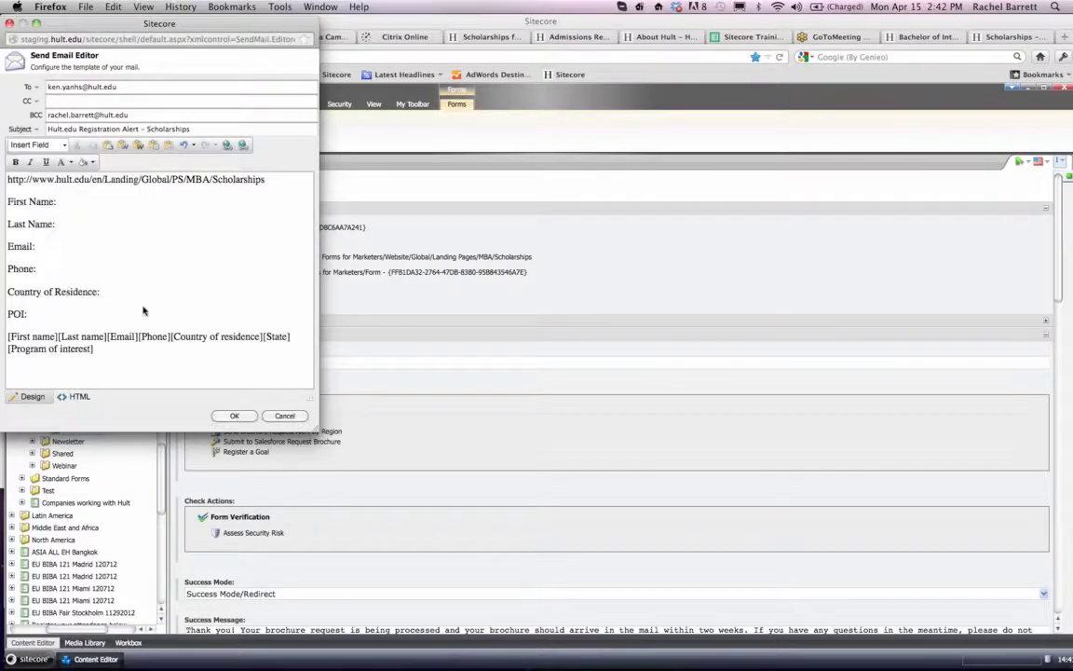
- Move the [First name] and [Last name] placeholders behind their First Name and Last Name labels
{"action": "left_click_drag", "start_coordinate": [58, 336], "coordinate": [4, 337]}
{"action": "key", "text": "ctrl+c"}
{"action": "key", "text": "BackSpace"}
{"action": "left_click", "coordinate": [84, 197]}
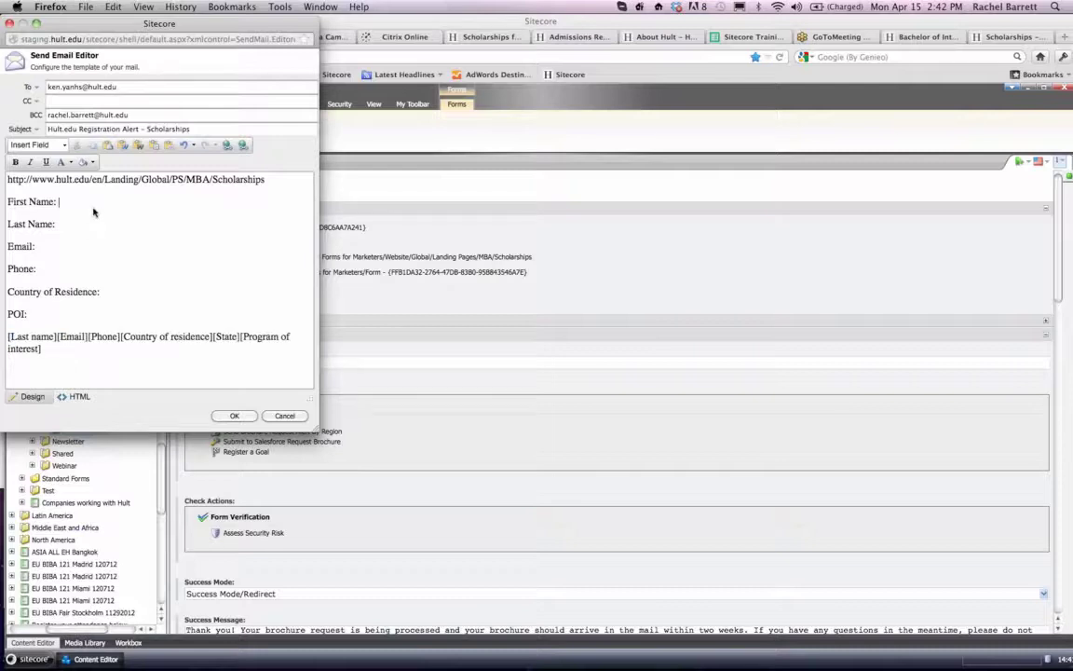
{"action": "key", "text": "ctrl+v"}
{"action": "left_click_drag", "start_coordinate": [57, 338], "coordinate": [5, 338]}
{"action": "key", "text": "ctrl+x"}
{"action": "left_click", "coordinate": [69, 225]}
{"action": "key", "text": "ctrl+v"}
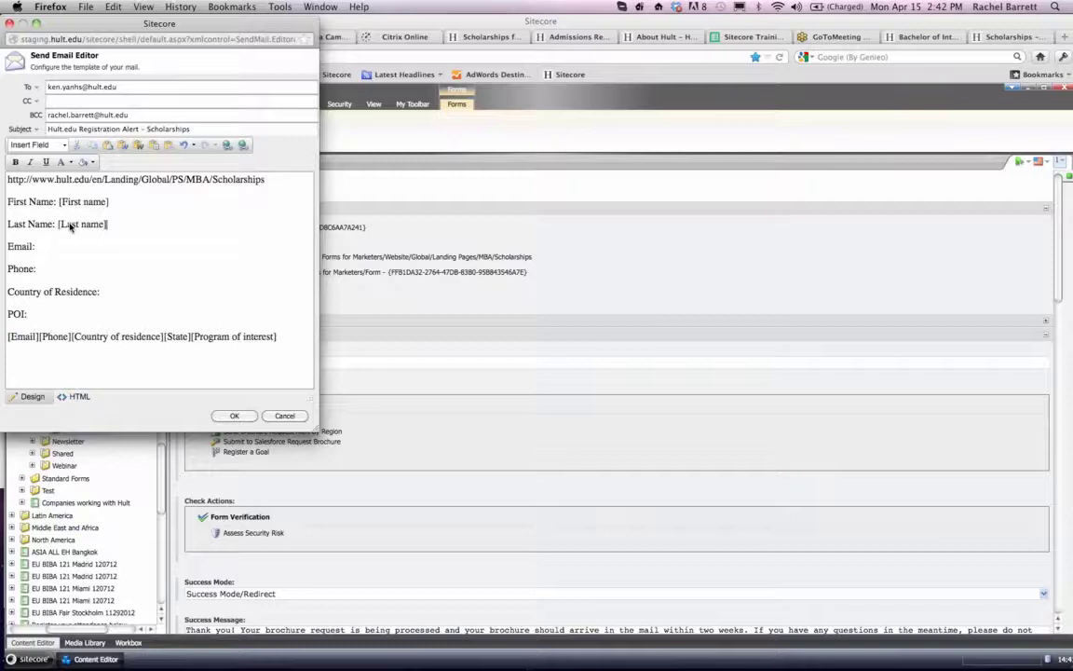
- Move the [Email] and [Phone] placeholders behind their Email and Phone labels
{"action": "left_click_drag", "start_coordinate": [38, 337], "coordinate": [4, 338]}
{"action": "key", "text": "ctrl+x"}
{"action": "left_click", "coordinate": [53, 245]}
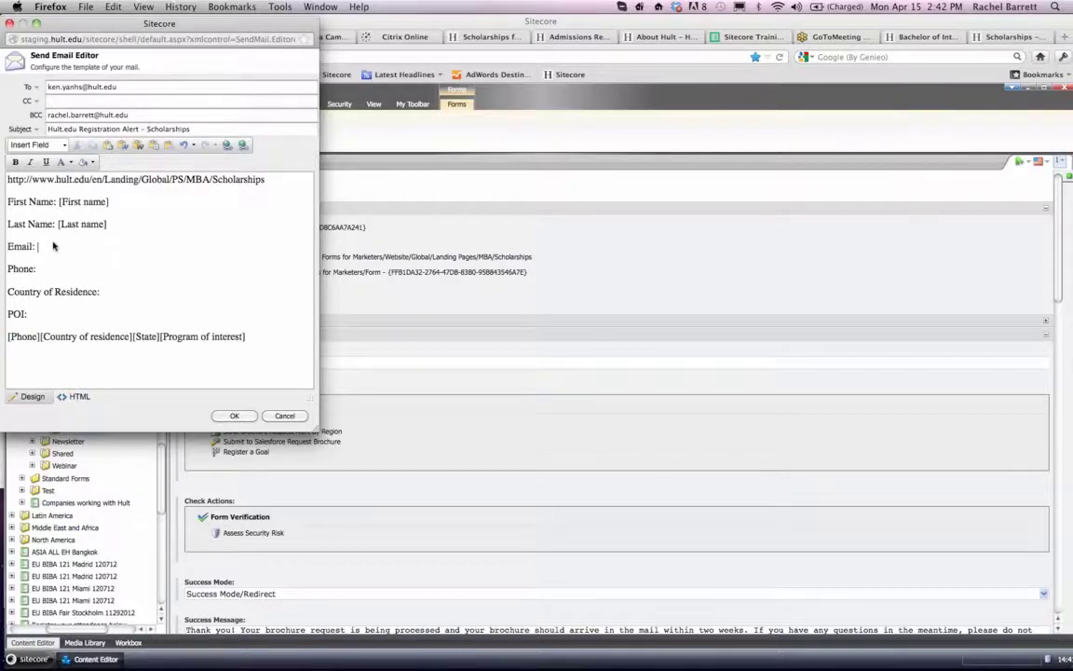
{"action": "key", "text": "super+v"}
{"action": "left_click_drag", "start_coordinate": [39, 336], "coordinate": [5, 336]}
{"action": "key", "text": "super+x"}
{"action": "left_click", "coordinate": [53, 269]}
{"action": "key", "text": "super+v"}
- Move the [Country of residence] placeholder behind the Country of Residence label
{"action": "left_click_drag", "start_coordinate": [100, 336], "coordinate": [5, 336]}
{"action": "key", "text": "super+x"}
{"action": "left_click", "coordinate": [130, 295]}
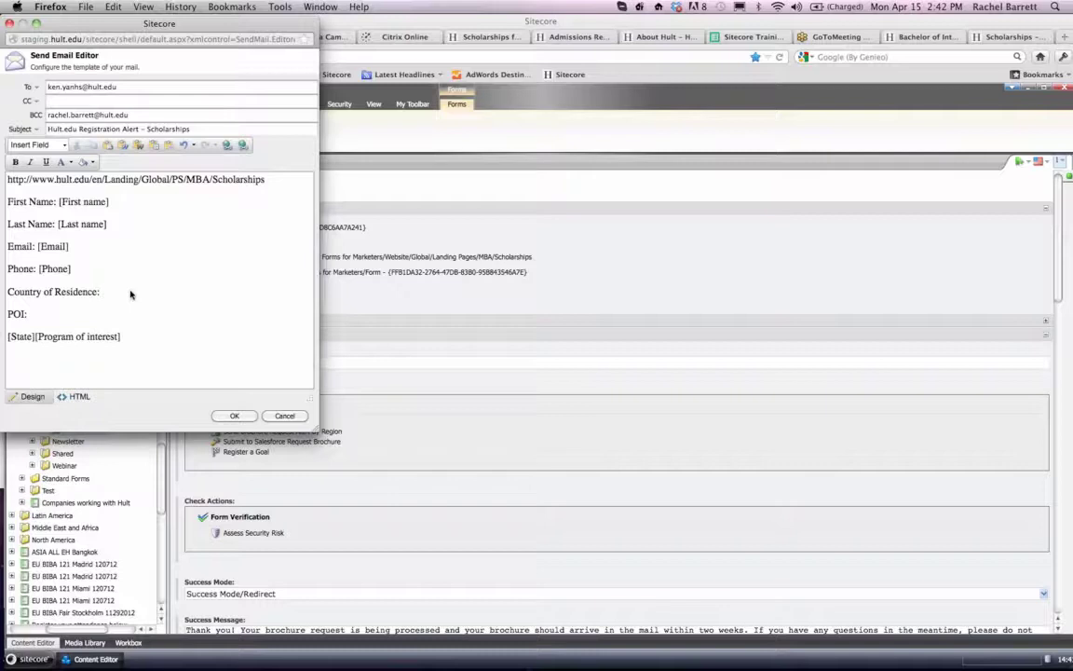
{"action": "key", "text": "super+v"}
- Add a "State:" line below Country of Residence and move the [State] placeholder onto it
{"action": "left_click_drag", "start_coordinate": [30, 336], "coordinate": [6, 334]}
{"action": "key", "text": "BackSpace"}
{"action": "left_click", "coordinate": [217, 294]}
{"action": "key", "text": "Return"}
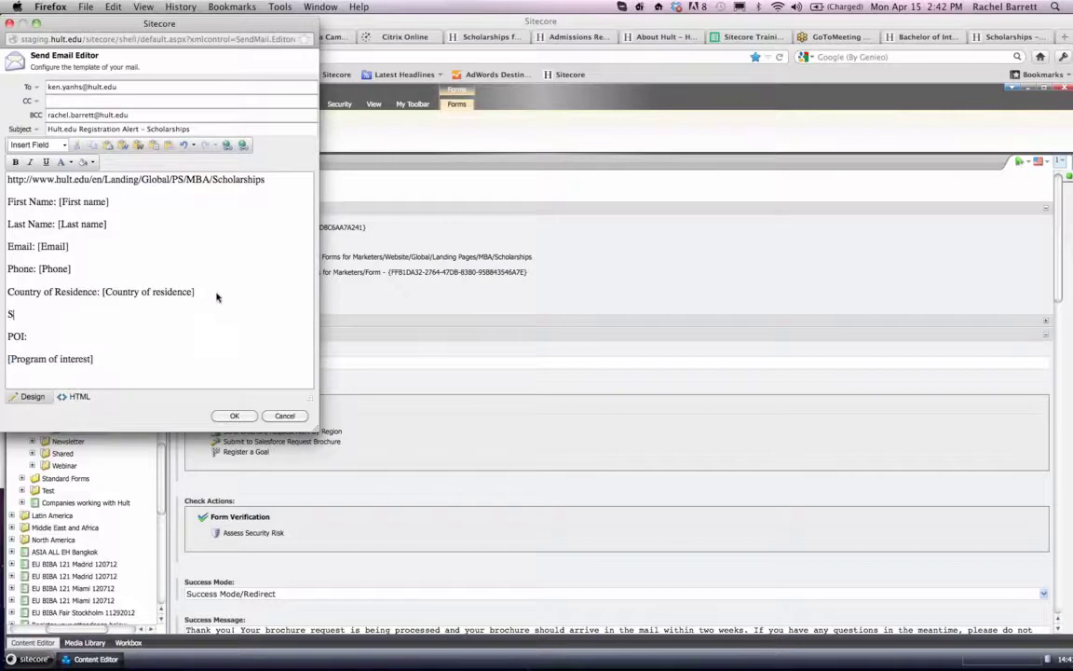
{"action": "type", "text": "State: [State]"}
- Remove the separate POI line and put the label "POI:" directly in front of the [Program of interest] placeholder
{"action": "key", "text": "Left"}
{"action": "key", "text": "shift+Home"}
{"action": "key", "text": "BackSpace"}
{"action": "key", "text": "BackSpace"}
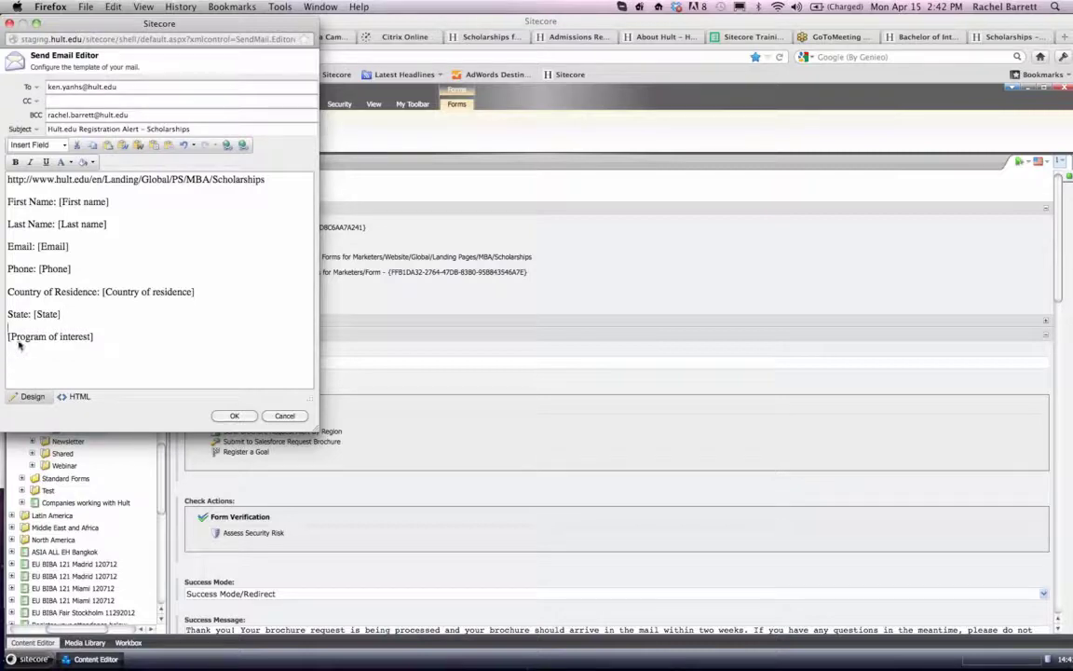
{"action": "type", "text": "POI:"}
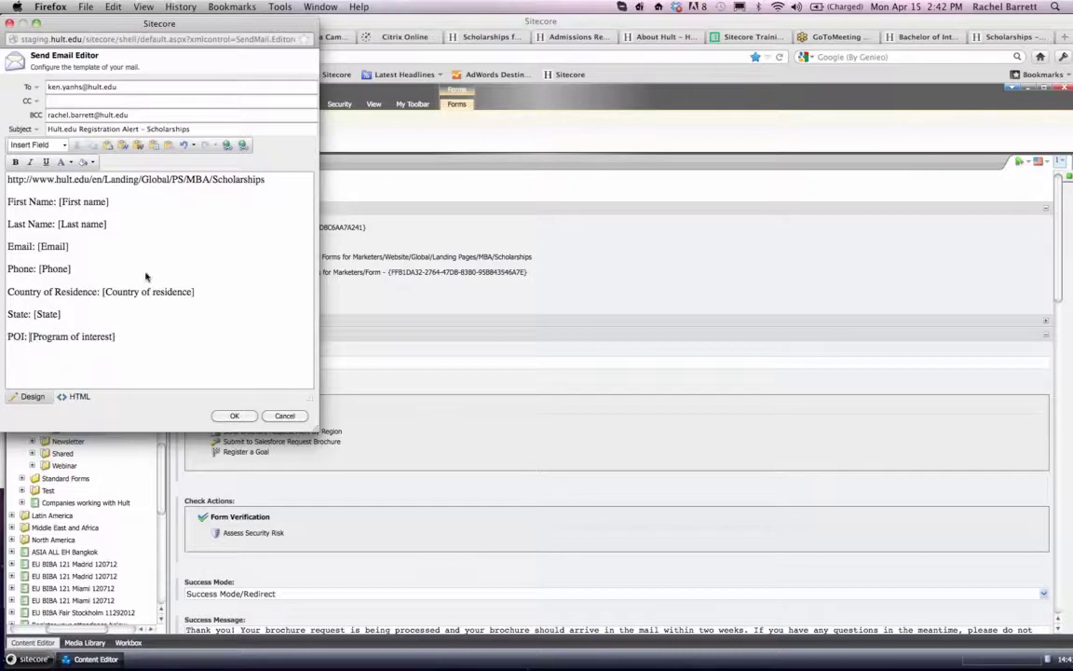
{"action": "left_click", "coordinate": [91, 162]}
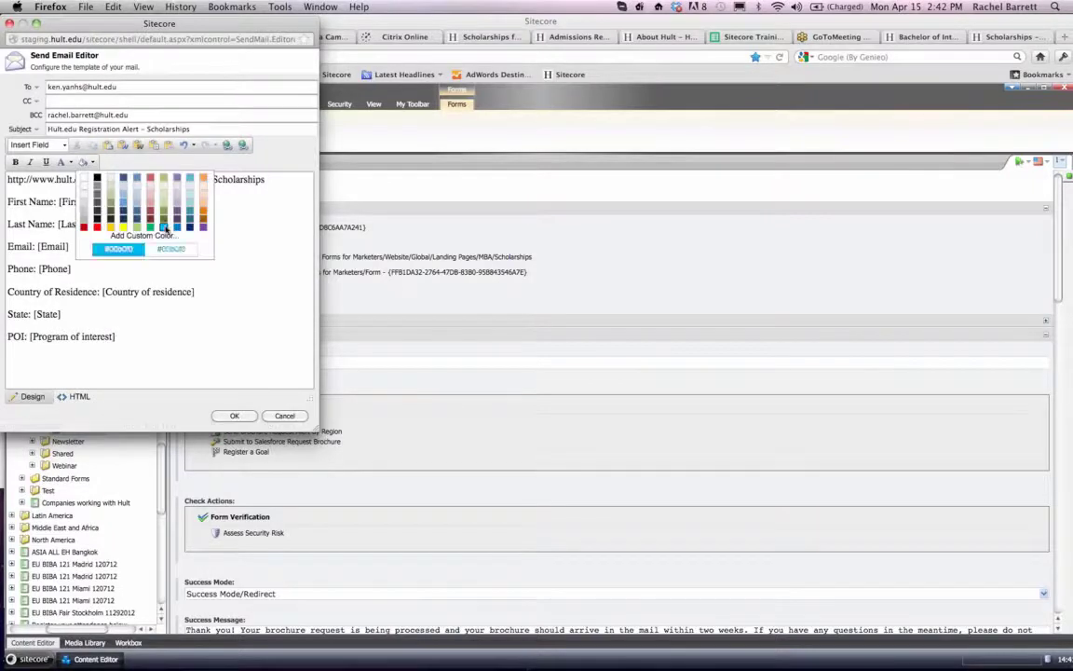
{"action": "left_click", "coordinate": [228, 353]}
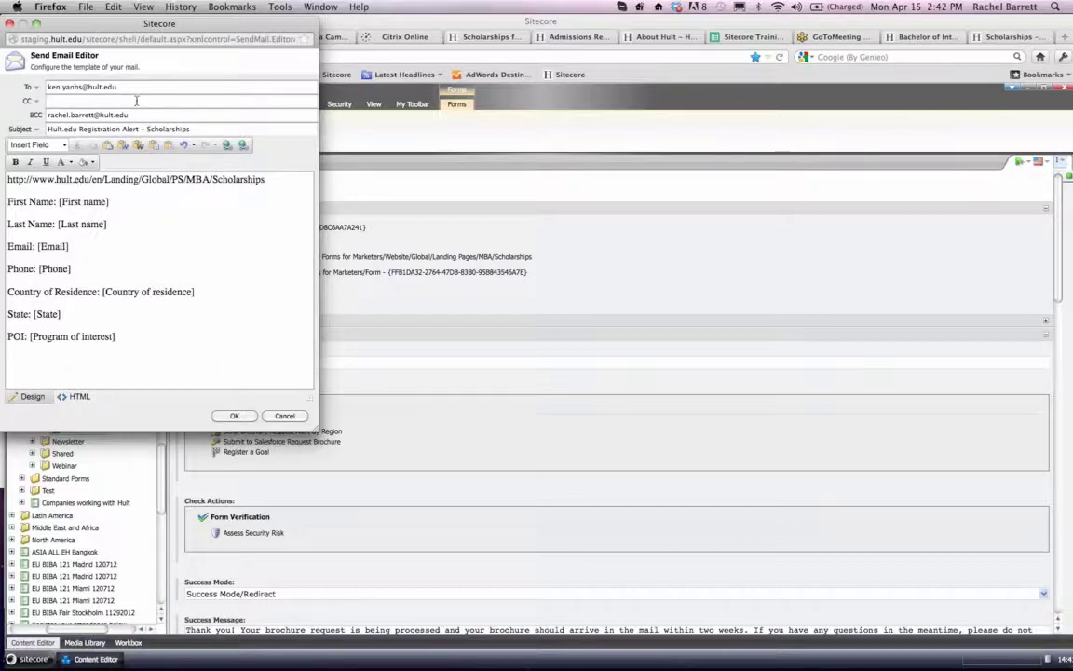
- Replace the alert mail's To recipient with the address moved from BCC, and confirm the mail template and the save actions
{"action": "triple_click", "coordinate": [137, 89]}
{"action": "key", "text": "BackSpace"}
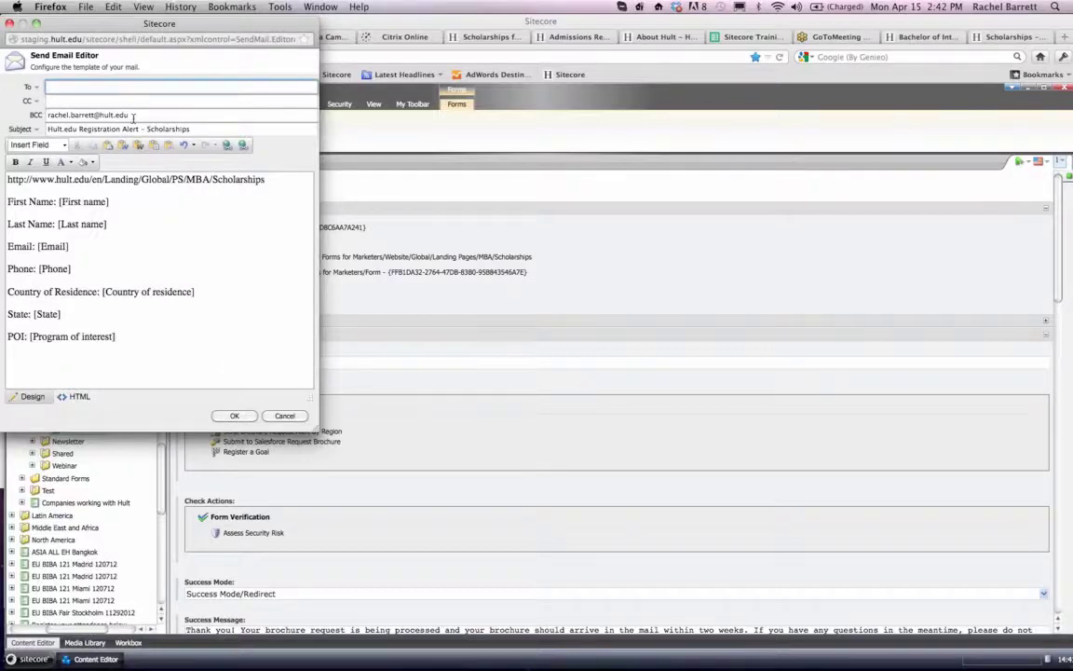
{"action": "left_click_drag", "start_coordinate": [134, 117], "coordinate": [2, 114]}
{"action": "key", "text": "super+x"}
{"action": "left_click", "coordinate": [89, 88]}
{"action": "key", "text": "super+v"}
{"action": "left_click", "coordinate": [89, 113]}
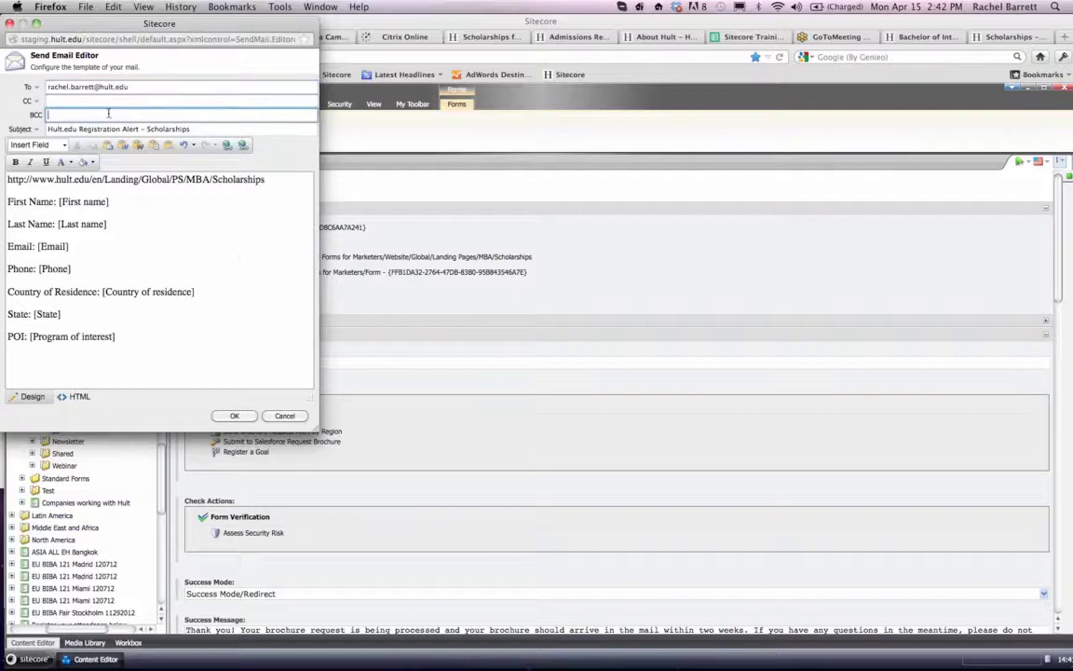
{"action": "left_click", "coordinate": [237, 416]}
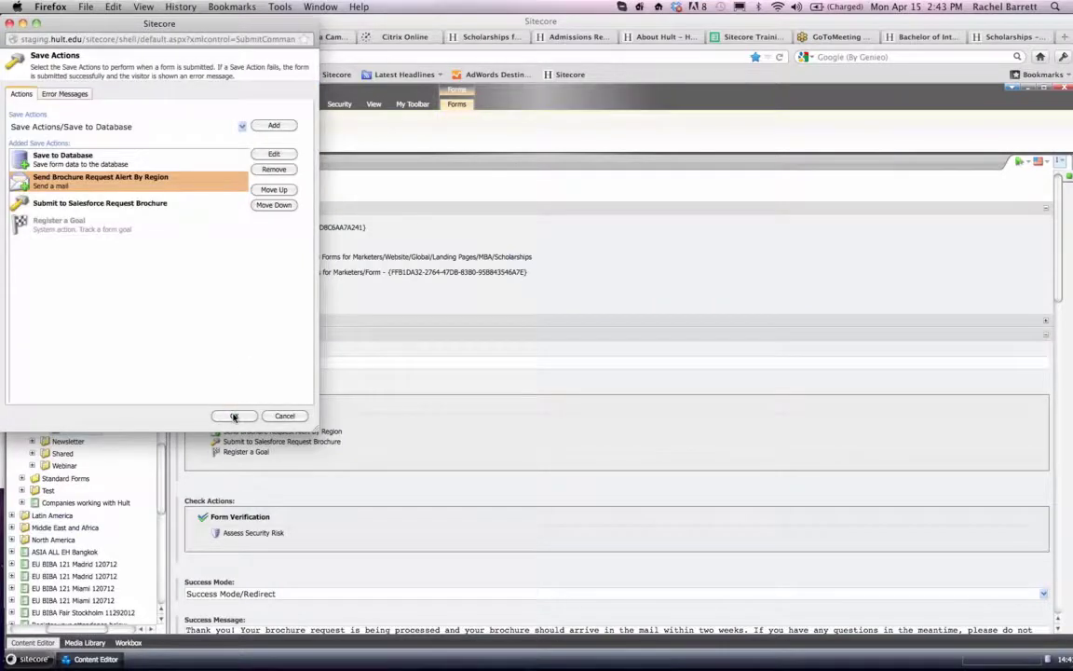
{"action": "left_click", "coordinate": [233, 416]}
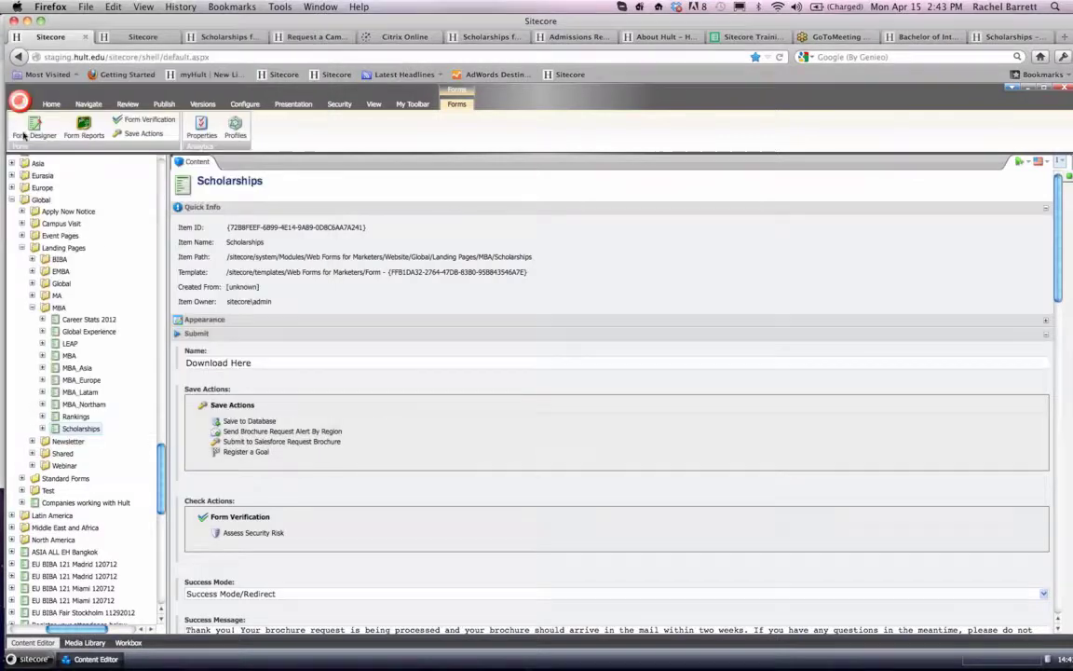
- Publish the Scholarships web form item on its own, without publishing the whole site
{"action": "left_click", "coordinate": [51, 105]}
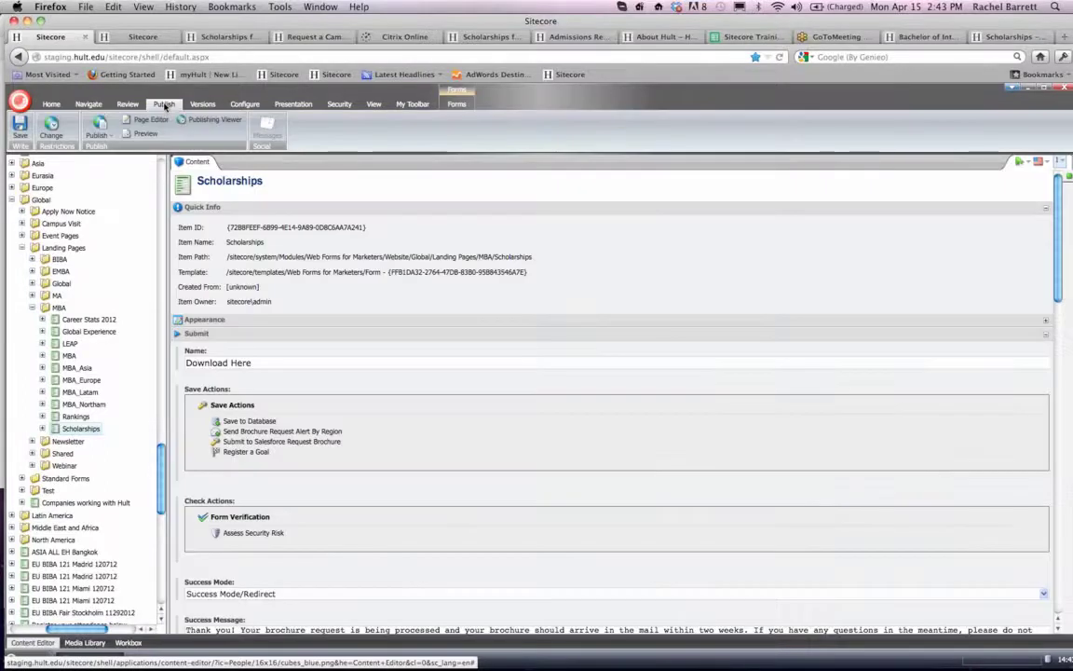
{"action": "left_click", "coordinate": [154, 101]}
{"action": "left_click", "coordinate": [109, 136]}
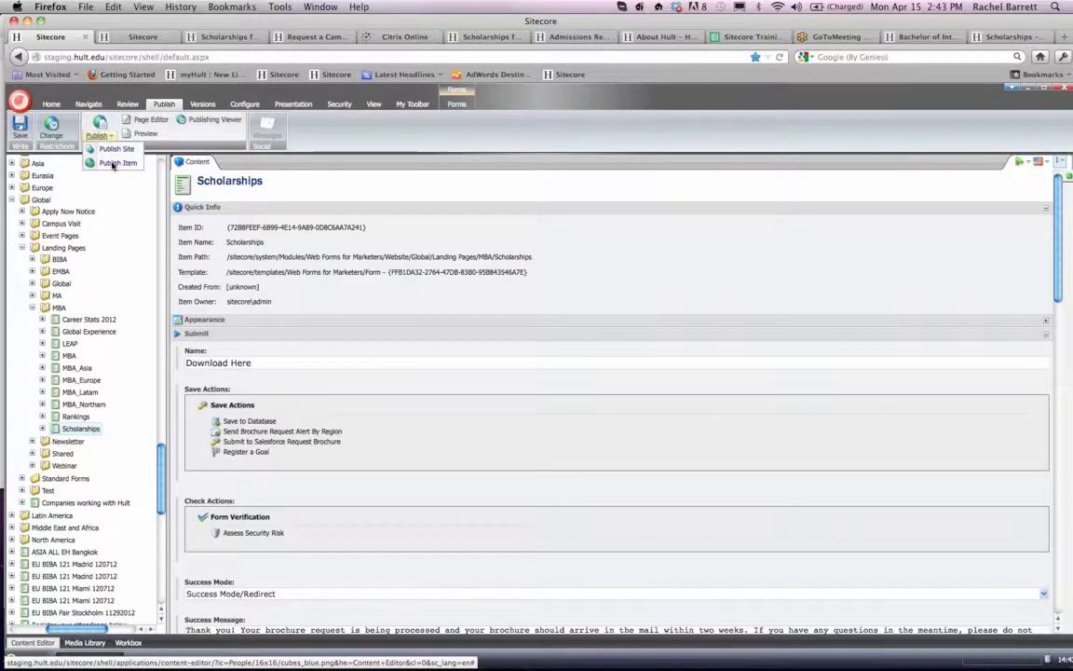
{"action": "left_click", "coordinate": [113, 164]}
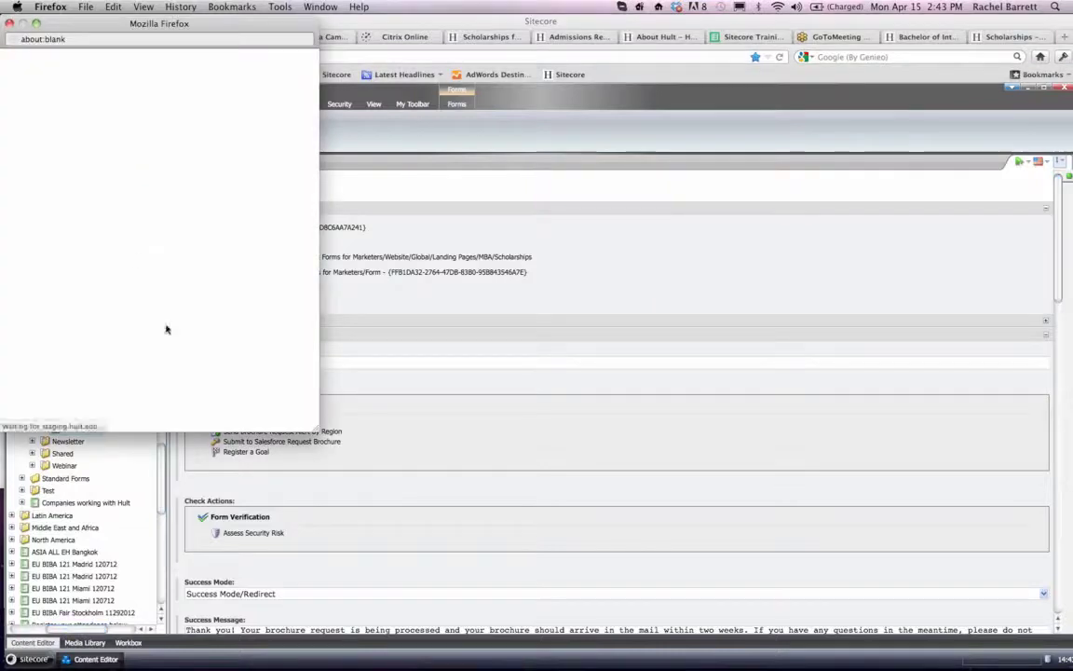
{"action": "left_click", "coordinate": [233, 419]}
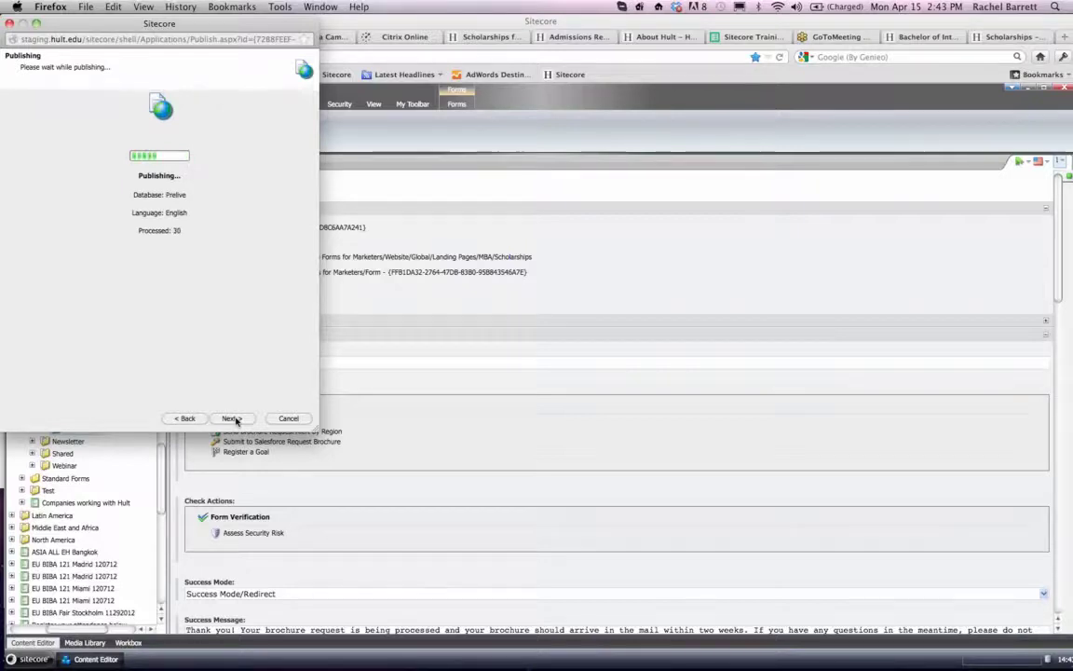
{"action": "left_click", "coordinate": [289, 419]}
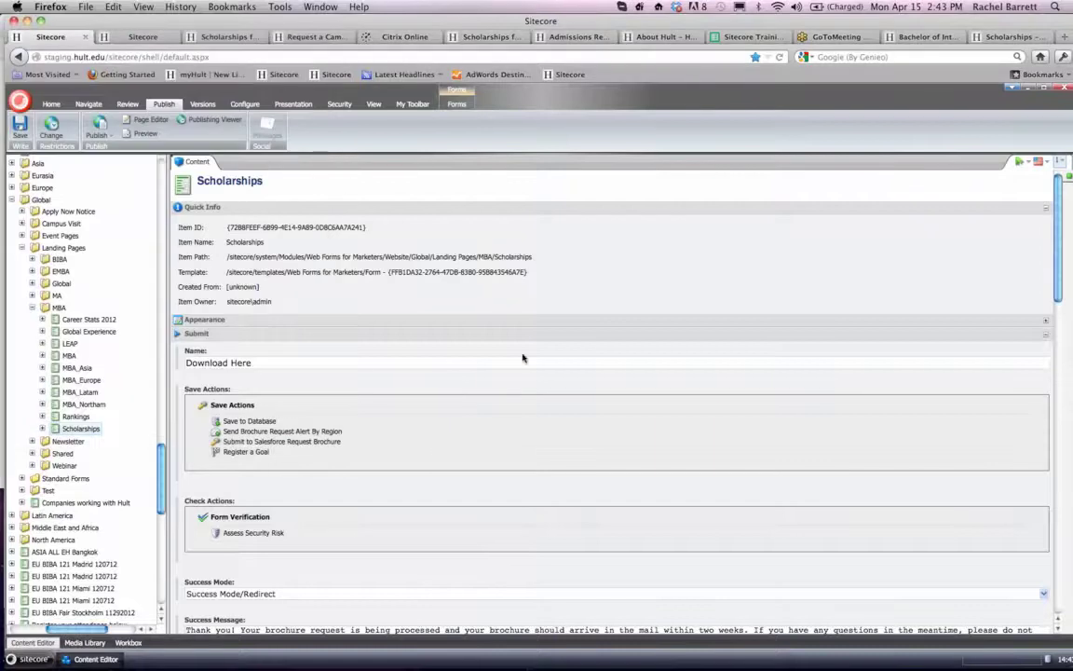
- Review the Scholarships form's save actions, success mode, success message and success page
{"action": "scroll", "coordinate": [522, 358], "scroll_direction": "down", "scroll_amount": 3}
{"action": "scroll", "coordinate": [523, 358], "scroll_direction": "down", "scroll_amount": 5}
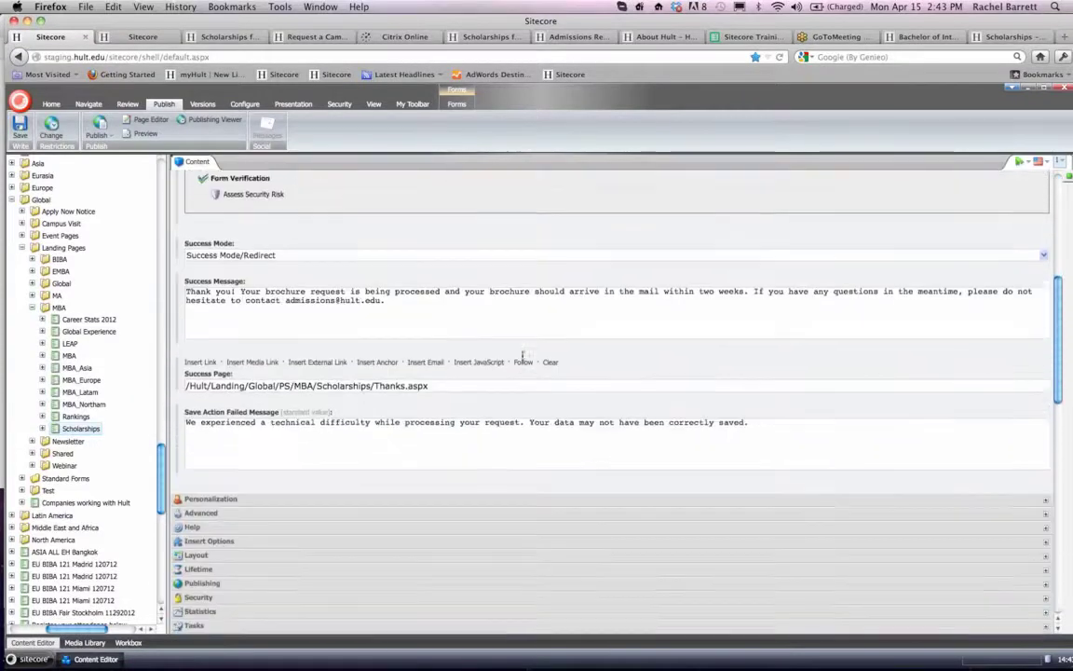
{"action": "scroll", "coordinate": [523, 356], "scroll_direction": "down", "scroll_amount": 1}
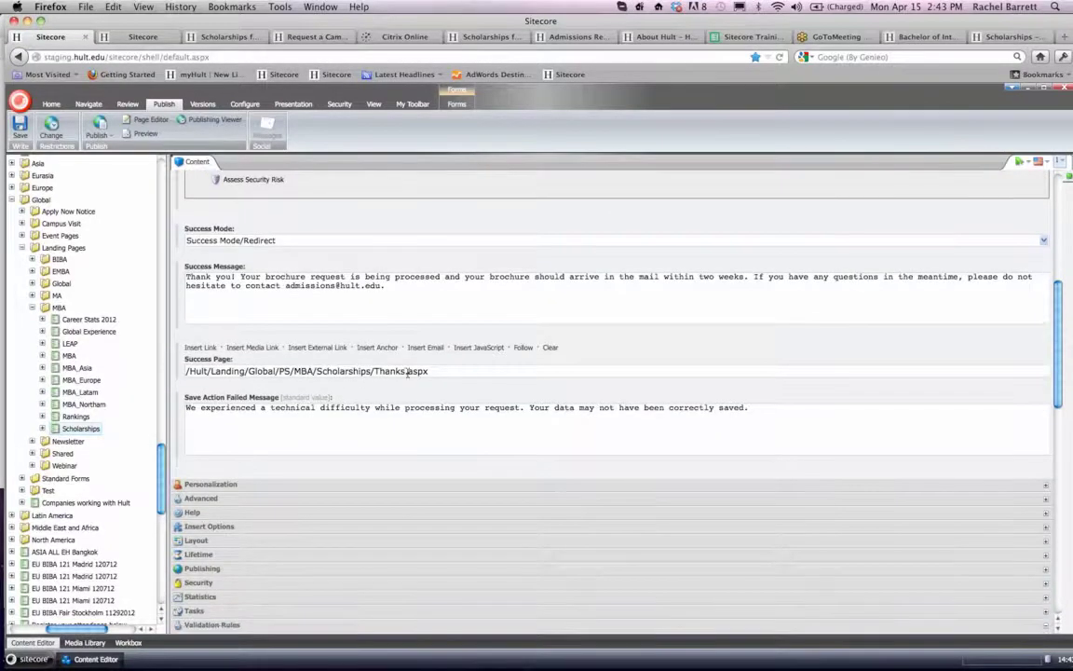
{"action": "scroll", "coordinate": [433, 373], "scroll_direction": "down", "scroll_amount": 1}
{"action": "scroll", "coordinate": [433, 372], "scroll_direction": "up", "scroll_amount": 8}
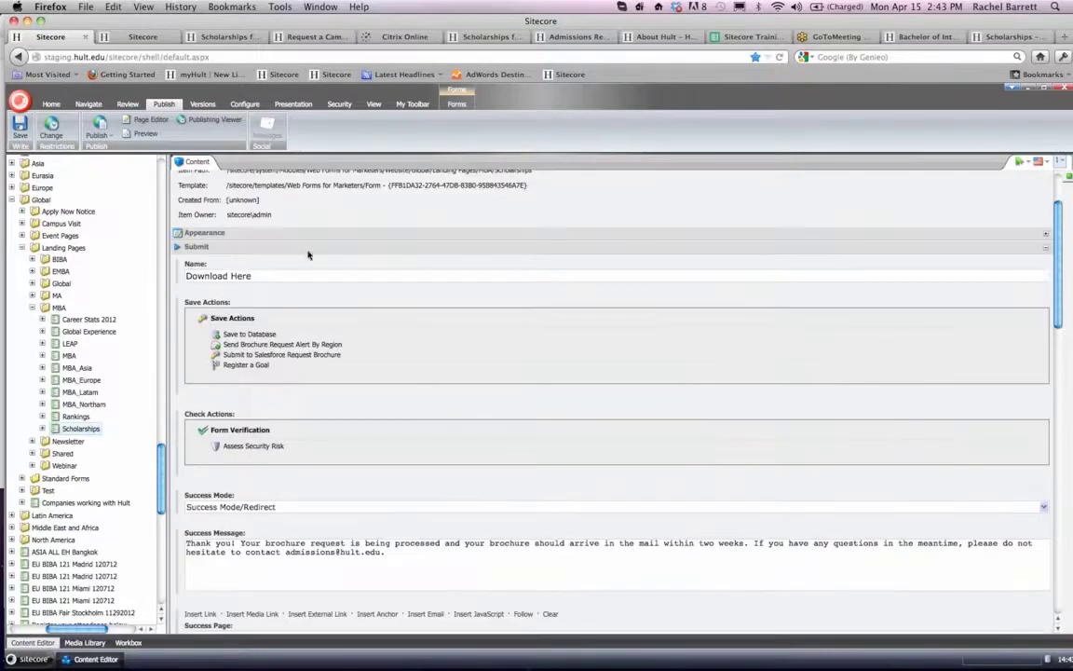
{"action": "scroll", "coordinate": [399, 325], "scroll_direction": "down", "scroll_amount": 2}
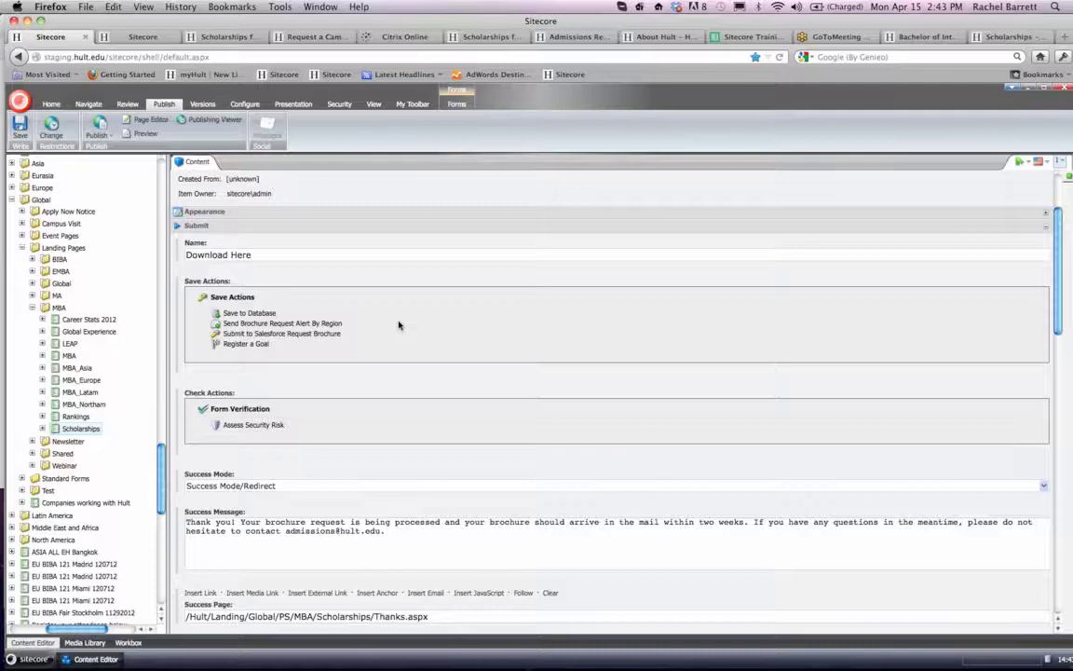
{"action": "scroll", "coordinate": [398, 325], "scroll_direction": "up", "scroll_amount": 1}
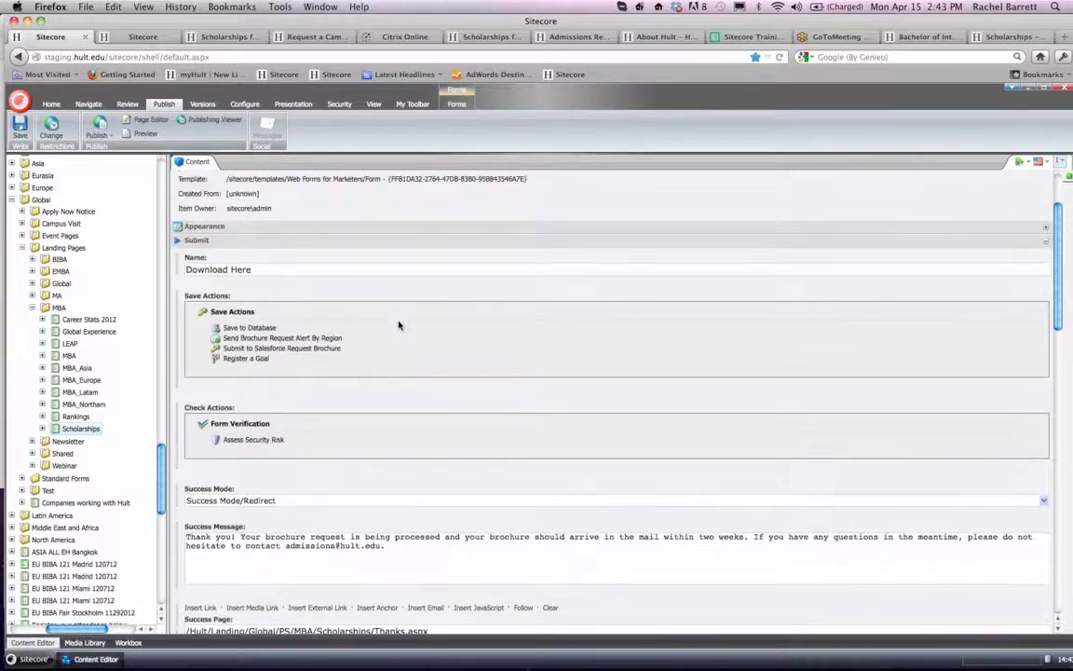
{"action": "scroll", "coordinate": [399, 325], "scroll_direction": "down", "scroll_amount": 8}
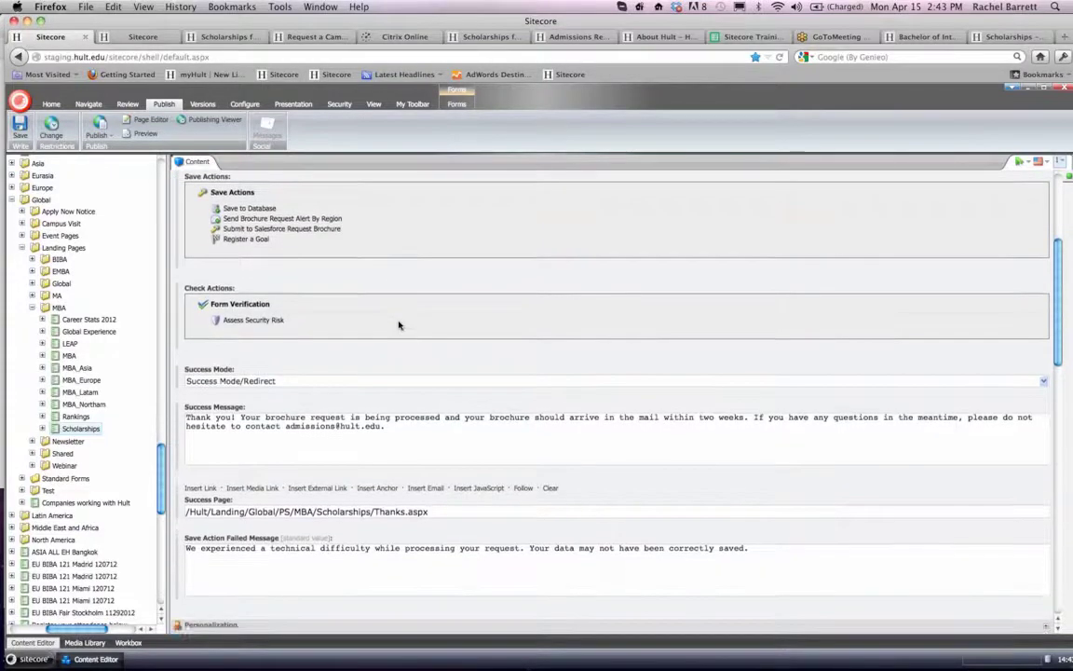
{"action": "scroll", "coordinate": [398, 325], "scroll_direction": "down", "scroll_amount": 4}
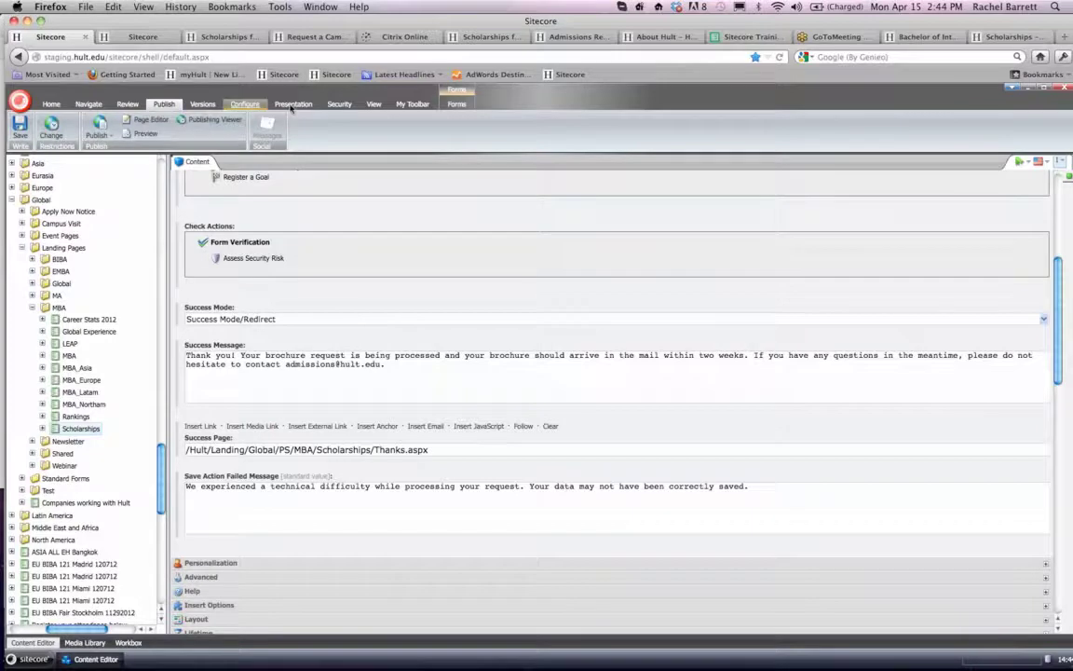
- Add the Send Email Message action to the Scholarships form's save actions
{"action": "left_click", "coordinate": [457, 103]}
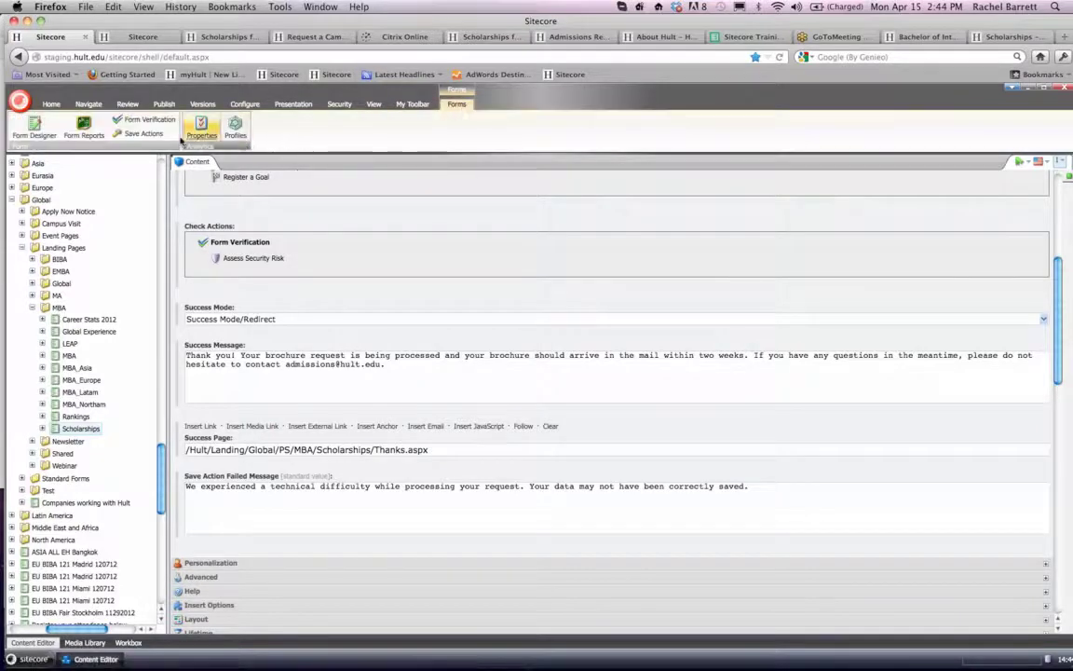
{"action": "left_click", "coordinate": [144, 135]}
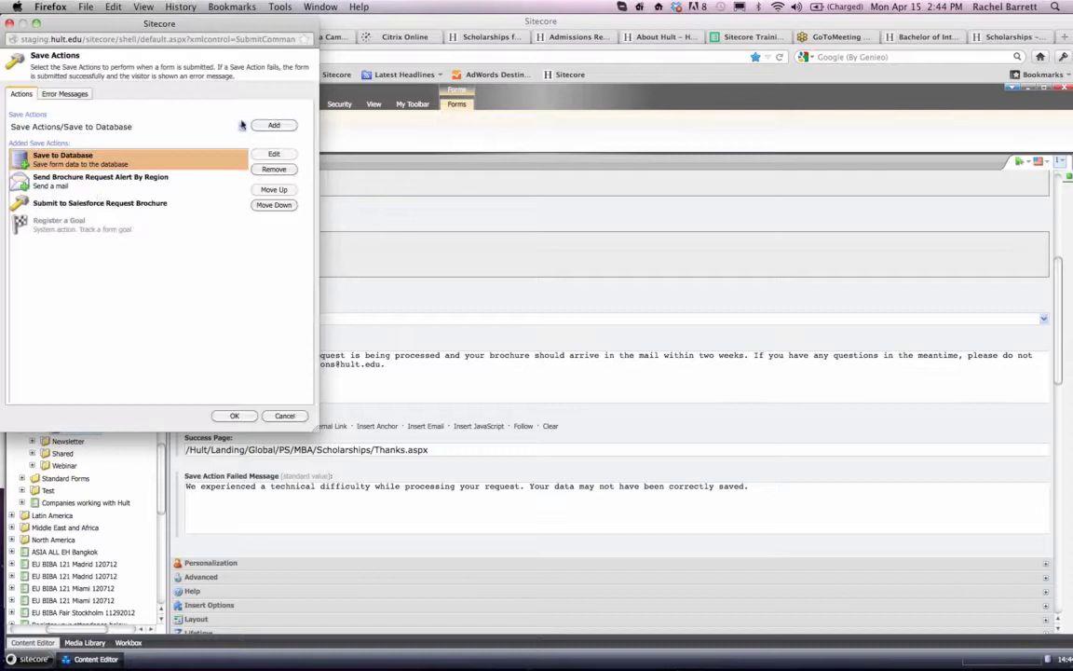
{"action": "left_click", "coordinate": [241, 126]}
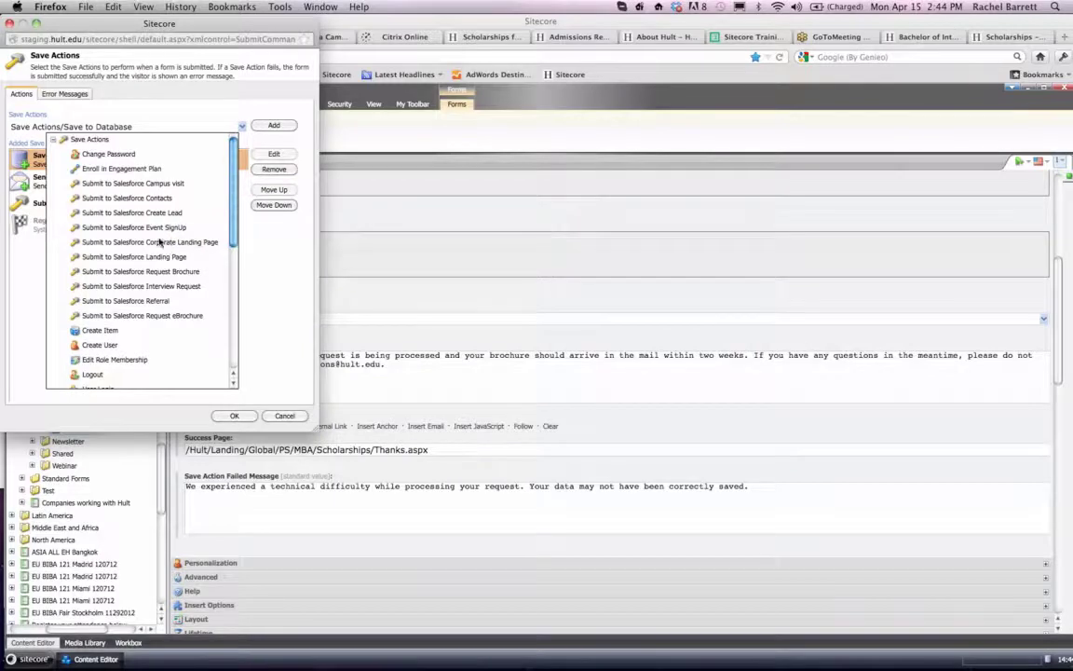
{"action": "scroll", "coordinate": [155, 206], "scroll_direction": "down", "scroll_amount": 2}
{"action": "scroll", "coordinate": [151, 205], "scroll_direction": "down", "scroll_amount": 10}
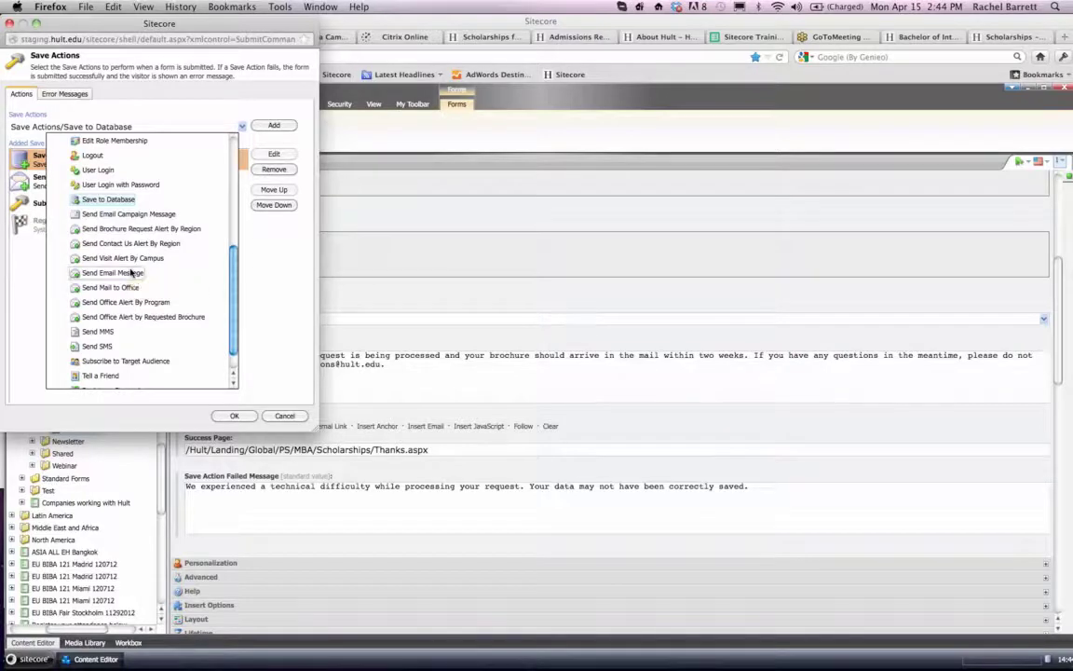
{"action": "left_click", "coordinate": [130, 272]}
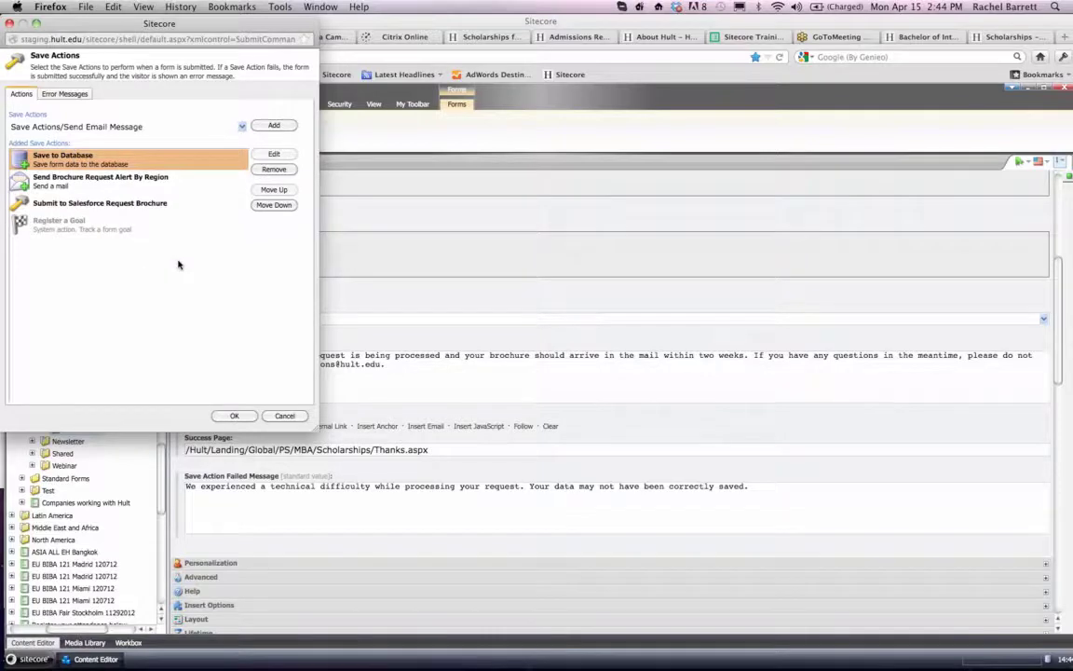
{"action": "left_click", "coordinate": [274, 125]}
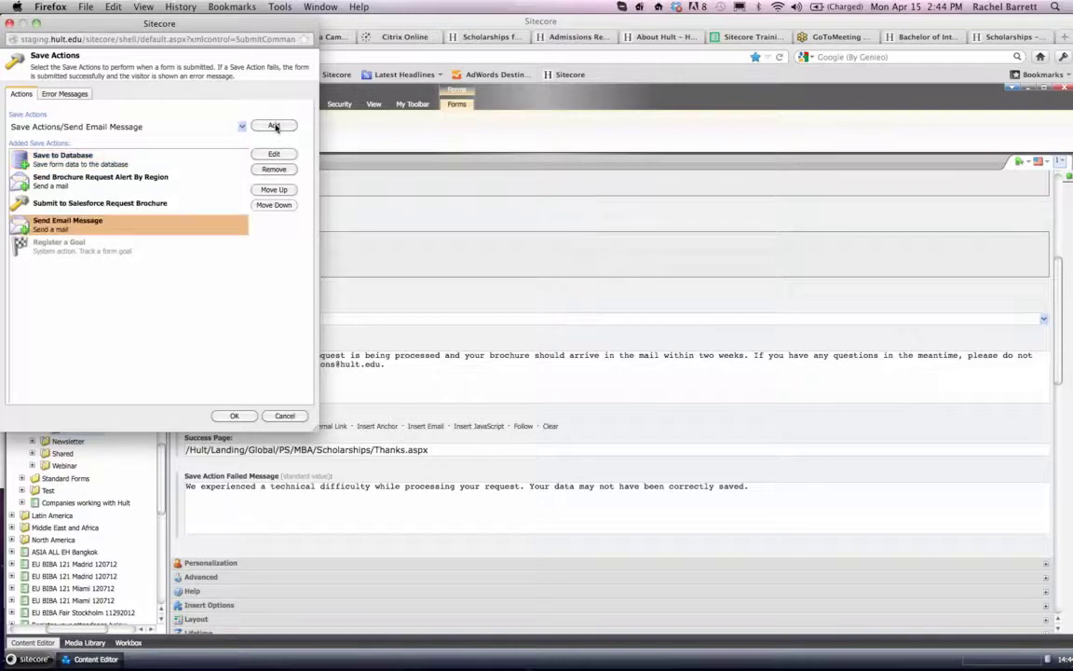
- Open the new Send Email Message action's mail template and enter the recipient's e-mail address as To
{"action": "left_click", "coordinate": [273, 155]}
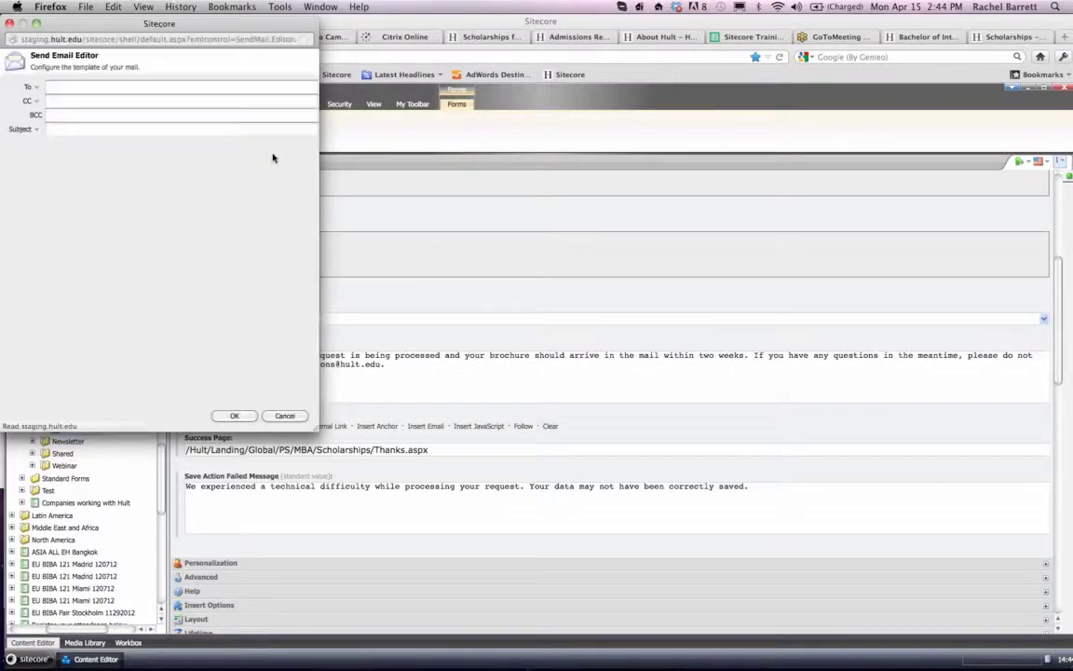
{"action": "left_click", "coordinate": [61, 85]}
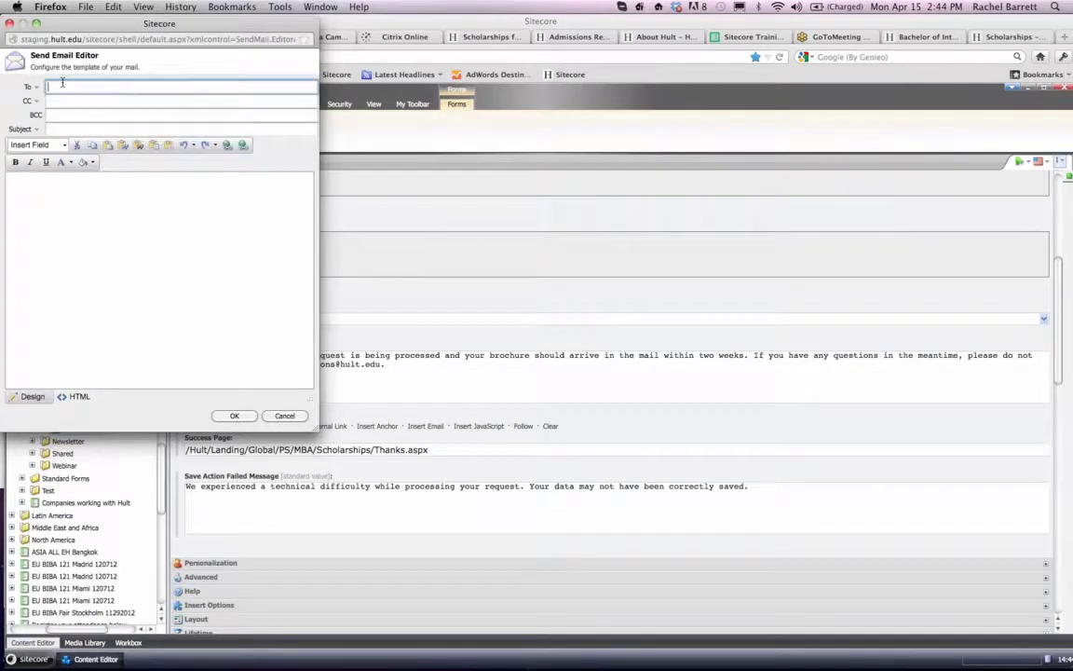
{"action": "type", "text": "rache"}
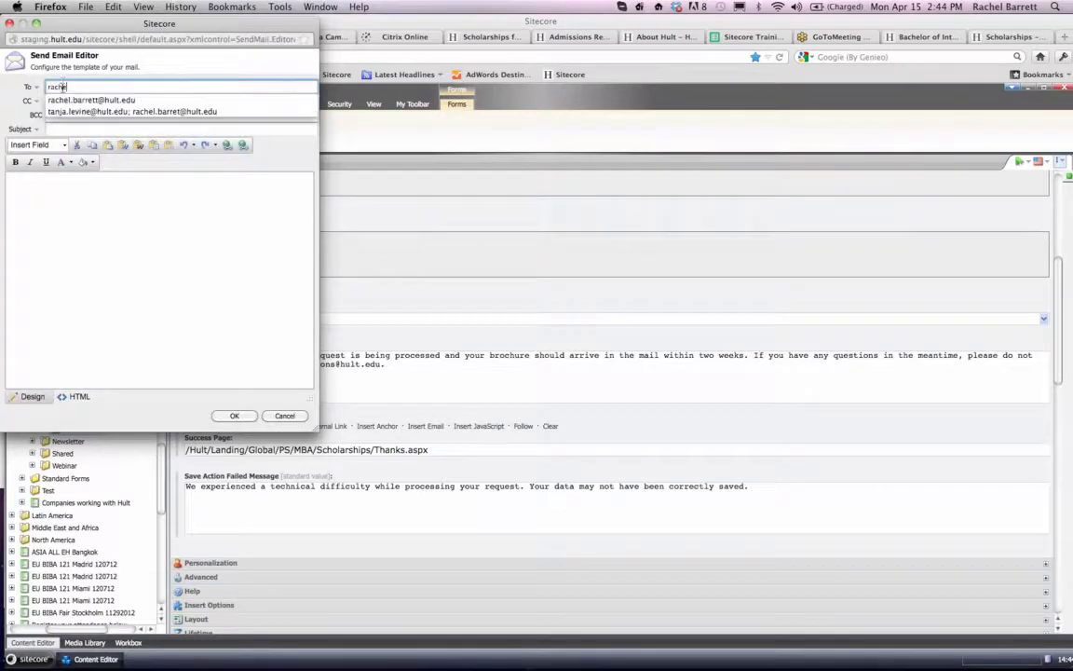
{"action": "left_click", "coordinate": [61, 97]}
{"action": "left_click", "coordinate": [78, 210]}
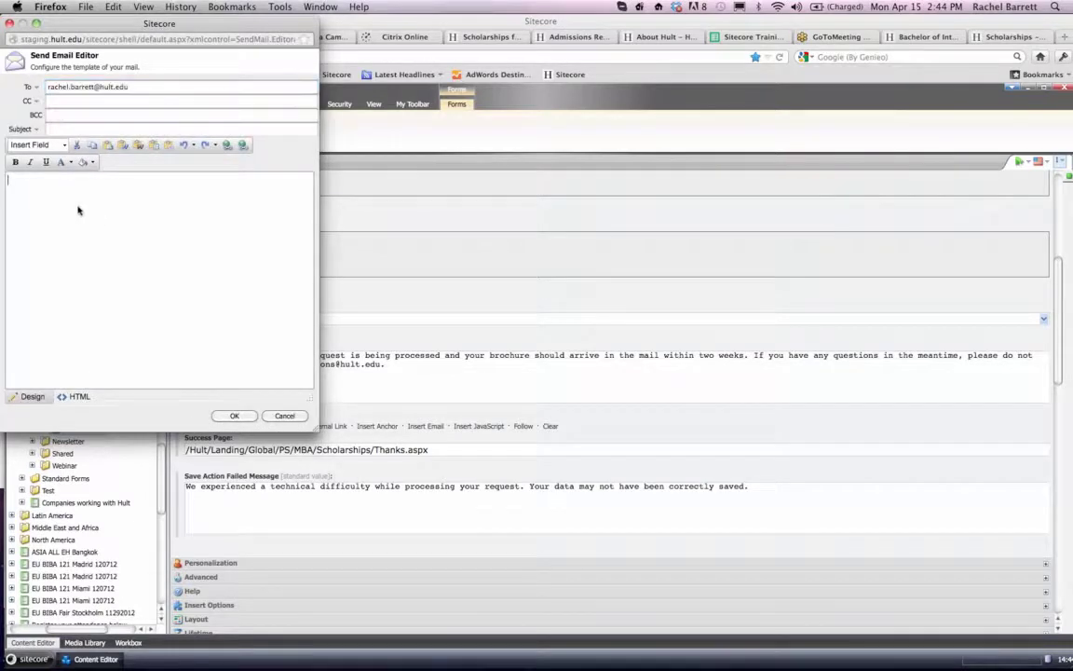
- Start the mail body with "Hi [First name]," using the form field placeholder, followed by "We're delighted that you have completed our gorgeous form! ;)"
{"action": "left_click", "coordinate": [63, 145]}
{"action": "left_click", "coordinate": [51, 167]}
{"action": "left_click", "coordinate": [18, 180]}
{"action": "key", "text": "Return"}
{"action": "type", "text": "We're delighted that you h"}
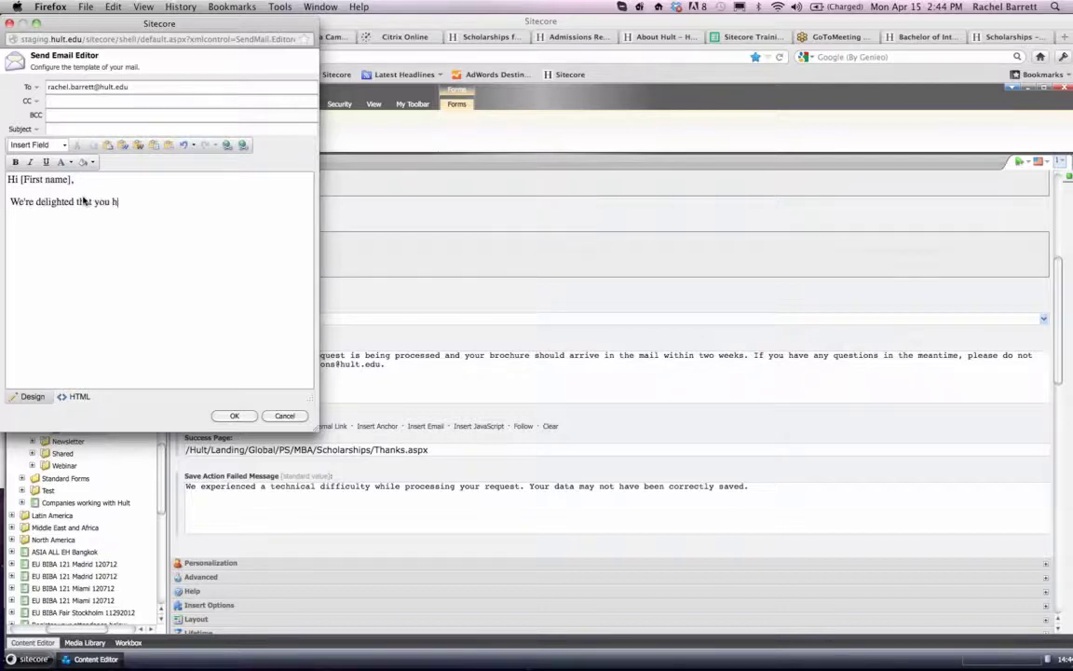
{"action": "type", "text": "ave completed our gorgeous form! ;)"}
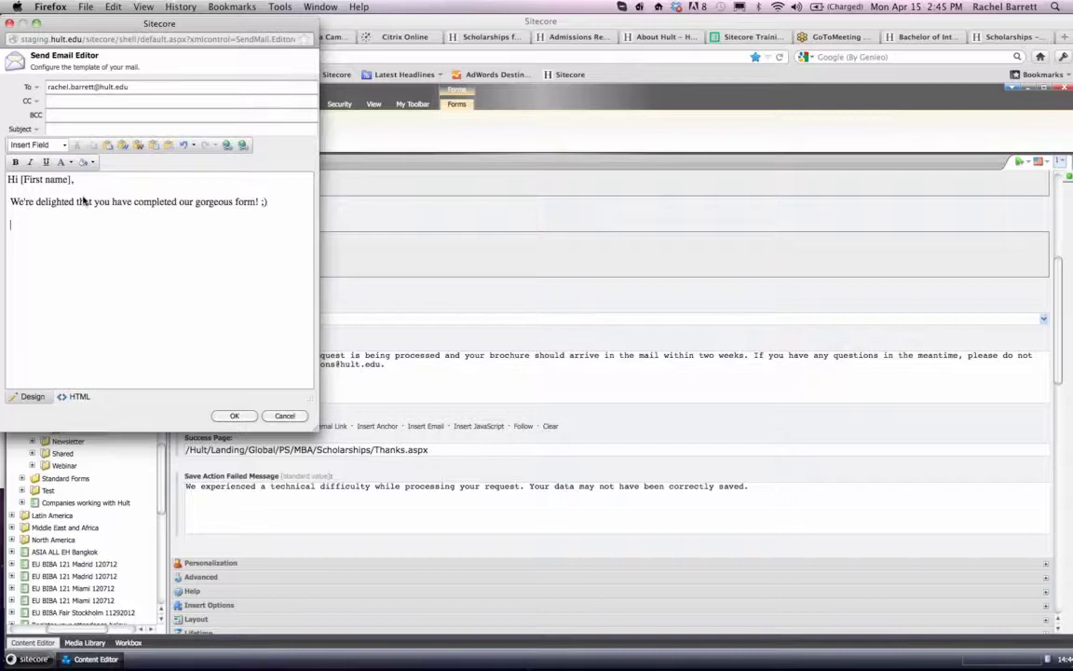
{"action": "left_click_drag", "start_coordinate": [11, 202], "coordinate": [2, 203]}
{"action": "key", "text": "BackSpace"}
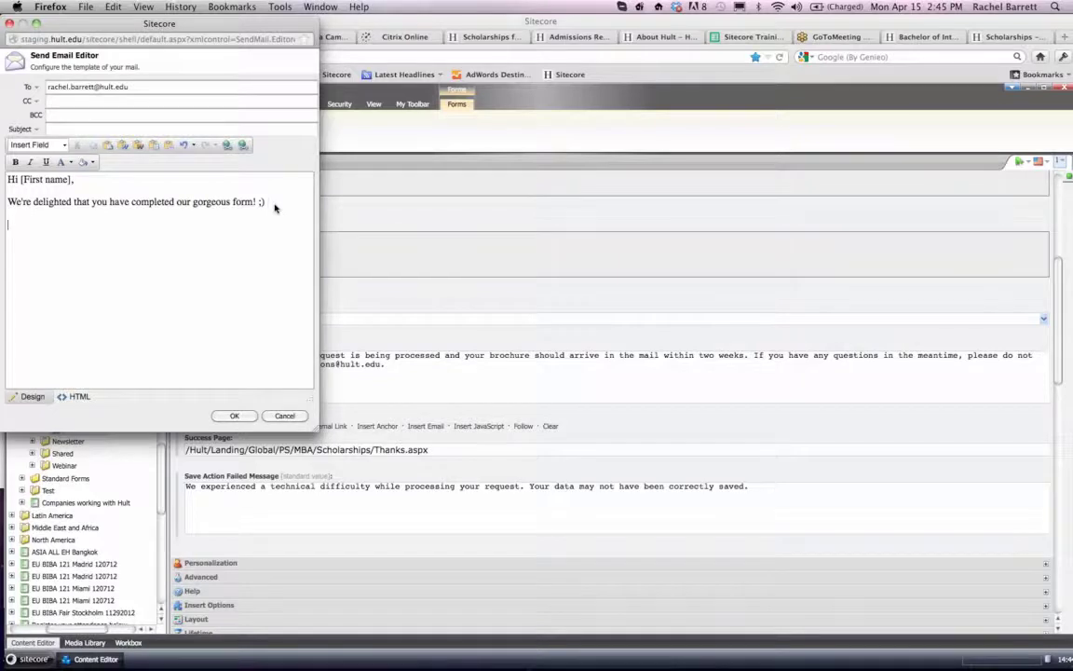
- Add the line "Whatever message you want to include." and close the mail with "Kind regards," and the sender's first name
{"action": "type", "text": "atever msess"}
{"action": "type", "text": "age you want to incl"}
{"action": "type", "text": "ude"}
{"action": "type", "text": "Kind regards,"}
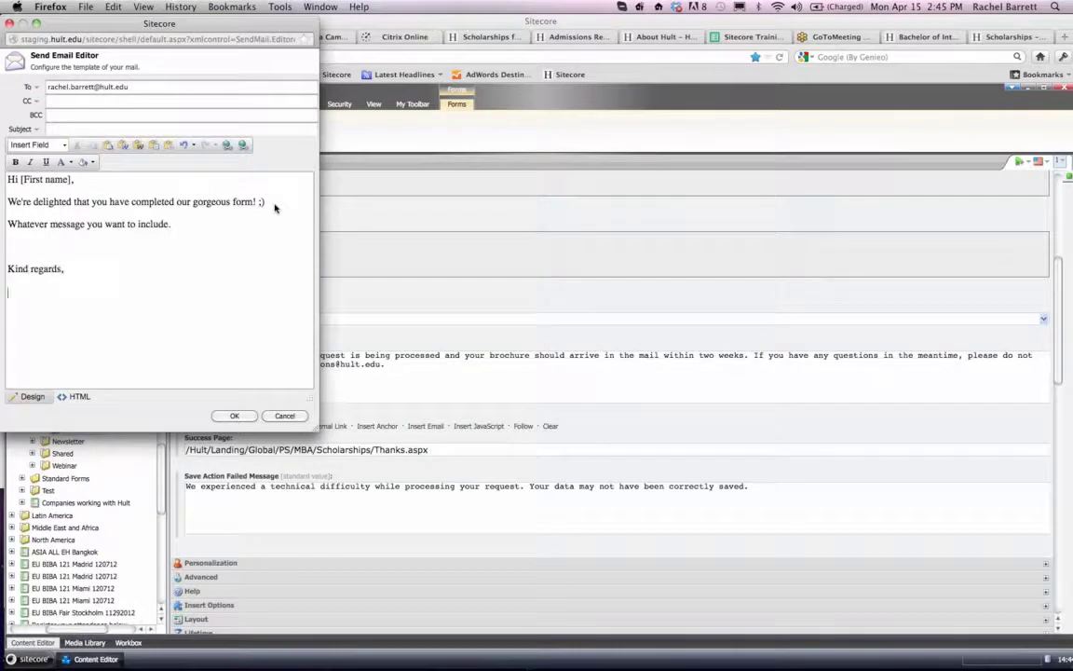
{"action": "key", "text": "Return"}
{"action": "type", "text": "Rachel"}
{"action": "left_click", "coordinate": [9, 244]}
{"action": "key", "text": "BackSpace"}
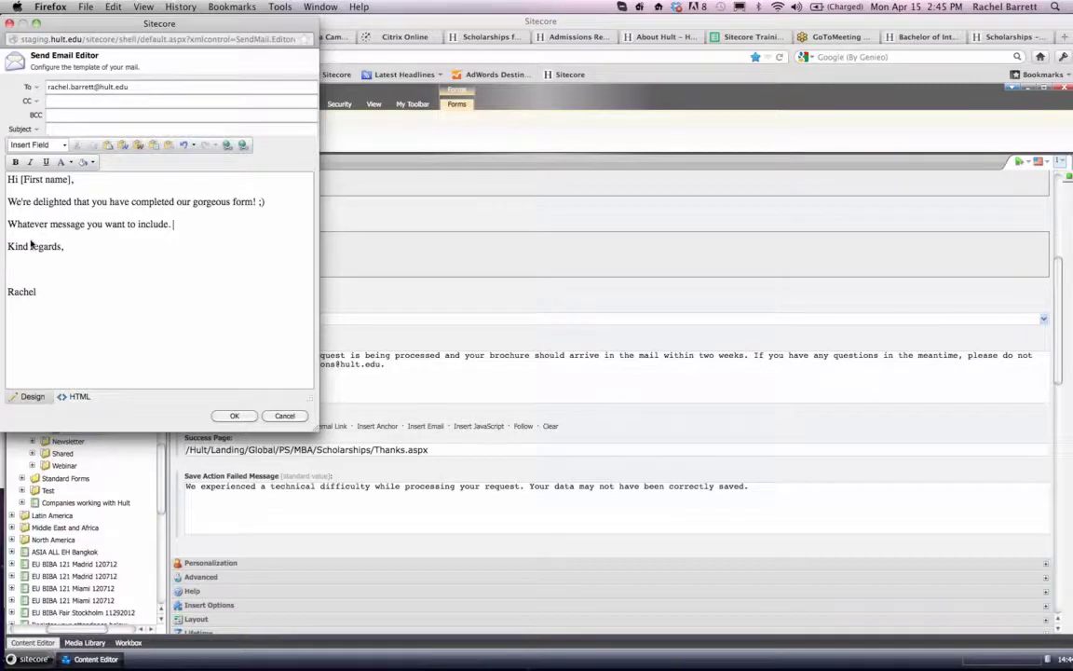
- Insert a contact line "CAll us here: Find me here:" with a phone number below the mail's opening sentence
{"action": "left_click", "coordinate": [64, 145]}
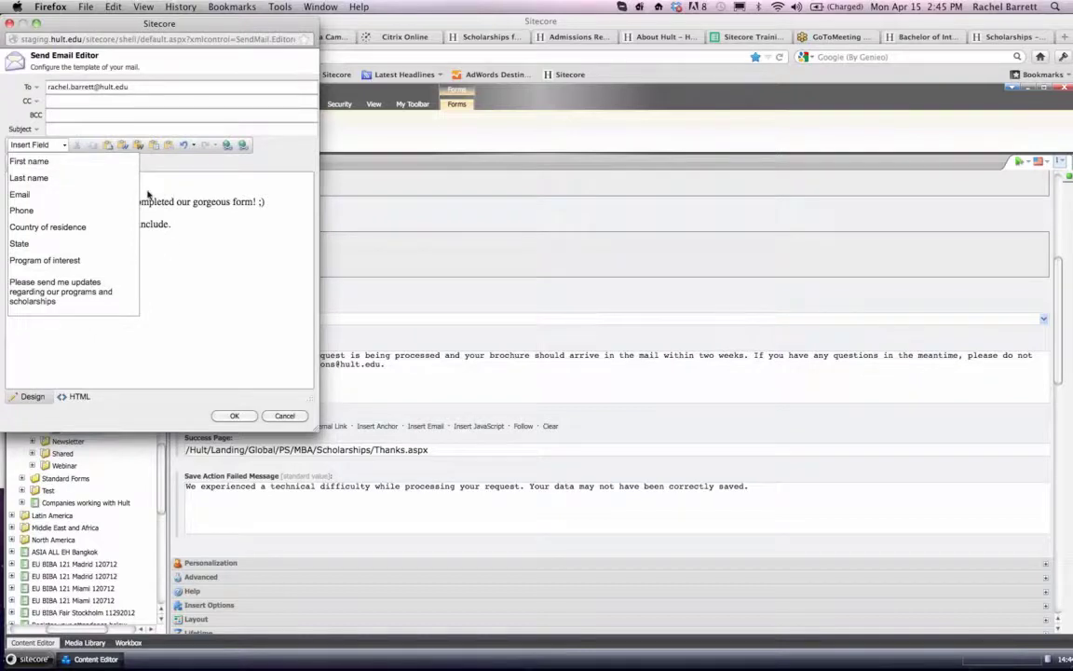
{"action": "left_click", "coordinate": [42, 162]}
{"action": "left_click", "coordinate": [290, 203]}
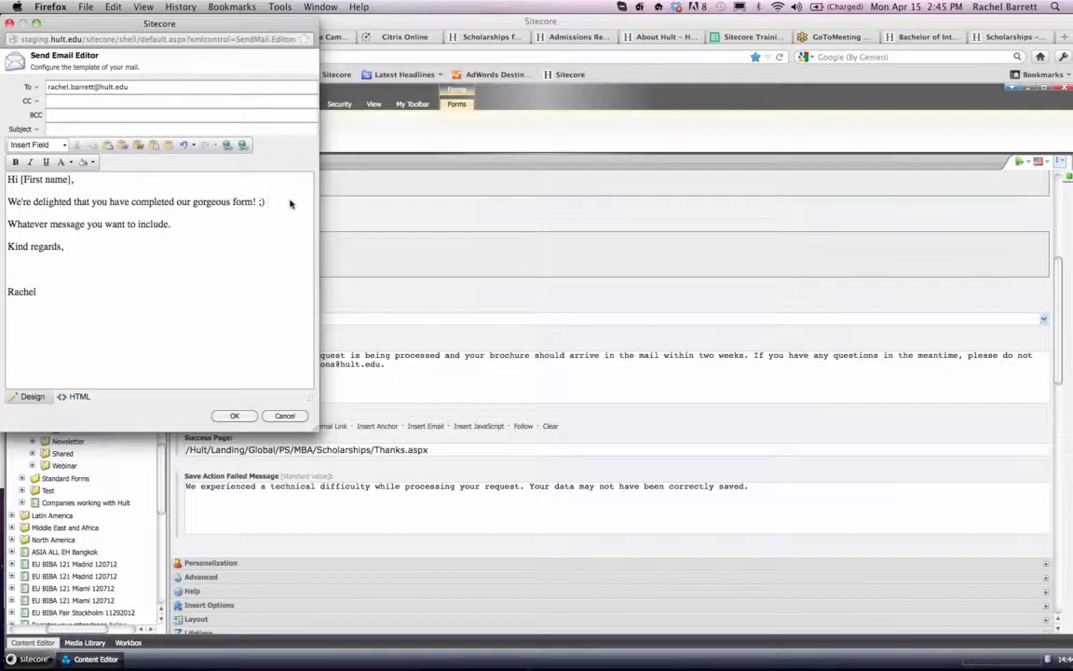
{"action": "key", "text": "Return"}
{"action": "type", "text": "Admi"}
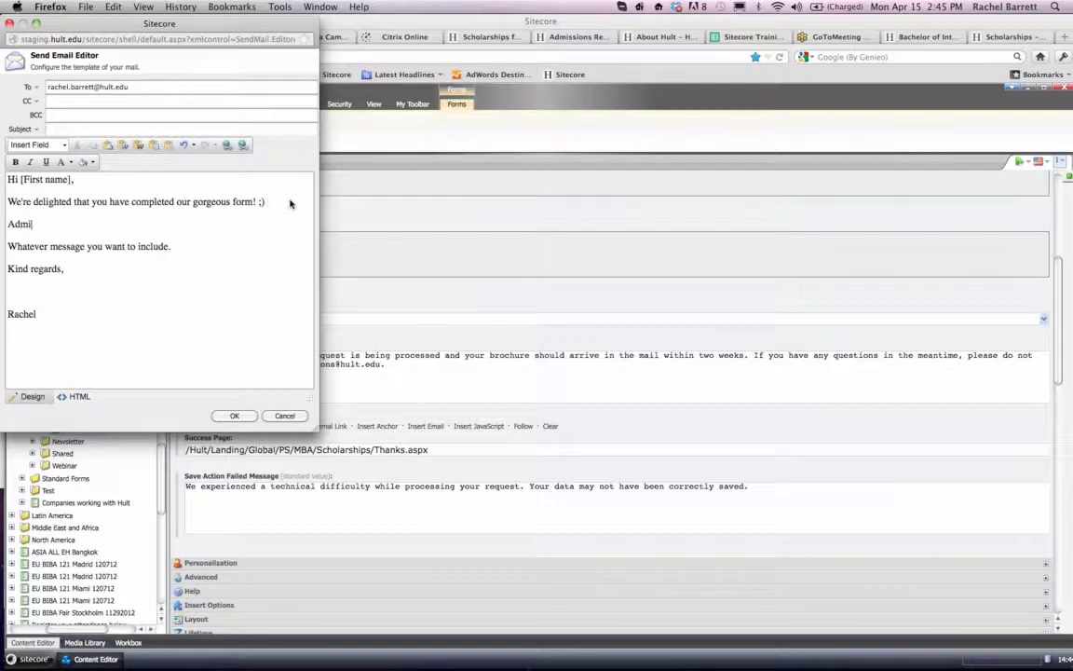
{"action": "key", "text": "BackSpace"}
{"action": "key", "text": "BackSpace"}
{"action": "key", "text": "BackSpace"}
{"action": "key", "text": "BackSpace"}
{"action": "type", "text": "CAll us here: Find me hre"}
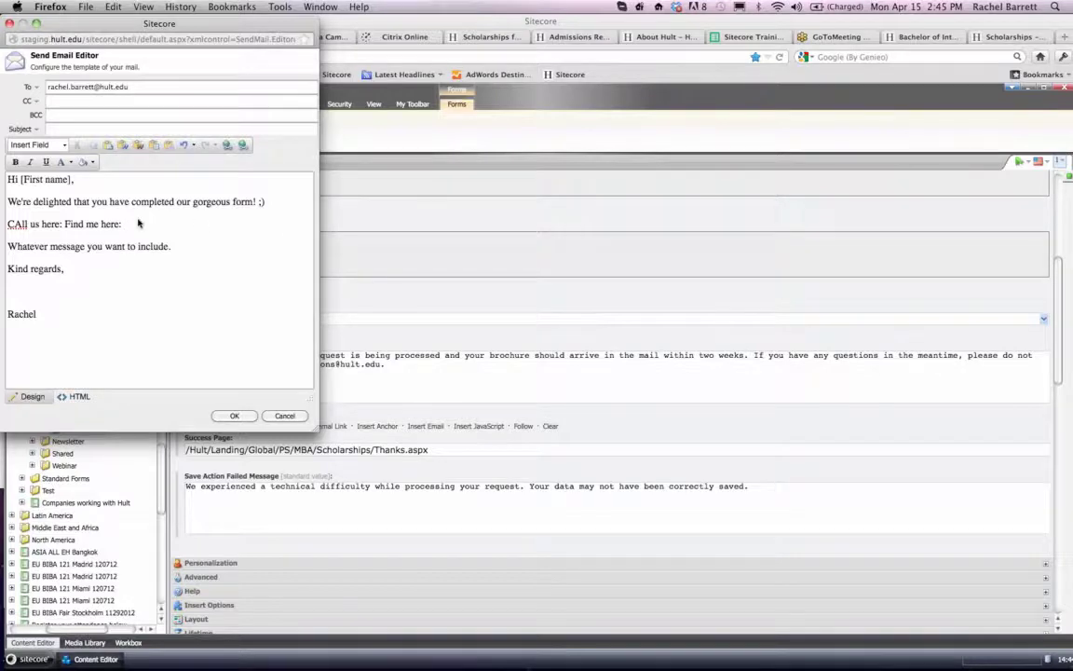
{"action": "type", "text": "9809890"}
- Format the whole mail body as bold, italic, underlined red text and delete the "Kind regards," line
{"action": "key", "text": "super+a"}
{"action": "left_click", "coordinate": [15, 161]}
{"action": "left_click", "coordinate": [30, 161]}
{"action": "left_click", "coordinate": [44, 161]}
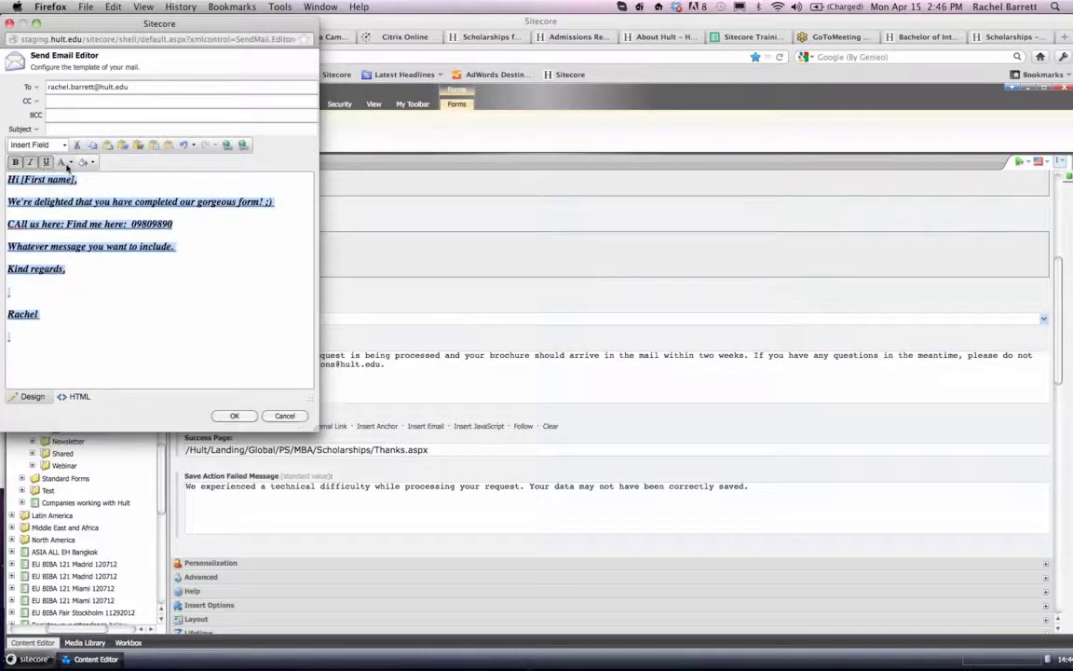
{"action": "left_click", "coordinate": [70, 161]}
{"action": "left_click", "coordinate": [72, 204]}
{"action": "left_click", "coordinate": [114, 333]}
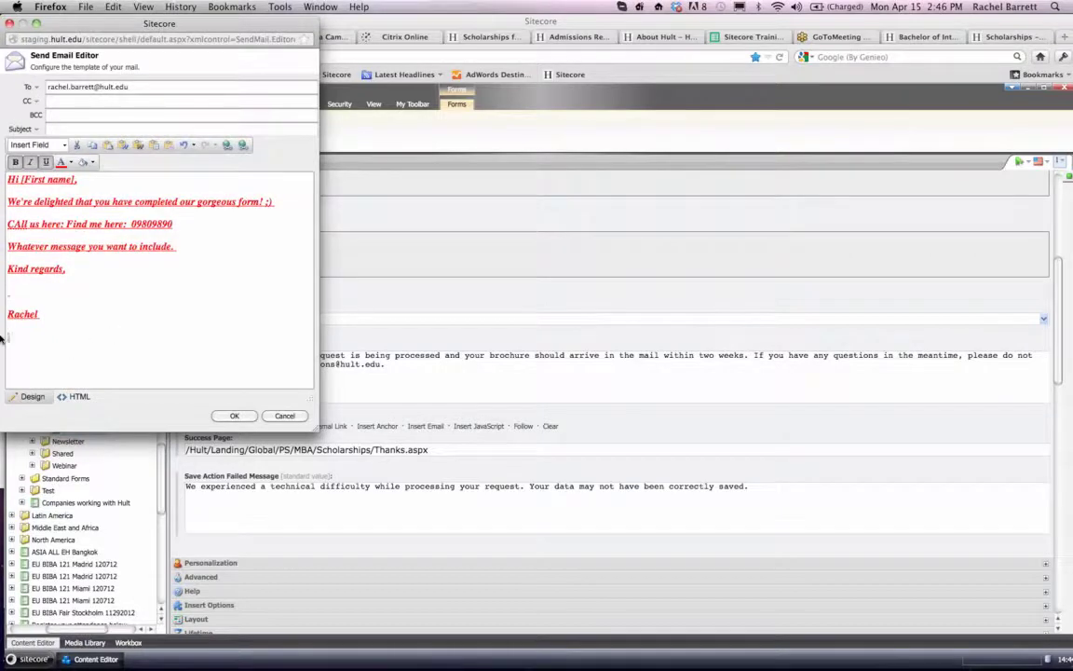
{"action": "left_click_drag", "start_coordinate": [31, 301], "coordinate": [1, 274]}
{"action": "key", "text": "BackSpace"}
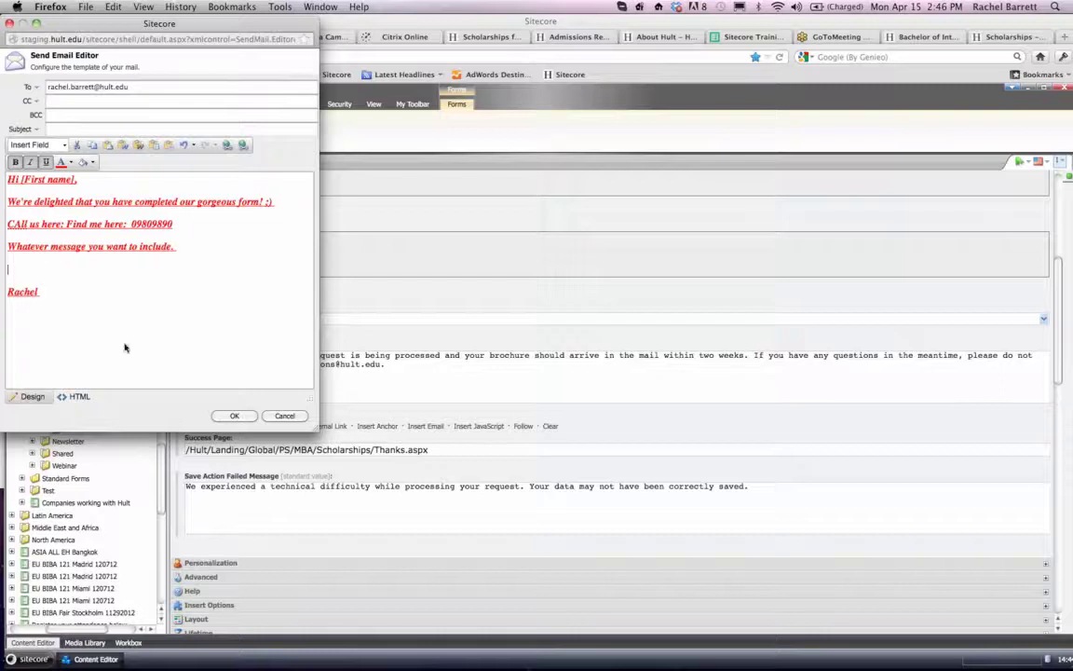
- Set the mail's subject to "Thanks for filling the form"
{"action": "left_click", "coordinate": [61, 129]}
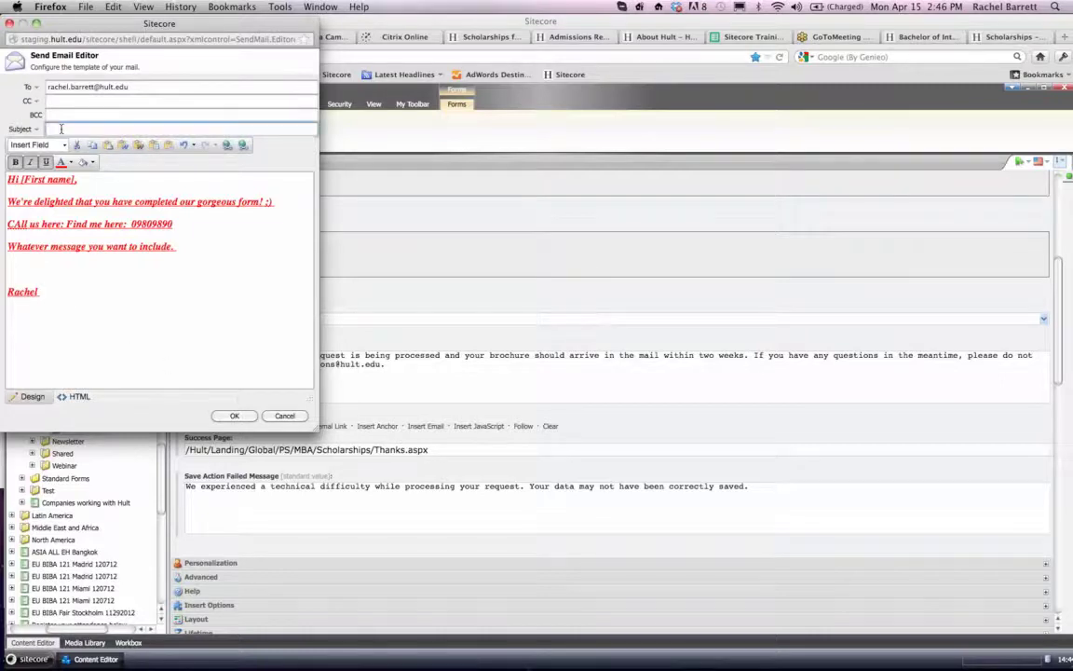
{"action": "type", "text": "Thanks f"}
{"action": "type", "text": "ks t"}
{"action": "type", "text": "or filling the f"}
- Delete all mail body text after "completed" and reset the remaining text to plain black without bold, italic or underline
{"action": "left_click_drag", "start_coordinate": [166, 327], "coordinate": [177, 199]}
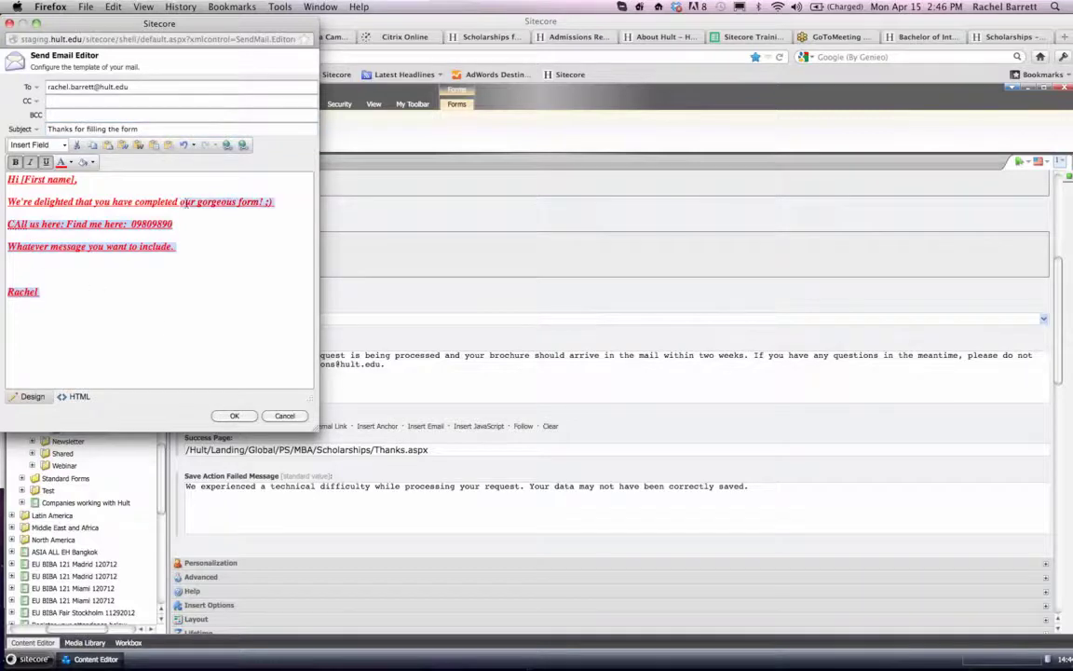
{"action": "key", "text": "BackSpace"}
{"action": "key", "text": "super+a"}
{"action": "left_click", "coordinate": [15, 161]}
{"action": "left_click", "coordinate": [29, 162]}
{"action": "left_click", "coordinate": [45, 162]}
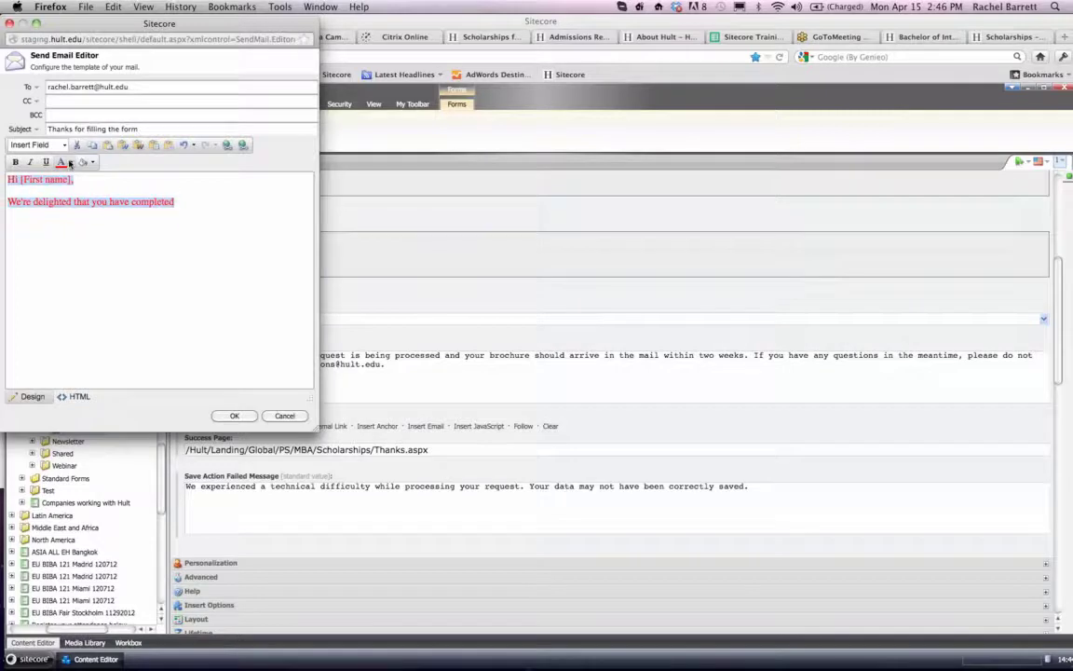
{"action": "left_click", "coordinate": [72, 162]}
{"action": "left_click", "coordinate": [75, 175]}
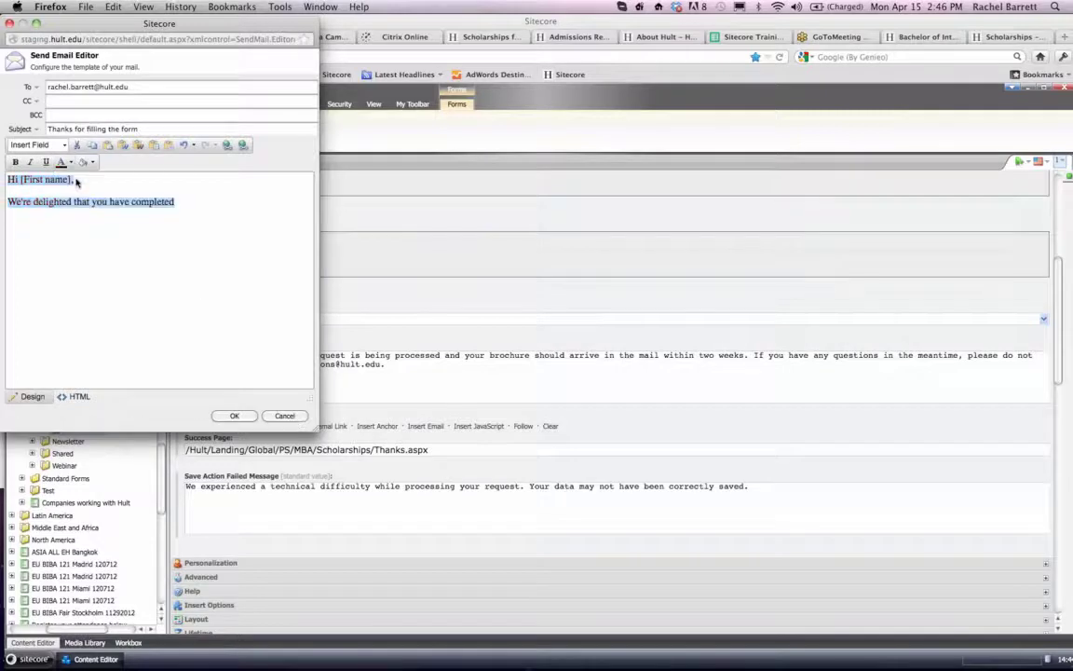
{"action": "left_click", "coordinate": [70, 199]}
{"action": "type", "text": "the form"}
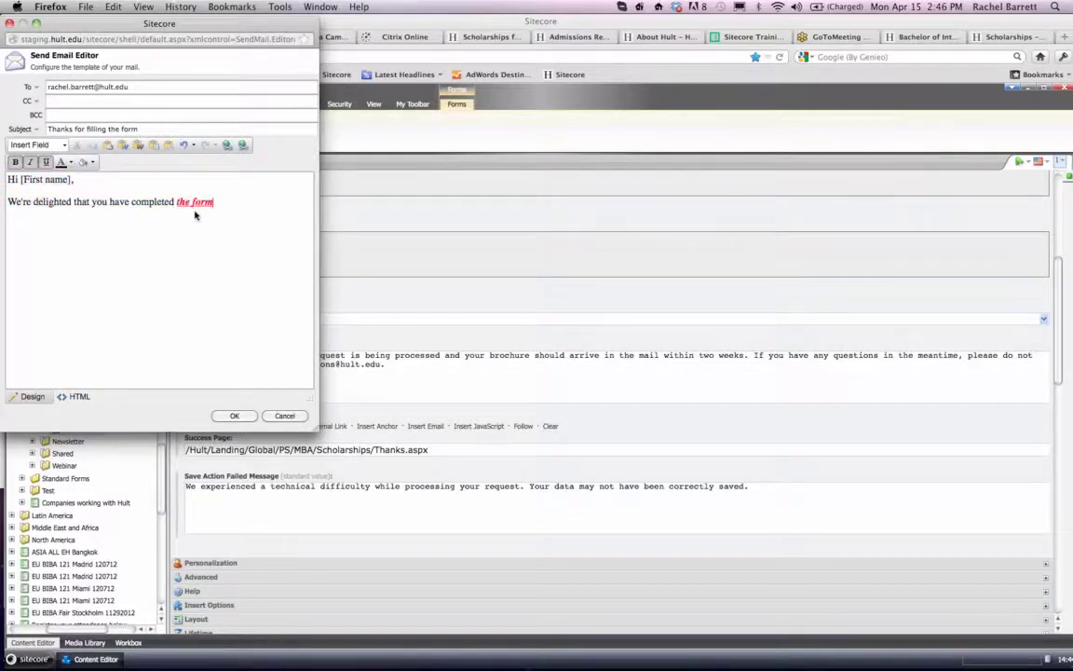
{"action": "left_click_drag", "start_coordinate": [175, 203], "coordinate": [243, 204]}
{"action": "key", "text": "BackSpace"}
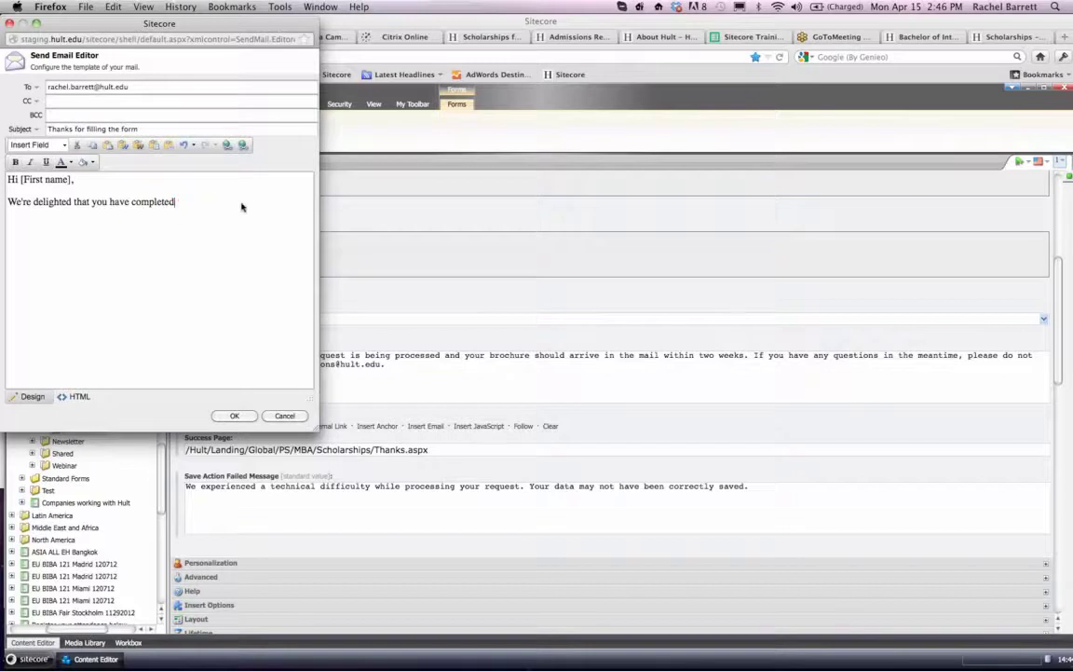
- Complete the mail's opening sentence with "the form." in plain text
{"action": "type", "text": "thge d"}
{"action": "key", "text": "BackSpace"}
{"action": "key", "text": "BackSpace"}
{"action": "key", "text": "BackSpace"}
{"action": "key", "text": "BackSpace"}
{"action": "type", "text": "e form"}
{"action": "type", "text": "."}
{"action": "type", "text": "Many tahn"}
{"action": "type", "text": "k"}
- Sign off the mail with "Many thanks," and "Hult Admissions.", and confirm the mail template and the save actions
{"action": "key", "text": "BackSpace"}
{"action": "key", "text": "BackSpace"}
{"action": "key", "text": "BackSpace"}
{"action": "key", "text": "BackSpace"}
{"action": "type", "text": "hanks,"}
{"action": "type", "text": "Rachel"}
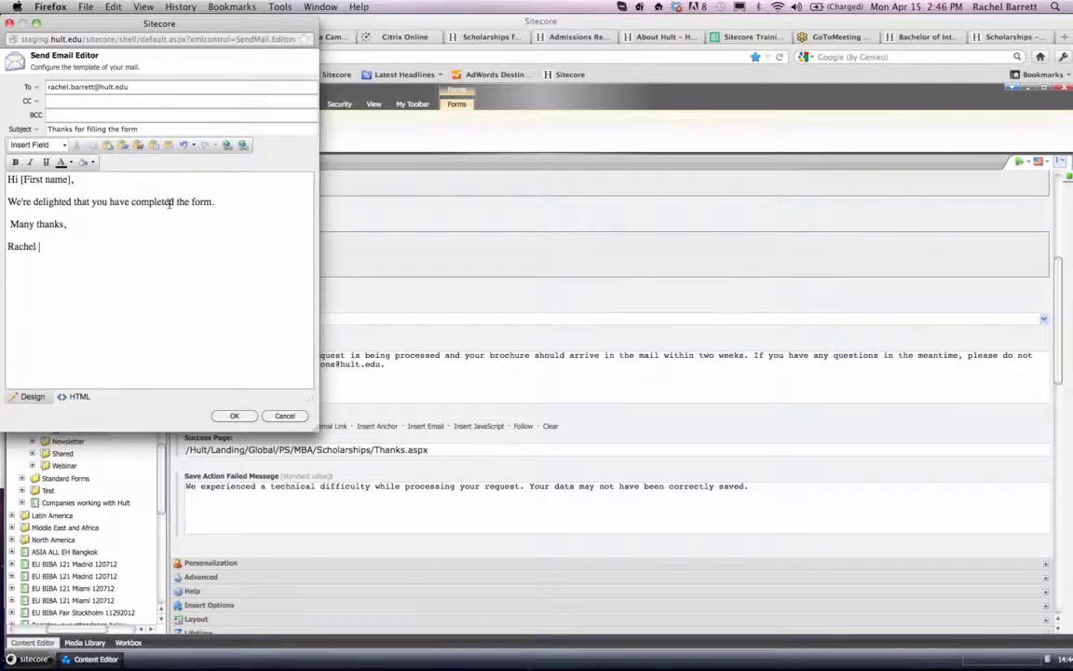
{"action": "left_click_drag", "start_coordinate": [39, 246], "coordinate": [2, 246]}
{"action": "type", "text": "Hult Admissions."}
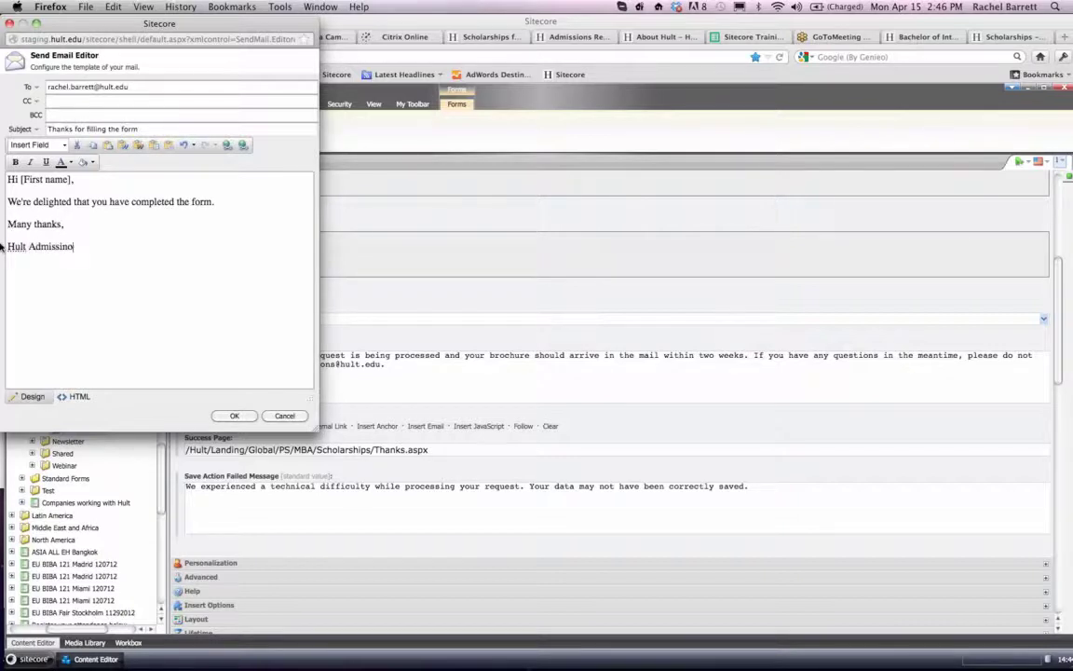
{"action": "left_click", "coordinate": [233, 415]}
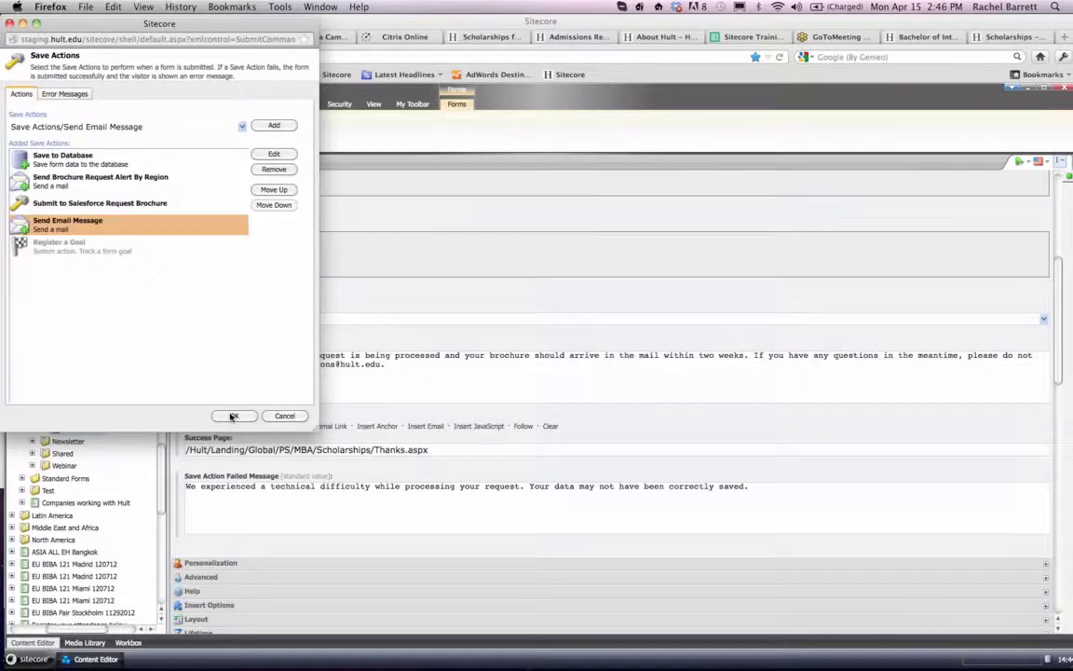
{"action": "left_click", "coordinate": [233, 415]}
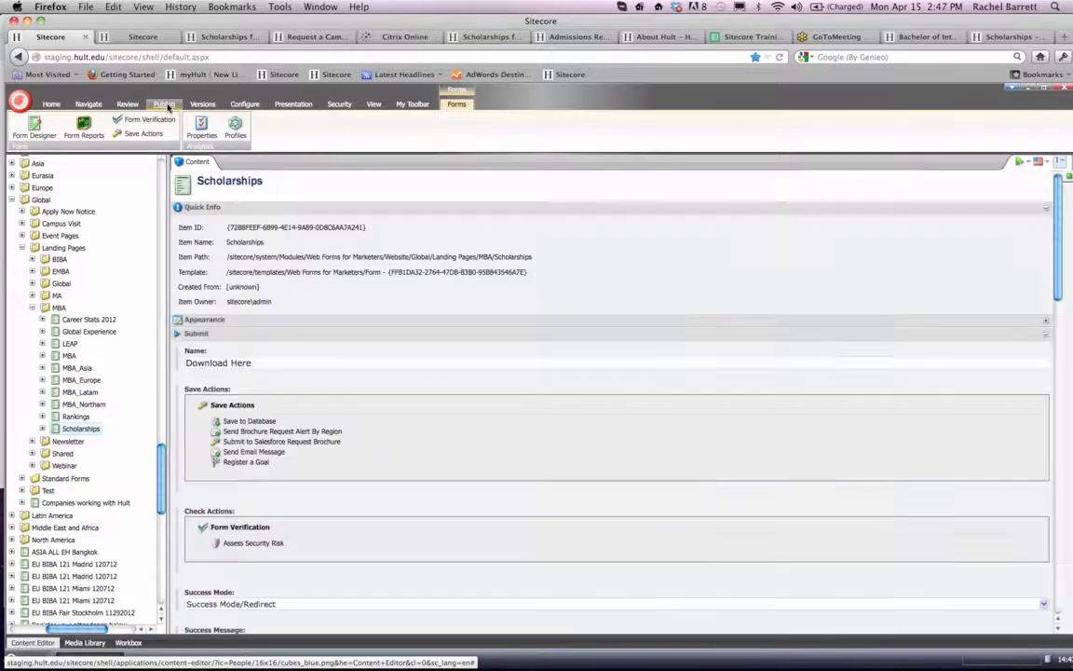
- Publish the updated Scholarships form item on its own
{"action": "left_click", "coordinate": [165, 105]}
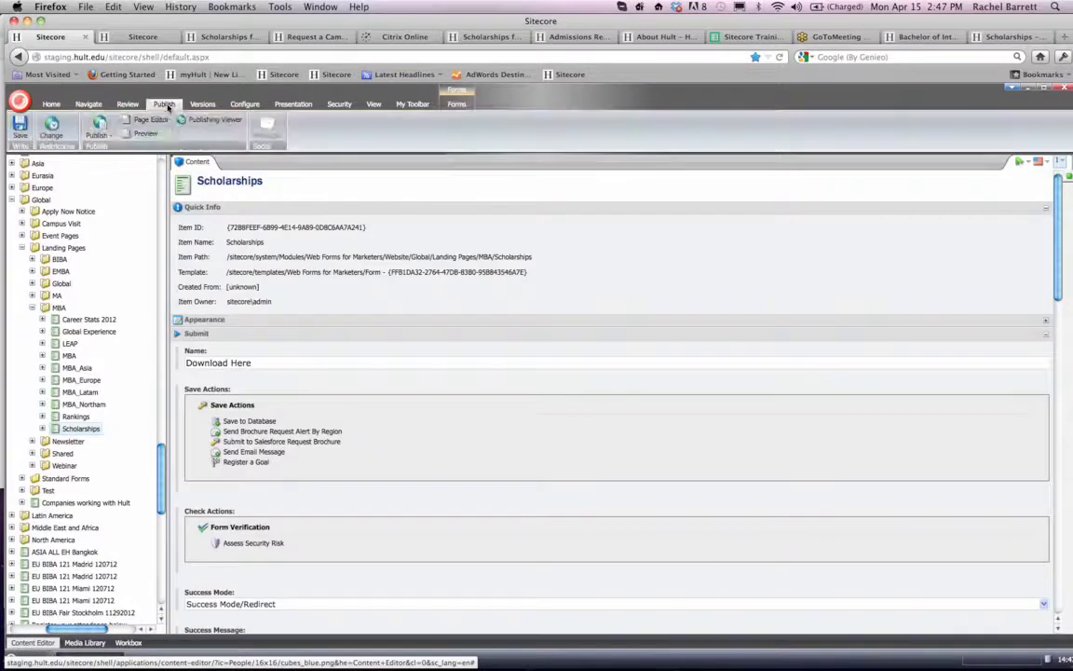
{"action": "left_click", "coordinate": [98, 135]}
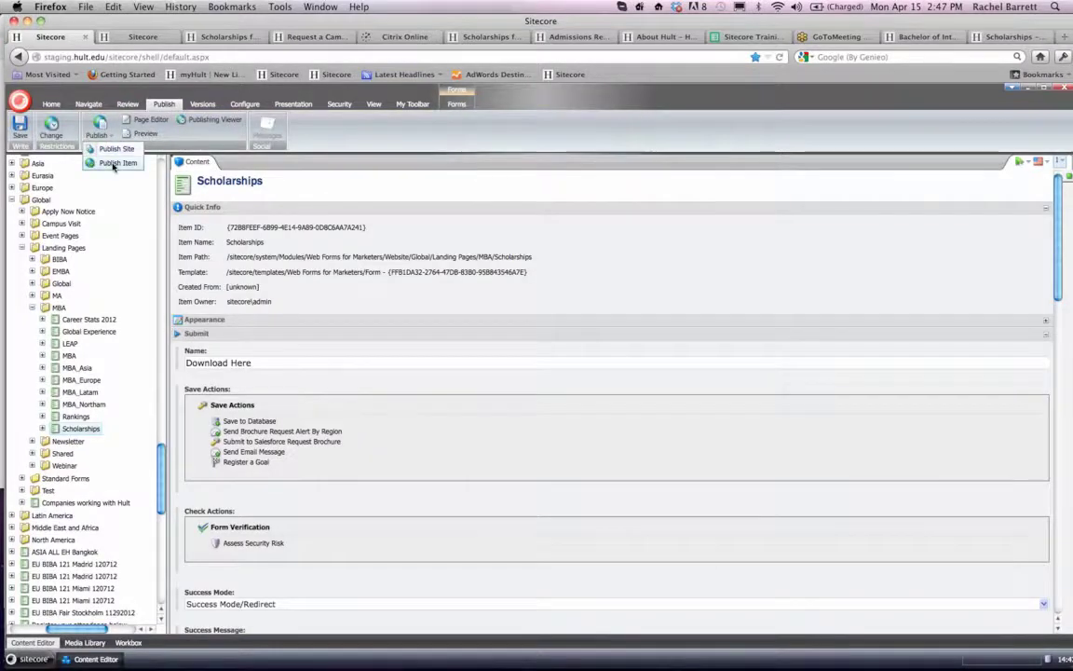
{"action": "left_click", "coordinate": [113, 151]}
{"action": "left_click", "coordinate": [251, 418]}
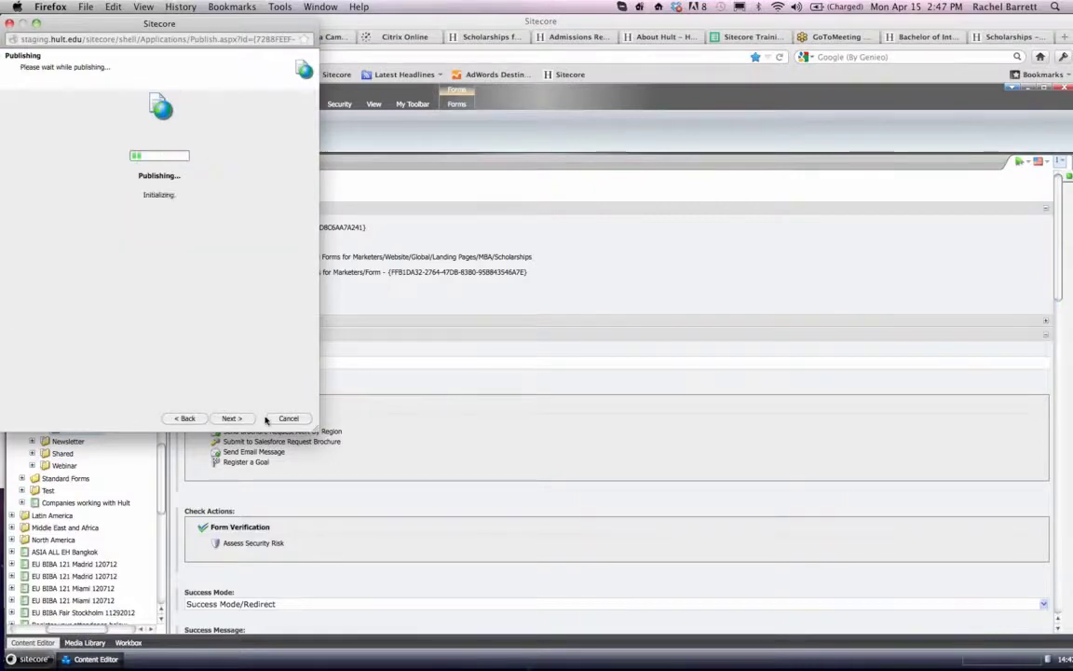
- Close the publishing wizard and select the Scholarships landing page under Global/PS/MBA in the content tree
{"action": "left_click", "coordinate": [286, 419]}
{"action": "scroll", "coordinate": [74, 254], "scroll_direction": "up", "scroll_amount": 10}
{"action": "scroll", "coordinate": [73, 254], "scroll_direction": "up", "scroll_amount": 15}
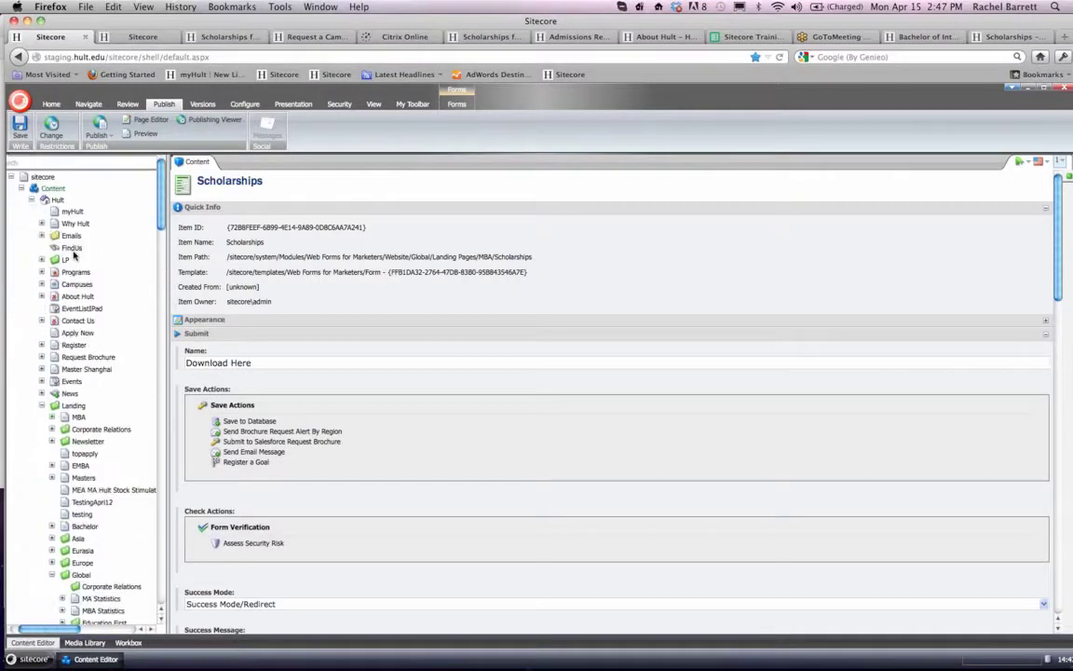
{"action": "scroll", "coordinate": [74, 254], "scroll_direction": "down", "scroll_amount": 15}
{"action": "scroll", "coordinate": [74, 255], "scroll_direction": "down", "scroll_amount": 5}
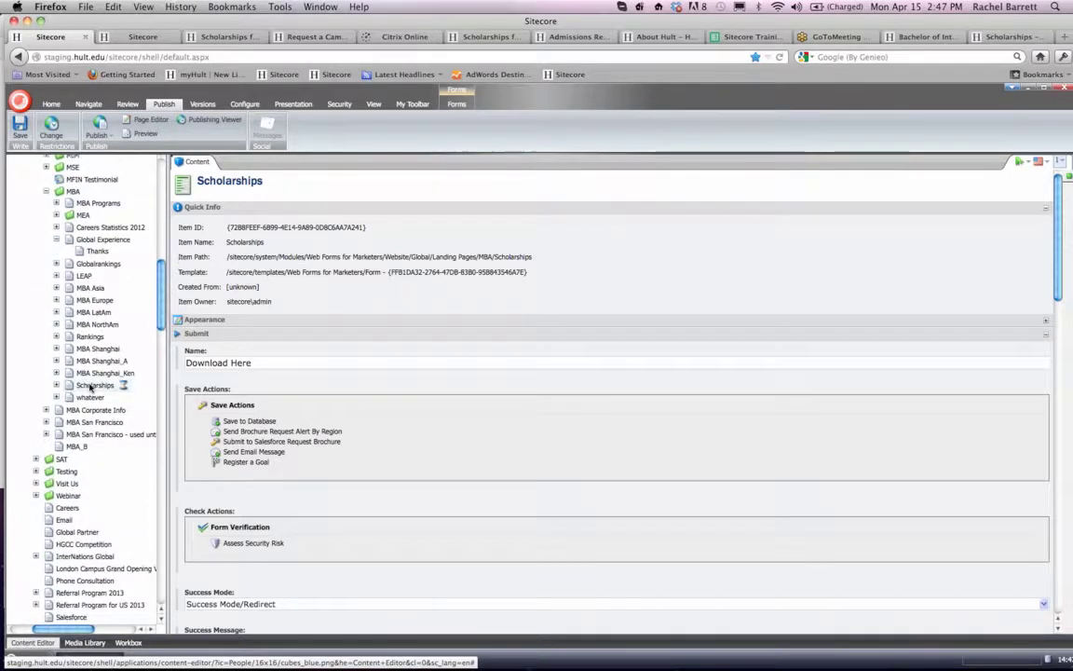
{"action": "left_click", "coordinate": [90, 386]}
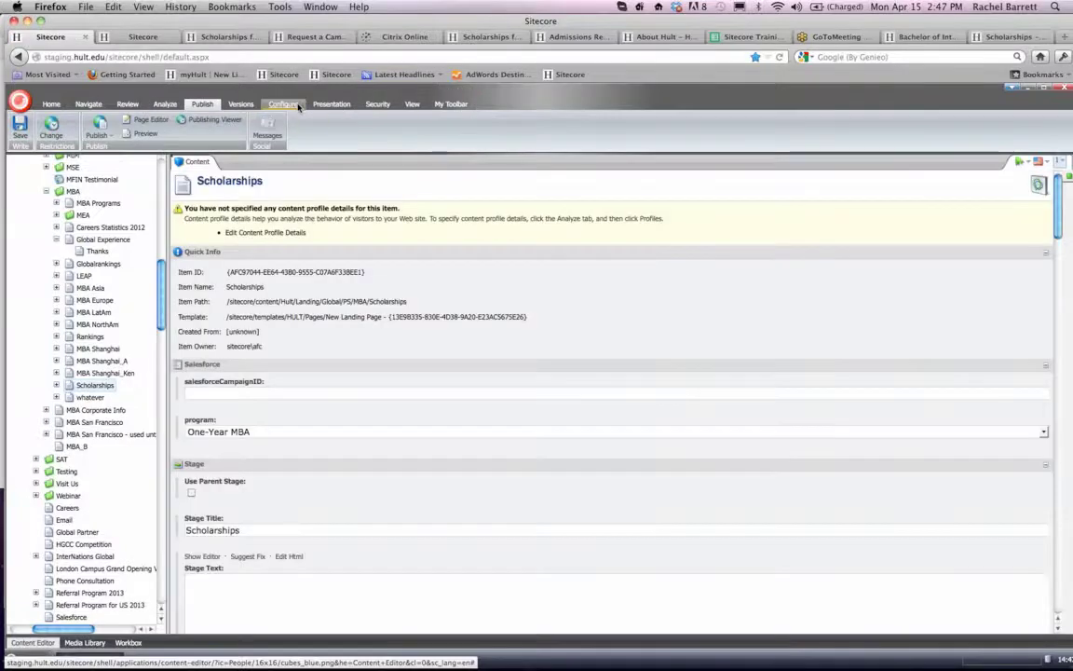
- Open the Scholarships page's layout details and the properties of the Form control in its default layout
{"action": "left_click", "coordinate": [281, 104]}
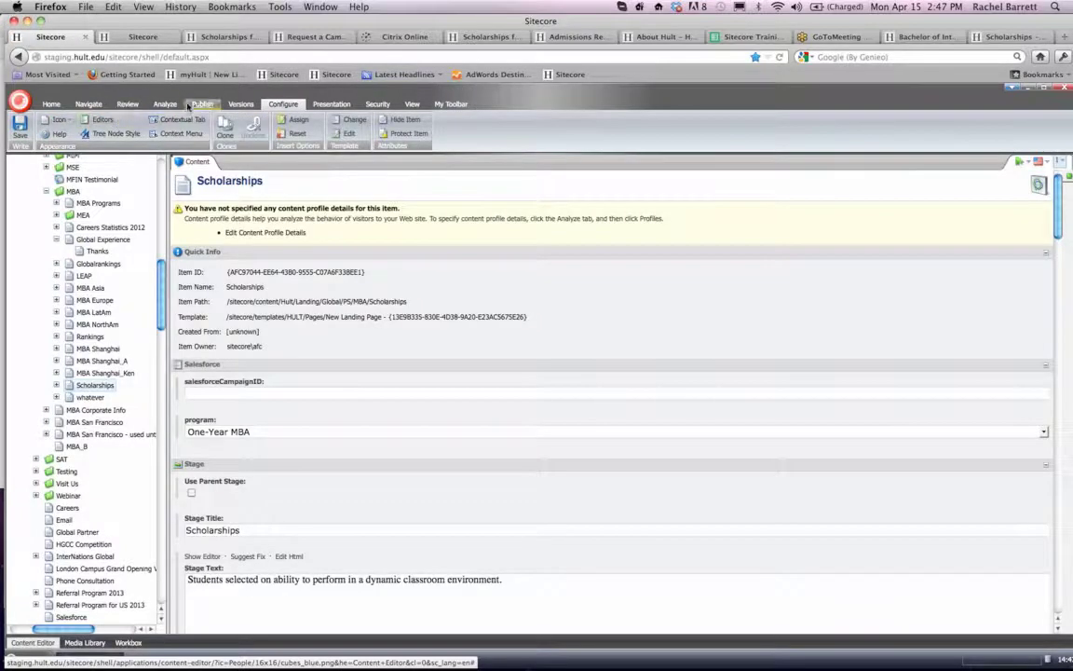
{"action": "left_click", "coordinate": [332, 104]}
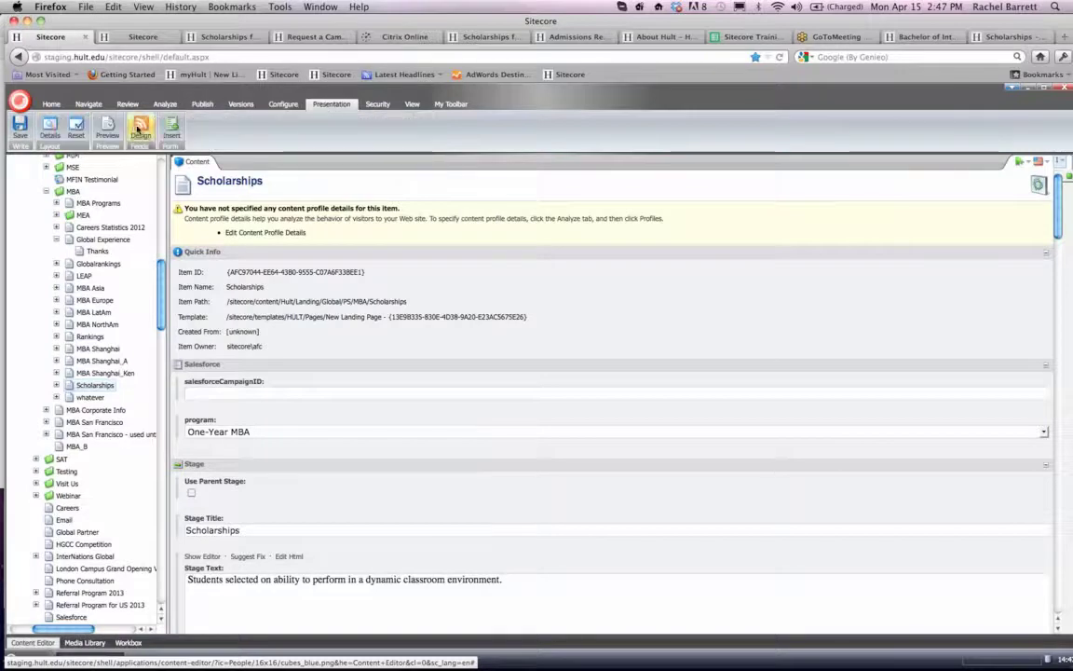
{"action": "left_click", "coordinate": [50, 136]}
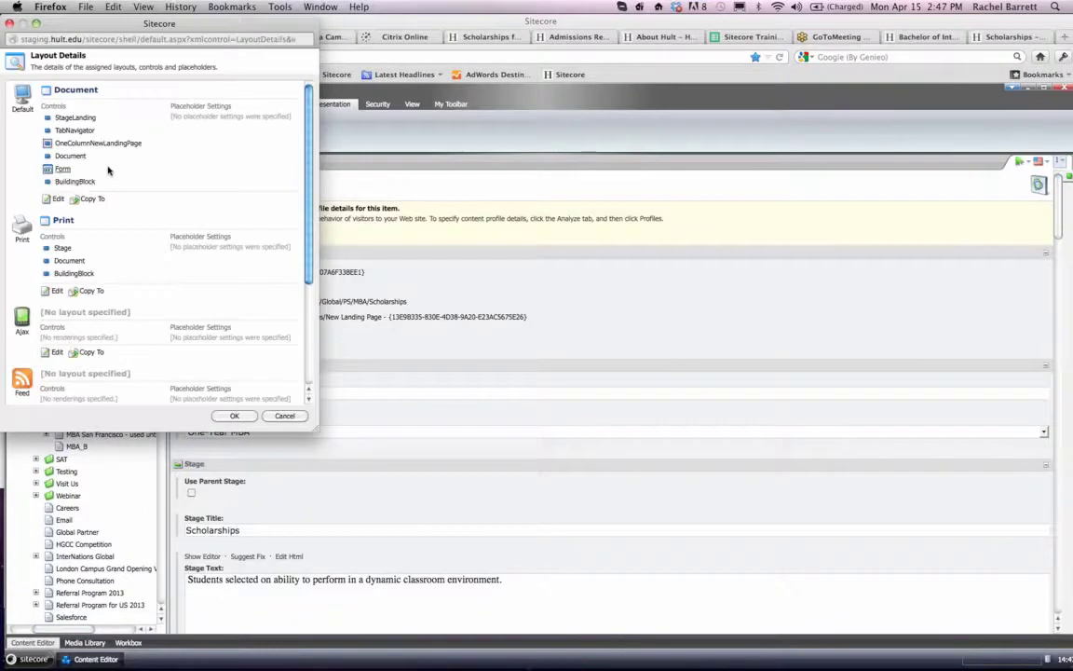
{"action": "left_click", "coordinate": [63, 170]}
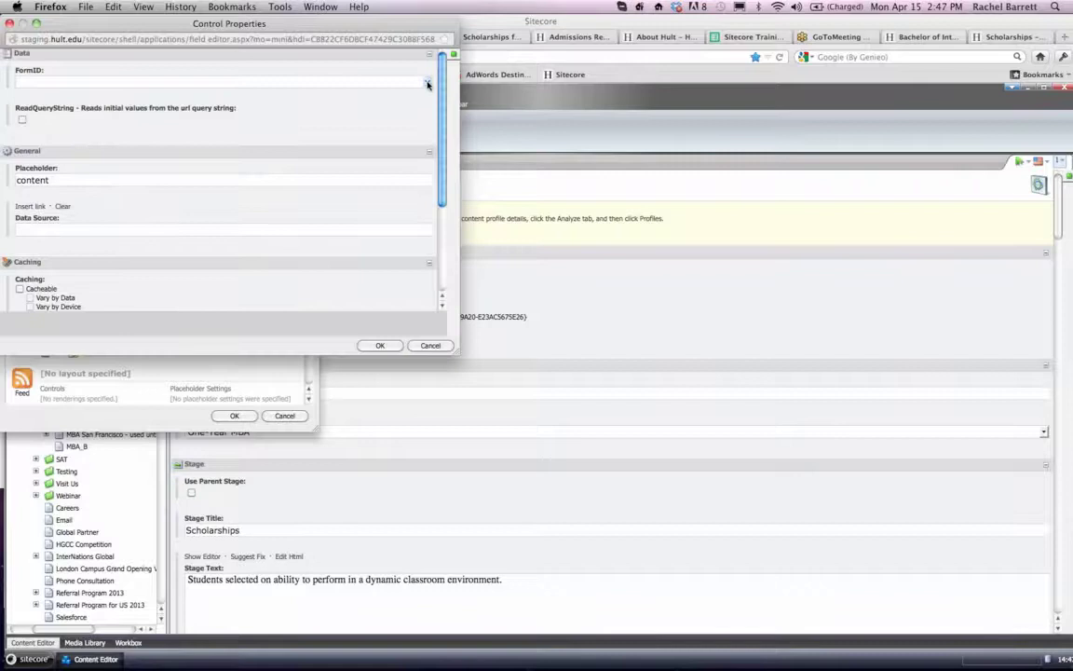
- Set the FormID to Web Forms for Marketers/Website/Global/Landing Pages/MBA/Scholarships and confirm the control properties and layout details
{"action": "left_click", "coordinate": [427, 84]}
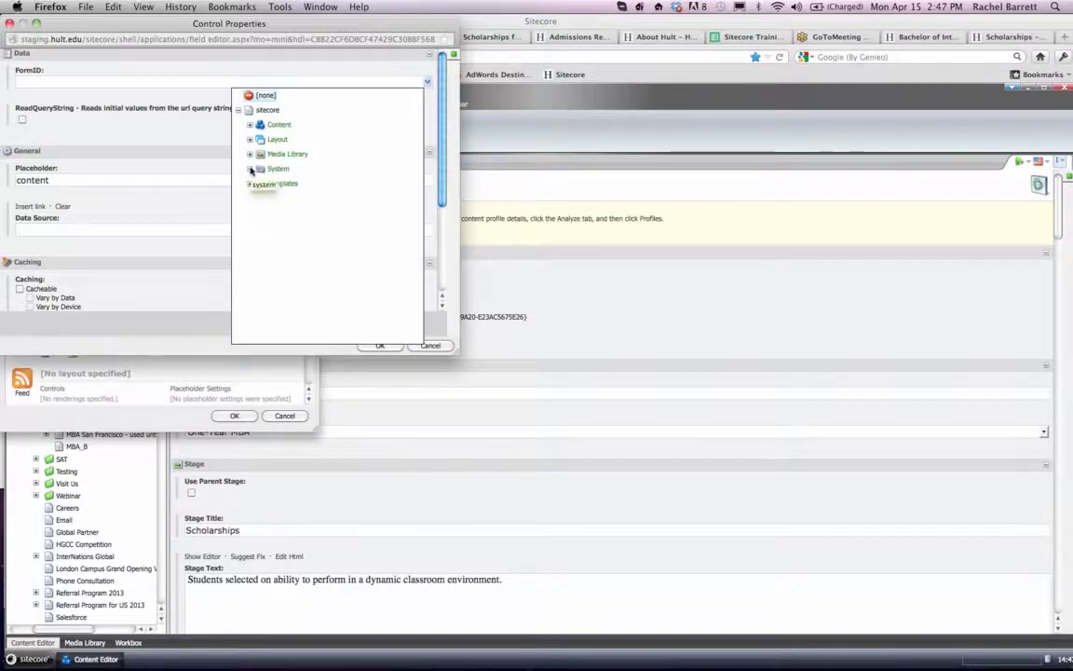
{"action": "left_click", "coordinate": [250, 169]}
{"action": "left_click", "coordinate": [262, 242]}
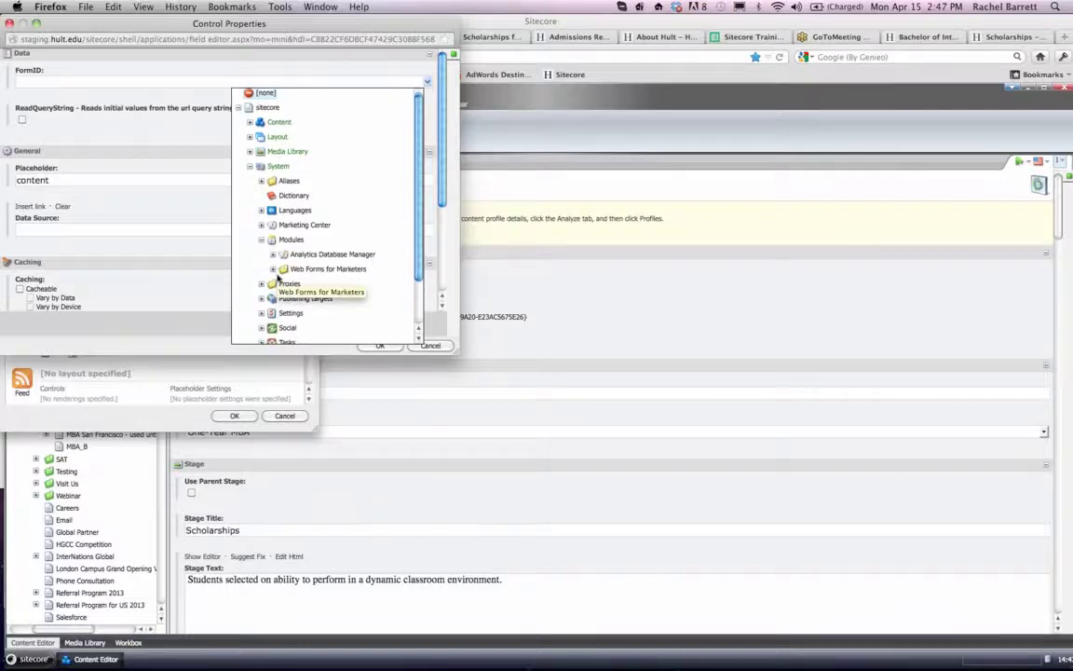
{"action": "left_click", "coordinate": [273, 269]}
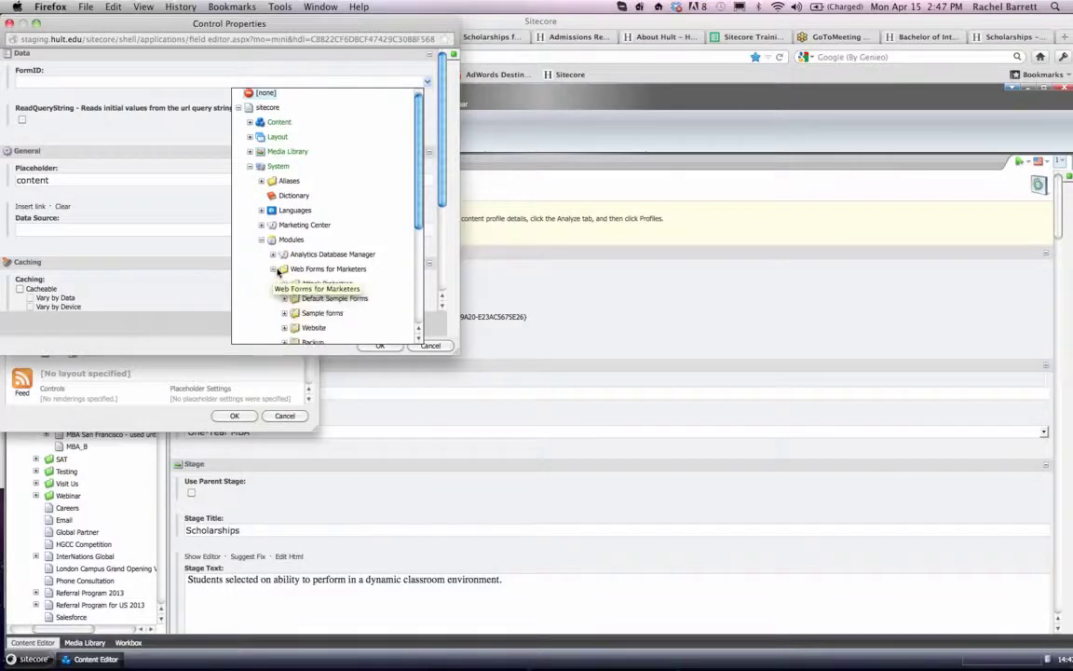
{"action": "left_click", "coordinate": [285, 218]}
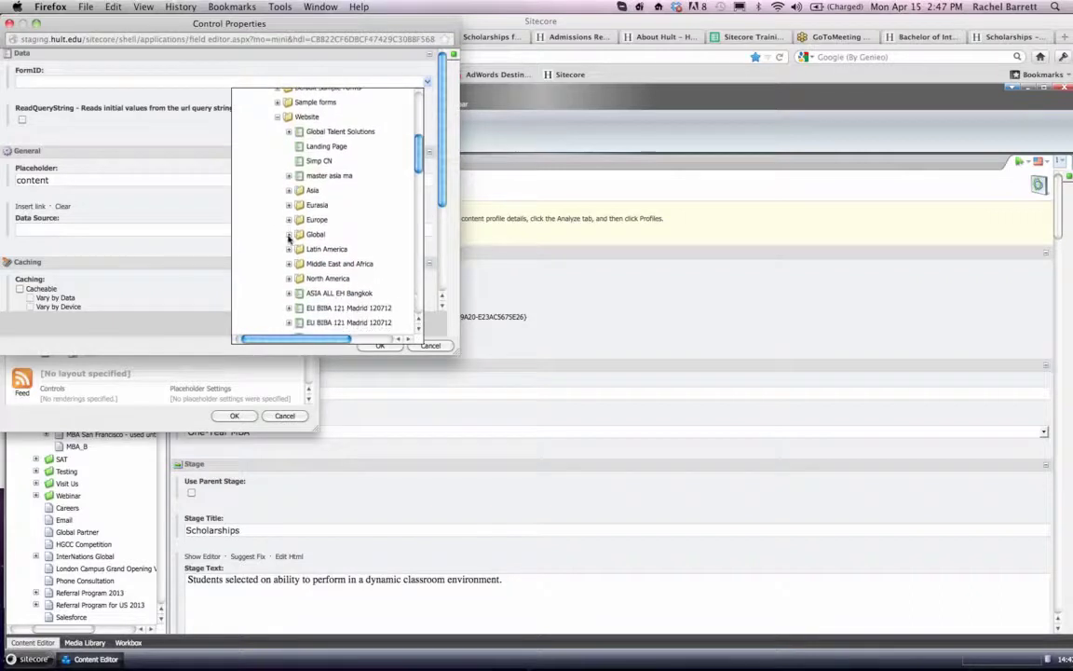
{"action": "left_click", "coordinate": [288, 235]}
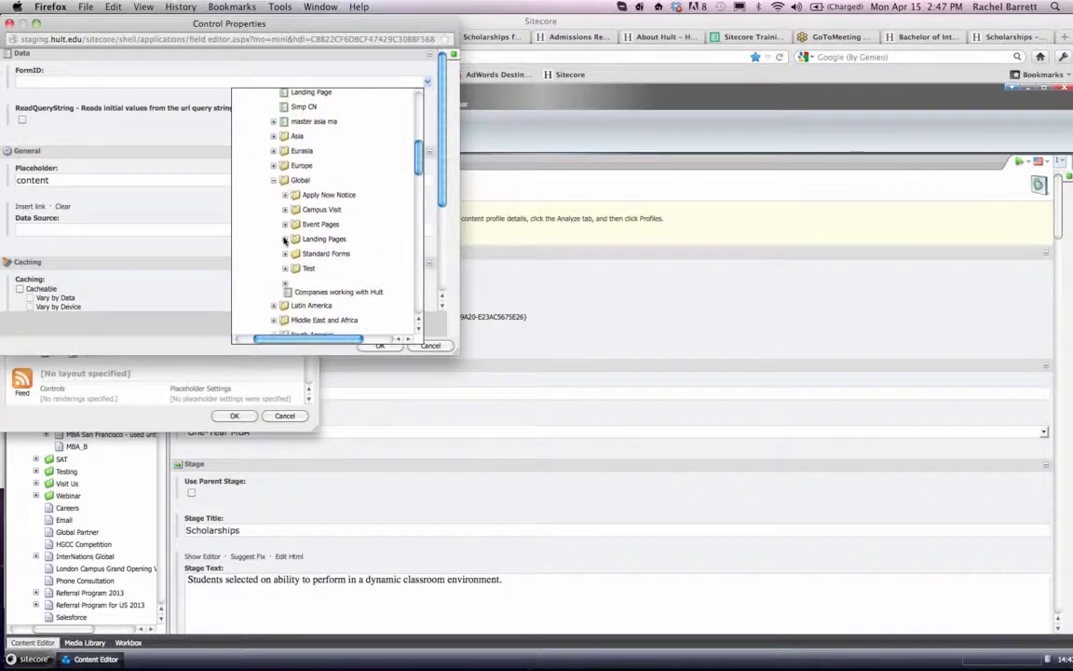
{"action": "left_click", "coordinate": [285, 265]}
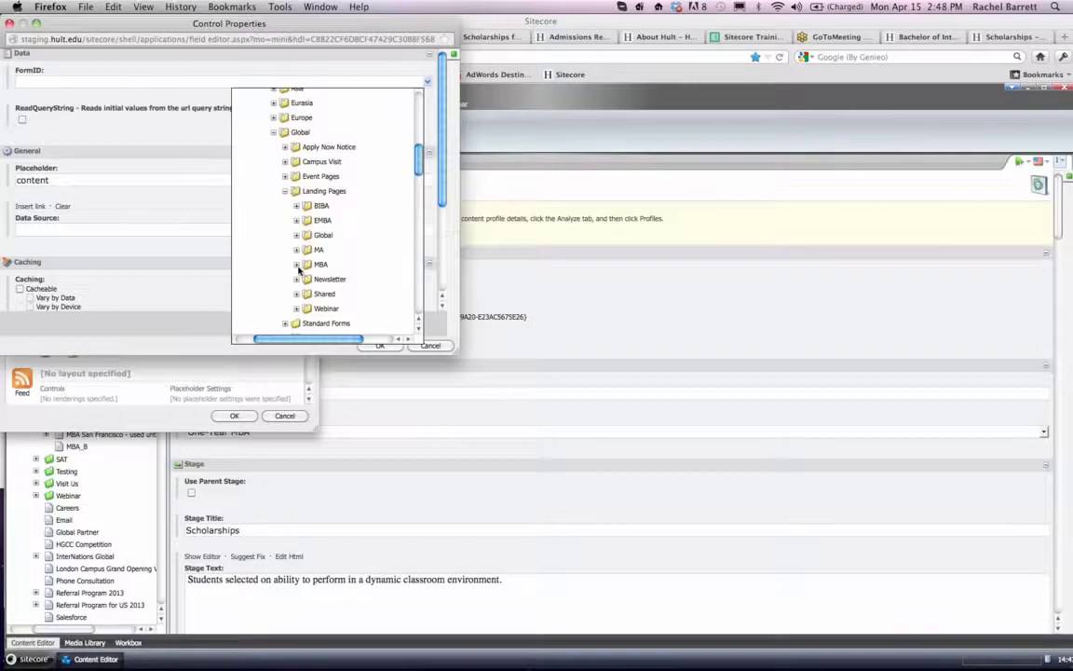
{"action": "left_click", "coordinate": [297, 266]}
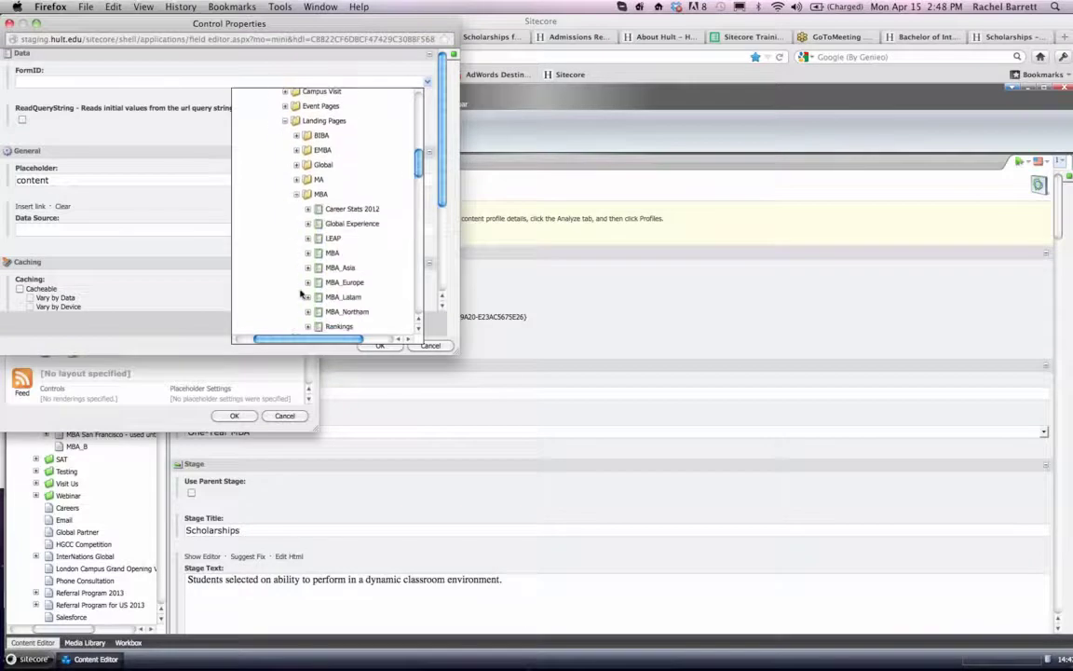
{"action": "left_click", "coordinate": [344, 270]}
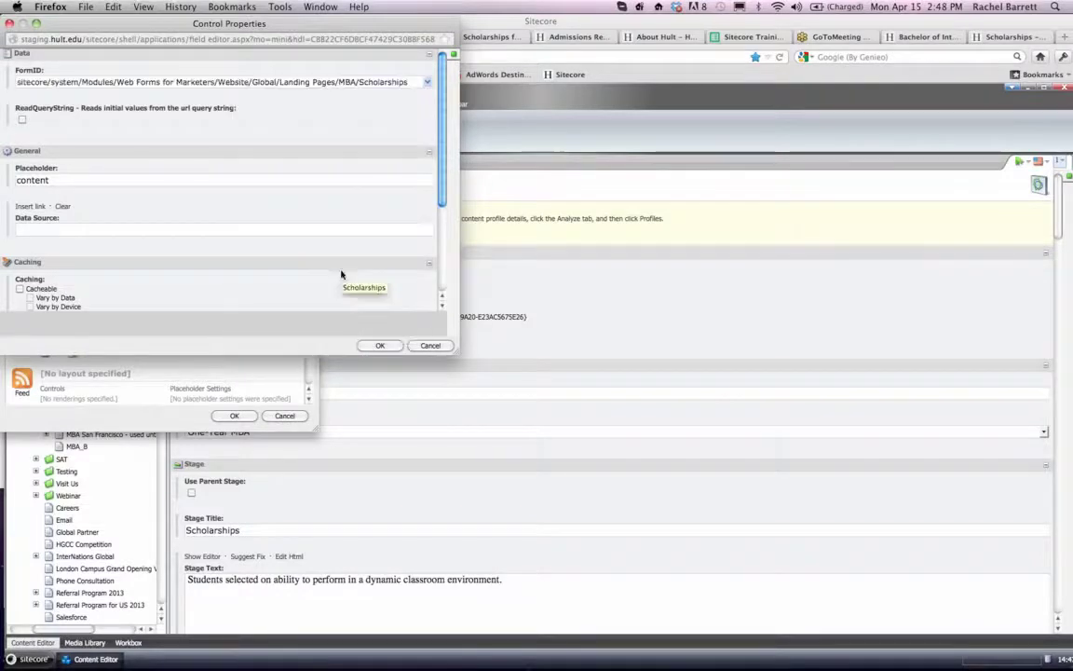
{"action": "left_click", "coordinate": [380, 345]}
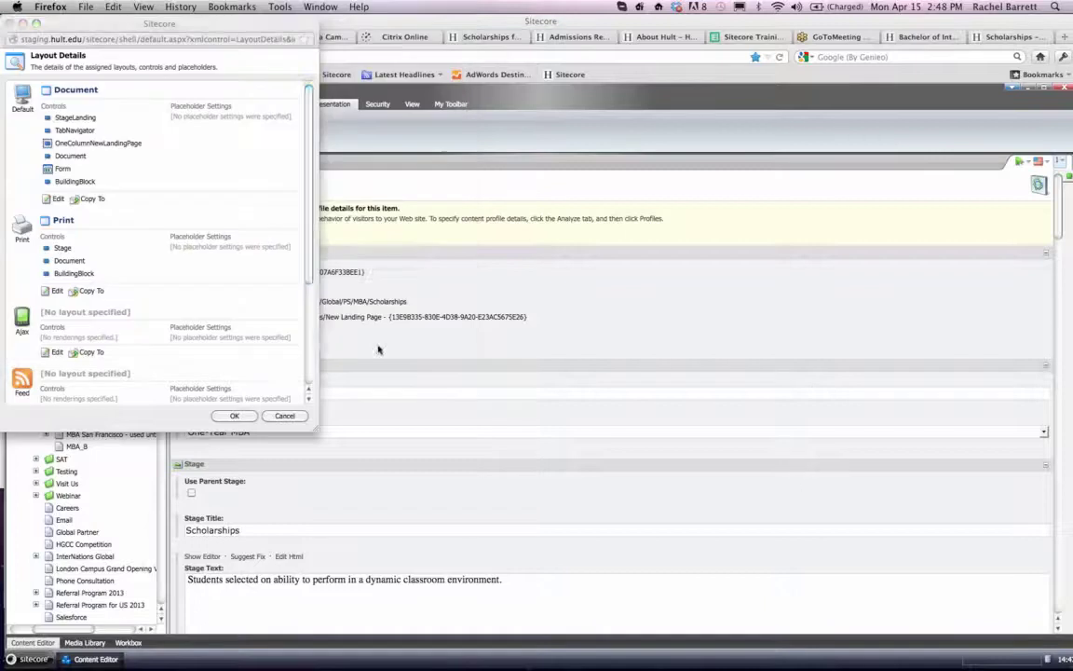
{"action": "left_click", "coordinate": [234, 416]}
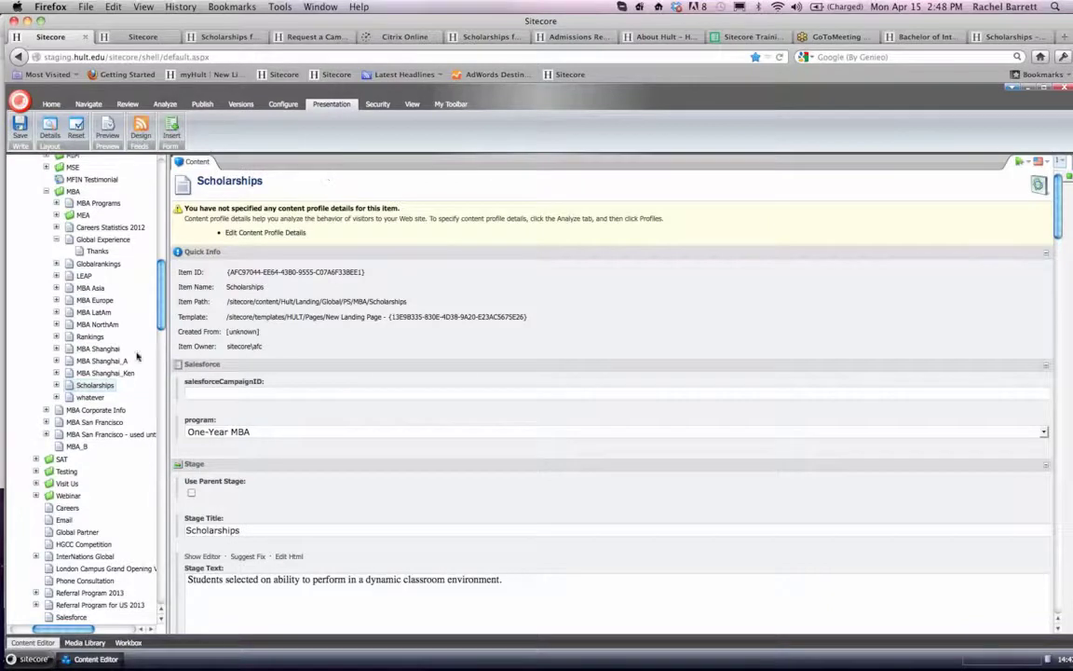
- Reopen the Scholarships page's Form control properties, expand the FormID choices, and capture a screenshot of the open dialogs
{"action": "left_click", "coordinate": [96, 386]}
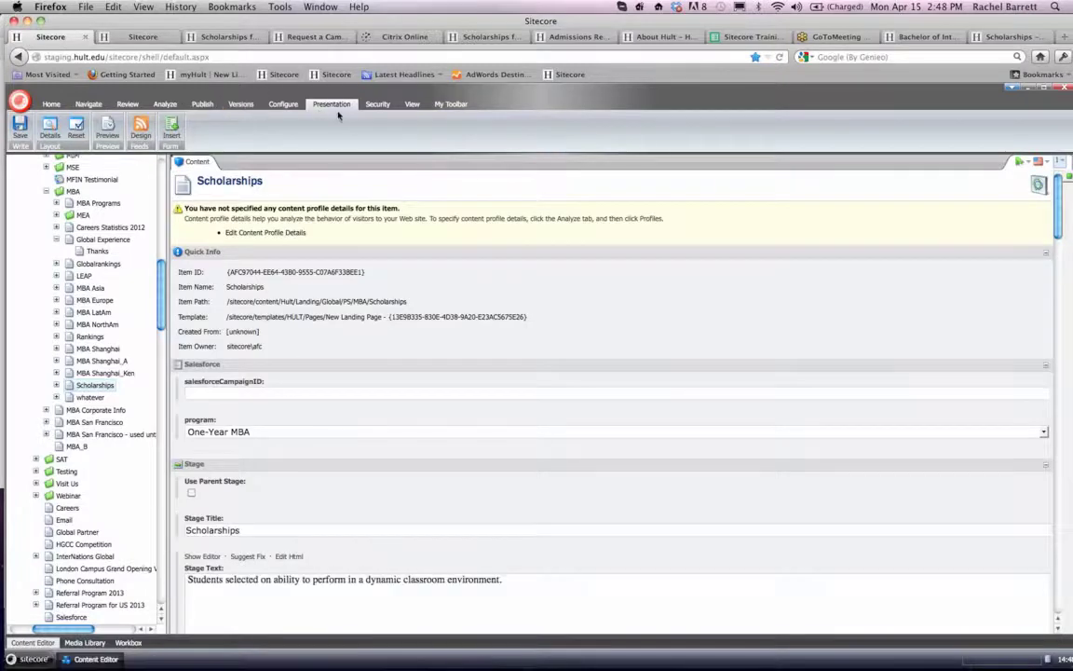
{"action": "left_click", "coordinate": [51, 131]}
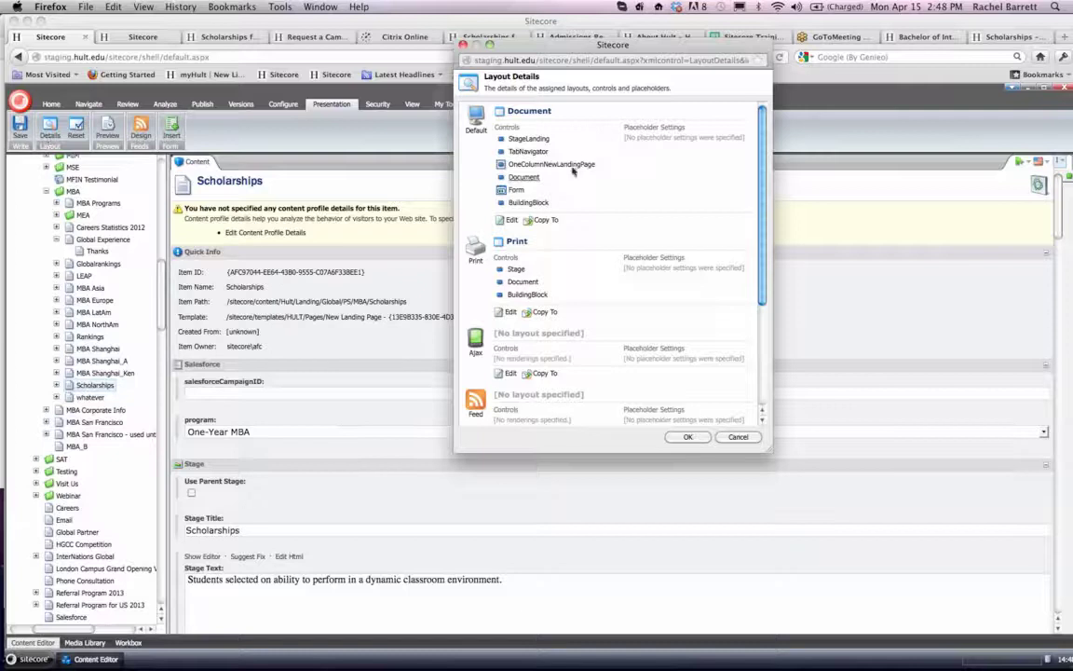
{"action": "left_click", "coordinate": [517, 191]}
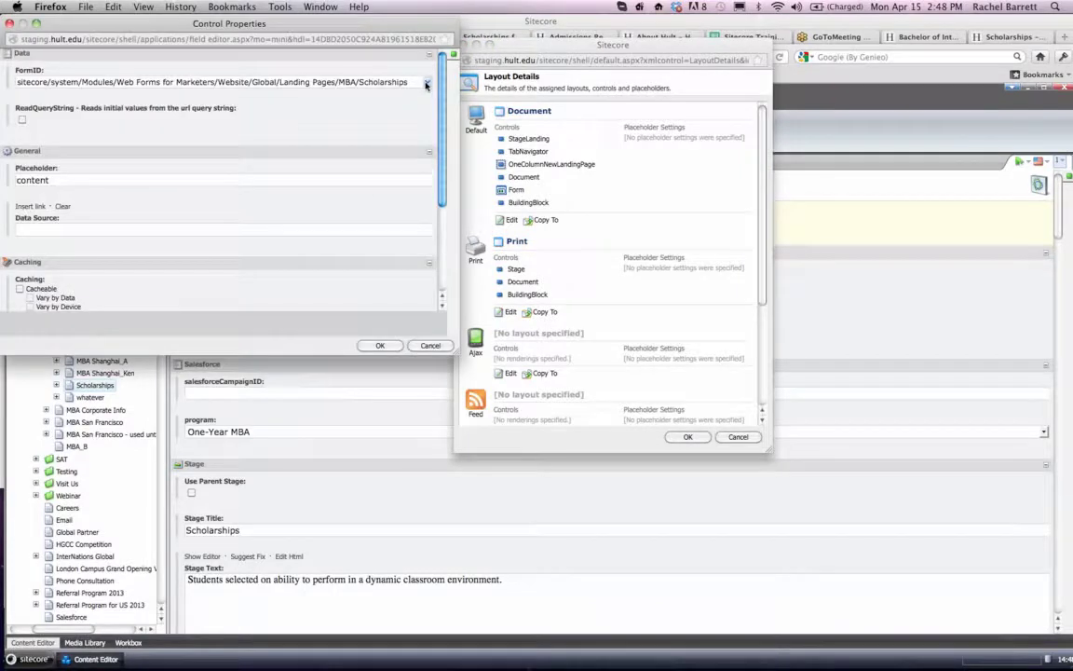
{"action": "left_click_drag", "start_coordinate": [401, 26], "coordinate": [420, 183]}
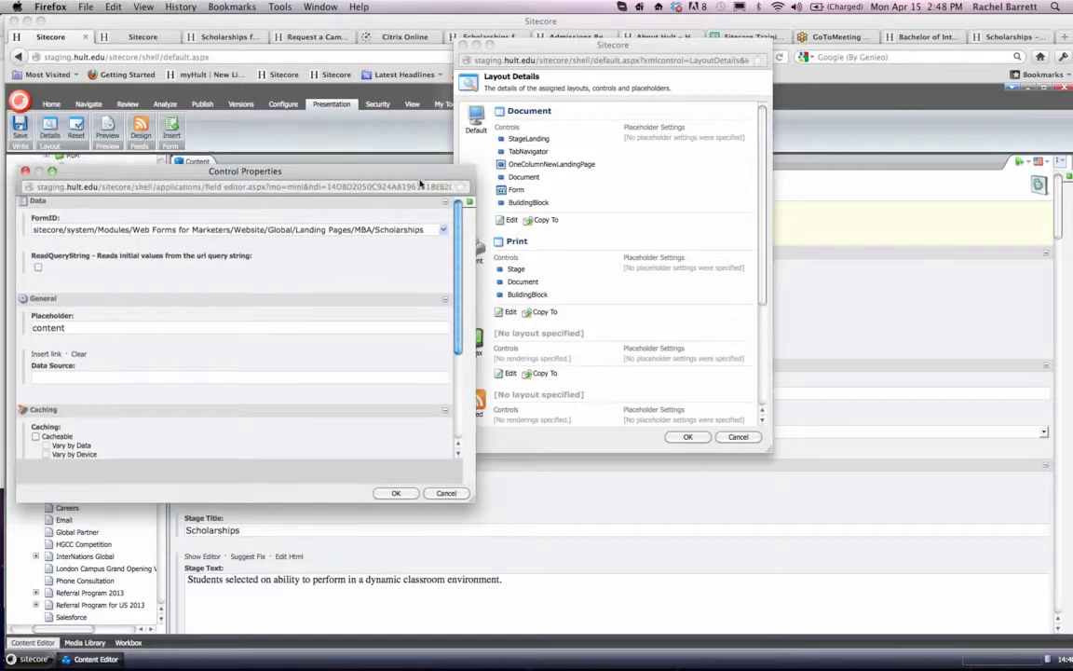
{"action": "left_click", "coordinate": [444, 232]}
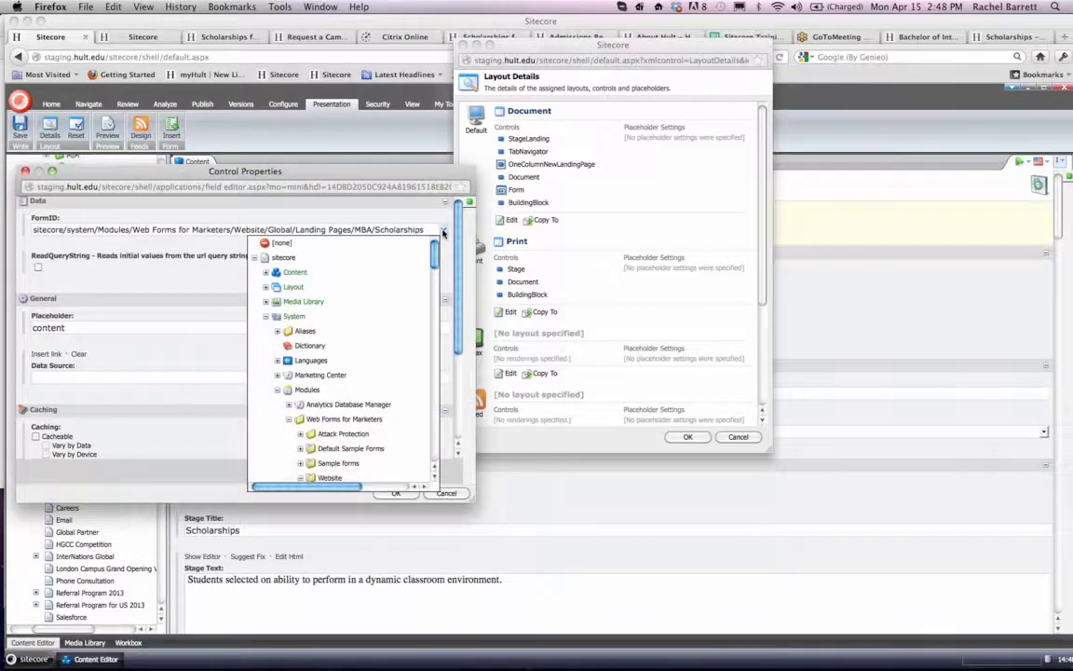
{"action": "key", "text": "super+shift+4"}
{"action": "left_click_drag", "start_coordinate": [2, 1], "coordinate": [778, 530]}
{"action": "left_click", "coordinate": [393, 495]}
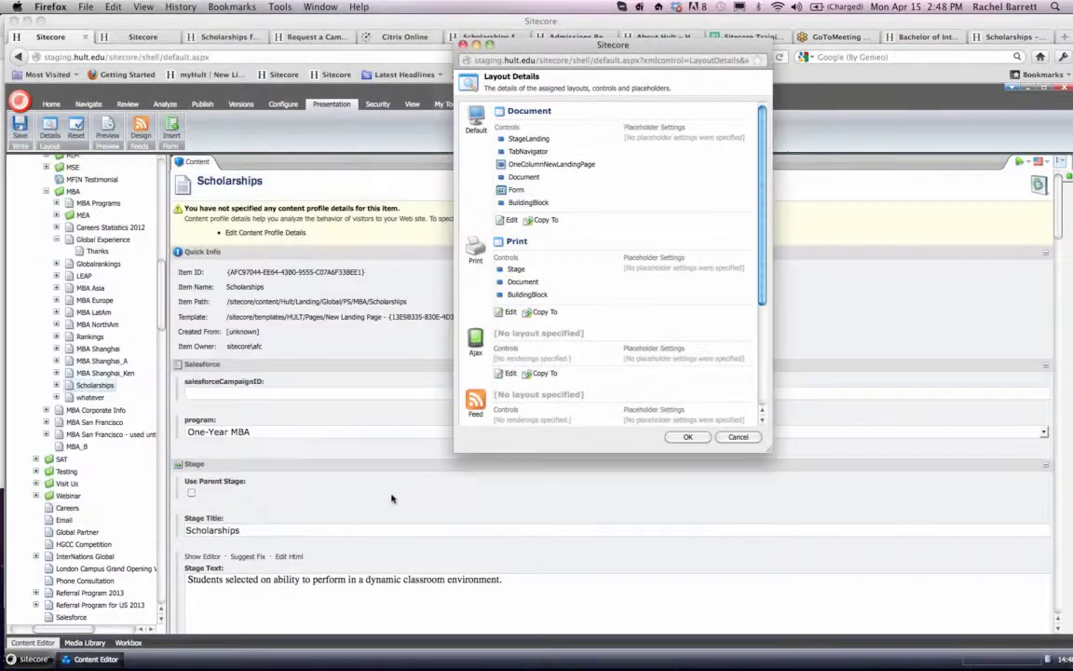
{"action": "left_click", "coordinate": [678, 436]}
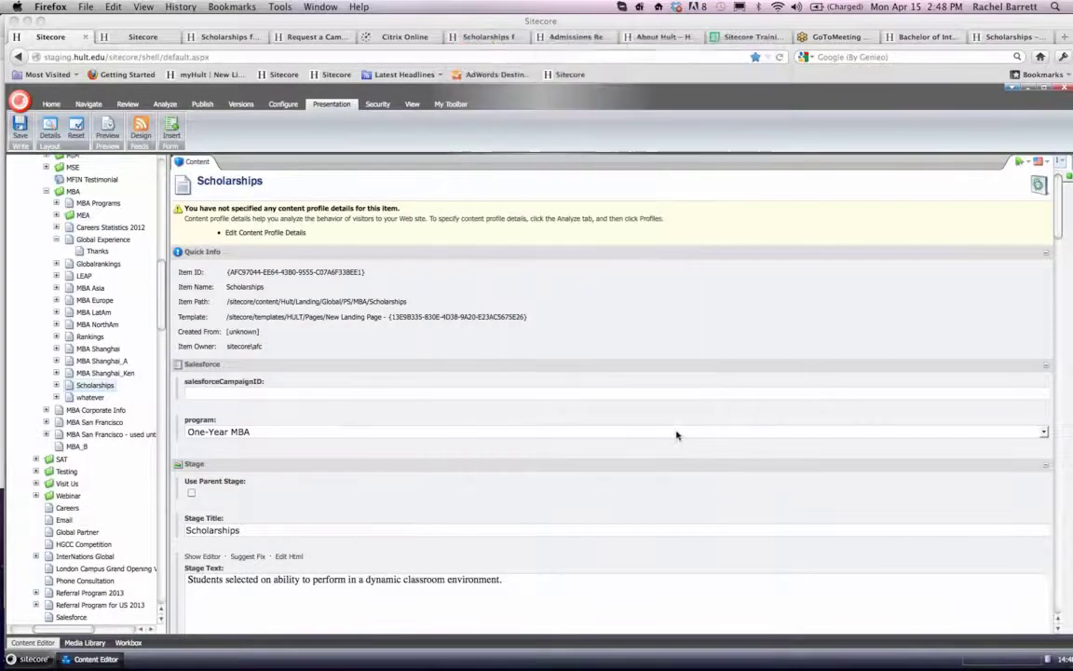
- Smart publish the Scholarships page with its subitems in English to Staging, Live and Prelive
{"action": "left_click", "coordinate": [202, 103]}
{"action": "left_click", "coordinate": [108, 136]}
{"action": "left_click", "coordinate": [121, 155]}
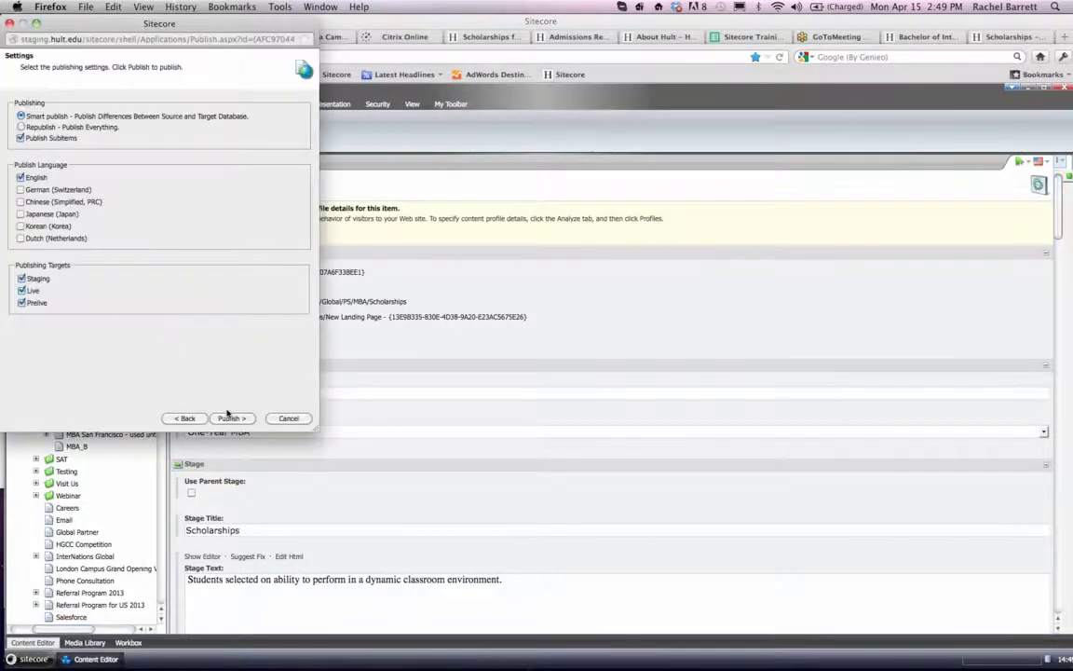
{"action": "left_click", "coordinate": [229, 417]}
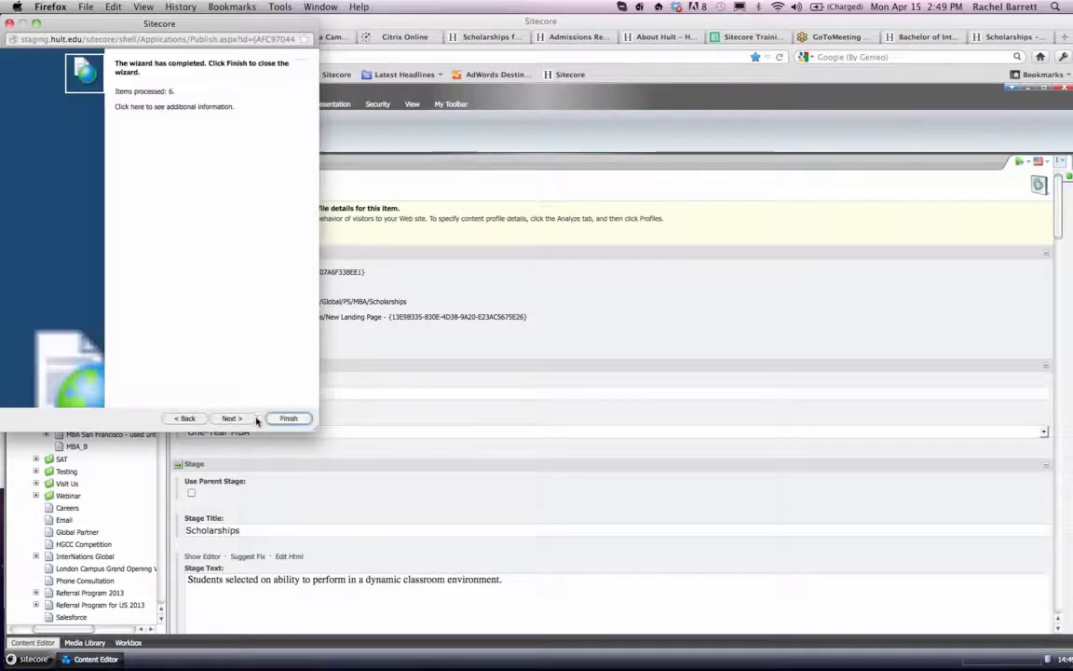
{"action": "left_click", "coordinate": [286, 417]}
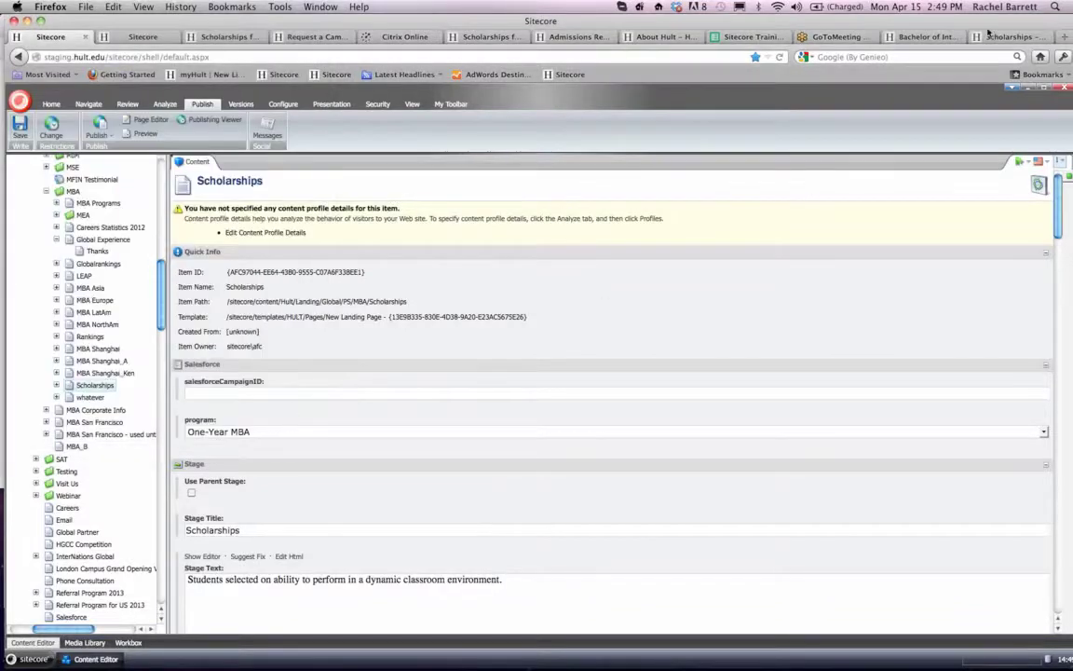
{"action": "left_click", "coordinate": [1004, 38]}
{"action": "left_click", "coordinate": [306, 58]}
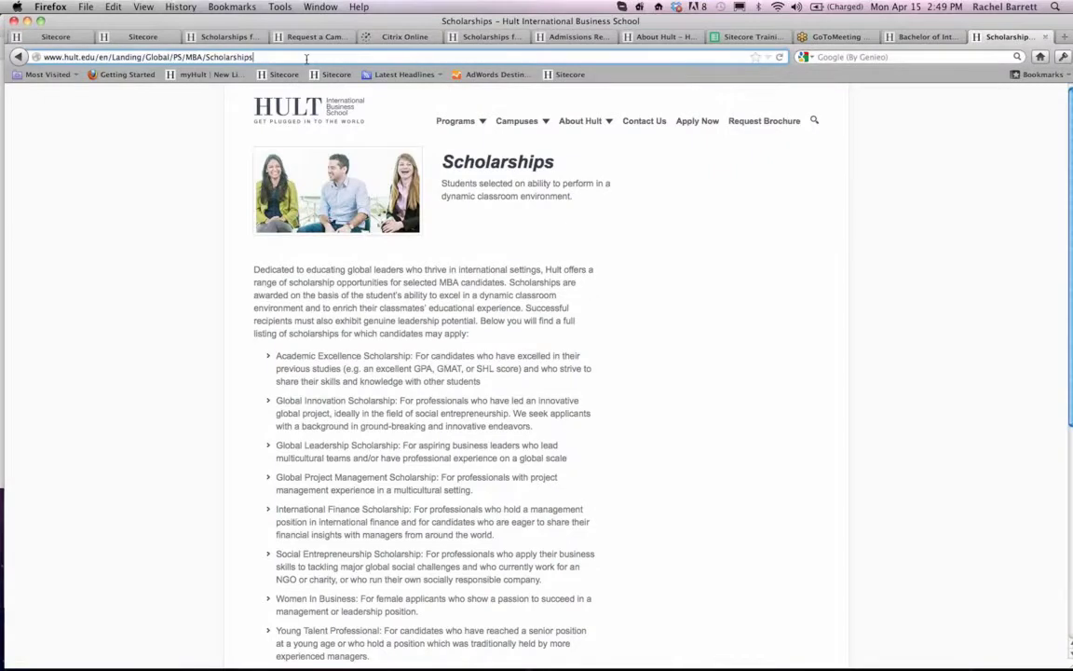
{"action": "key", "text": "Return"}
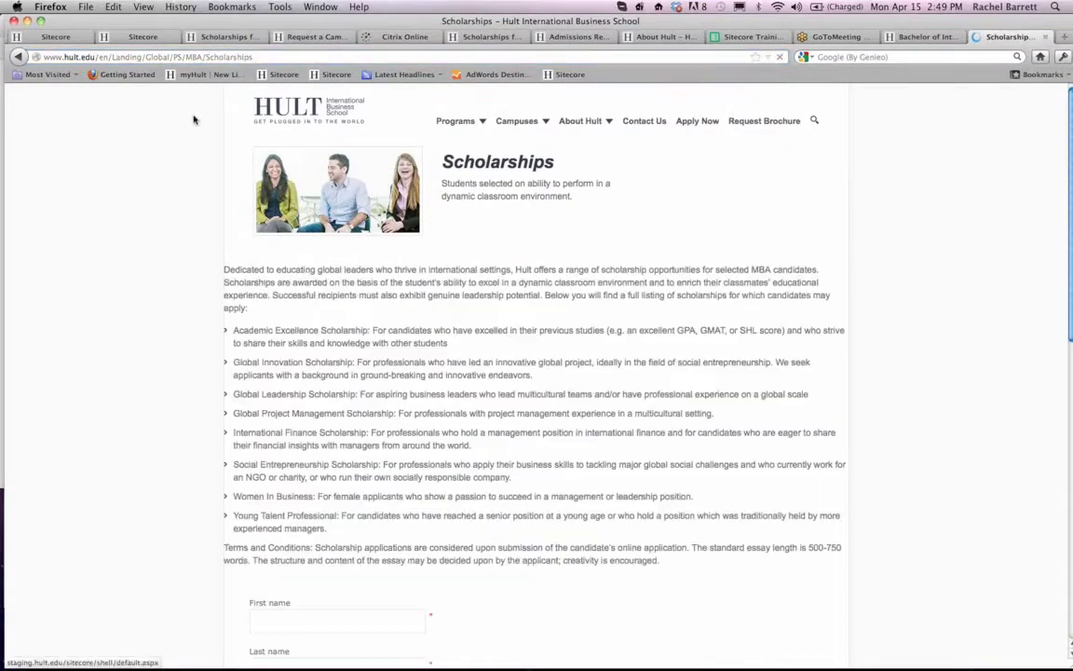
- Examine the live Scholarships page's text layout, form fields and download button
{"action": "scroll", "coordinate": [194, 119], "scroll_direction": "down", "scroll_amount": 1}
{"action": "scroll", "coordinate": [194, 119], "scroll_direction": "down", "scroll_amount": 3}
{"action": "scroll", "coordinate": [194, 119], "scroll_direction": "up", "scroll_amount": 5}
{"action": "scroll", "coordinate": [194, 120], "scroll_direction": "down", "scroll_amount": 5}
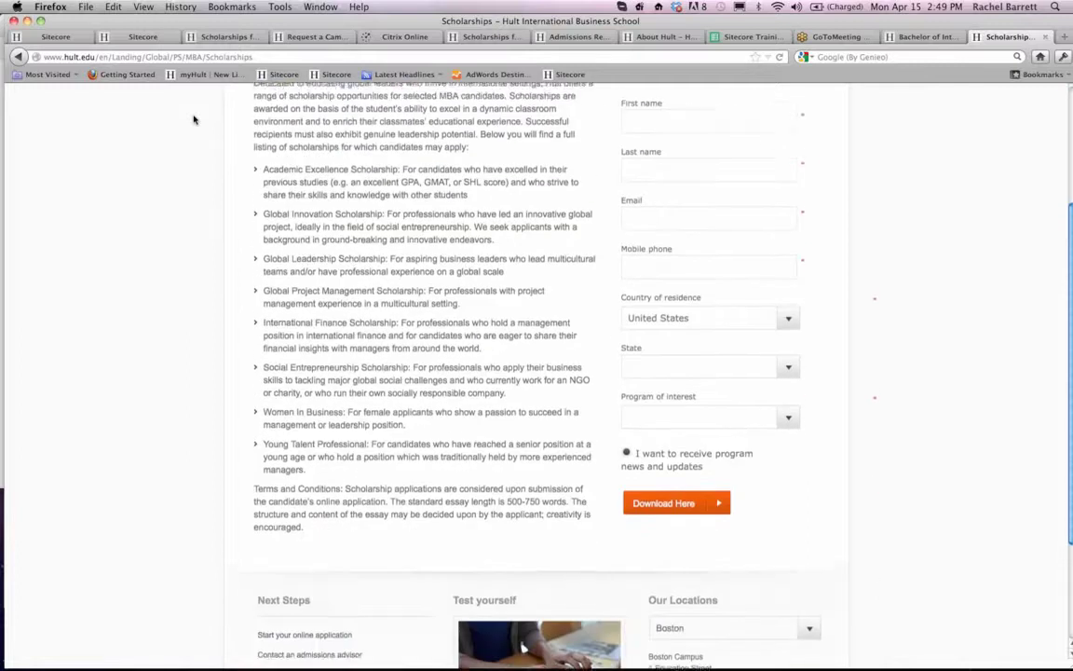
{"action": "scroll", "coordinate": [194, 119], "scroll_direction": "up", "scroll_amount": 4}
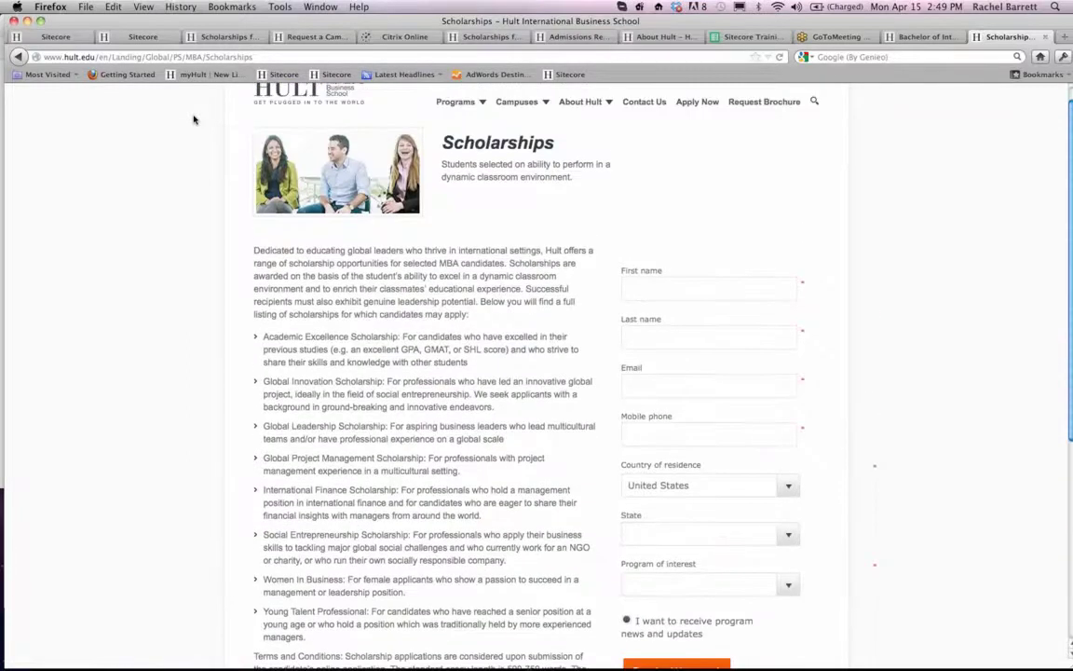
{"action": "scroll", "coordinate": [194, 120], "scroll_direction": "up", "scroll_amount": 1}
{"action": "scroll", "coordinate": [193, 119], "scroll_direction": "down", "scroll_amount": 3}
{"action": "scroll", "coordinate": [194, 119], "scroll_direction": "up", "scroll_amount": 3}
{"action": "scroll", "coordinate": [427, 120], "scroll_direction": "down", "scroll_amount": 2}
{"action": "scroll", "coordinate": [596, 164], "scroll_direction": "up", "scroll_amount": 2}
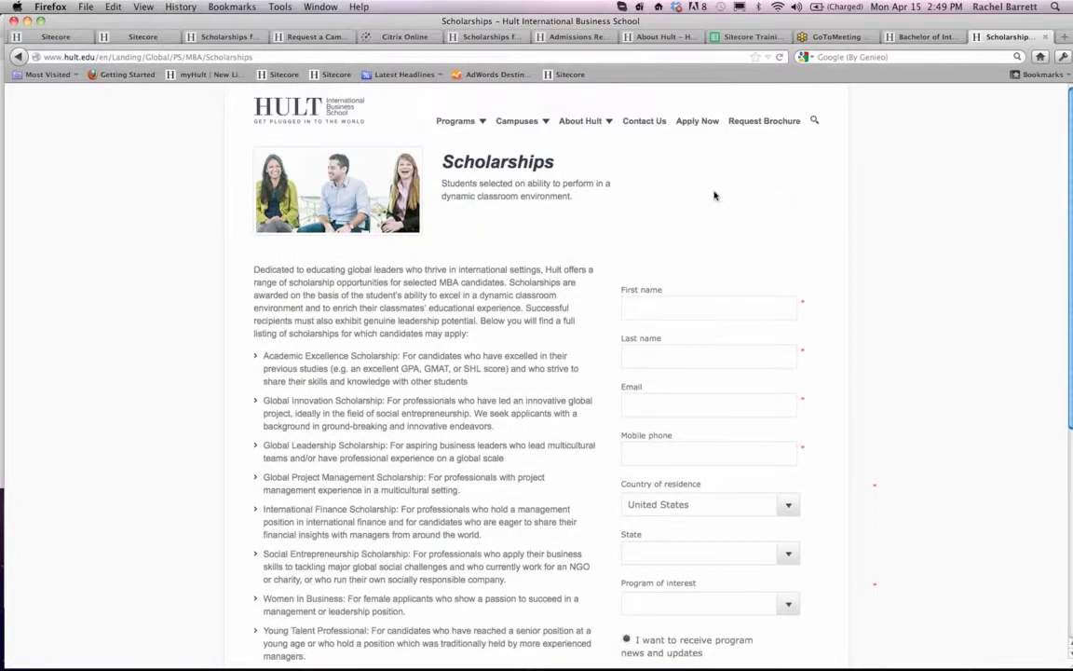
{"action": "scroll", "coordinate": [714, 196], "scroll_direction": "down", "scroll_amount": 4}
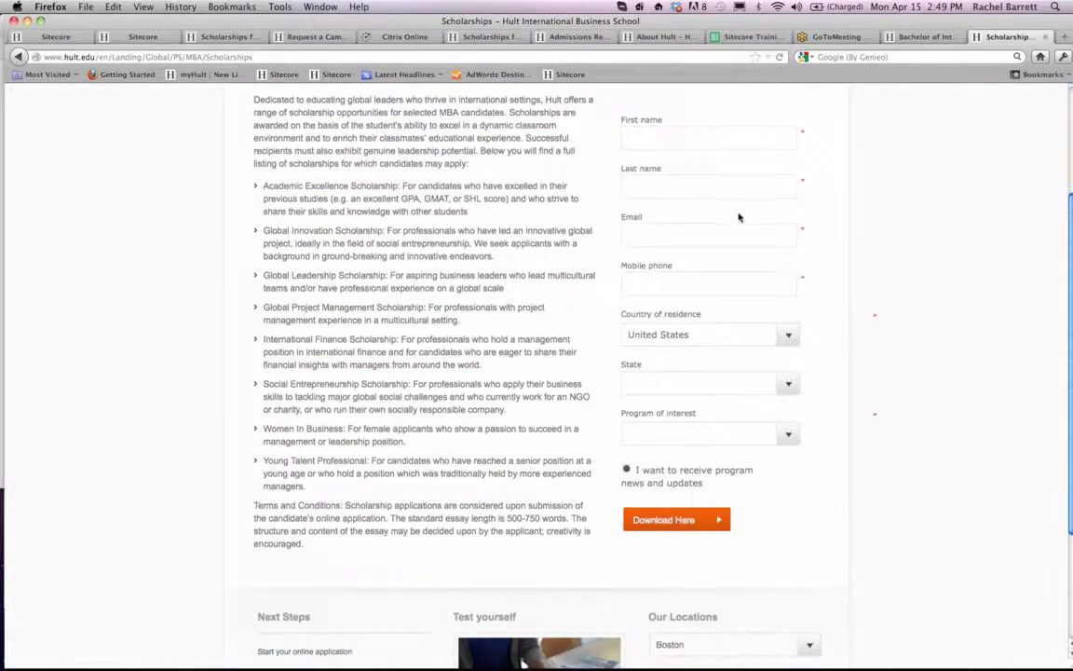
{"action": "scroll", "coordinate": [46, 38], "scroll_direction": "up", "scroll_amount": 4}
- Switch to the Sitecore content editor and review the Scholarships item's Stage and Page Data fields
{"action": "left_click", "coordinate": [71, 39]}
{"action": "scroll", "coordinate": [382, 364], "scroll_direction": "down", "scroll_amount": 10}
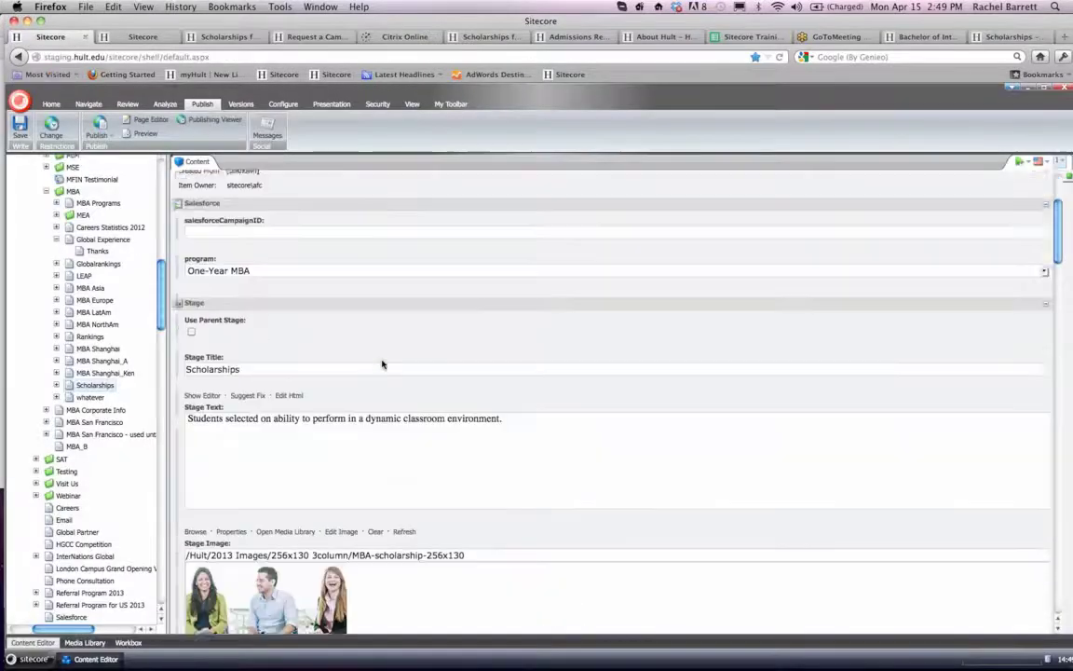
{"action": "scroll", "coordinate": [382, 364], "scroll_direction": "down", "scroll_amount": 3}
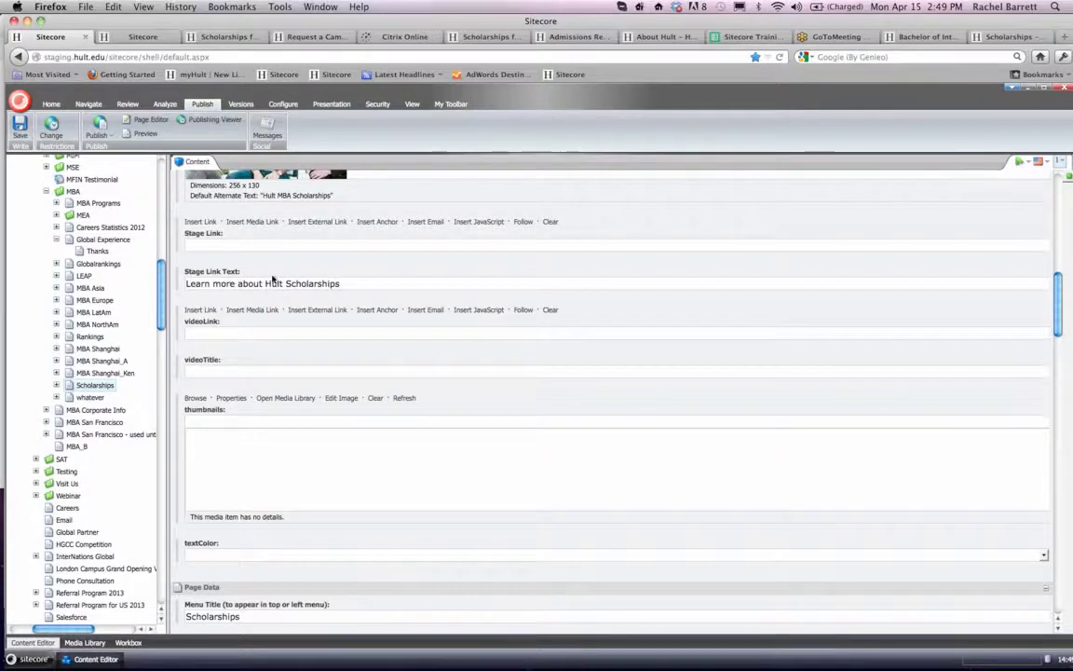
{"action": "scroll", "coordinate": [273, 278], "scroll_direction": "down", "scroll_amount": 2}
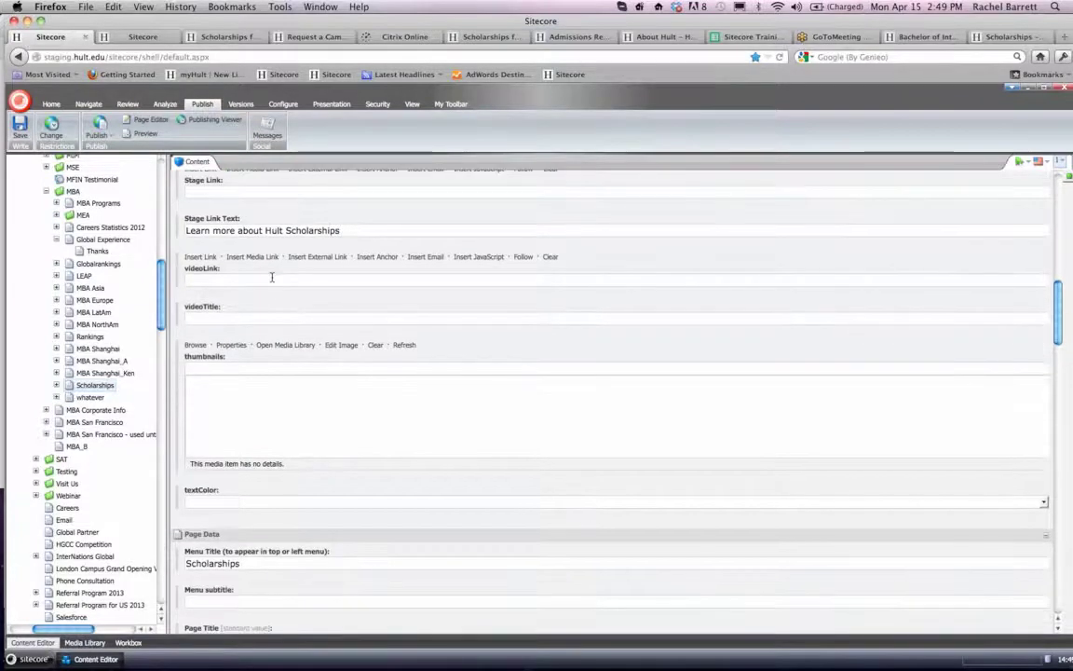
{"action": "scroll", "coordinate": [272, 276], "scroll_direction": "up", "scroll_amount": 3}
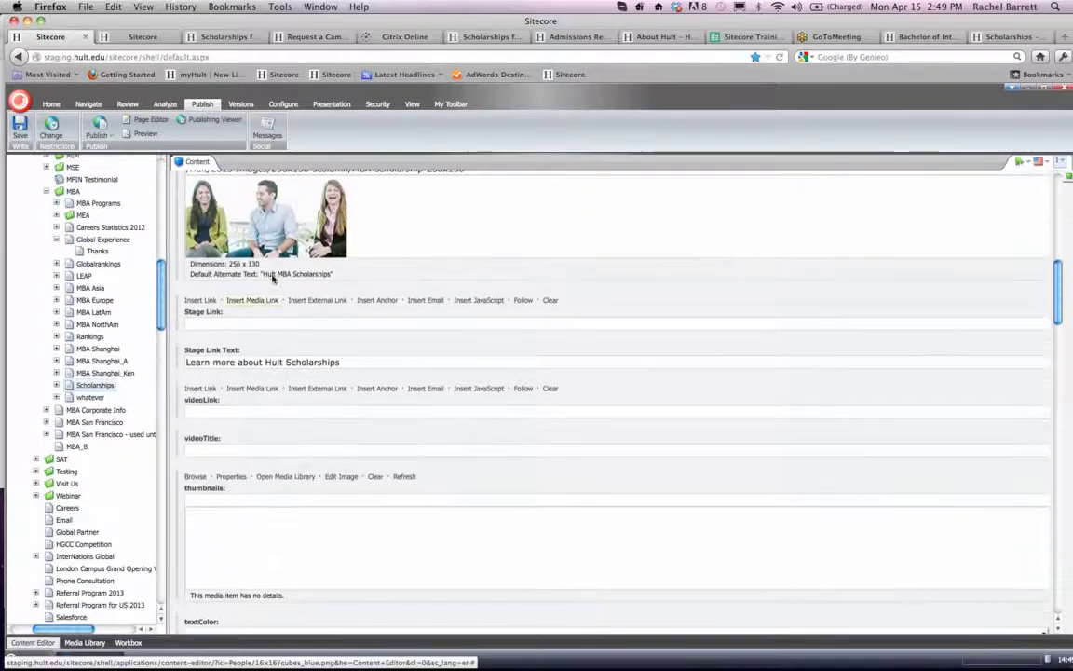
{"action": "scroll", "coordinate": [346, 363], "scroll_direction": "up", "scroll_amount": 10}
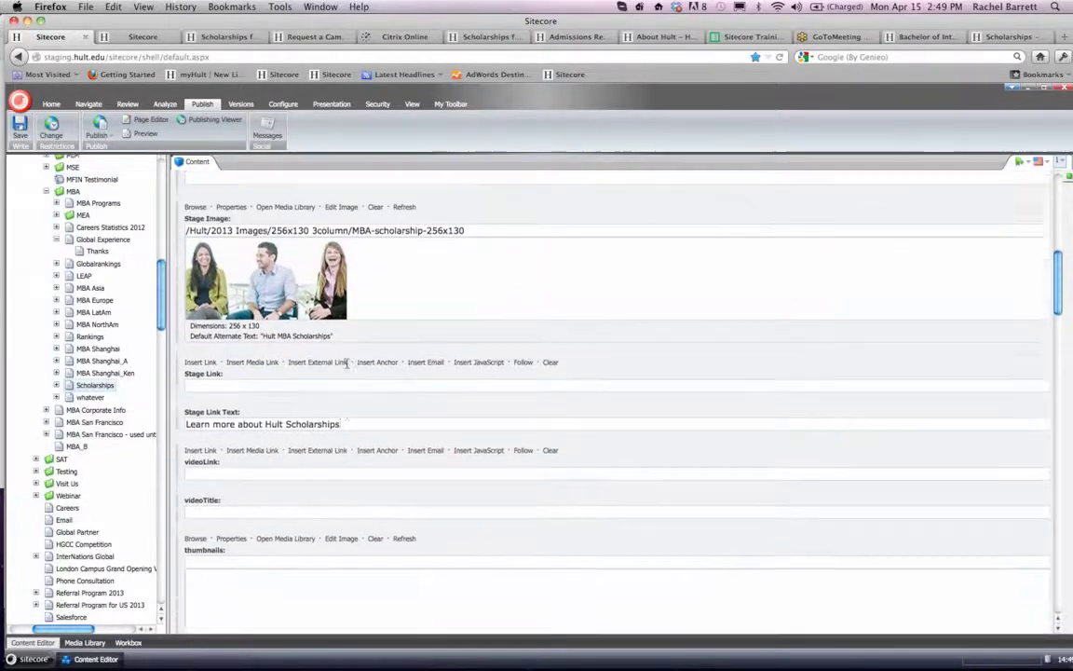
{"action": "scroll", "coordinate": [347, 365], "scroll_direction": "down", "scroll_amount": 12}
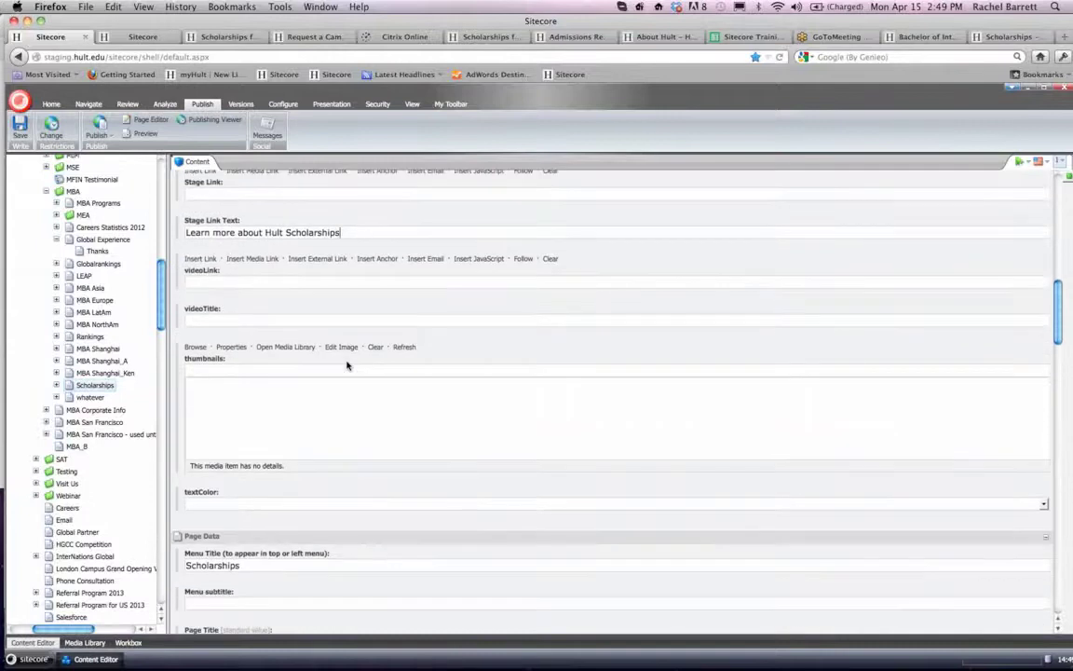
{"action": "scroll", "coordinate": [346, 366], "scroll_direction": "down", "scroll_amount": 5}
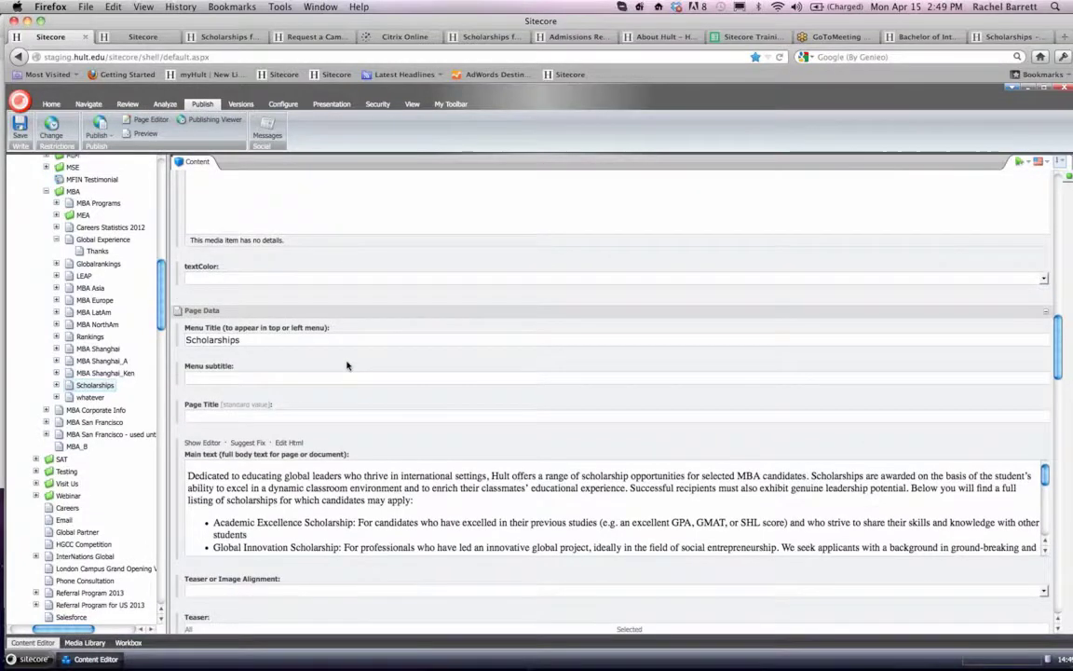
{"action": "scroll", "coordinate": [346, 365], "scroll_direction": "down", "scroll_amount": 3}
{"action": "scroll", "coordinate": [347, 364], "scroll_direction": "up", "scroll_amount": 8}
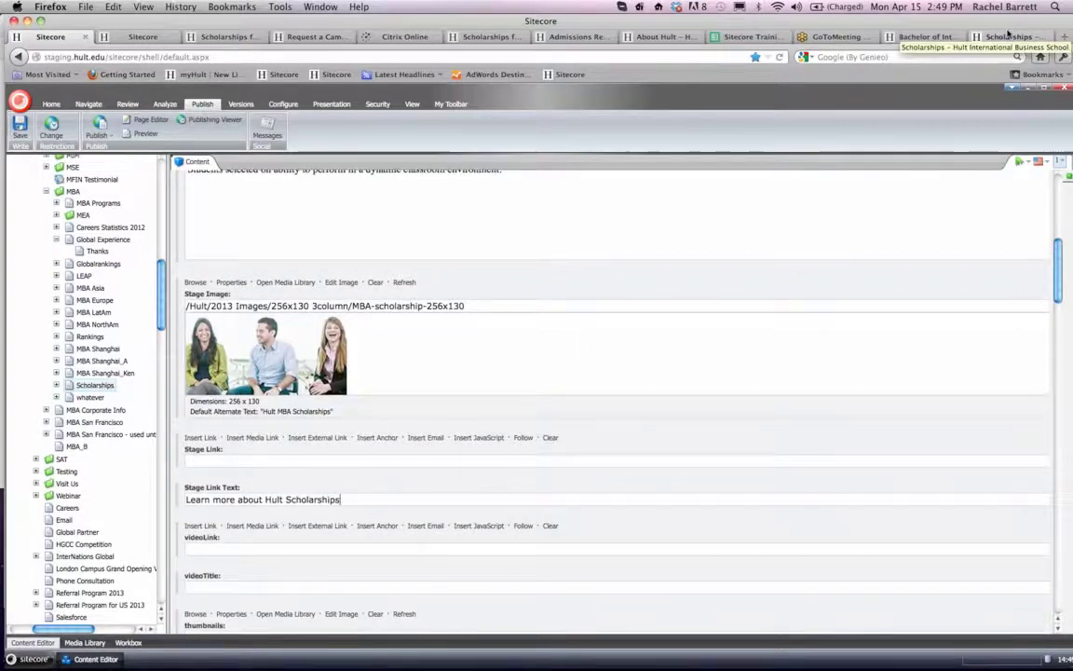
- Compare the live Scholarships page's header area with the Stage Link Text field of its Sitecore item
{"action": "left_click", "coordinate": [1009, 37]}
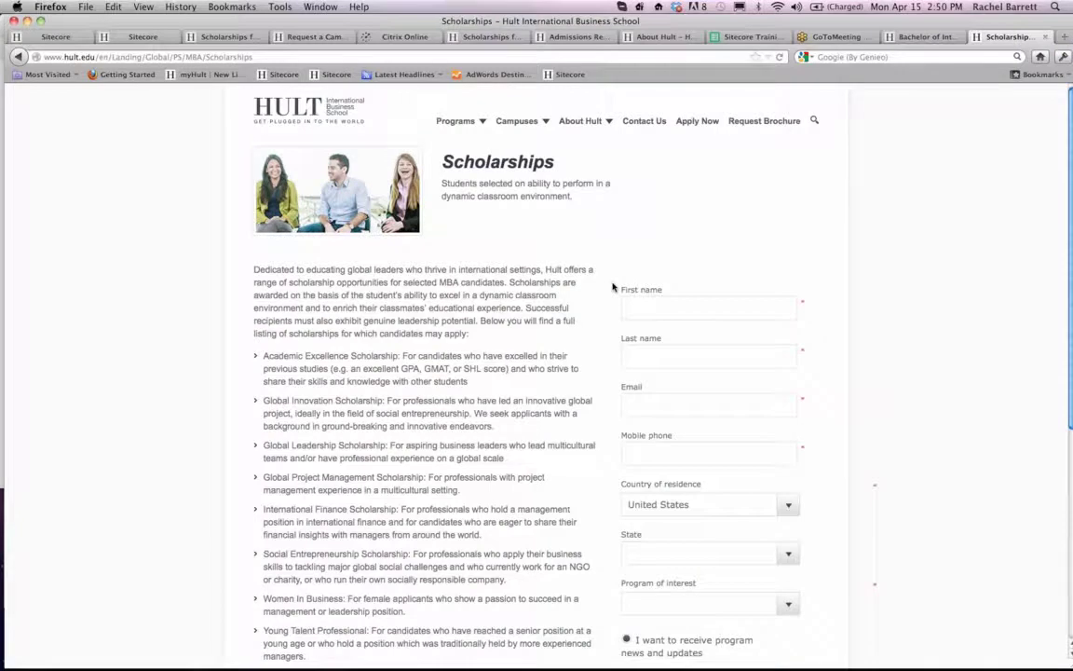
{"action": "scroll", "coordinate": [613, 287], "scroll_direction": "down", "scroll_amount": 1}
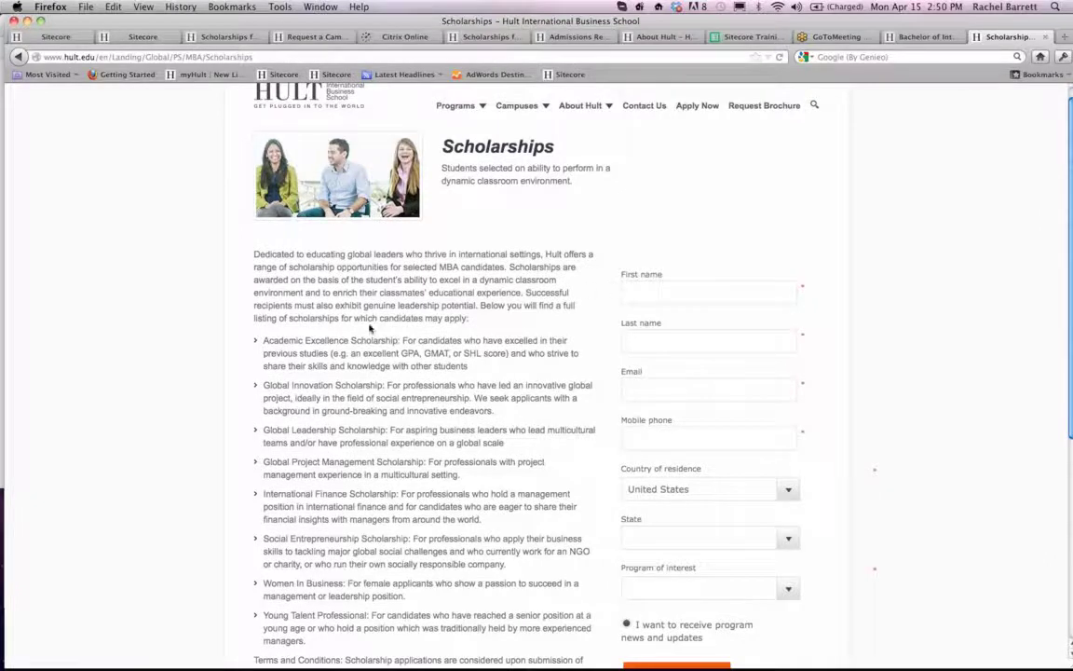
{"action": "scroll", "coordinate": [370, 327], "scroll_direction": "down", "scroll_amount": 3}
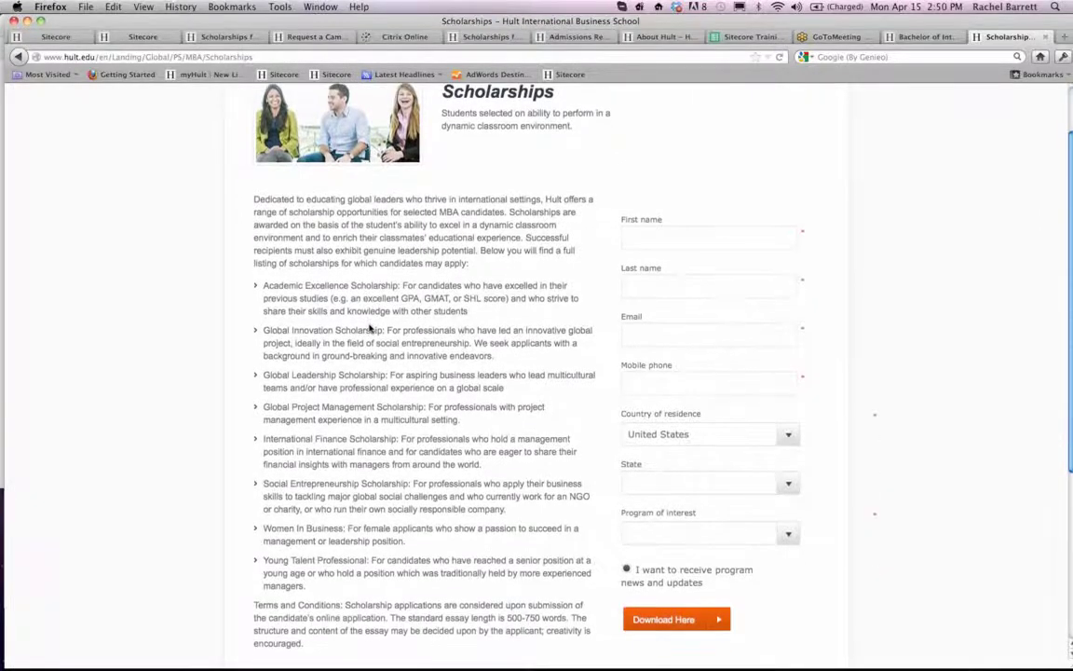
{"action": "scroll", "coordinate": [466, 223], "scroll_direction": "up", "scroll_amount": 3}
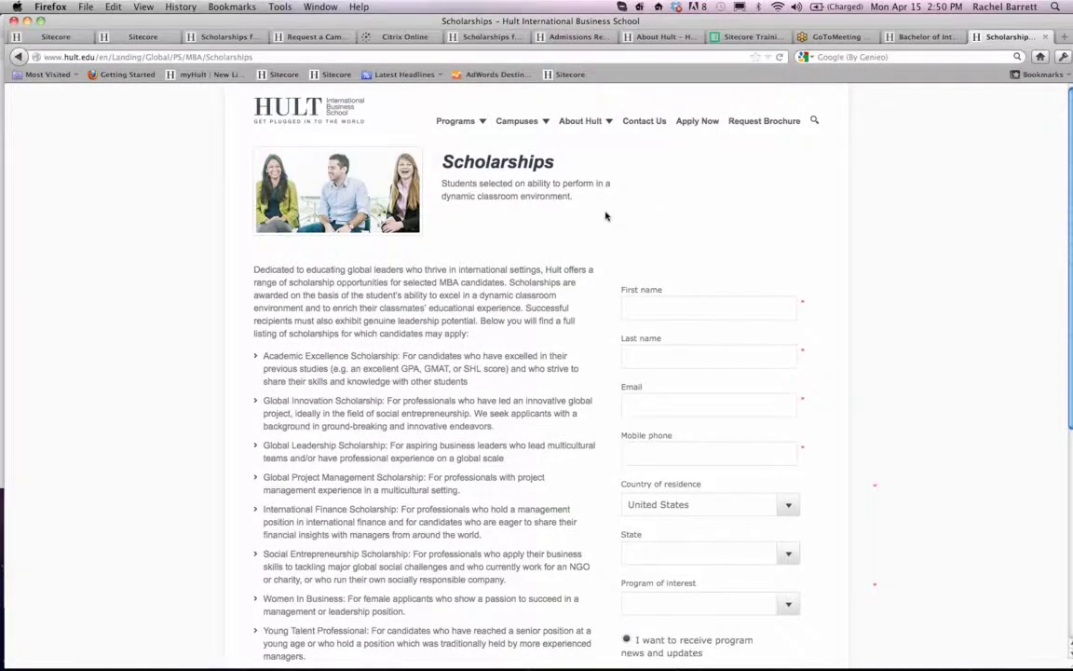
{"action": "left_click", "coordinate": [49, 36]}
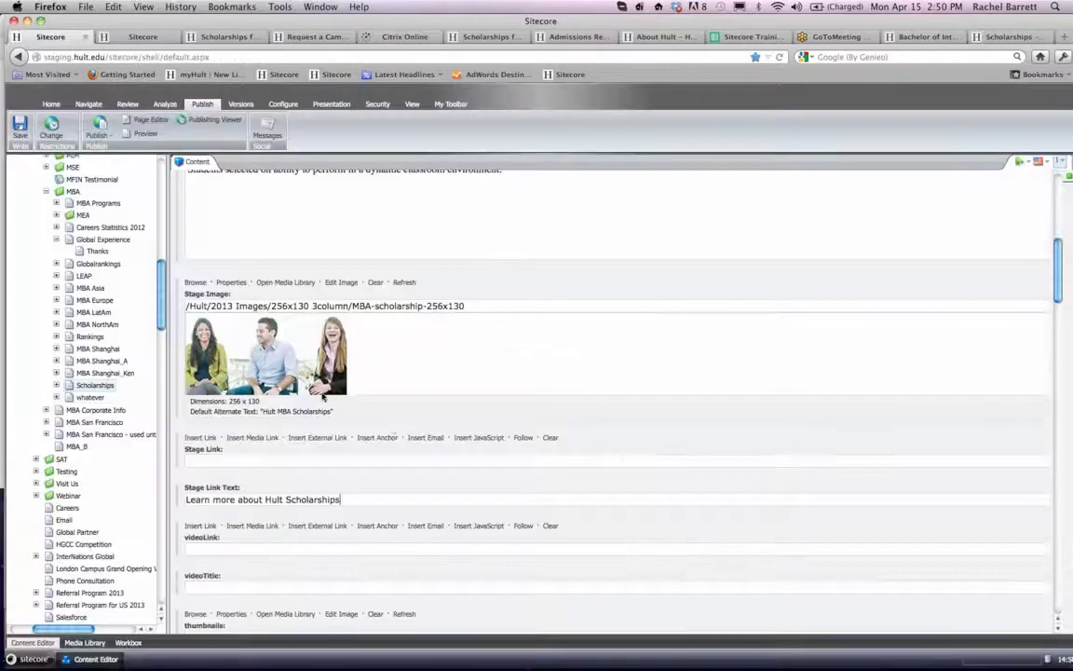
{"action": "scroll", "coordinate": [248, 334], "scroll_direction": "down", "scroll_amount": 1}
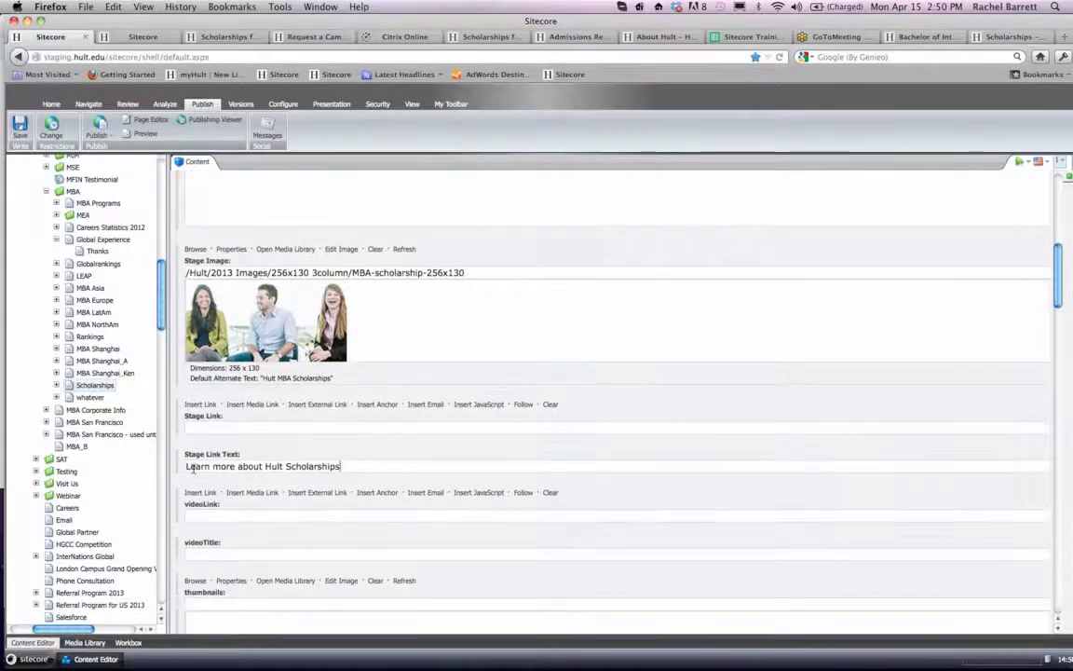
{"action": "left_click_drag", "start_coordinate": [194, 471], "coordinate": [342, 466]}
{"action": "left_click", "coordinate": [365, 465]}
{"action": "left_click_drag", "start_coordinate": [366, 465], "coordinate": [186, 455]}
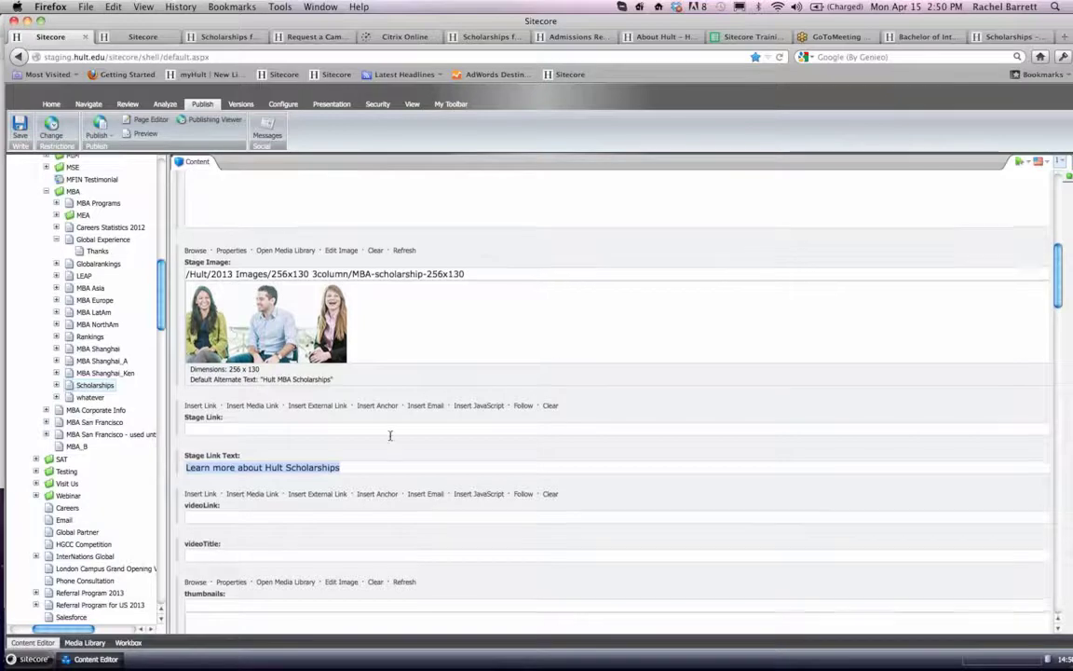
{"action": "scroll", "coordinate": [390, 435], "scroll_direction": "up", "scroll_amount": 5}
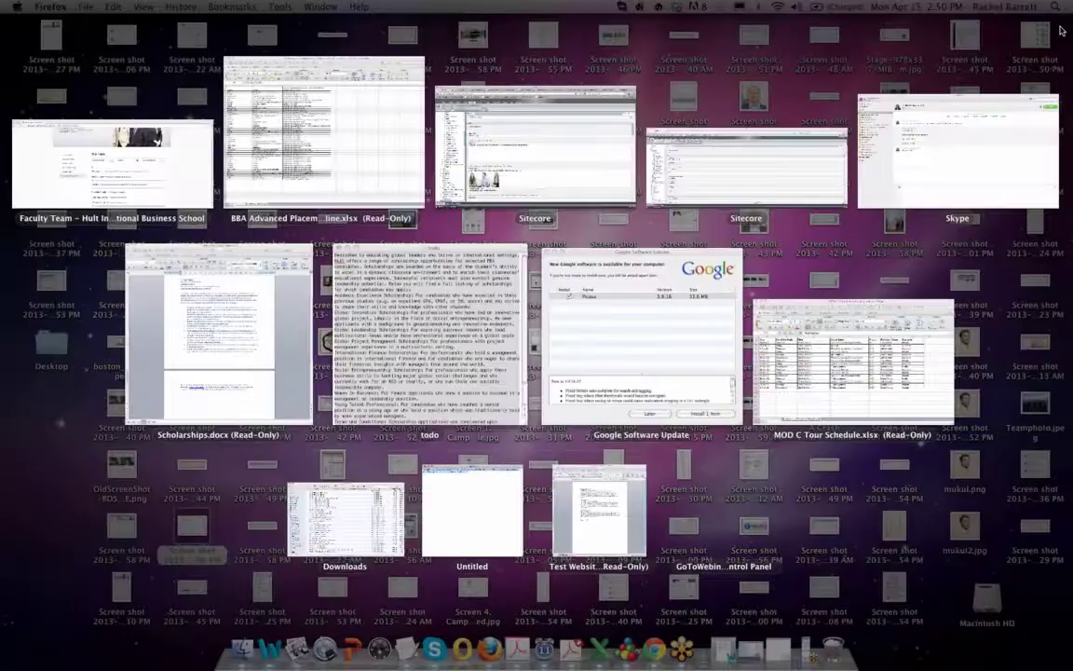
- Copy the live Scholarships page's web address and switch to Skype
{"action": "left_click", "coordinate": [1062, 30]}
{"action": "left_click", "coordinate": [1018, 38]}
{"action": "left_click", "coordinate": [295, 58]}
{"action": "key", "text": "super+c"}
{"action": "left_click", "coordinate": [434, 643]}
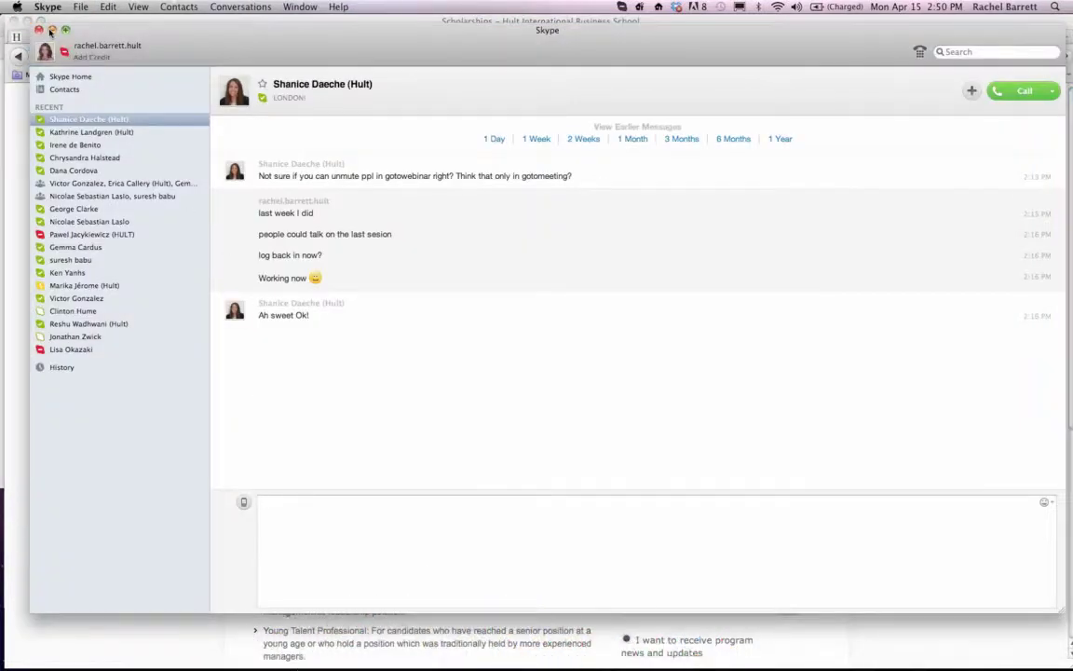
{"action": "left_click", "coordinate": [64, 30]}
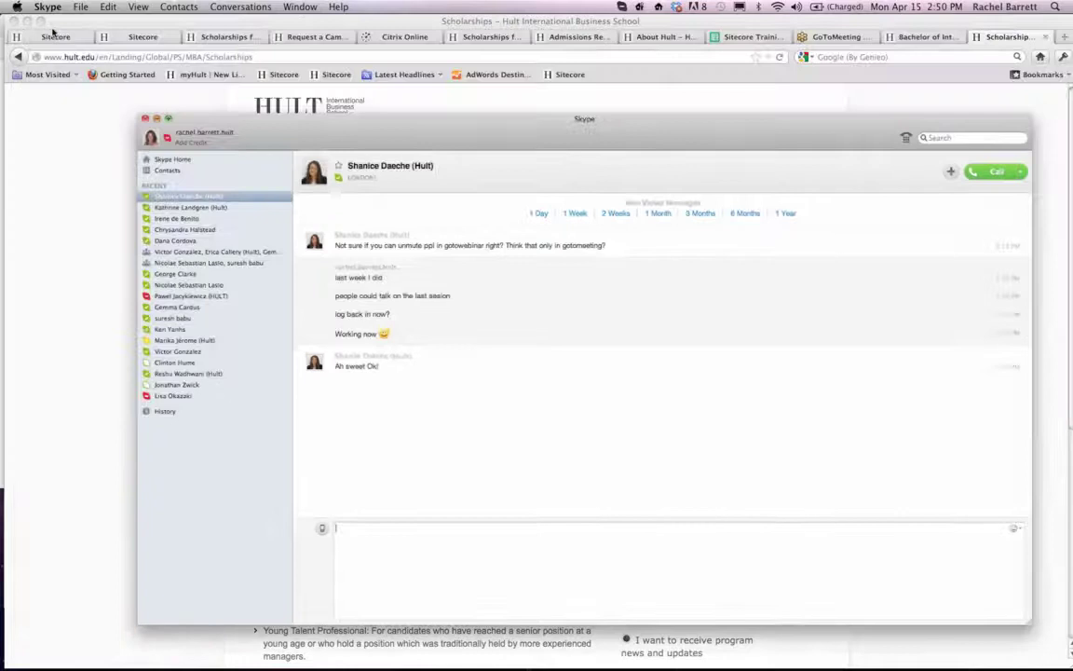
{"action": "left_click", "coordinate": [157, 118]}
{"action": "mouse_move", "coordinate": [415, 661]}
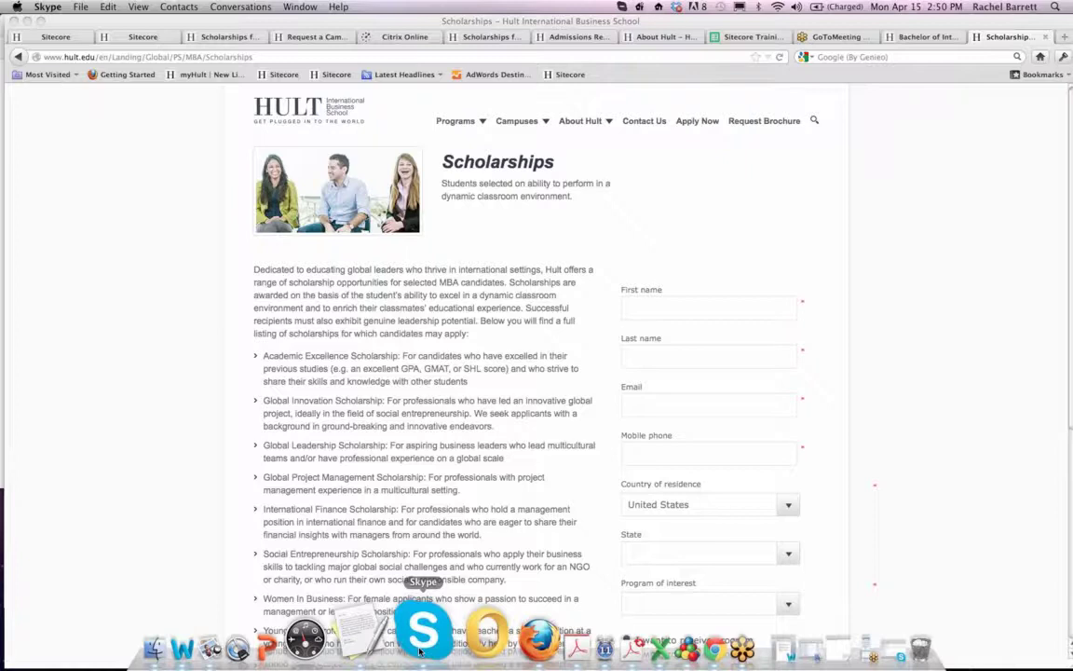
{"action": "left_click", "coordinate": [420, 651]}
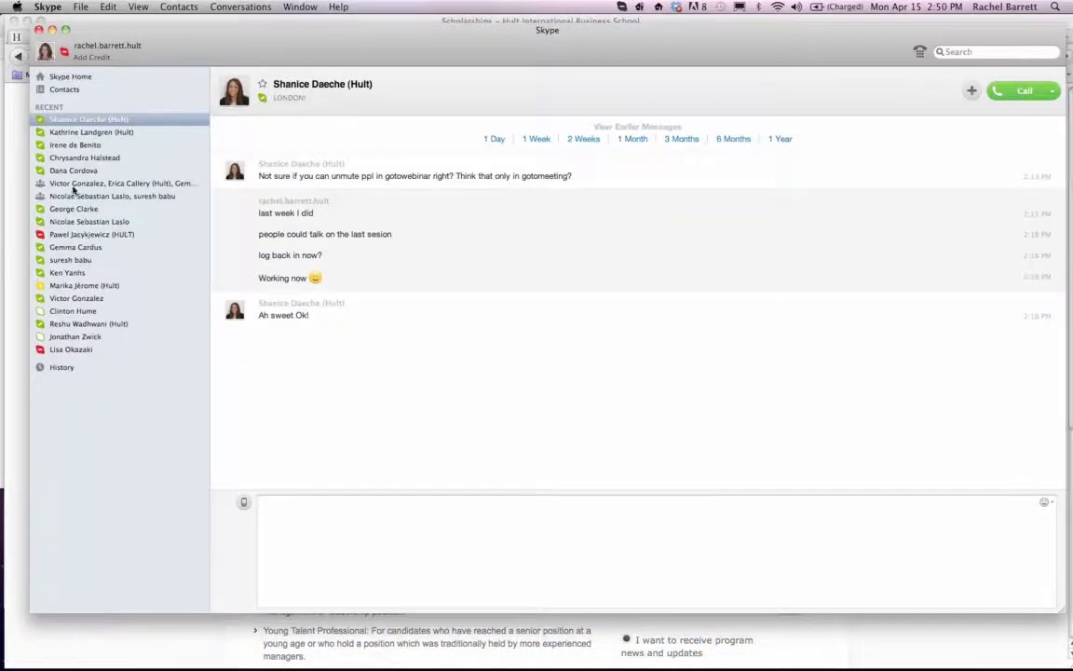
- Find the colleague among the Skype contacts, send them the copied Scholarships page address, and close the Skype window
{"action": "left_click", "coordinate": [965, 53]}
{"action": "type", "text": "vi"}
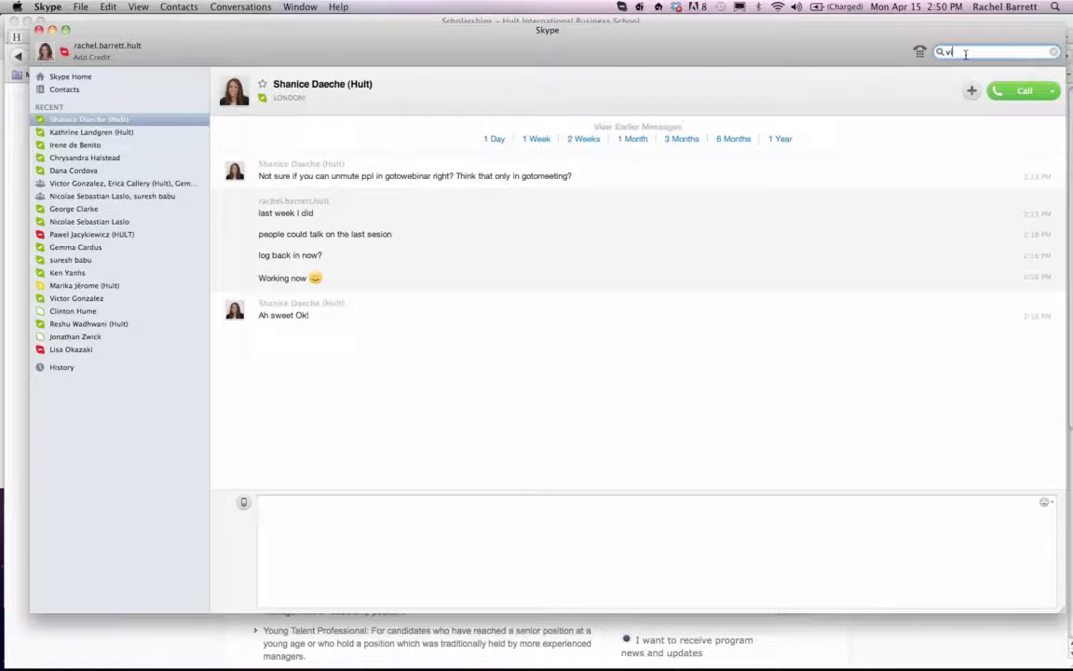
{"action": "type", "text": "ctor"}
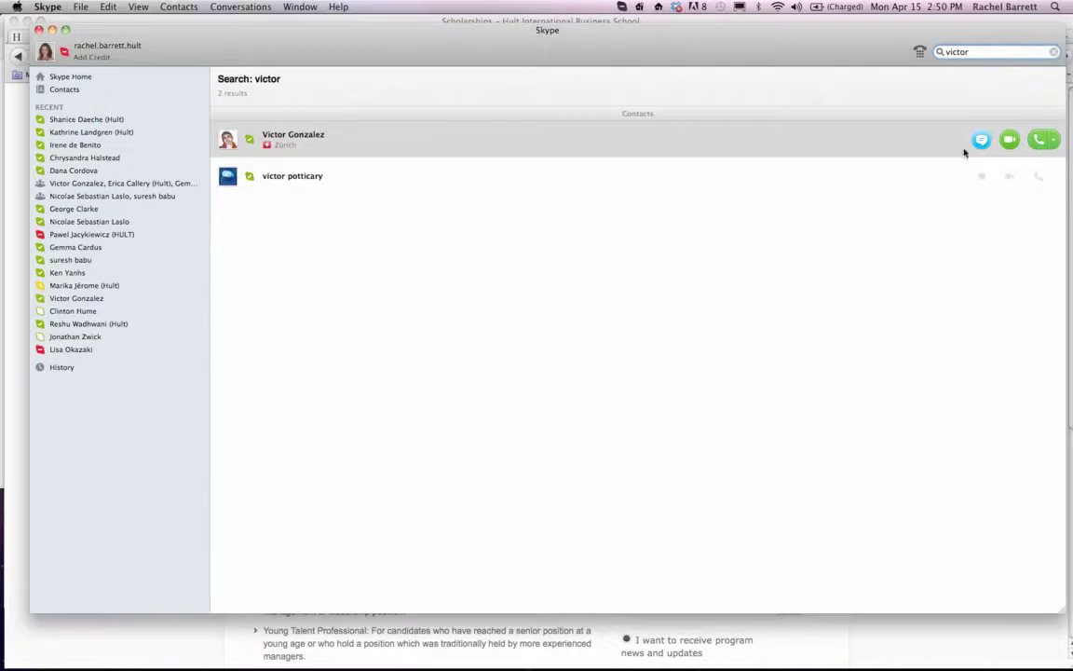
{"action": "left_click", "coordinate": [972, 143]}
{"action": "left_click", "coordinate": [348, 525]}
{"action": "key", "text": "super+v"}
{"action": "key", "text": "Return"}
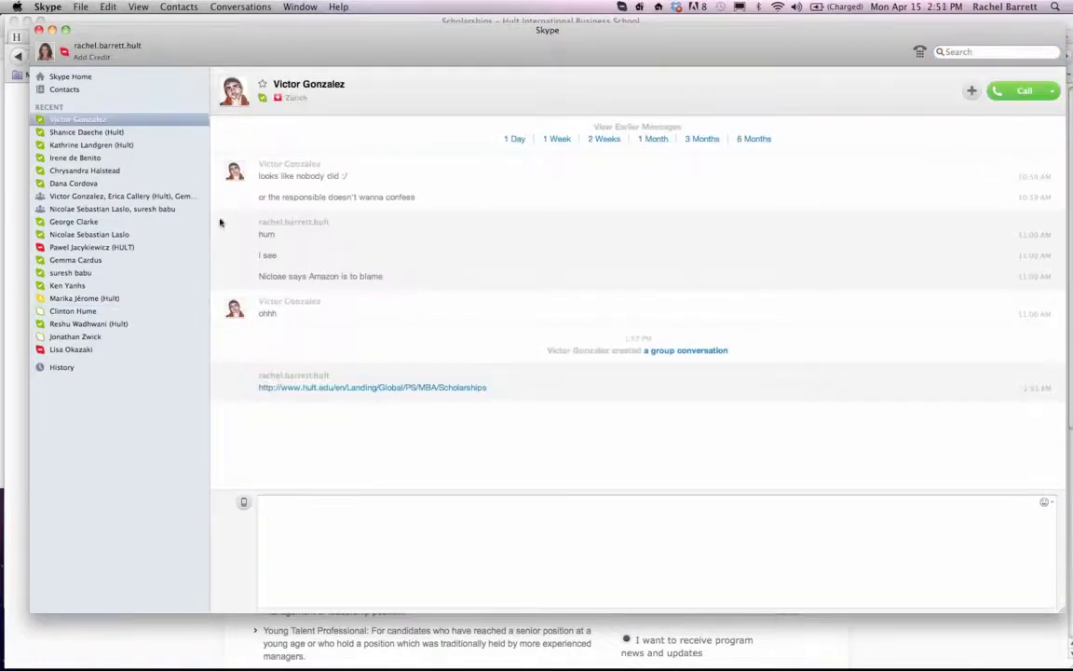
{"action": "left_click", "coordinate": [39, 29]}
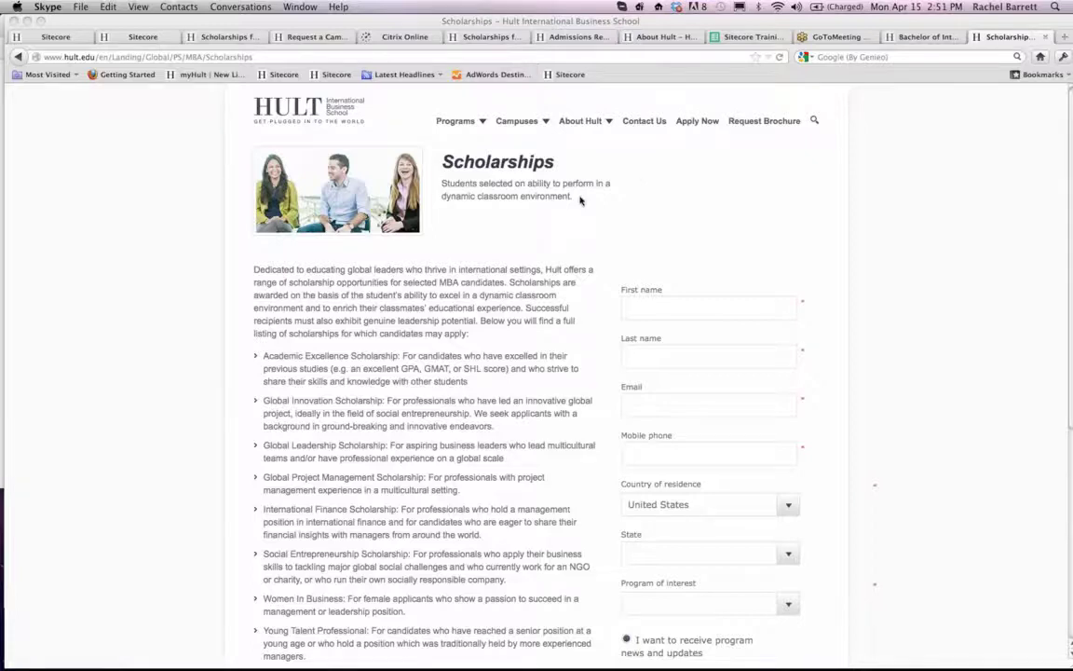
- Examine the live Scholarships page's scholarship list, terms text and form for formatting improvements
{"action": "scroll", "coordinate": [551, 292], "scroll_direction": "down", "scroll_amount": 2}
{"action": "scroll", "coordinate": [550, 293], "scroll_direction": "down", "scroll_amount": 1}
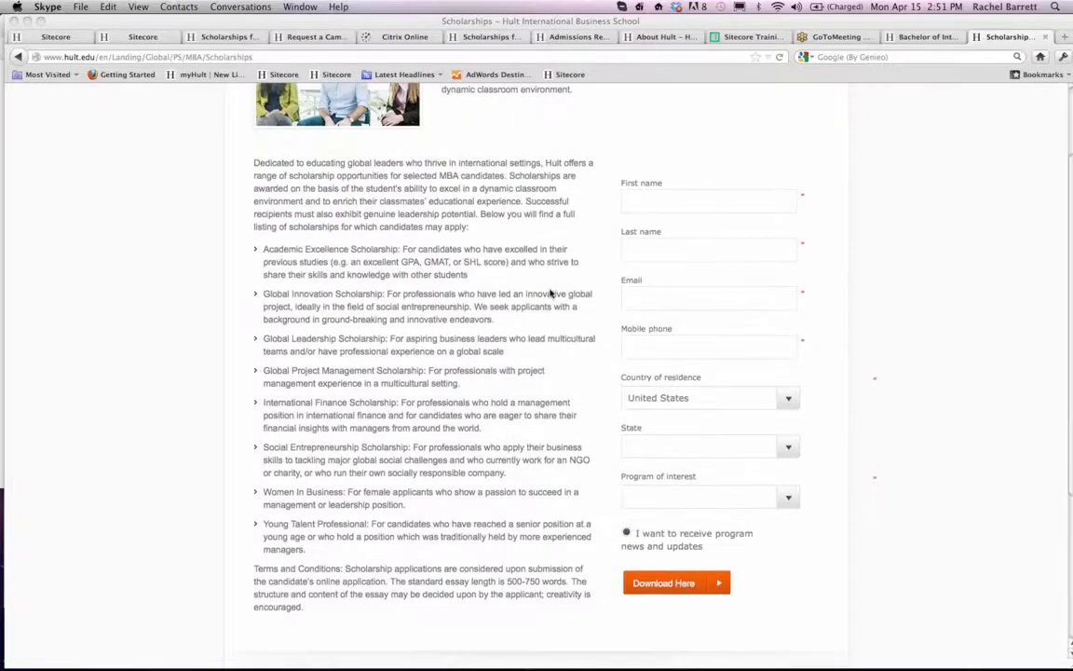
{"action": "scroll", "coordinate": [482, 294], "scroll_direction": "up", "scroll_amount": 3}
{"action": "scroll", "coordinate": [415, 290], "scroll_direction": "down", "scroll_amount": 2}
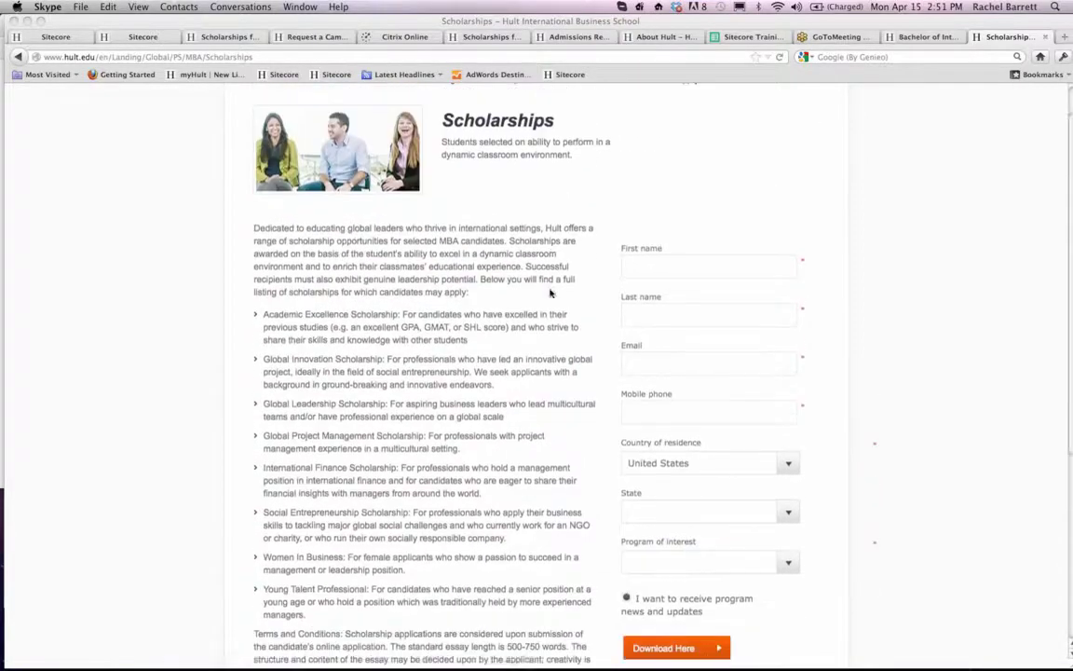
{"action": "scroll", "coordinate": [391, 343], "scroll_direction": "down", "scroll_amount": 3}
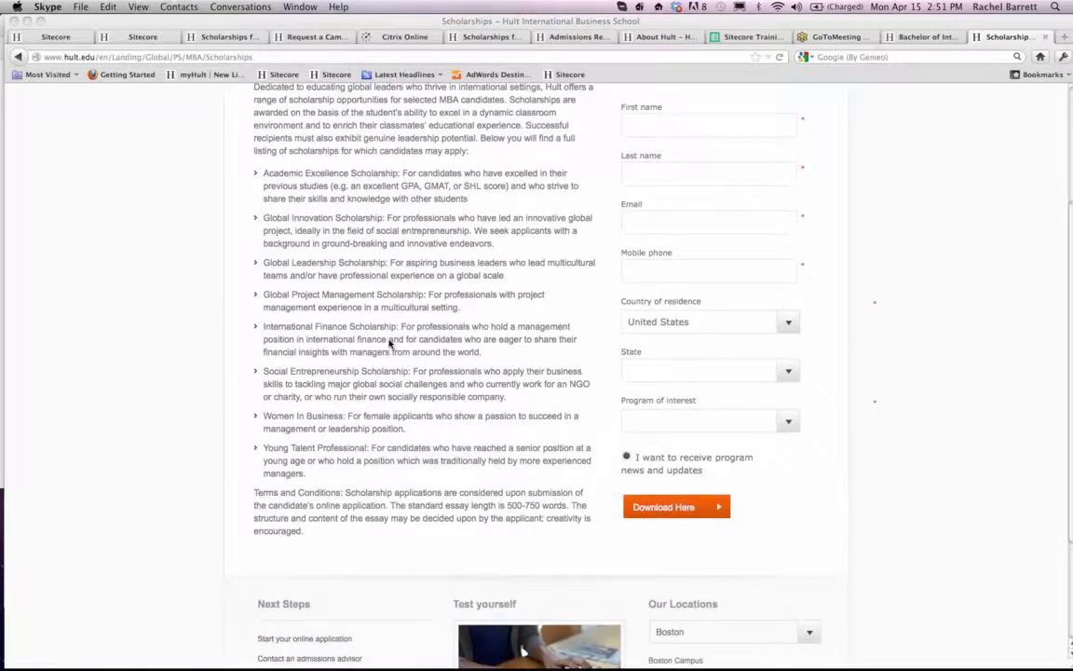
{"action": "scroll", "coordinate": [391, 342], "scroll_direction": "up", "scroll_amount": 5}
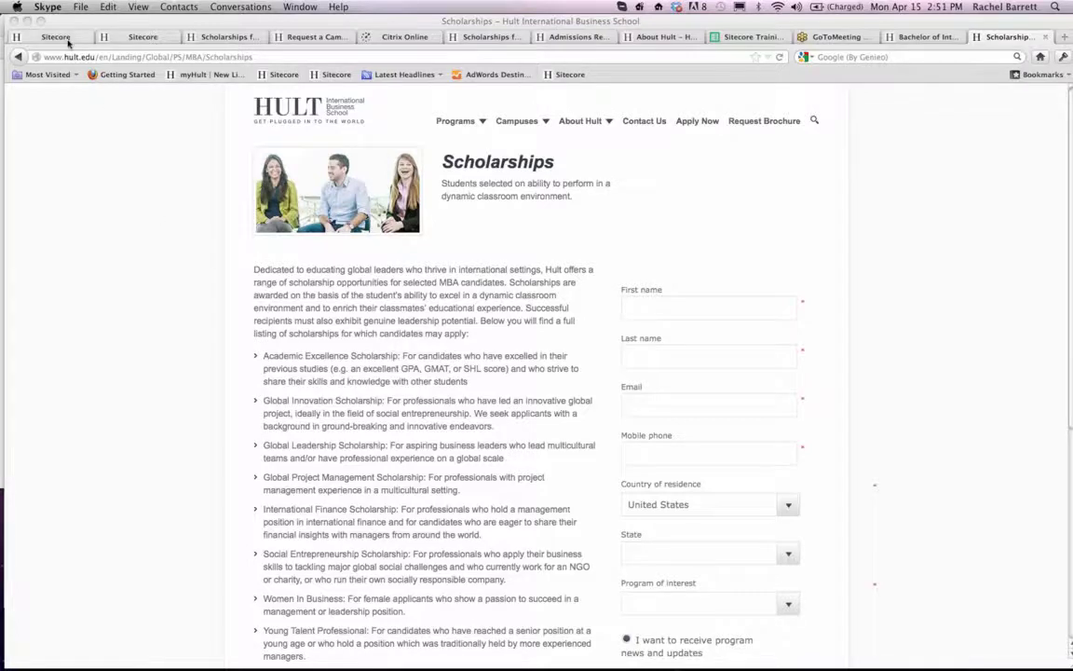
{"action": "scroll", "coordinate": [307, 295], "scroll_direction": "down", "scroll_amount": 6}
{"action": "scroll", "coordinate": [305, 292], "scroll_direction": "up", "scroll_amount": 6}
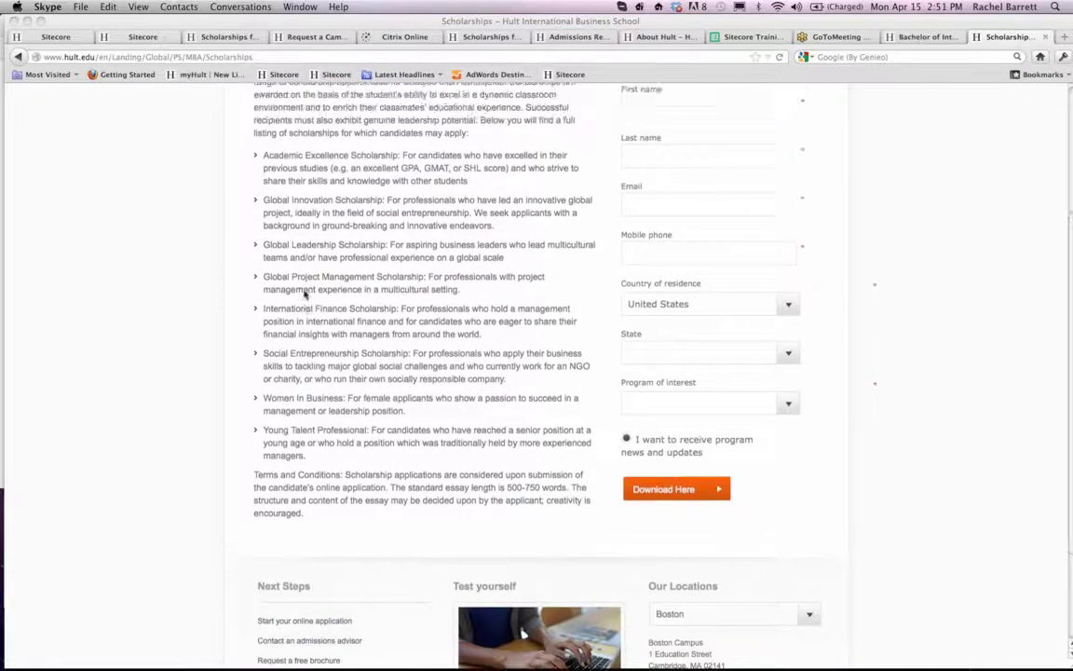
- Open the Scholarships item's main text in the rich text editor and make the lead-in "Academic Excellence Scholarship:" bold
{"action": "left_click", "coordinate": [54, 37]}
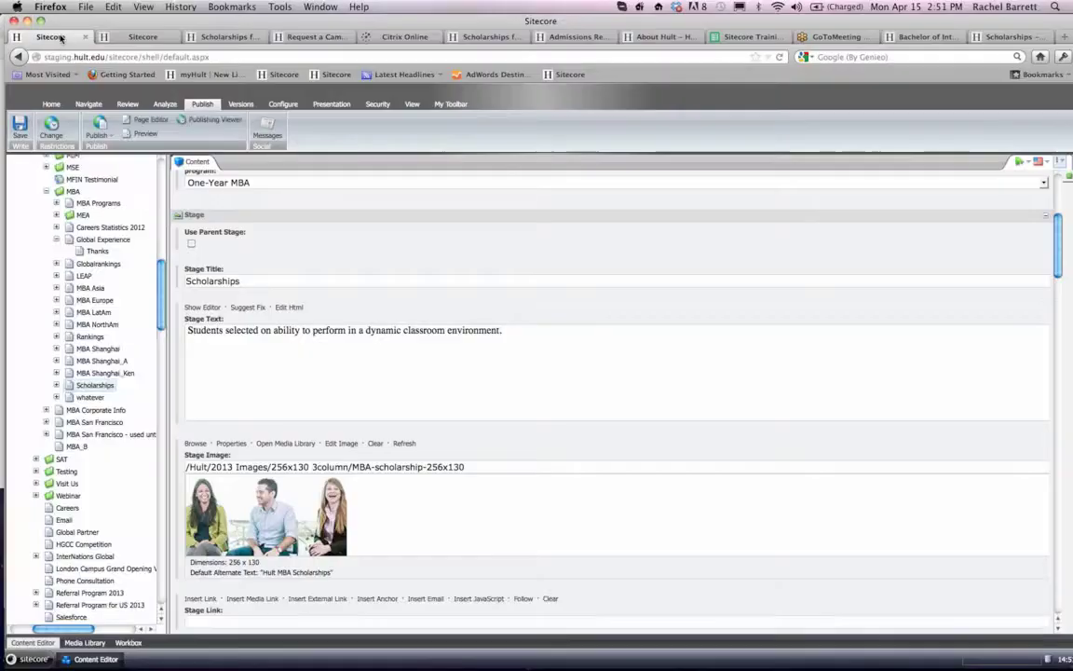
{"action": "scroll", "coordinate": [270, 373], "scroll_direction": "down", "scroll_amount": 10}
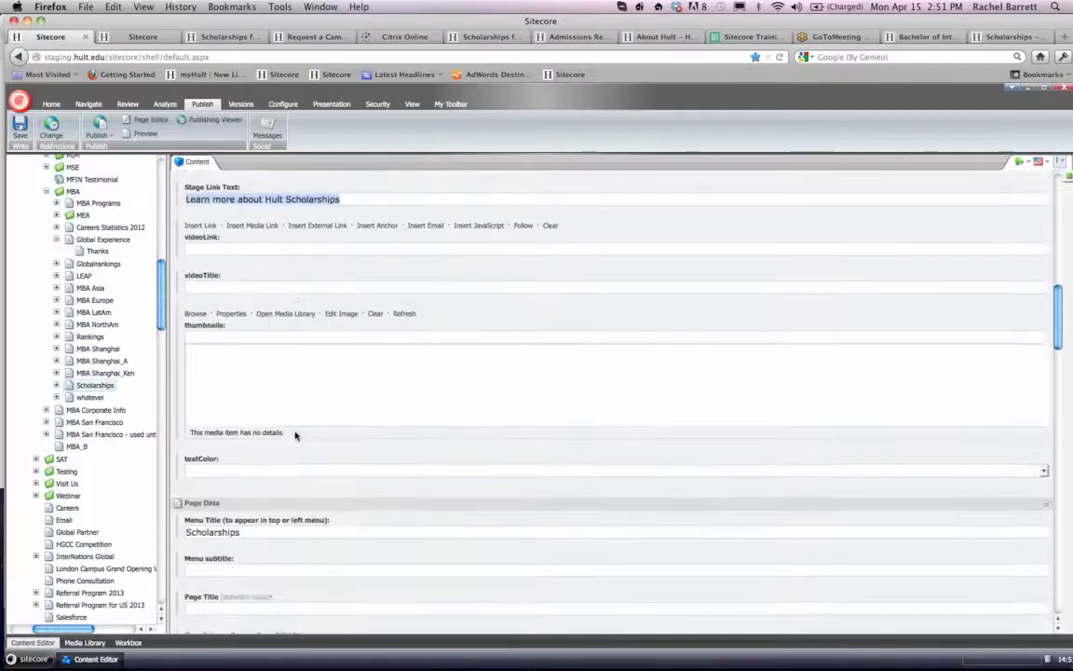
{"action": "scroll", "coordinate": [296, 435], "scroll_direction": "down", "scroll_amount": 2}
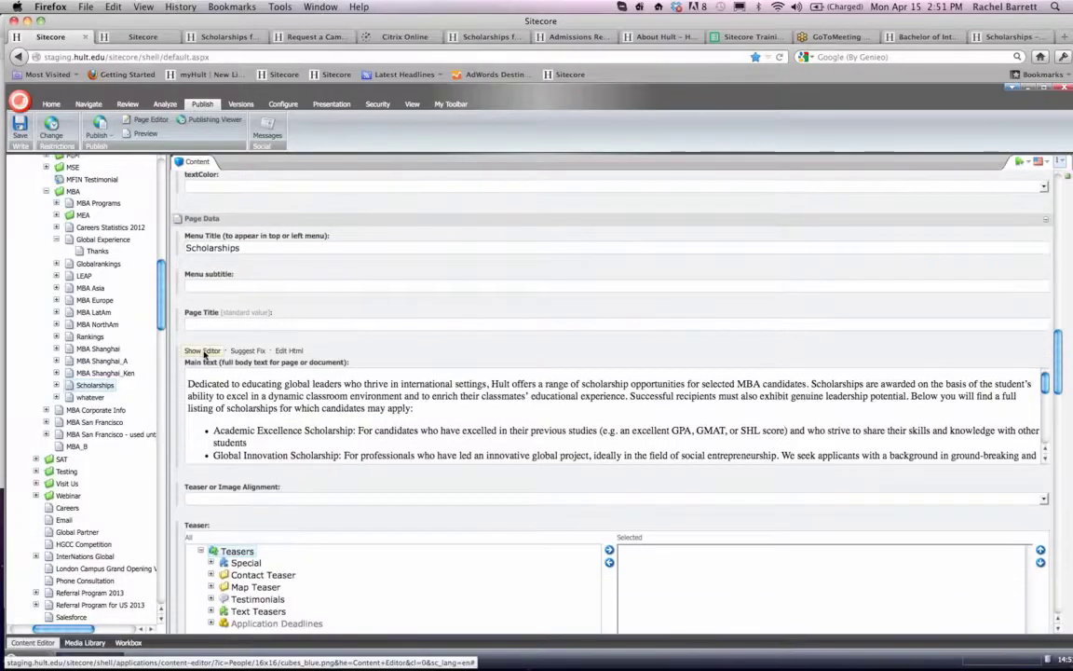
{"action": "left_click", "coordinate": [202, 351]}
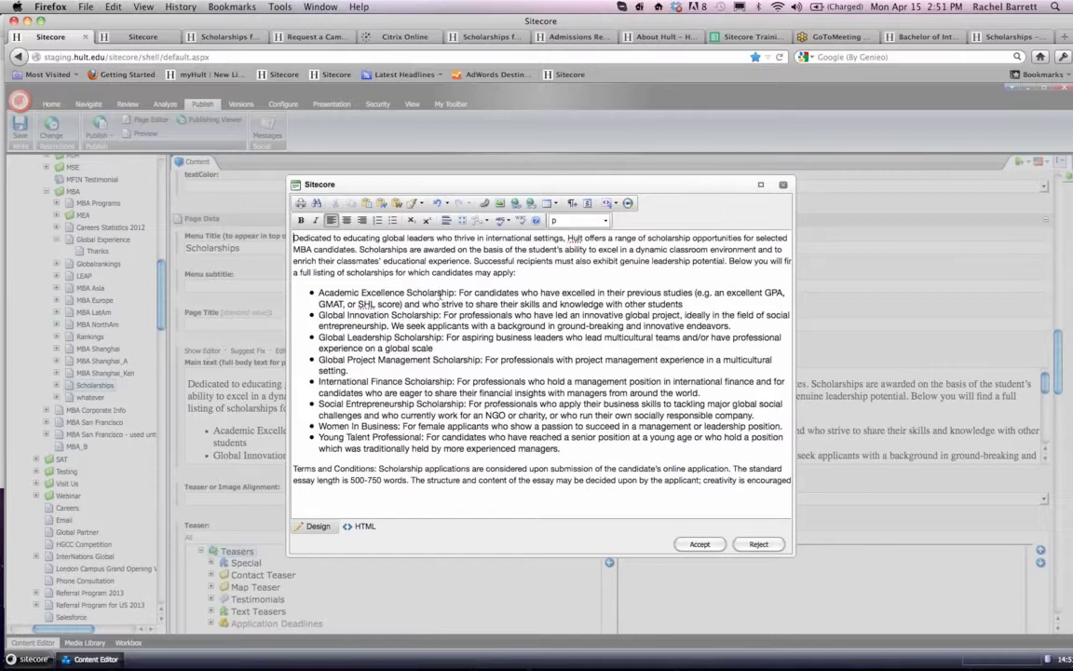
{"action": "left_click_drag", "start_coordinate": [456, 295], "coordinate": [293, 275]}
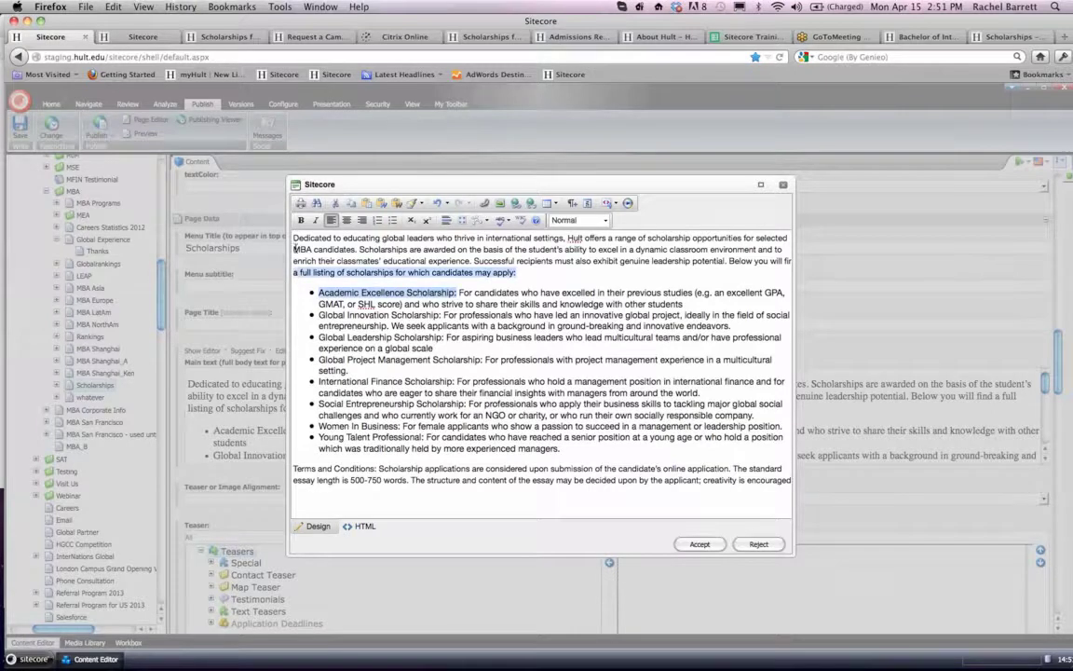
{"action": "left_click", "coordinate": [330, 296]}
{"action": "left_click_drag", "start_coordinate": [458, 294], "coordinate": [319, 294]}
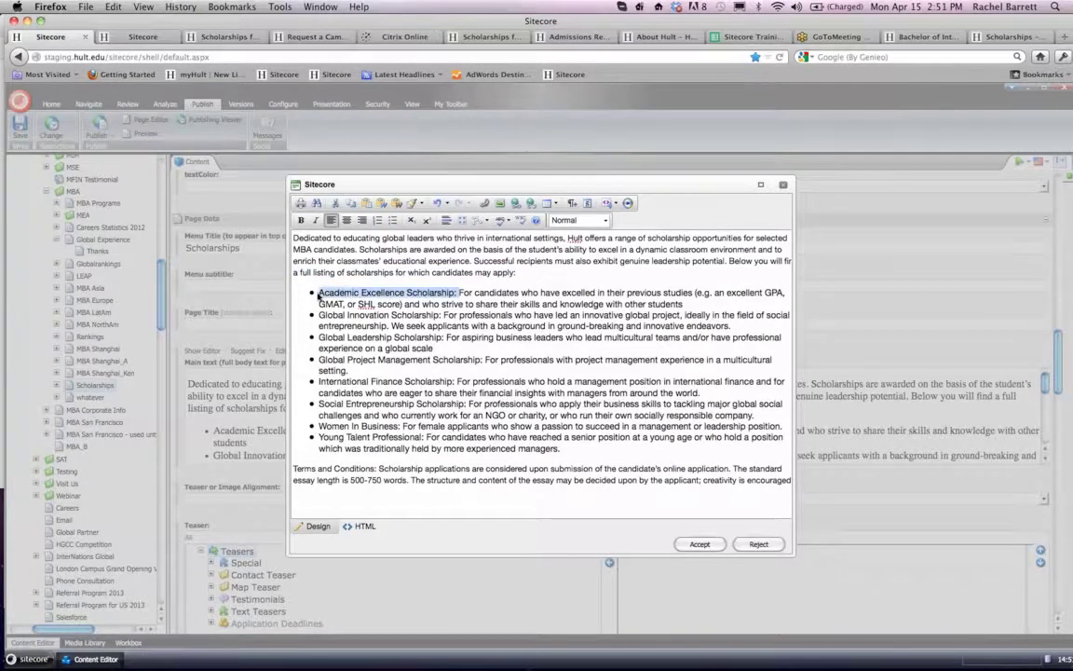
{"action": "left_click", "coordinate": [301, 220]}
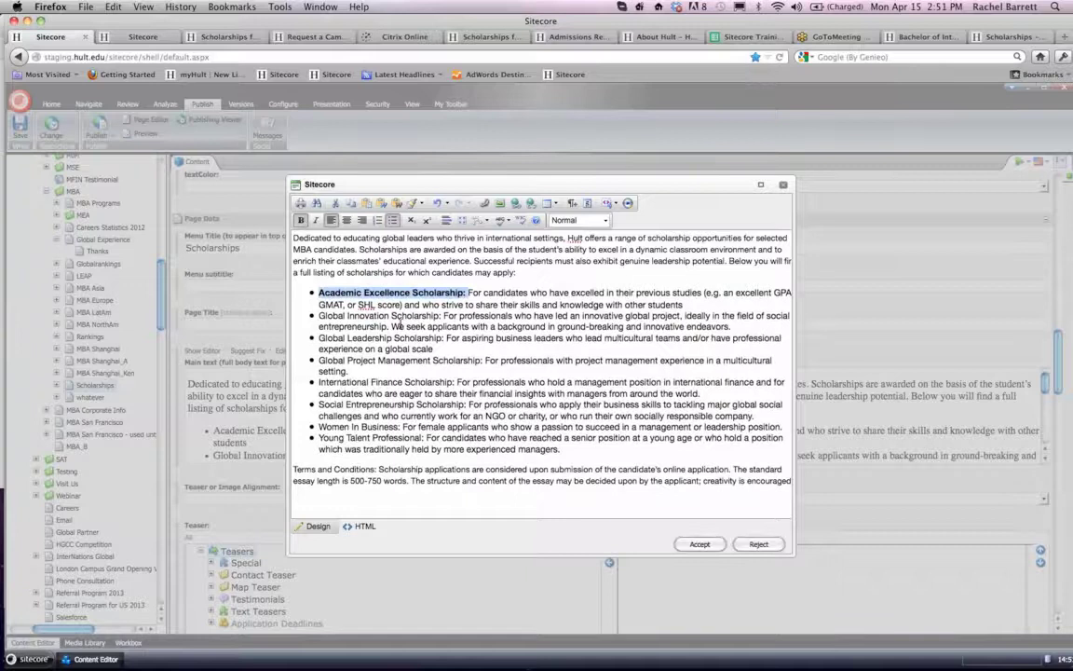
- Make the lead-ins "Global Innovation Scholarship:", "Global Leadership Scholarship:" and "Global Project Management Scholarship:" bold in the main text
{"action": "left_click_drag", "start_coordinate": [443, 317], "coordinate": [319, 316]}
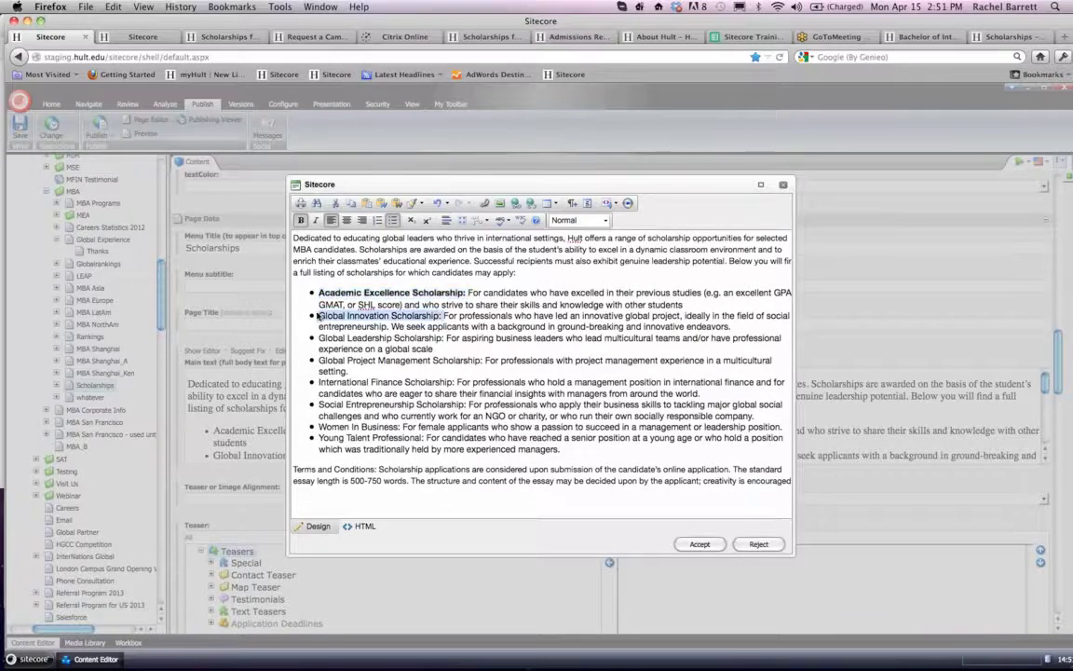
{"action": "left_click", "coordinate": [301, 220]}
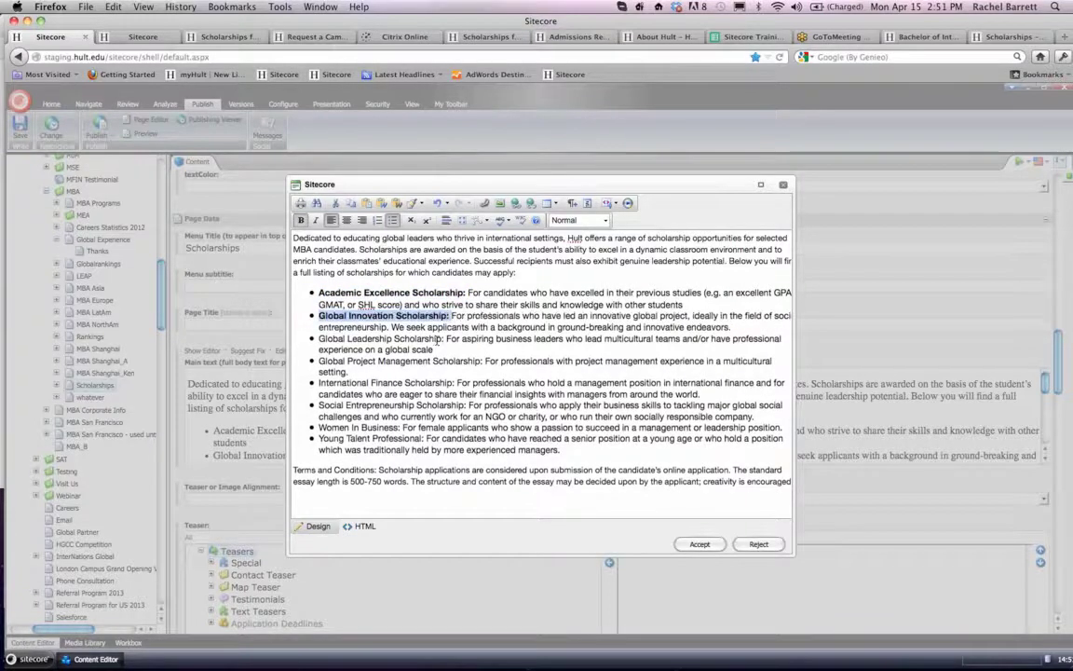
{"action": "left_click_drag", "start_coordinate": [446, 339], "coordinate": [318, 339]}
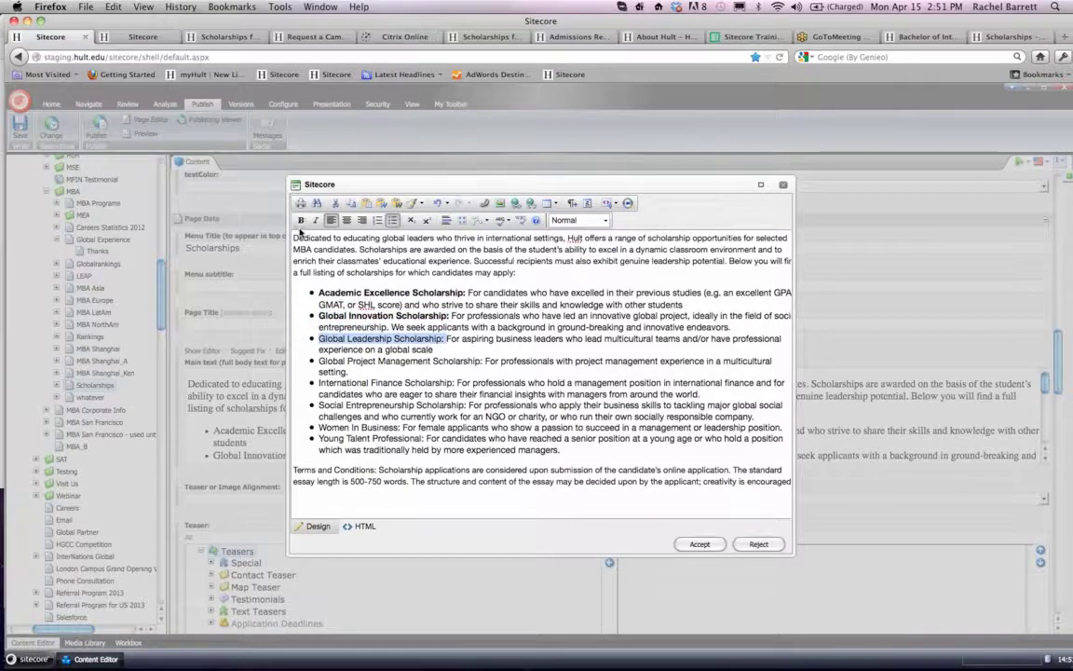
{"action": "left_click", "coordinate": [301, 220]}
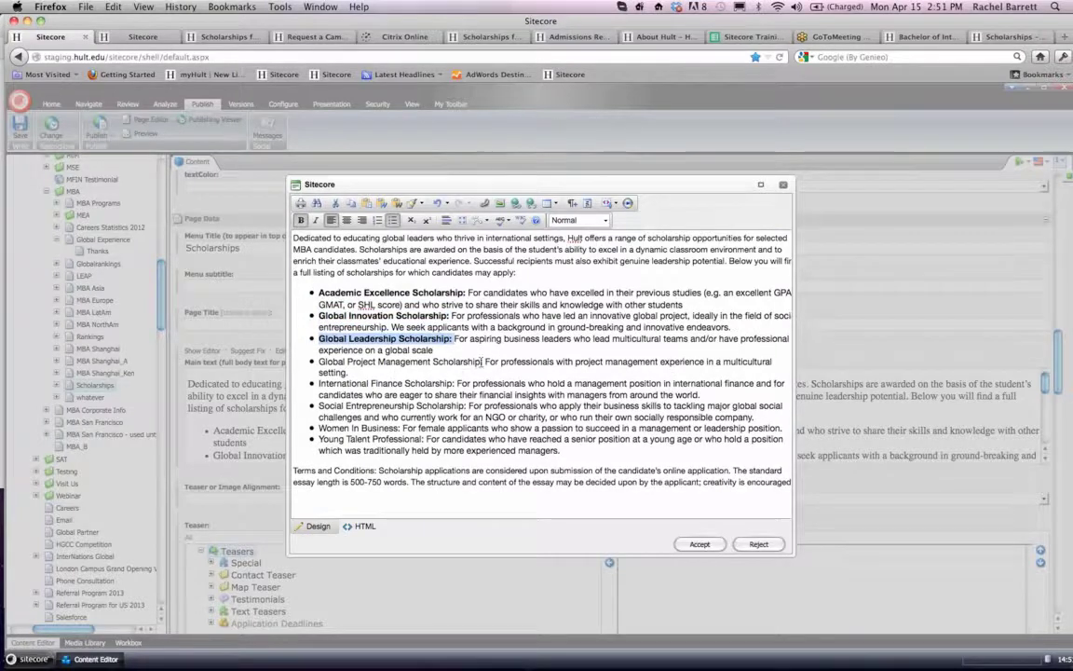
{"action": "left_click_drag", "start_coordinate": [484, 362], "coordinate": [319, 362]}
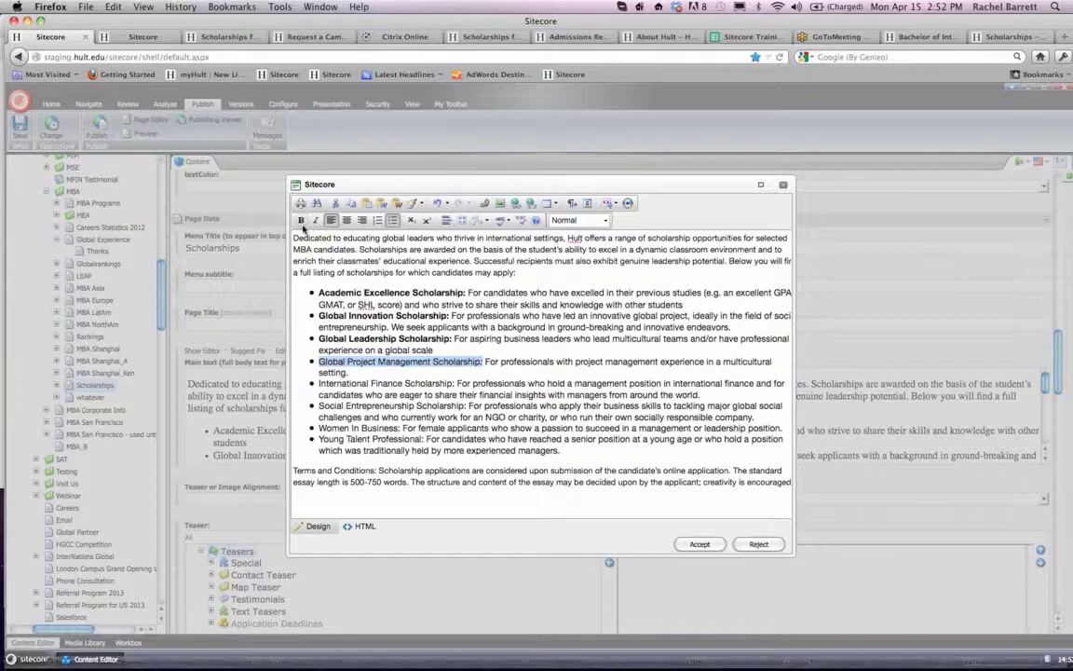
{"action": "left_click", "coordinate": [300, 220]}
- Make the lead-ins "International Finance Scholarship:", "Social Entrepreneurship Scholarship:", "Women In Business:" and "Young Talent Professional:" bold in the bulleted list
{"action": "left_click_drag", "start_coordinate": [455, 384], "coordinate": [318, 383]}
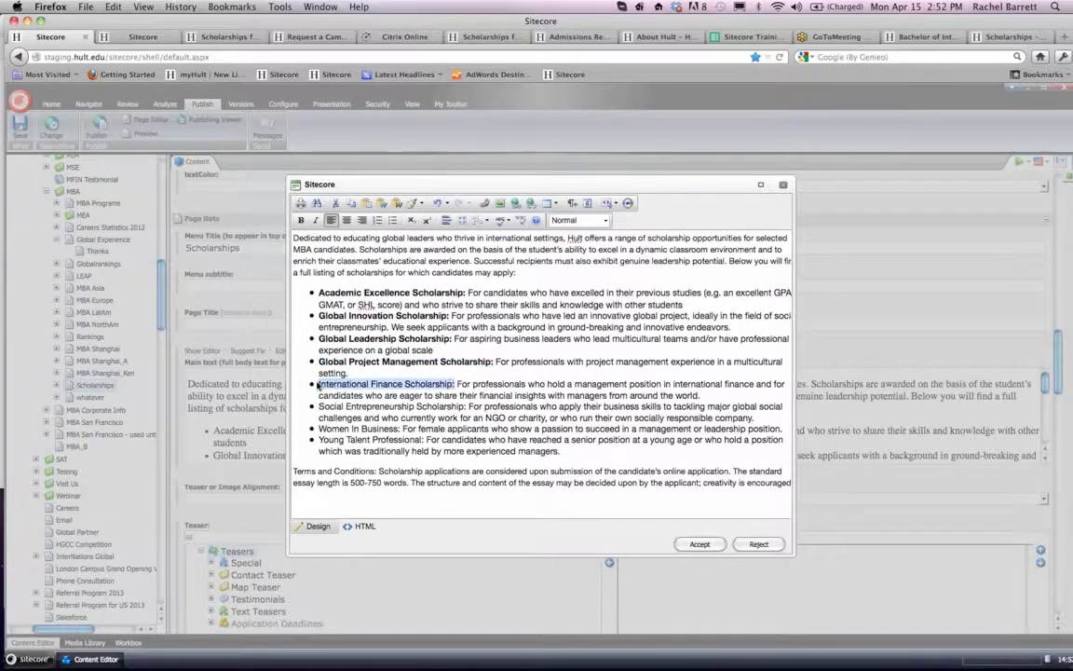
{"action": "left_click", "coordinate": [301, 221]}
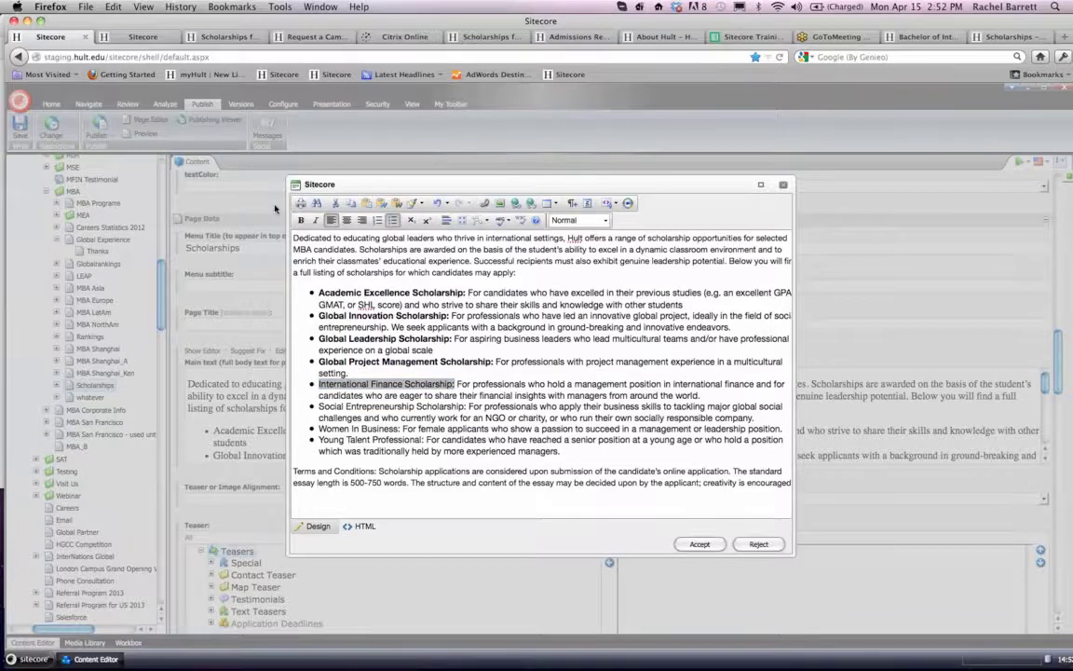
{"action": "left_click", "coordinate": [302, 222]}
{"action": "left_click_drag", "start_coordinate": [470, 410], "coordinate": [319, 408]}
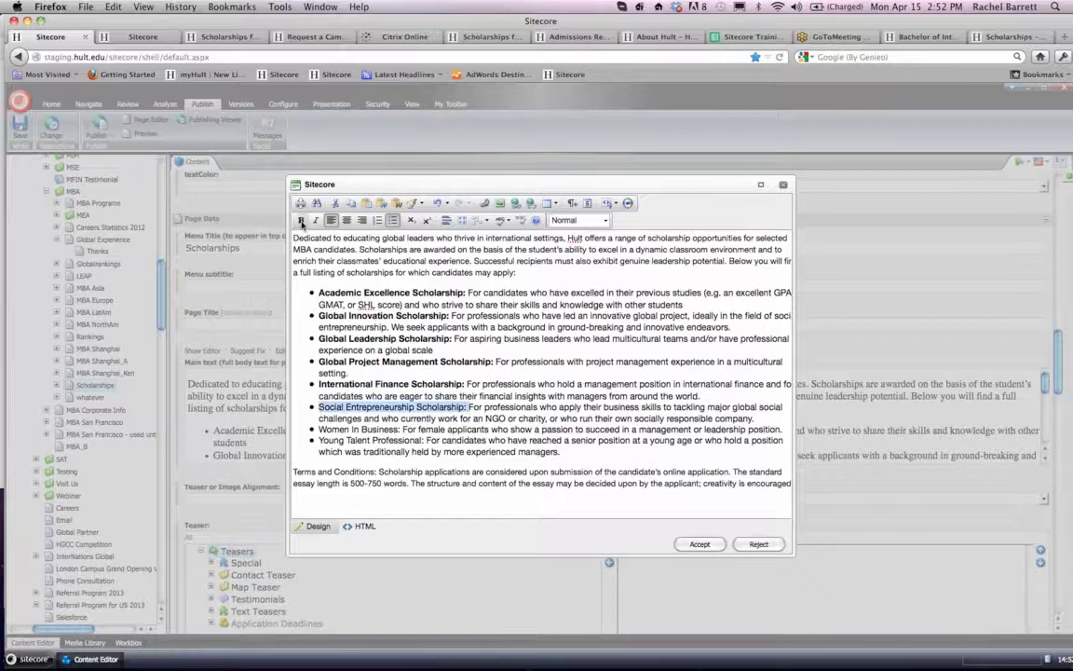
{"action": "left_click", "coordinate": [302, 222]}
{"action": "left_click_drag", "start_coordinate": [402, 430], "coordinate": [316, 430]}
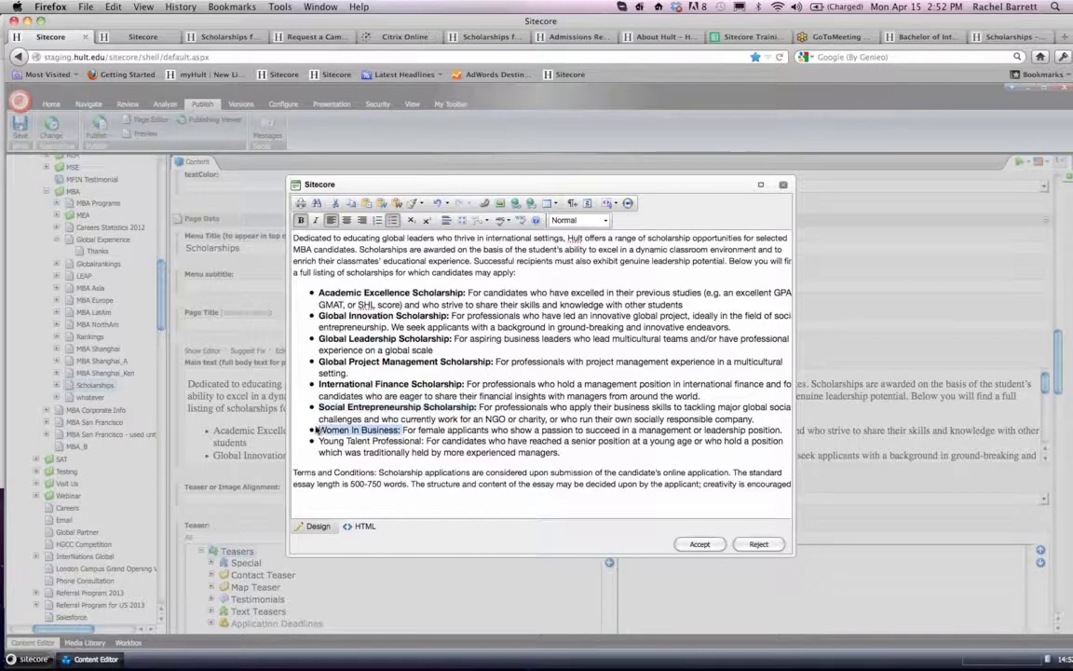
{"action": "left_click", "coordinate": [301, 221]}
{"action": "left_click_drag", "start_coordinate": [423, 443], "coordinate": [318, 442]}
{"action": "left_click", "coordinate": [302, 221]}
- Switch to Scholarships.docx in Word, select the introduction and scholarship list to review the source text, and return to the Sitecore text editor in Firefox
{"action": "mouse_move", "coordinate": [271, 657]}
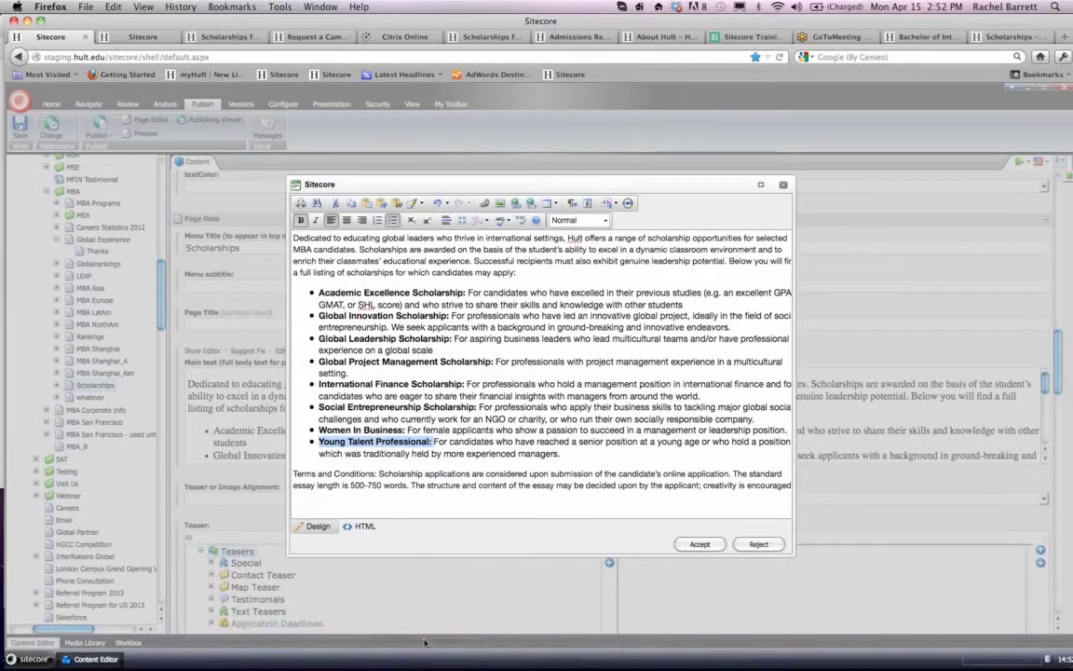
{"action": "mouse_move", "coordinate": [436, 652]}
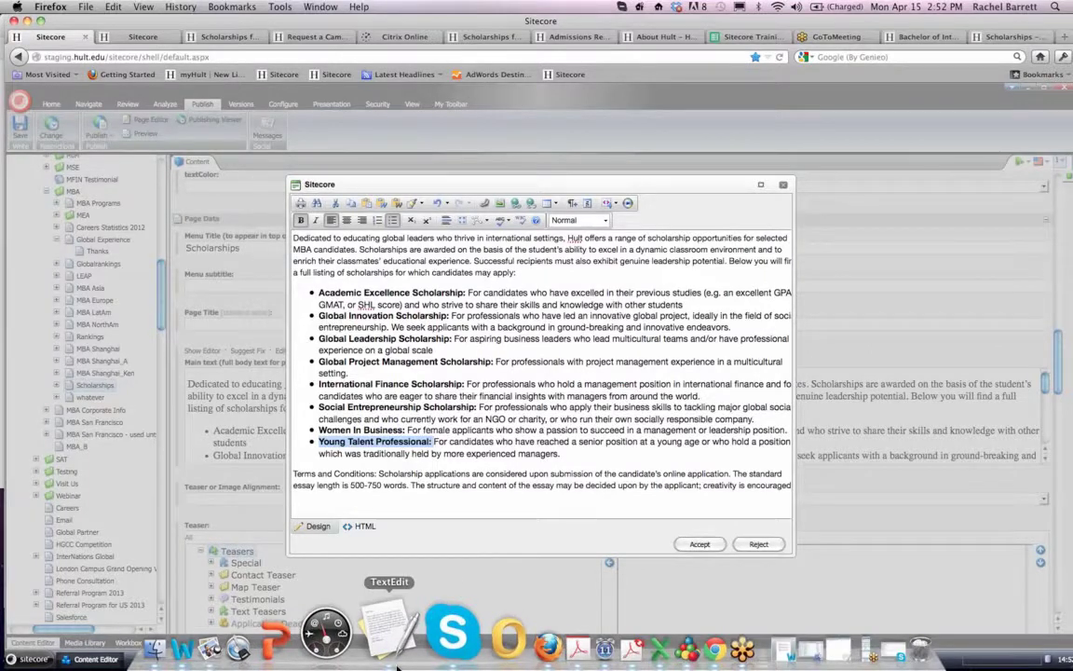
{"action": "left_click", "coordinate": [259, 630]}
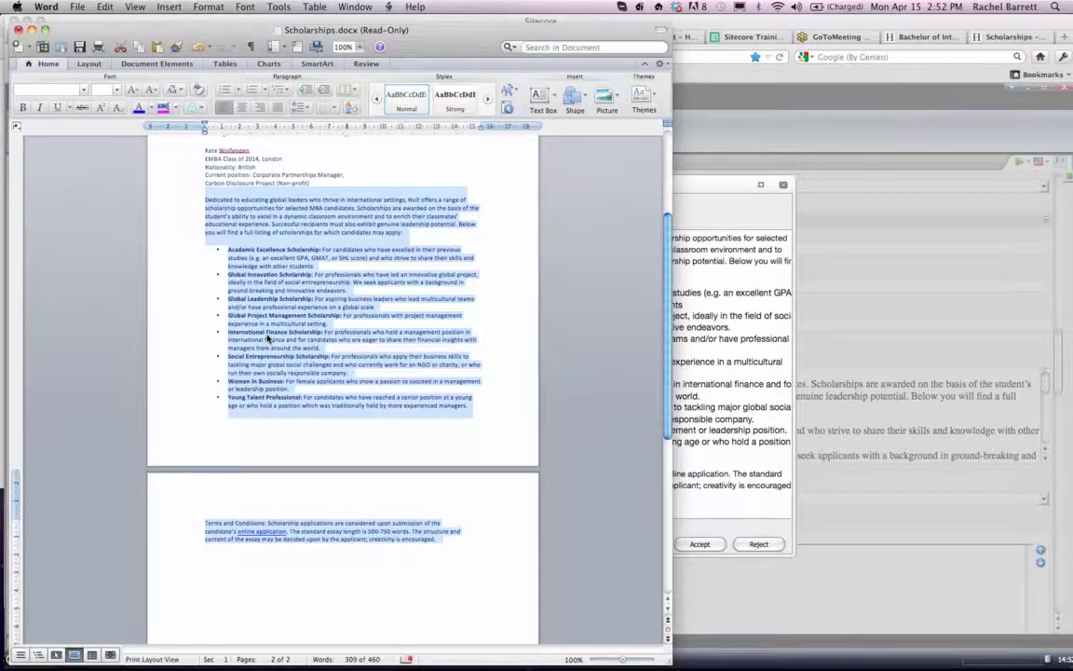
{"action": "left_click", "coordinate": [296, 342]}
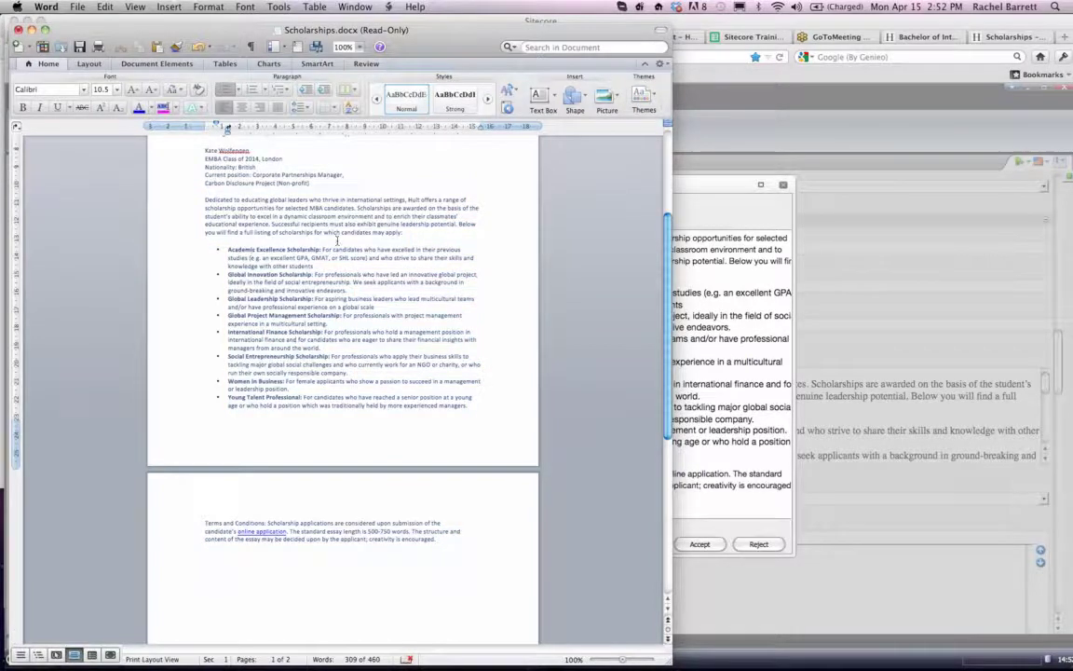
{"action": "left_click_drag", "start_coordinate": [474, 407], "coordinate": [180, 204]}
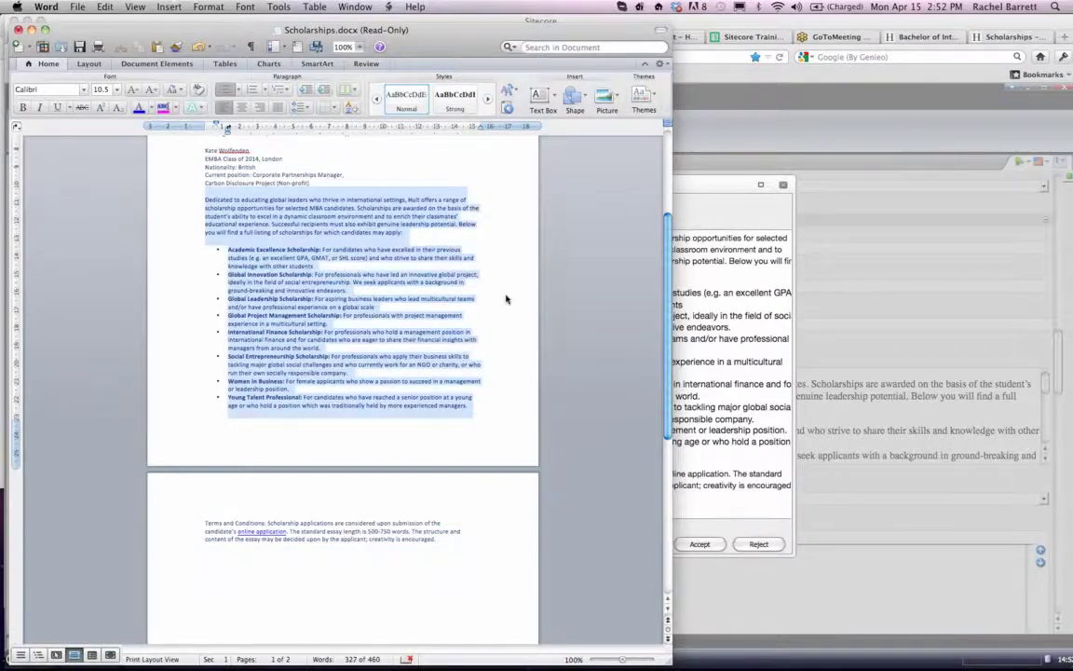
{"action": "key", "text": "super+Tab"}
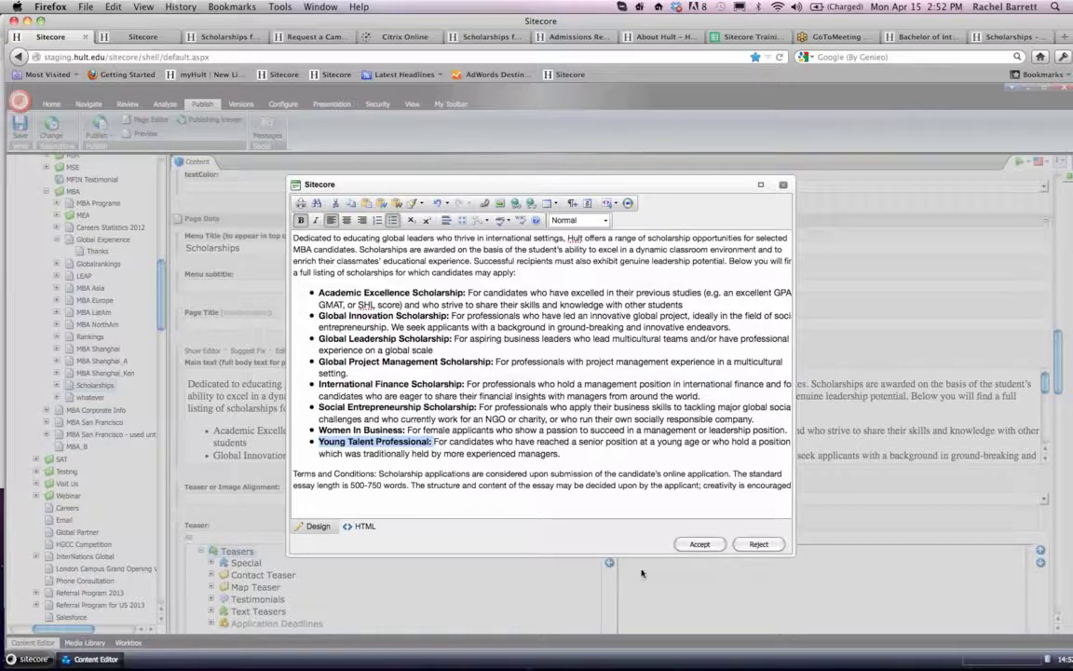
- Accept the bolded main text of the Scholarships item, and view the live Scholarships landing page's /thanks address
{"action": "left_click", "coordinate": [699, 544]}
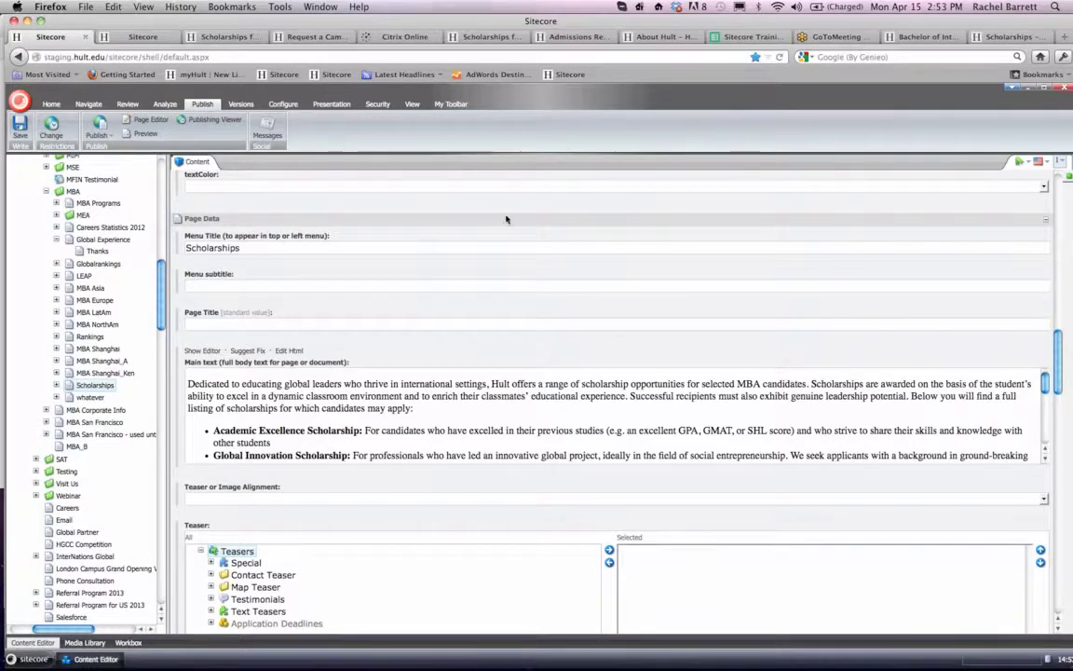
{"action": "left_click", "coordinate": [1015, 38]}
{"action": "left_click", "coordinate": [263, 57]}
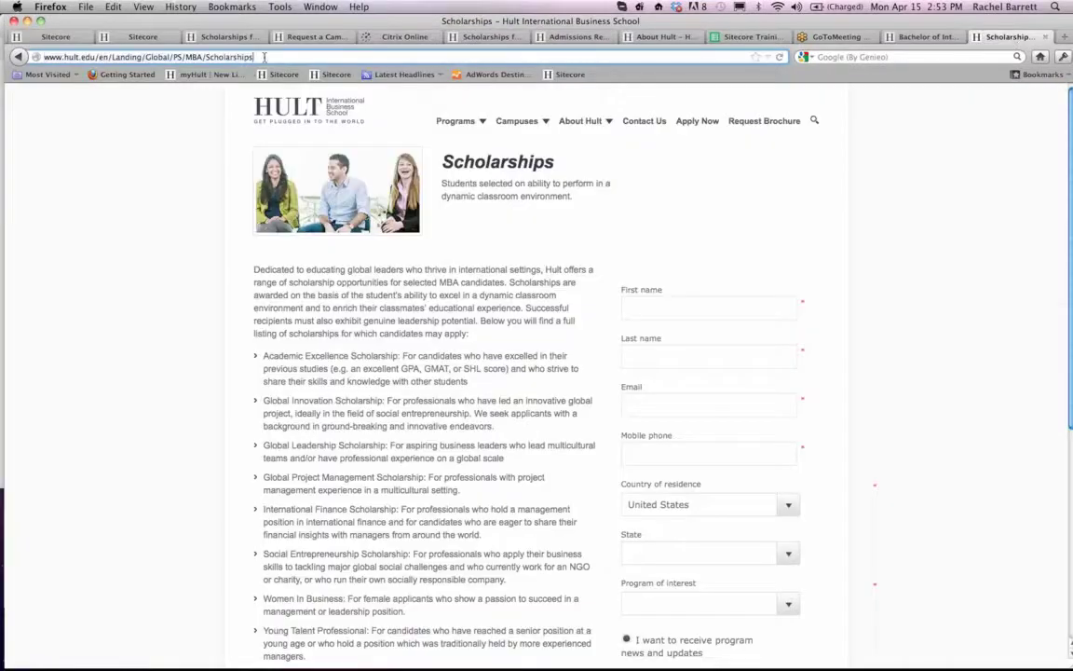
{"action": "type", "text": "/thanks"}
{"action": "key", "text": "Return"}
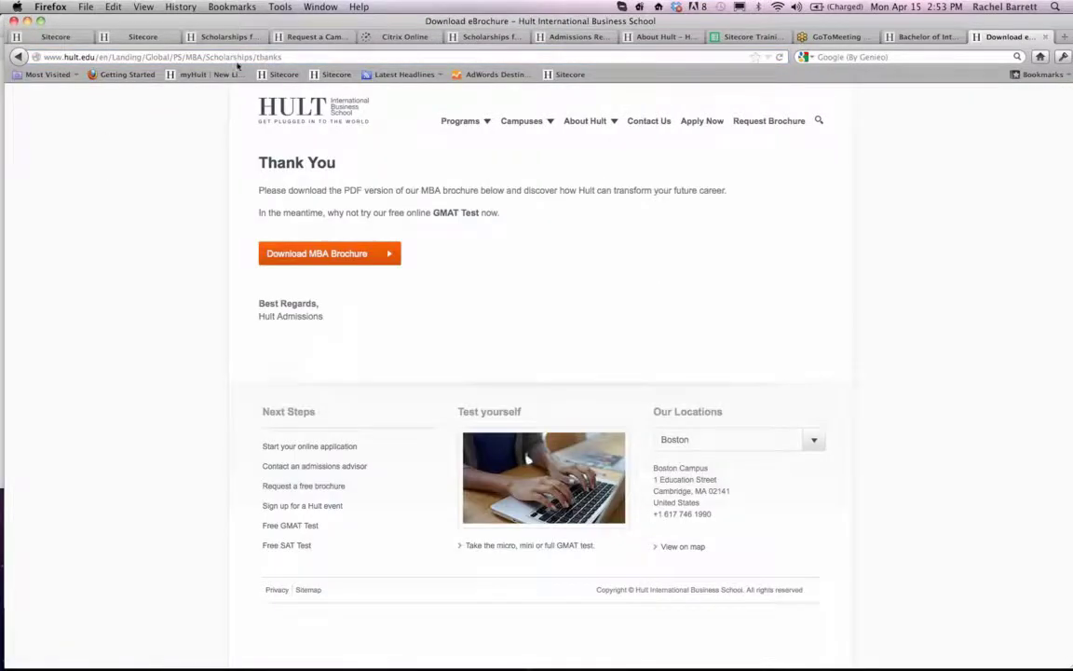
- Remove "thanks" from the live page address and reload the Scholarships landing page
{"action": "left_click", "coordinate": [257, 57]}
{"action": "left_click", "coordinate": [268, 57]}
{"action": "key", "text": "BackSpace"}
{"action": "key", "text": "BackSpace"}
{"action": "key", "text": "BackSpace"}
{"action": "key", "text": "BackSpace"}
{"action": "key", "text": "BackSpace"}
{"action": "key", "text": "BackSpace"}
{"action": "key", "text": "Return"}
{"action": "scroll", "coordinate": [635, 211], "scroll_direction": "down", "scroll_amount": 2}
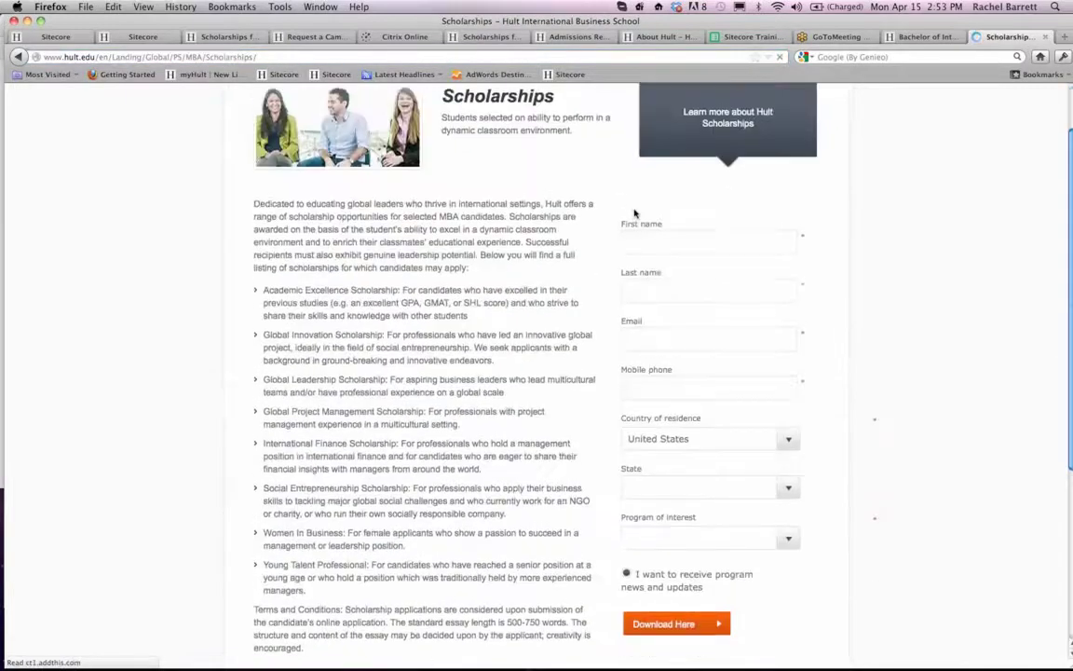
{"action": "left_click", "coordinate": [634, 180]}
{"action": "type", "text": "lkjlkj"}
{"action": "left_click", "coordinate": [663, 225]}
{"action": "type", "text": "lkjlkj"}
{"action": "left_click", "coordinate": [663, 283]}
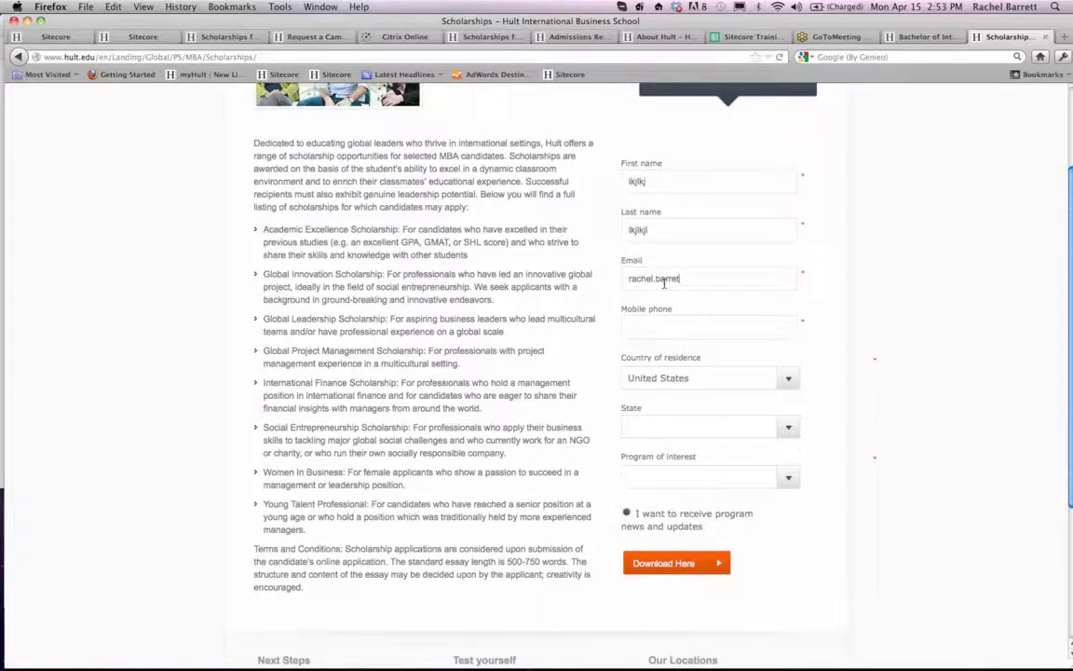
{"action": "left_click", "coordinate": [275, 58]}
{"action": "left_click", "coordinate": [275, 58]}
{"action": "key", "text": "Return"}
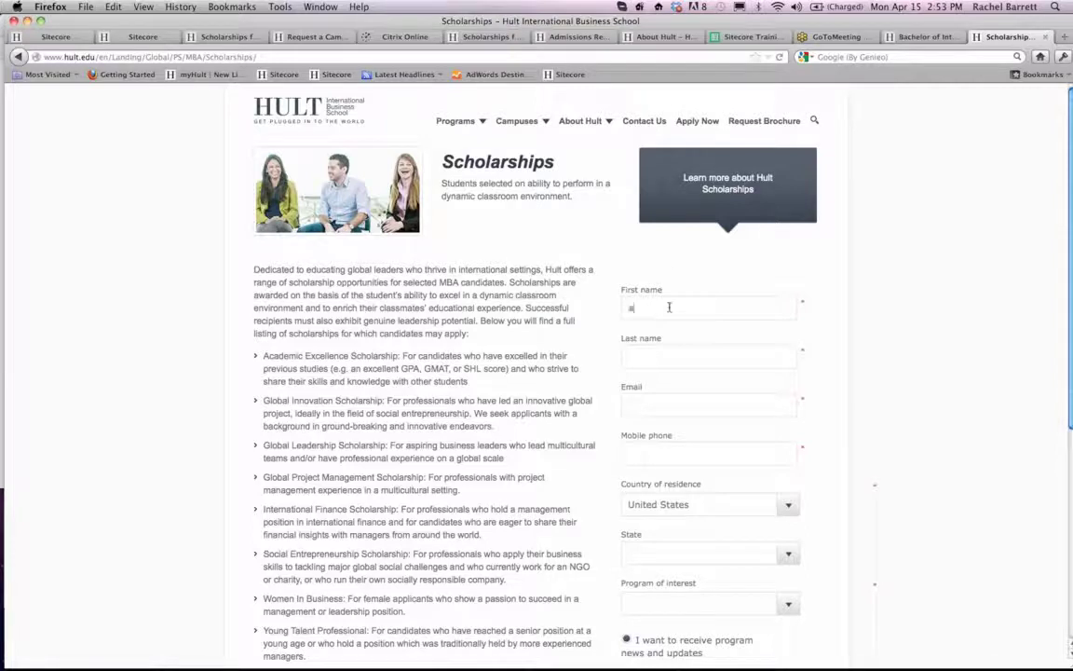
- Fill in the live Scholarships form's first name, last name, email and mobile phone with test contact details
{"action": "type", "text": "chwle"}
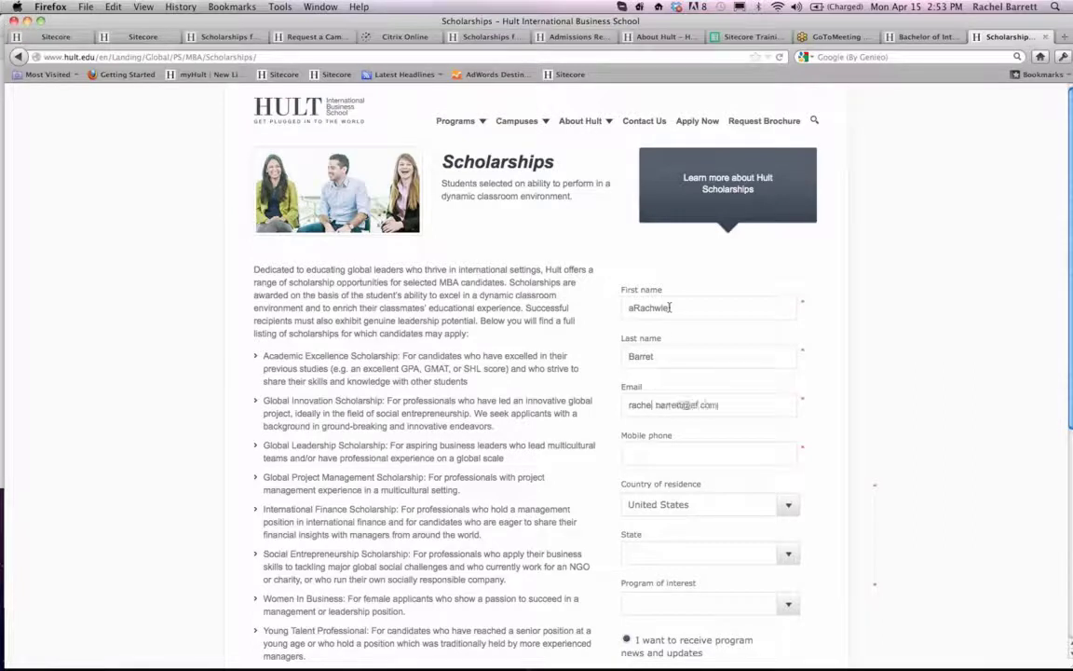
{"action": "type", "text": "0980909"}
- Choose American Samoa as the state and Executive MBA as the program of interest, and submit the form
{"action": "scroll", "coordinate": [695, 471], "scroll_direction": "down", "scroll_amount": 1}
{"action": "left_click", "coordinate": [696, 478]}
{"action": "left_click", "coordinate": [680, 555]}
{"action": "left_click", "coordinate": [671, 529]}
{"action": "left_click", "coordinate": [663, 580]}
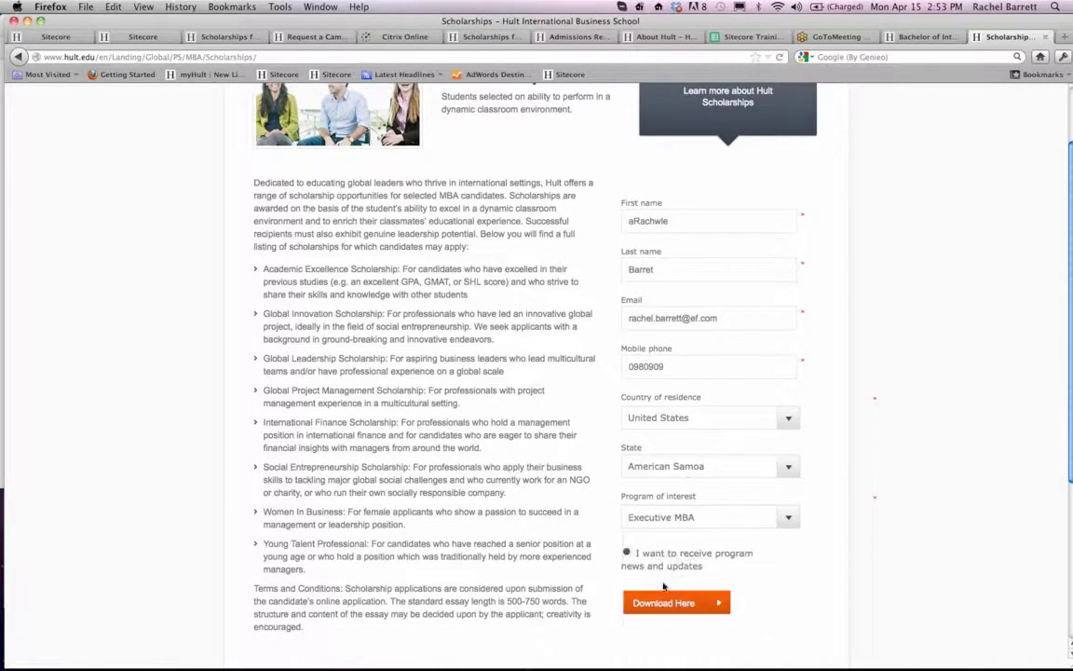
{"action": "scroll", "coordinate": [670, 470], "scroll_direction": "down", "scroll_amount": 2}
{"action": "left_click", "coordinate": [671, 483]}
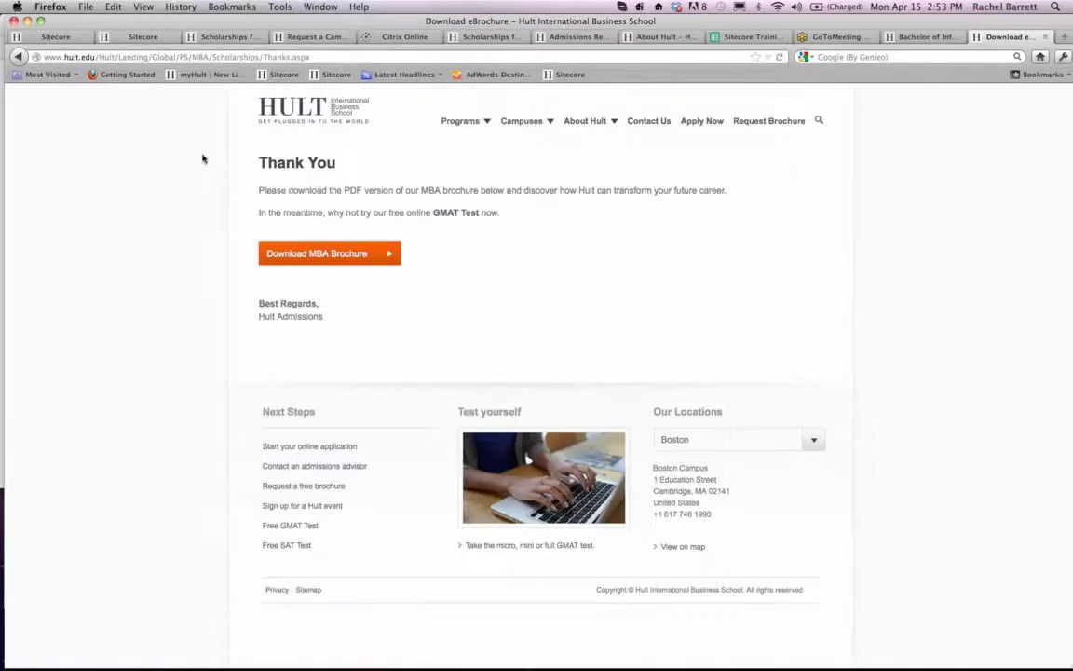
- Return to Sitecore and open the Thanks item under Scholarships, saving the pending changes to the Scholarships item
{"action": "left_click", "coordinate": [209, 57]}
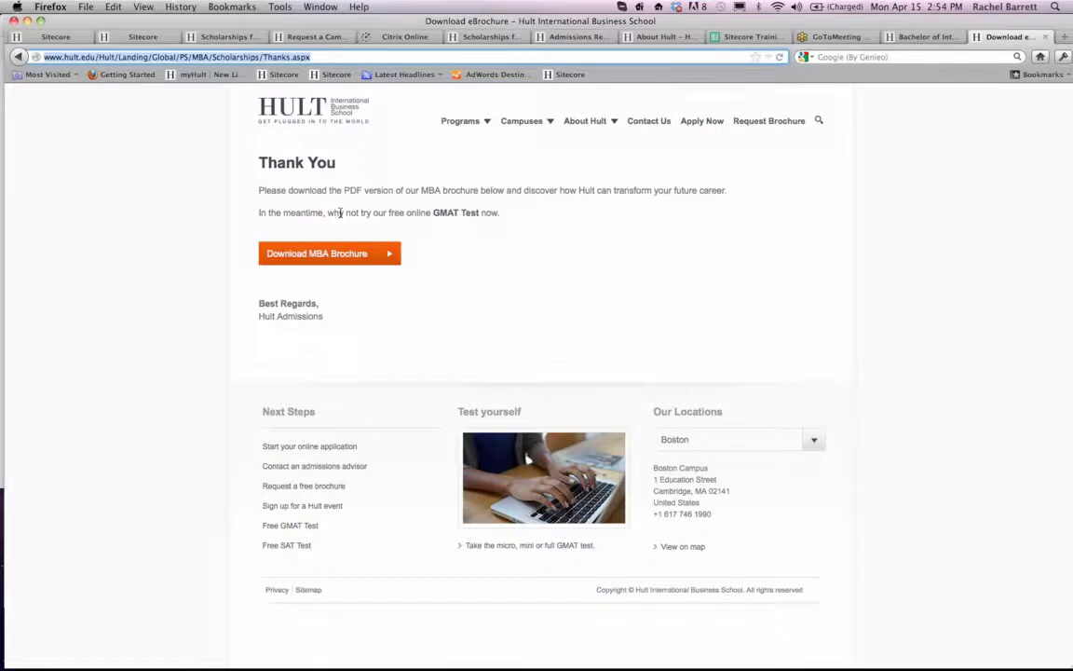
{"action": "left_click", "coordinate": [57, 38]}
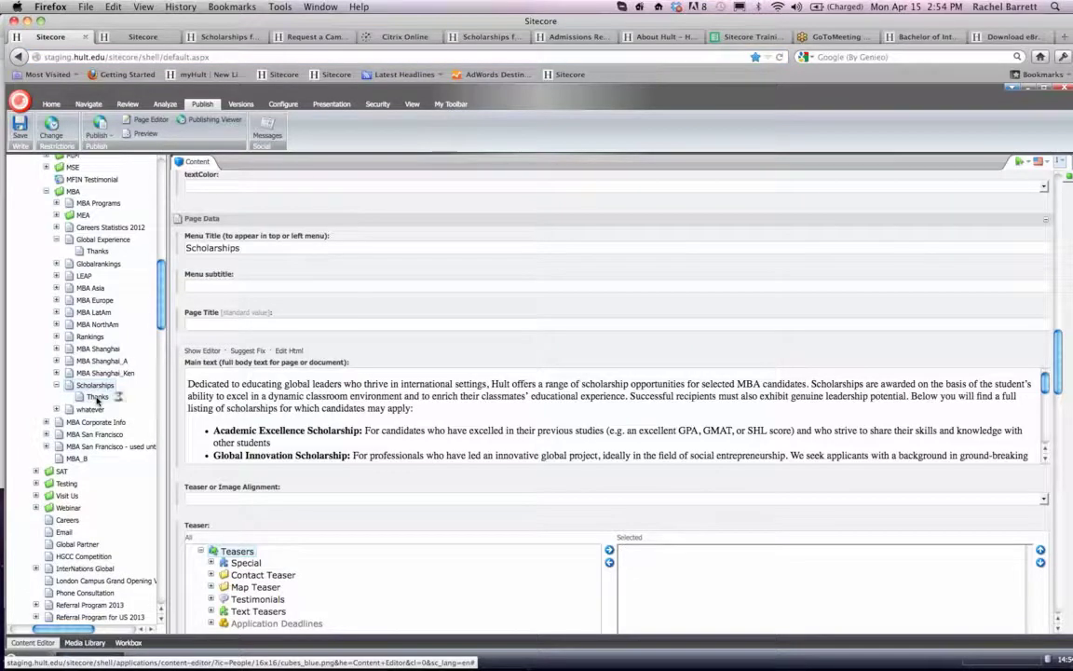
{"action": "left_click", "coordinate": [97, 399]}
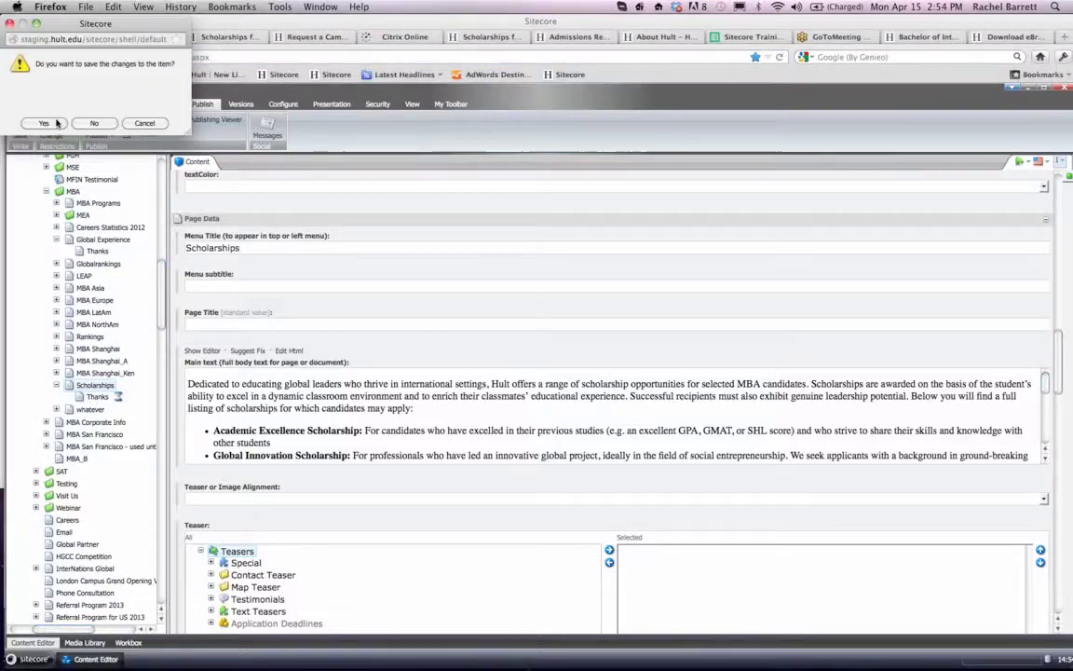
{"action": "left_click", "coordinate": [53, 127]}
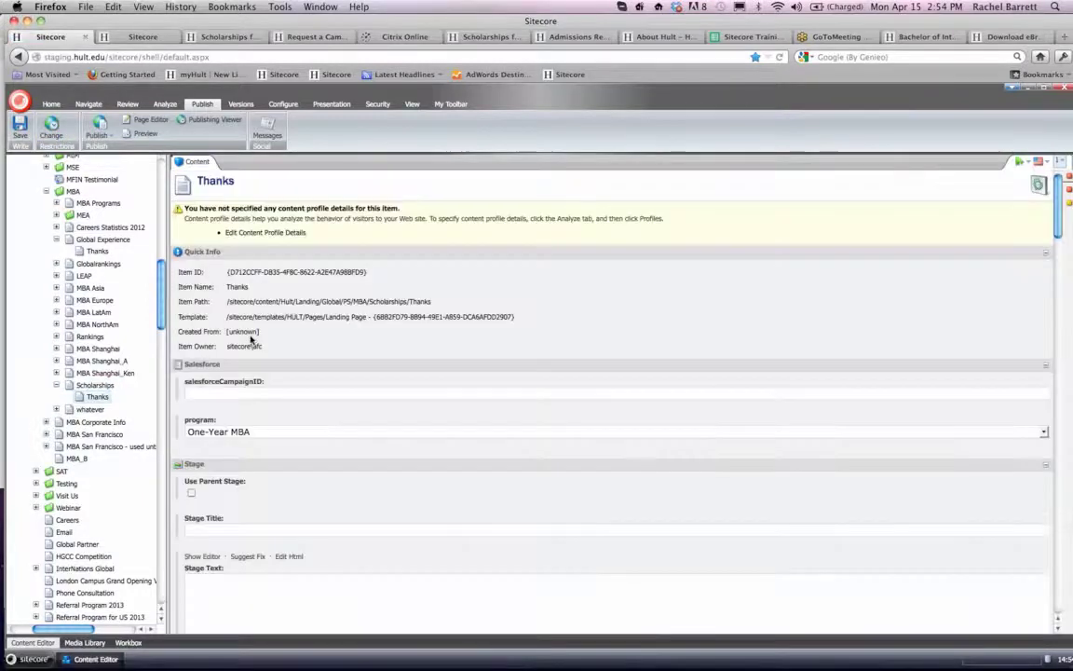
- Open the Thanks item's main text in the rich text editor and delete the brochure and GMAT test paragraphs above the sign-off
{"action": "scroll", "coordinate": [264, 383], "scroll_direction": "down", "scroll_amount": 3}
{"action": "scroll", "coordinate": [264, 383], "scroll_direction": "down", "scroll_amount": 1}
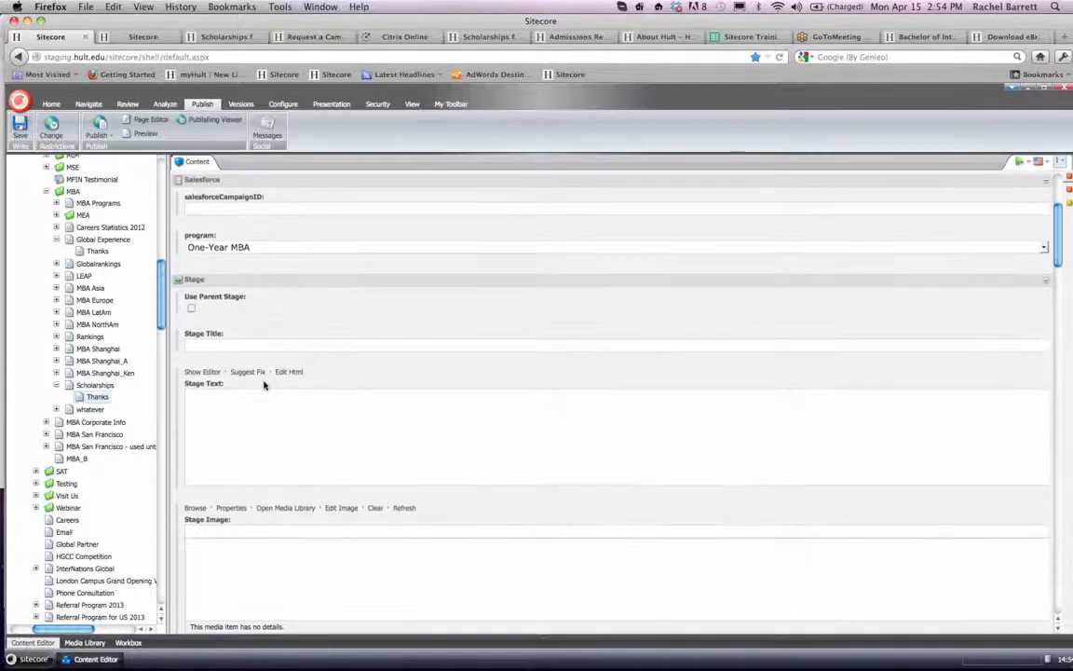
{"action": "scroll", "coordinate": [264, 383], "scroll_direction": "down", "scroll_amount": 10}
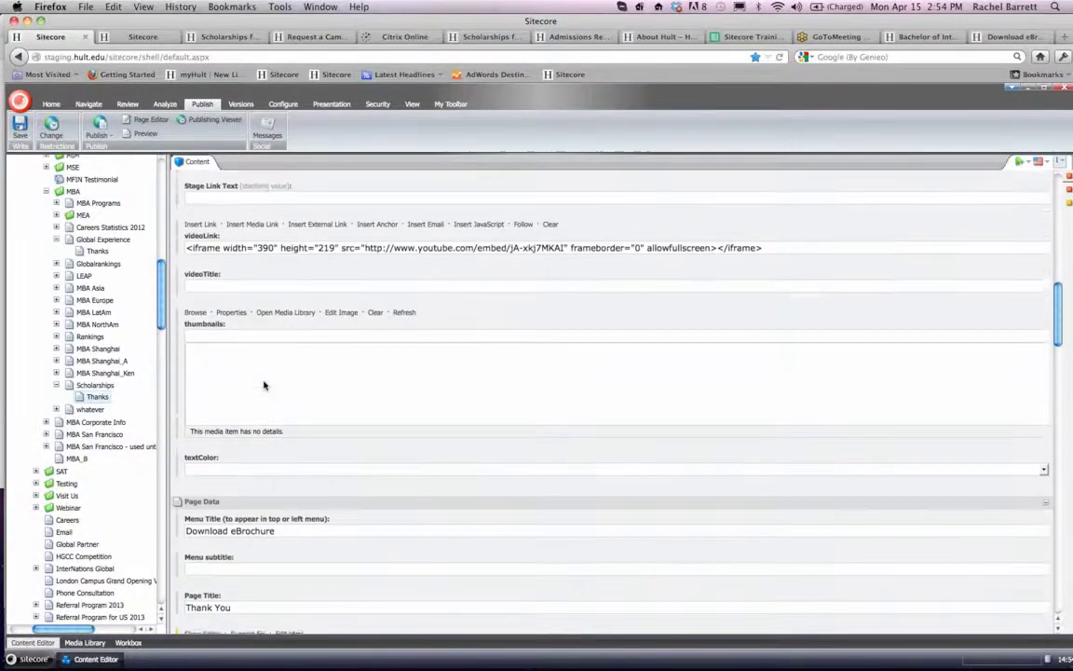
{"action": "scroll", "coordinate": [264, 383], "scroll_direction": "down", "scroll_amount": 7}
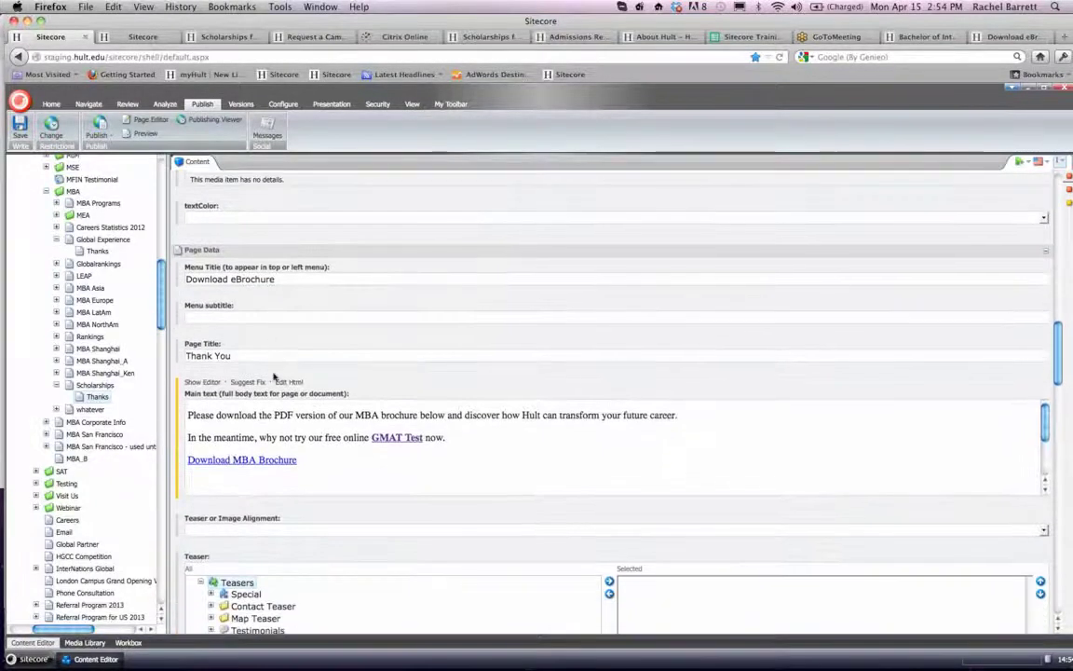
{"action": "left_click", "coordinate": [202, 383]}
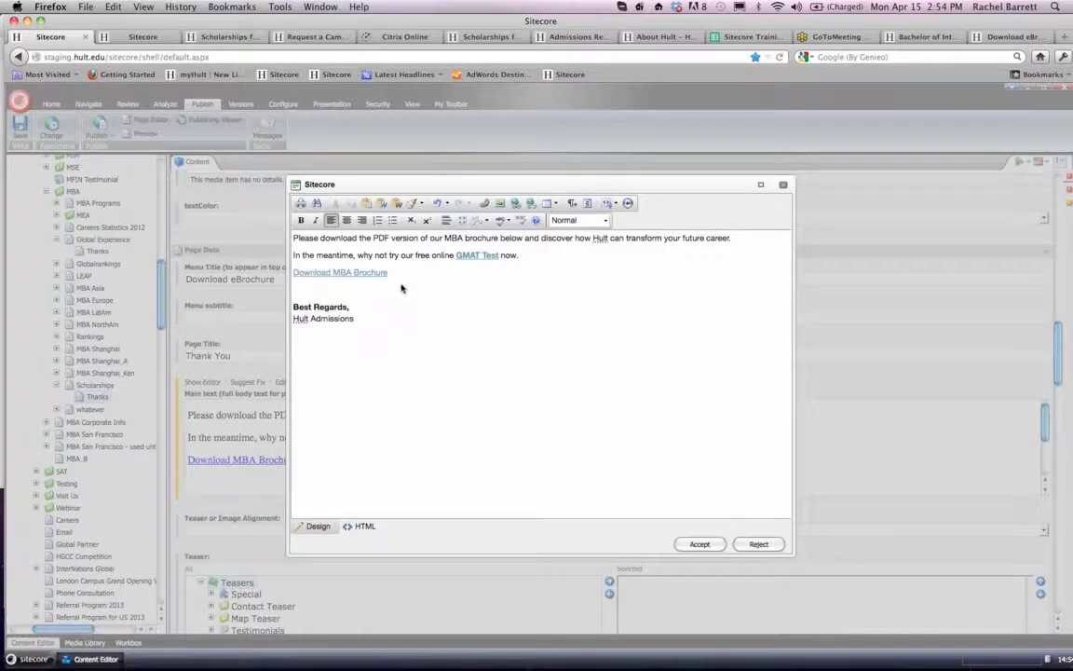
{"action": "left_click_drag", "start_coordinate": [407, 301], "coordinate": [257, 164]}
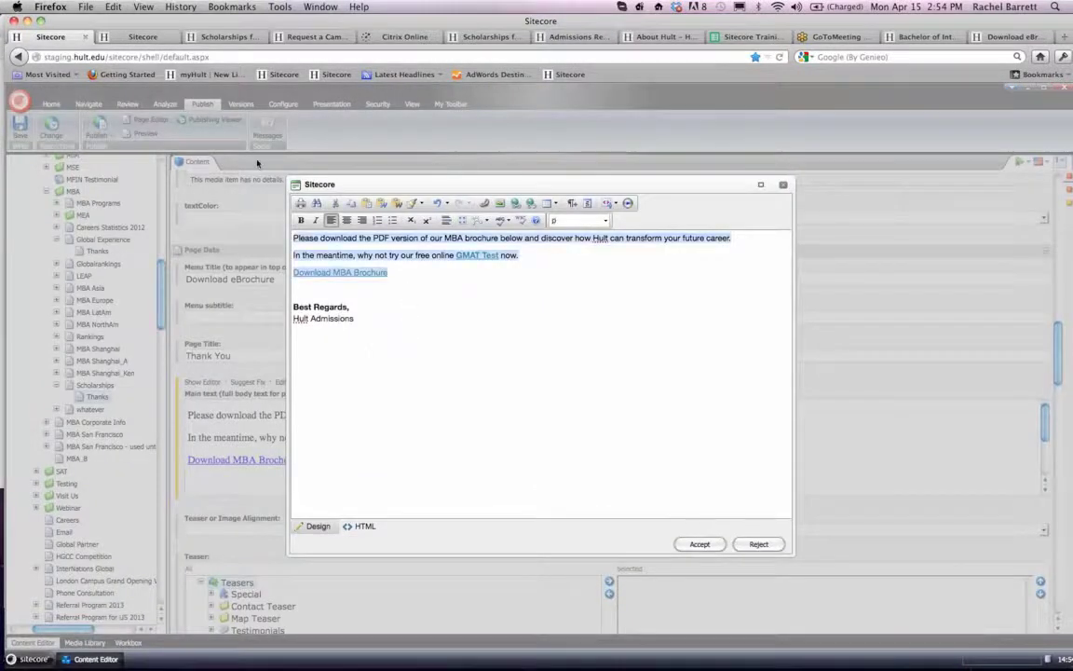
{"action": "key", "text": "BackSpace"}
{"action": "key", "text": "BackSpace"}
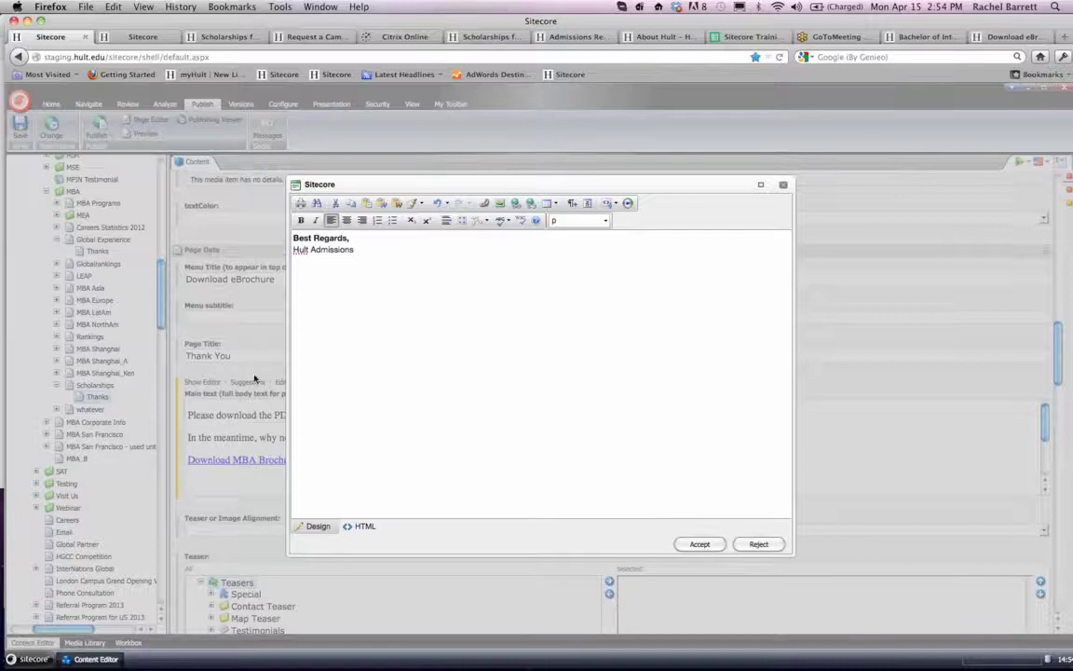
- Check the text's HTML source, and replace the remaining sign-off with "Many thanks for completing the form."
{"action": "left_click", "coordinate": [363, 527]}
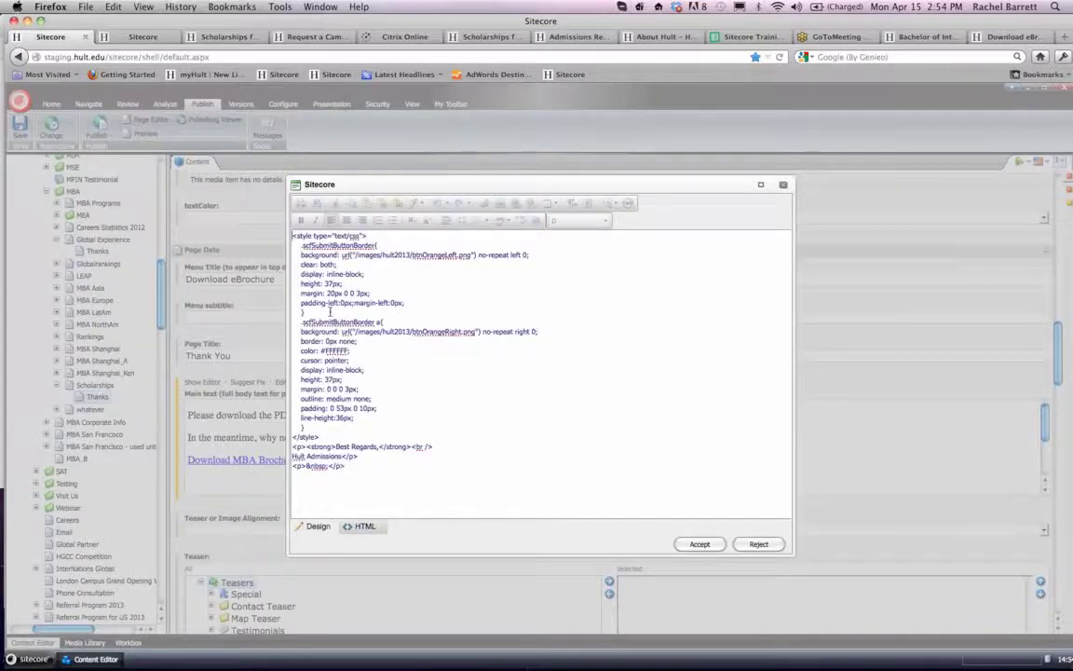
{"action": "left_click", "coordinate": [313, 527]}
{"action": "left_click_drag", "start_coordinate": [363, 252], "coordinate": [305, 238]}
{"action": "key", "text": "BackSpace"}
{"action": "key", "text": "BackSpace"}
{"action": "key", "text": "BackSpace"}
{"action": "type", "text": "Many"}
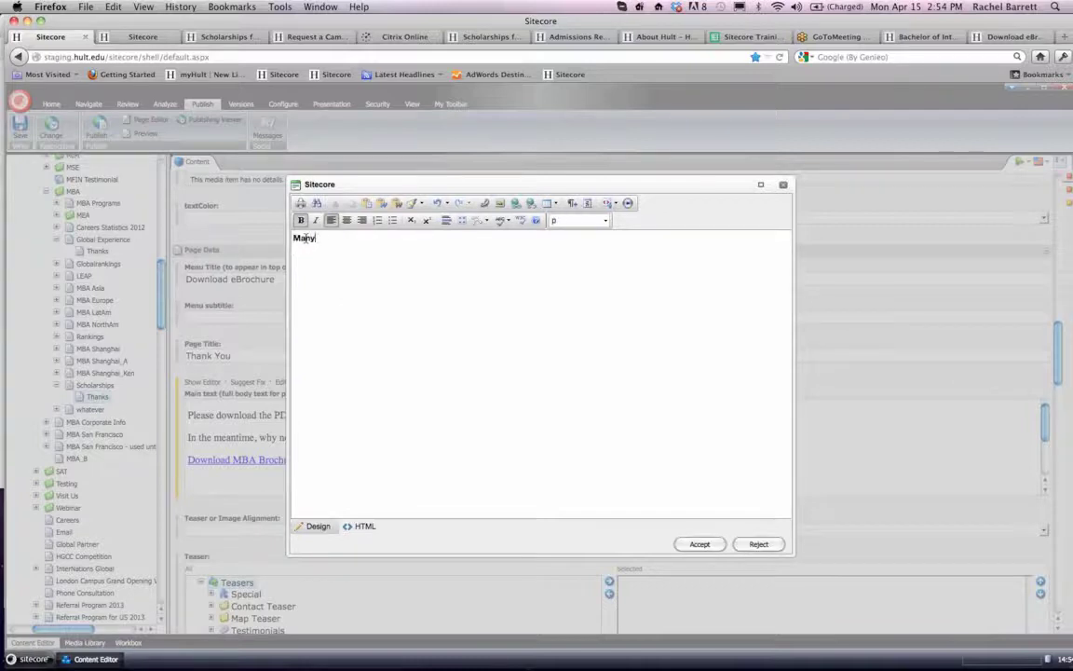
{"action": "type", "text": " thanks for completing the form."}
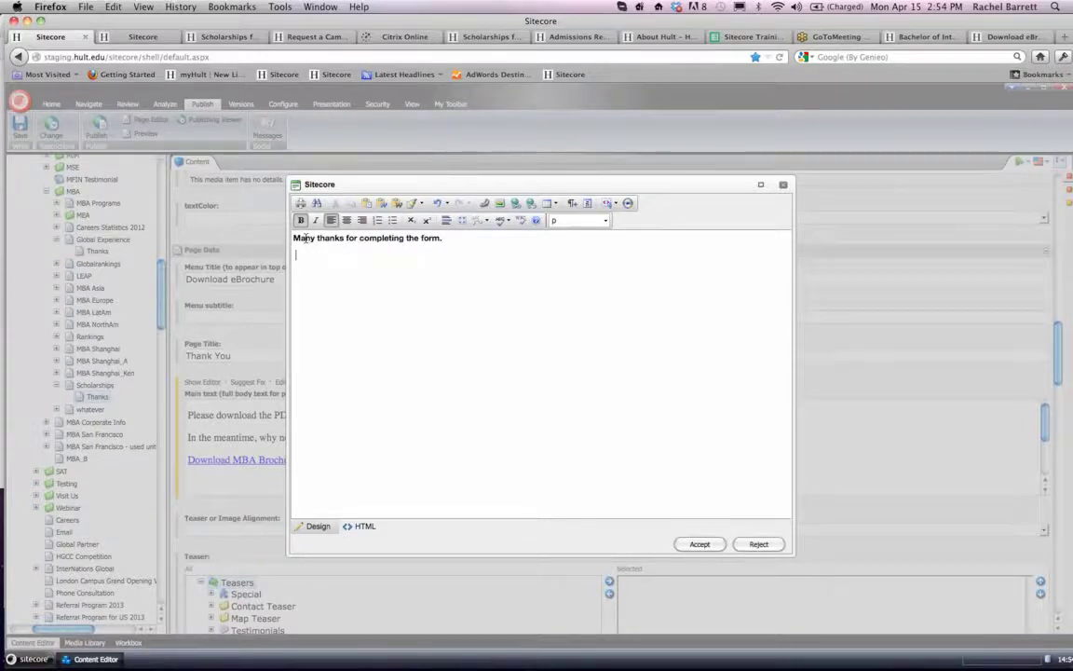
{"action": "type", "text": "Our Director of Admissions will contact your"}
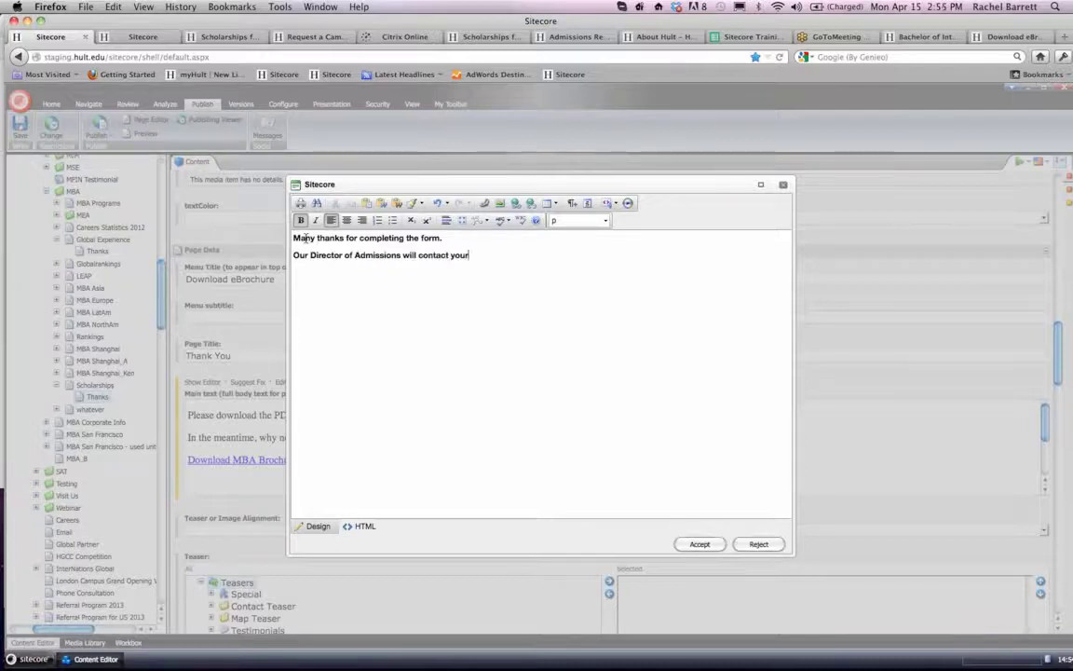
{"action": "type", "text": " s shortly "}
{"action": "type", "text": "regarding ou"}
{"action": "type", "text": "ur scholarship quie"}
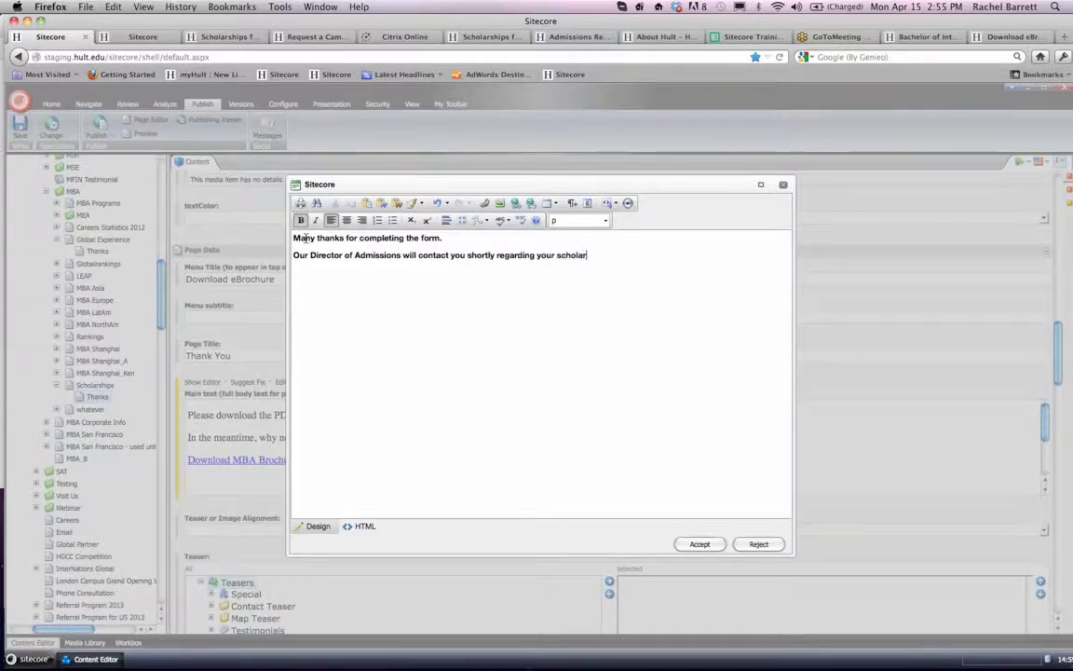
{"action": "type", "text": "ry."}
- Add a second paragraph reading "Our Director of Admissions will contact you shortly regarding your scholarship query." with "query" spelled correctly
{"action": "key", "text": "BackSpace"}
{"action": "key", "text": "BackSpace"}
{"action": "key", "text": "BackSpace"}
{"action": "key", "text": "BackSpace"}
{"action": "key", "text": "BackSpace"}
{"action": "type", "text": "ery."}
{"action": "right_click", "coordinate": [623, 254]}
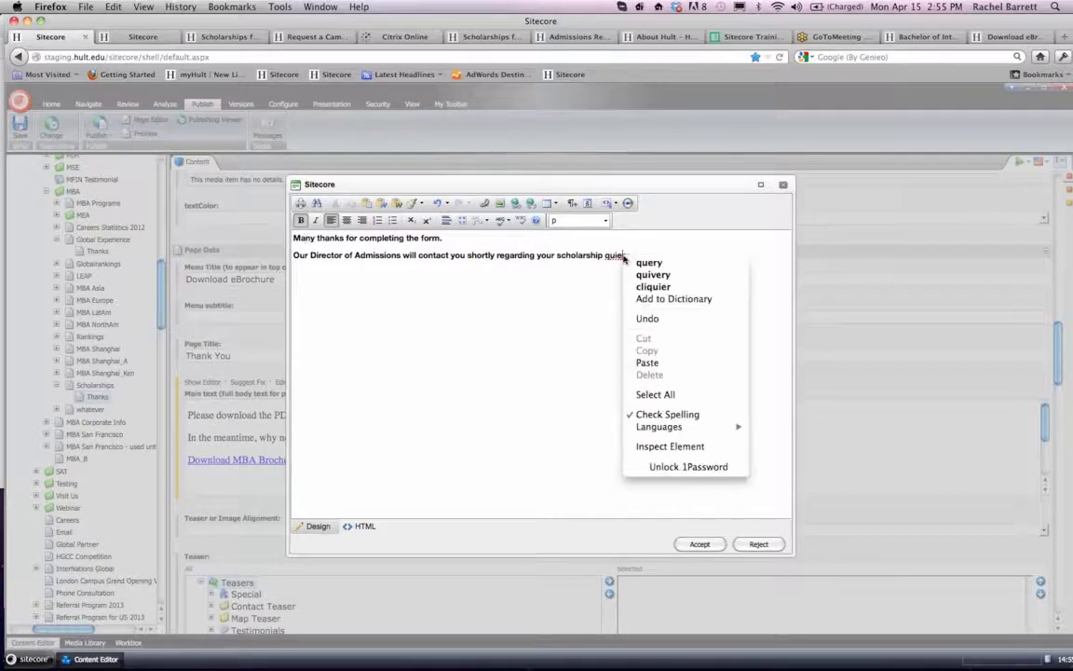
{"action": "left_click", "coordinate": [642, 260]}
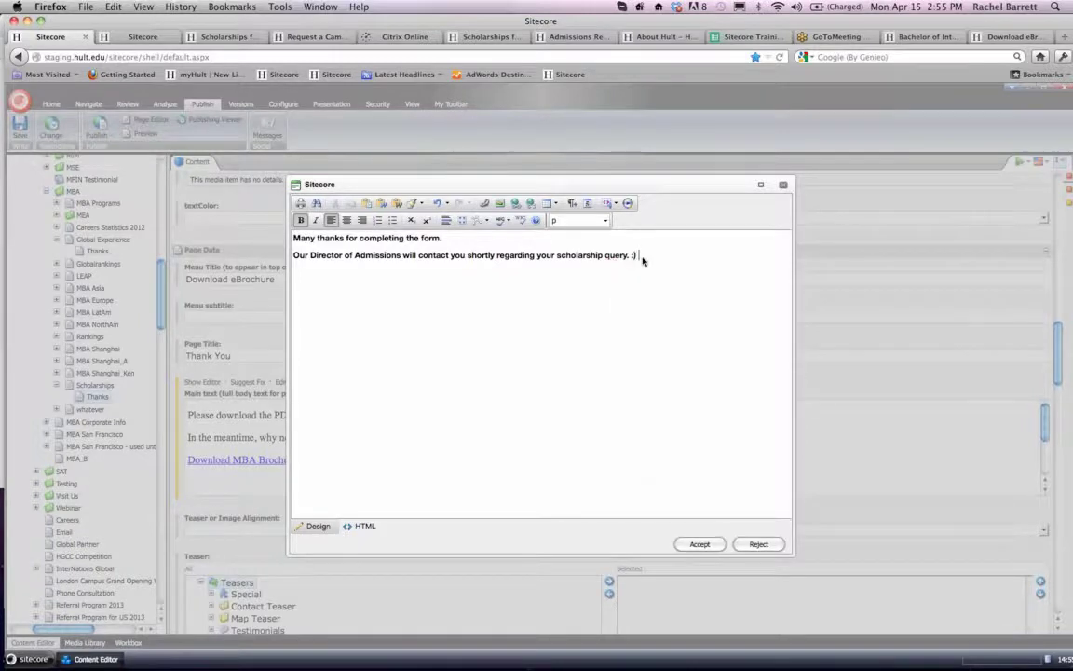
- Clear the stray smiley after the second paragraph and add the closing lines "Kind regards," and "Hult Admissions."
{"action": "key", "text": "BackSpace"}
{"action": "key", "text": "BackSpace"}
{"action": "type", "text": "ind regards, "}
{"action": "type", "text": "Hult Admissions."}
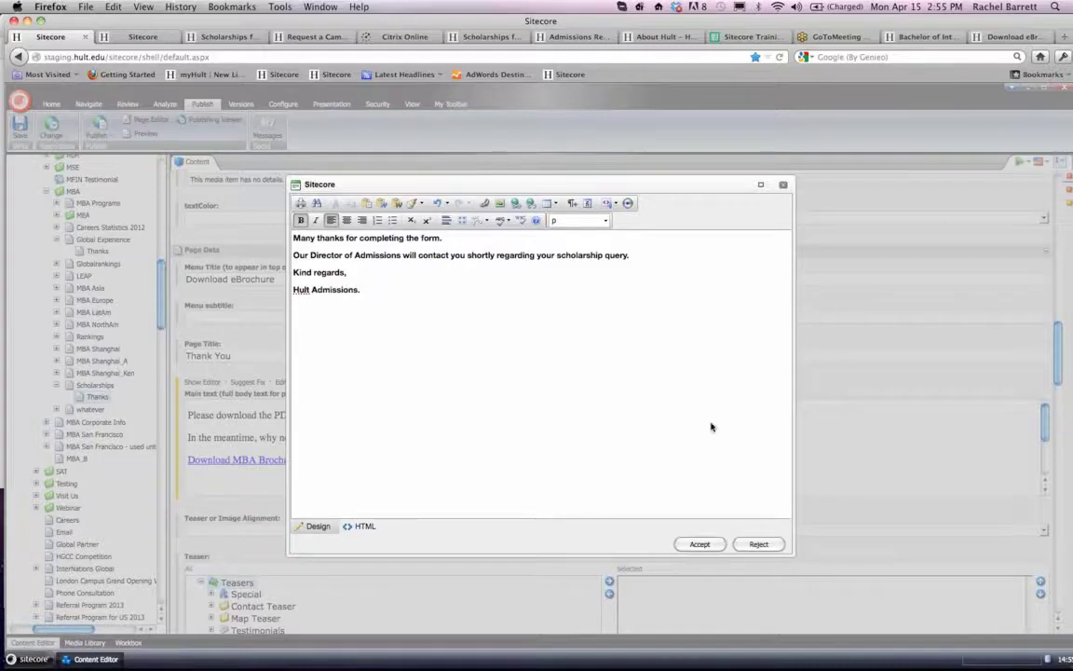
- Remove the bold formatting from the whole thank-you message and accept it as the Thanks item's main text
{"action": "left_click_drag", "start_coordinate": [436, 314], "coordinate": [291, 235]}
{"action": "left_click", "coordinate": [300, 220]}
{"action": "left_click", "coordinate": [391, 300]}
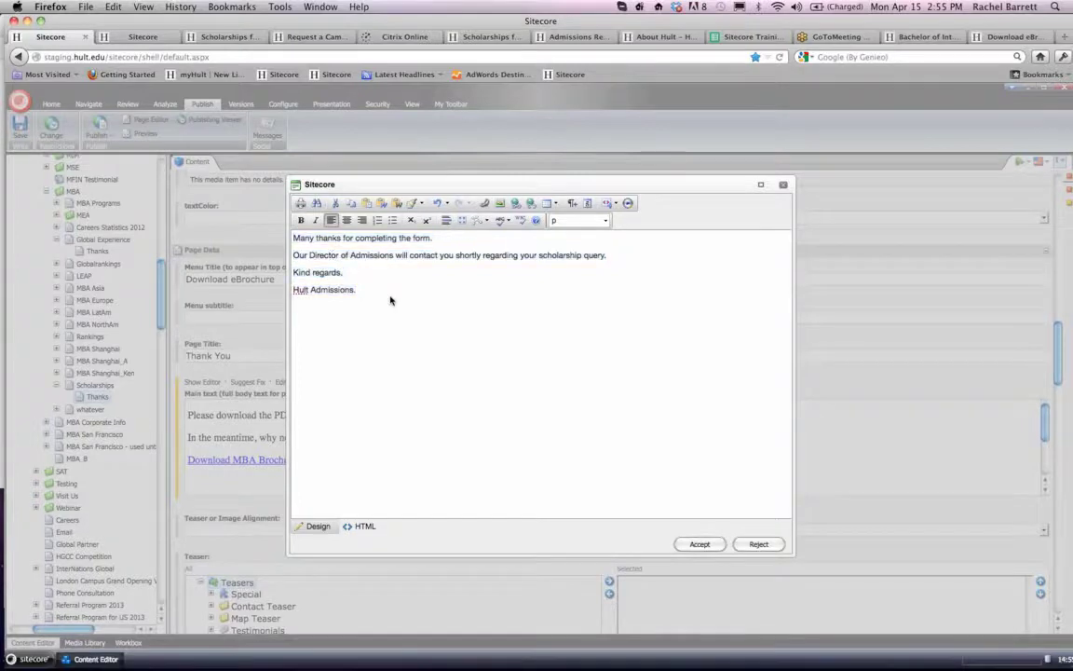
{"action": "left_click", "coordinate": [698, 544]}
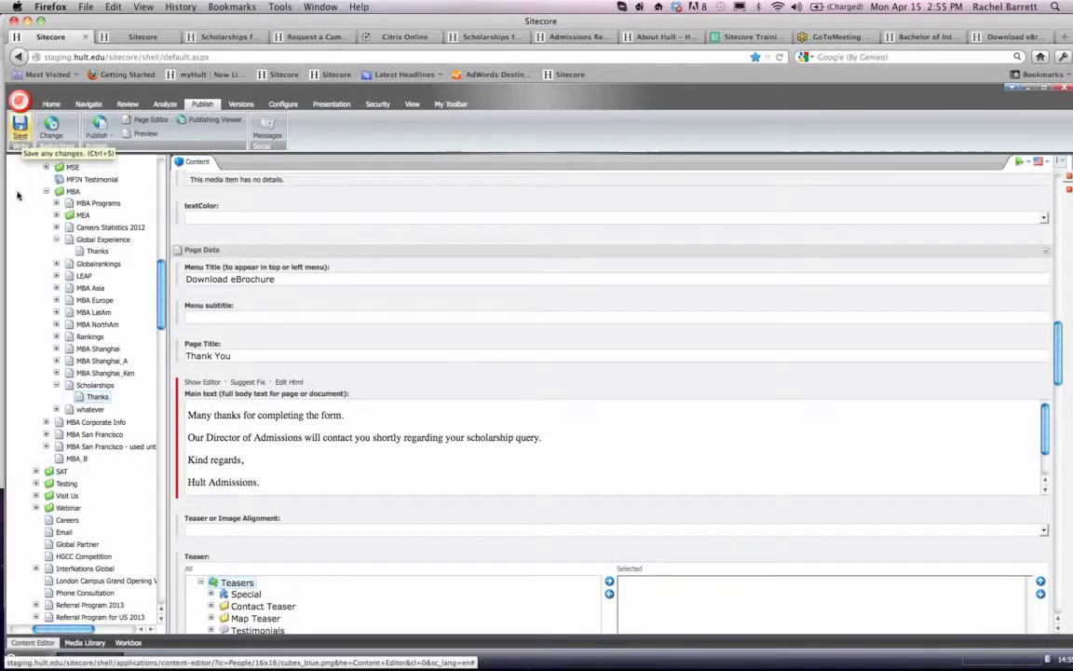
{"action": "left_click", "coordinate": [111, 138]}
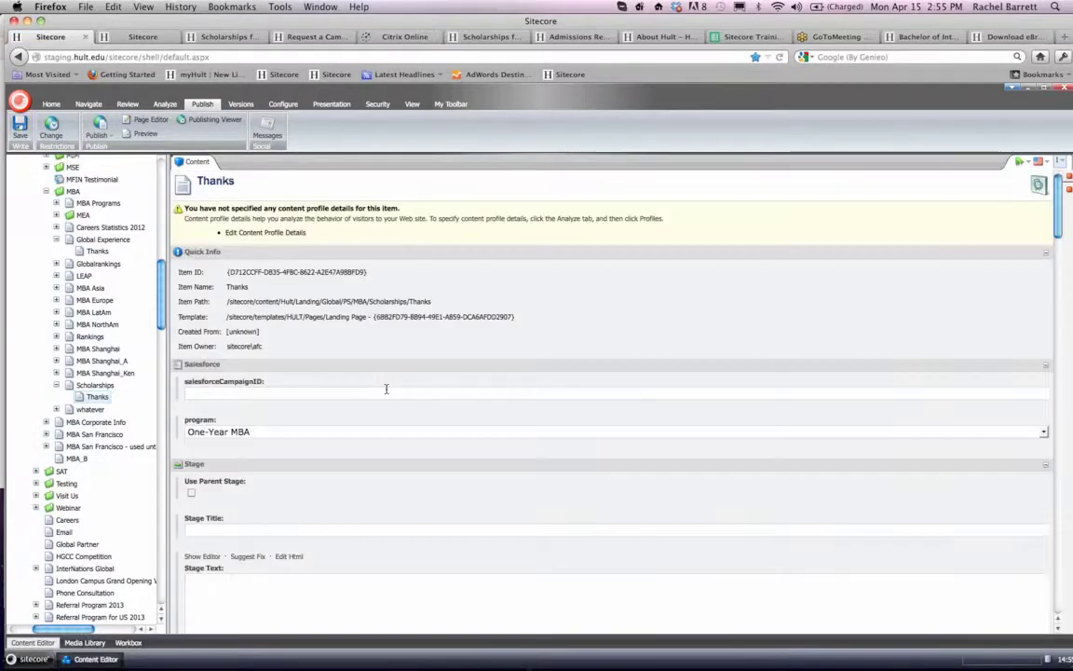
- Add MBA Global Network Rotation from the Global Network content sliders to the Thanks item's building blocks
{"action": "scroll", "coordinate": [387, 391], "scroll_direction": "down", "scroll_amount": 5}
{"action": "scroll", "coordinate": [387, 391], "scroll_direction": "down", "scroll_amount": 15}
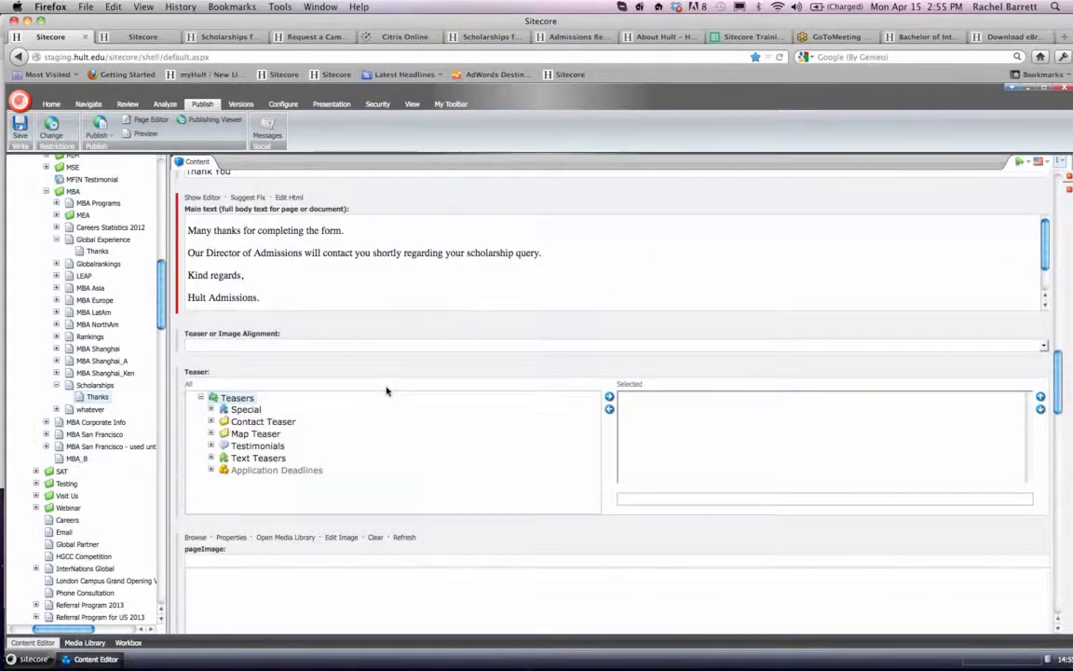
{"action": "scroll", "coordinate": [387, 391], "scroll_direction": "down", "scroll_amount": 15}
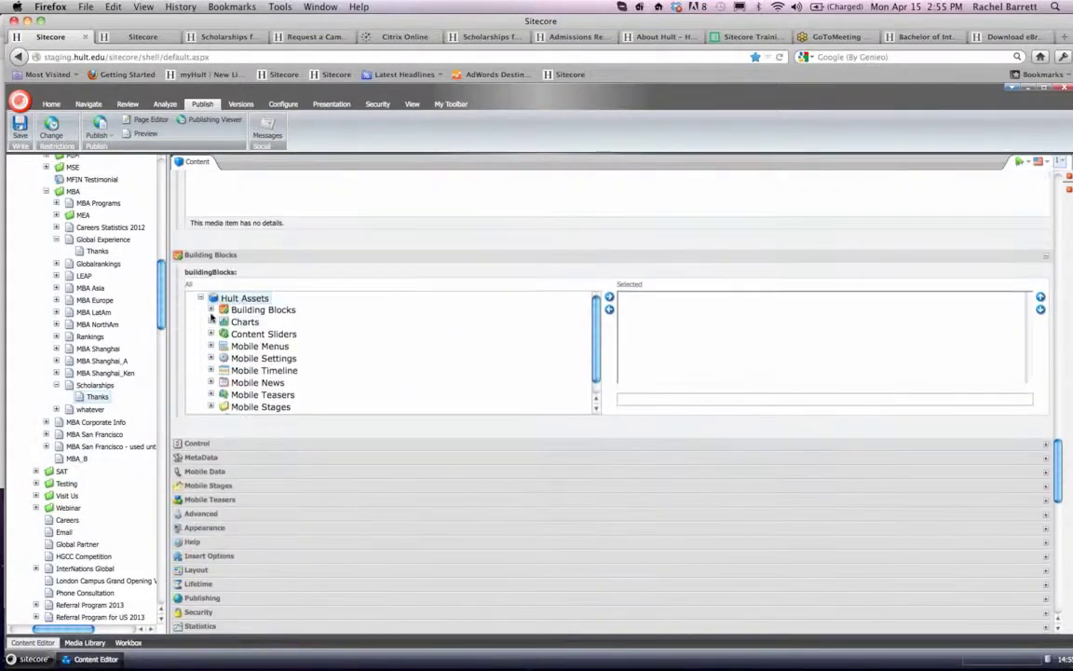
{"action": "scroll", "coordinate": [210, 328], "scroll_direction": "down", "scroll_amount": 1}
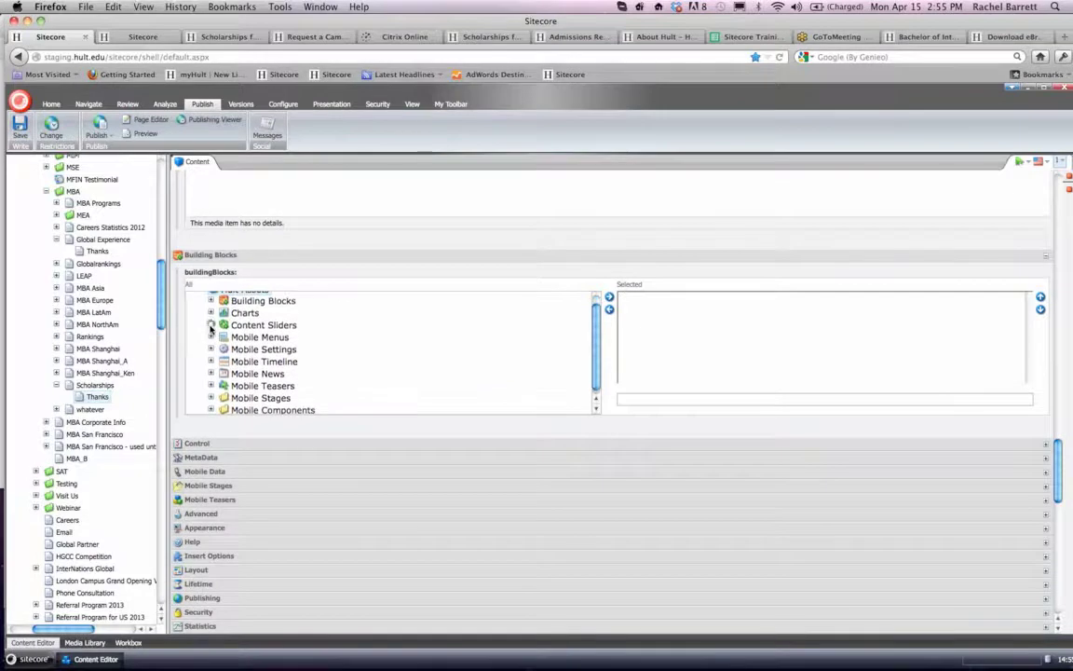
{"action": "left_click", "coordinate": [211, 325]}
{"action": "scroll", "coordinate": [362, 333], "scroll_direction": "down", "scroll_amount": 1}
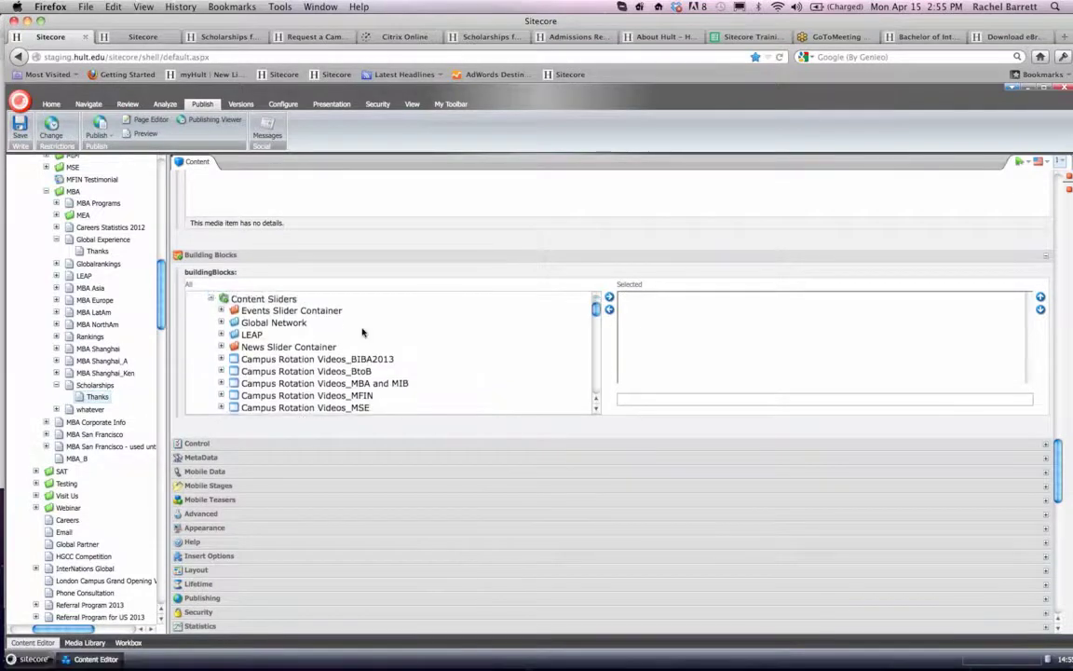
{"action": "left_click", "coordinate": [221, 322]}
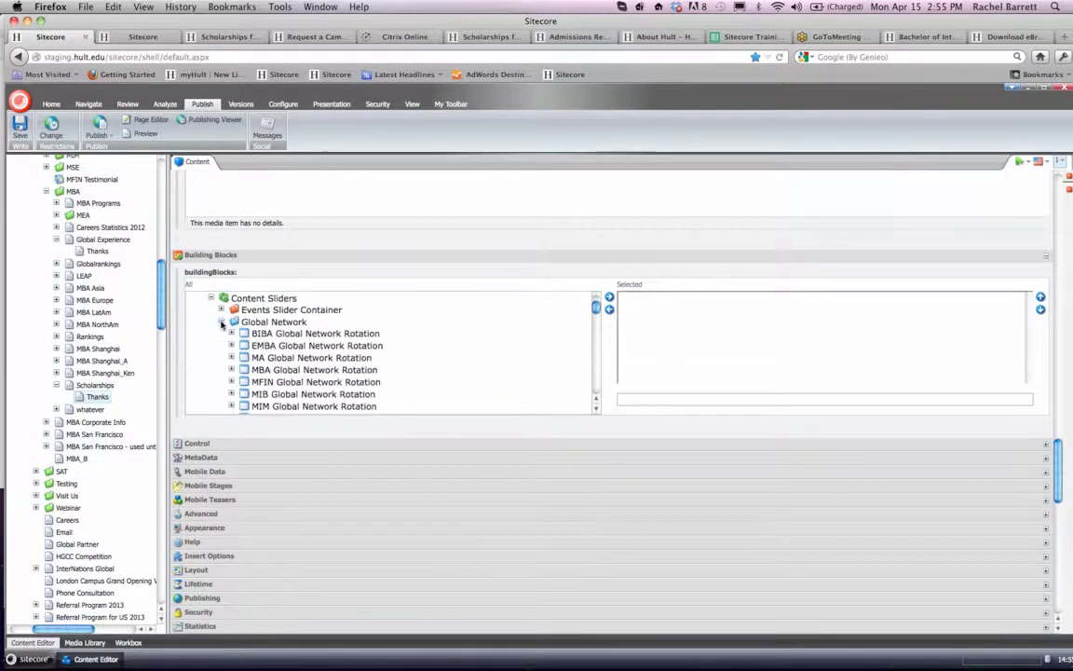
{"action": "scroll", "coordinate": [221, 323], "scroll_direction": "down", "scroll_amount": 1}
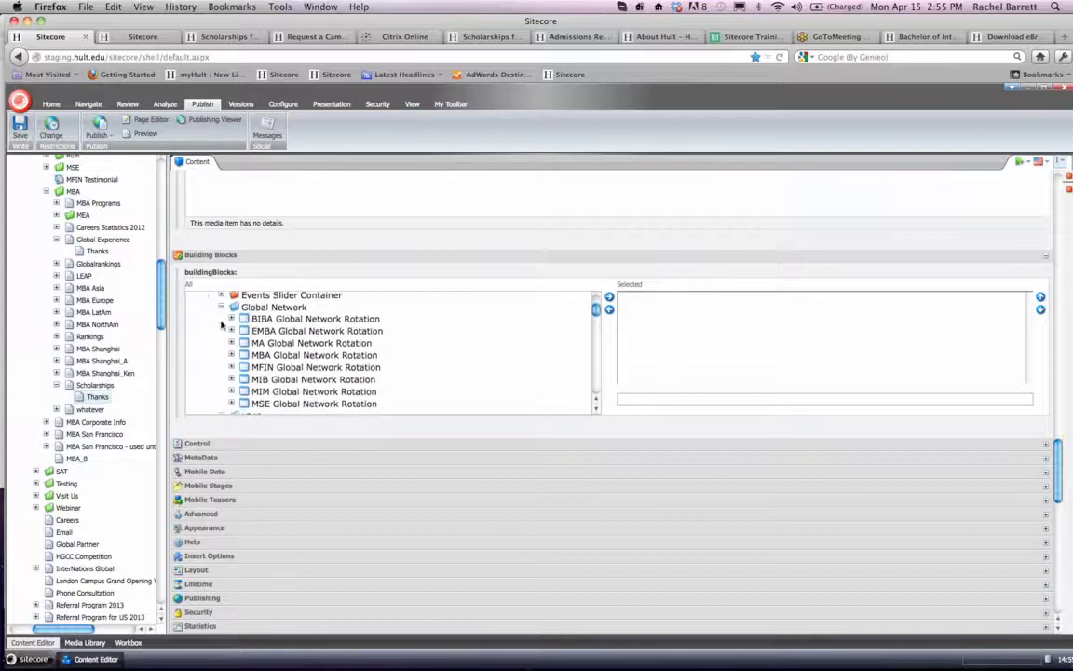
{"action": "double_click", "coordinate": [263, 357]}
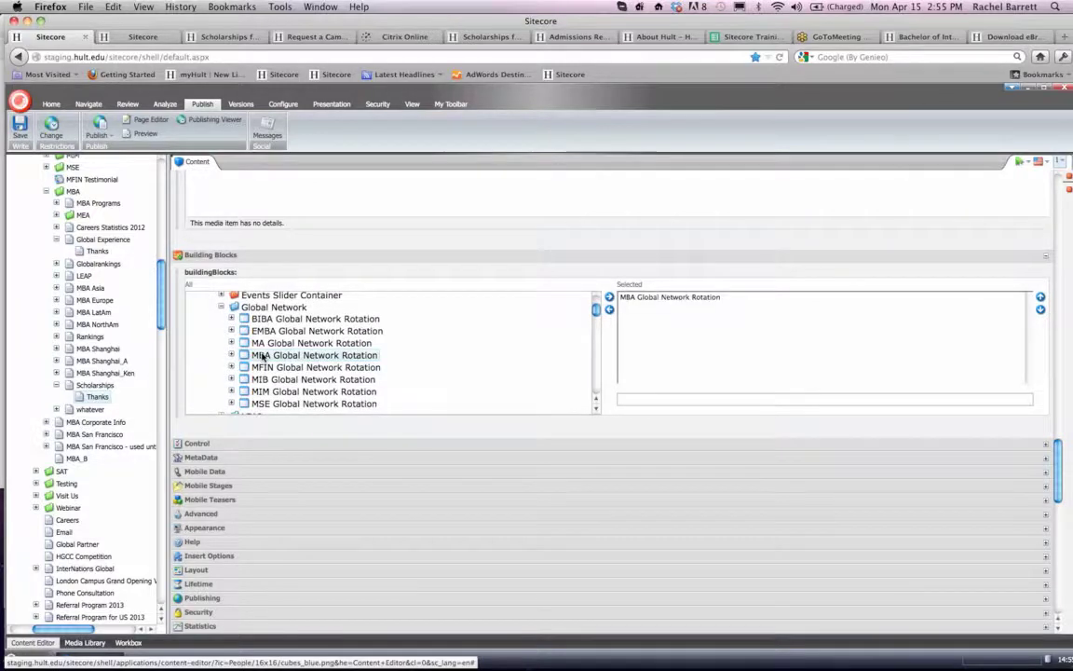
- Save the Thanks item and smart-publish it in English with its subitems to Staging, Live and Prelive
{"action": "left_click", "coordinate": [21, 138]}
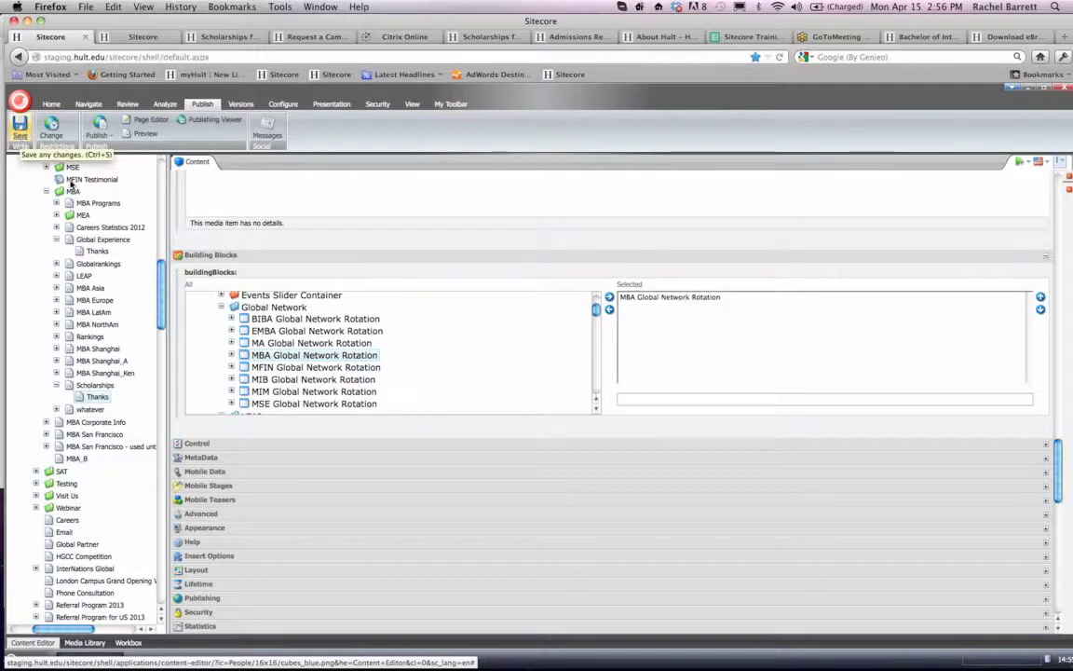
{"action": "left_click", "coordinate": [105, 137]}
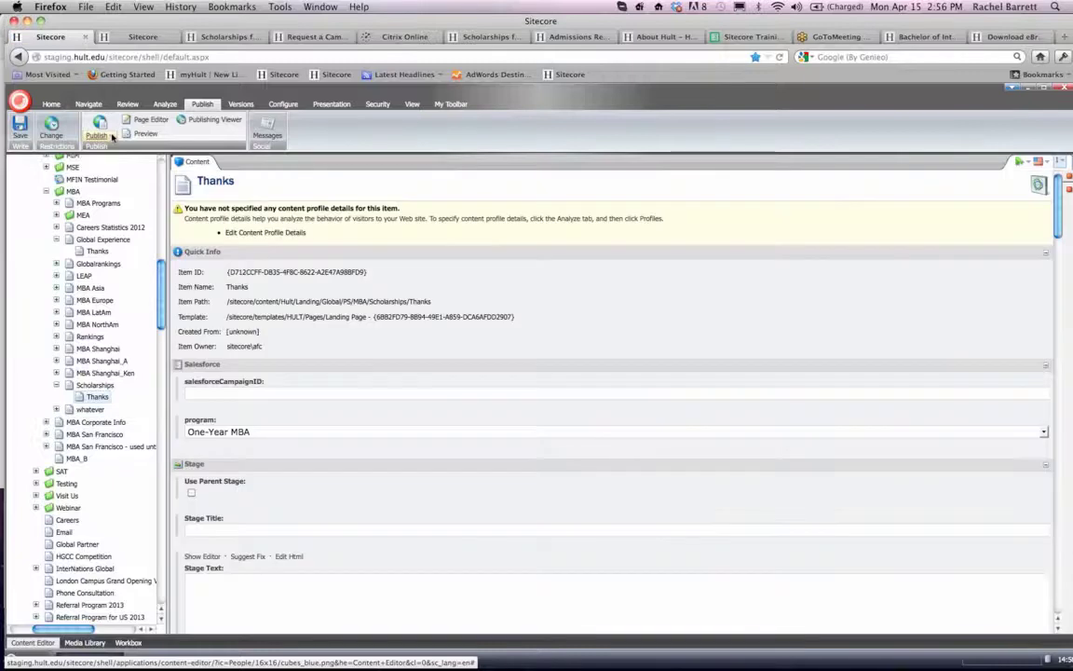
{"action": "left_click", "coordinate": [113, 137]}
{"action": "left_click", "coordinate": [117, 164]}
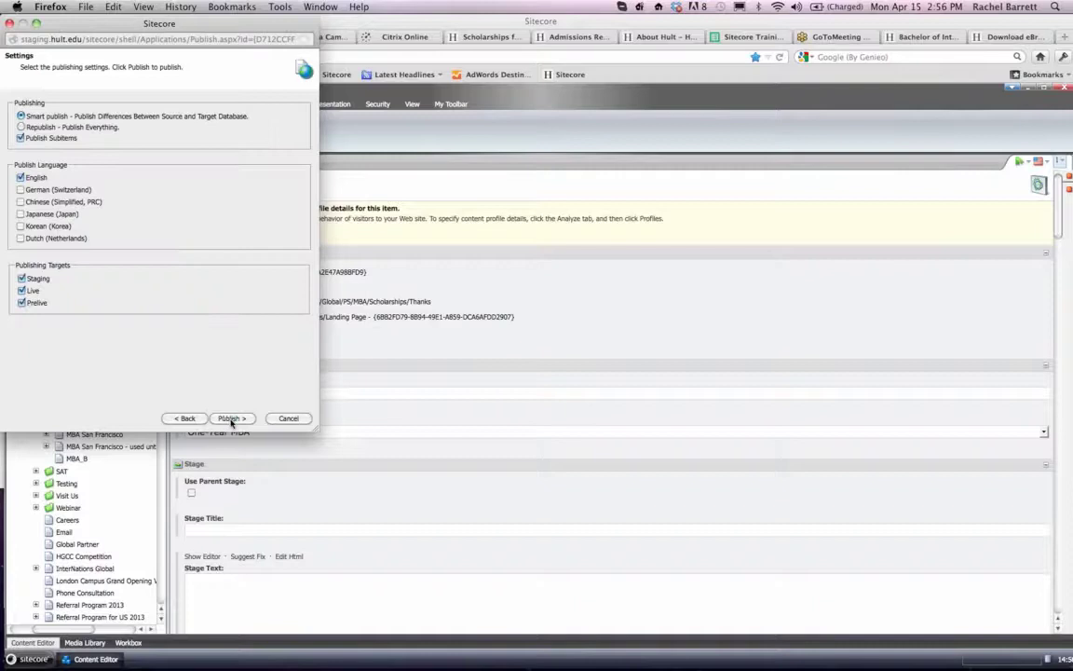
{"action": "left_click", "coordinate": [232, 422]}
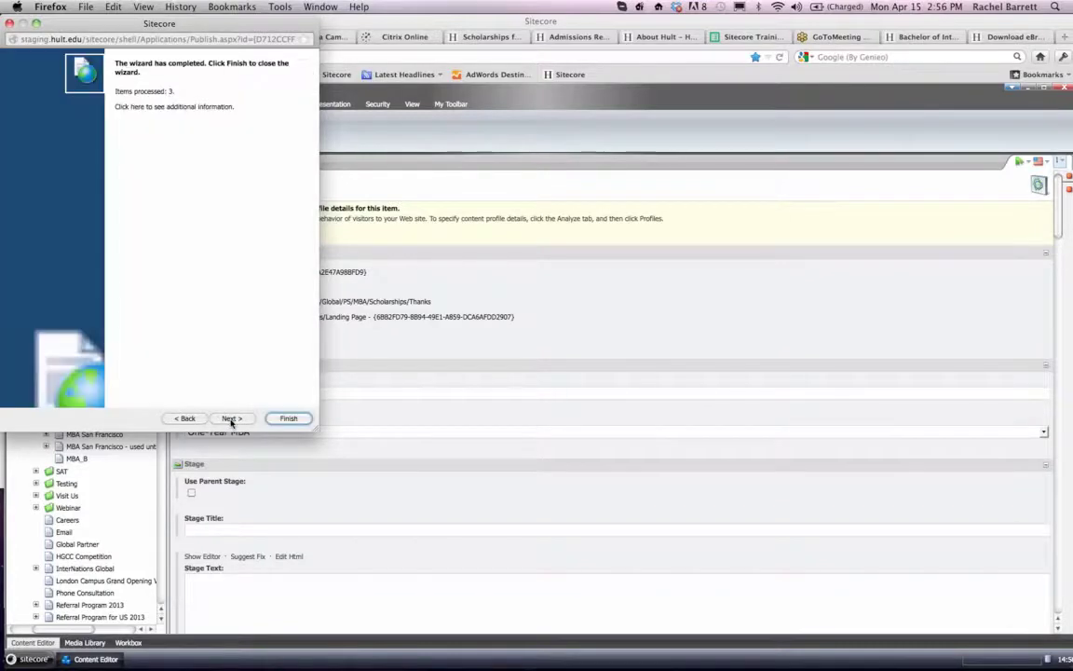
{"action": "left_click", "coordinate": [286, 422]}
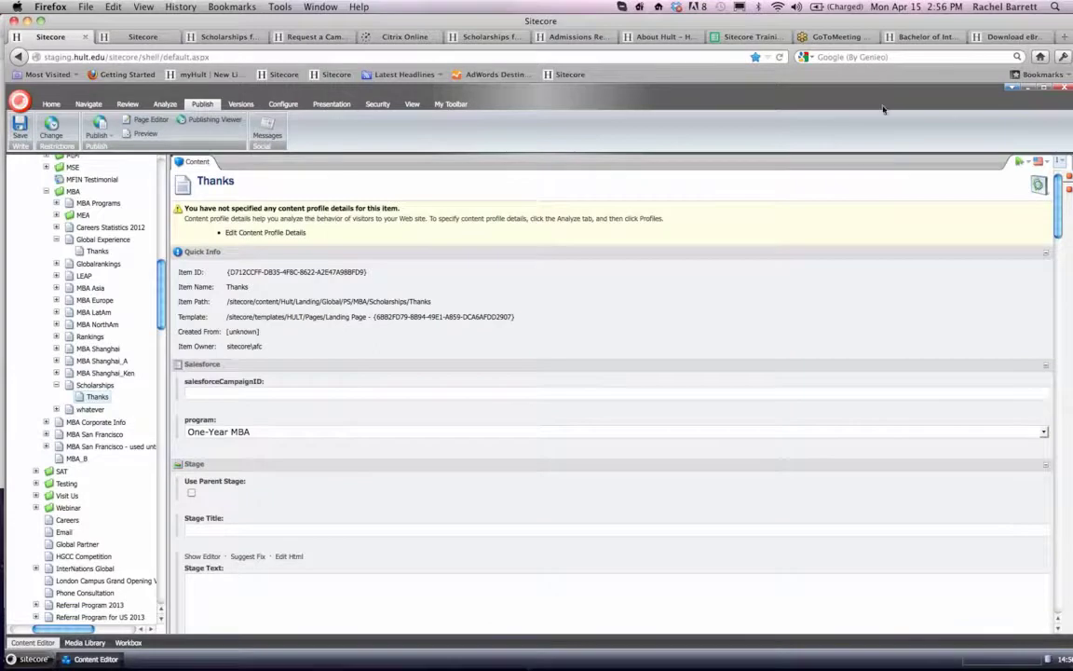
- Reload the live Thanks page and check its message and the slider's Global, Boston, San Francisco, London, Dubai and Shanghai views
{"action": "left_click", "coordinate": [990, 37]}
{"action": "key", "text": "Return"}
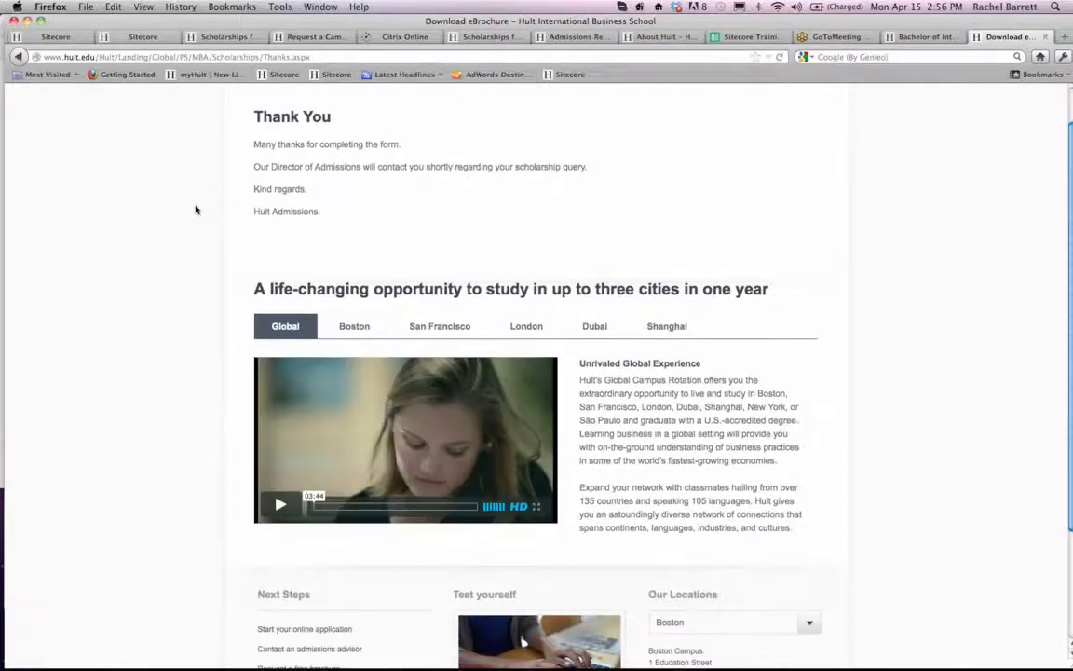
{"action": "left_click", "coordinate": [354, 373]}
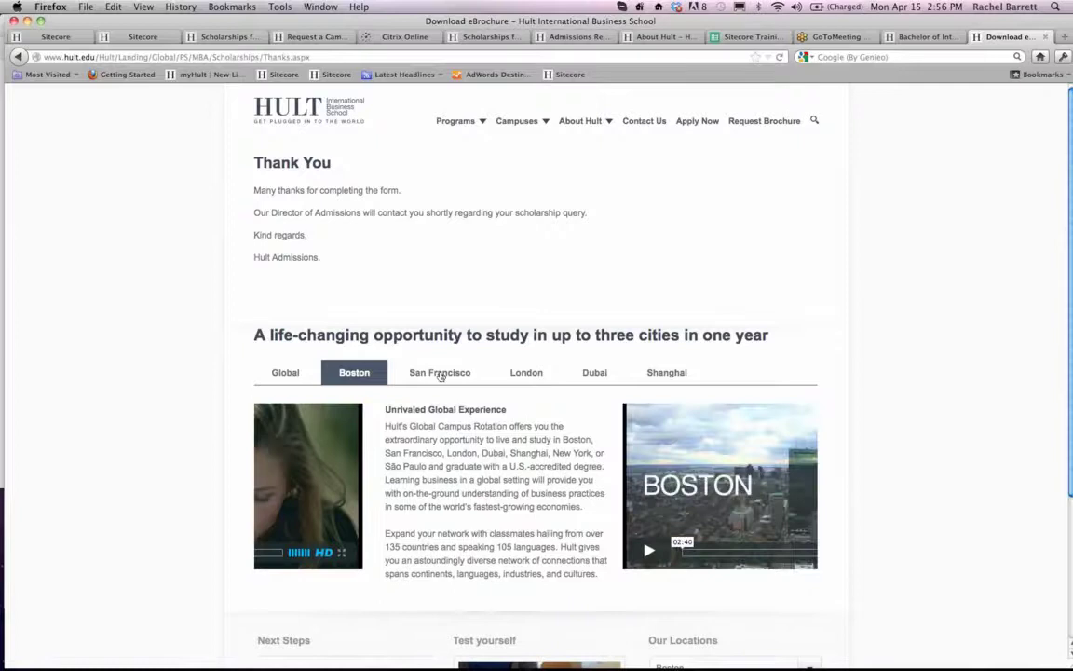
{"action": "left_click", "coordinate": [441, 374]}
{"action": "left_click", "coordinate": [529, 374]}
{"action": "left_click", "coordinate": [604, 373]}
{"action": "left_click", "coordinate": [667, 373]}
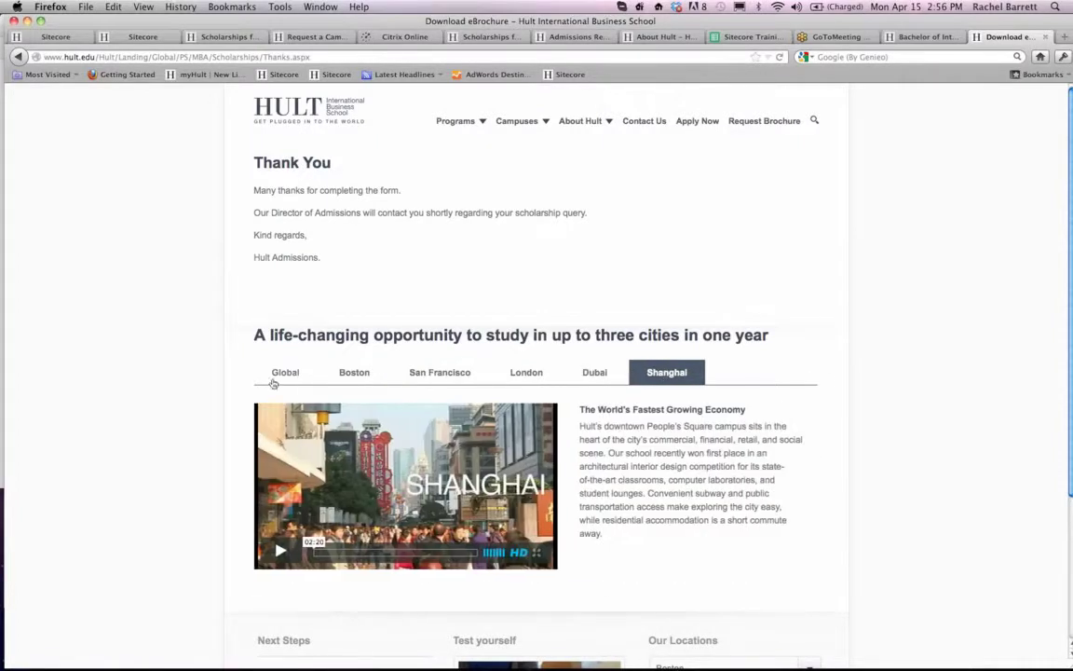
{"action": "left_click", "coordinate": [282, 377]}
{"action": "scroll", "coordinate": [205, 396], "scroll_direction": "down", "scroll_amount": 3}
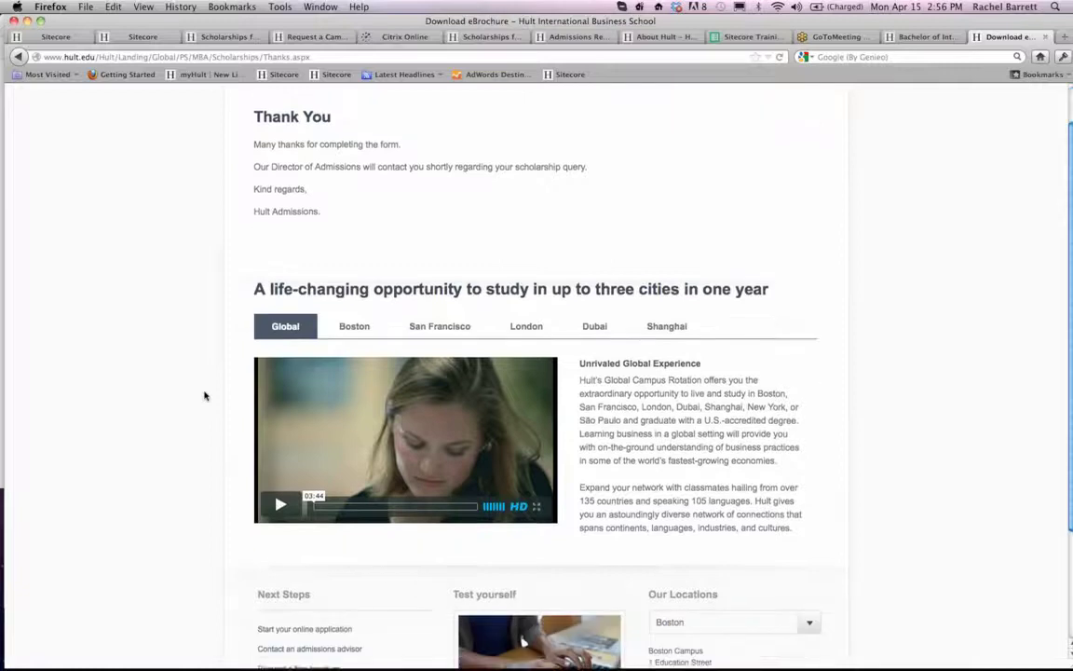
{"action": "scroll", "coordinate": [205, 396], "scroll_direction": "up", "scroll_amount": 3}
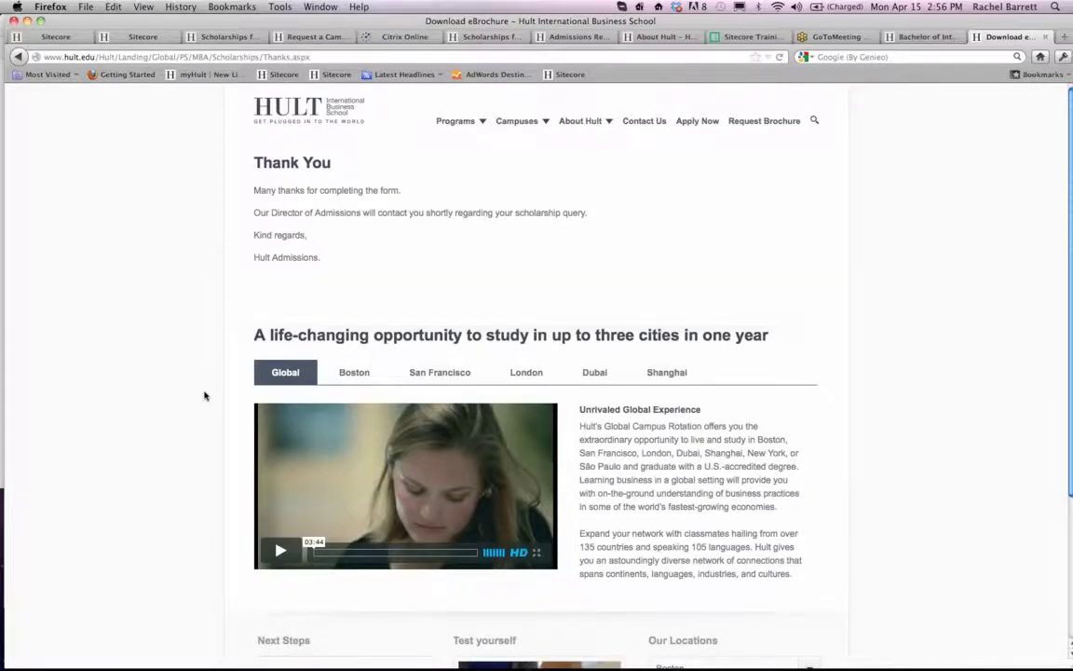
{"action": "scroll", "coordinate": [205, 396], "scroll_direction": "down", "scroll_amount": 1}
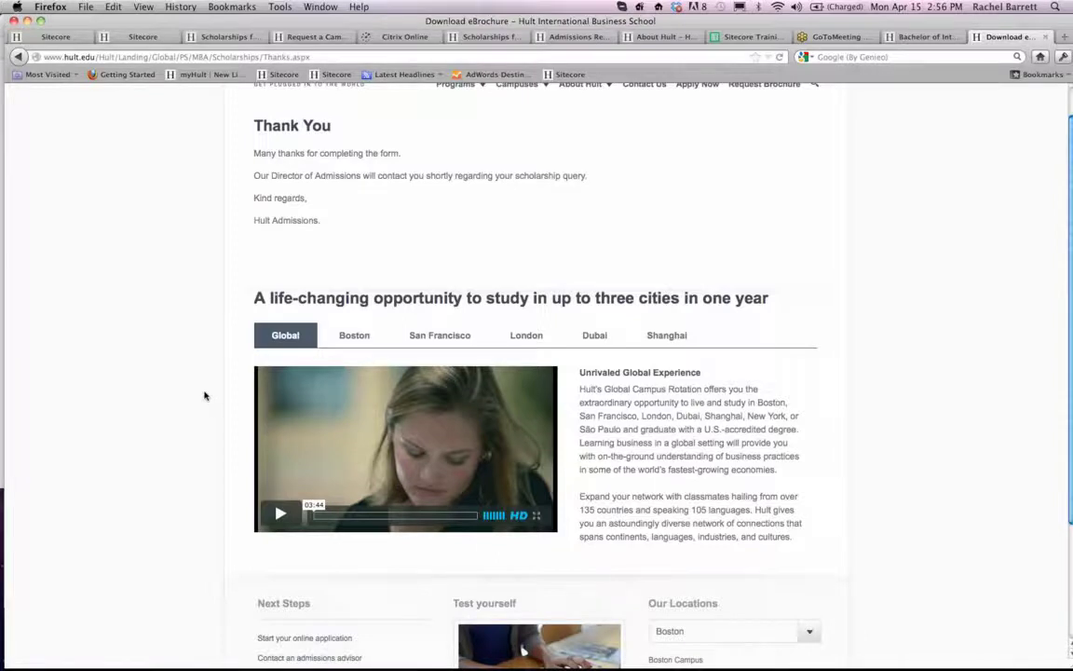
{"action": "scroll", "coordinate": [205, 396], "scroll_direction": "up", "scroll_amount": 1}
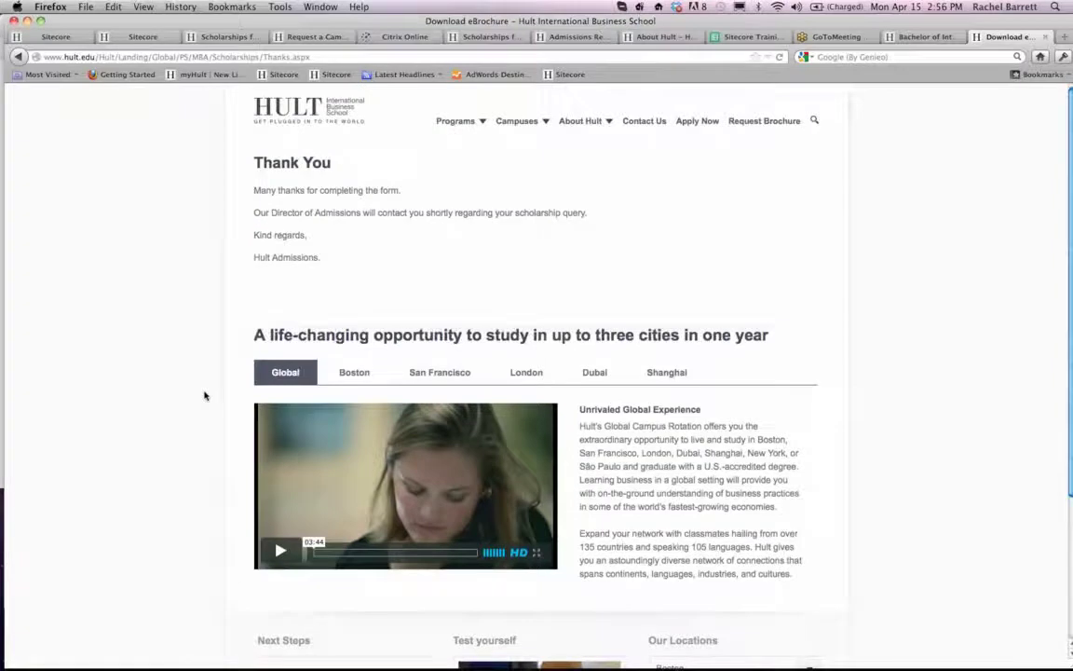
- In Sitecore, add Global Network and Ranked - MBA from the MBA overview building blocks to the Thanks item's selected blocks
{"action": "left_click", "coordinate": [56, 37]}
{"action": "scroll", "coordinate": [341, 429], "scroll_direction": "down", "scroll_amount": 10}
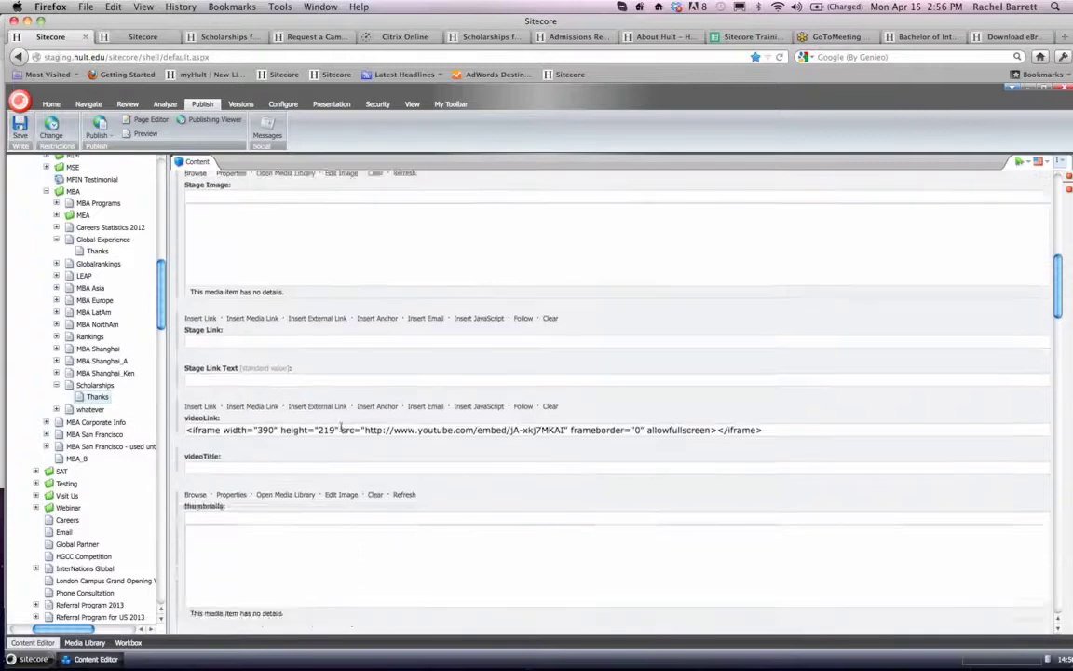
{"action": "scroll", "coordinate": [341, 430], "scroll_direction": "down", "scroll_amount": 15}
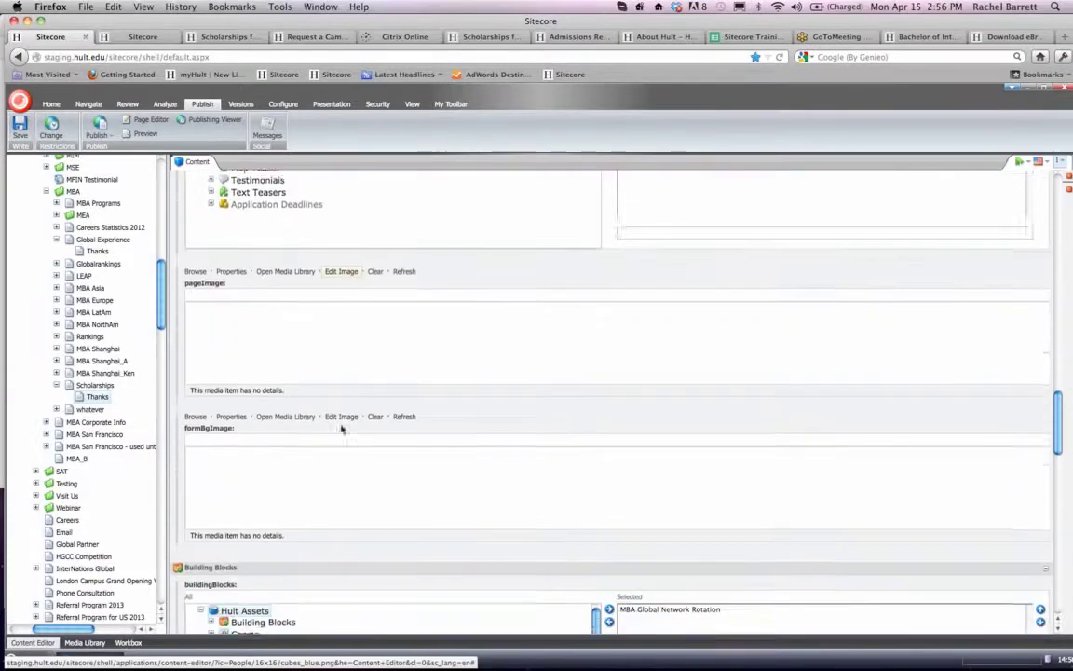
{"action": "scroll", "coordinate": [341, 429], "scroll_direction": "down", "scroll_amount": 2}
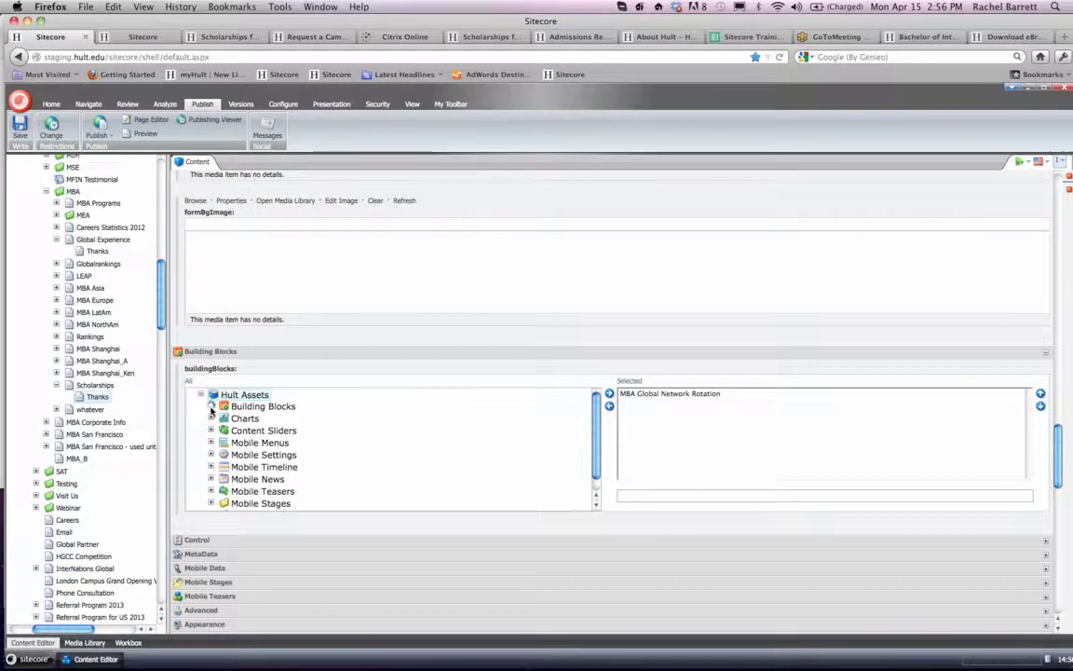
{"action": "left_click", "coordinate": [211, 409]}
{"action": "scroll", "coordinate": [213, 417], "scroll_direction": "down", "scroll_amount": 3}
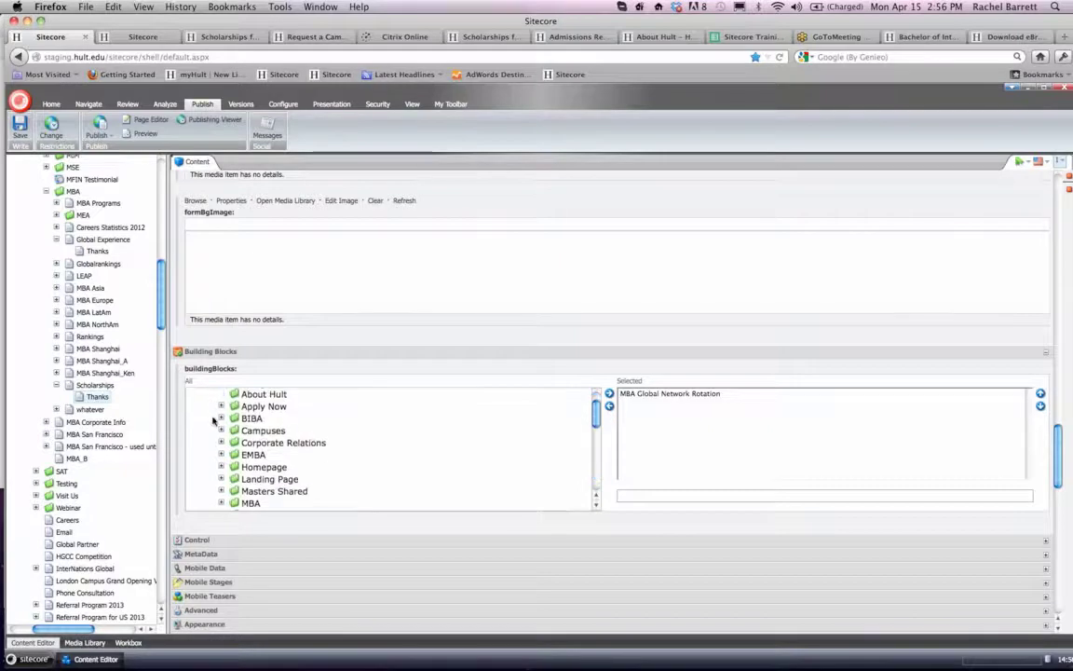
{"action": "scroll", "coordinate": [215, 422], "scroll_direction": "down", "scroll_amount": 3}
{"action": "left_click", "coordinate": [221, 407]}
{"action": "scroll", "coordinate": [225, 415], "scroll_direction": "down", "scroll_amount": 1}
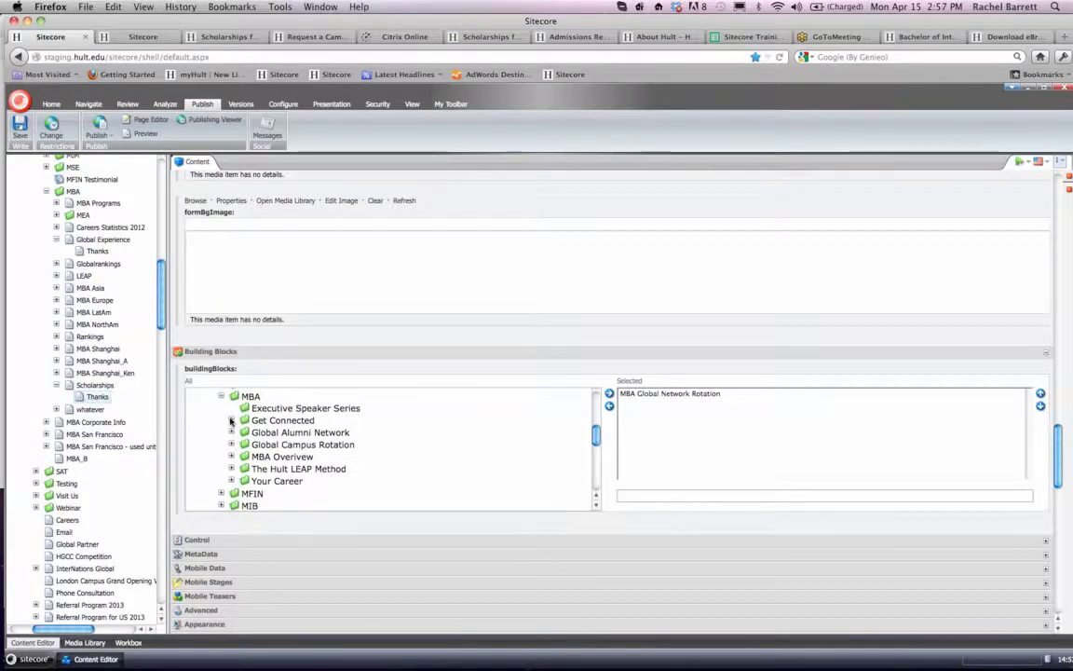
{"action": "scroll", "coordinate": [230, 419], "scroll_direction": "down", "scroll_amount": 2}
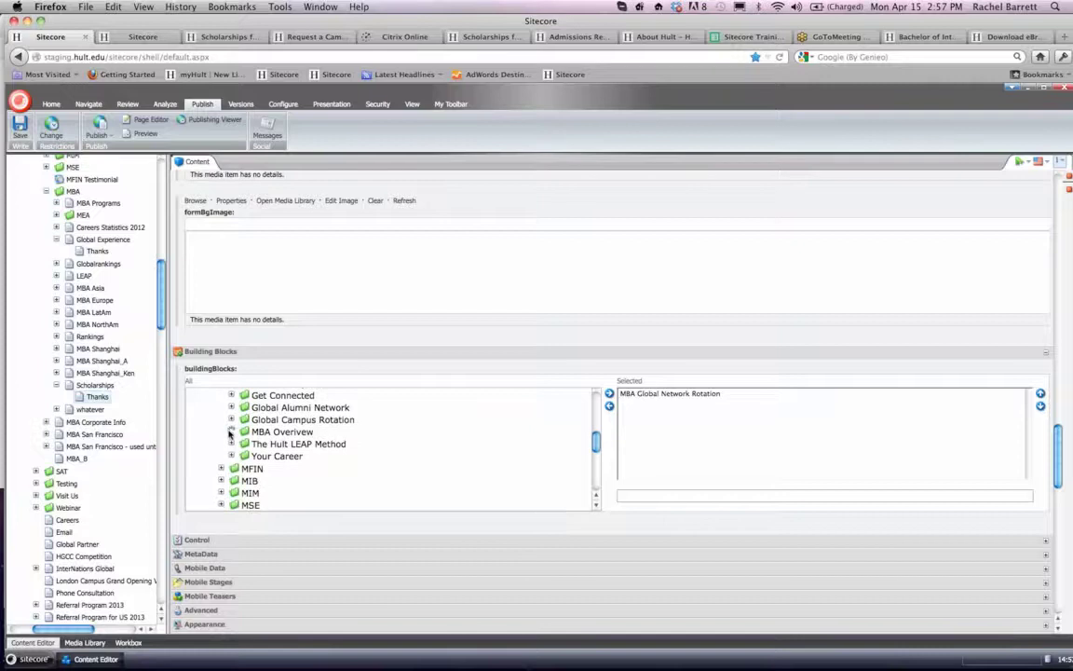
{"action": "left_click", "coordinate": [231, 431]}
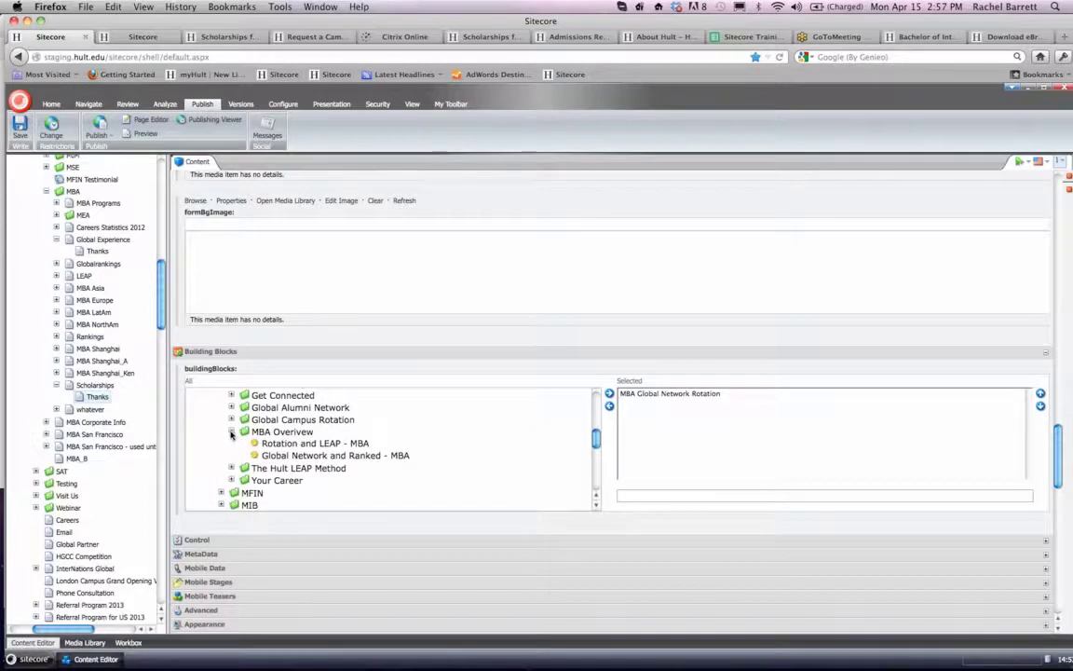
{"action": "double_click", "coordinate": [279, 456]}
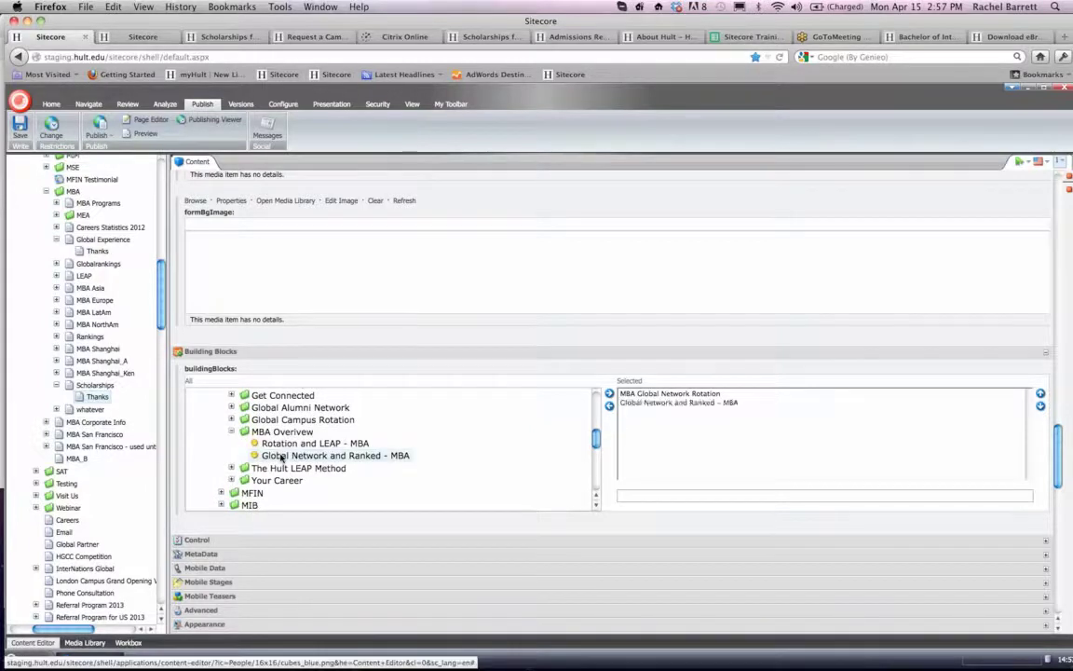
- Save the Thanks item with its second building block and publish the item again
{"action": "left_click", "coordinate": [18, 132]}
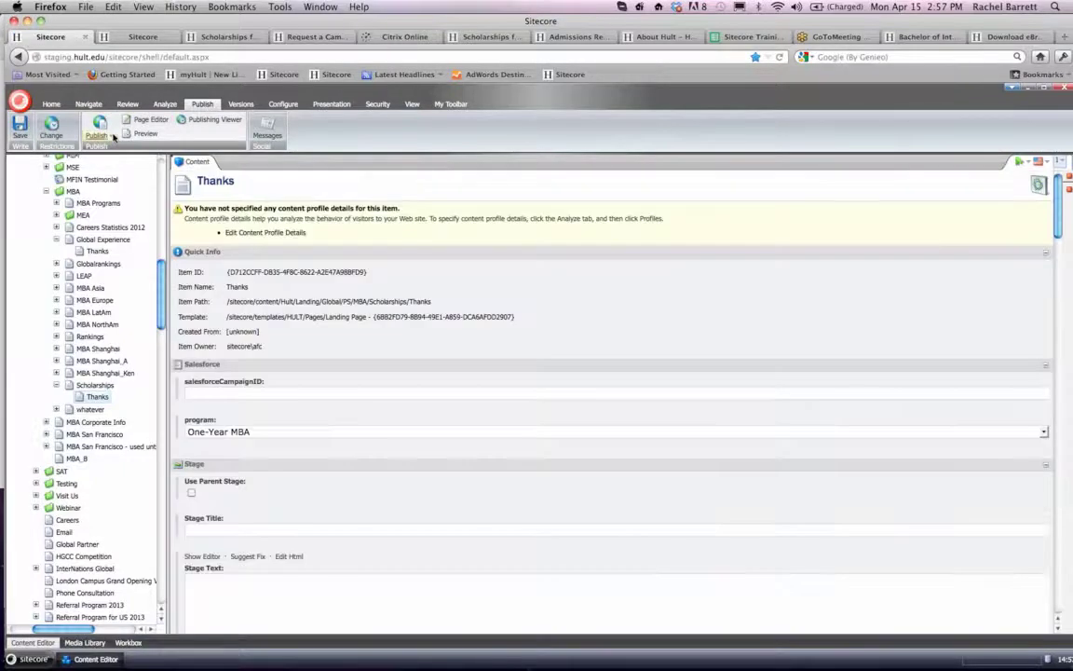
{"action": "left_click", "coordinate": [113, 136]}
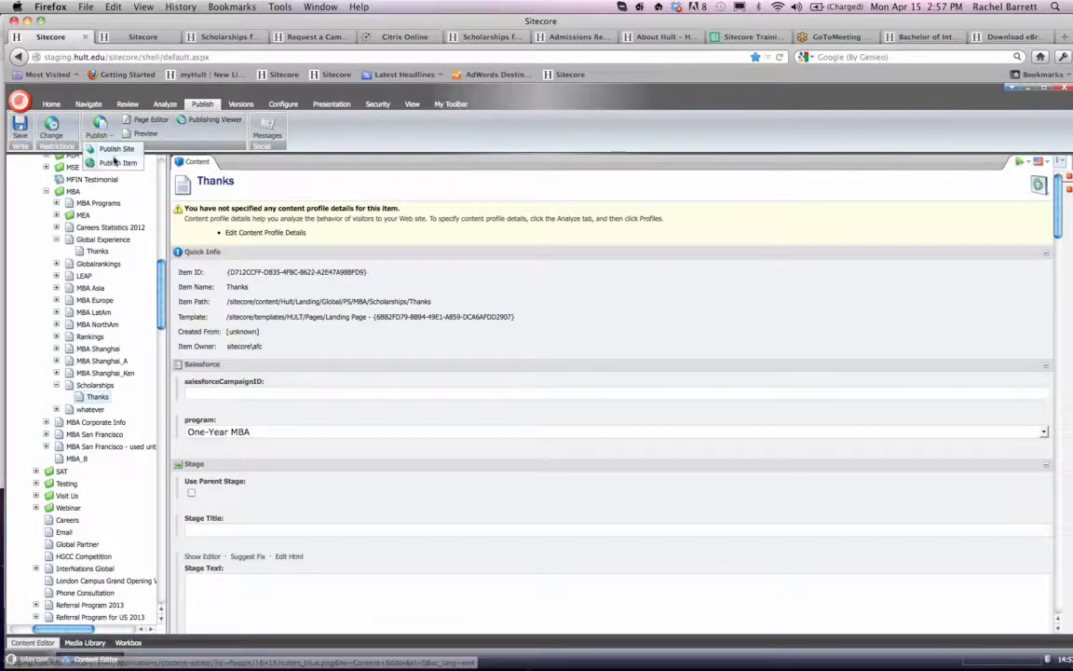
{"action": "left_click", "coordinate": [115, 163]}
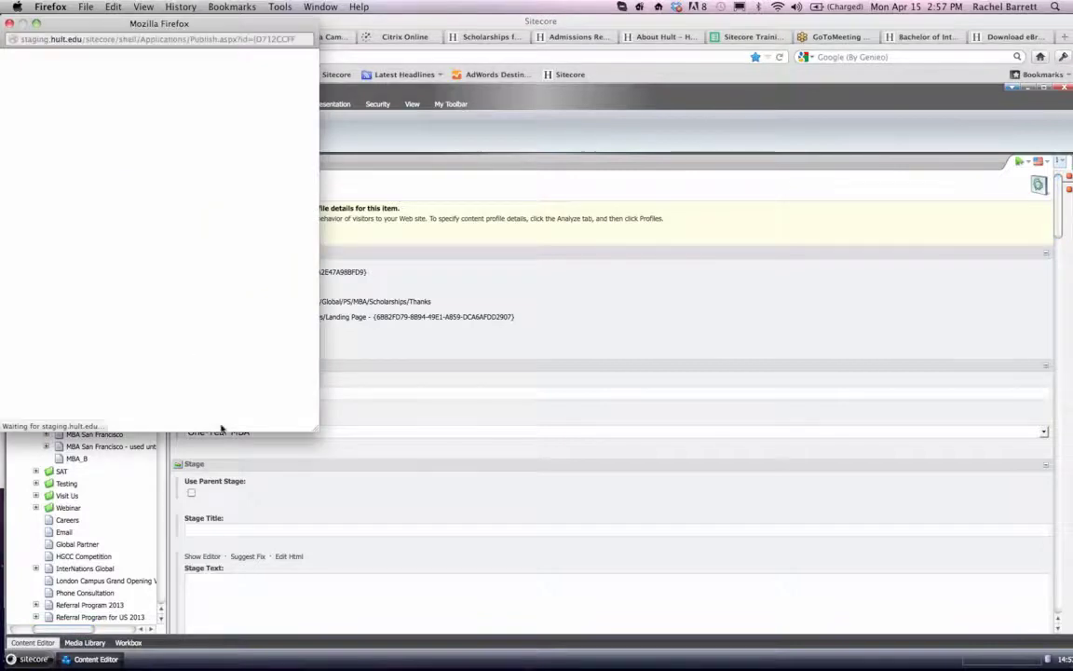
{"action": "left_click", "coordinate": [226, 418]}
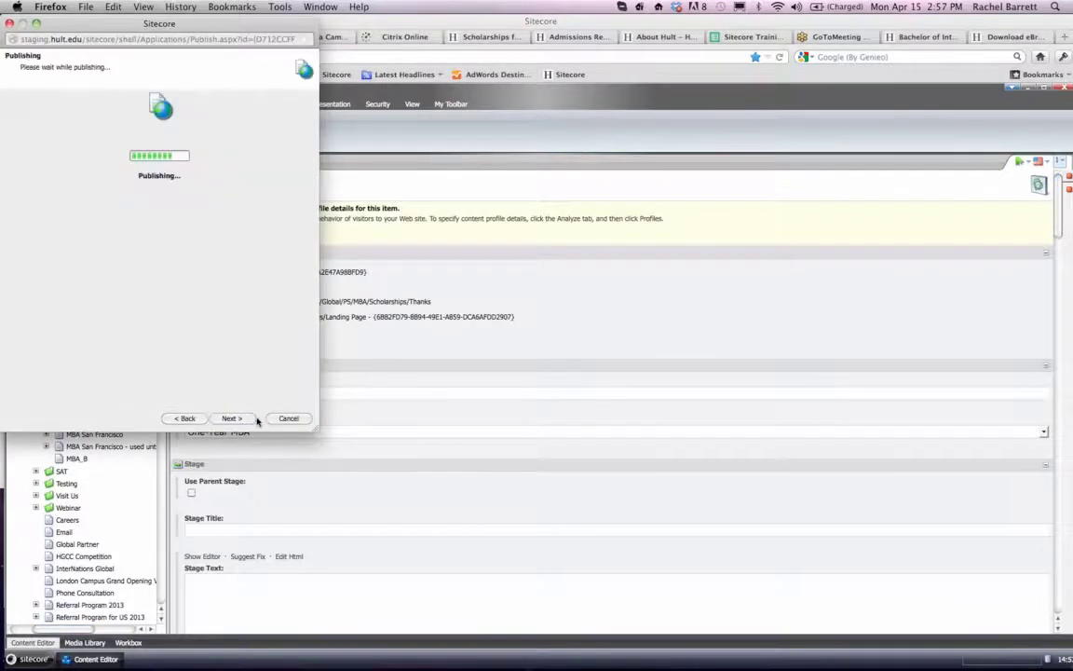
{"action": "left_click", "coordinate": [286, 418]}
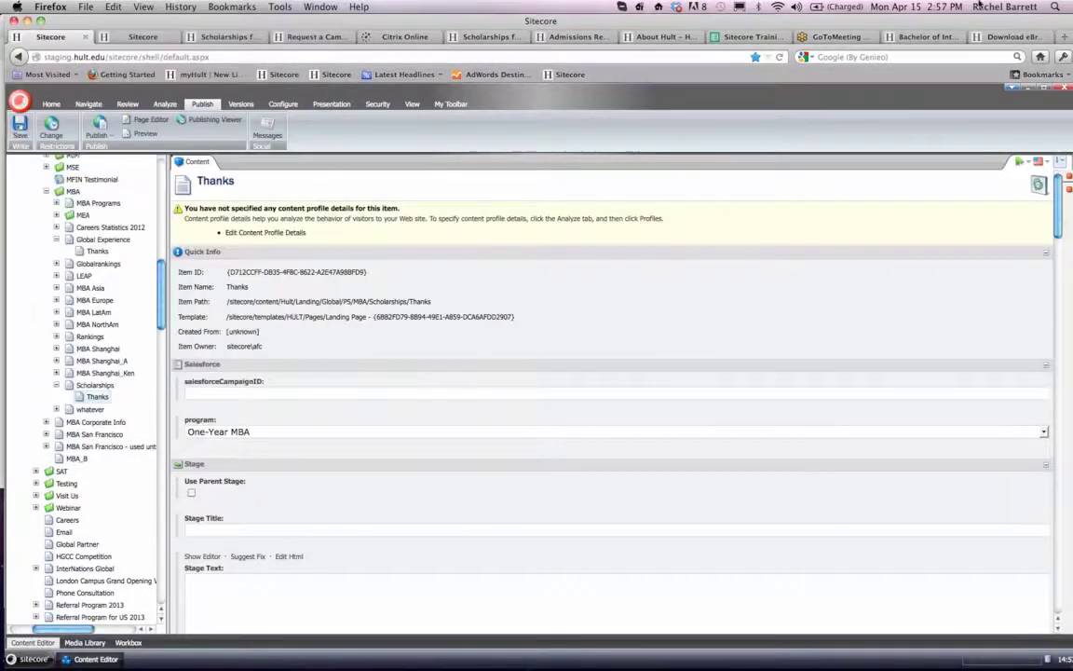
- Reload the live Thanks page and check the global network and ranking content below the slider
{"action": "left_click", "coordinate": [1013, 37]}
{"action": "left_click", "coordinate": [322, 58]}
{"action": "key", "text": "Return"}
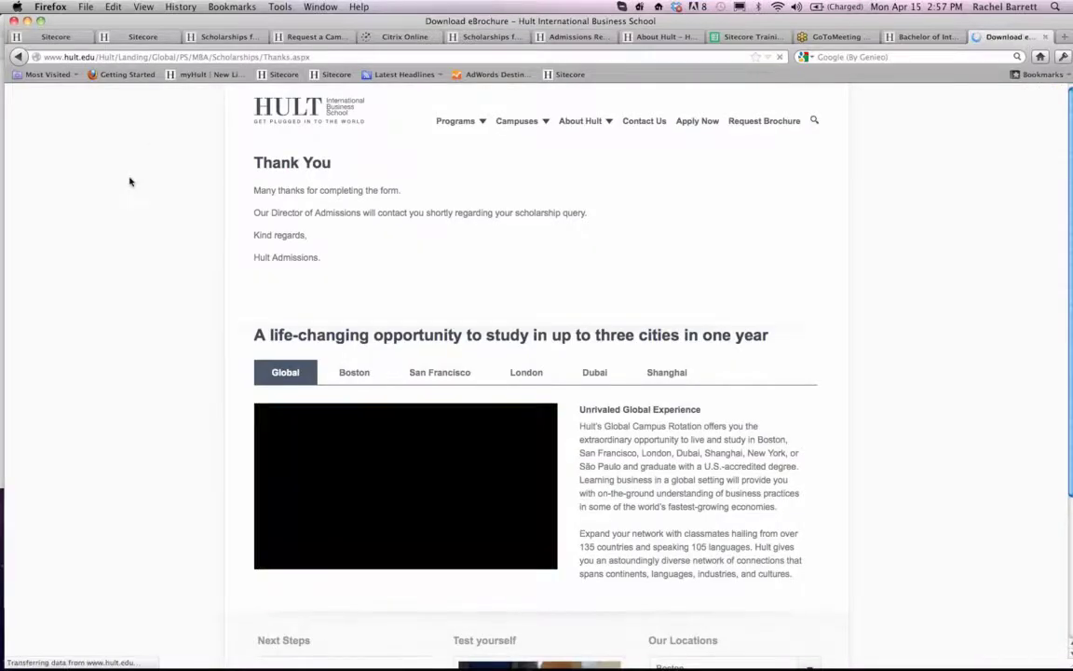
{"action": "scroll", "coordinate": [179, 202], "scroll_direction": "down", "scroll_amount": 8}
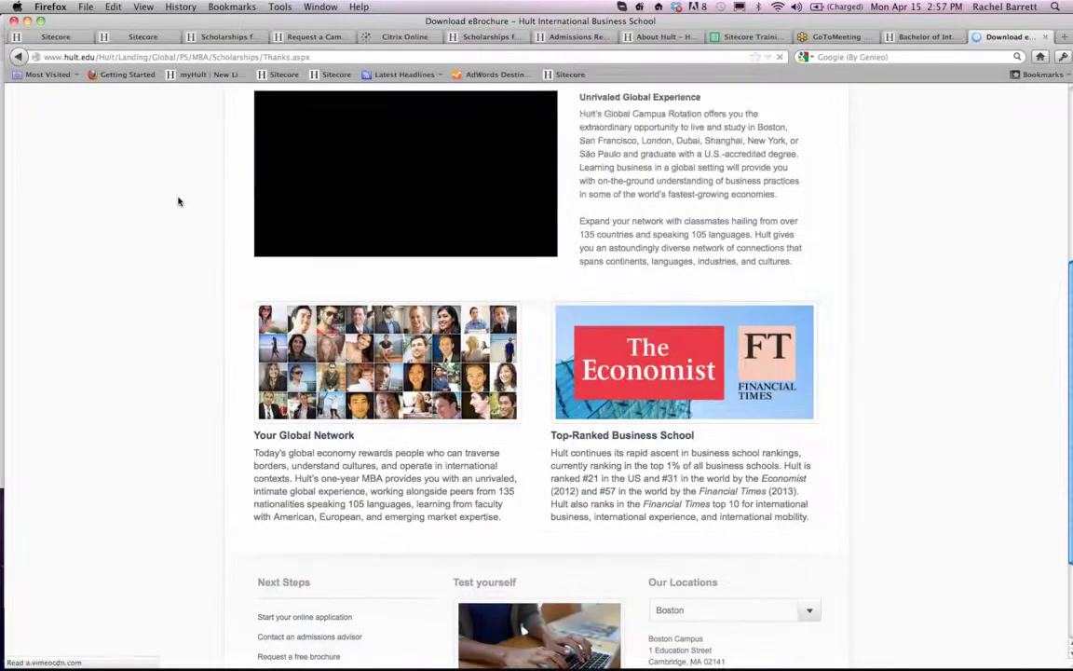
{"action": "scroll", "coordinate": [179, 201], "scroll_direction": "up", "scroll_amount": 1}
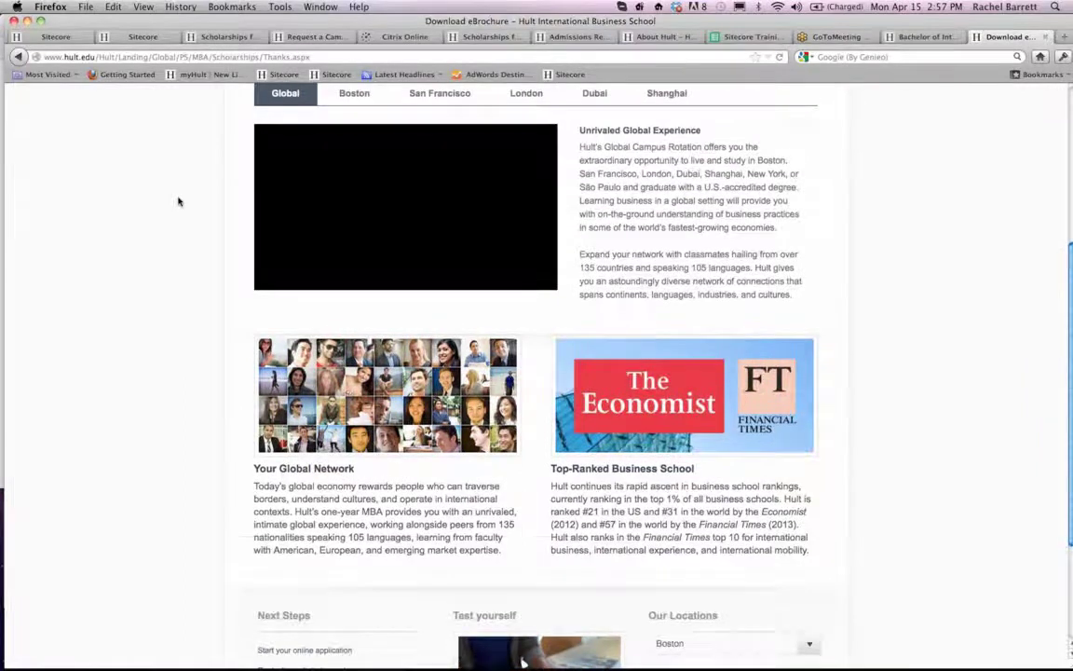
- Look over the whole live Thanks page, from the thank-you message through the building blocks to the Next Steps and Our Locations footer
{"action": "scroll", "coordinate": [179, 201], "scroll_direction": "up", "scroll_amount": 3}
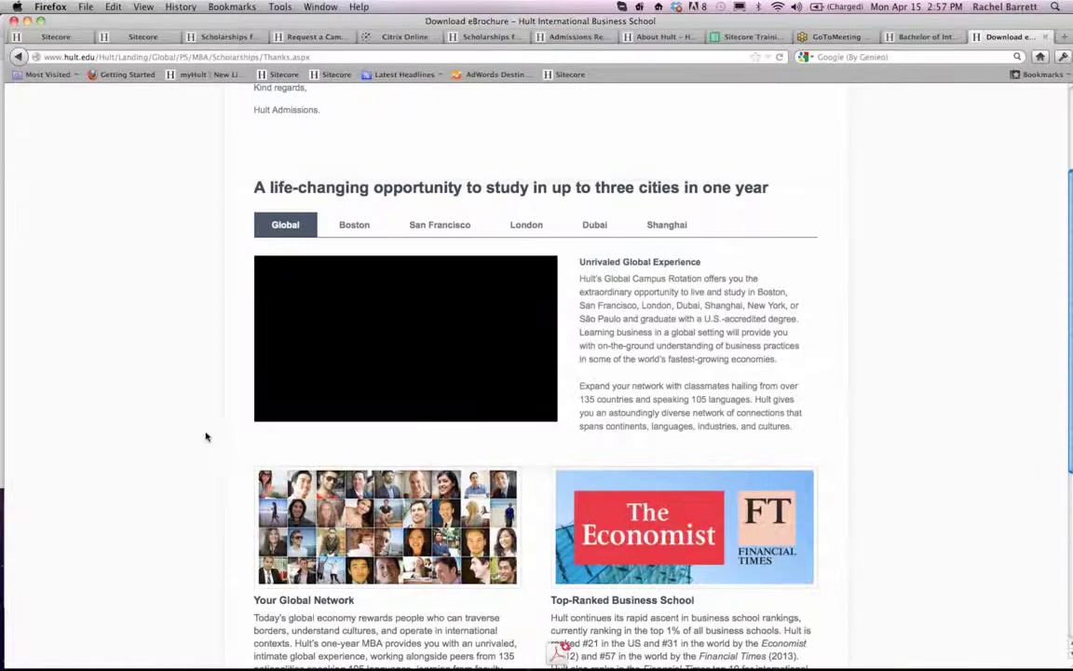
{"action": "scroll", "coordinate": [186, 377], "scroll_direction": "down", "scroll_amount": 5}
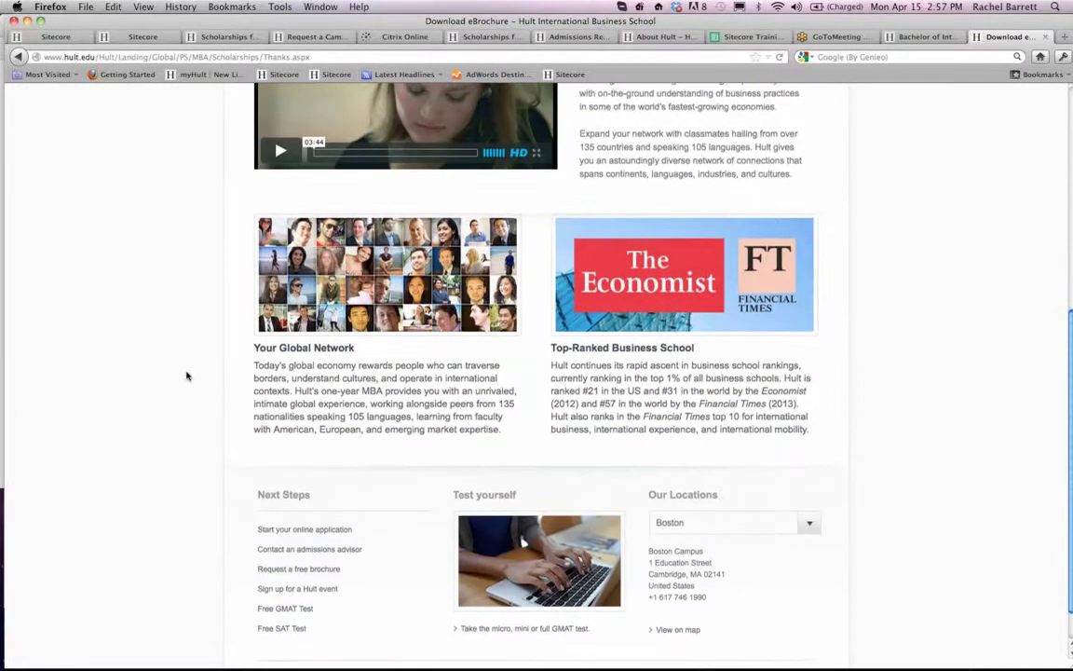
{"action": "scroll", "coordinate": [186, 376], "scroll_direction": "up", "scroll_amount": 9}
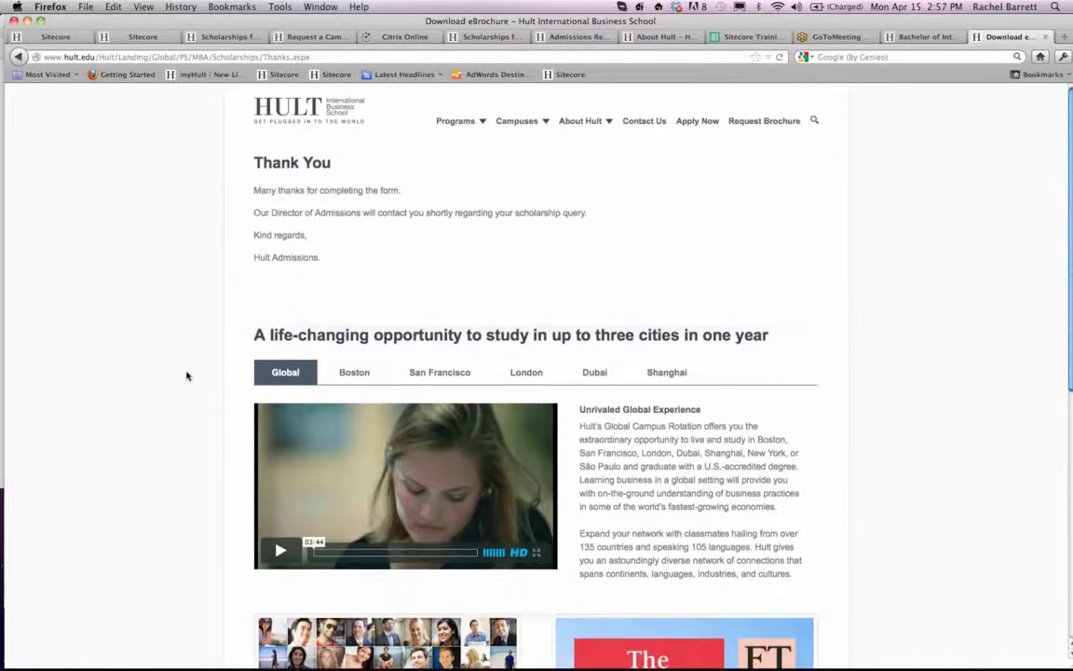
{"action": "scroll", "coordinate": [186, 377], "scroll_direction": "down", "scroll_amount": 4}
{"action": "scroll", "coordinate": [186, 376], "scroll_direction": "up", "scroll_amount": 4}
- In Sitecore, remove Global Network and Ranked - MBA from the Thanks item's selected building blocks and save the item
{"action": "left_click", "coordinate": [58, 38]}
{"action": "scroll", "coordinate": [437, 409], "scroll_direction": "down", "scroll_amount": 10}
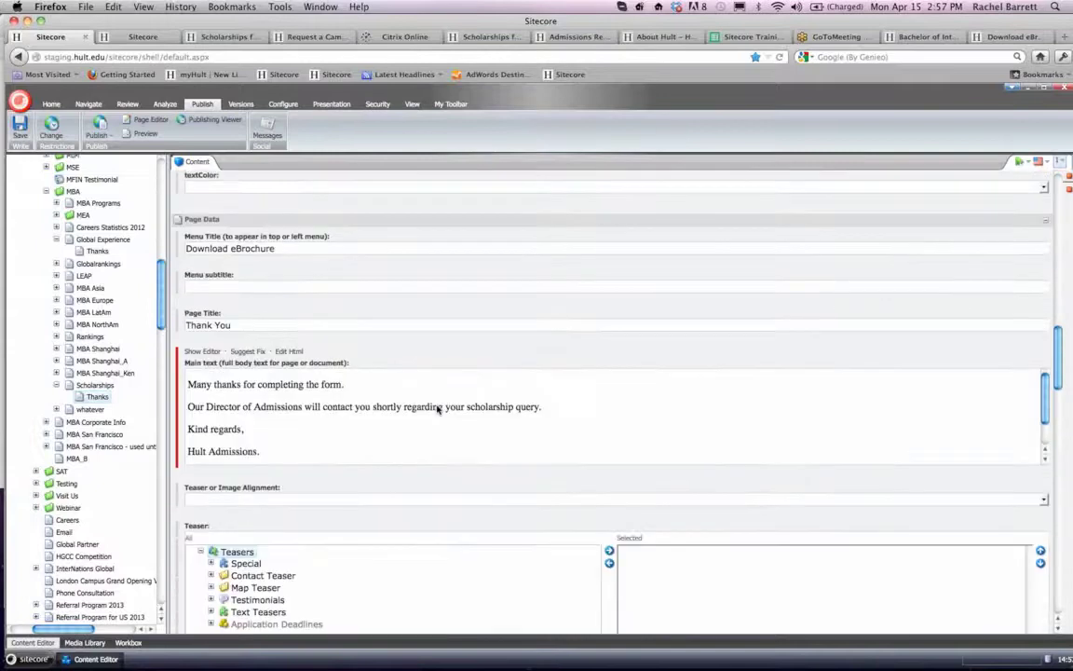
{"action": "scroll", "coordinate": [437, 409], "scroll_direction": "down", "scroll_amount": 10}
{"action": "scroll", "coordinate": [445, 534], "scroll_direction": "down", "scroll_amount": 1}
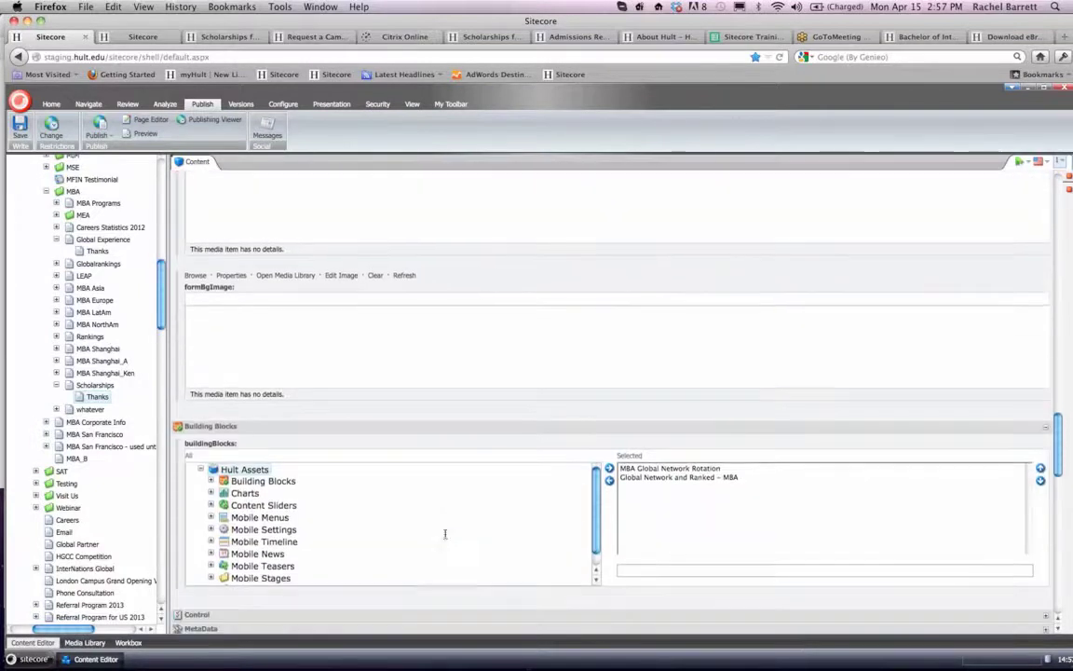
{"action": "left_click", "coordinate": [641, 480]}
{"action": "double_click", "coordinate": [641, 480]}
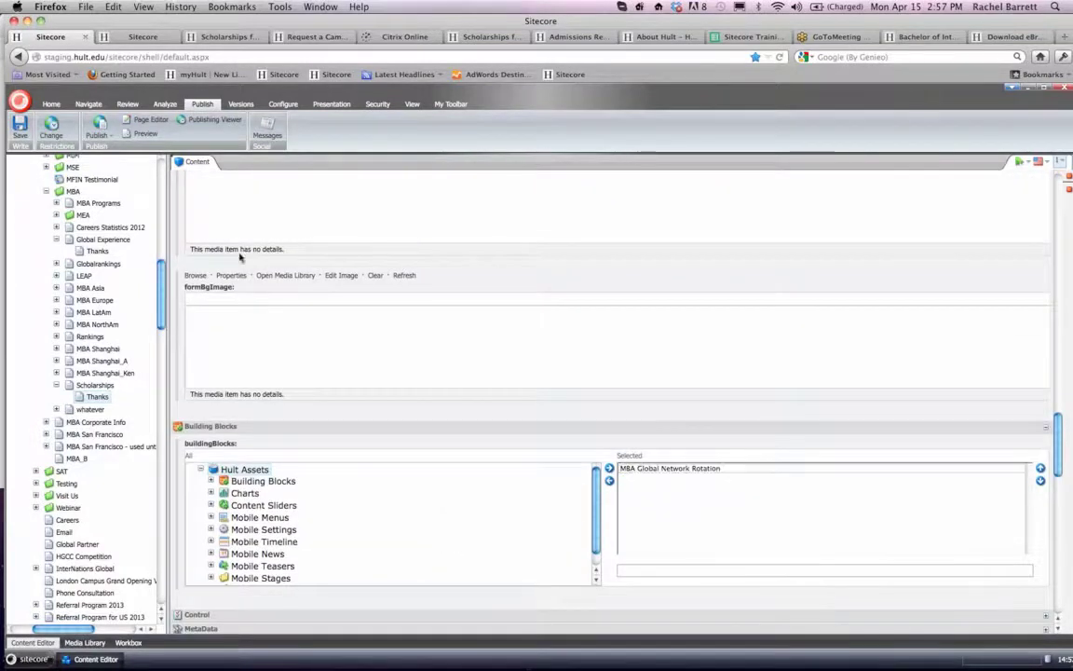
{"action": "left_click", "coordinate": [19, 137]}
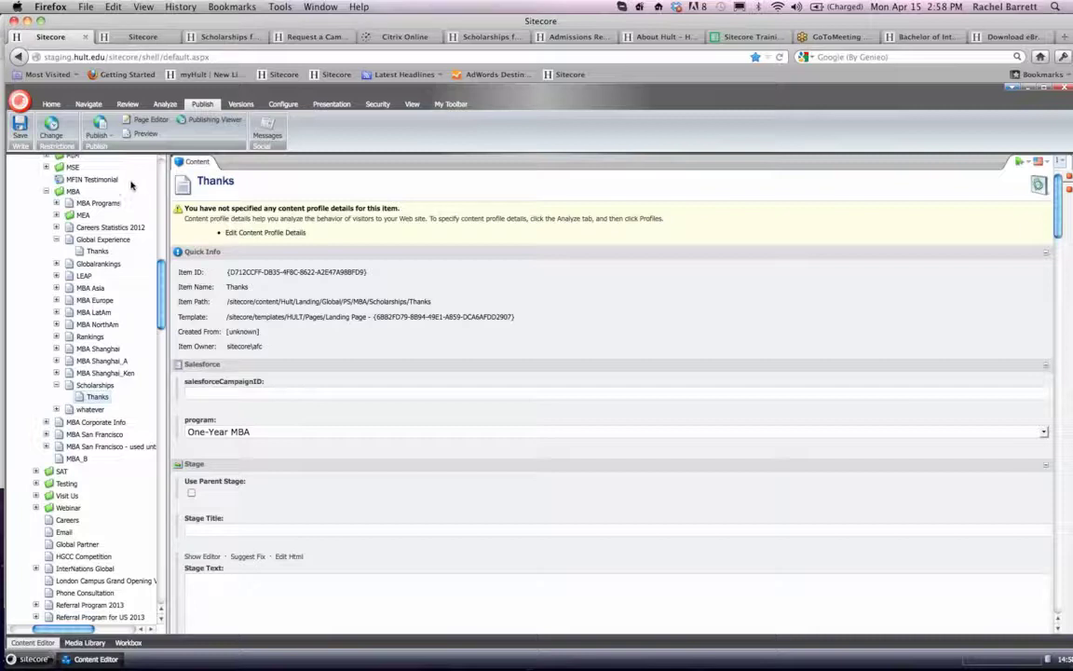
- Smart-publish the Thanks item with its subitems in English to the Staging, Live and Prelive targets, and finish the wizard
{"action": "left_click", "coordinate": [111, 136]}
{"action": "left_click", "coordinate": [117, 164]}
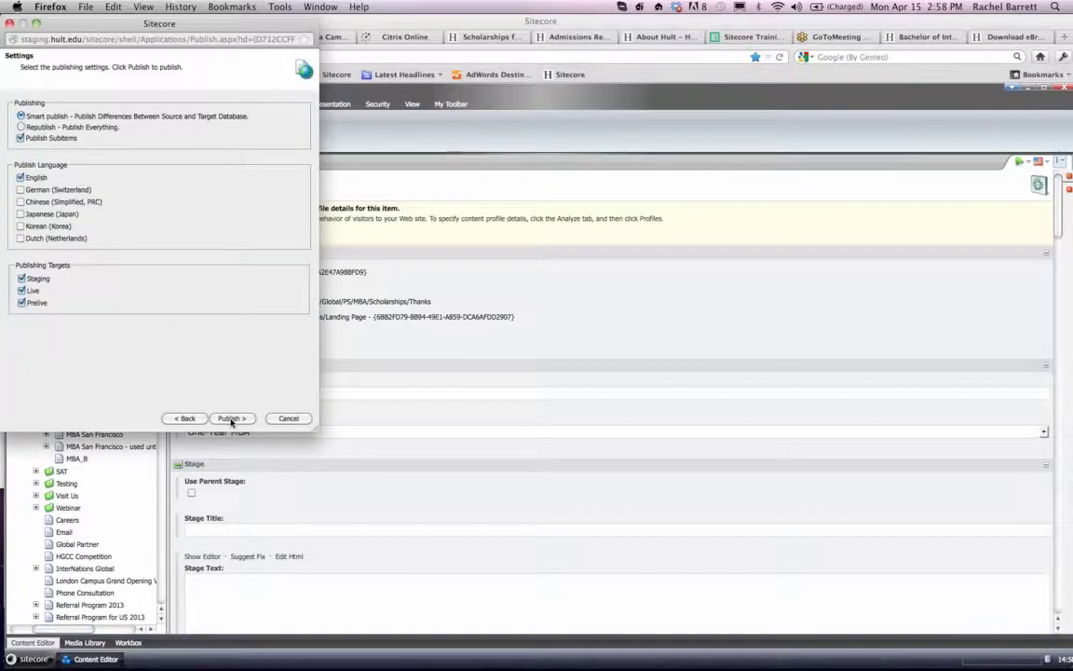
{"action": "left_click", "coordinate": [231, 420]}
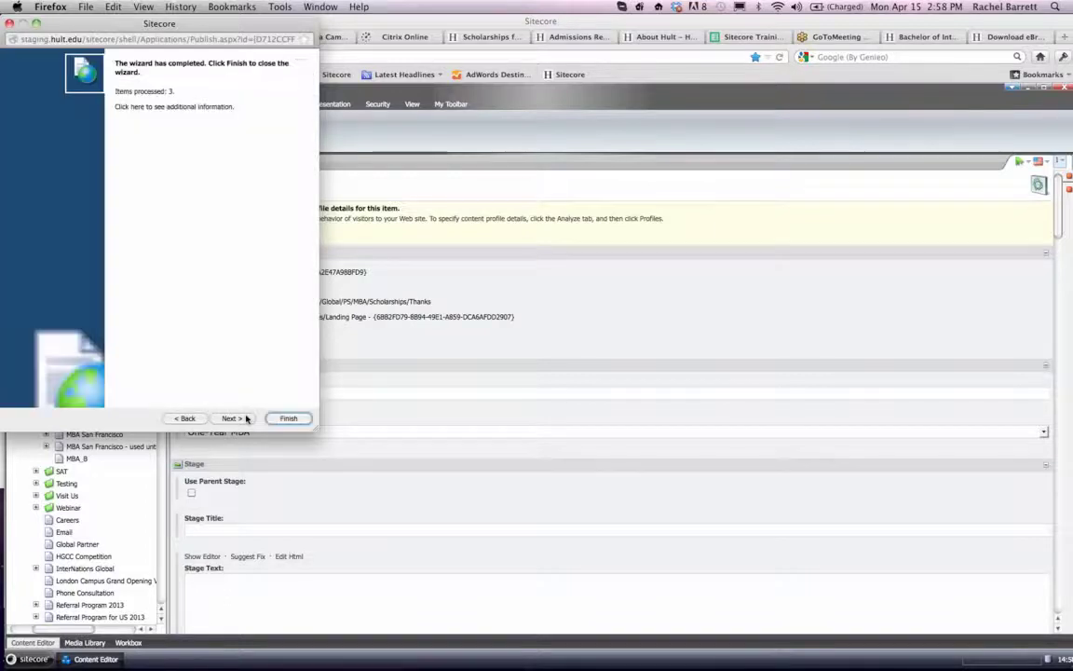
{"action": "left_click", "coordinate": [281, 418]}
- Switch from the browser to Skype and on to GoToMeeting
{"action": "mouse_move", "coordinate": [473, 641]}
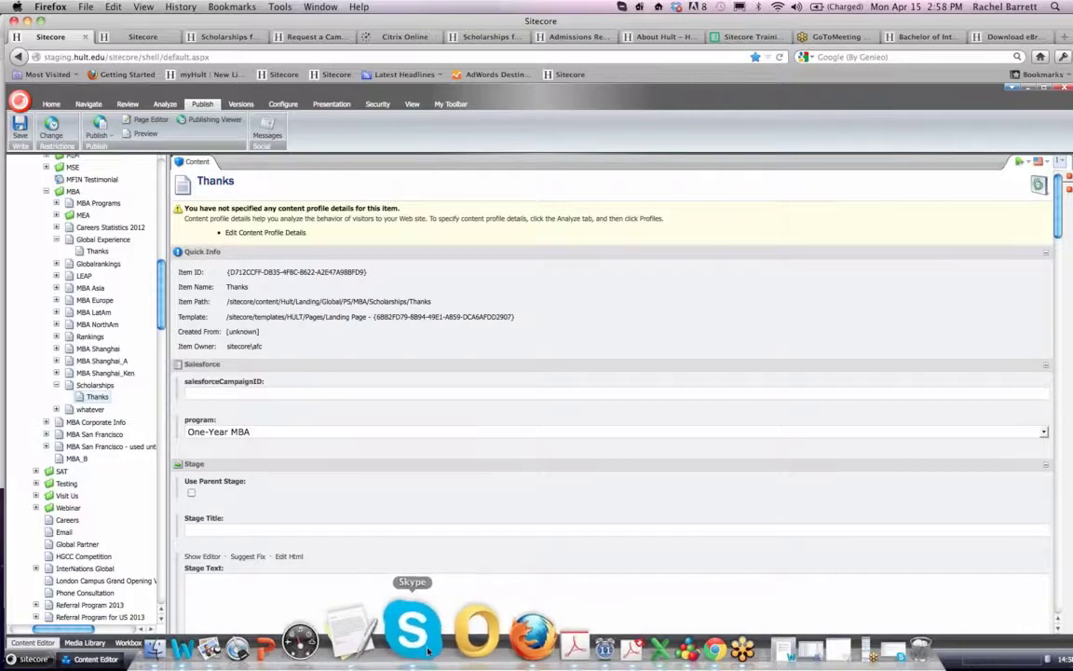
{"action": "left_click", "coordinate": [428, 643]}
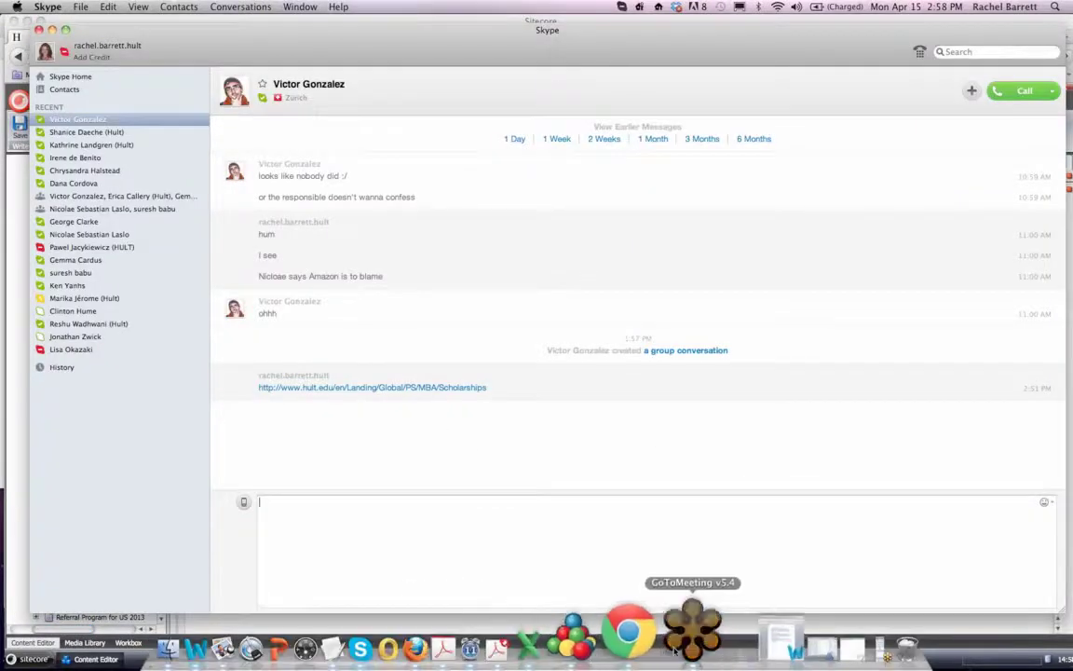
{"action": "left_click", "coordinate": [689, 629]}
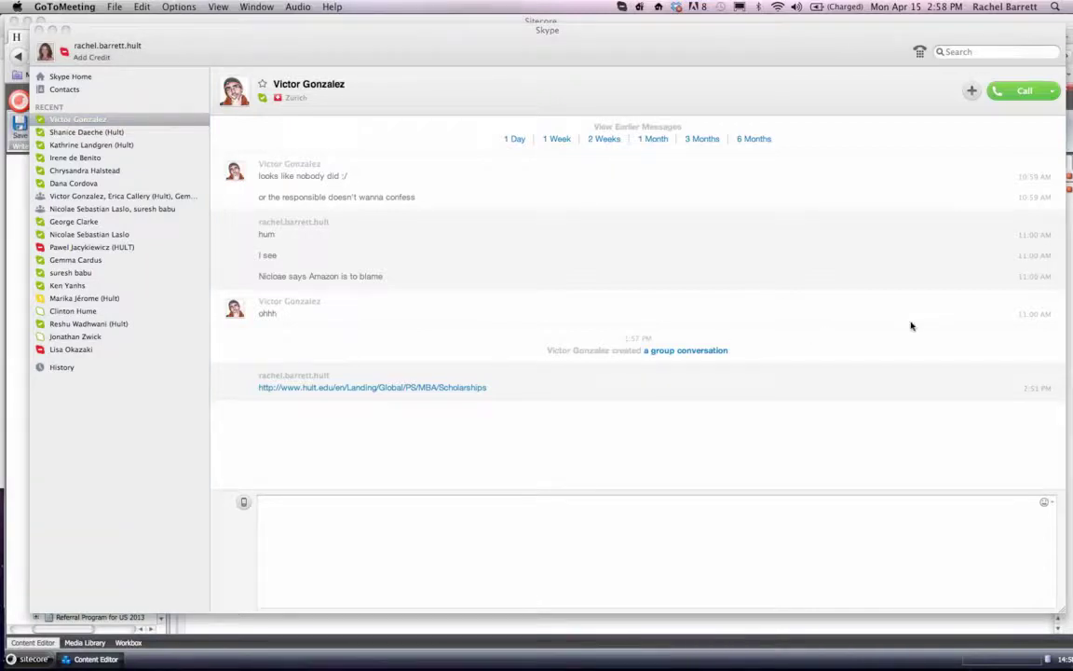
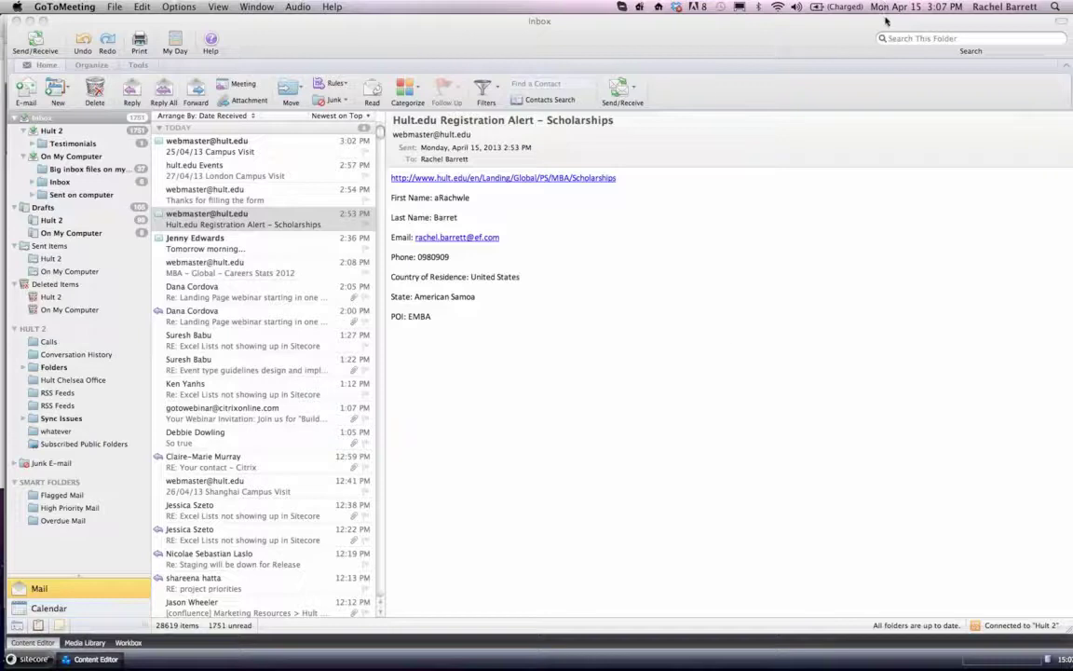
- In Outlook, open the Hult.edu Registration Alert – Scholarships email, follow its landing page link, and return to the inbox
{"action": "left_click", "coordinate": [245, 224]}
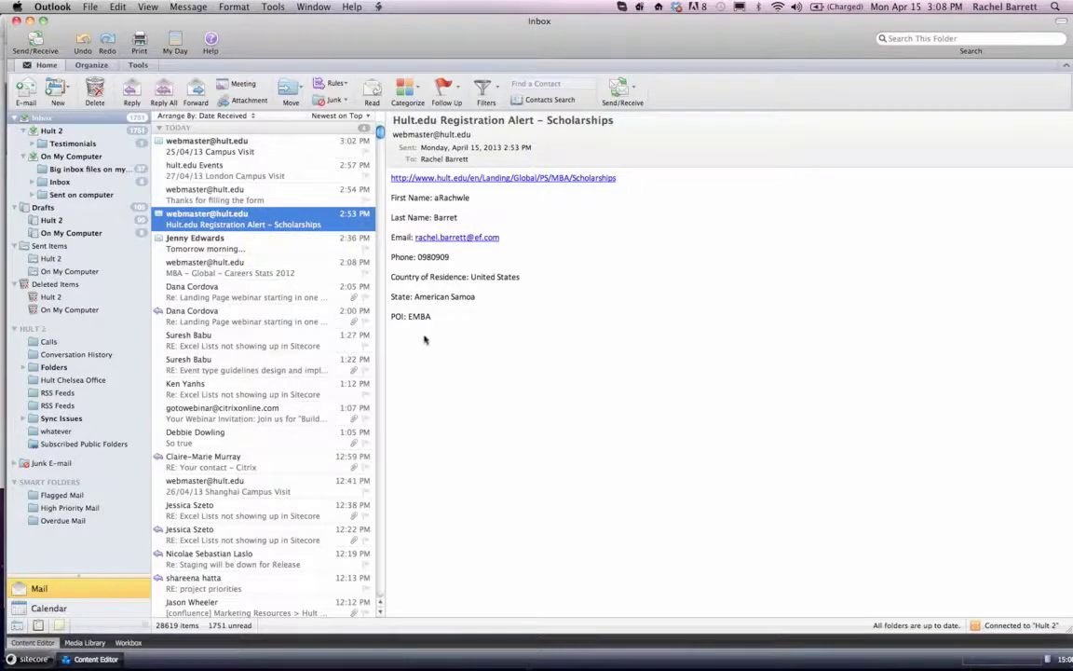
{"action": "left_click", "coordinate": [476, 179]}
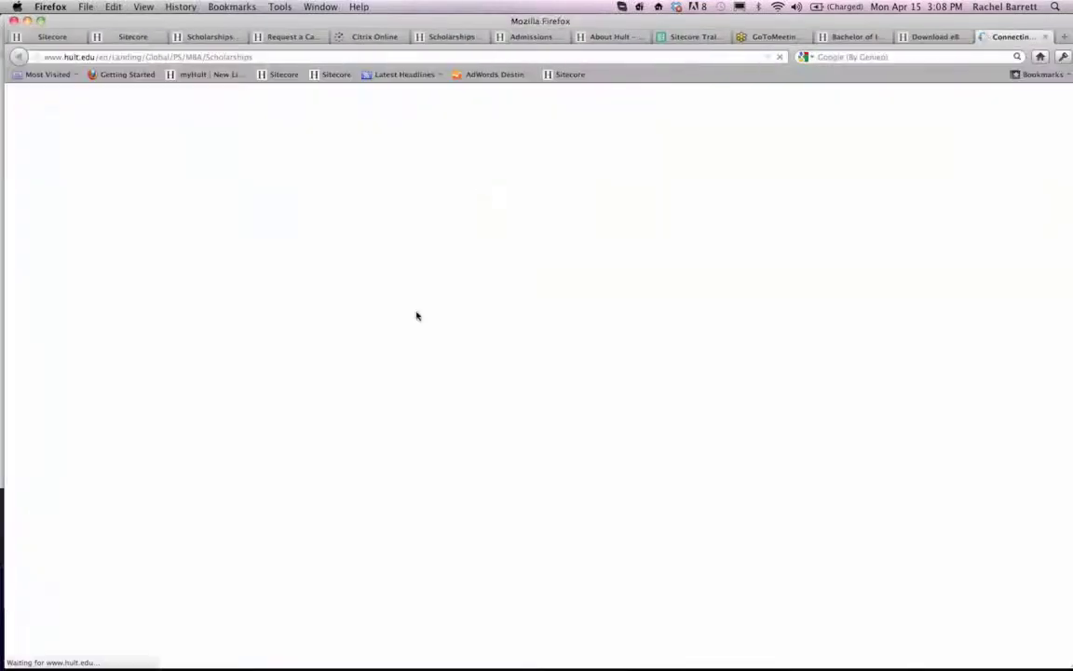
{"action": "left_click", "coordinate": [446, 633]}
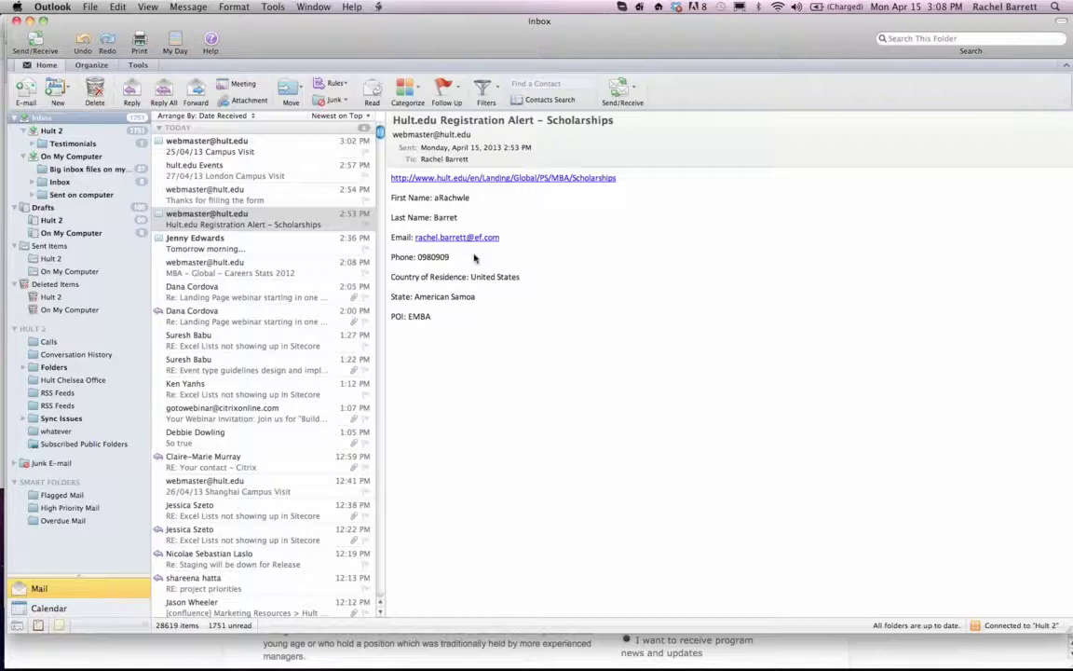
- Read the "Thanks for filling the form" auto-reply and compare it with the Scholarships registration alert email
{"action": "left_click", "coordinate": [250, 199]}
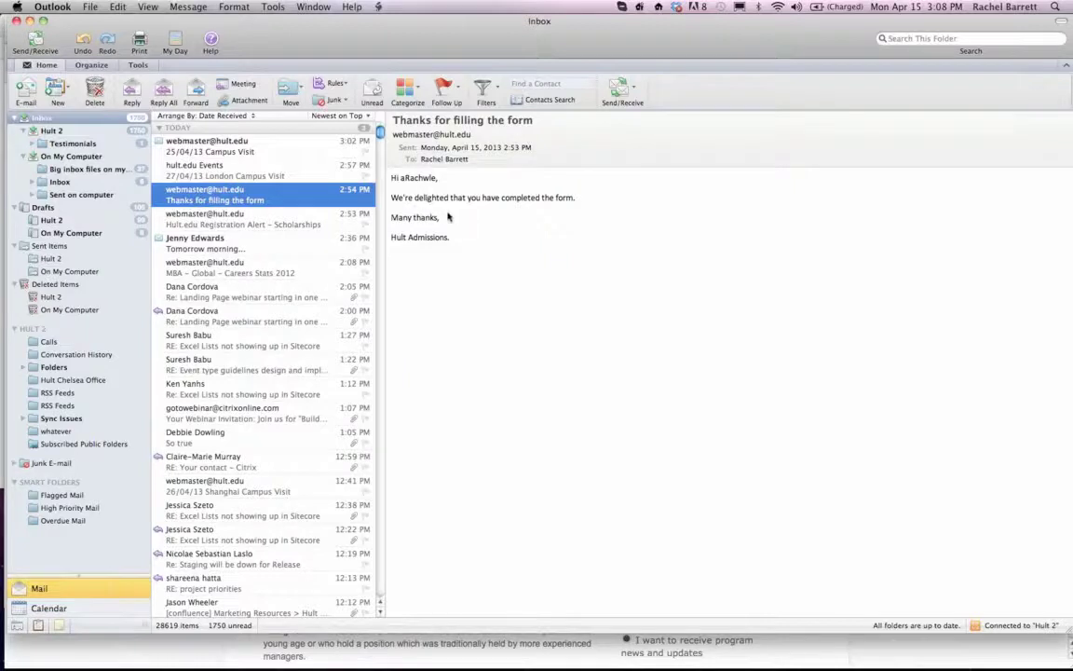
{"action": "left_click_drag", "start_coordinate": [456, 240], "coordinate": [395, 179]}
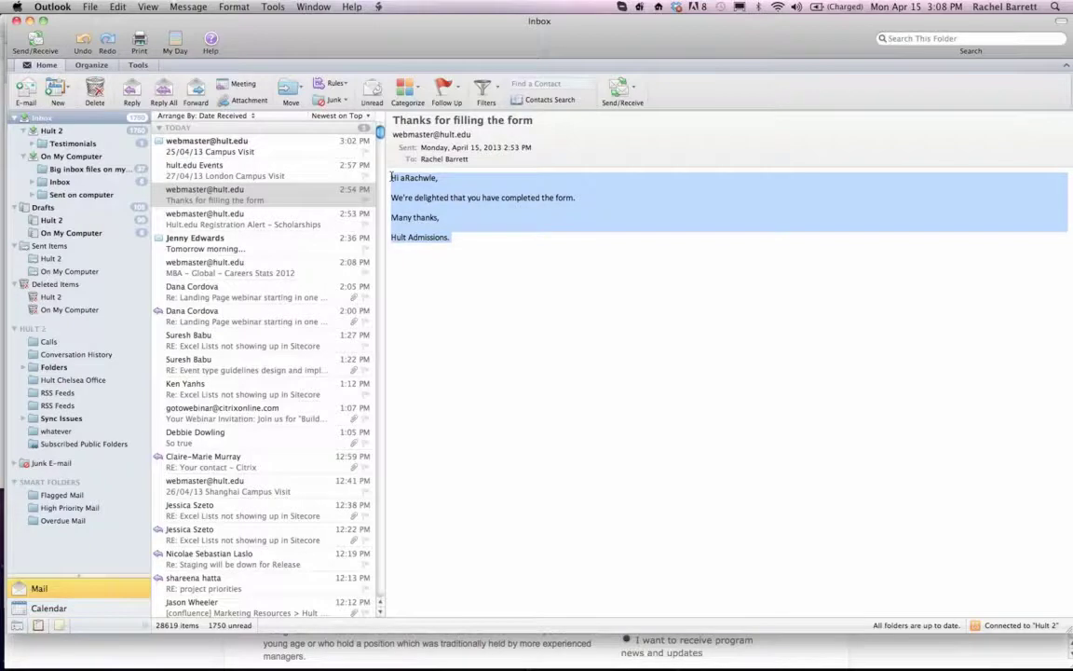
{"action": "left_click", "coordinate": [419, 240]}
{"action": "left_click", "coordinate": [265, 214]}
{"action": "left_click", "coordinate": [240, 188]}
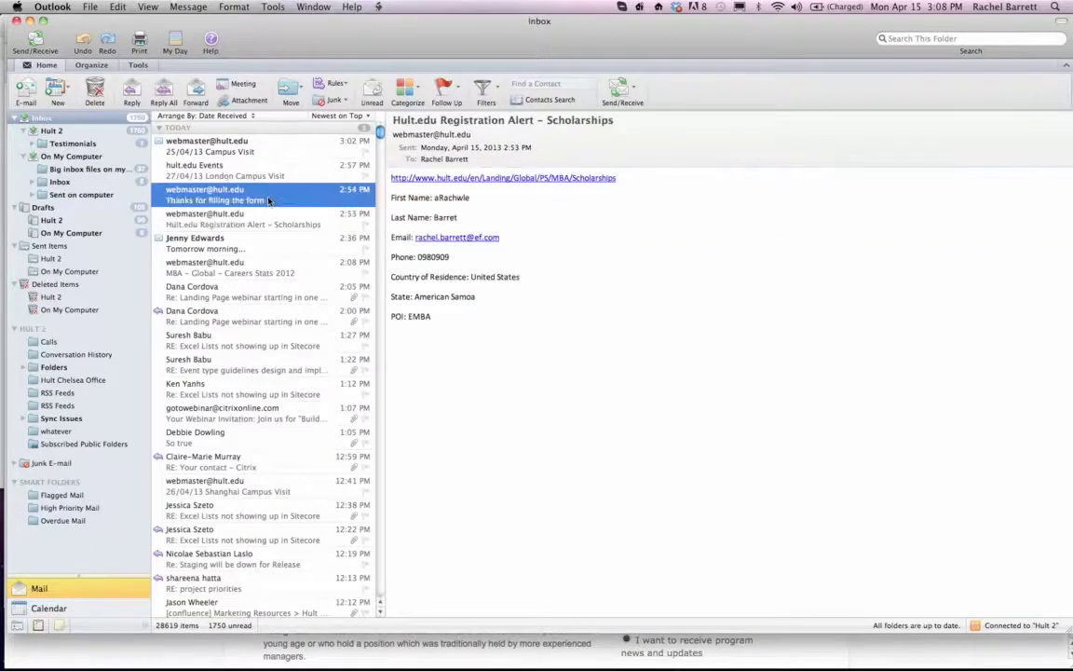
{"action": "left_click", "coordinate": [266, 220]}
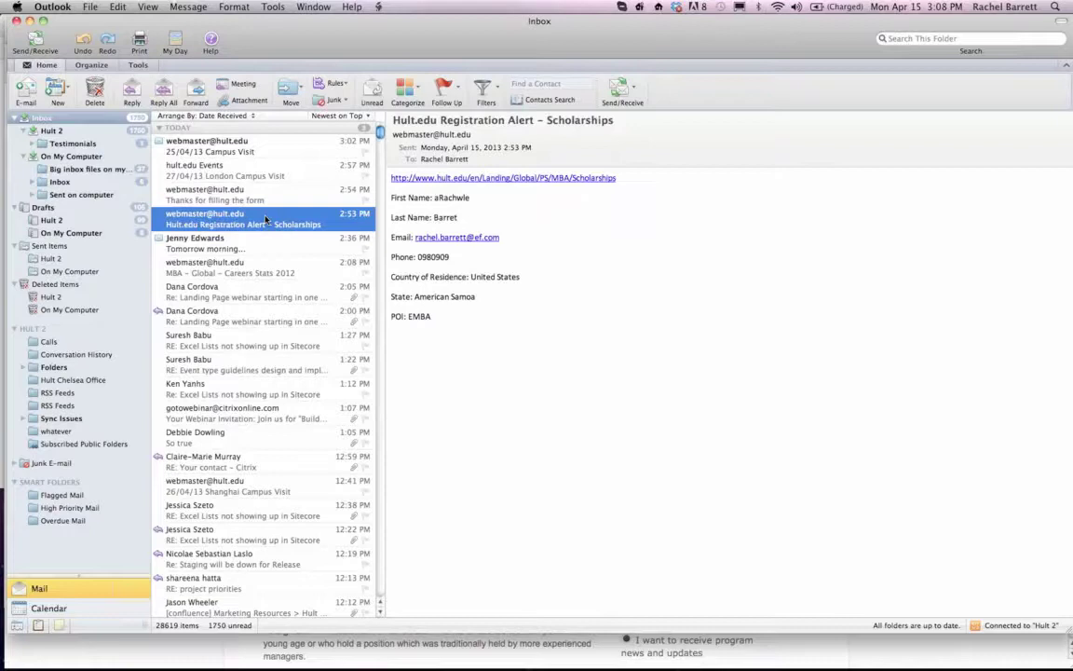
- Switch from Outlook to Firefox and Skype, back to Firefox, and on to GoToMeeting
{"action": "left_click", "coordinate": [479, 642]}
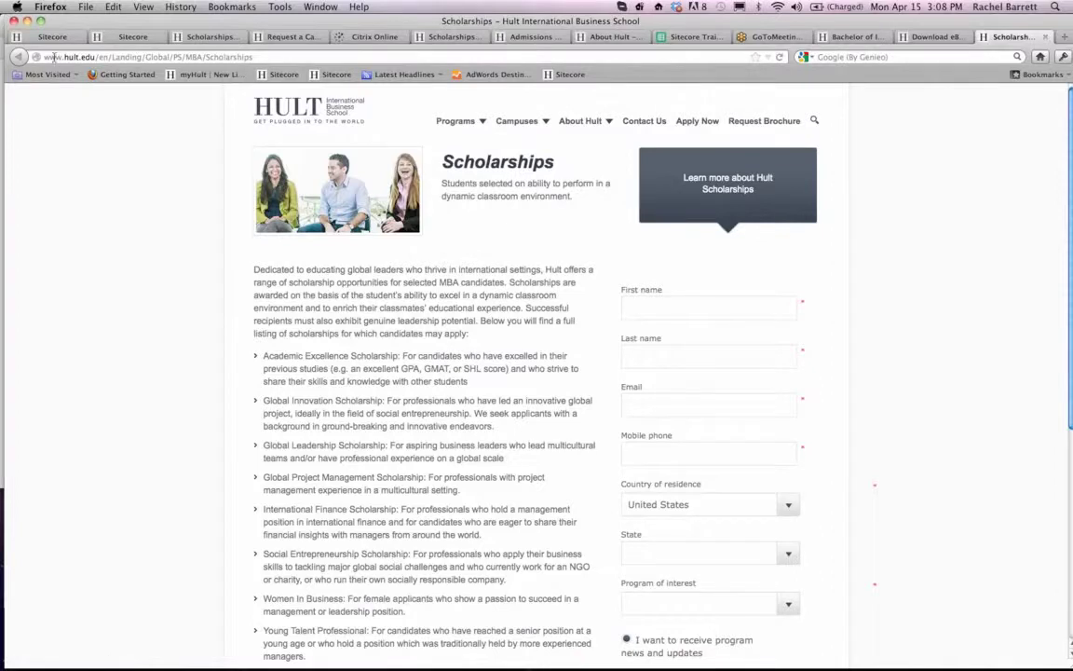
{"action": "left_click", "coordinate": [417, 628]}
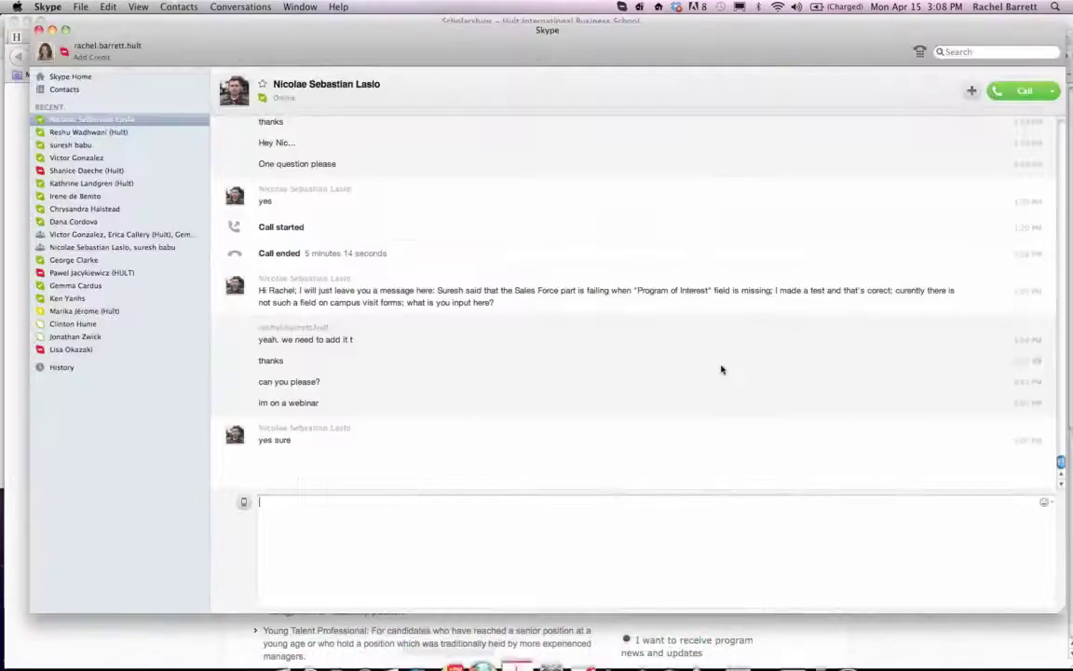
{"action": "left_click", "coordinate": [491, 641]}
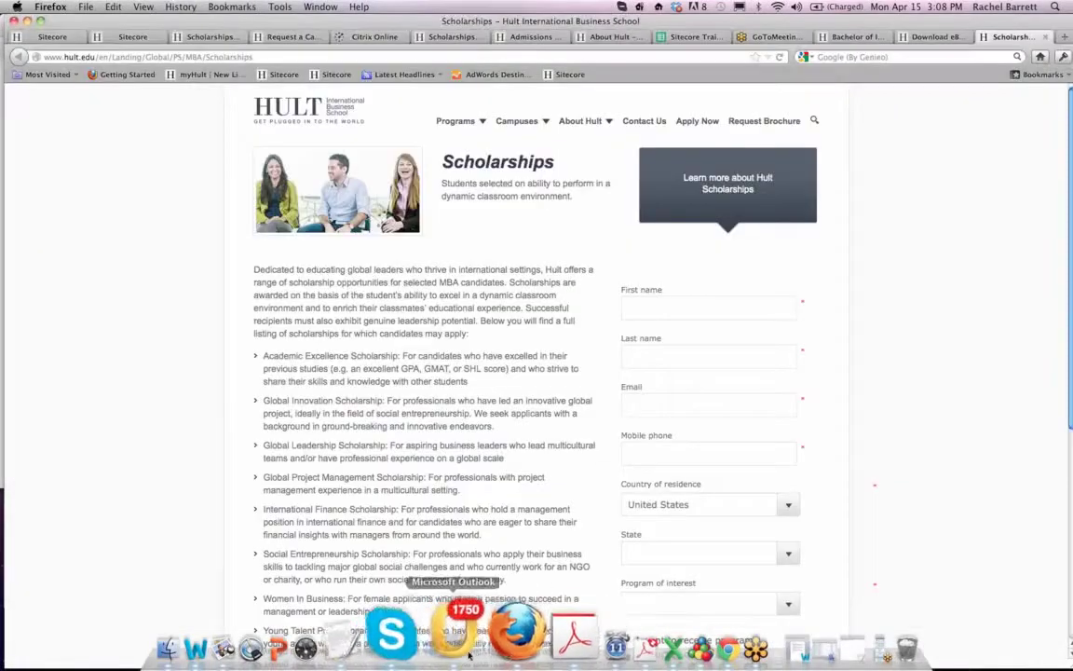
{"action": "left_click", "coordinate": [697, 642]}
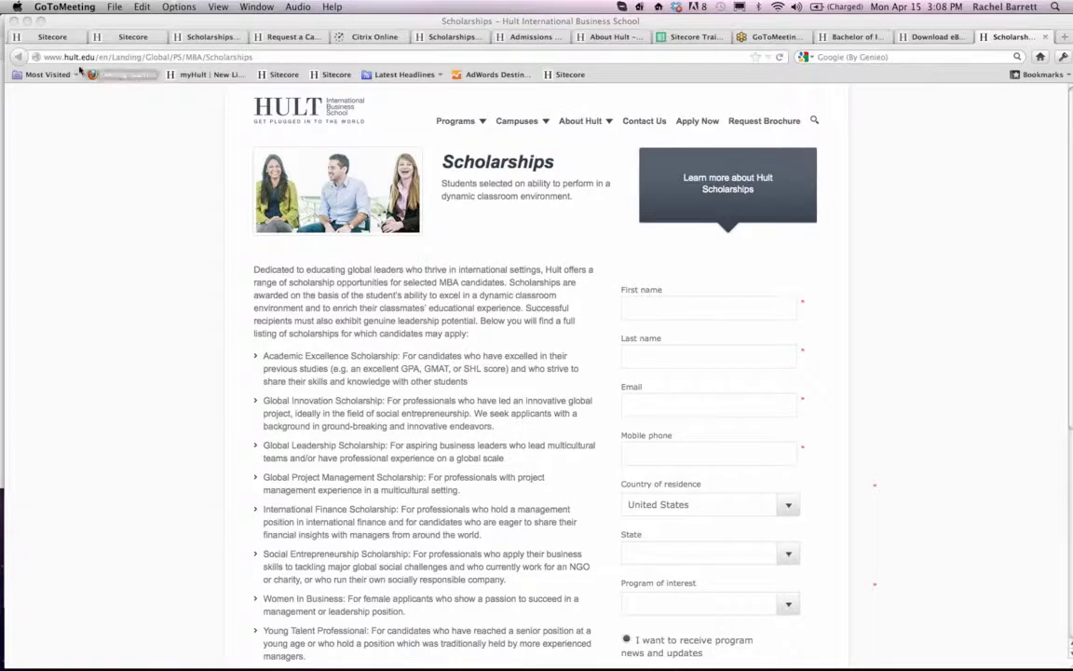
- In Sitecore, collapse the Landing folder in the content tree and expand the Events item
{"action": "left_click", "coordinate": [55, 37]}
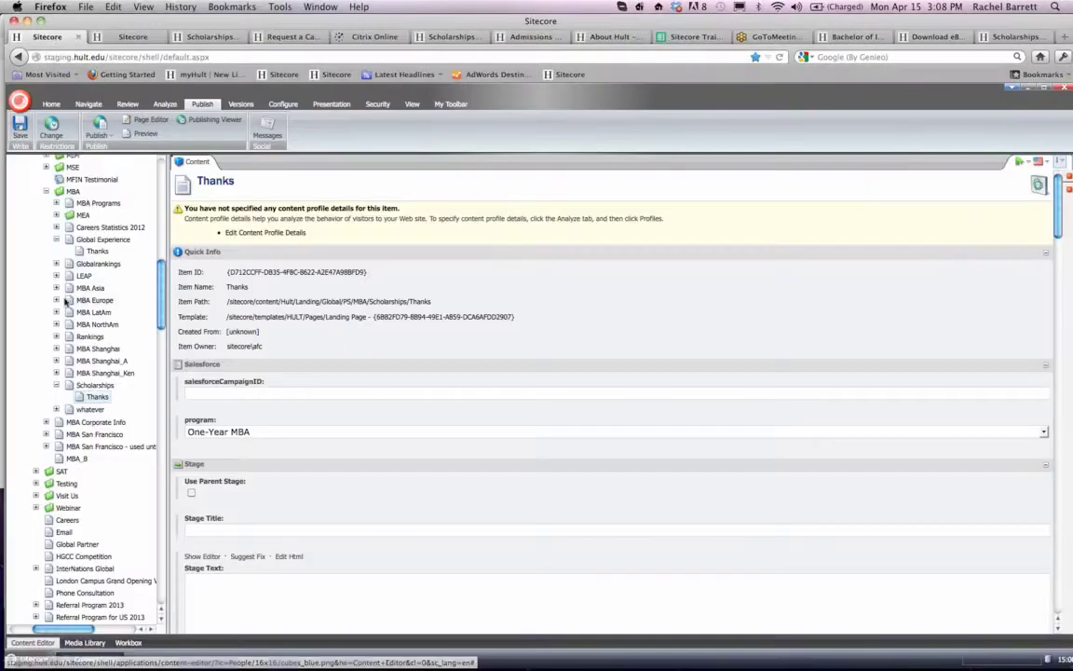
{"action": "scroll", "coordinate": [65, 303], "scroll_direction": "up", "scroll_amount": 15}
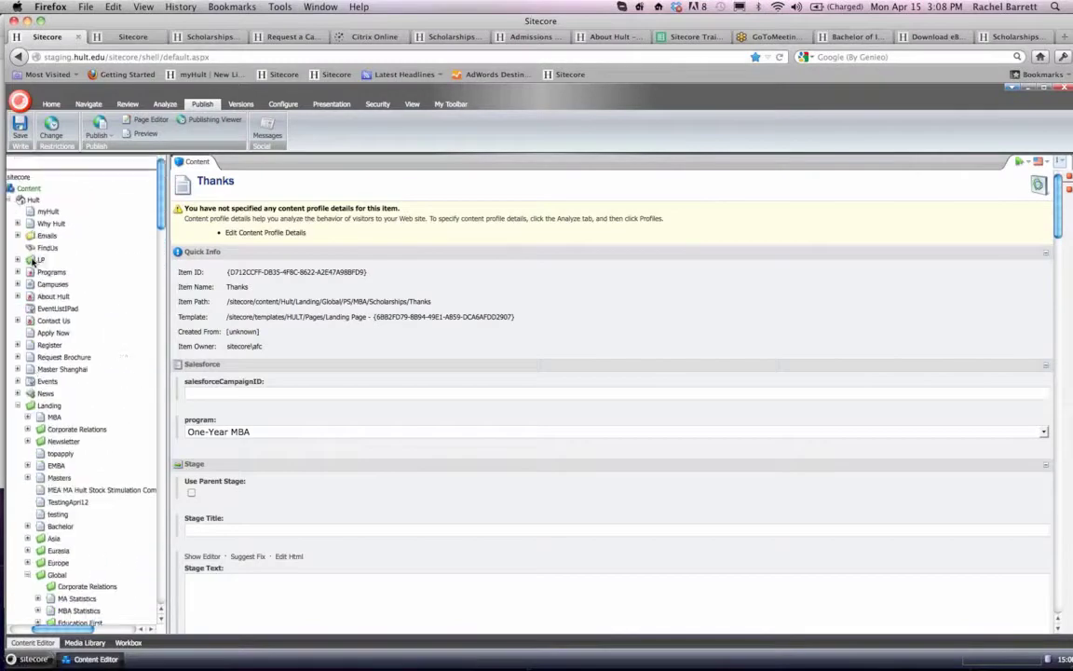
{"action": "left_click", "coordinate": [54, 402]}
{"action": "scroll", "coordinate": [49, 318], "scroll_direction": "down", "scroll_amount": 2}
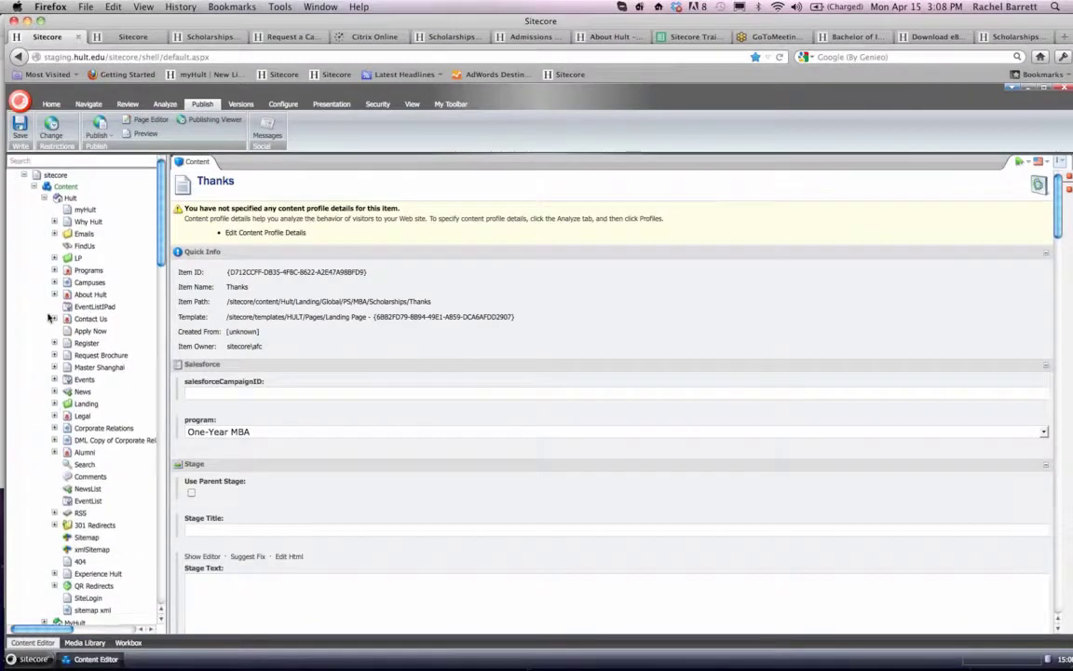
{"action": "left_click", "coordinate": [55, 336]}
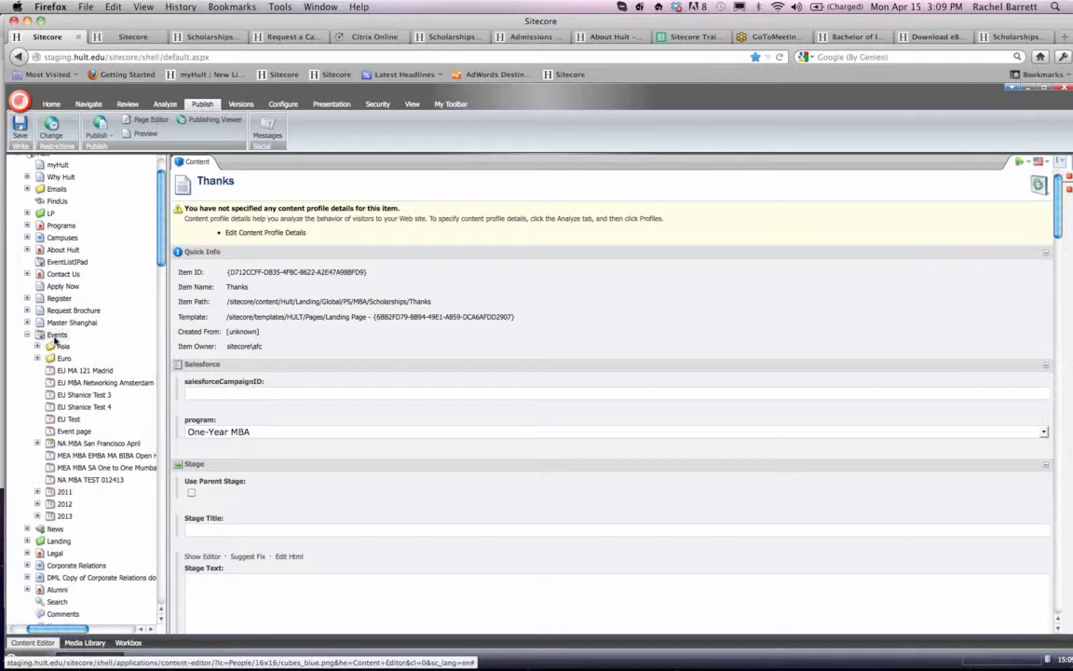
- On the live Hult site, open the Boston campus's Request a Campus Visit page and examine its Campus Tour dates and form fields
{"action": "left_click", "coordinate": [225, 36]}
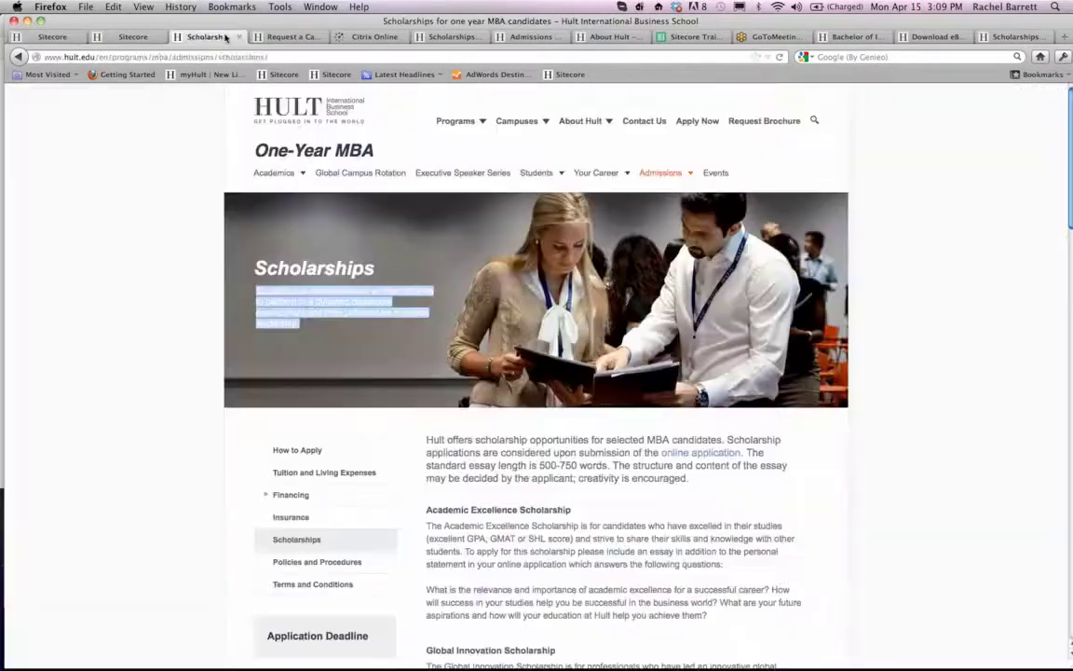
{"action": "mouse_move", "coordinate": [519, 125]}
{"action": "left_click", "coordinate": [514, 146]}
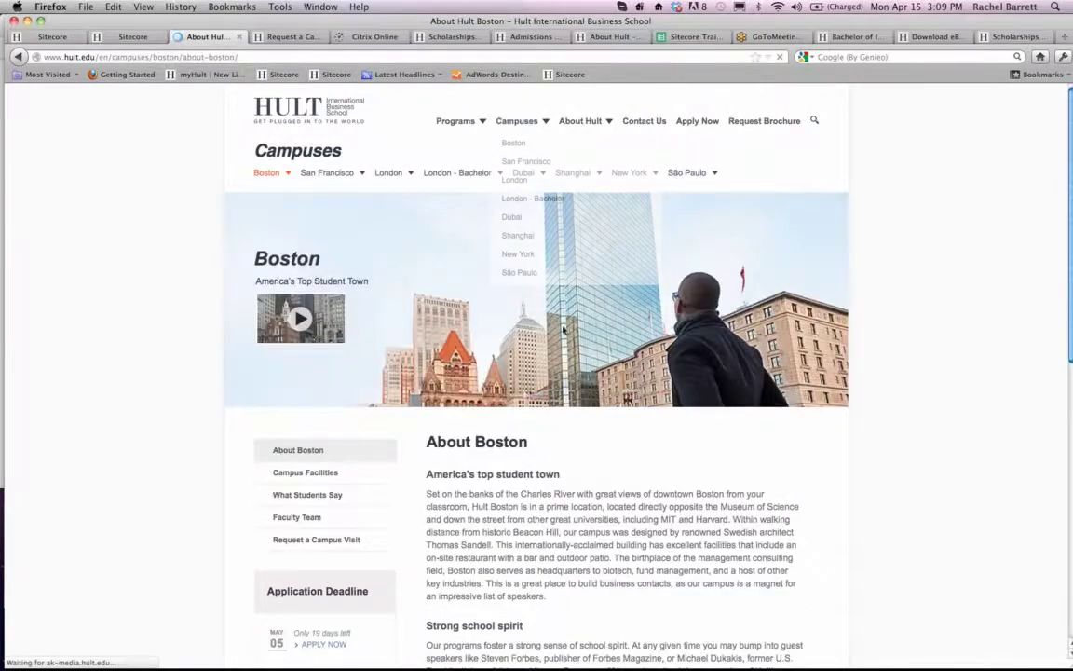
{"action": "scroll", "coordinate": [328, 465], "scroll_direction": "down", "scroll_amount": 2}
{"action": "left_click", "coordinate": [327, 466]}
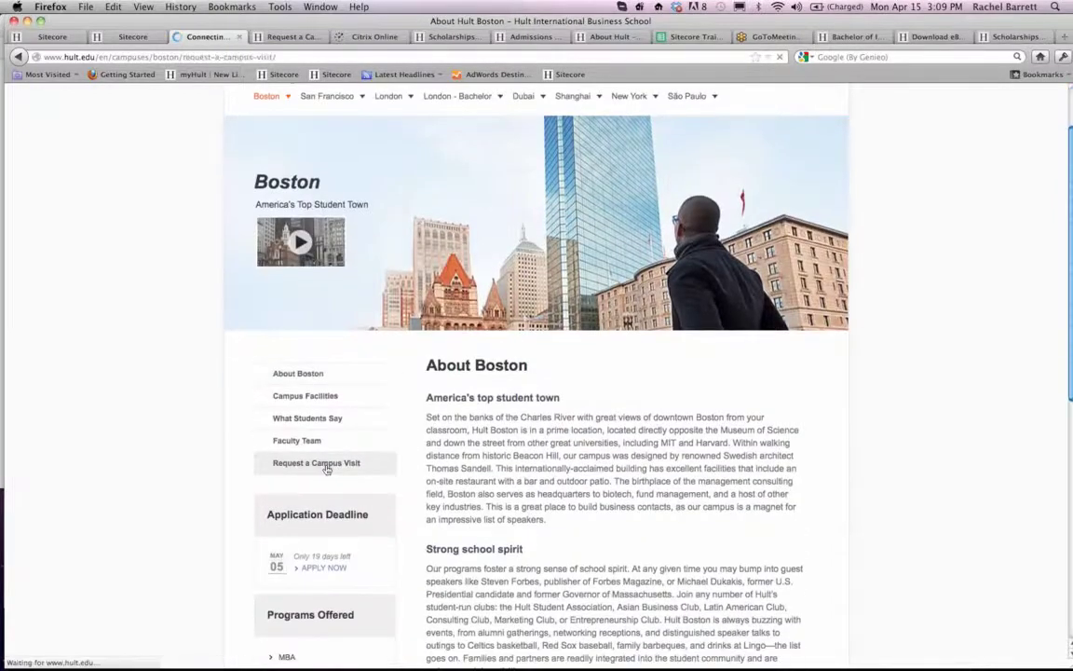
{"action": "scroll", "coordinate": [654, 301], "scroll_direction": "down", "scroll_amount": 5}
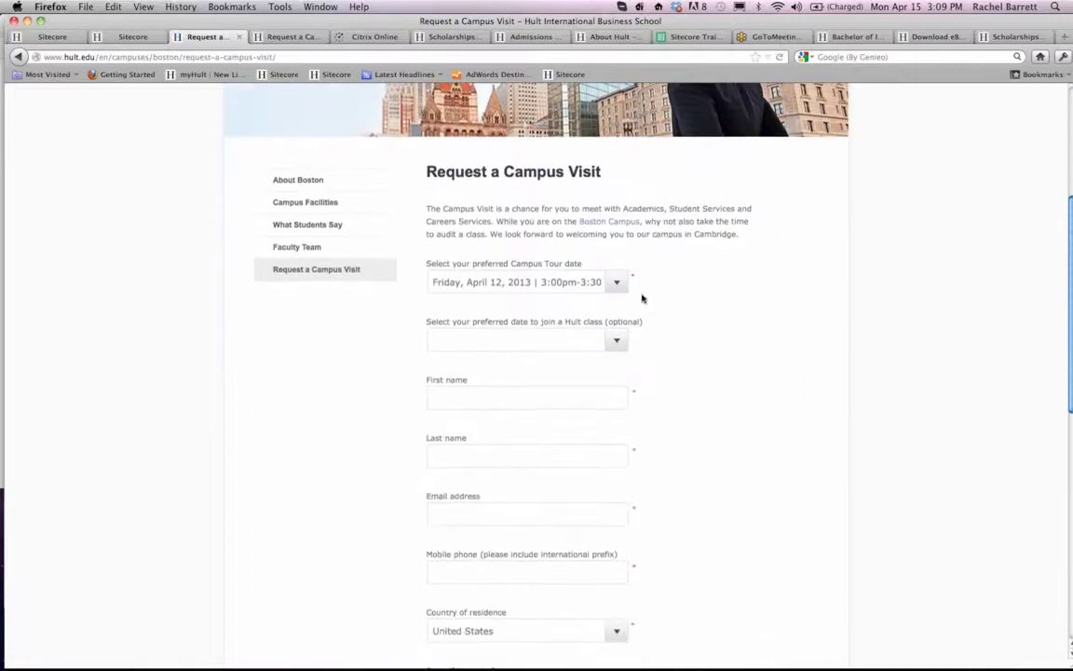
{"action": "left_click", "coordinate": [621, 281]}
{"action": "scroll", "coordinate": [560, 352], "scroll_direction": "down", "scroll_amount": 10}
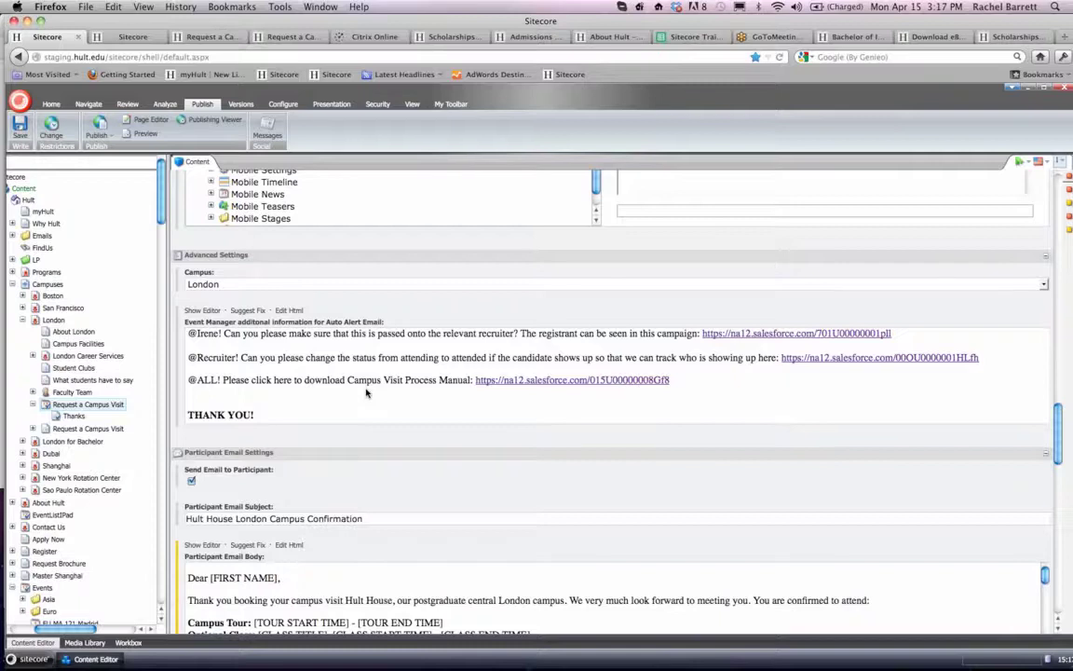
{"action": "left_click", "coordinate": [200, 312]}
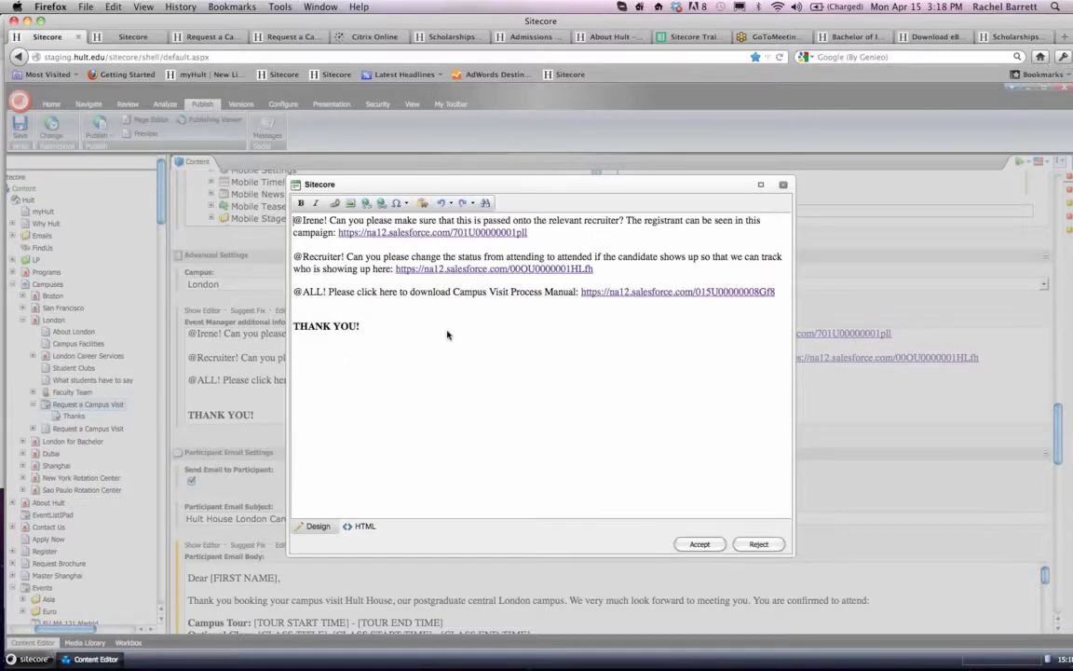
{"action": "left_click", "coordinate": [787, 294]}
{"action": "key", "text": "Return"}
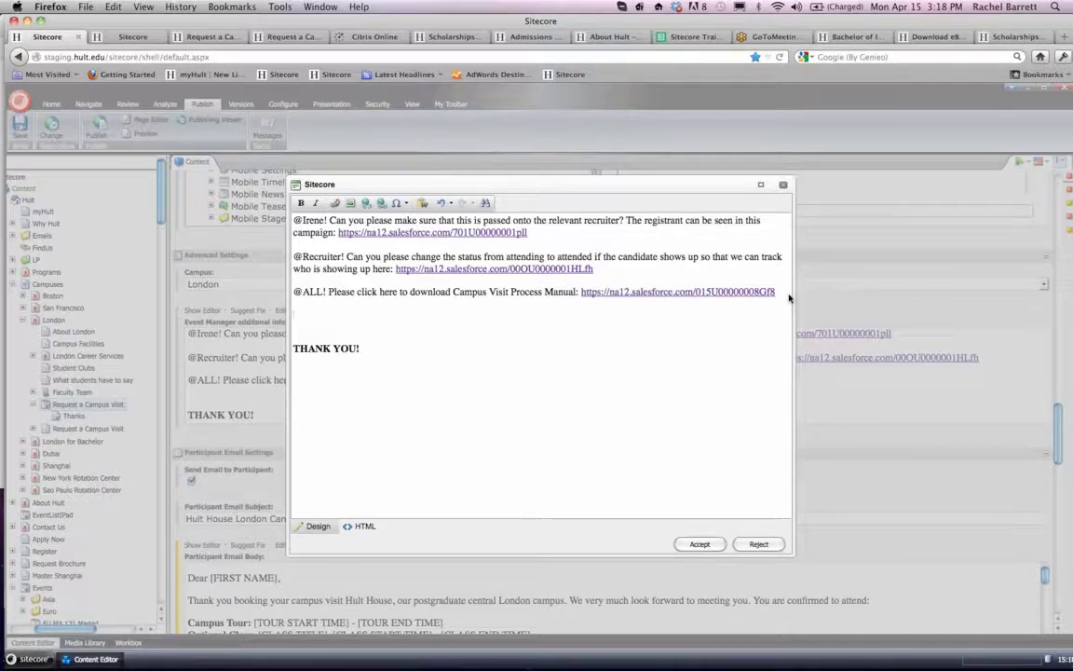
{"action": "type", "text": "Noelia"}
{"action": "key", "text": "BackSpace"}
{"action": "key", "text": "BackSpace"}
{"action": "key", "text": "BackSpace"}
{"action": "key", "text": "BackSpace"}
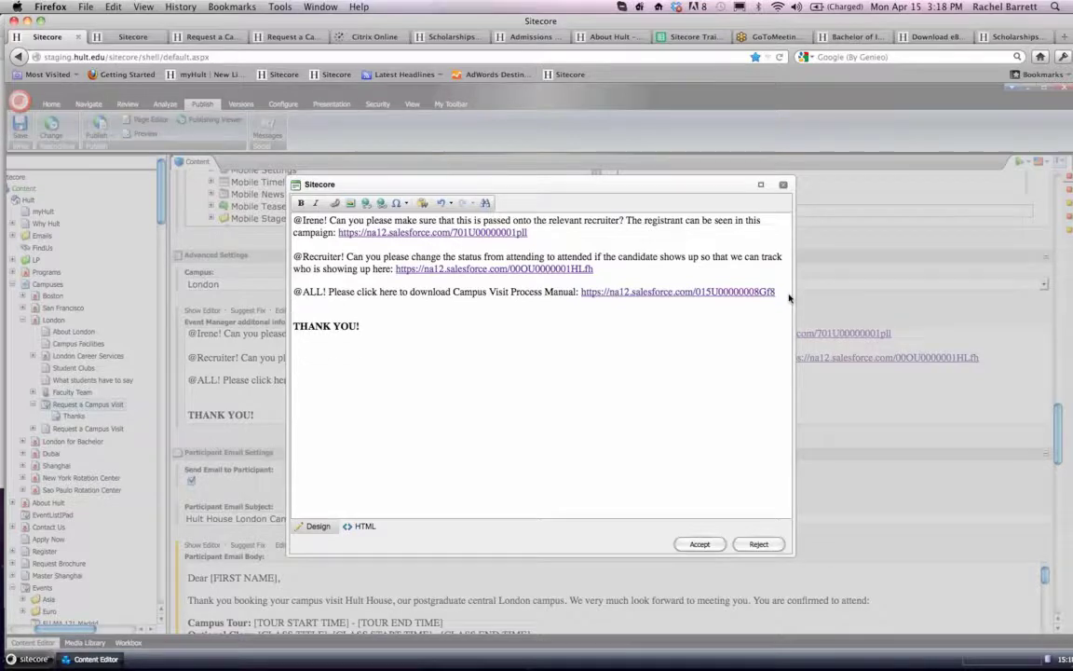
{"action": "left_click", "coordinate": [693, 546]}
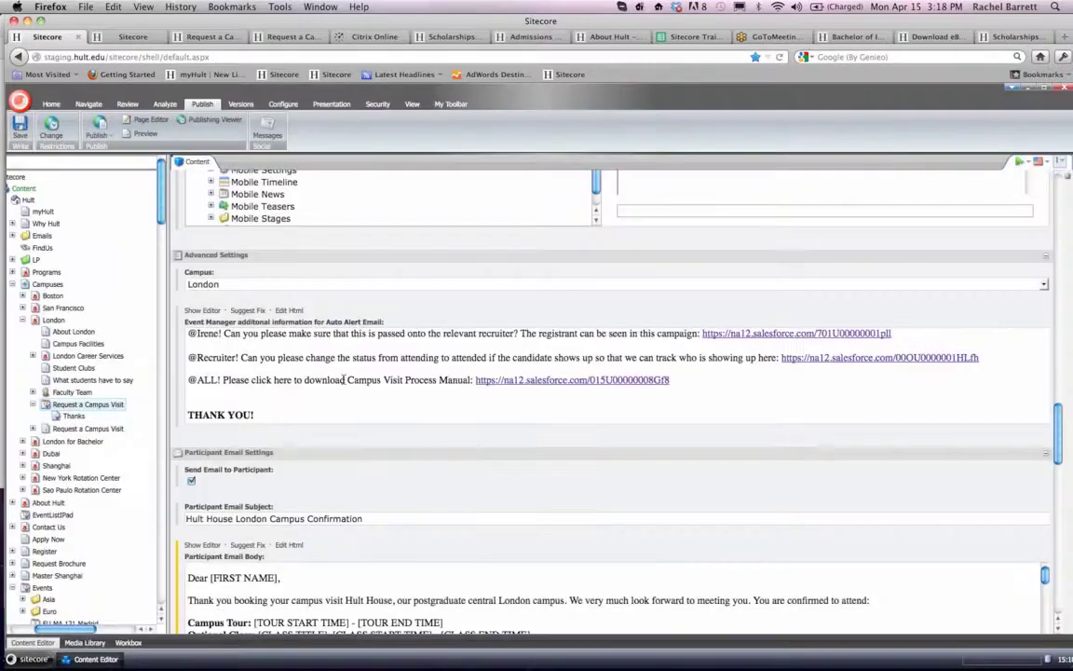
- Examine the London Request a Campus Visit item's Participant Email Settings, including the email subject and body
{"action": "scroll", "coordinate": [339, 370], "scroll_direction": "down", "scroll_amount": 3}
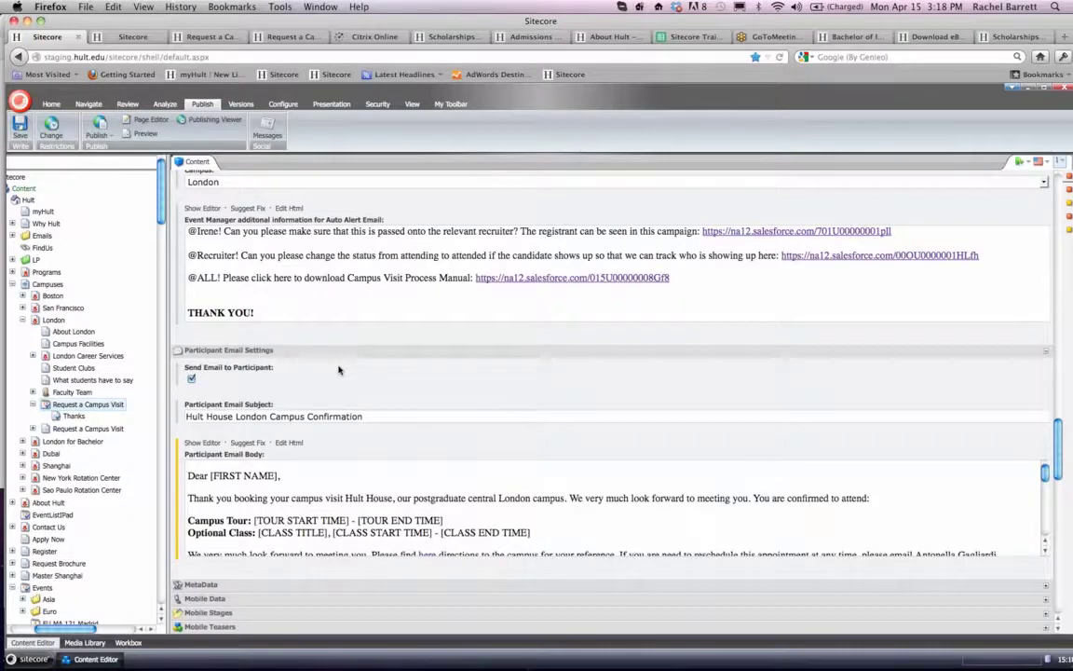
{"action": "scroll", "coordinate": [339, 370], "scroll_direction": "down", "scroll_amount": 5}
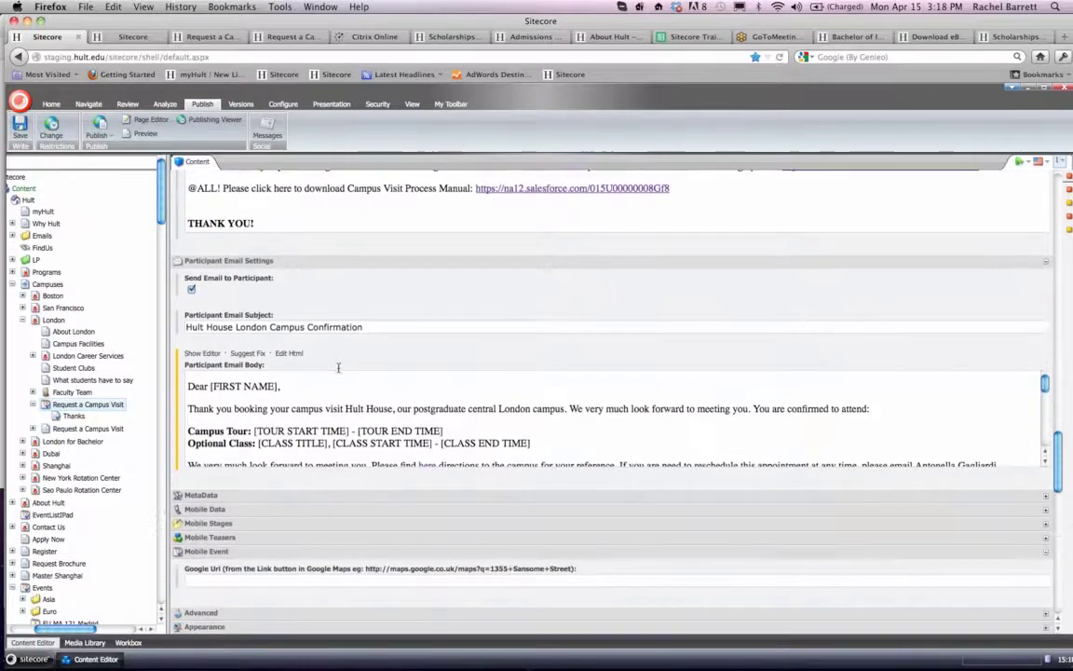
{"action": "scroll", "coordinate": [299, 343], "scroll_direction": "down", "scroll_amount": 1}
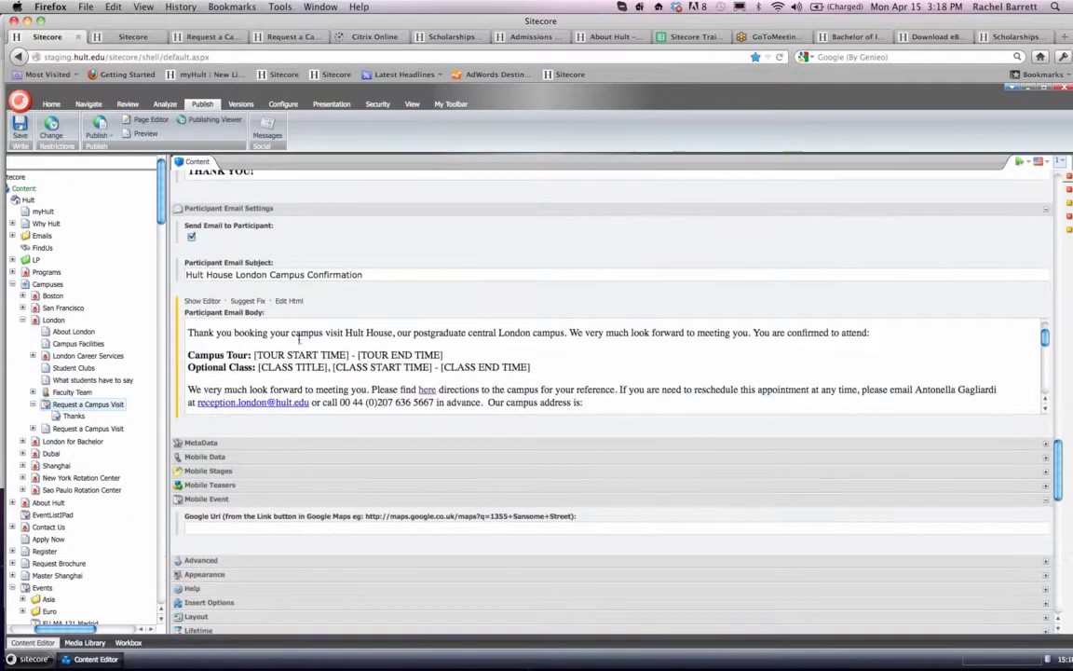
{"action": "scroll", "coordinate": [299, 350], "scroll_direction": "down", "scroll_amount": 2}
{"action": "scroll", "coordinate": [299, 352], "scroll_direction": "up", "scroll_amount": 3}
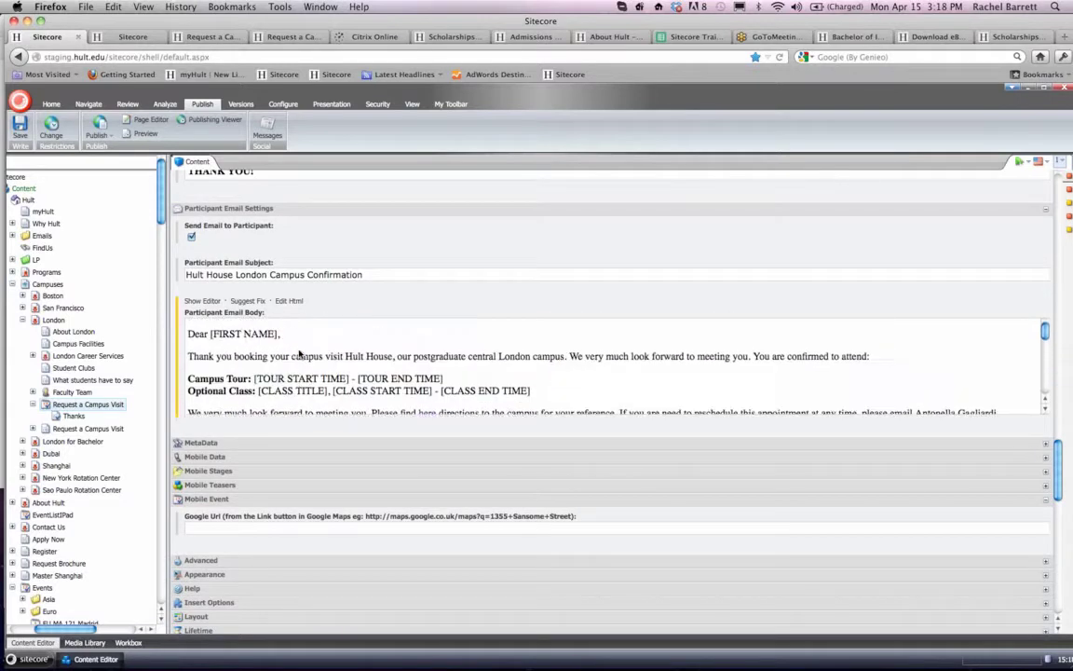
{"action": "scroll", "coordinate": [145, 327], "scroll_direction": "left", "scroll_amount": 3}
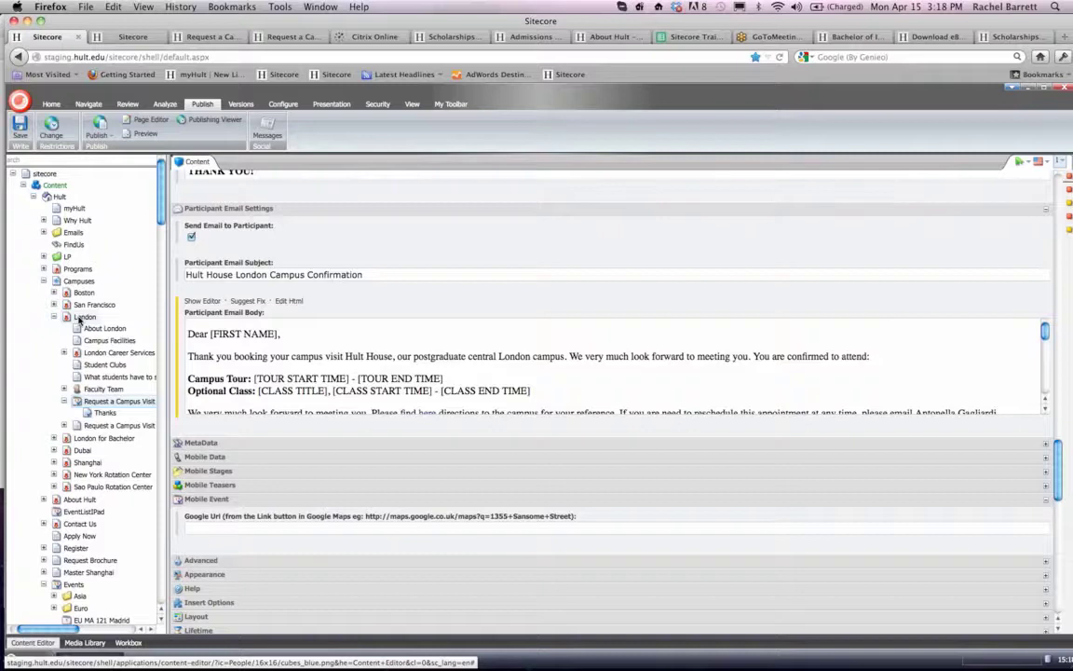
{"action": "scroll", "coordinate": [329, 337], "scroll_direction": "down", "scroll_amount": 10}
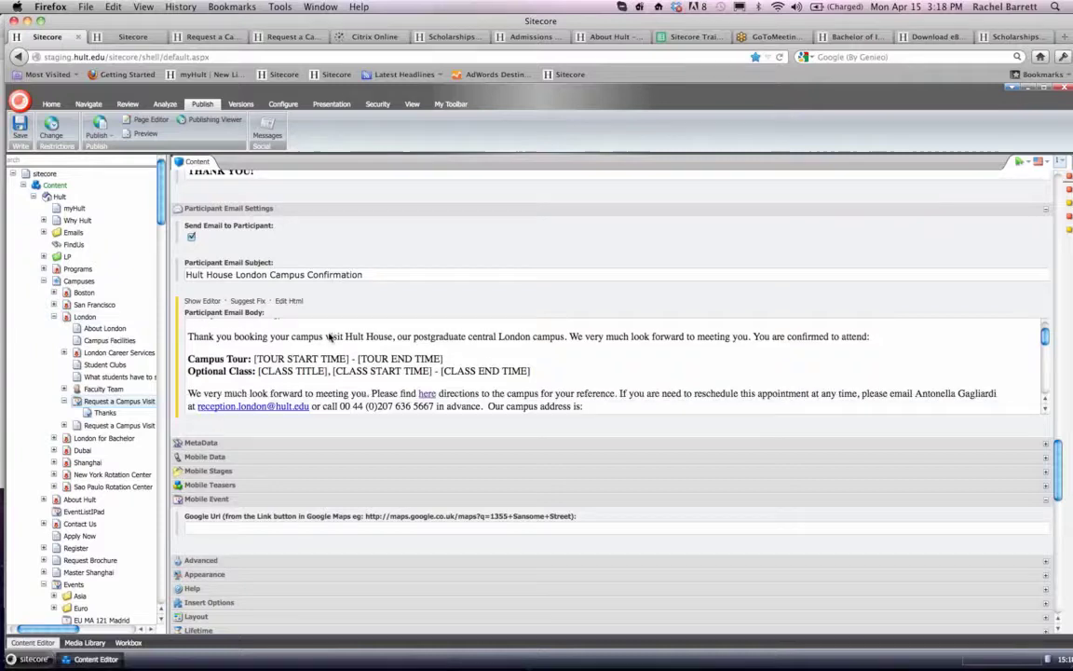
{"action": "scroll", "coordinate": [329, 337], "scroll_direction": "up", "scroll_amount": 10}
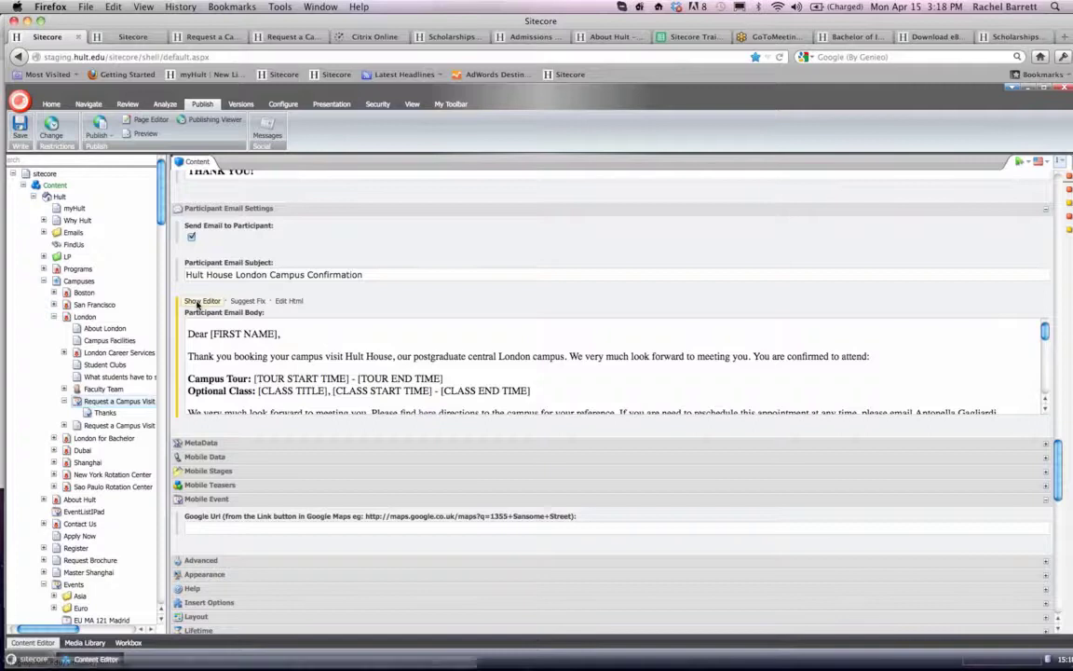
- In the Participant Email Body, insert "to" before "Hult House" and delete the repeated sentence "We very much look forward to meeting you."
{"action": "left_click", "coordinate": [201, 301]}
{"action": "scroll", "coordinate": [468, 370], "scroll_direction": "down", "scroll_amount": 2}
{"action": "scroll", "coordinate": [468, 370], "scroll_direction": "up", "scroll_amount": 2}
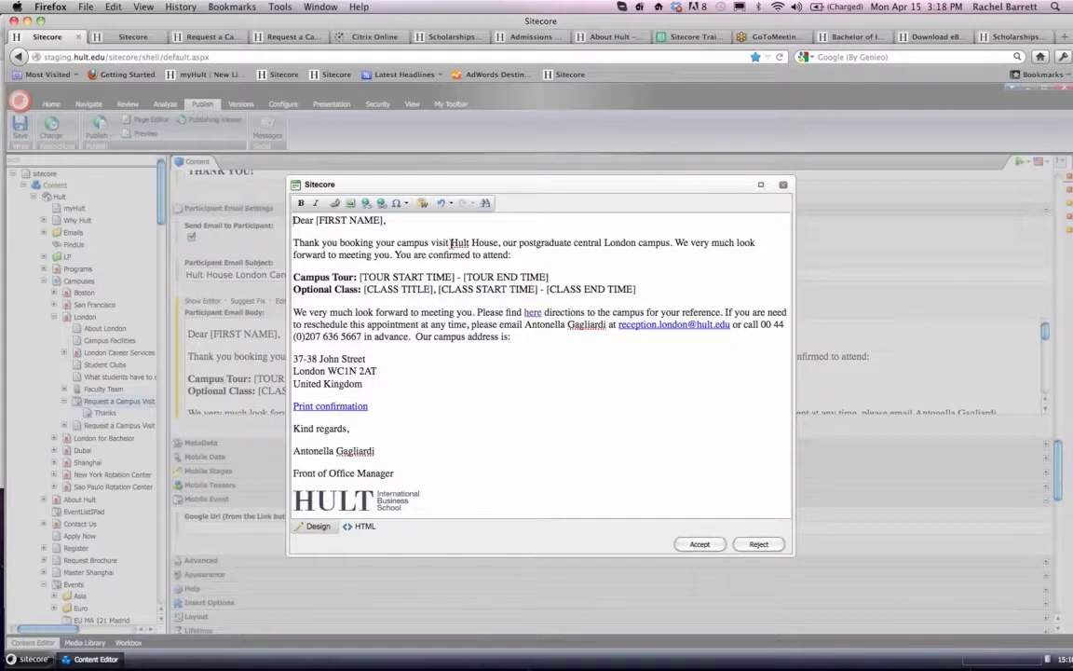
{"action": "left_click", "coordinate": [452, 242]}
{"action": "type", "text": "to"}
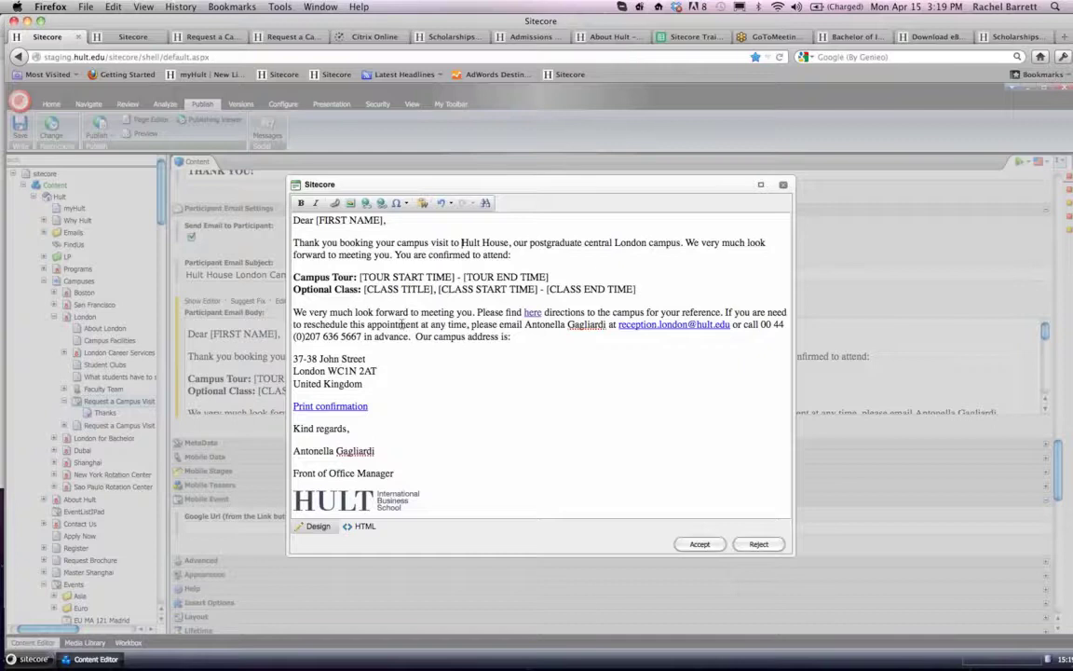
{"action": "left_click_drag", "start_coordinate": [476, 313], "coordinate": [264, 314]}
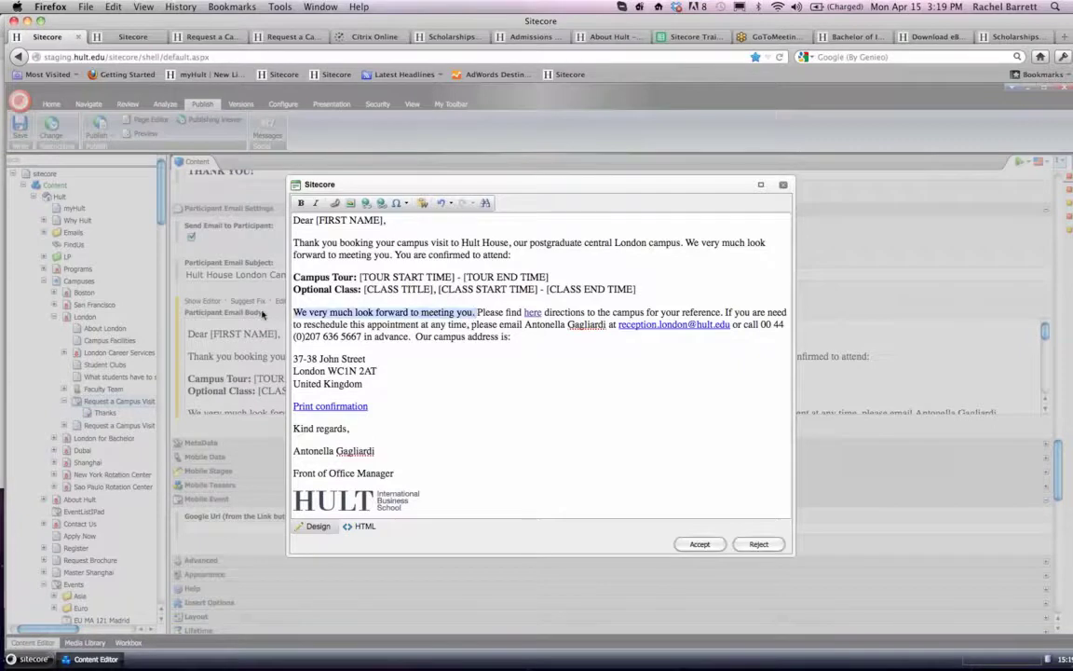
{"action": "key", "text": "BackSpace"}
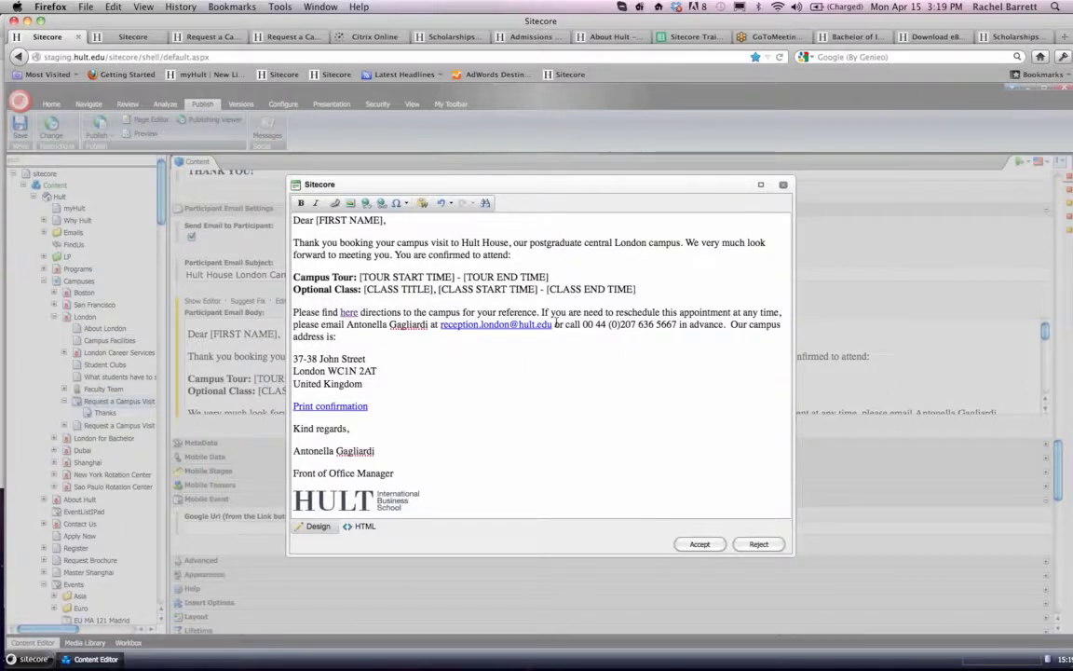
- Remove "are" from "If you are need to reschedule" and the extra space before "Our campus", accept the email body and save the item
{"action": "double_click", "coordinate": [575, 314]}
{"action": "key", "text": "BackSpace"}
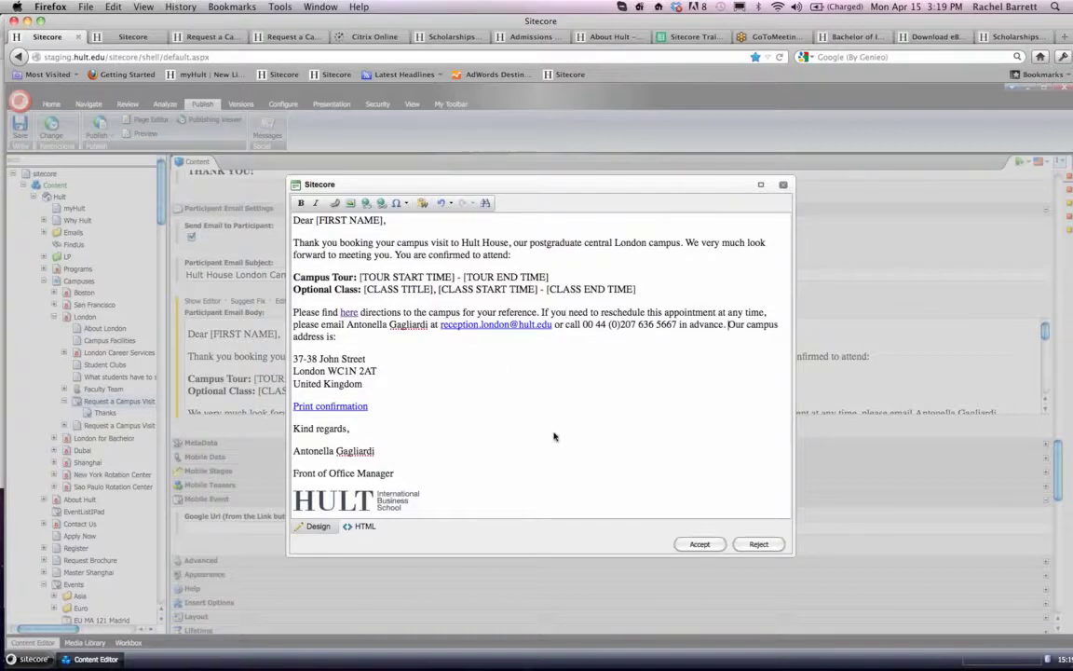
{"action": "scroll", "coordinate": [554, 436], "scroll_direction": "down", "scroll_amount": 1}
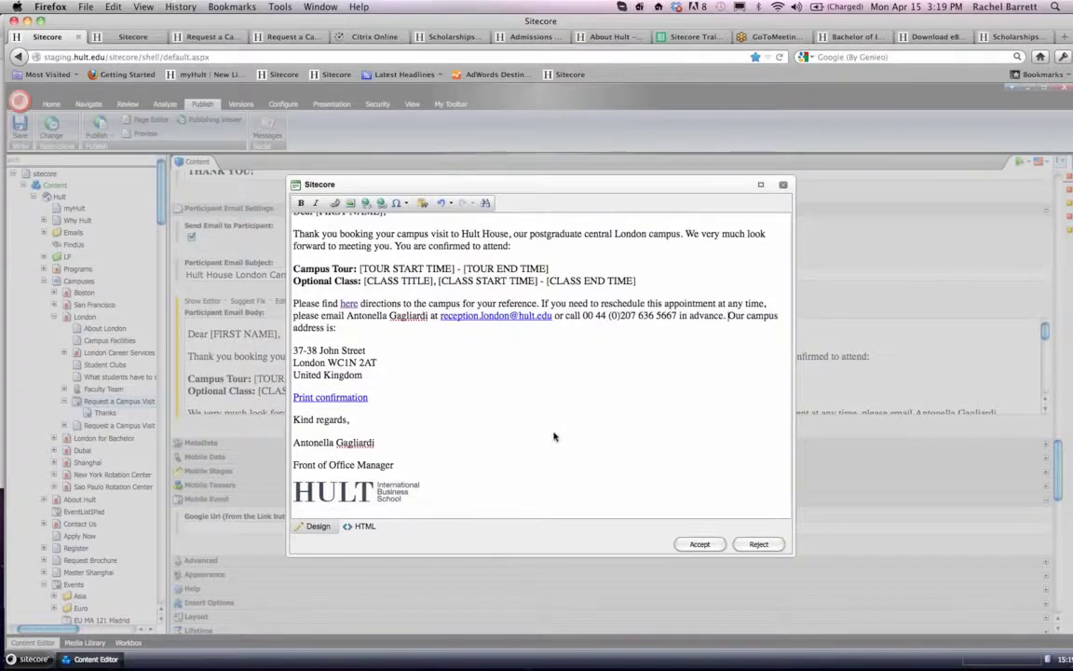
{"action": "left_click", "coordinate": [701, 546]}
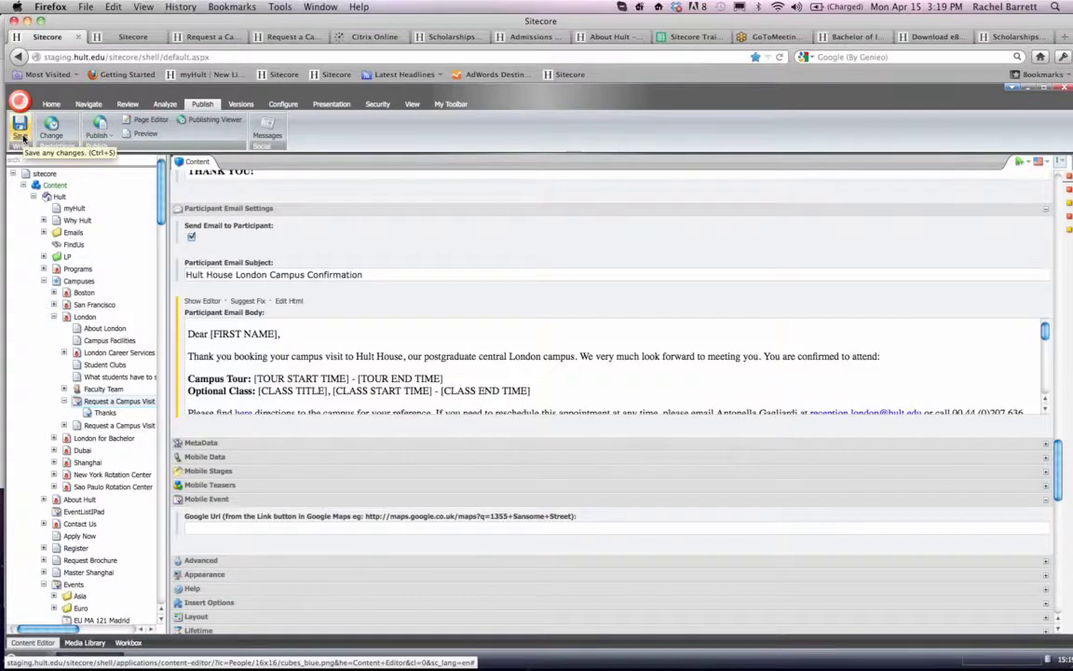
{"action": "left_click", "coordinate": [21, 131]}
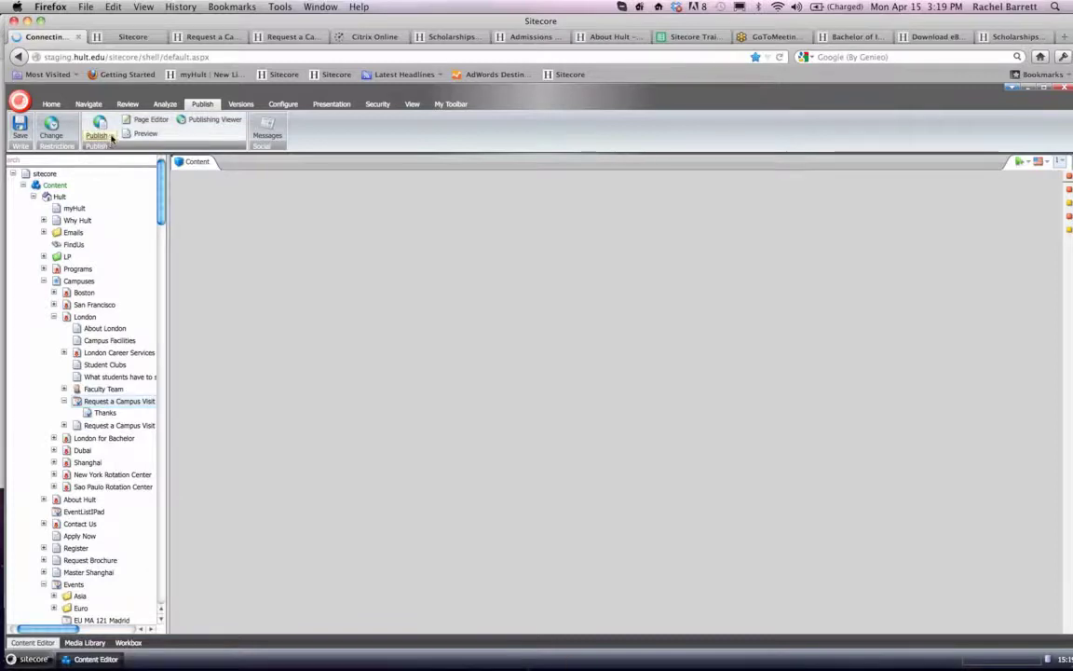
- Publish the London Request a Campus Visit item with its subitems in English to Staging, Live and Prelive
{"action": "left_click", "coordinate": [111, 137]}
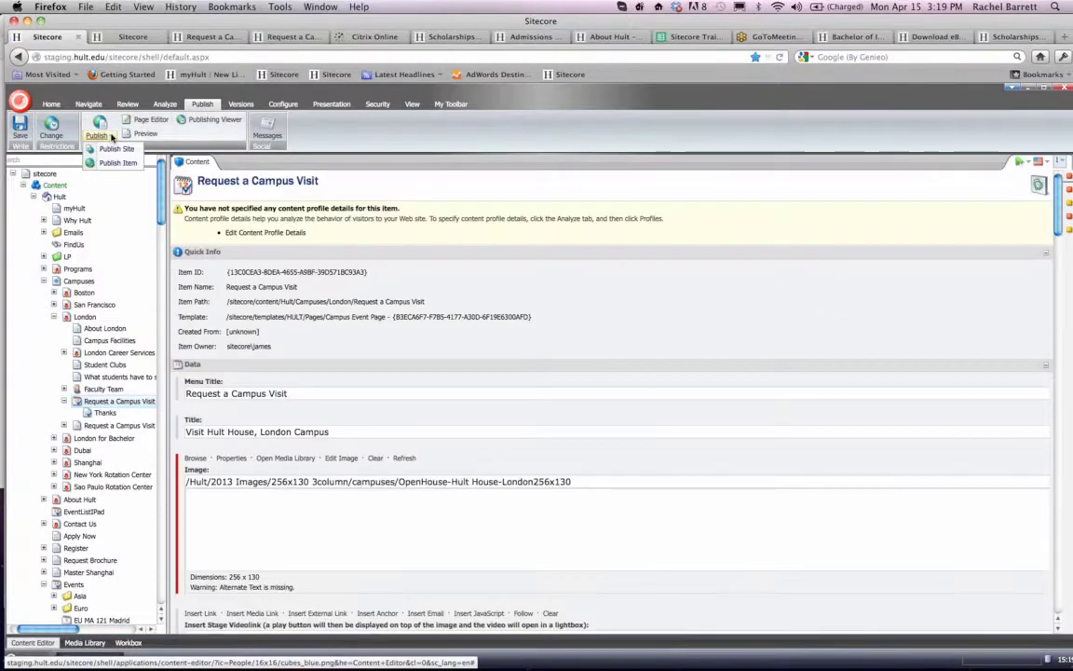
{"action": "left_click", "coordinate": [116, 164]}
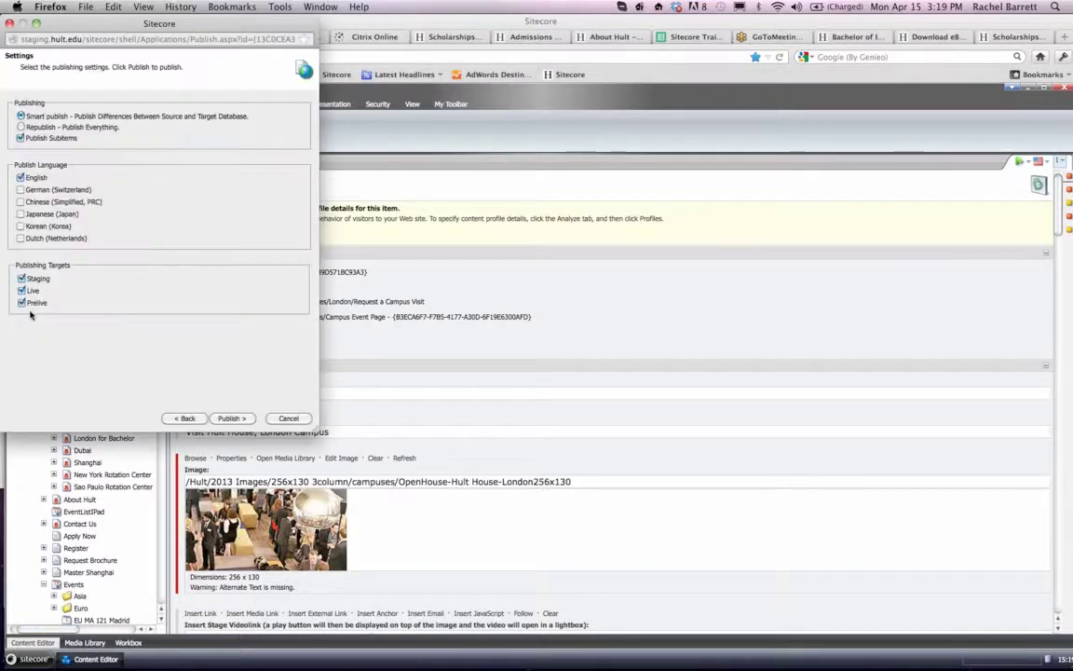
{"action": "left_click", "coordinate": [229, 418]}
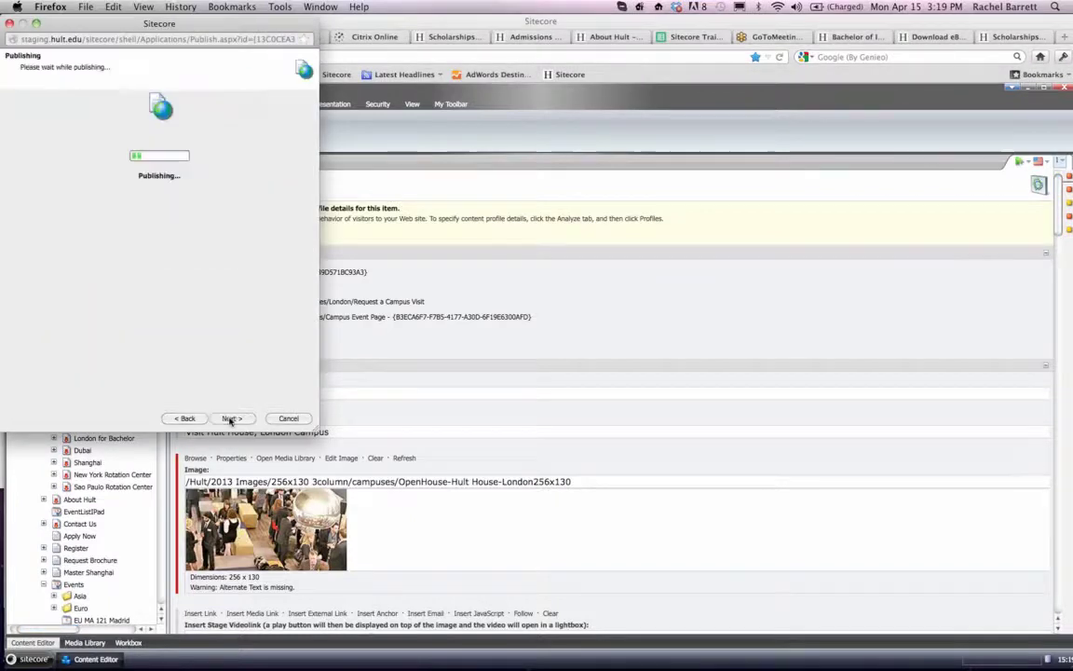
{"action": "left_click", "coordinate": [288, 418]}
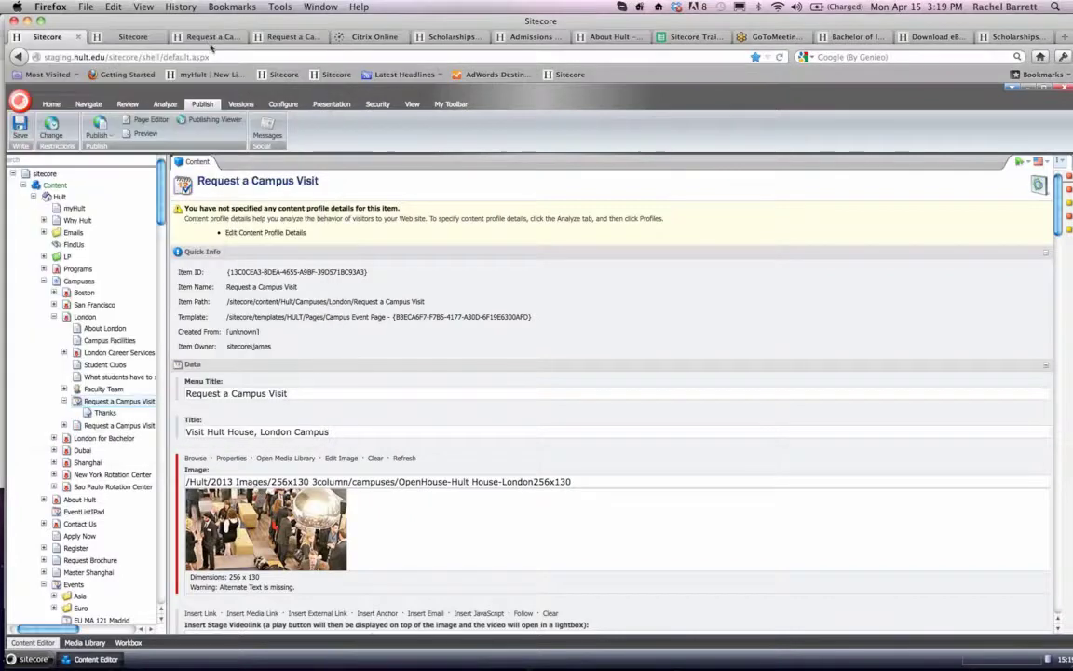
- Reload the staging version of the London Request a Campus Visit page at staging.hult.edu
{"action": "left_click", "coordinate": [207, 37]}
{"action": "left_click", "coordinate": [288, 58]}
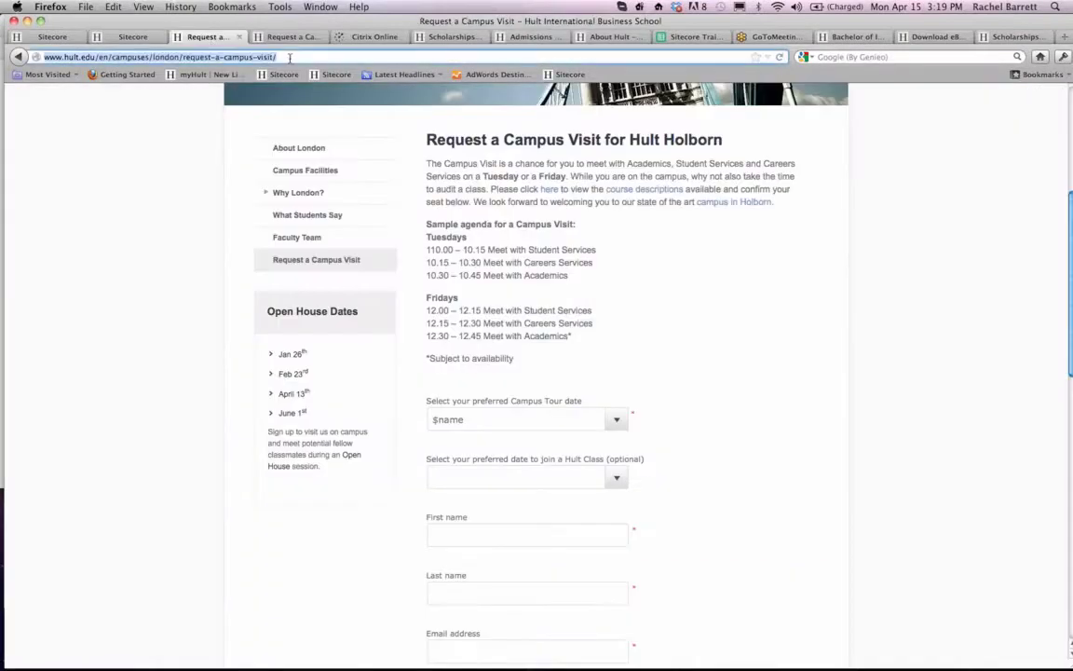
{"action": "left_click", "coordinate": [289, 38]}
{"action": "left_click", "coordinate": [296, 57]}
{"action": "left_click", "coordinate": [295, 57]}
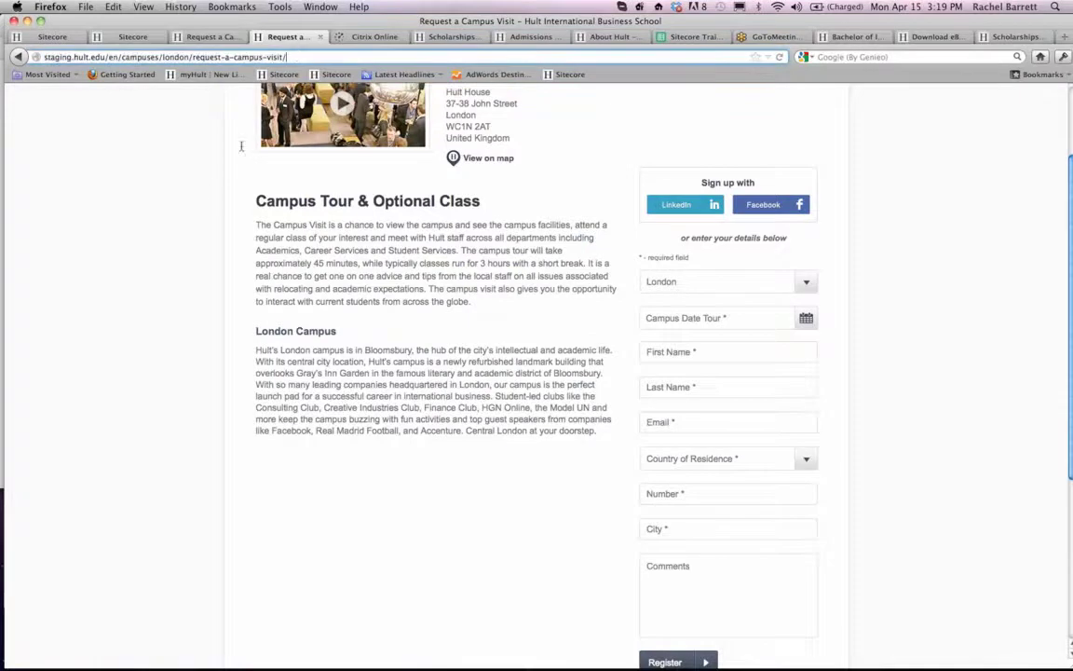
{"action": "key", "text": "Return"}
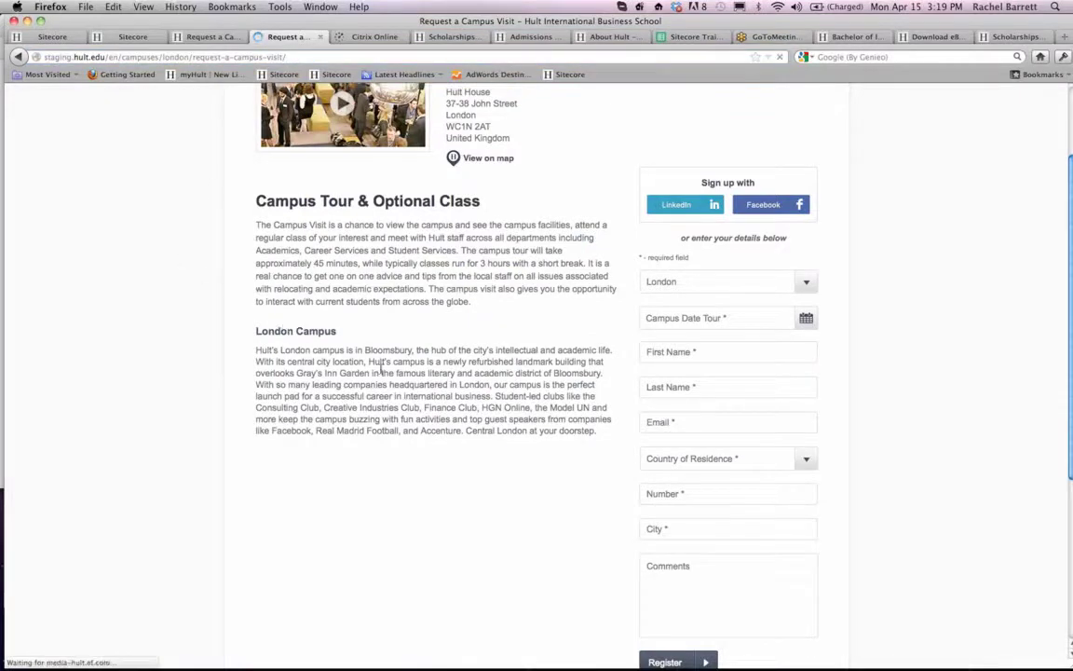
- Examine the page's Campus Tour description and registration form fields, and open the Campus Date Tour calendar
{"action": "scroll", "coordinate": [411, 369], "scroll_direction": "down", "scroll_amount": 1}
{"action": "left_click_drag", "start_coordinate": [412, 392], "coordinate": [467, 469]}
{"action": "left_click_drag", "start_coordinate": [338, 292], "coordinate": [418, 333]}
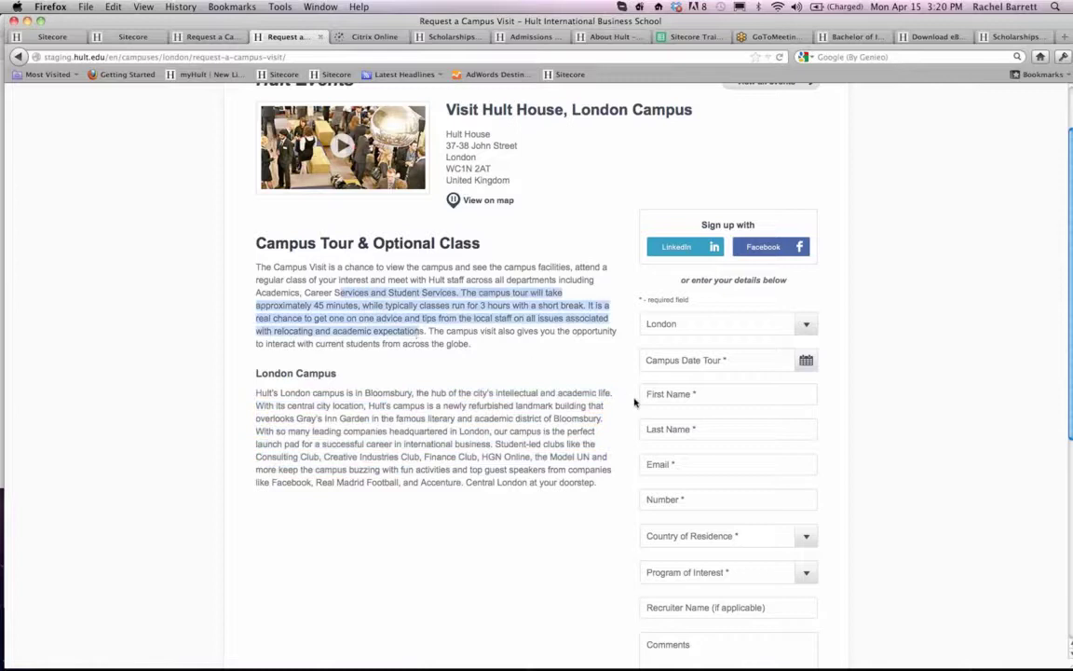
{"action": "scroll", "coordinate": [634, 402], "scroll_direction": "down", "scroll_amount": 2}
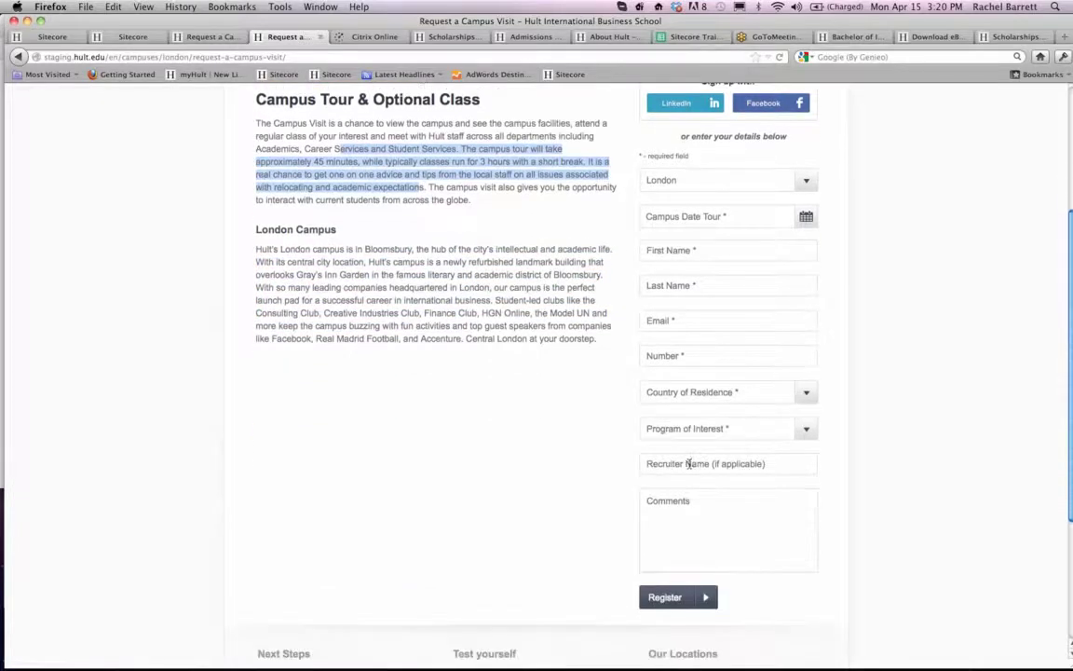
{"action": "left_click", "coordinate": [687, 464]}
{"action": "left_click", "coordinate": [576, 469]}
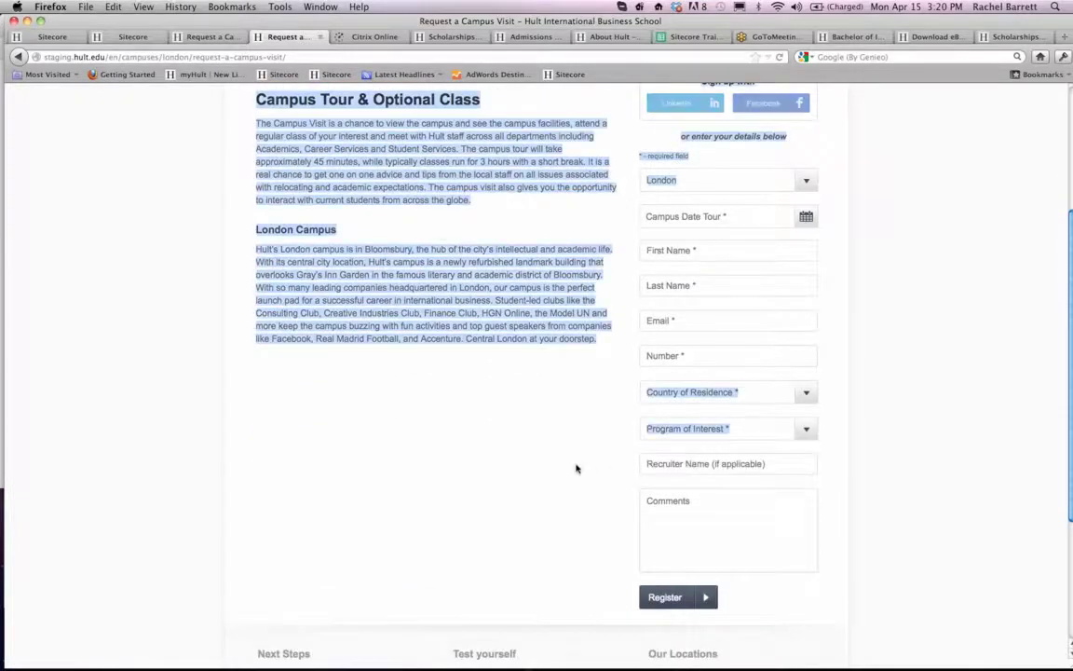
{"action": "scroll", "coordinate": [576, 468], "scroll_direction": "up", "scroll_amount": 1}
{"action": "left_click", "coordinate": [625, 291]}
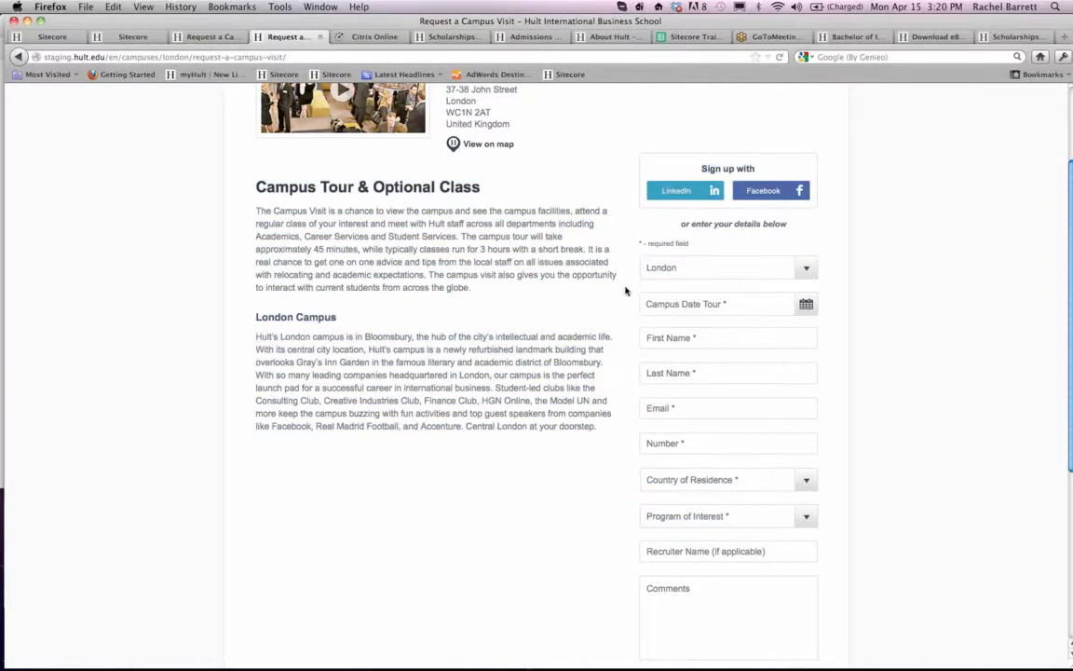
{"action": "scroll", "coordinate": [603, 186], "scroll_direction": "up", "scroll_amount": 2}
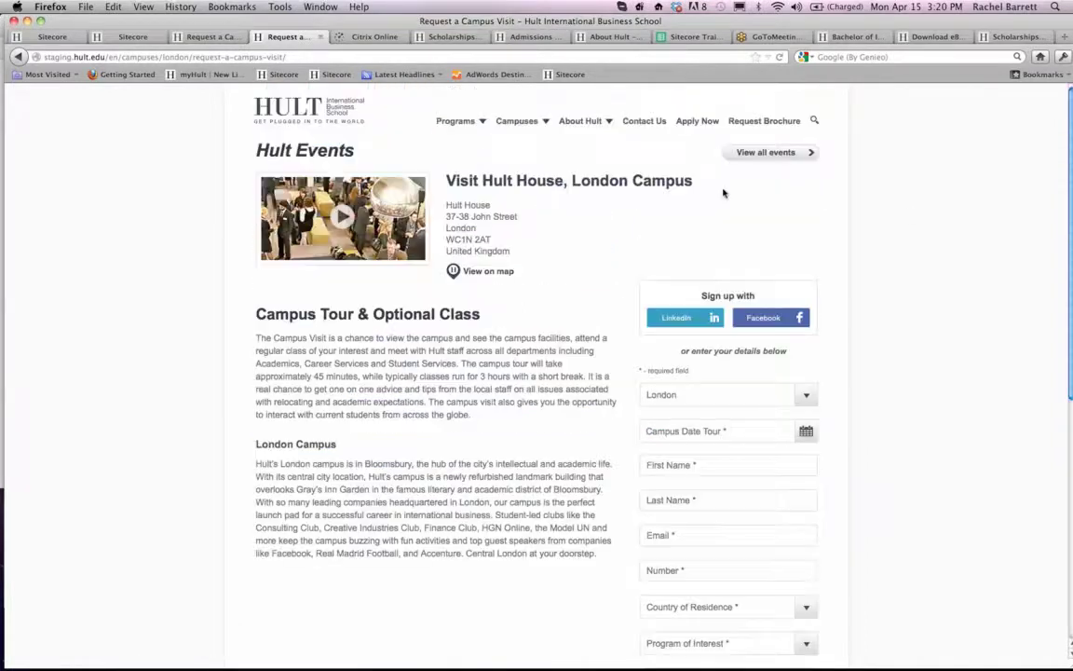
{"action": "scroll", "coordinate": [898, 343], "scroll_direction": "down", "scroll_amount": 2}
{"action": "left_click", "coordinate": [805, 305]}
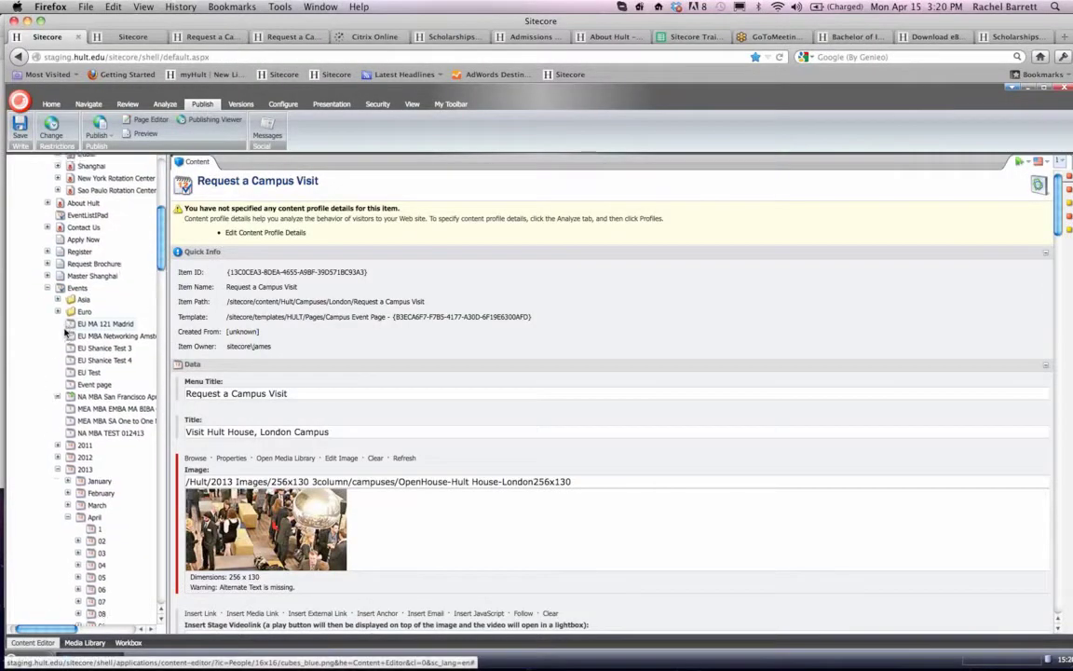
- In Sitecore, open the London HH Campus Visit event under Events/2013/April/16 and publish that item
{"action": "scroll", "coordinate": [65, 333], "scroll_direction": "down", "scroll_amount": 10}
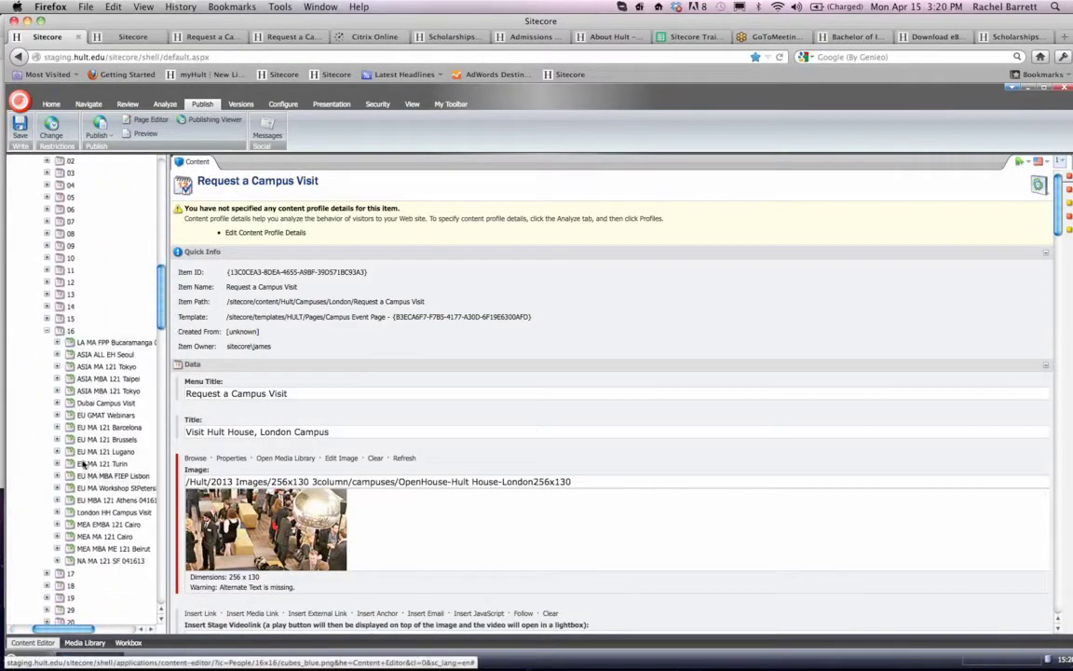
{"action": "scroll", "coordinate": [100, 469], "scroll_direction": "down", "scroll_amount": 1}
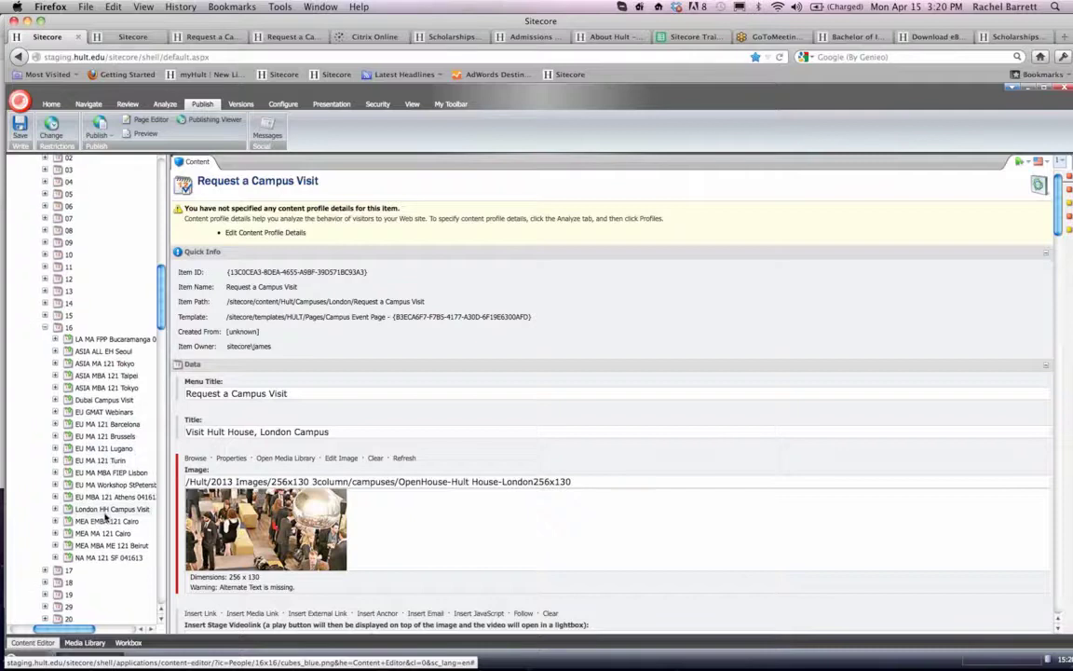
{"action": "left_click", "coordinate": [134, 264]}
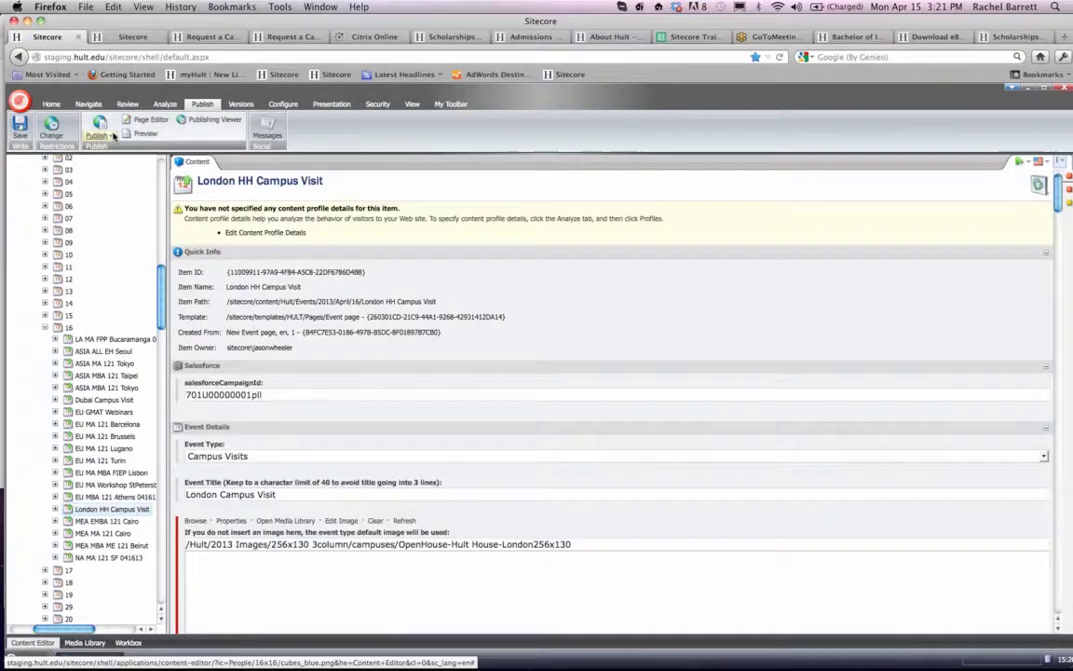
{"action": "left_click", "coordinate": [104, 132]}
{"action": "left_click", "coordinate": [116, 163]}
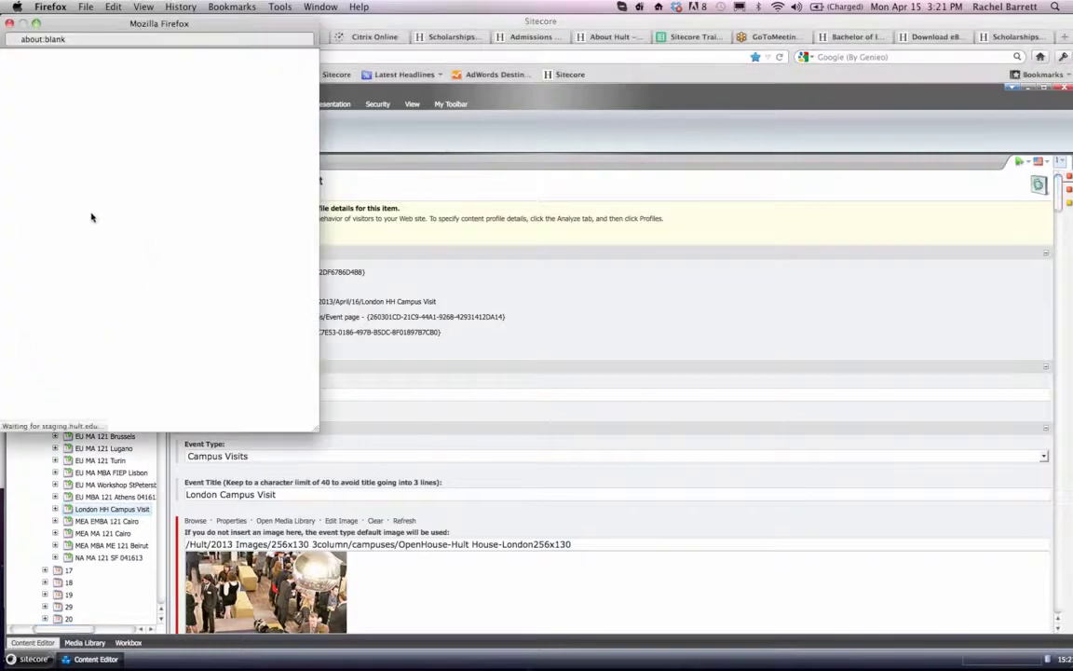
{"action": "left_click", "coordinate": [232, 418]}
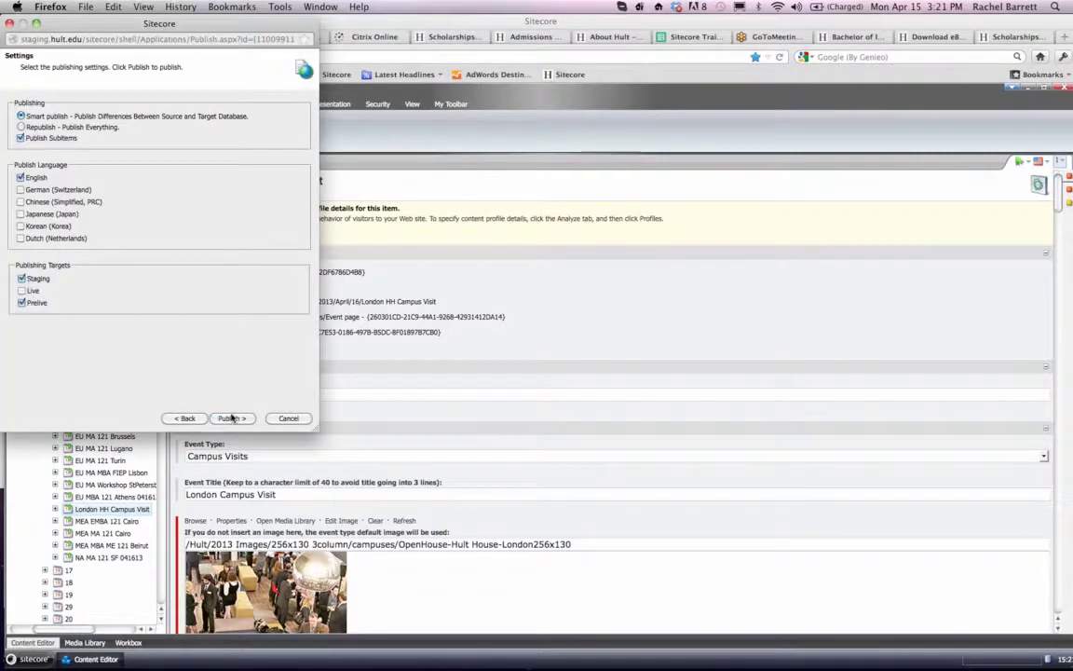
{"action": "left_click", "coordinate": [288, 418]}
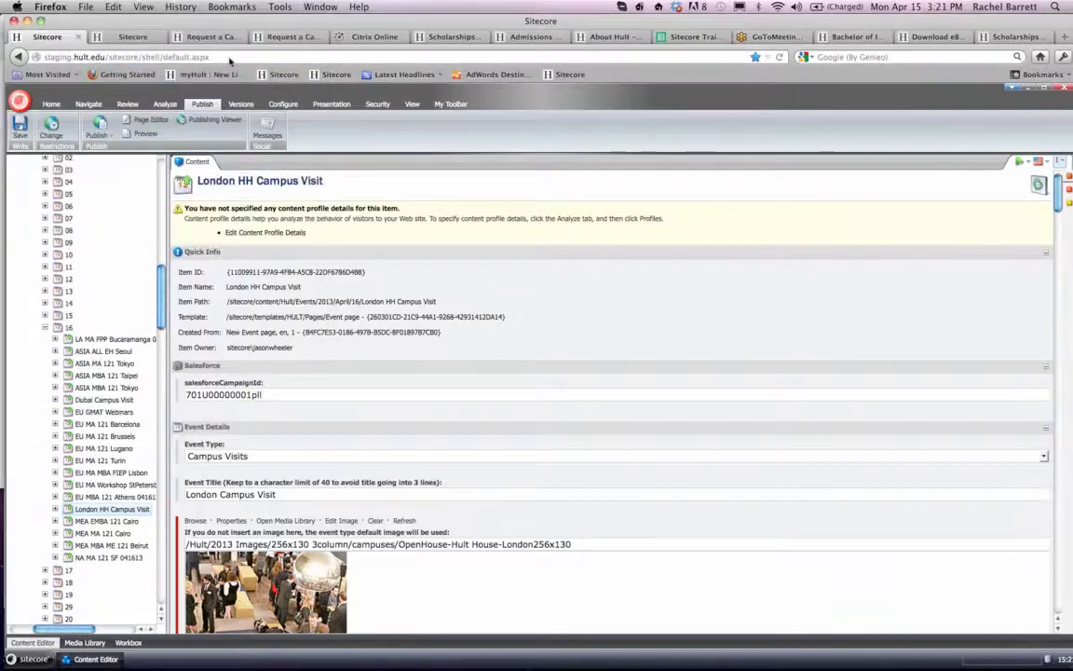
- Reload the staging London Request a Campus Visit page and examine the April 2013 dates in its Campus Date Tour calendar
{"action": "left_click", "coordinate": [223, 37]}
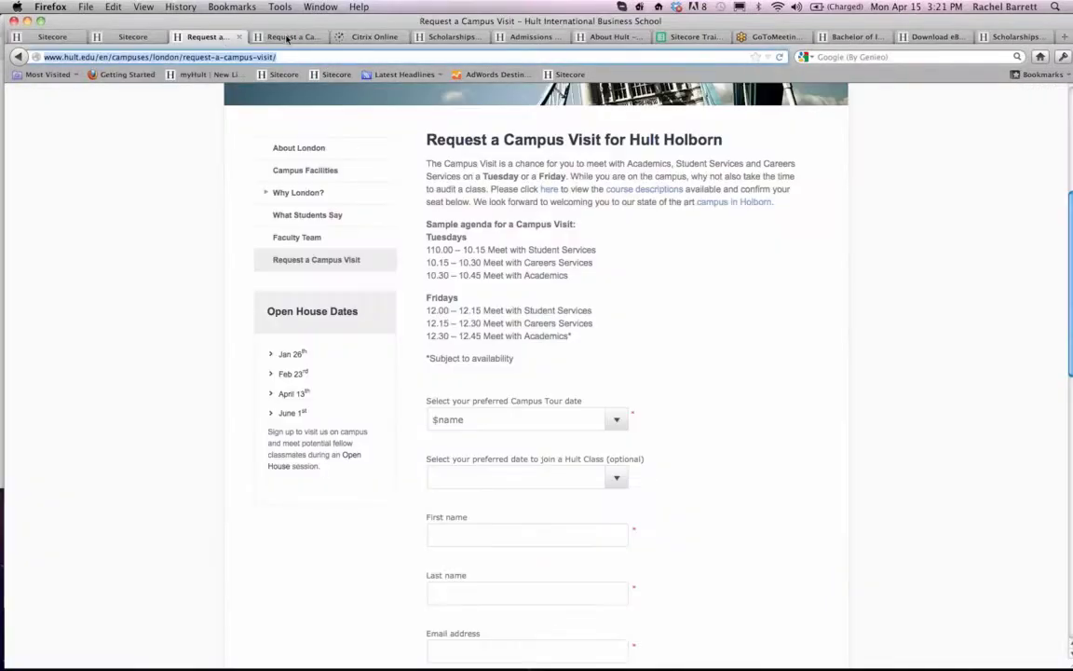
{"action": "left_click", "coordinate": [288, 37]}
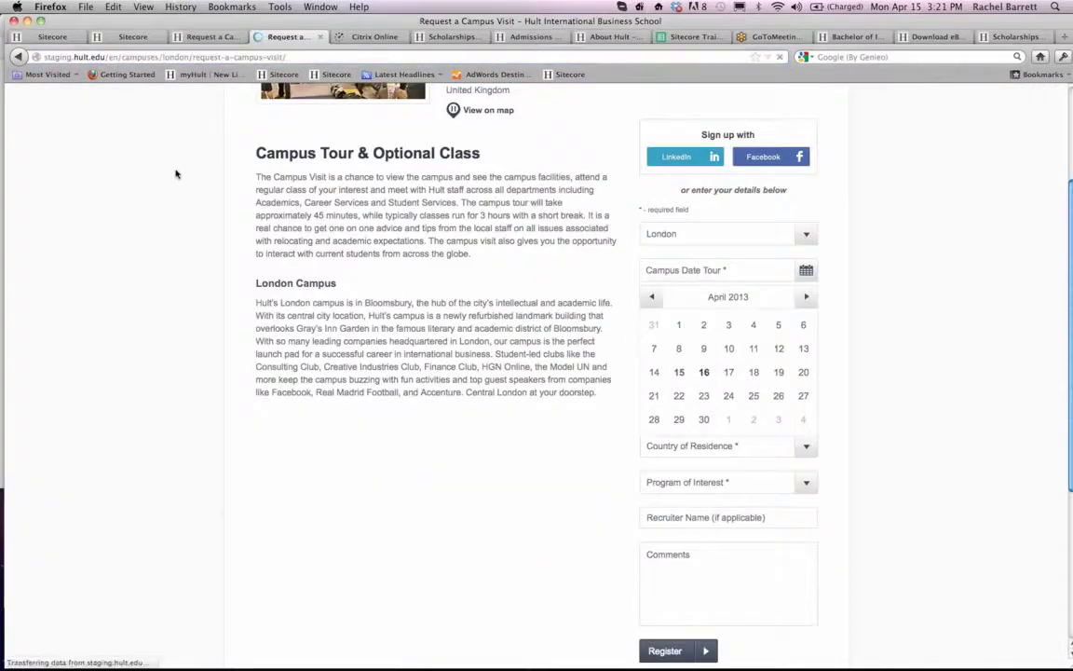
{"action": "scroll", "coordinate": [177, 184], "scroll_direction": "down", "scroll_amount": 3}
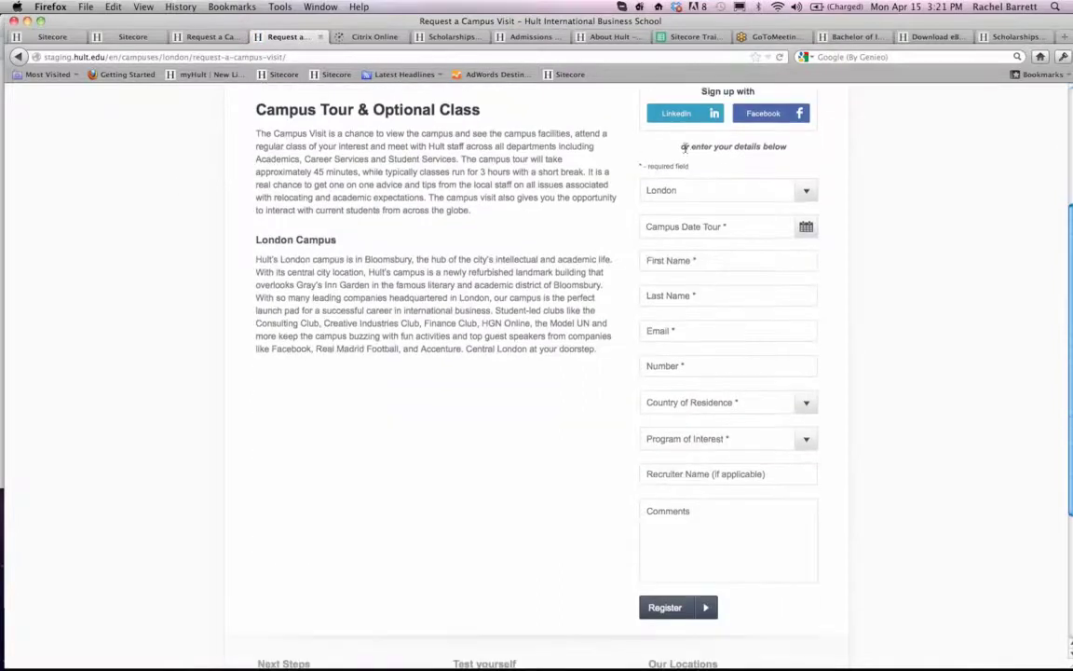
{"action": "left_click", "coordinate": [719, 224]}
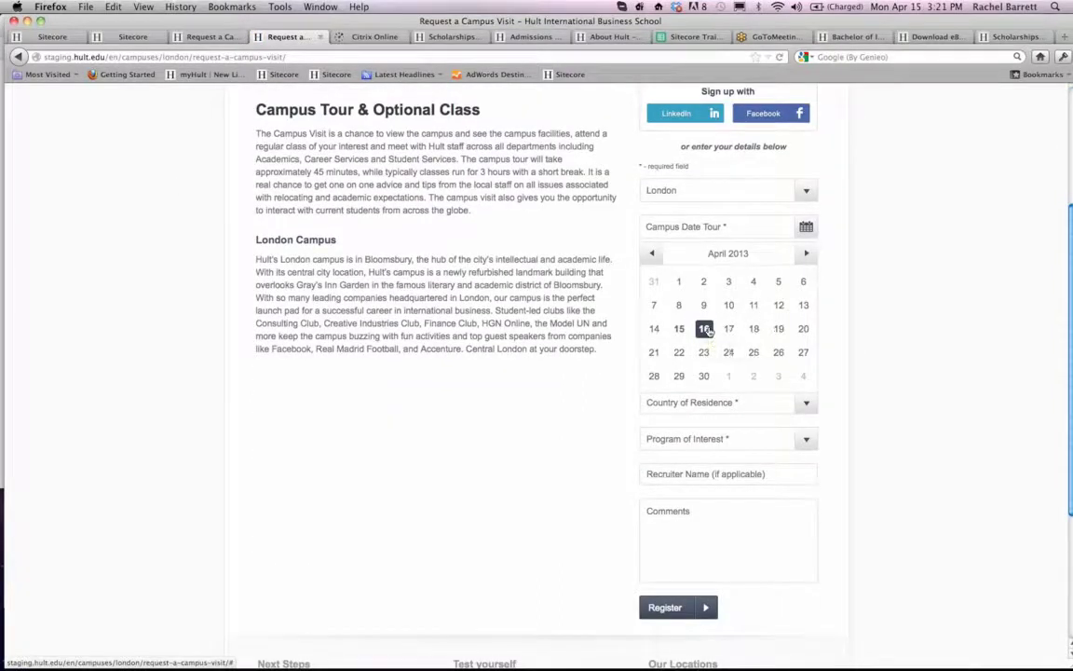
{"action": "left_click", "coordinate": [864, 232]}
- Leave the London campus visit page and open the Events Overview at staging.hult.edu/events/
{"action": "scroll", "coordinate": [864, 233], "scroll_direction": "up", "scroll_amount": 4}
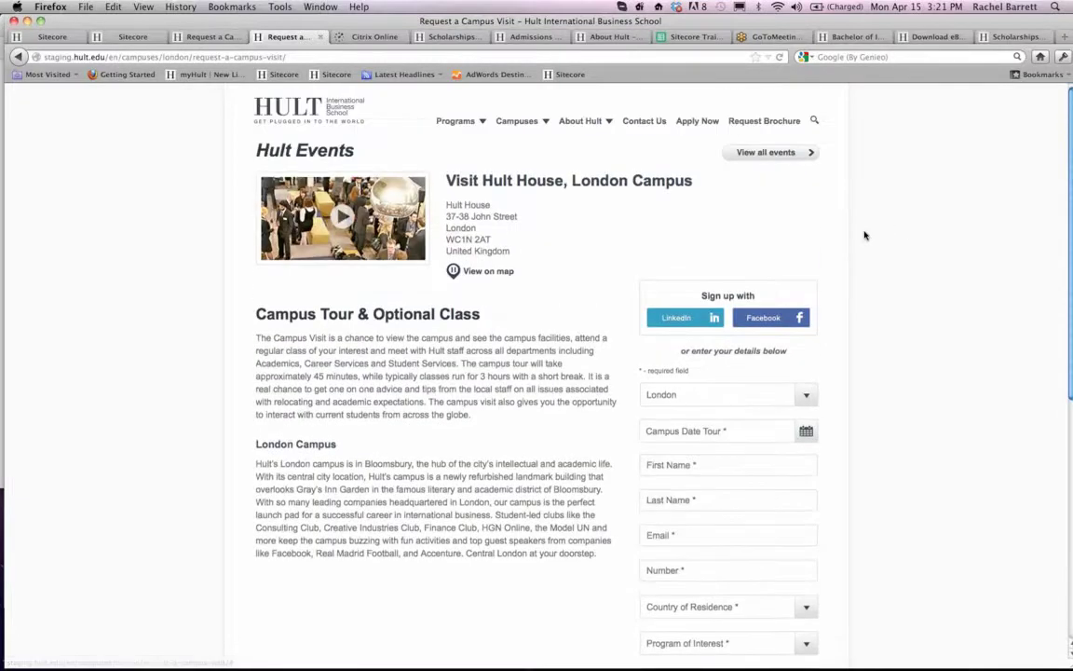
{"action": "left_click", "coordinate": [746, 155]}
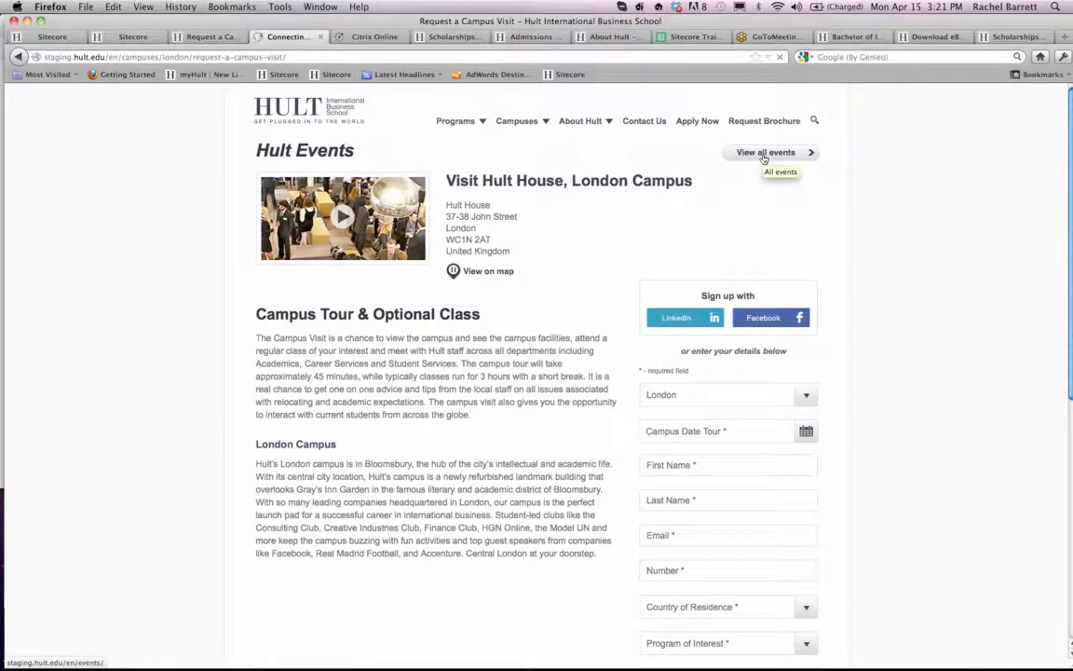
{"action": "left_click", "coordinate": [108, 58]}
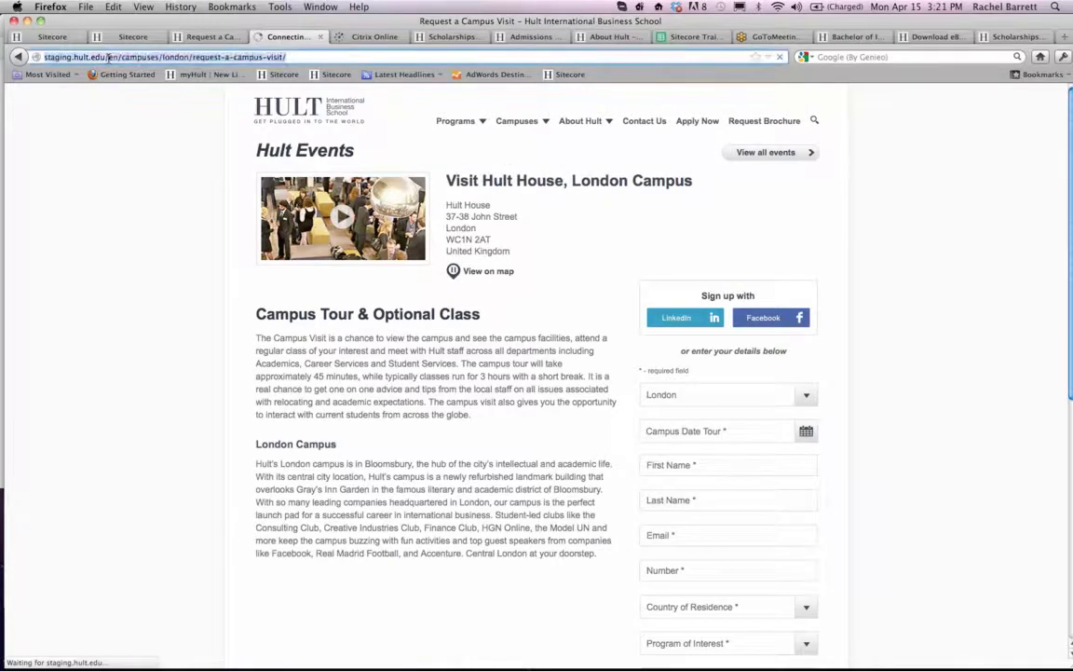
{"action": "left_click", "coordinate": [108, 58]}
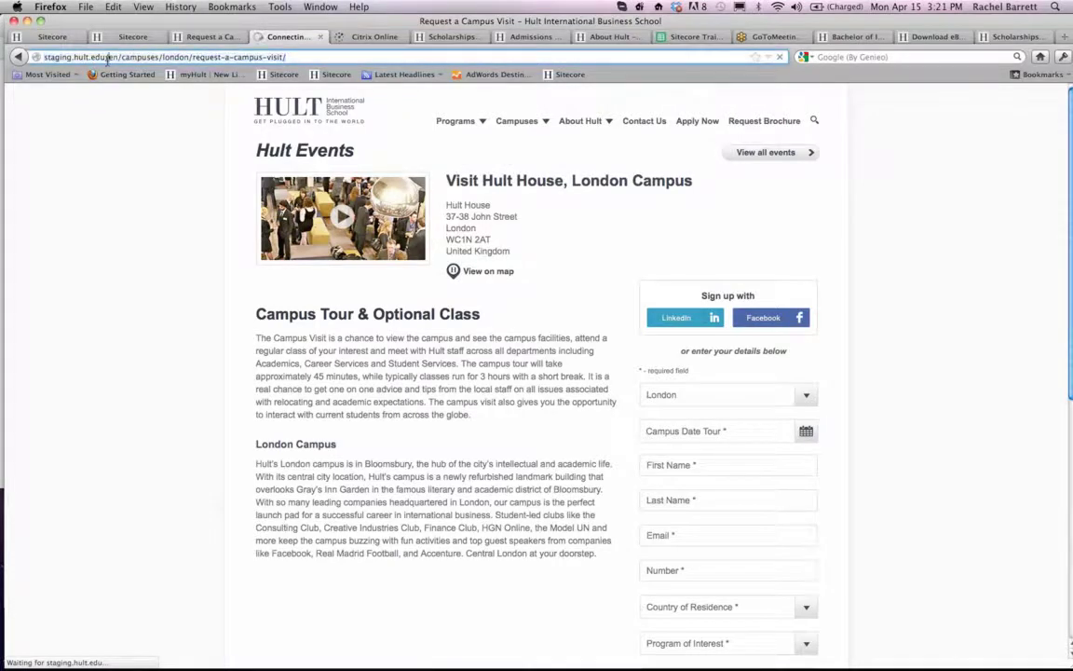
{"action": "left_click", "coordinate": [331, 62], "text": "shift"}
{"action": "type", "text": "events/"}
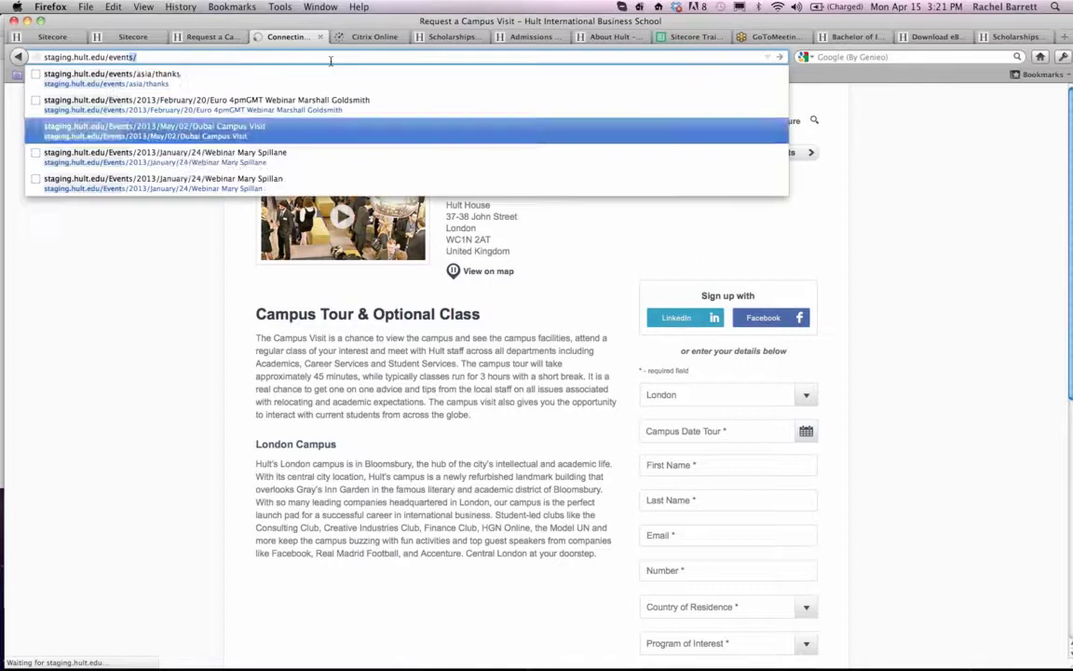
{"action": "key", "text": "Return"}
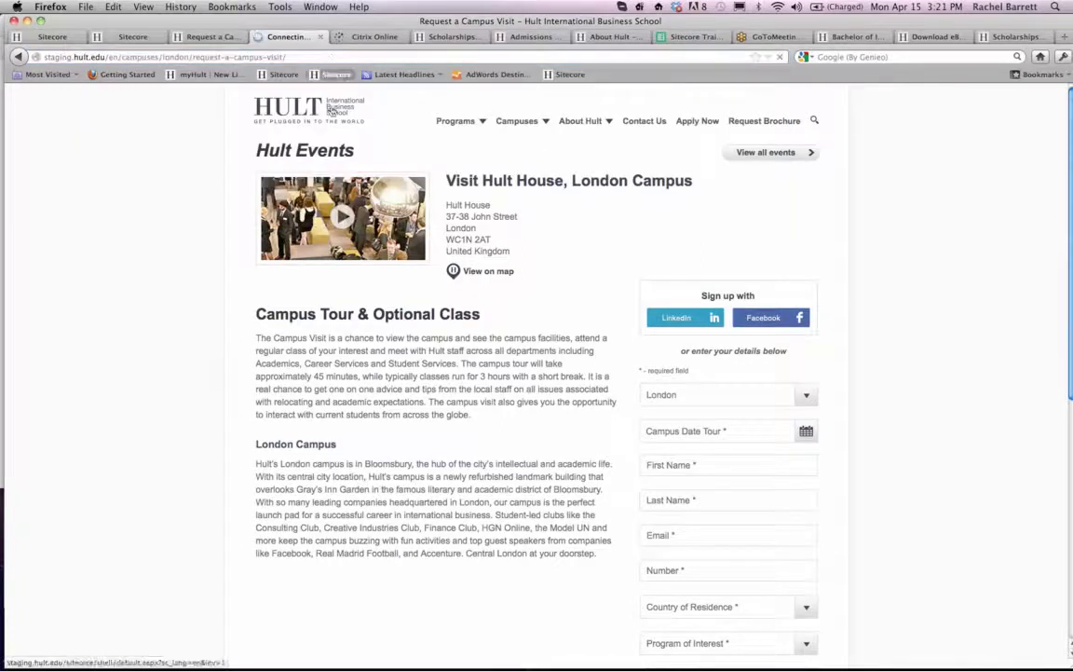
{"action": "left_click", "coordinate": [114, 61]}
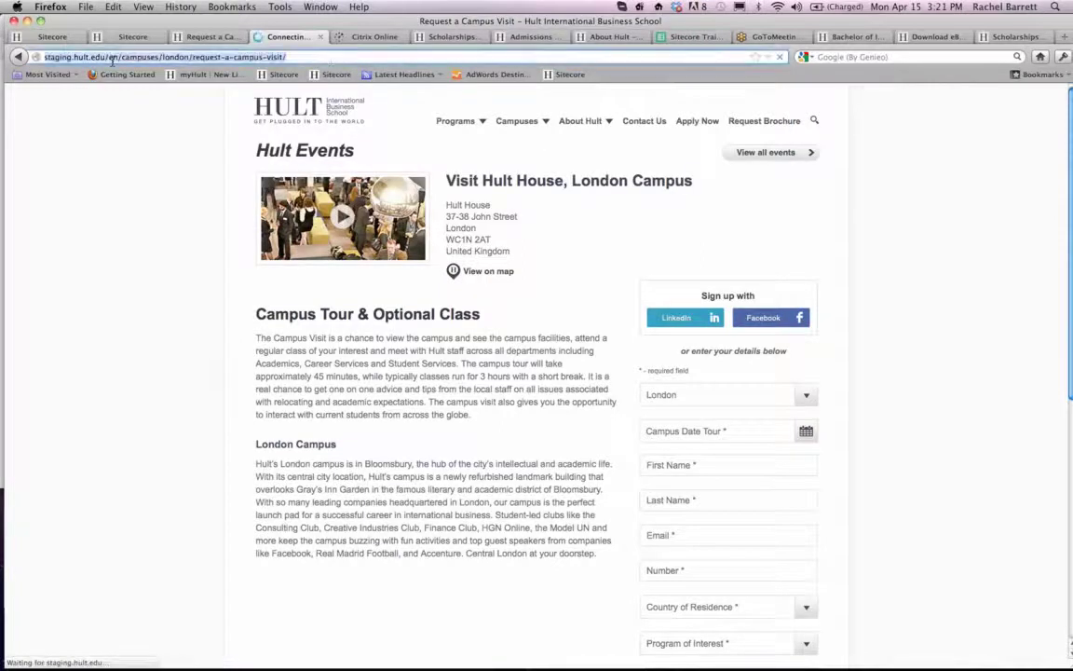
{"action": "left_click", "coordinate": [110, 60]}
{"action": "left_click", "coordinate": [325, 61], "text": "shift"}
{"action": "type", "text": "events/"}
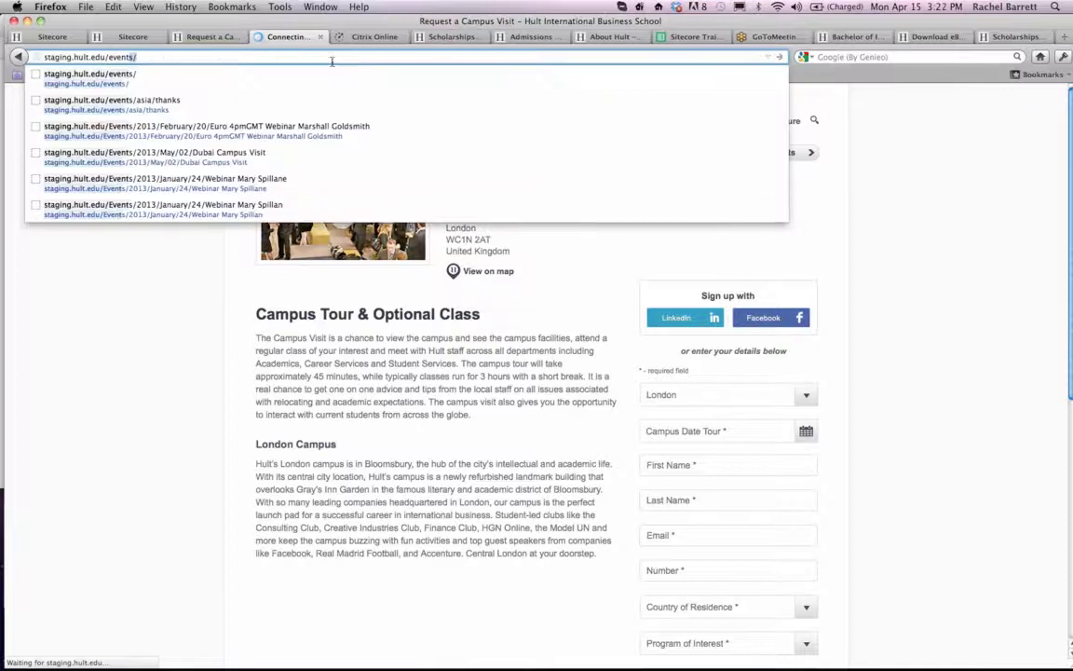
{"action": "key", "text": "Escape"}
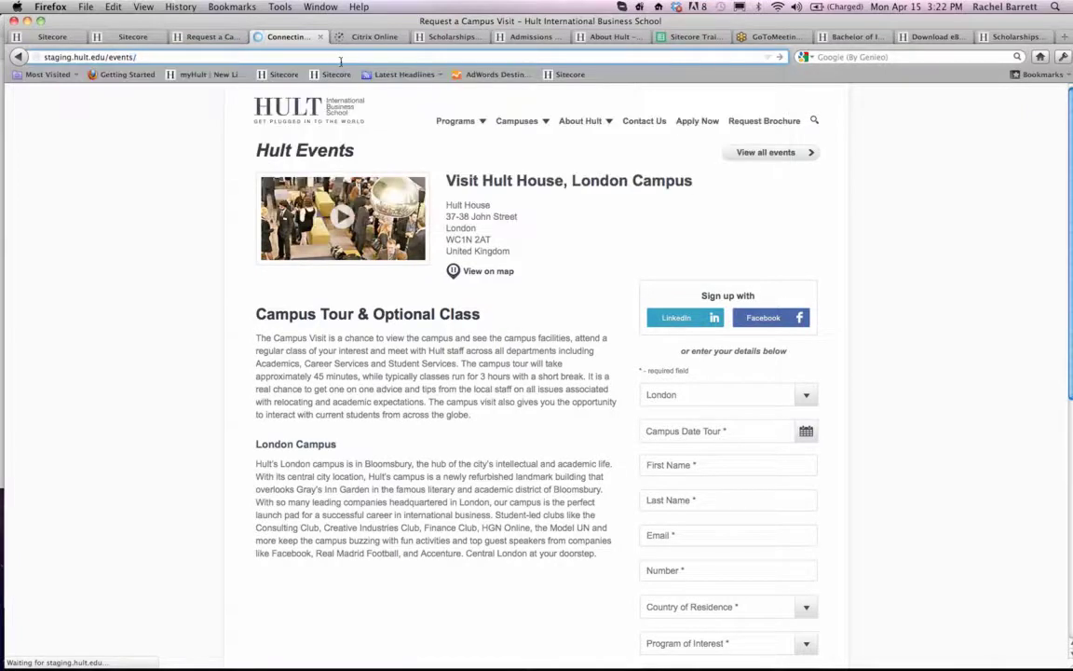
{"action": "key", "text": "Return"}
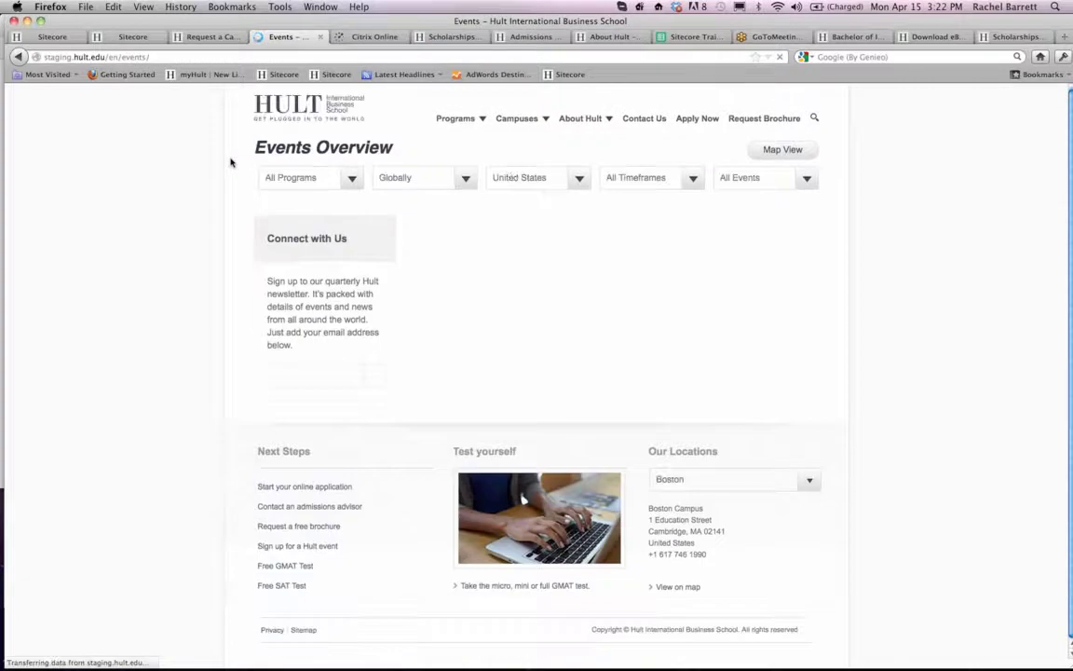
- Filter the Events Overview to Campus Visits in the Europe region
{"action": "left_click", "coordinate": [757, 177]}
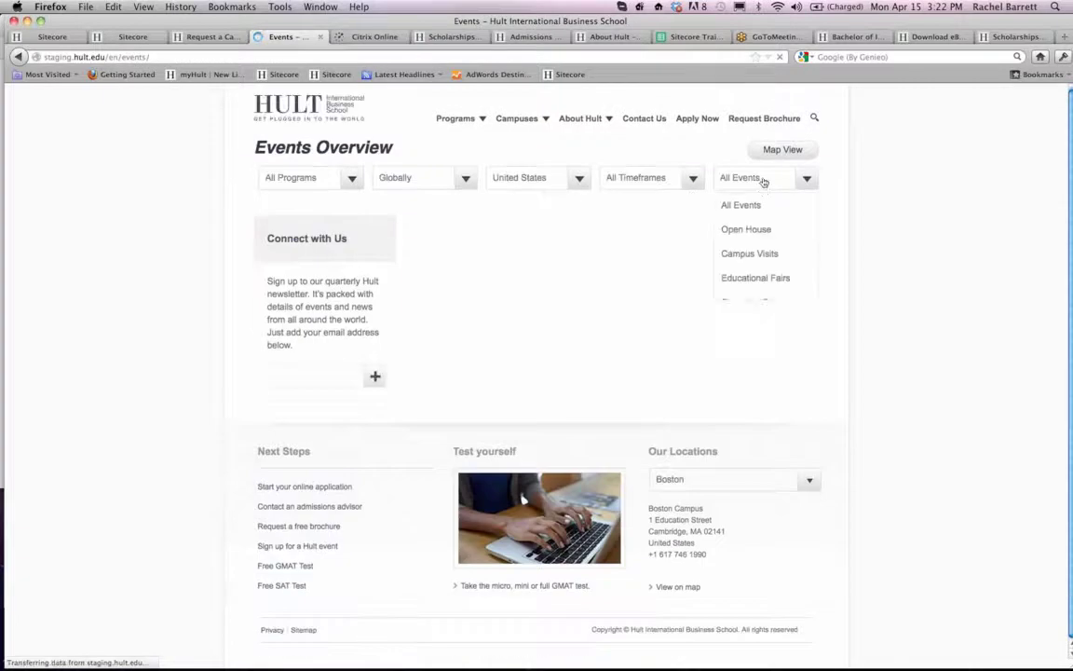
{"action": "left_click", "coordinate": [758, 253]}
{"action": "left_click", "coordinate": [415, 177]}
{"action": "left_click", "coordinate": [445, 252]}
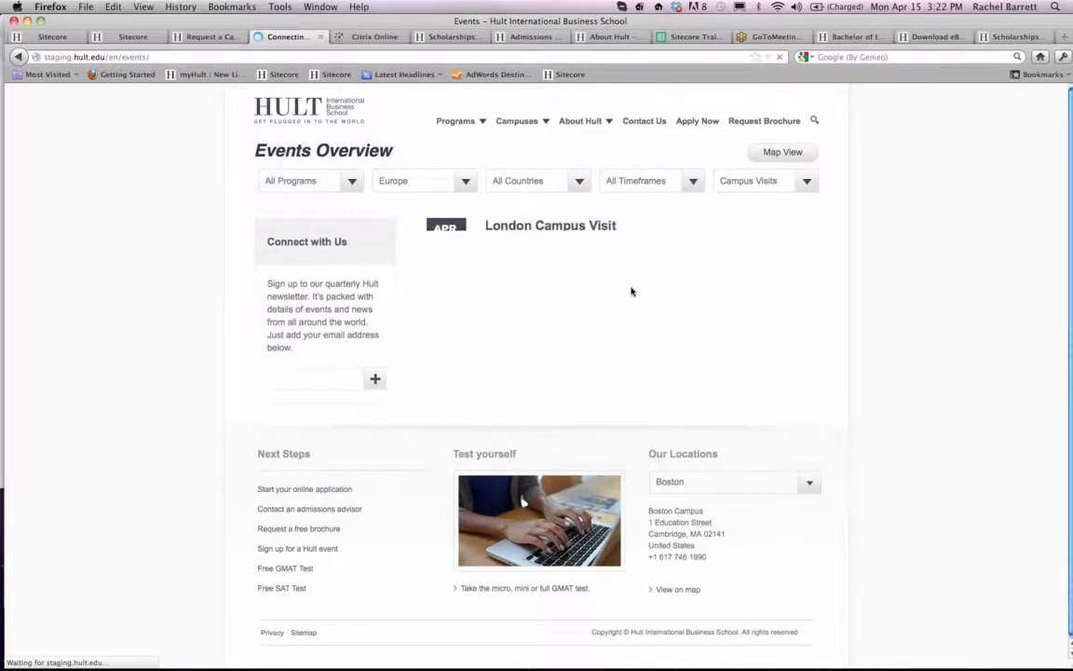
- Open the London Campus Visit of 16 April and check that date in the Campus Date Tour calendar
{"action": "left_click", "coordinate": [539, 227]}
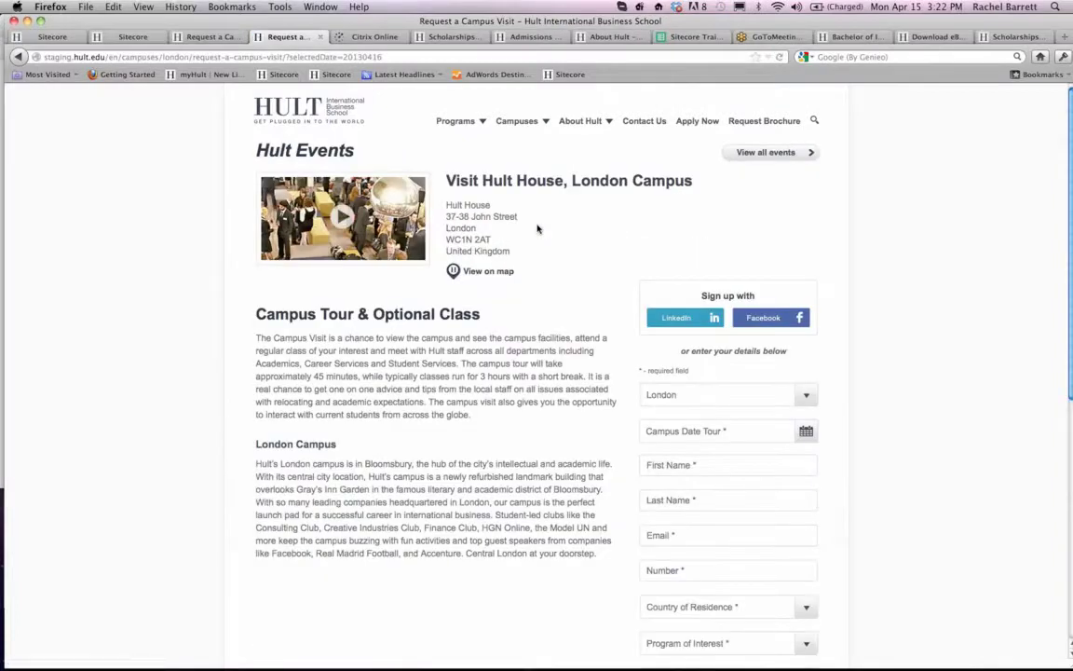
{"action": "scroll", "coordinate": [536, 228], "scroll_direction": "down", "scroll_amount": 2}
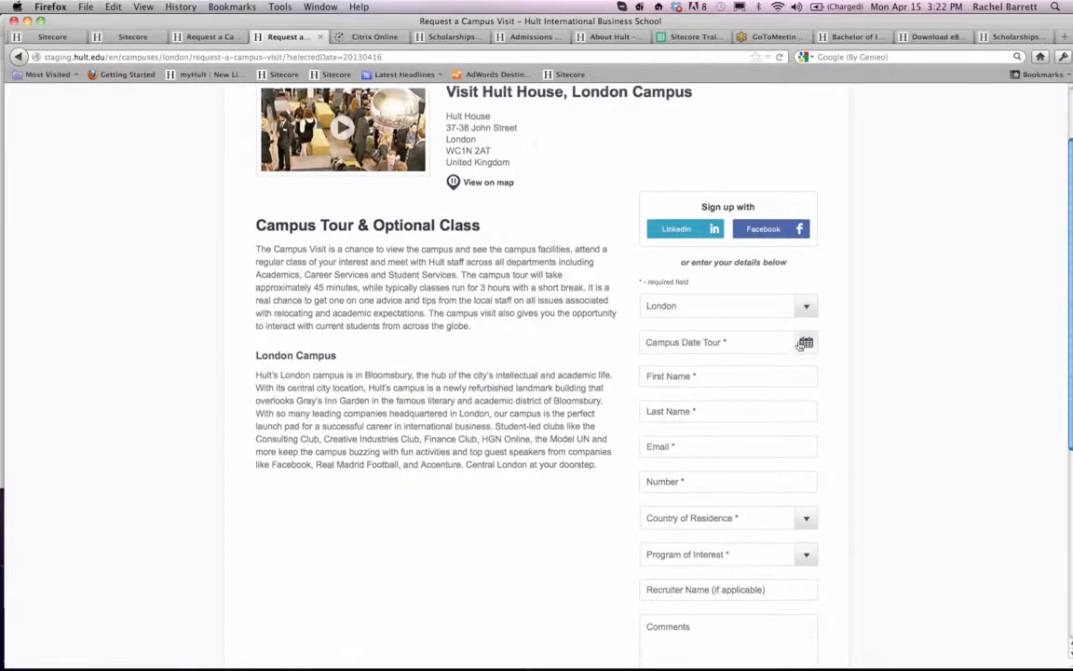
{"action": "left_click", "coordinate": [805, 343]}
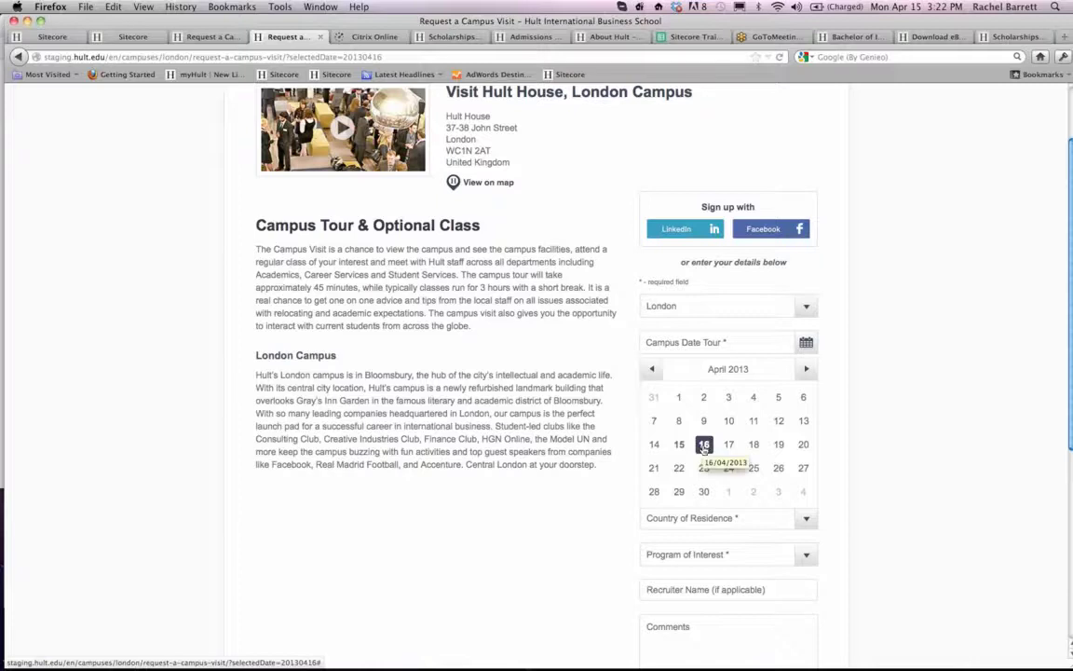
{"action": "left_click", "coordinate": [578, 320]}
- Return to the events list and set the region filter to Globally
{"action": "scroll", "coordinate": [579, 326], "scroll_direction": "up", "scroll_amount": 2}
{"action": "left_click", "coordinate": [764, 154]}
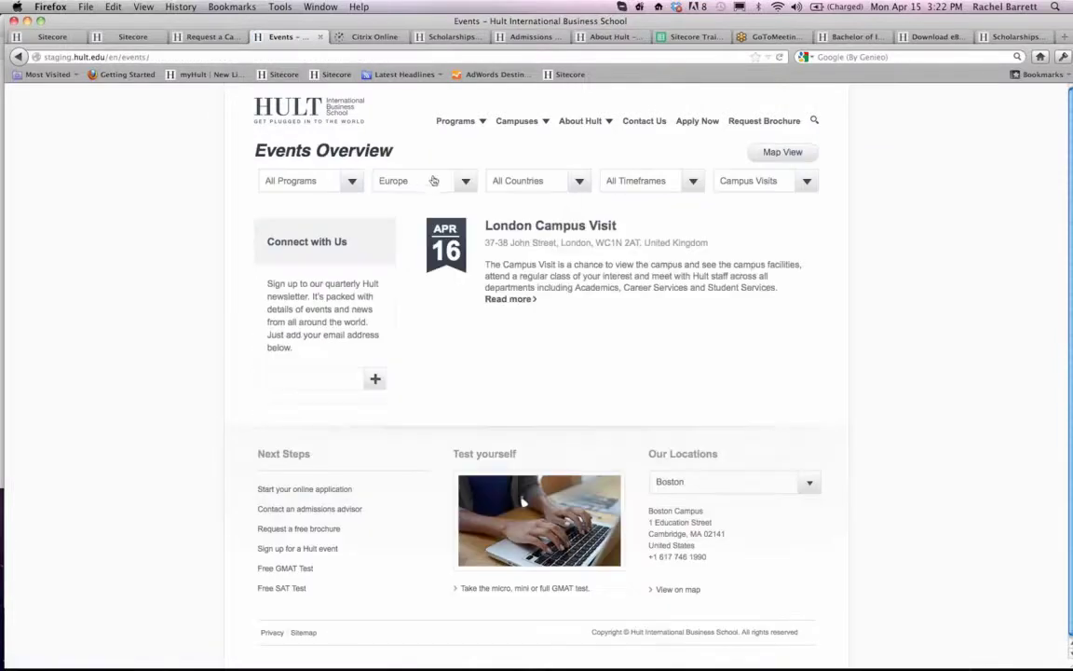
{"action": "left_click", "coordinate": [468, 181]}
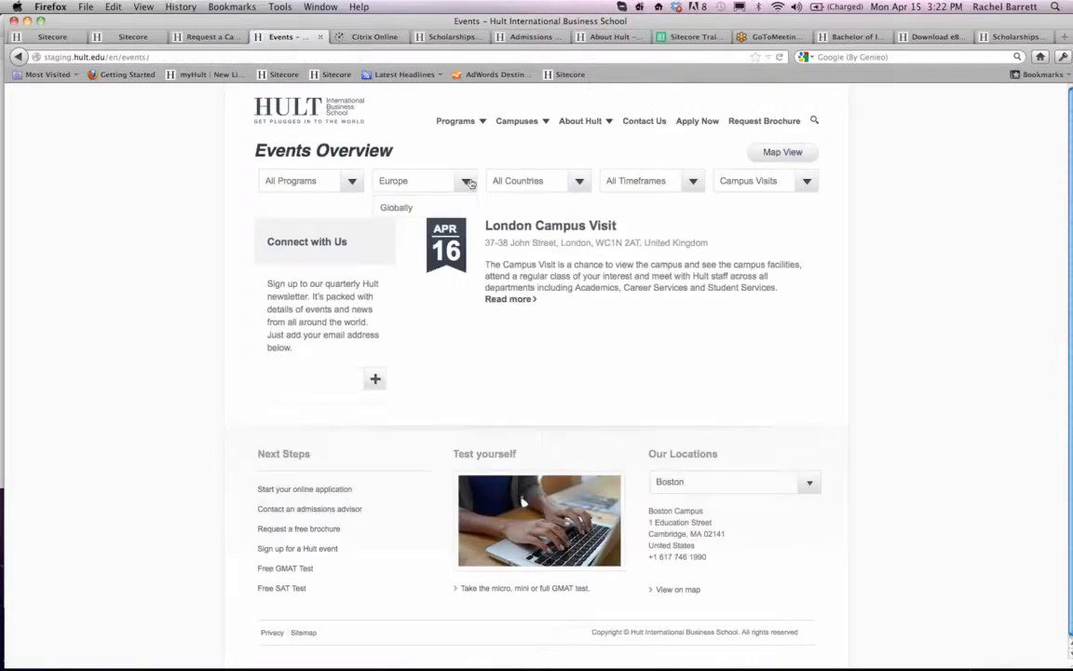
{"action": "left_click", "coordinate": [430, 211]}
- Look through the global campus visits and open the Boston Campus Visit on 17 April
{"action": "scroll", "coordinate": [646, 232], "scroll_direction": "down", "scroll_amount": 2}
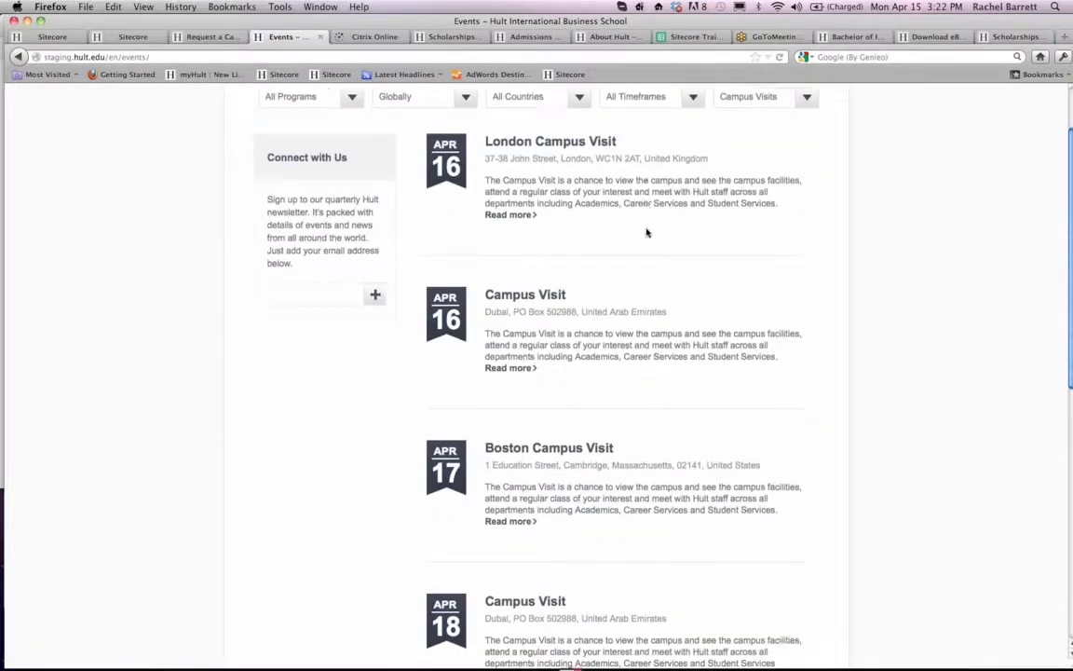
{"action": "scroll", "coordinate": [646, 232], "scroll_direction": "down", "scroll_amount": 4}
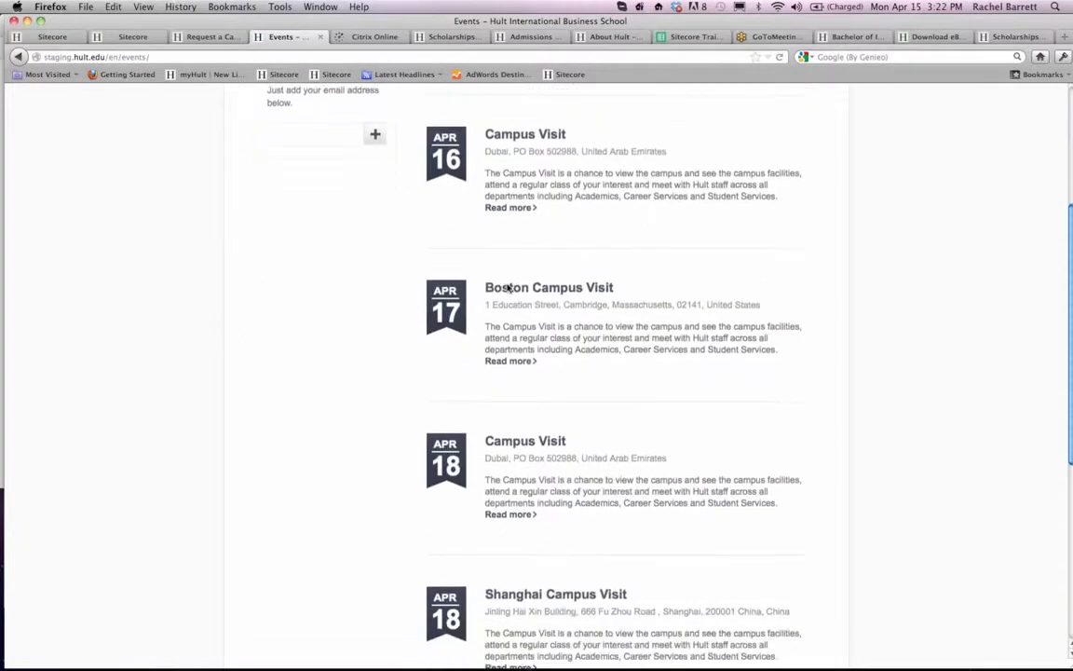
{"action": "left_click", "coordinate": [509, 289]}
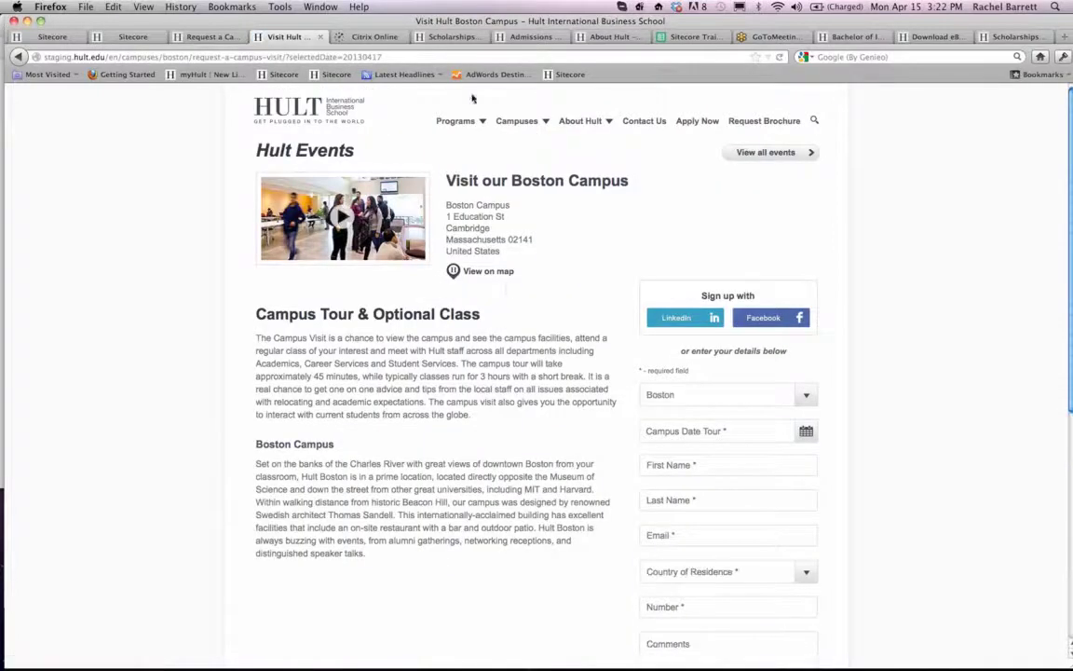
- Switch to Sitecore and look over the London HH Campus Visit item's Event Details and Event Location fields
{"action": "left_click", "coordinate": [53, 38]}
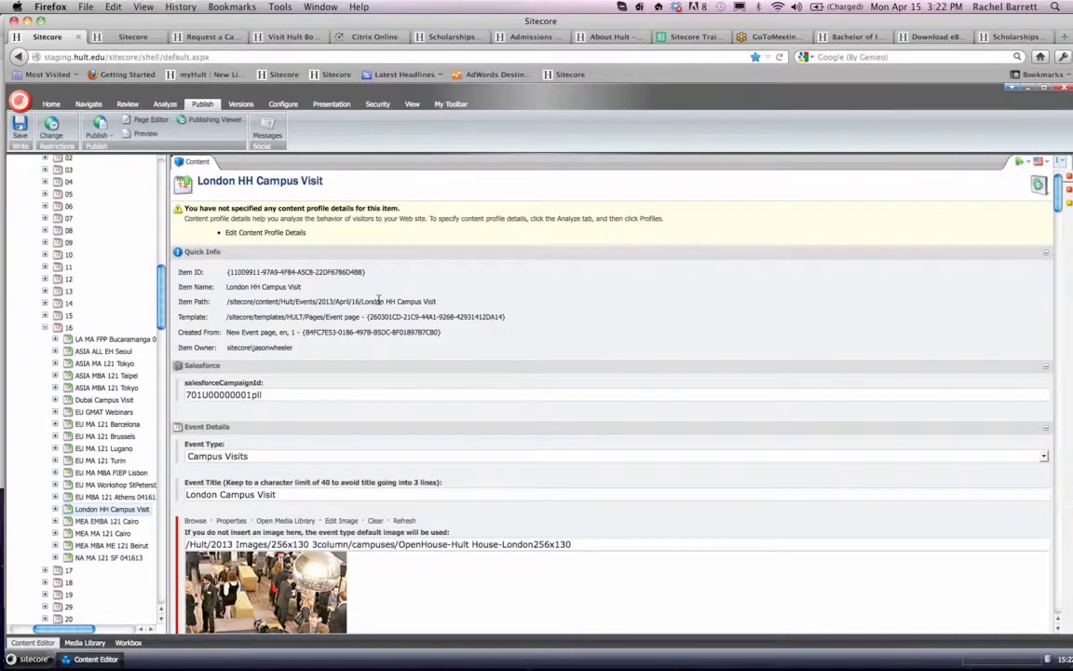
{"action": "scroll", "coordinate": [378, 300], "scroll_direction": "down", "scroll_amount": 5}
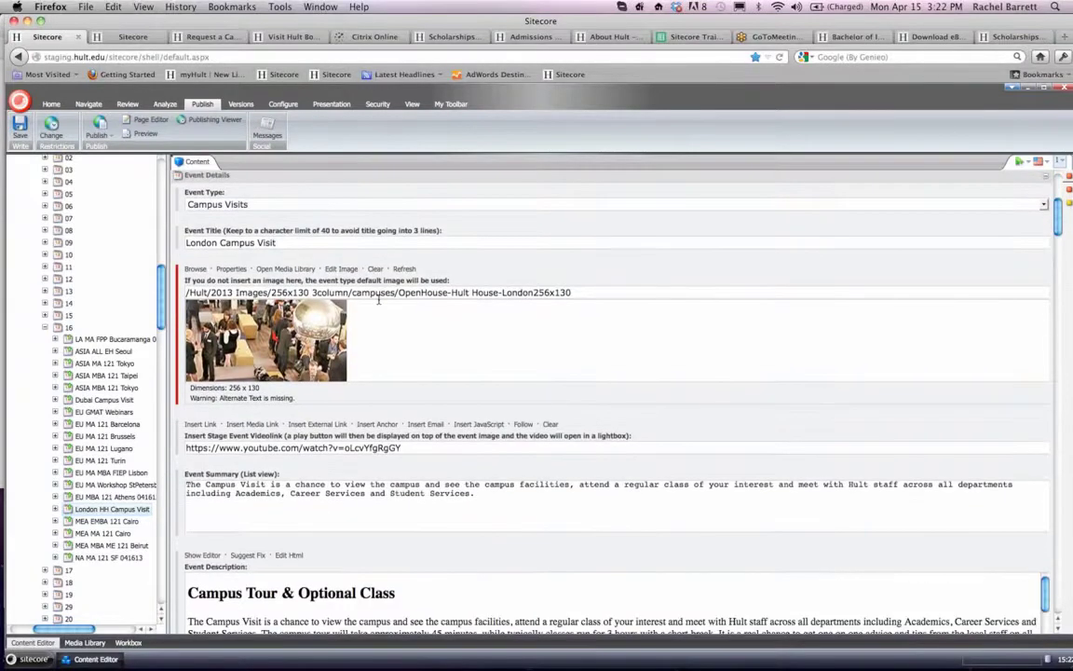
{"action": "scroll", "coordinate": [379, 300], "scroll_direction": "down", "scroll_amount": 4}
{"action": "scroll", "coordinate": [378, 300], "scroll_direction": "down", "scroll_amount": 2}
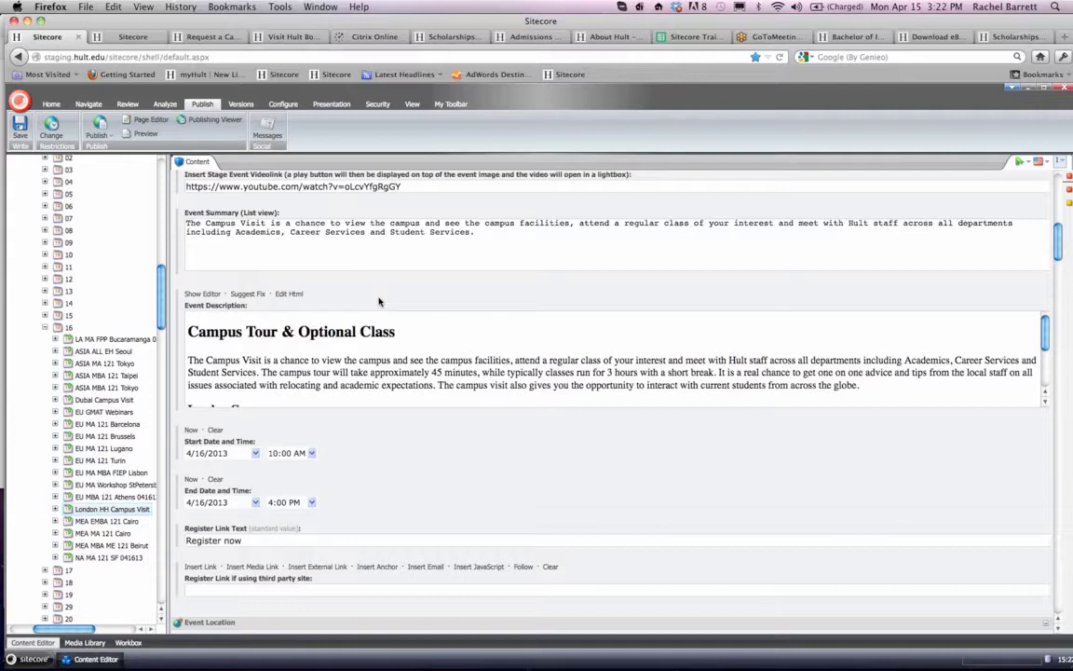
{"action": "scroll", "coordinate": [379, 300], "scroll_direction": "down", "scroll_amount": 7}
{"action": "scroll", "coordinate": [378, 300], "scroll_direction": "up", "scroll_amount": 4}
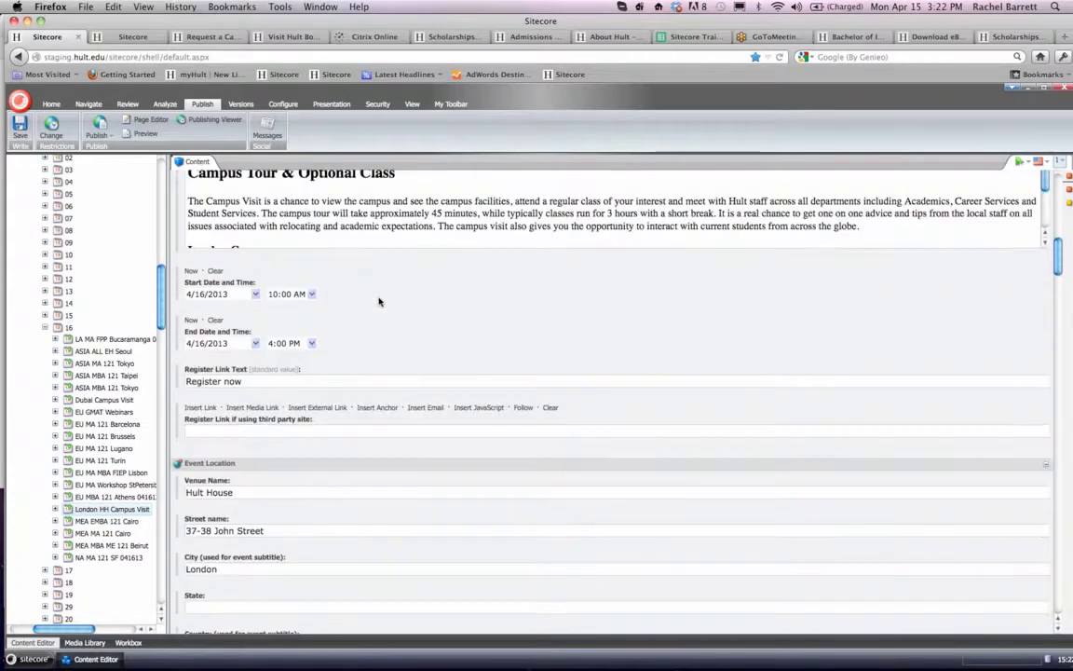
{"action": "scroll", "coordinate": [378, 300], "scroll_direction": "down", "scroll_amount": 3}
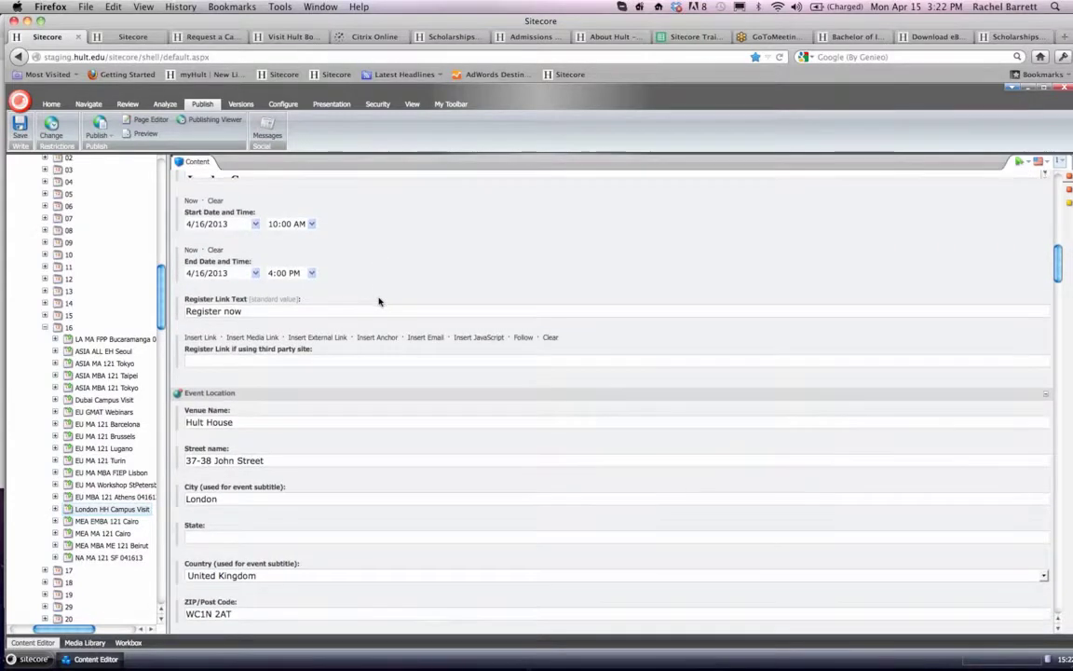
{"action": "scroll", "coordinate": [379, 300], "scroll_direction": "down", "scroll_amount": 4}
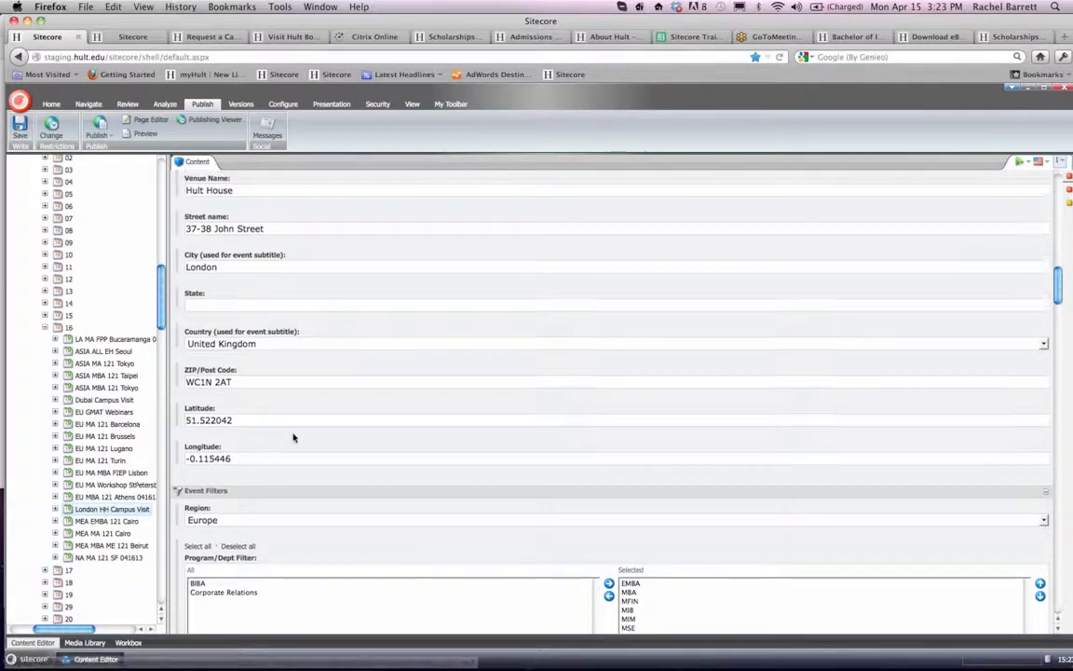
{"action": "scroll", "coordinate": [291, 438], "scroll_direction": "down", "scroll_amount": 3}
{"action": "scroll", "coordinate": [293, 436], "scroll_direction": "up", "scroll_amount": 5}
{"action": "scroll", "coordinate": [292, 436], "scroll_direction": "up", "scroll_amount": 10}
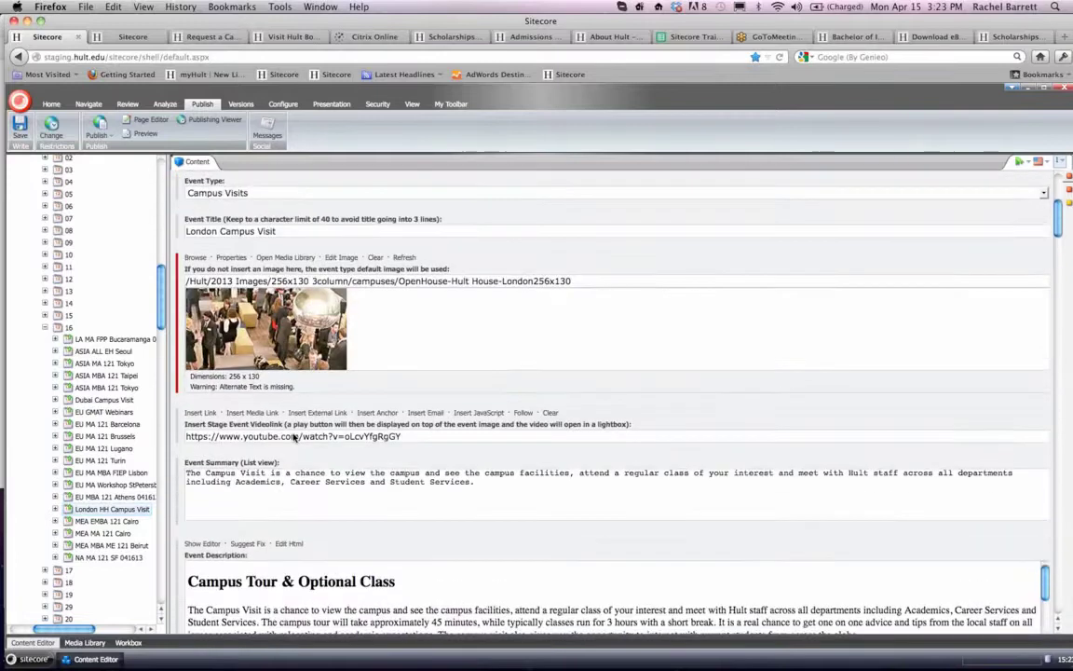
- Review the London event's description, start and end dates, register link and venue address fields
{"action": "scroll", "coordinate": [289, 415], "scroll_direction": "down", "scroll_amount": 2}
{"action": "scroll", "coordinate": [284, 399], "scroll_direction": "down", "scroll_amount": 5}
{"action": "scroll", "coordinate": [247, 292], "scroll_direction": "down", "scroll_amount": 7}
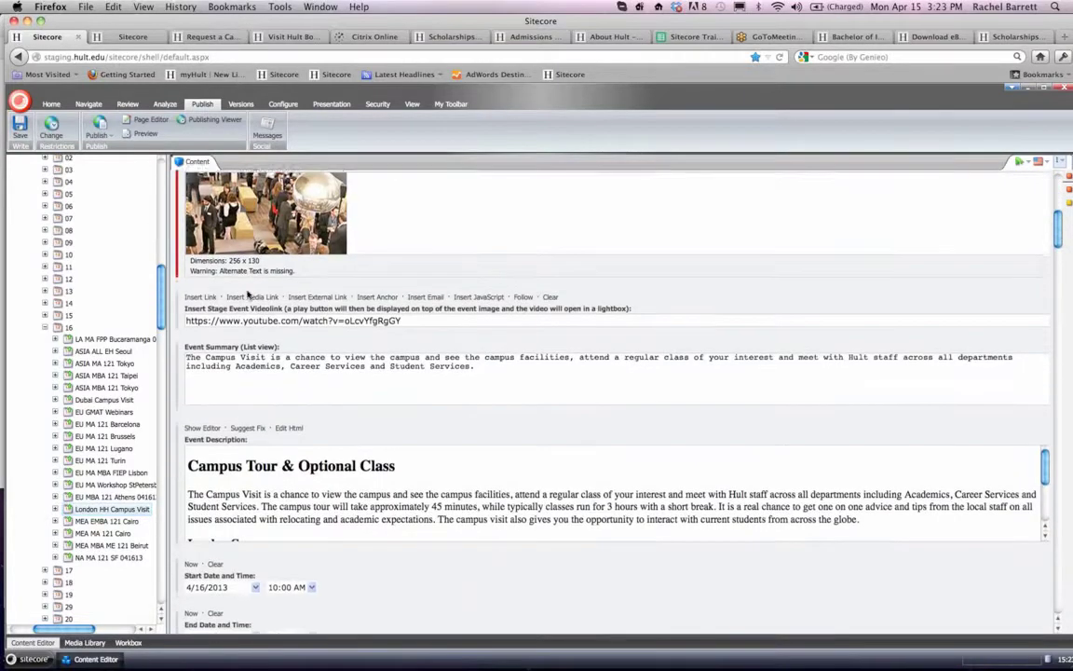
{"action": "scroll", "coordinate": [247, 293], "scroll_direction": "down", "scroll_amount": 1}
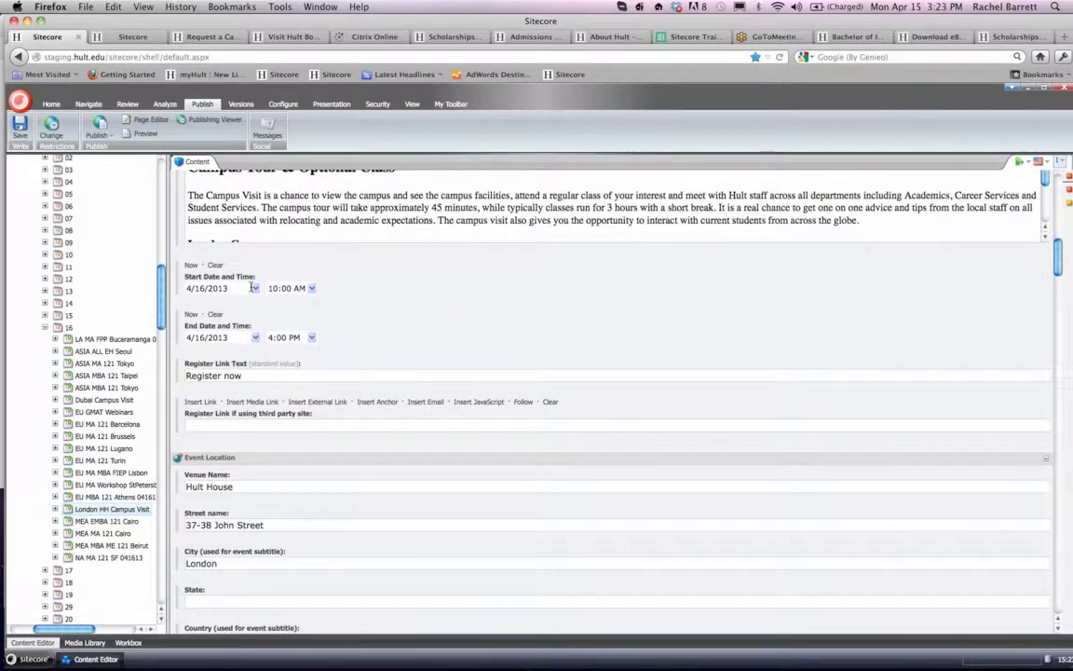
{"action": "scroll", "coordinate": [251, 286], "scroll_direction": "down", "scroll_amount": 10}
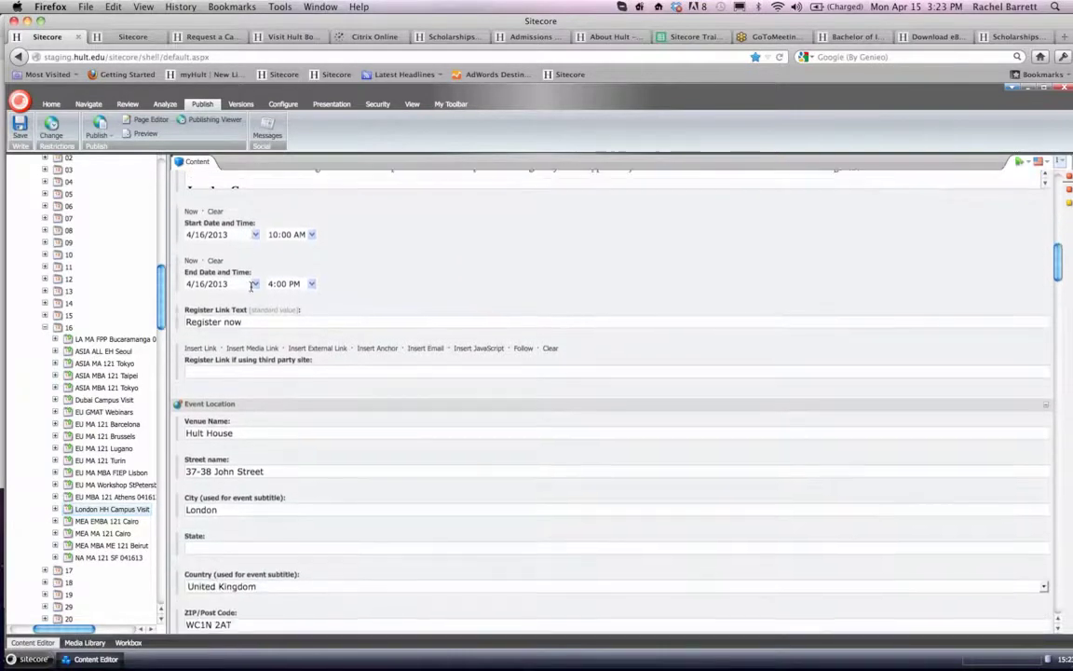
{"action": "scroll", "coordinate": [251, 286], "scroll_direction": "down", "scroll_amount": 3}
{"action": "scroll", "coordinate": [251, 287], "scroll_direction": "up", "scroll_amount": 5}
{"action": "scroll", "coordinate": [250, 289], "scroll_direction": "down", "scroll_amount": 2}
{"action": "scroll", "coordinate": [251, 289], "scroll_direction": "up", "scroll_amount": 3}
- Examine the London event's region, program and campus filters, plus the mandatory and optional fields in Form Settings
{"action": "scroll", "coordinate": [250, 289], "scroll_direction": "down", "scroll_amount": 5}
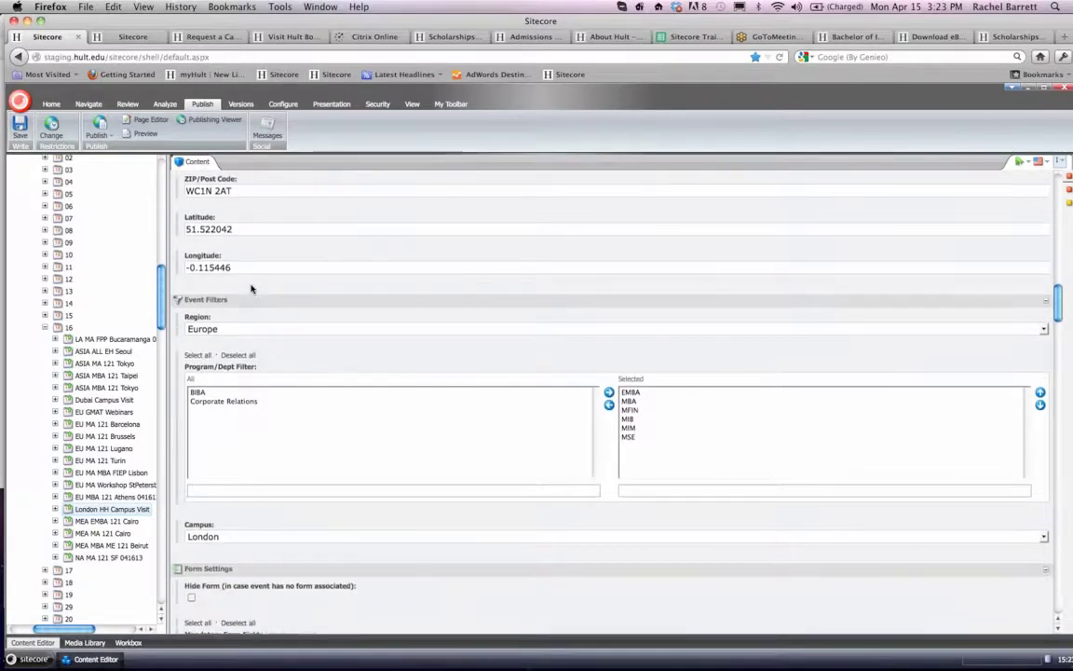
{"action": "scroll", "coordinate": [250, 289], "scroll_direction": "down", "scroll_amount": 3}
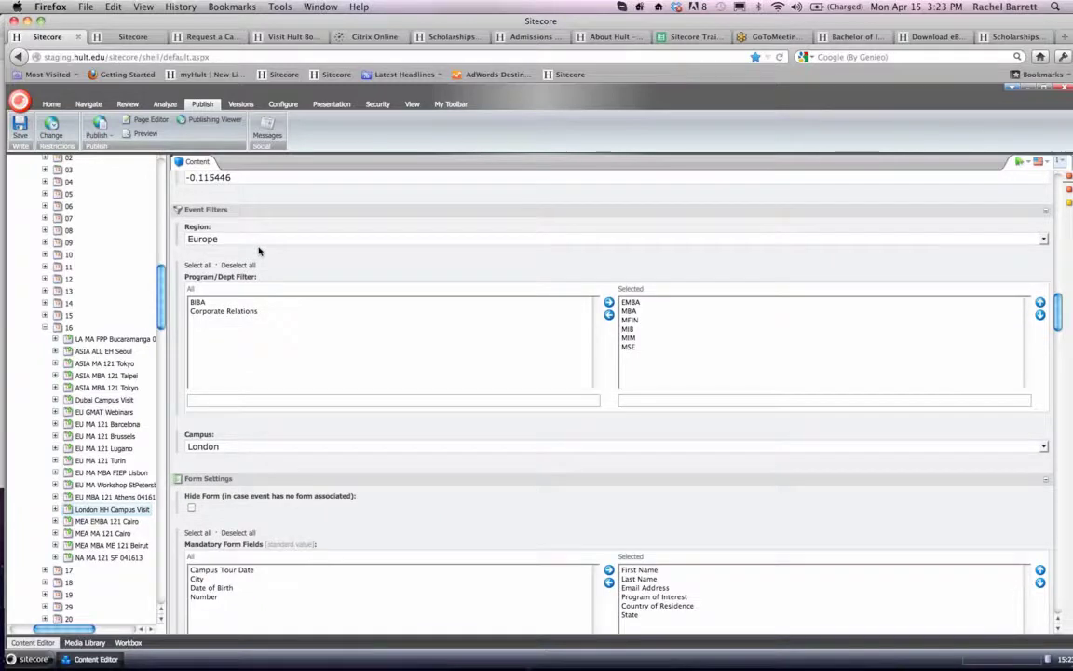
{"action": "scroll", "coordinate": [258, 248], "scroll_direction": "down", "scroll_amount": 3}
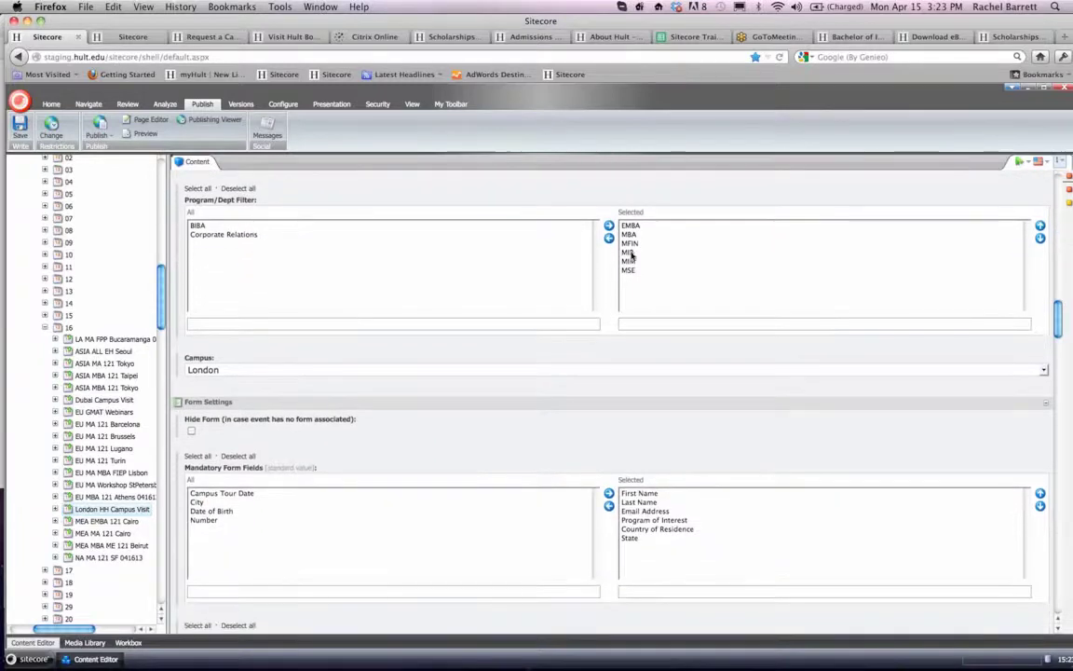
{"action": "scroll", "coordinate": [536, 271], "scroll_direction": "down", "scroll_amount": 3}
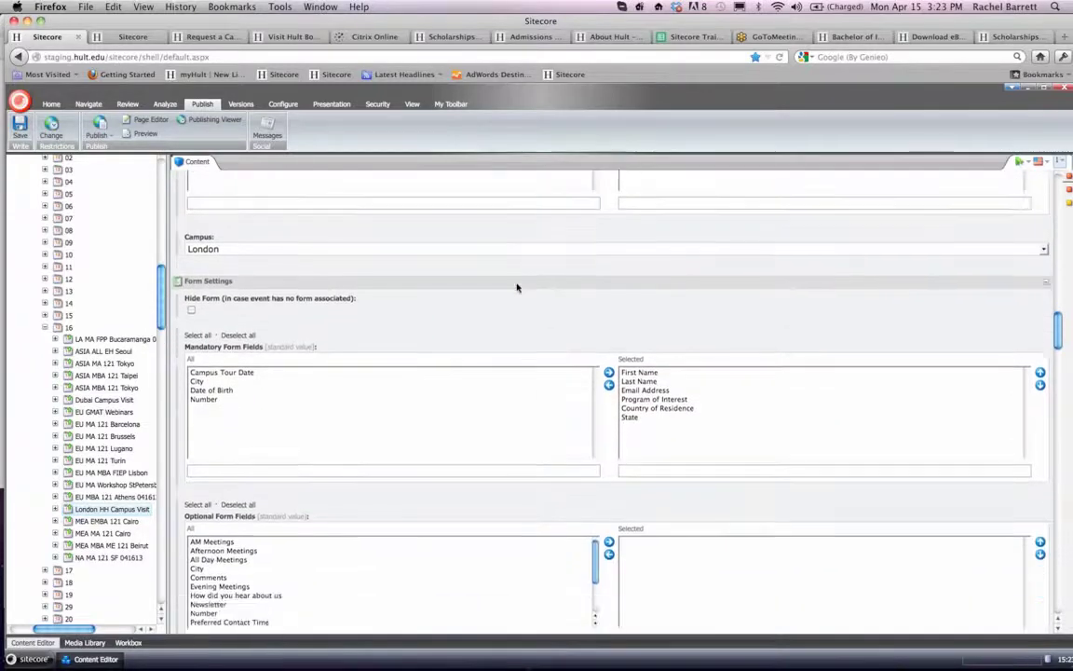
{"action": "scroll", "coordinate": [517, 287], "scroll_direction": "down", "scroll_amount": 4}
{"action": "scroll", "coordinate": [517, 287], "scroll_direction": "down", "scroll_amount": 1}
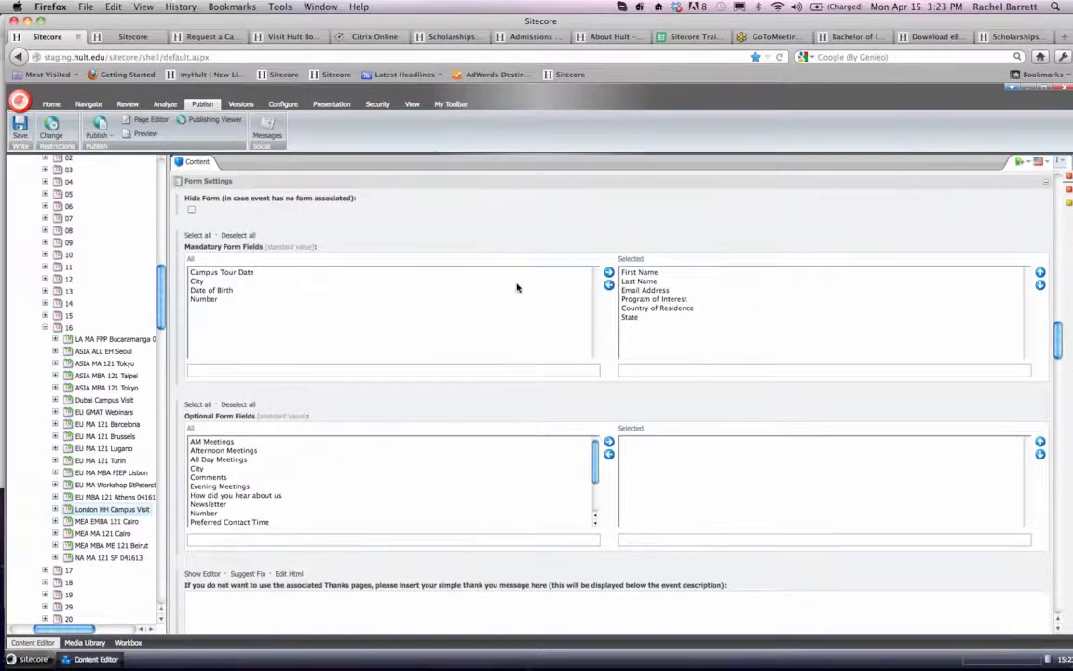
{"action": "scroll", "coordinate": [517, 287], "scroll_direction": "up", "scroll_amount": 2}
{"action": "scroll", "coordinate": [517, 287], "scroll_direction": "down", "scroll_amount": 8}
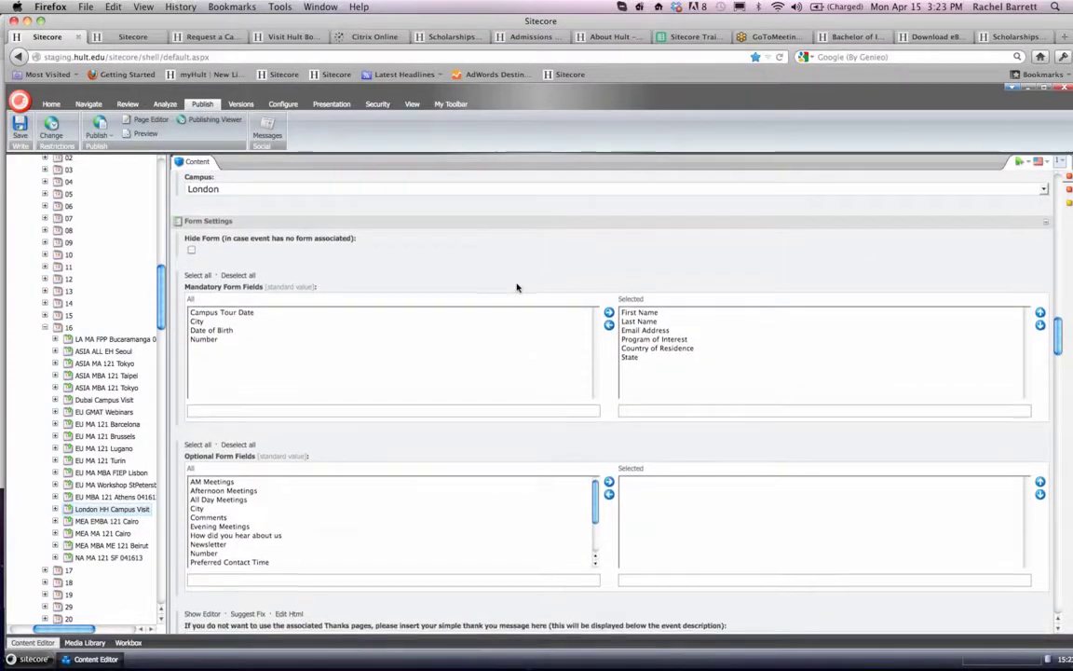
- Review the London event's thank-you message, building blocks, event manager notification addresses and event capacity
{"action": "scroll", "coordinate": [517, 286], "scroll_direction": "down", "scroll_amount": 13}
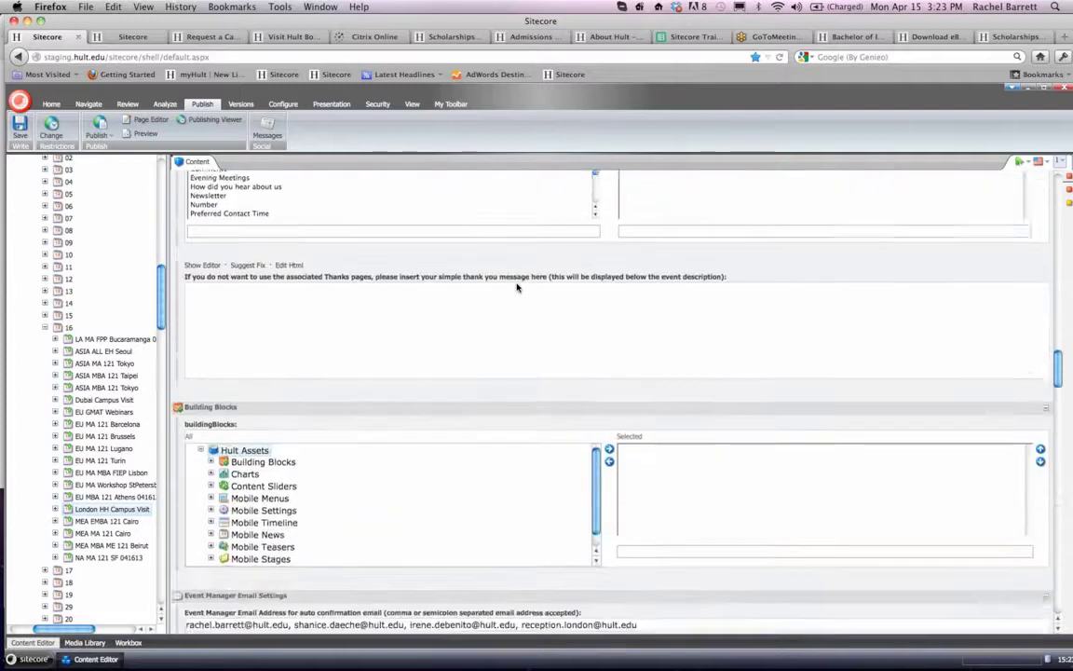
{"action": "scroll", "coordinate": [518, 287], "scroll_direction": "down", "scroll_amount": 2}
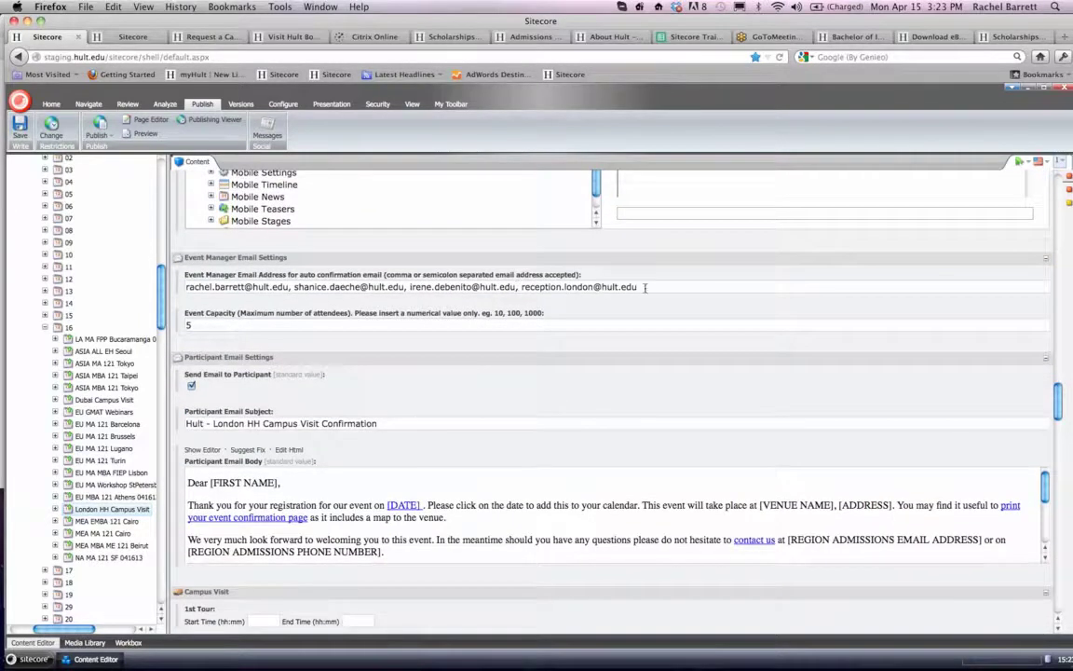
{"action": "left_click_drag", "start_coordinate": [644, 287], "coordinate": [186, 287]}
{"action": "left_click", "coordinate": [201, 287]}
{"action": "left_click", "coordinate": [654, 288]}
{"action": "scroll", "coordinate": [296, 317], "scroll_direction": "up", "scroll_amount": 1}
{"action": "scroll", "coordinate": [303, 317], "scroll_direction": "down", "scroll_amount": 1}
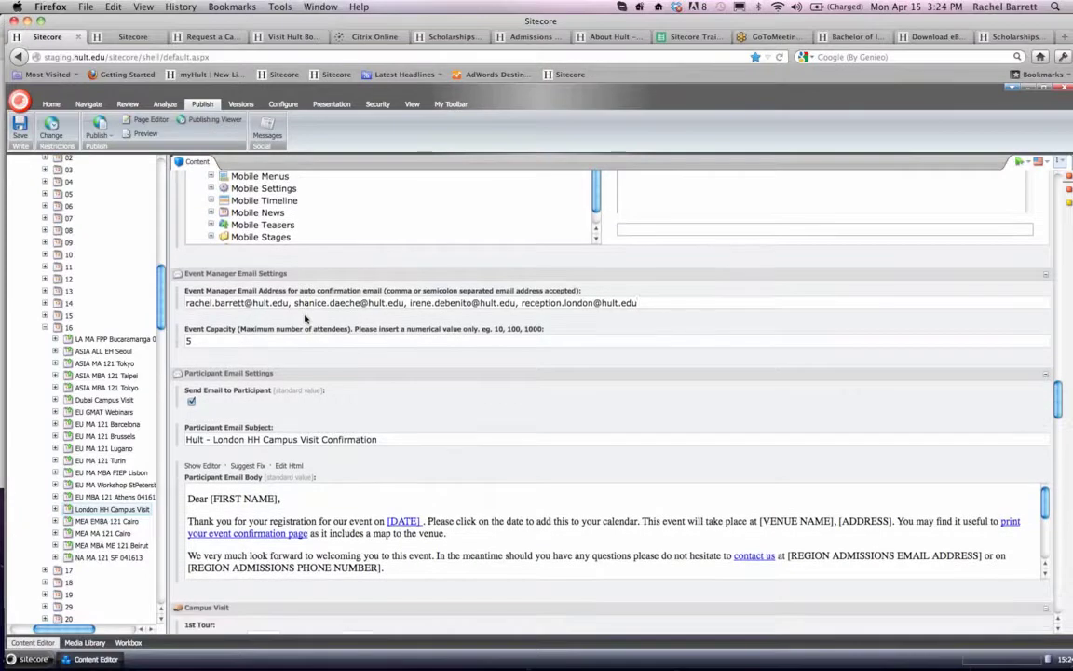
{"action": "left_click_drag", "start_coordinate": [638, 303], "coordinate": [168, 305]}
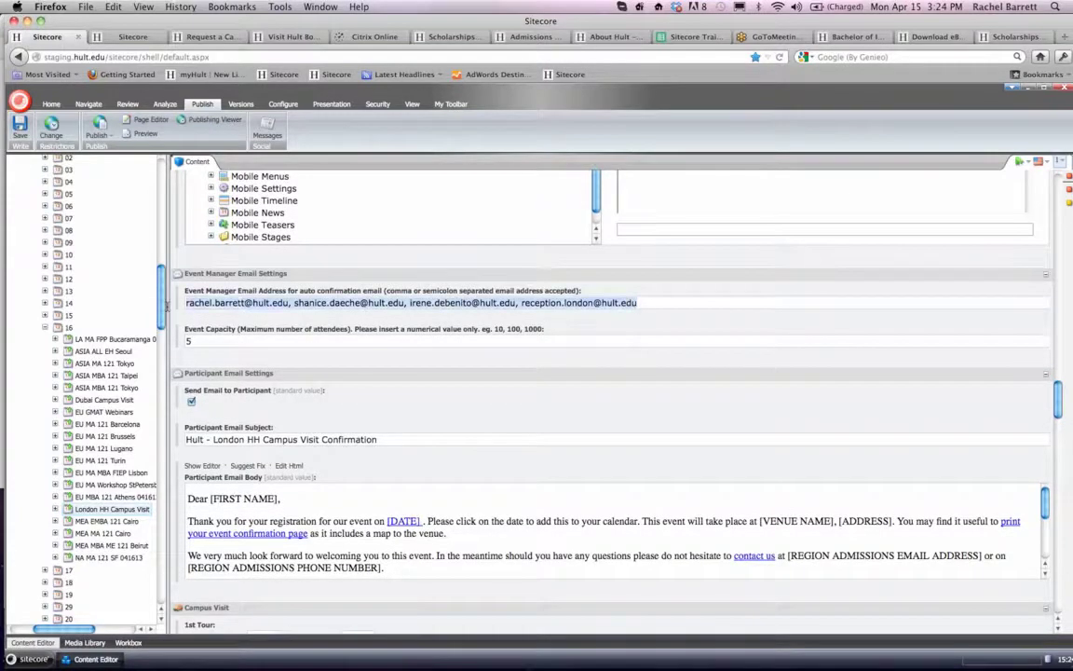
{"action": "left_click", "coordinate": [255, 305]}
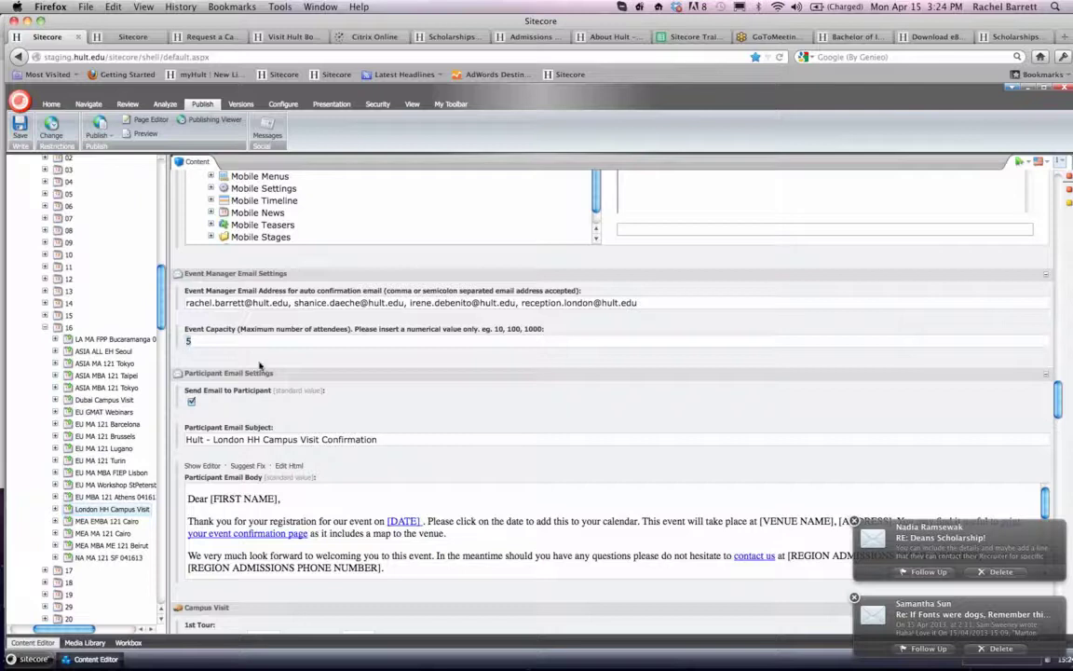
- Examine the London event's Participant Email Settings, including the send option, subject and start of the email body
{"action": "scroll", "coordinate": [279, 363], "scroll_direction": "down", "scroll_amount": 3}
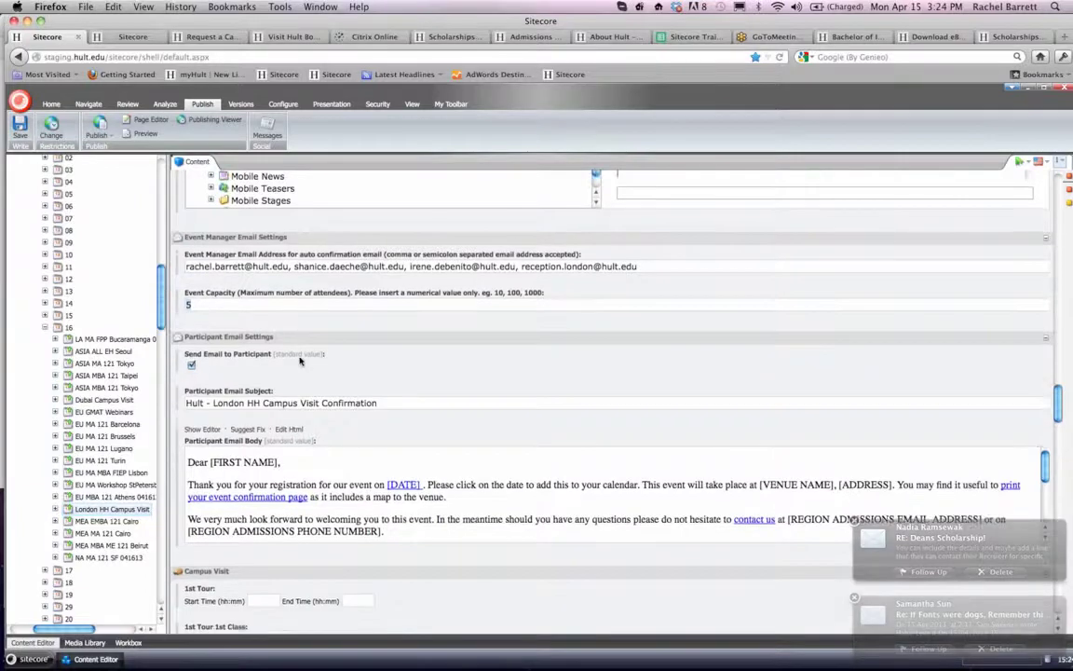
{"action": "scroll", "coordinate": [300, 362], "scroll_direction": "down", "scroll_amount": 1}
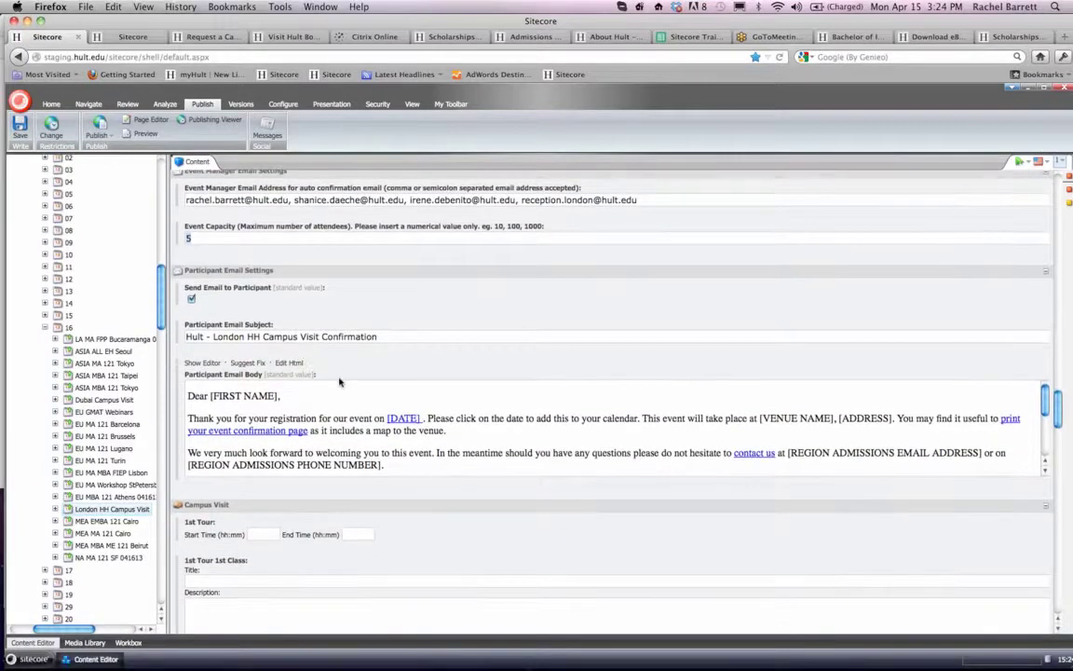
{"action": "scroll", "coordinate": [336, 400], "scroll_direction": "down", "scroll_amount": 3}
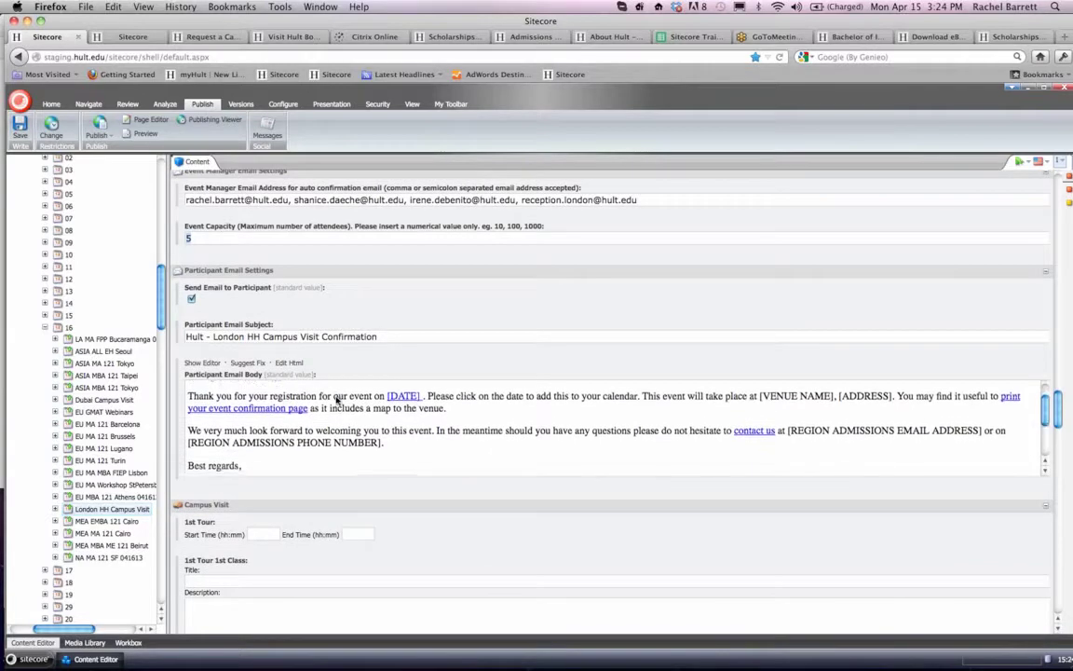
{"action": "scroll", "coordinate": [337, 399], "scroll_direction": "up", "scroll_amount": 2}
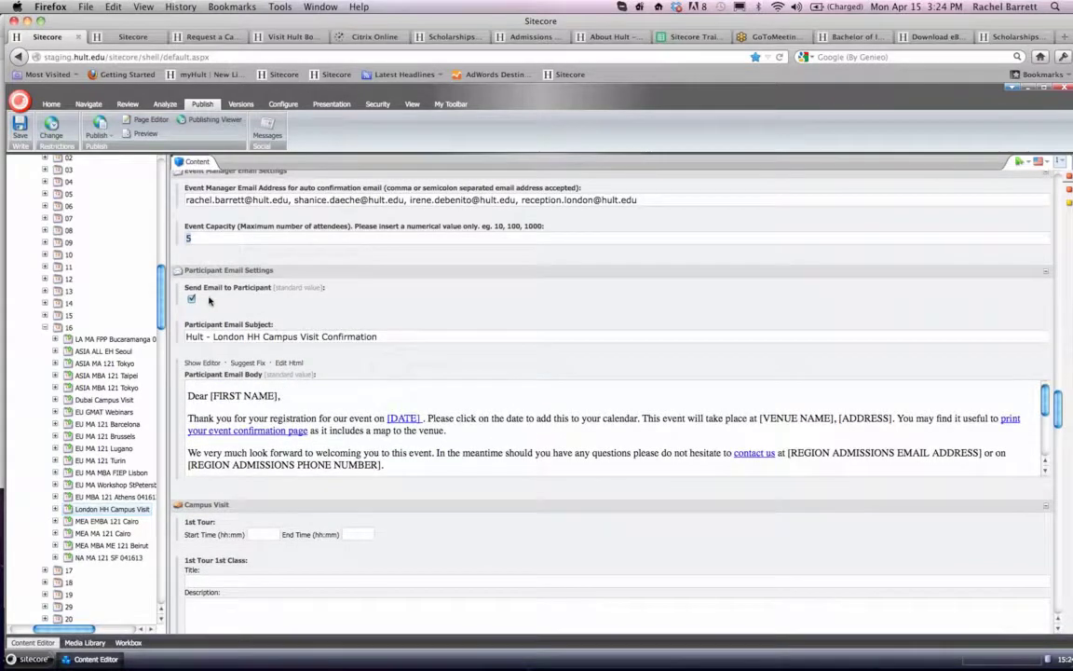
{"action": "scroll", "coordinate": [210, 300], "scroll_direction": "up", "scroll_amount": 1}
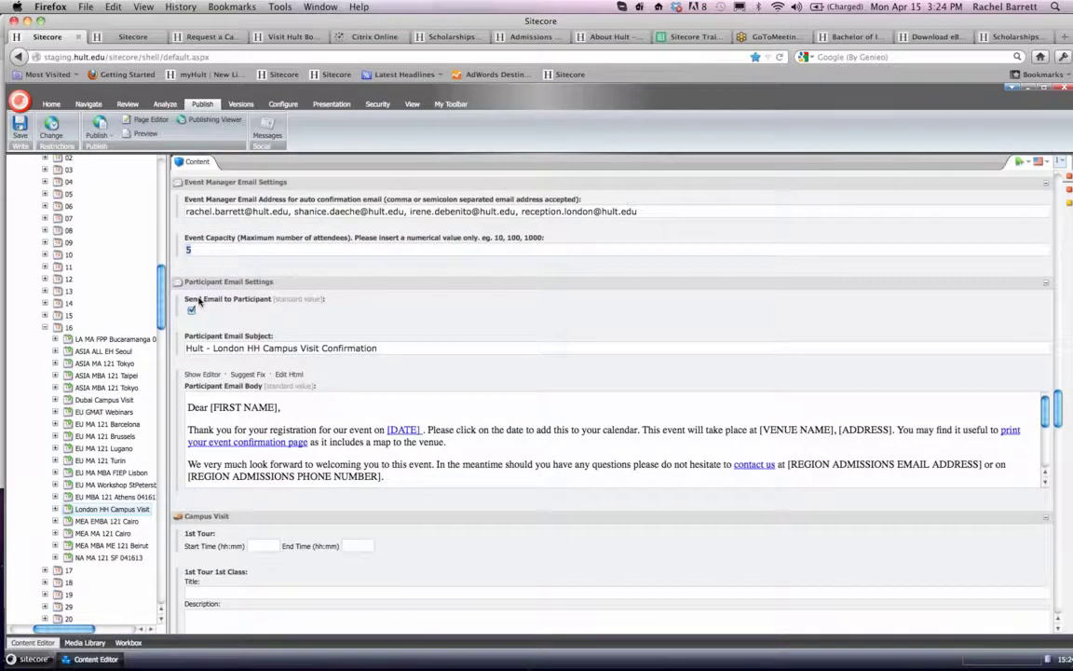
- Expand the London HH Campus Visit item to show its Thanks page, and read the participant email through to its sign-off
{"action": "left_click", "coordinate": [53, 510]}
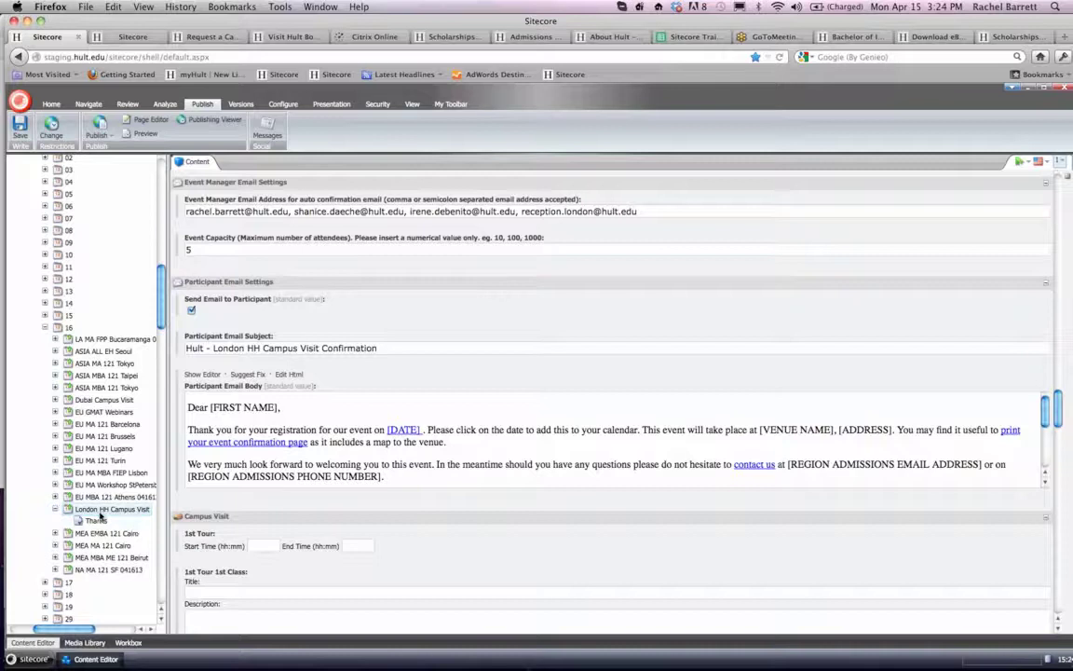
{"action": "scroll", "coordinate": [277, 439], "scroll_direction": "down", "scroll_amount": 1}
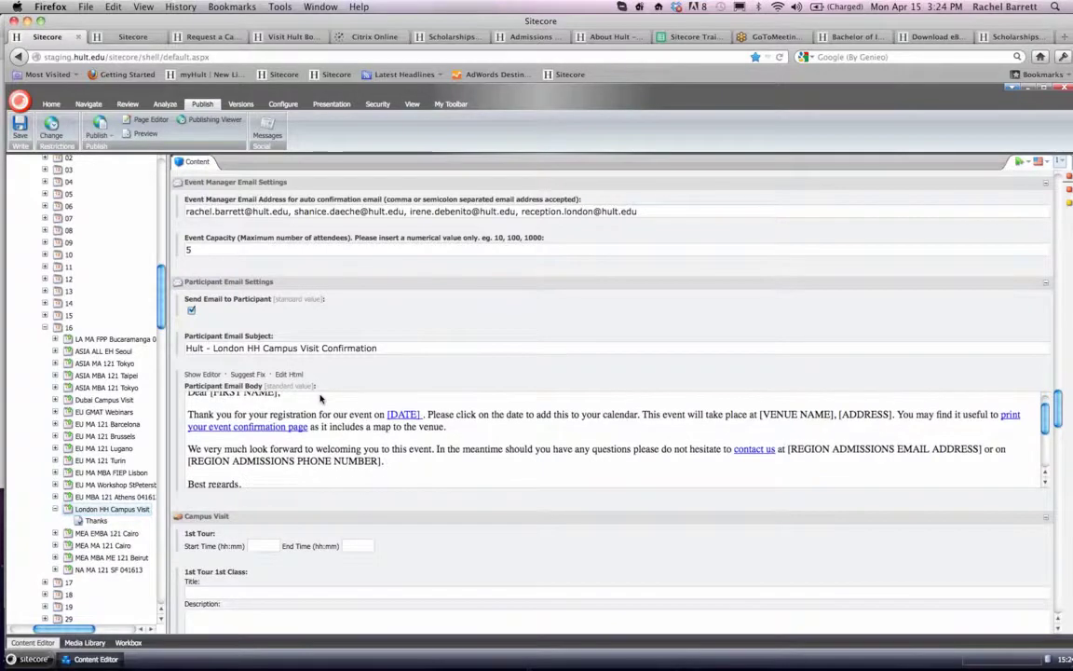
{"action": "scroll", "coordinate": [276, 438], "scroll_direction": "down", "scroll_amount": 2}
{"action": "scroll", "coordinate": [288, 489], "scroll_direction": "down", "scroll_amount": 5}
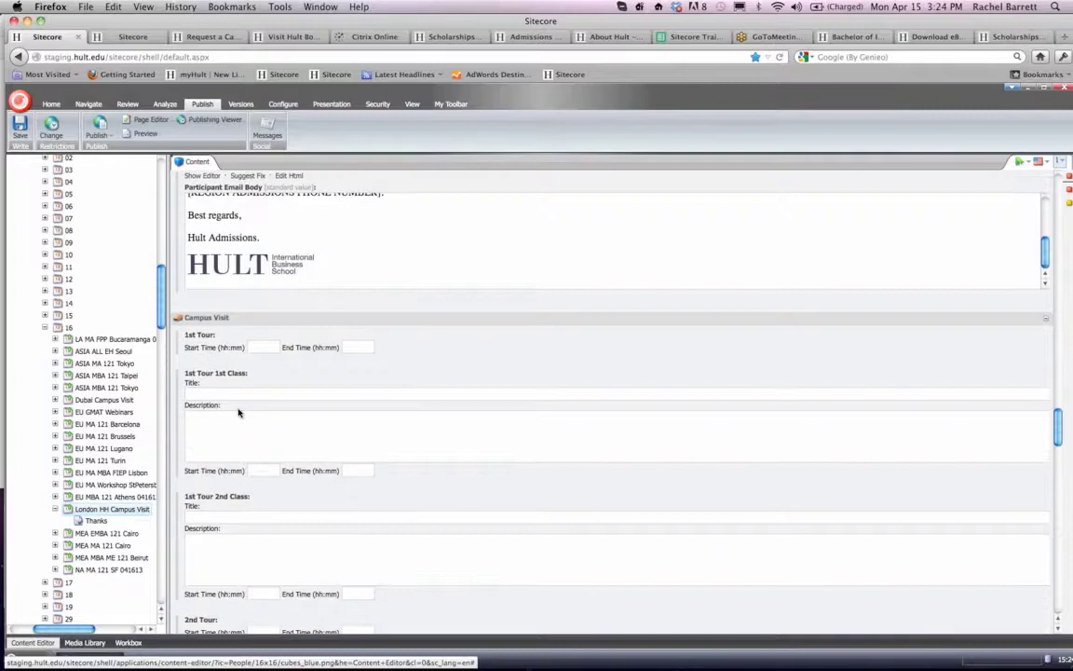
- Look over the Campus Visit section's tour times and the class title, description and time fields
{"action": "scroll", "coordinate": [303, 340], "scroll_direction": "down", "scroll_amount": 1}
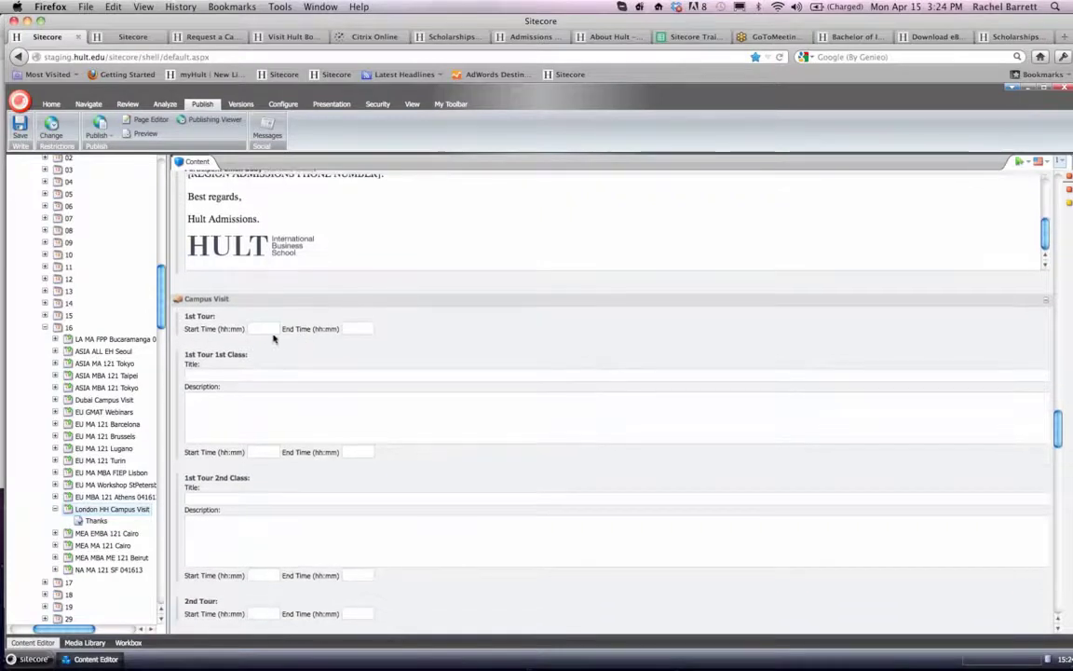
{"action": "left_click", "coordinate": [256, 331]}
{"action": "scroll", "coordinate": [333, 411], "scroll_direction": "down", "scroll_amount": 1}
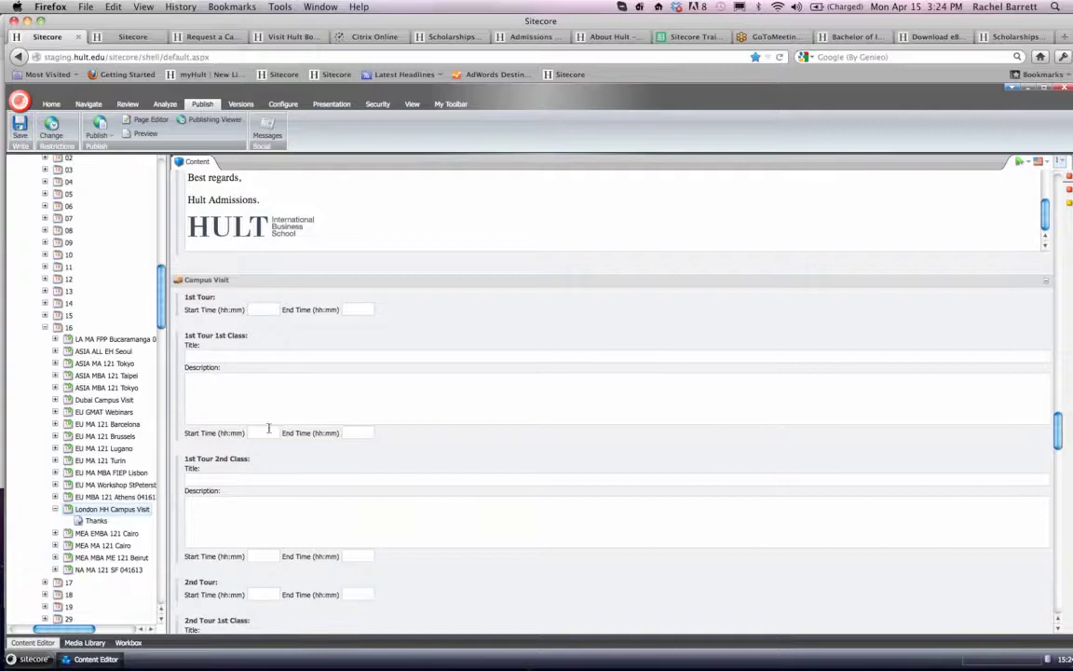
{"action": "left_click", "coordinate": [349, 430]}
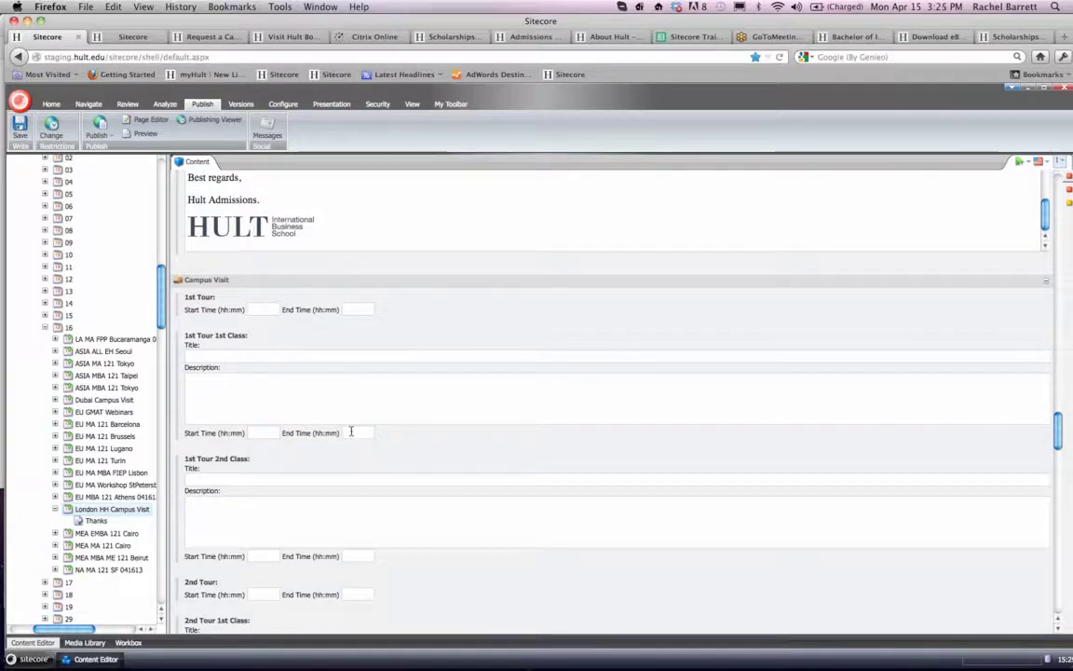
{"action": "scroll", "coordinate": [271, 517], "scroll_direction": "down", "scroll_amount": 5}
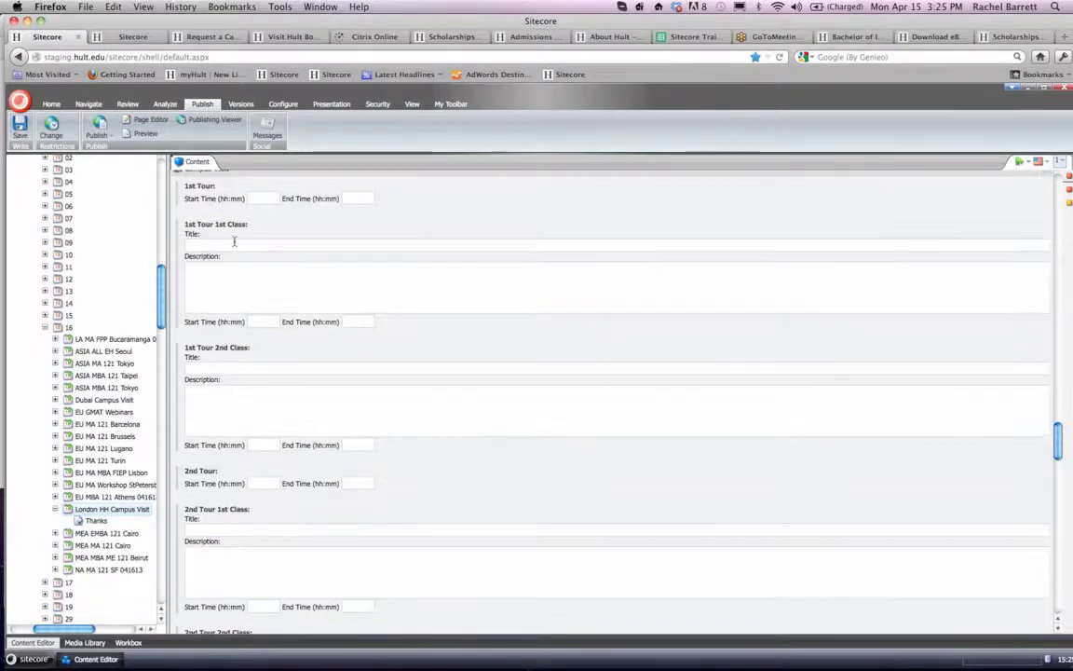
- Switch to the Boston campus visit page and open the calendar for the campus tour date
{"action": "left_click", "coordinate": [184, 36]}
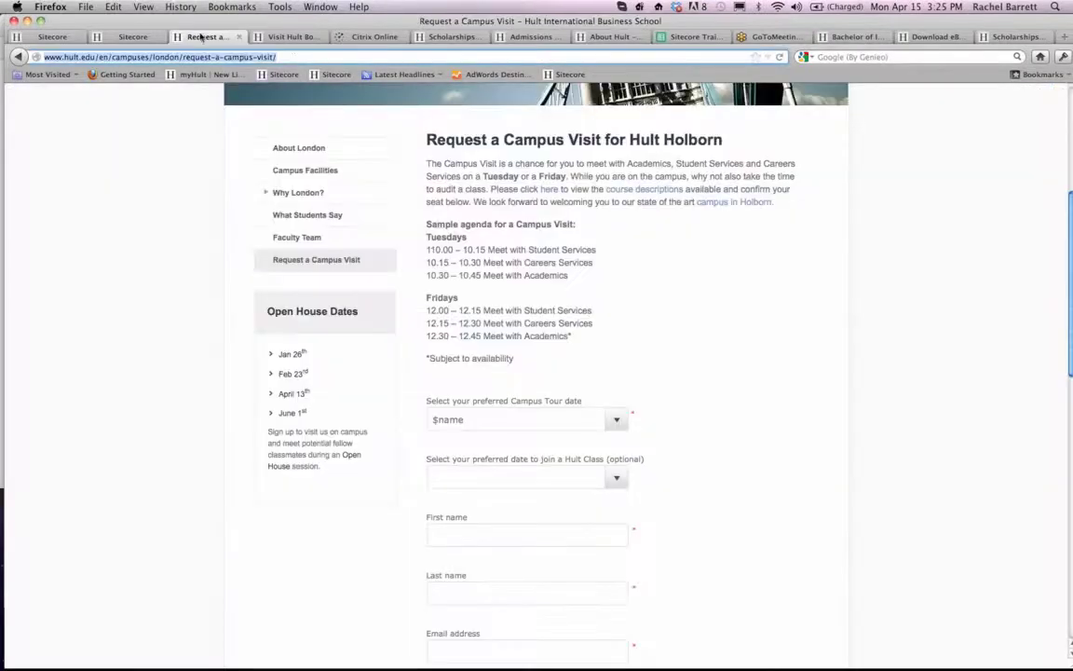
{"action": "left_click", "coordinate": [291, 38]}
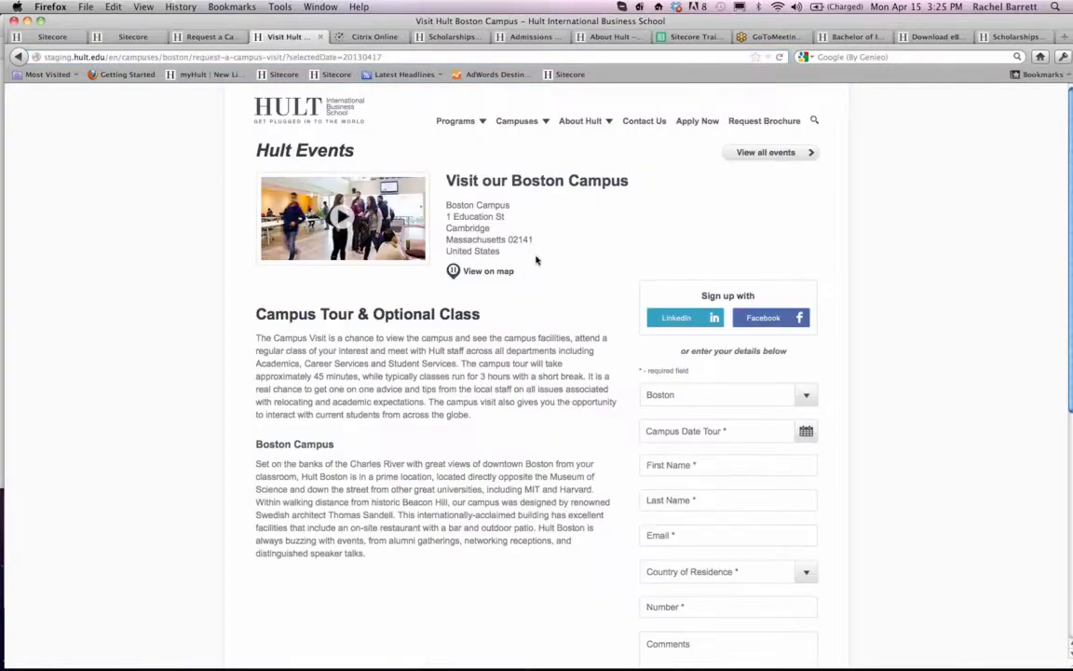
{"action": "scroll", "coordinate": [652, 307], "scroll_direction": "down", "scroll_amount": 1}
{"action": "left_click", "coordinate": [713, 382]}
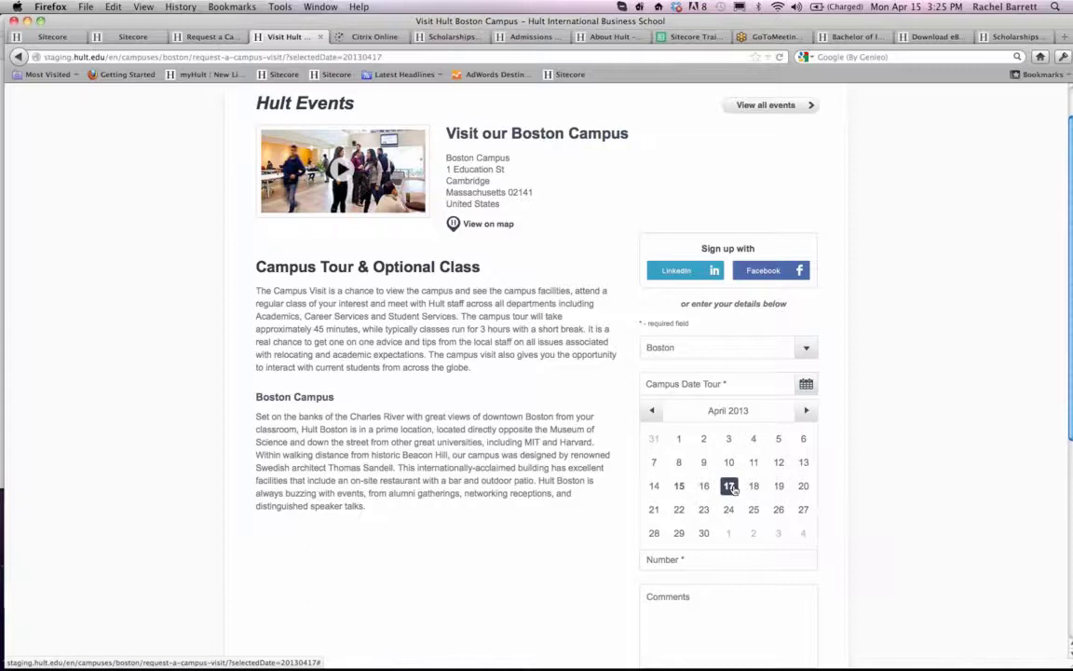
- Return to the Scholarships item in the other Sitecore window and close its empty rich text editor
{"action": "left_click", "coordinate": [136, 41]}
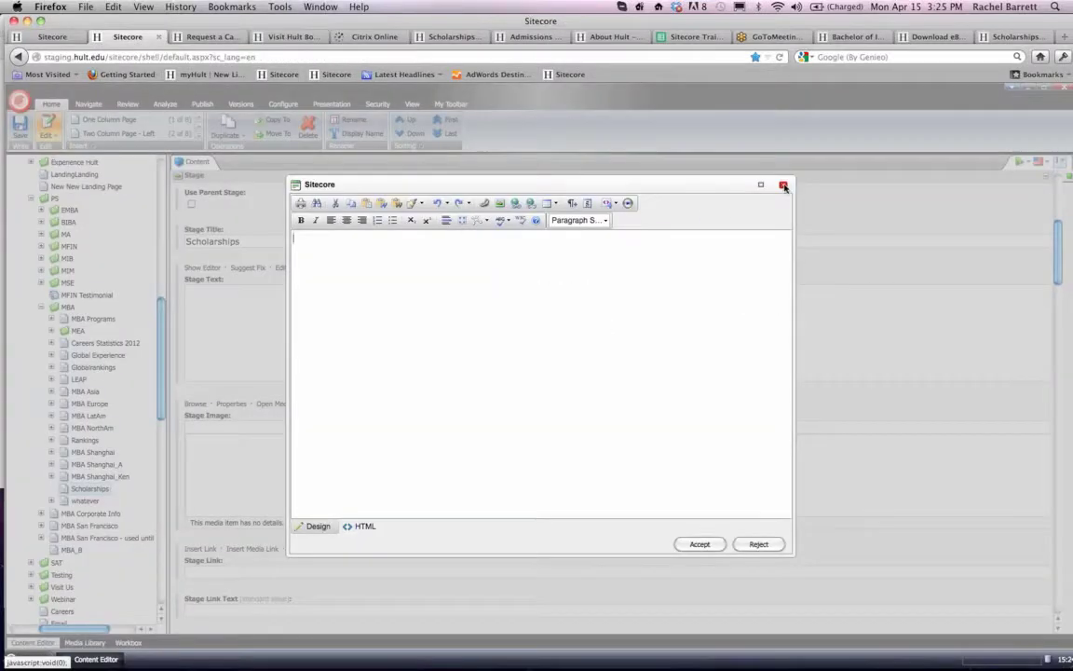
{"action": "left_click", "coordinate": [784, 185]}
{"action": "mouse_move", "coordinate": [439, 643]}
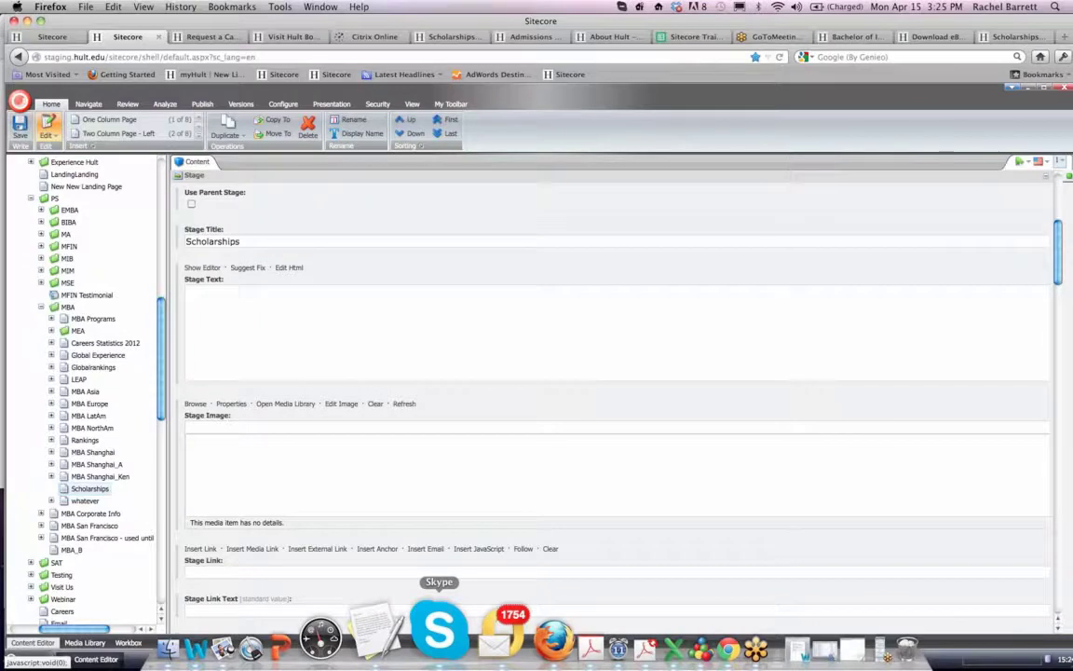
- Expand Events in the content tree and list the months of 2013, keeping the 2012 folder collapsed
{"action": "scroll", "coordinate": [89, 451], "scroll_direction": "up", "scroll_amount": 15}
{"action": "scroll", "coordinate": [89, 451], "scroll_direction": "down", "scroll_amount": 20}
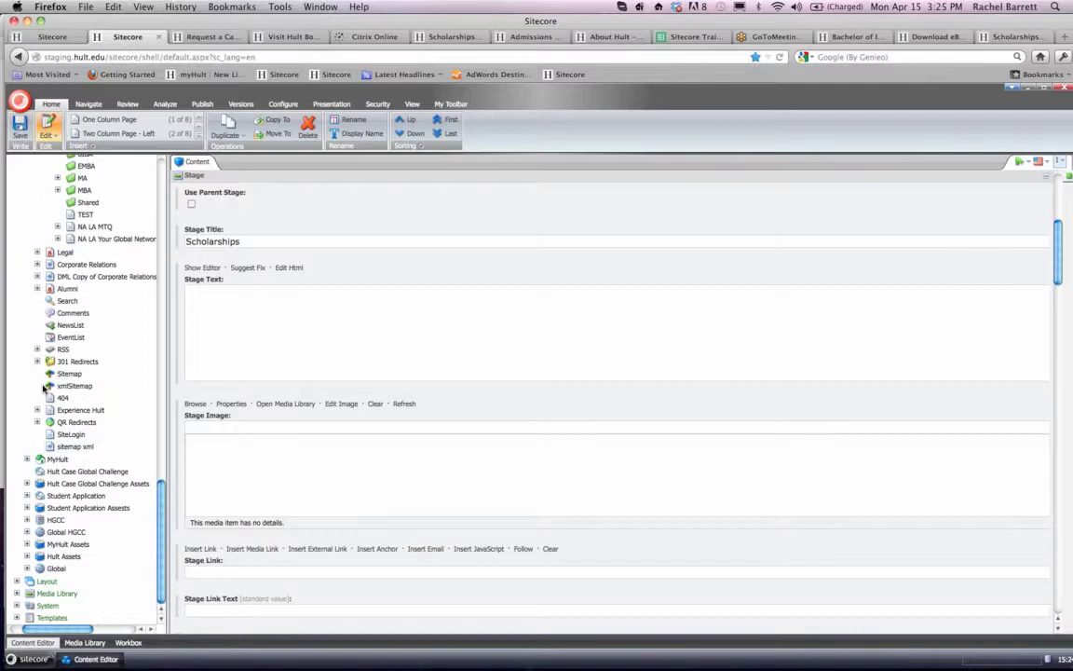
{"action": "scroll", "coordinate": [41, 389], "scroll_direction": "up", "scroll_amount": 15}
{"action": "scroll", "coordinate": [42, 389], "scroll_direction": "up", "scroll_amount": 15}
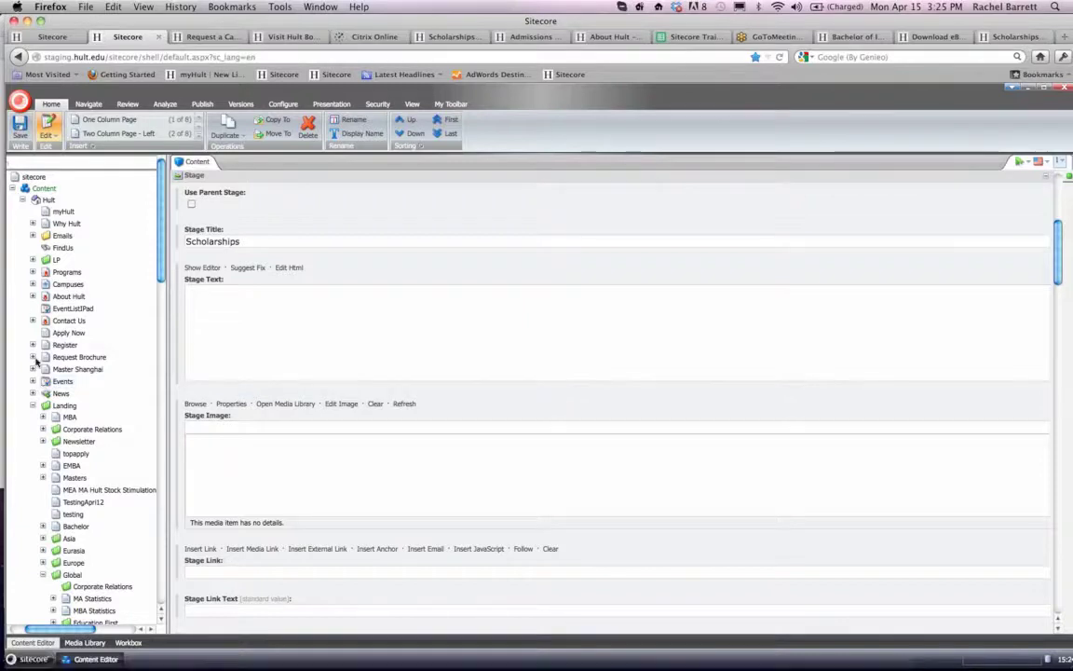
{"action": "left_click", "coordinate": [33, 381]}
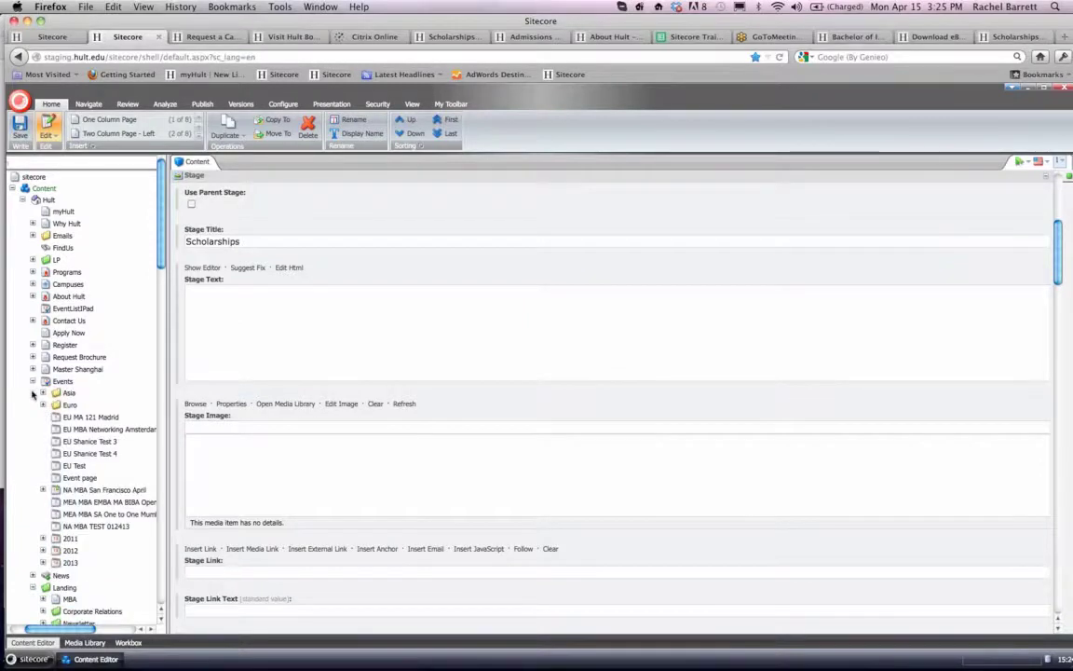
{"action": "scroll", "coordinate": [37, 392], "scroll_direction": "down", "scroll_amount": 3}
{"action": "left_click", "coordinate": [43, 425]}
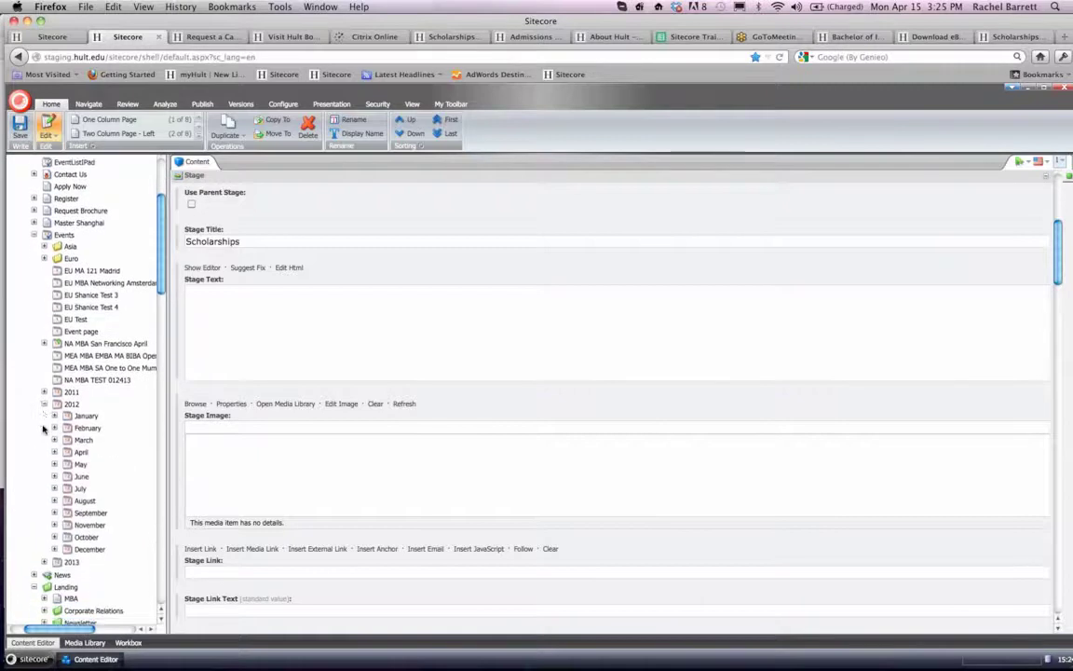
{"action": "scroll", "coordinate": [43, 425], "scroll_direction": "down", "scroll_amount": 2}
{"action": "left_click", "coordinate": [44, 323]}
{"action": "left_click", "coordinate": [45, 335]}
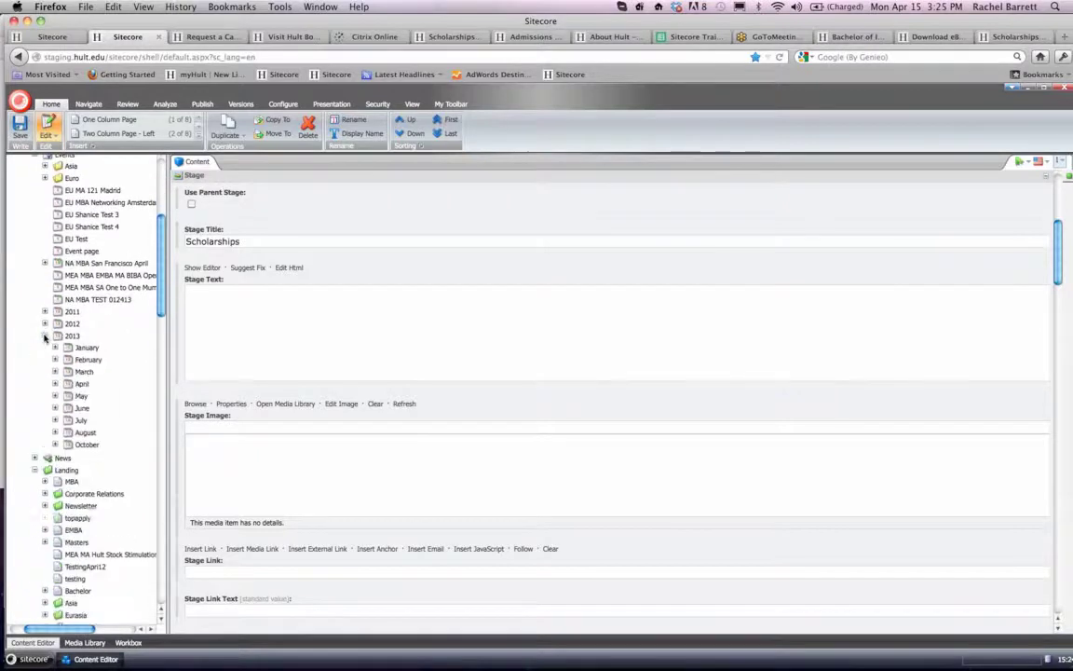
- Expand April 2013 and its day 16 folder to list the events scheduled for that day
{"action": "scroll", "coordinate": [48, 332], "scroll_direction": "down", "scroll_amount": 1}
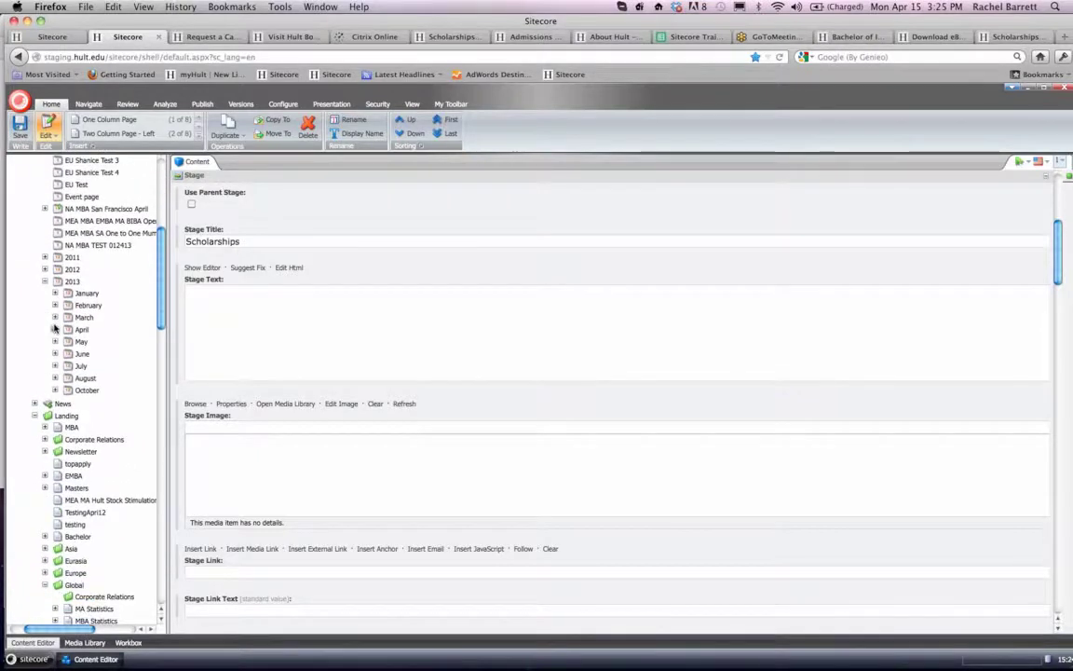
{"action": "left_click", "coordinate": [55, 329]}
{"action": "scroll", "coordinate": [54, 328], "scroll_direction": "down", "scroll_amount": 2}
{"action": "scroll", "coordinate": [54, 328], "scroll_direction": "down", "scroll_amount": 3}
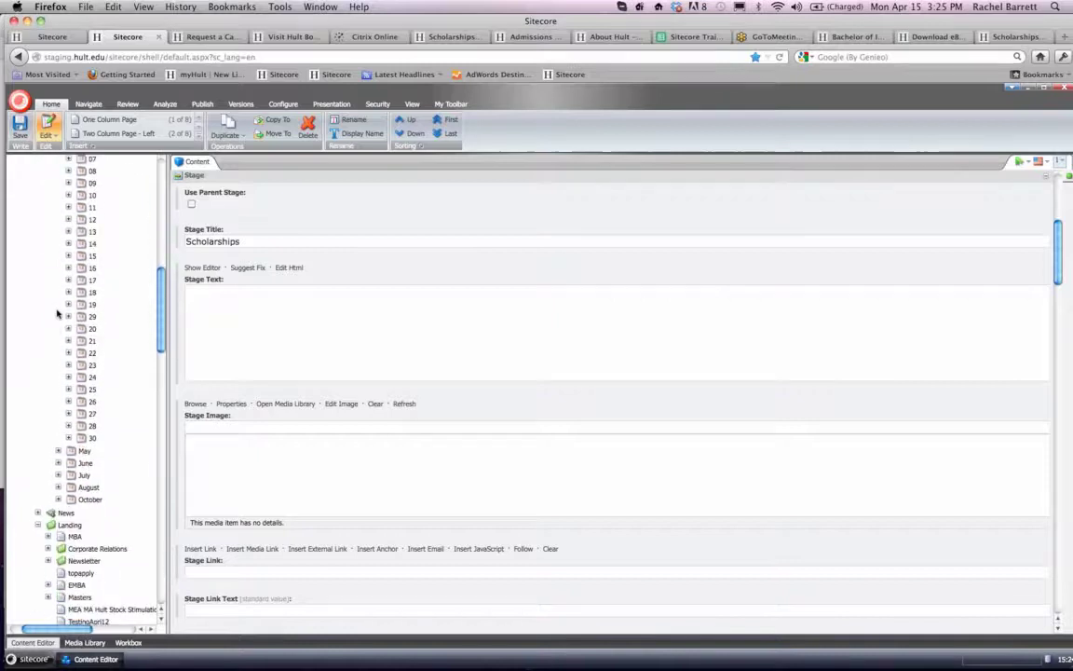
{"action": "left_click", "coordinate": [69, 268]}
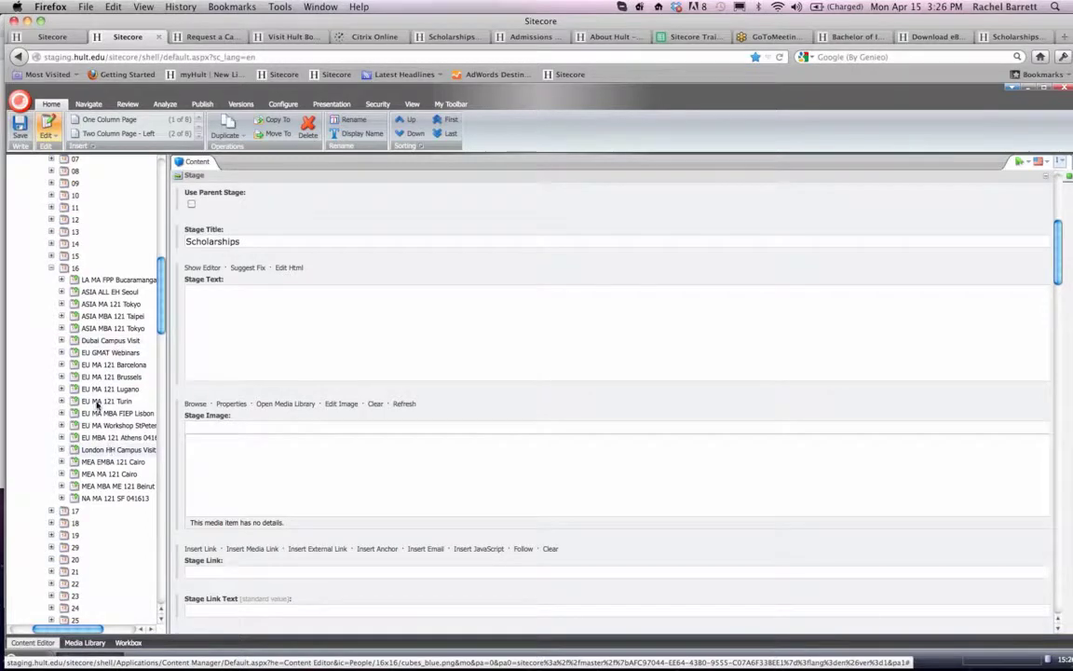
- Expand the 17 and 18 April folders and look through their events for campus visits
{"action": "scroll", "coordinate": [41, 405], "scroll_direction": "down", "scroll_amount": 2}
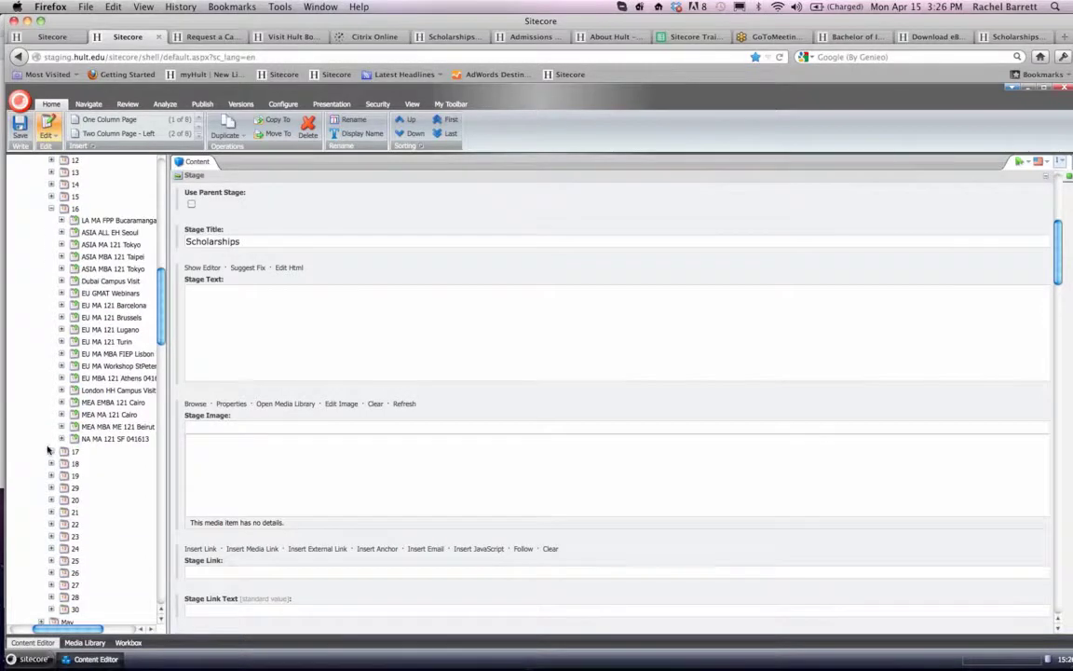
{"action": "left_click", "coordinate": [51, 453]}
{"action": "scroll", "coordinate": [50, 428], "scroll_direction": "down", "scroll_amount": 4}
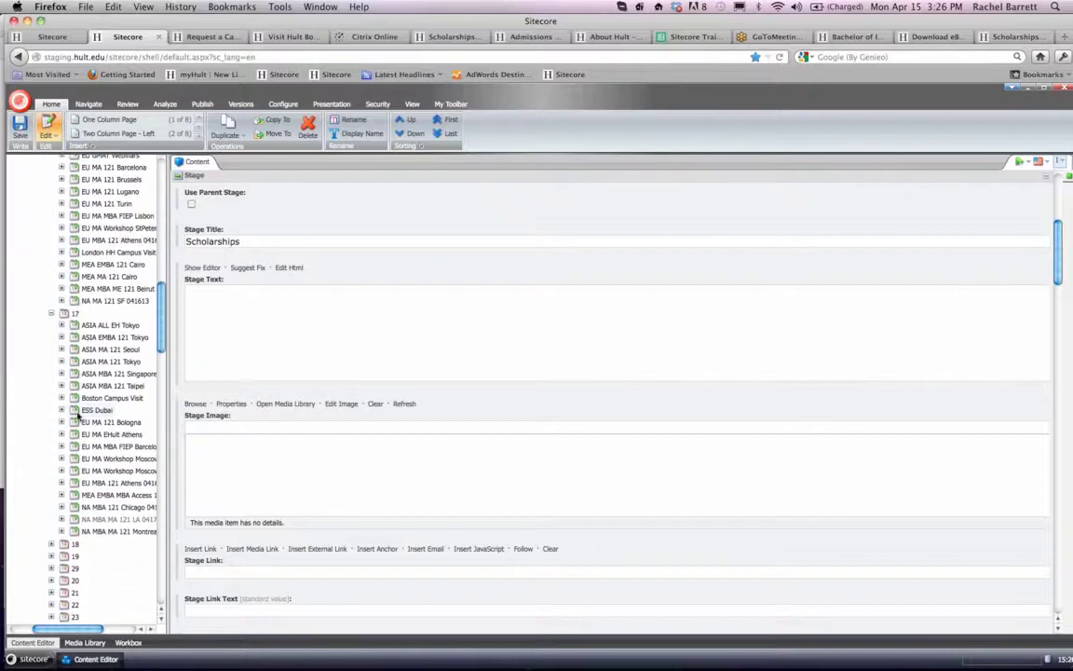
{"action": "scroll", "coordinate": [98, 402], "scroll_direction": "right", "scroll_amount": 1}
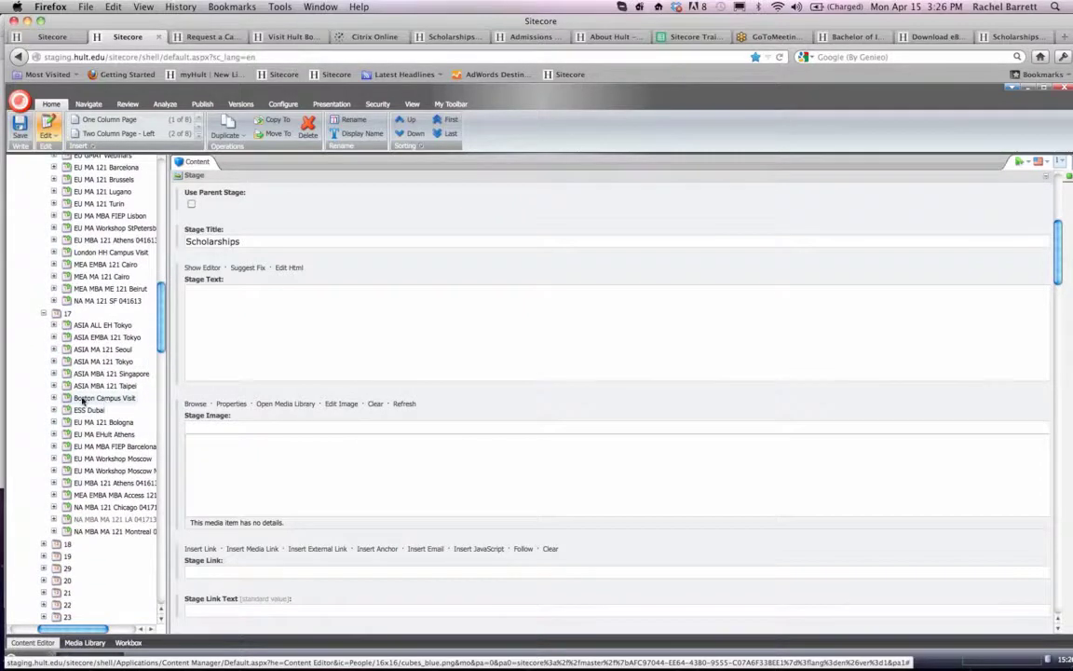
{"action": "scroll", "coordinate": [41, 363], "scroll_direction": "down", "scroll_amount": 3}
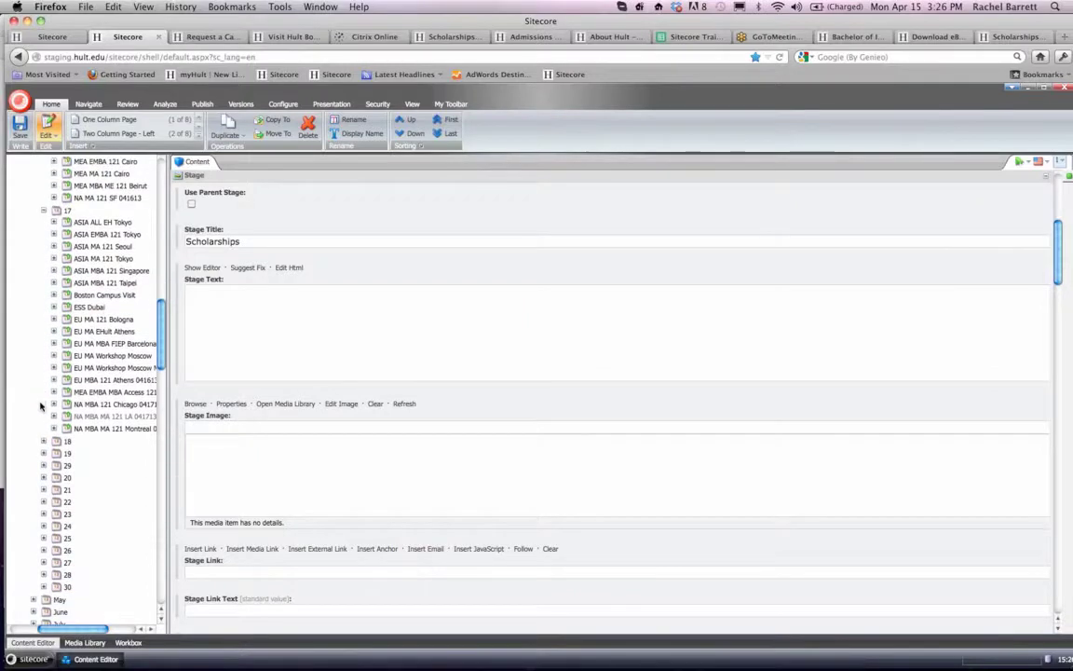
{"action": "left_click", "coordinate": [43, 442]}
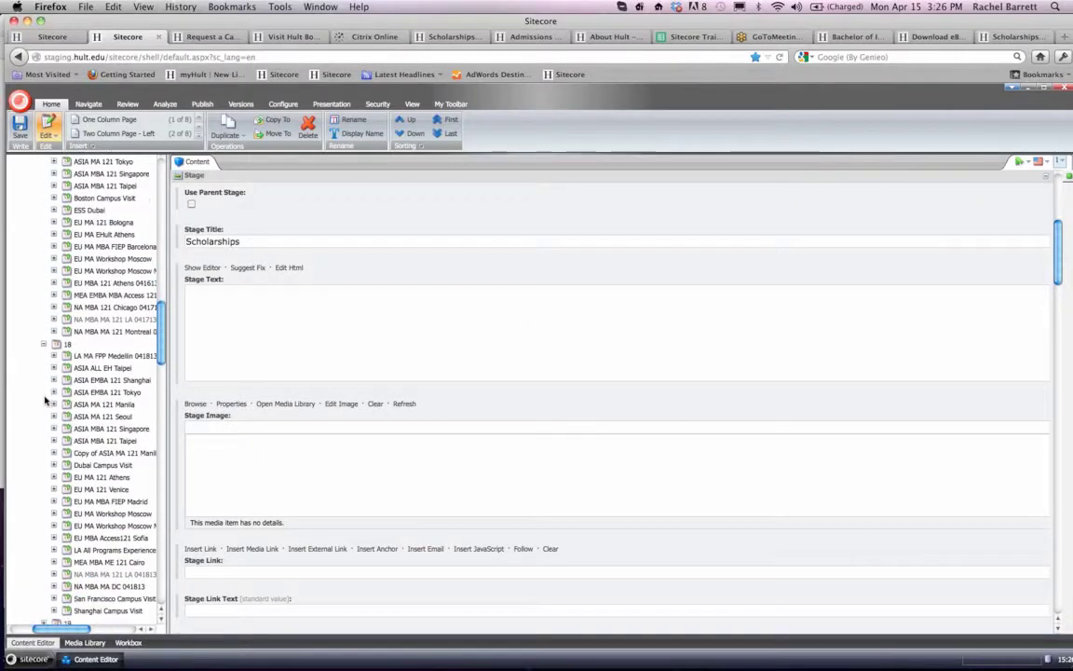
- Look through the remaining 18 April events in the content tree and switch to GoToMeeting
{"action": "scroll", "coordinate": [44, 401], "scroll_direction": "down", "scroll_amount": 1}
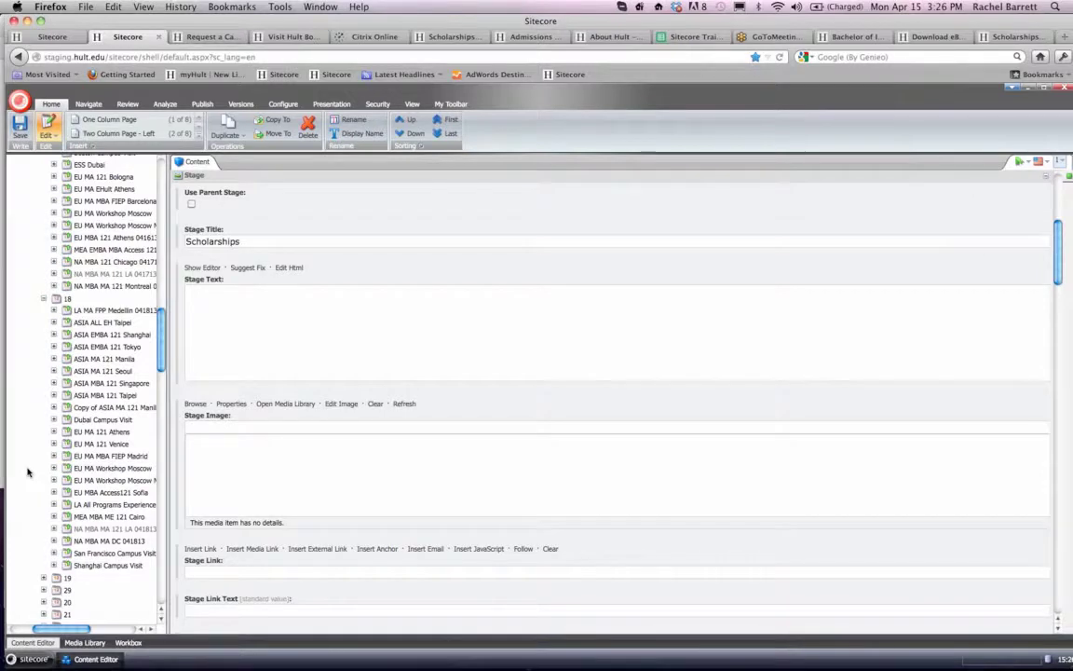
{"action": "mouse_move", "coordinate": [371, 665]}
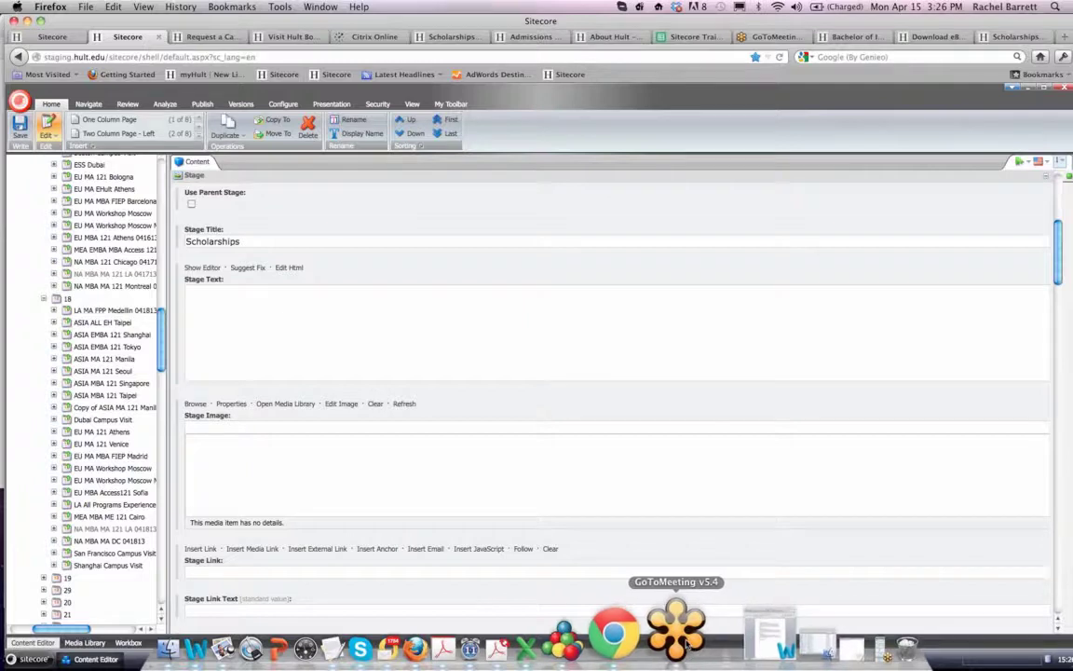
{"action": "left_click", "coordinate": [683, 631]}
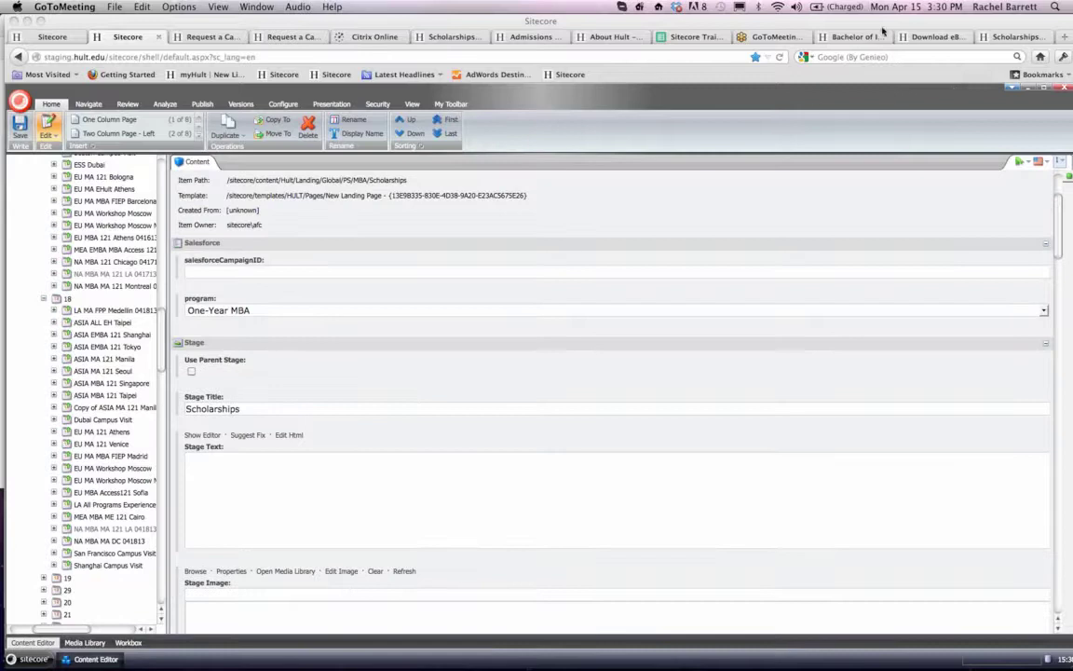
- Compare the live London campus visit request page with the staging Shanghai campus visit page
{"action": "mouse_move", "coordinate": [466, 657]}
{"action": "left_click", "coordinate": [198, 38]}
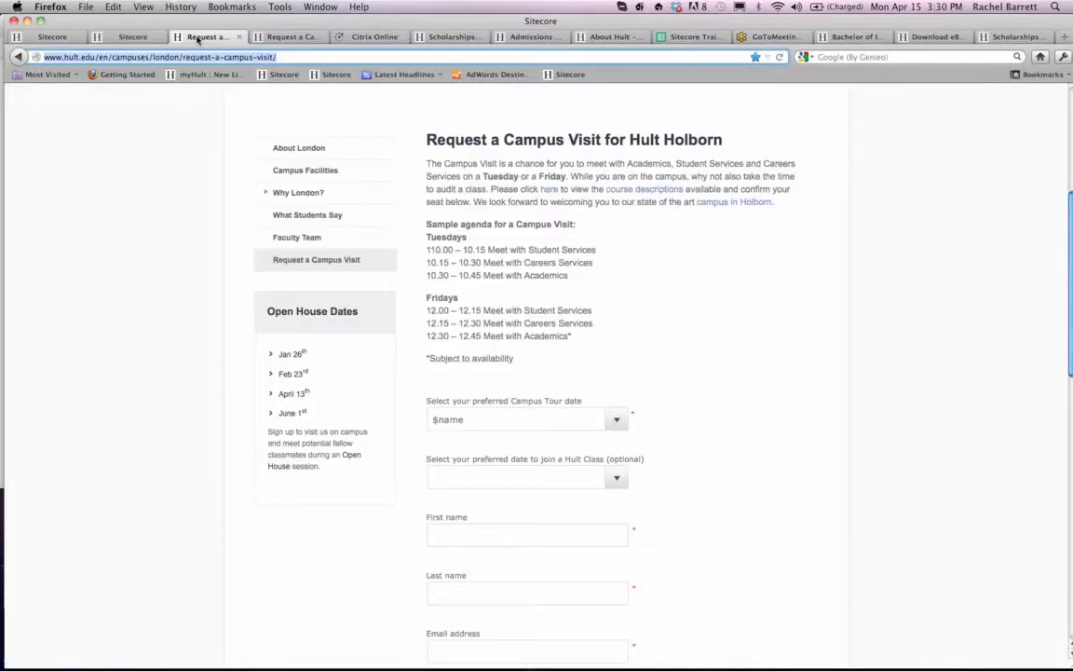
{"action": "left_click", "coordinate": [264, 37]}
{"action": "left_click", "coordinate": [307, 58]}
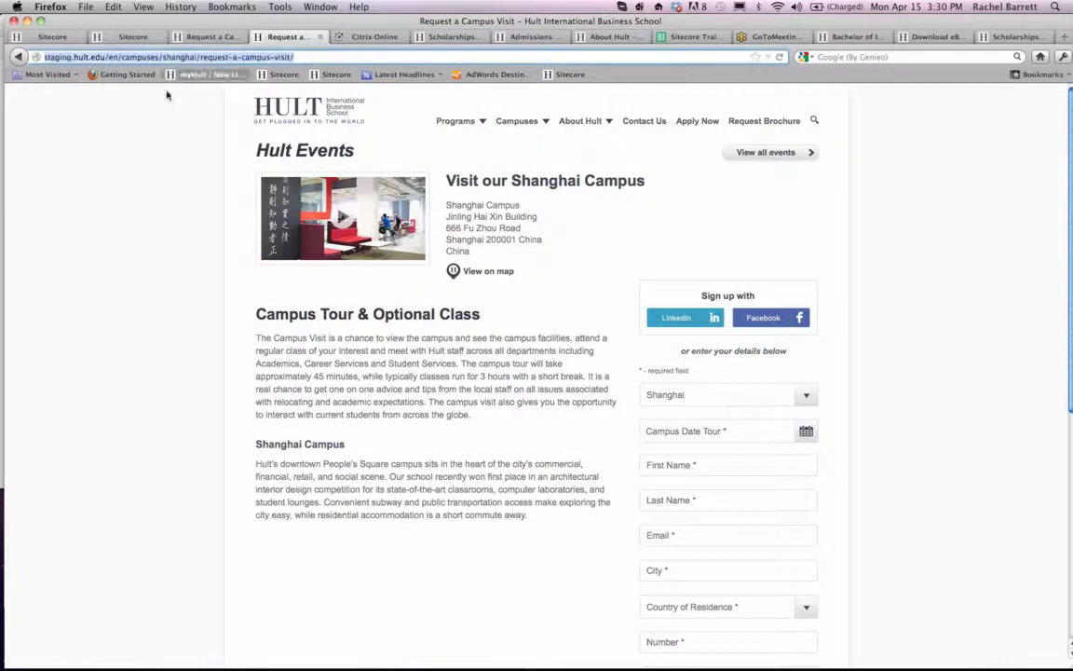
{"action": "left_click", "coordinate": [191, 37]}
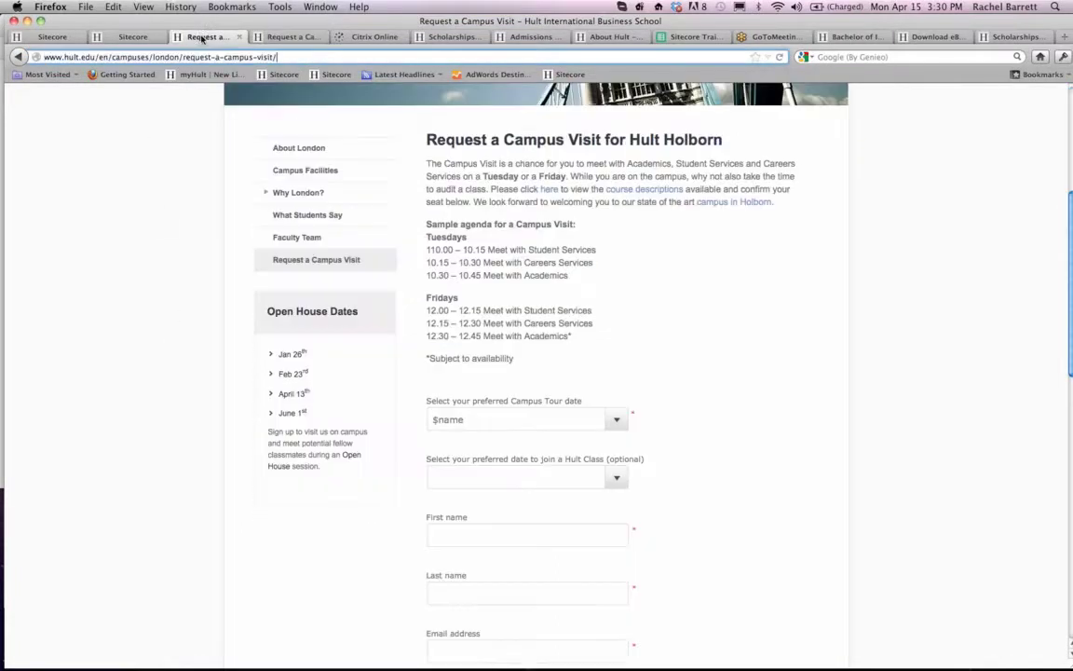
{"action": "left_click", "coordinate": [272, 38]}
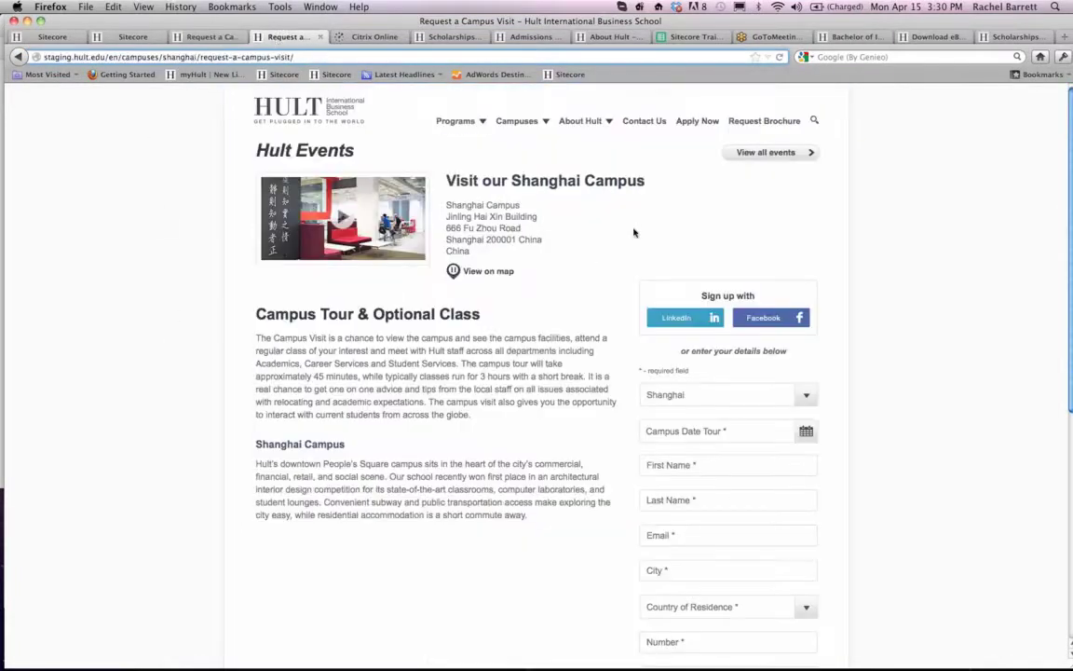
- Review the campuses offered in the staging visit form and choose Shanghai
{"action": "left_click", "coordinate": [806, 398]}
{"action": "left_click", "coordinate": [807, 398]}
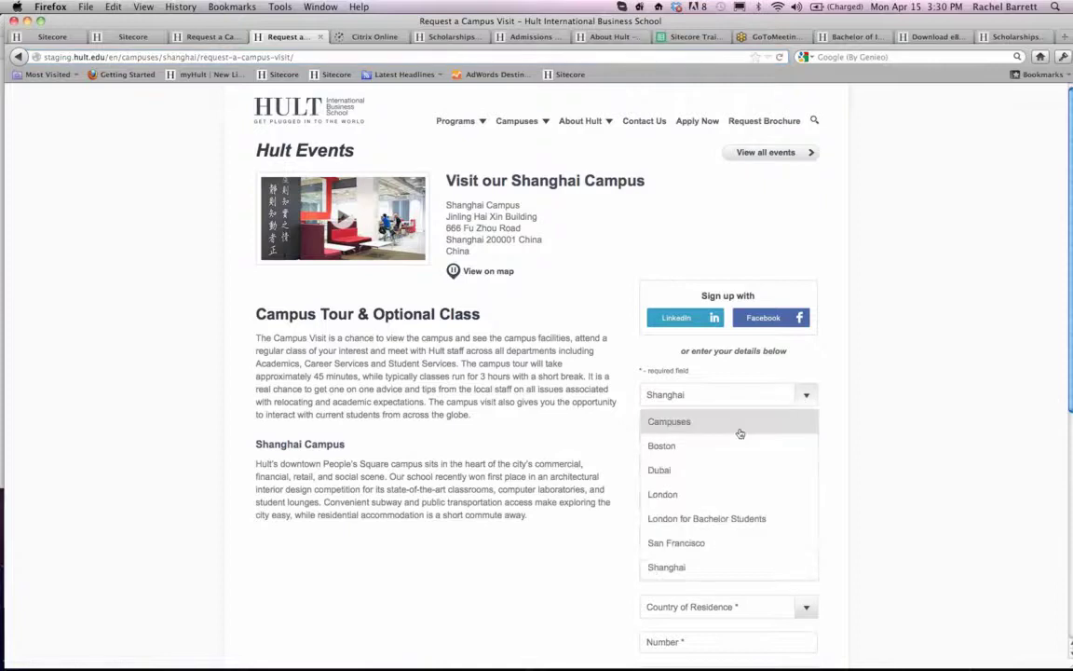
{"action": "left_click", "coordinate": [716, 566]}
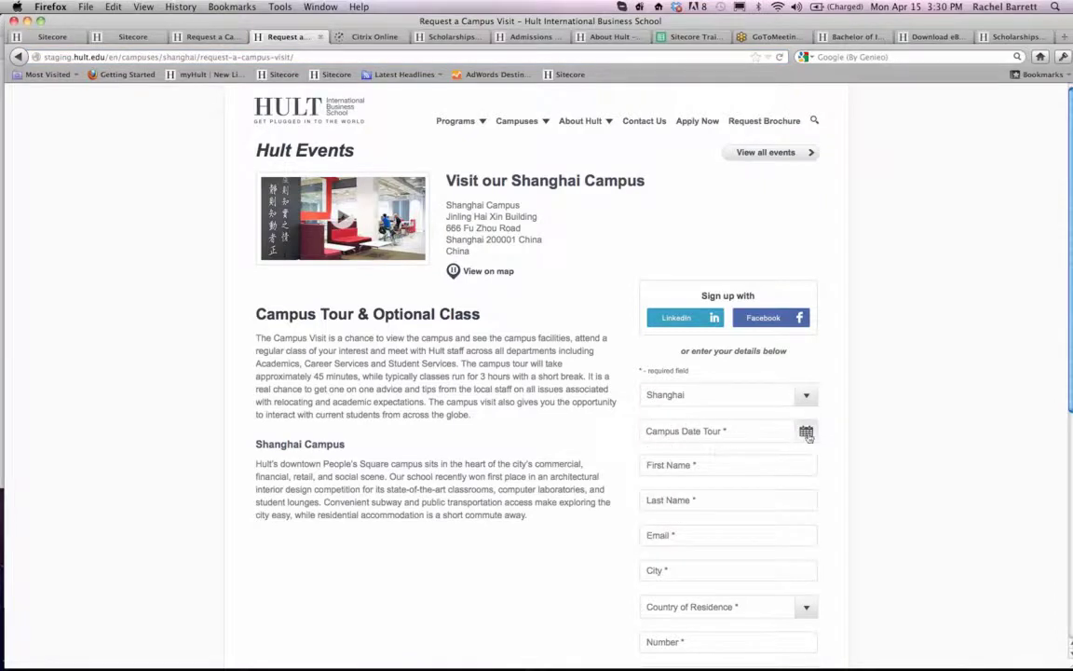
{"action": "left_click", "coordinate": [682, 630]}
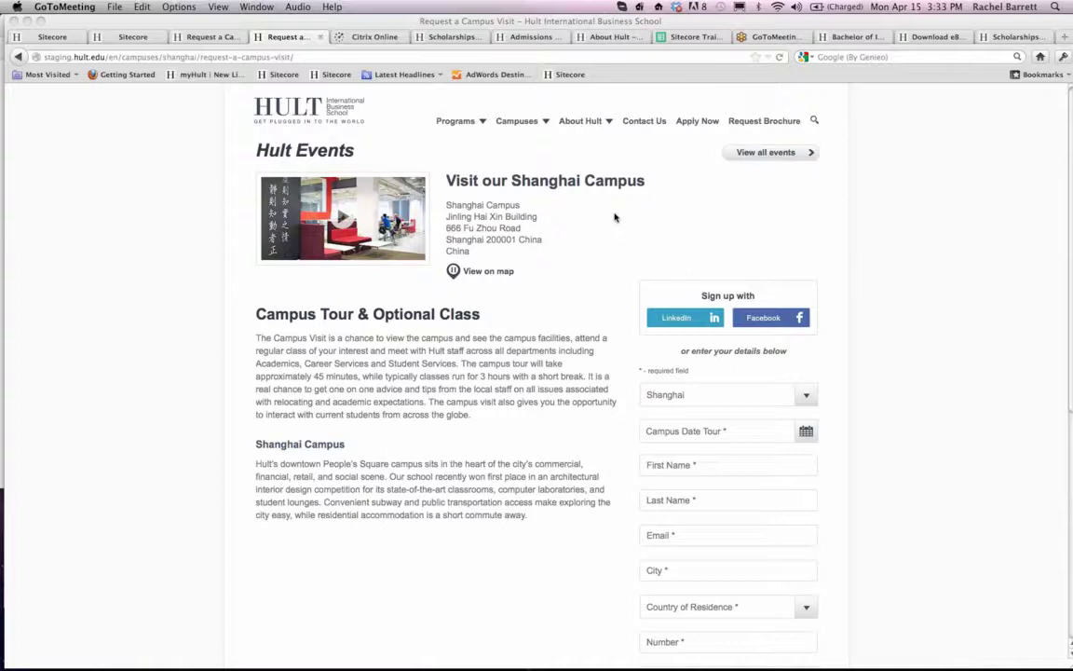
{"action": "scroll", "coordinate": [735, 214], "scroll_direction": "down", "scroll_amount": 2}
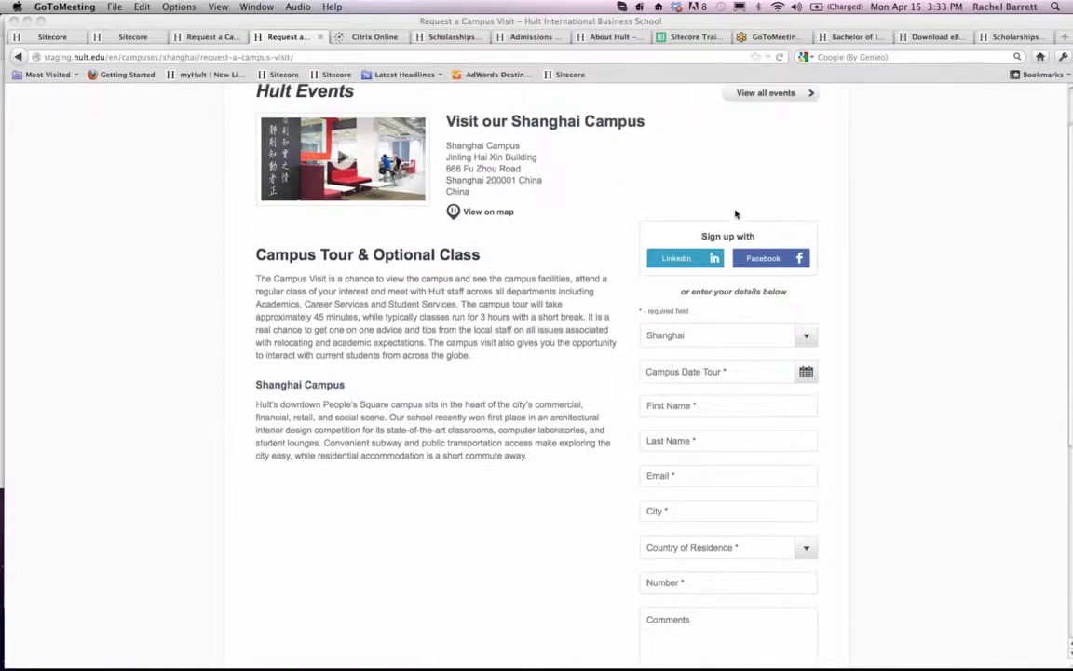
{"action": "scroll", "coordinate": [735, 215], "scroll_direction": "up", "scroll_amount": 2}
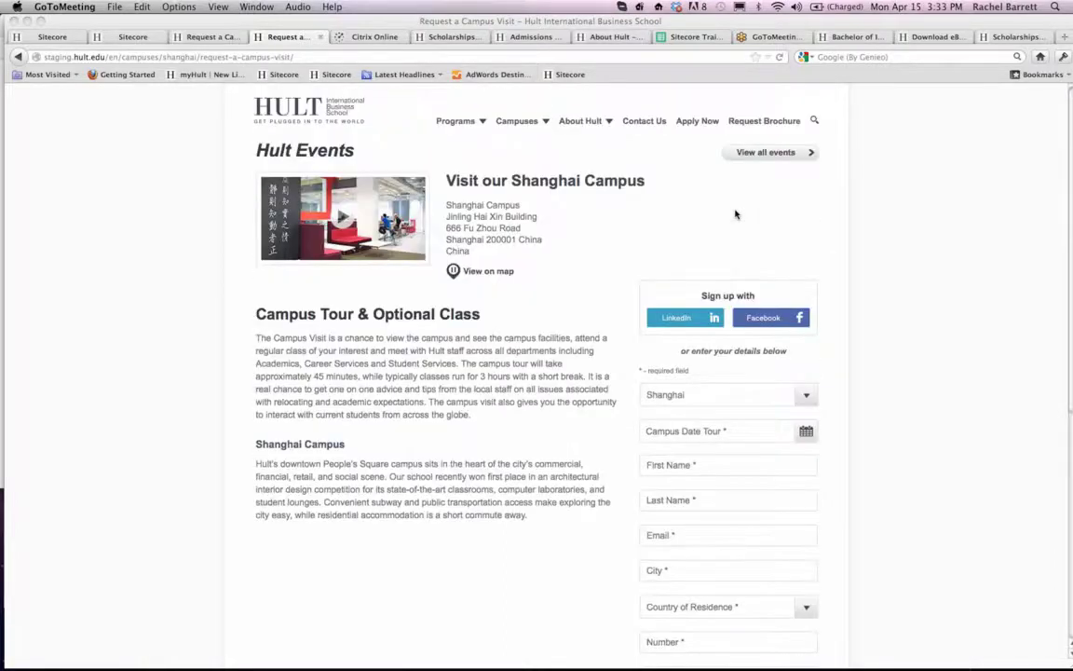
{"action": "scroll", "coordinate": [735, 214], "scroll_direction": "down", "scroll_amount": 3}
{"action": "scroll", "coordinate": [735, 214], "scroll_direction": "up", "scroll_amount": 3}
{"action": "scroll", "coordinate": [735, 214], "scroll_direction": "down", "scroll_amount": 1}
{"action": "scroll", "coordinate": [735, 214], "scroll_direction": "up", "scroll_amount": 1}
{"action": "scroll", "coordinate": [735, 214], "scroll_direction": "down", "scroll_amount": 4}
{"action": "scroll", "coordinate": [735, 214], "scroll_direction": "up", "scroll_amount": 4}
- Open the Campus Date Tour calendar in the staging Shanghai visit form
{"action": "mouse_move", "coordinate": [634, 657]}
{"action": "scroll", "coordinate": [593, 306], "scroll_direction": "down", "scroll_amount": 2}
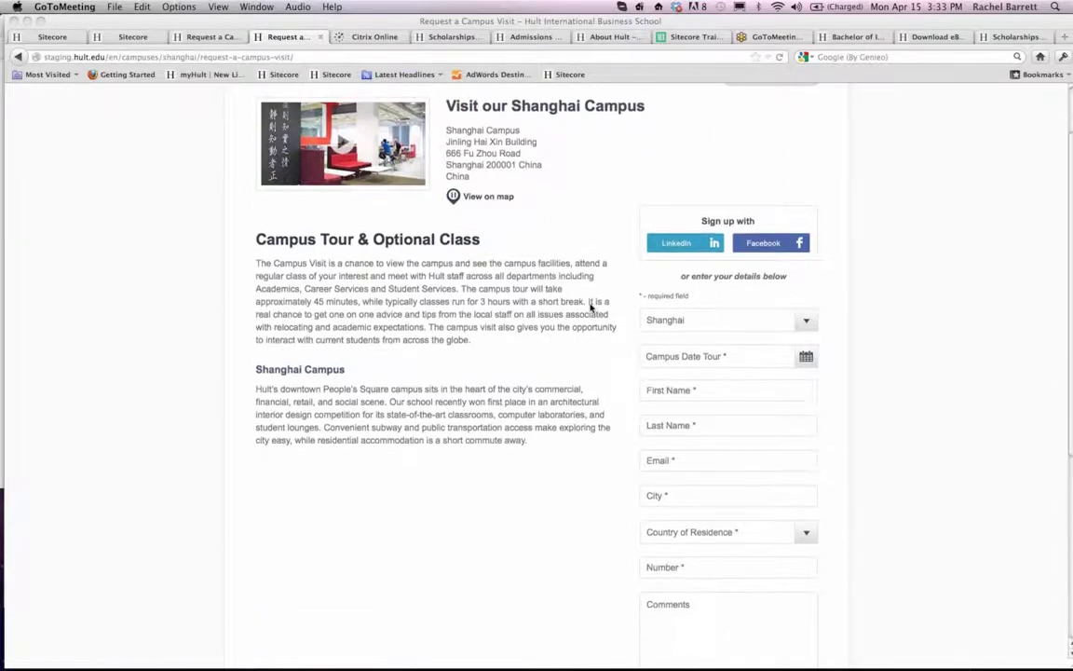
{"action": "left_click", "coordinate": [808, 359]}
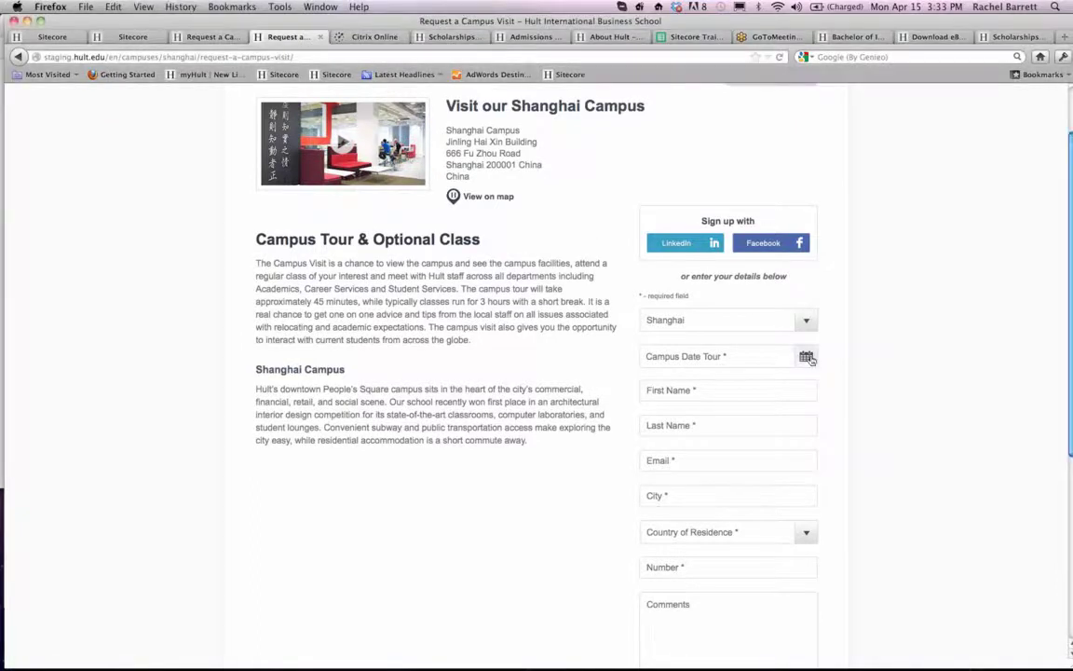
{"action": "left_click", "coordinate": [807, 358]}
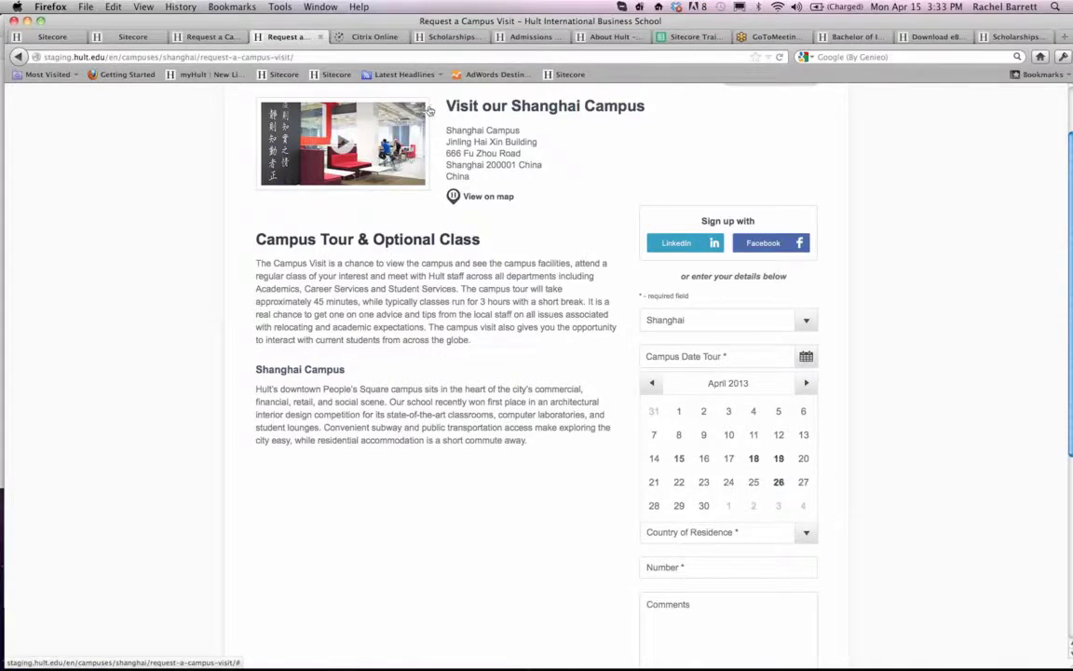
- Go from the live London campus visit page to the live Shanghai campus visit request page
{"action": "left_click", "coordinate": [213, 37]}
{"action": "scroll", "coordinate": [596, 233], "scroll_direction": "up", "scroll_amount": 5}
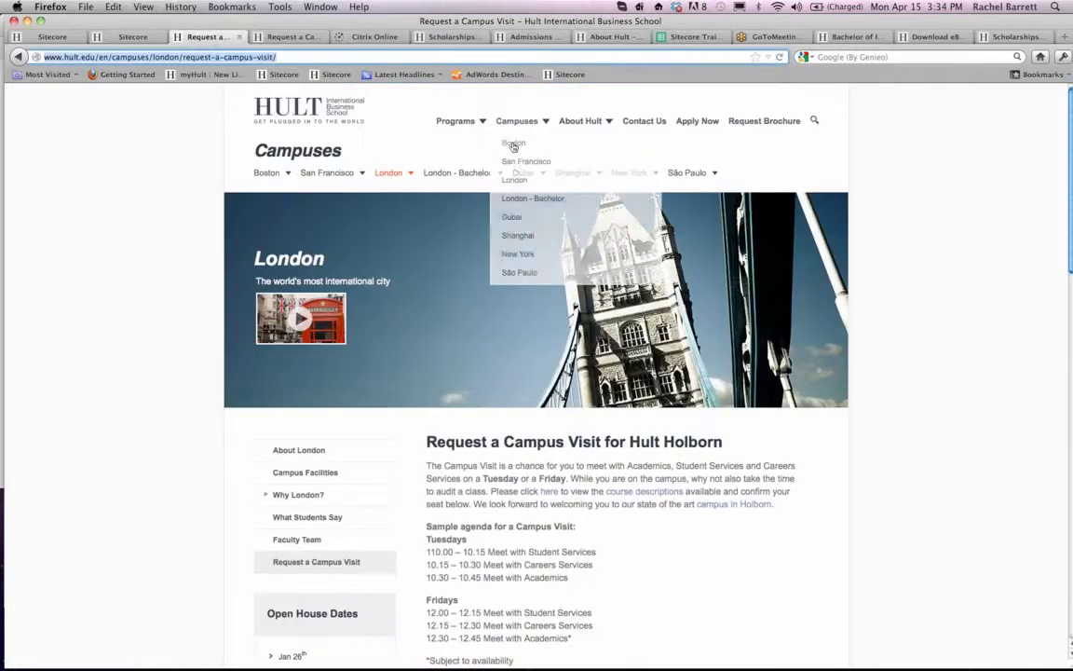
{"action": "mouse_move", "coordinate": [575, 180]}
{"action": "left_click", "coordinate": [580, 301]}
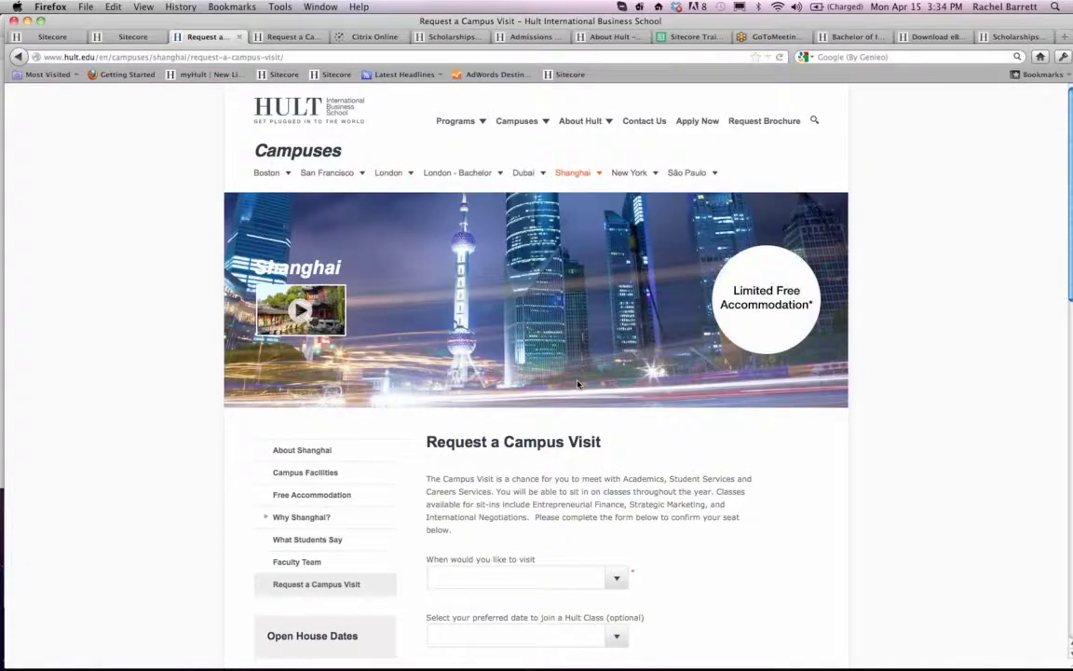
- Check the visit times and the optional Hult class dates offered in the live Shanghai request form
{"action": "scroll", "coordinate": [581, 363], "scroll_direction": "down", "scroll_amount": 5}
{"action": "left_click", "coordinate": [607, 224]}
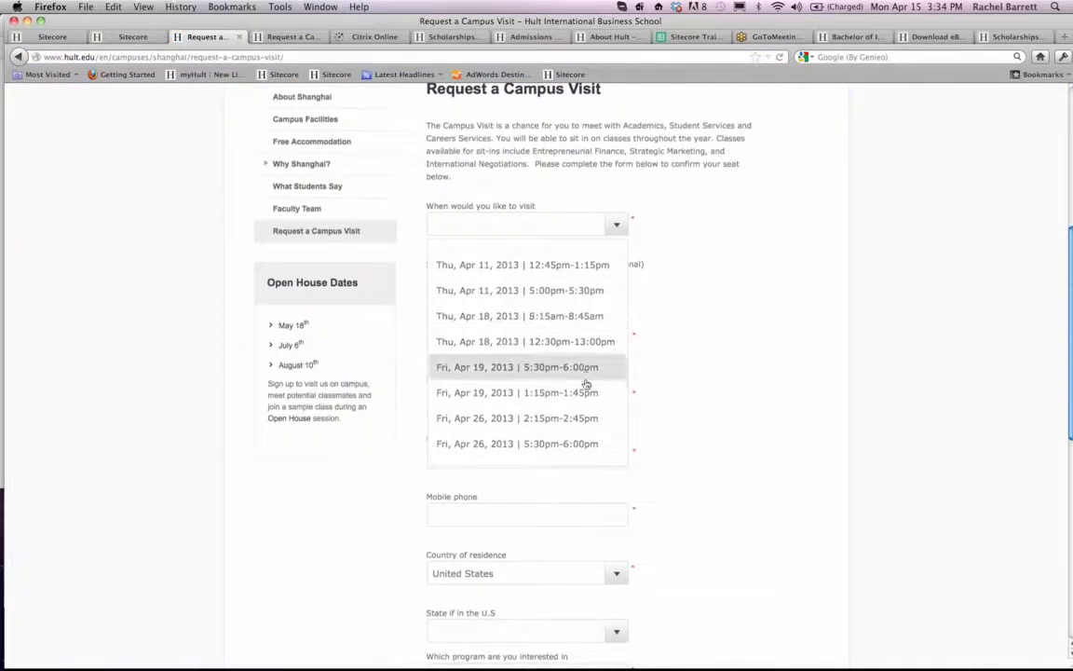
{"action": "left_click", "coordinate": [685, 298]}
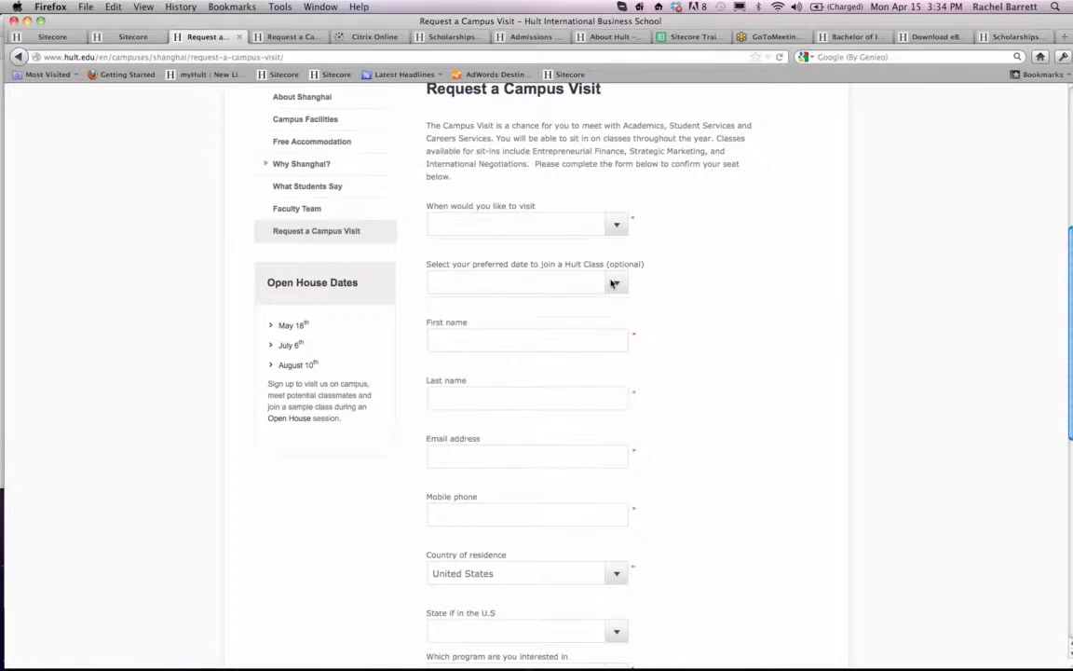
{"action": "left_click", "coordinate": [618, 282]}
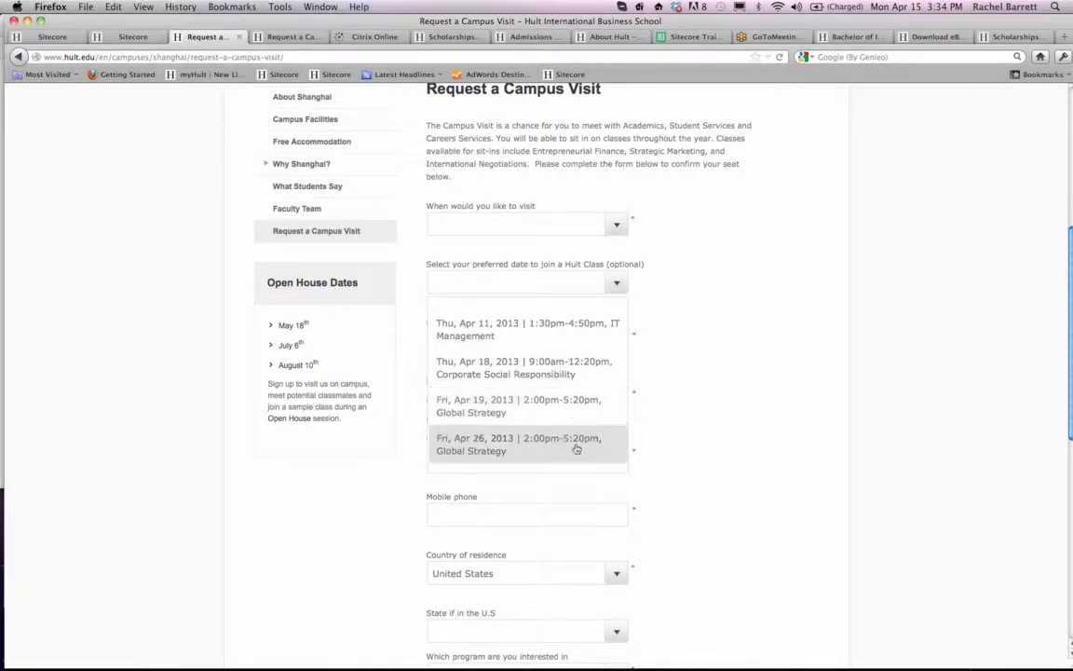
{"action": "left_click", "coordinate": [739, 262]}
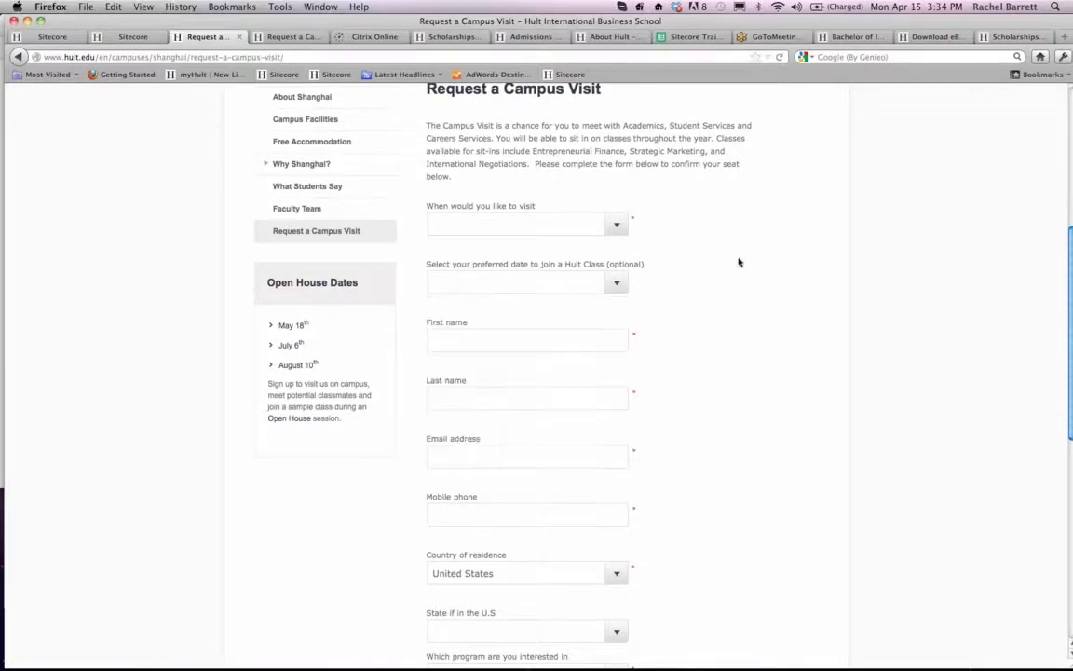
- Return to the staging Shanghai visit form and pick 18 April 2013 as the campus tour date
{"action": "left_click", "coordinate": [140, 39]}
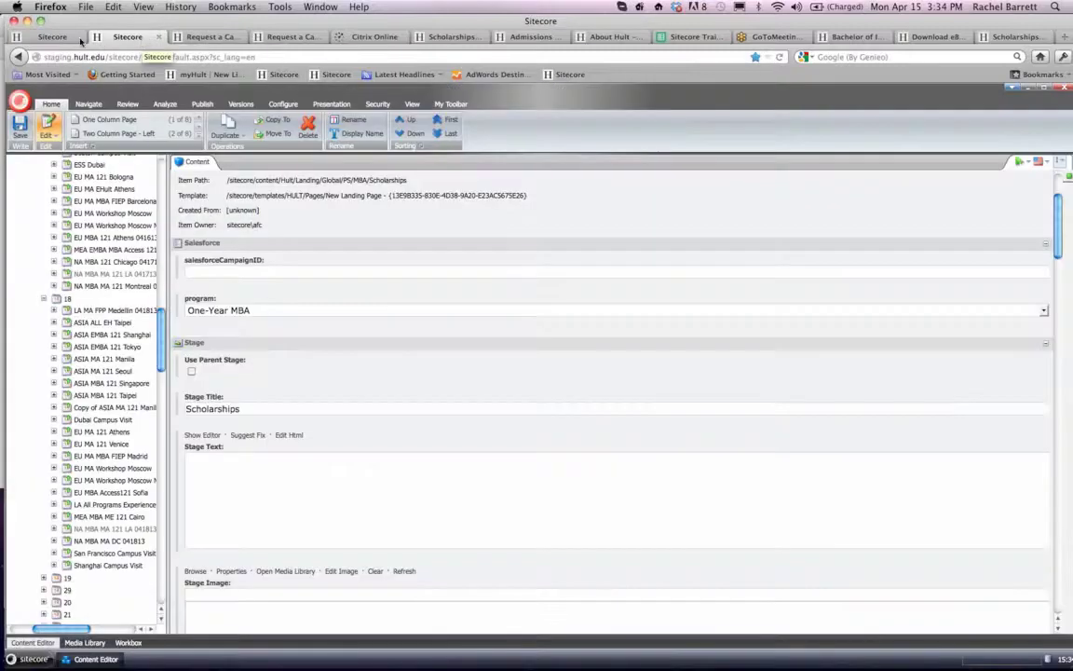
{"action": "left_click", "coordinate": [282, 38]}
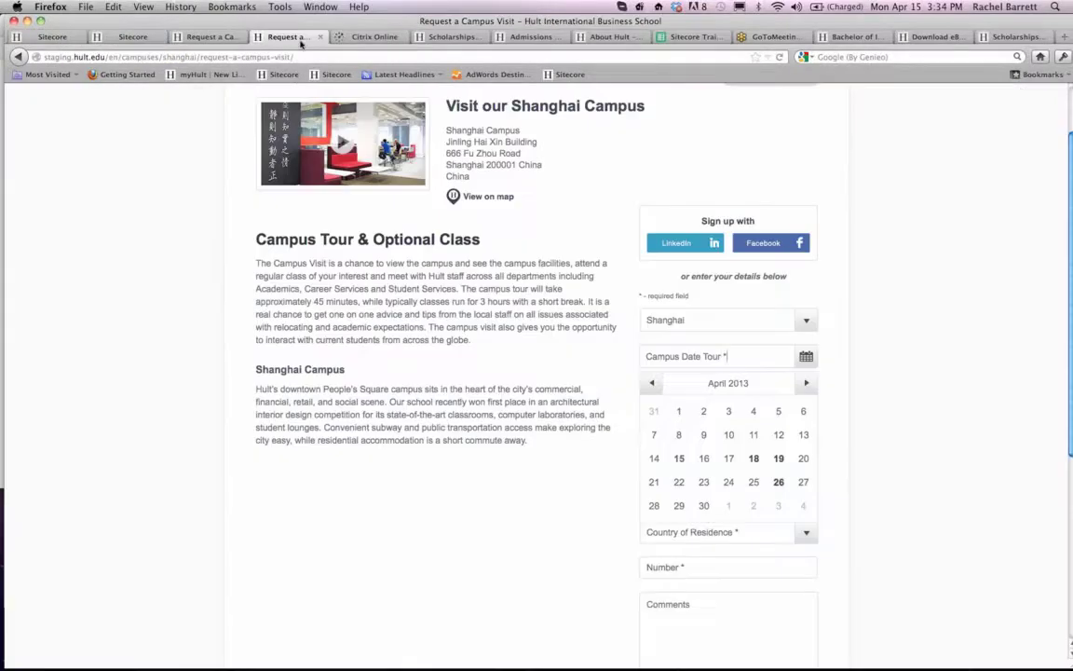
{"action": "left_click", "coordinate": [755, 457]}
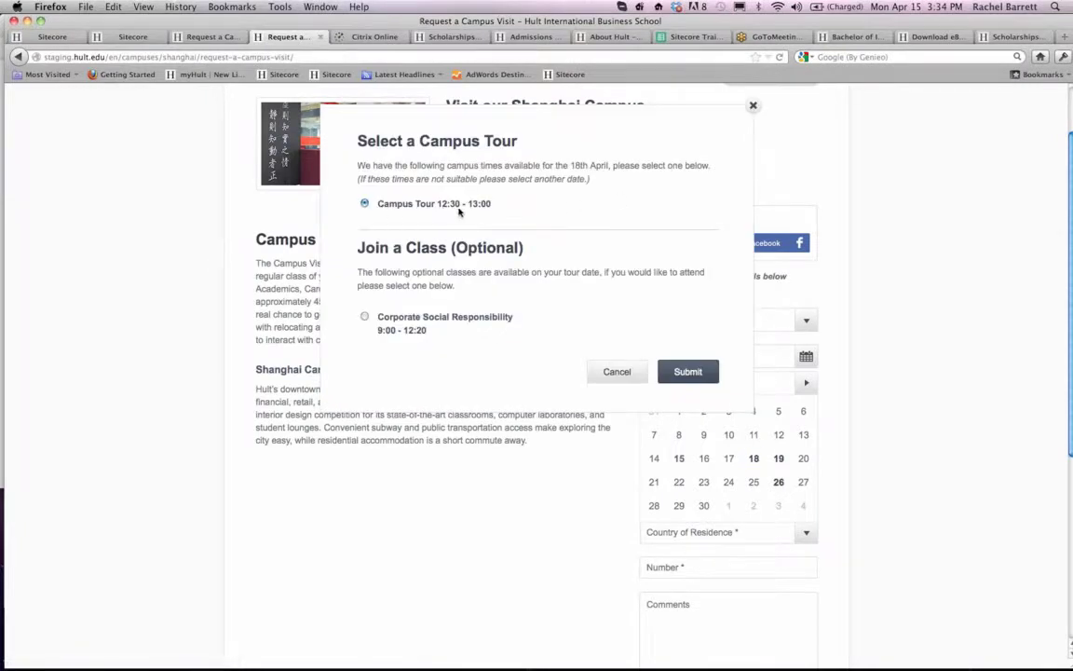
- On the live Shanghai form, choose the Thu, Apr 18, 2013, 8:15am-8:45am visit and review the listed visit times again
{"action": "left_click", "coordinate": [198, 36]}
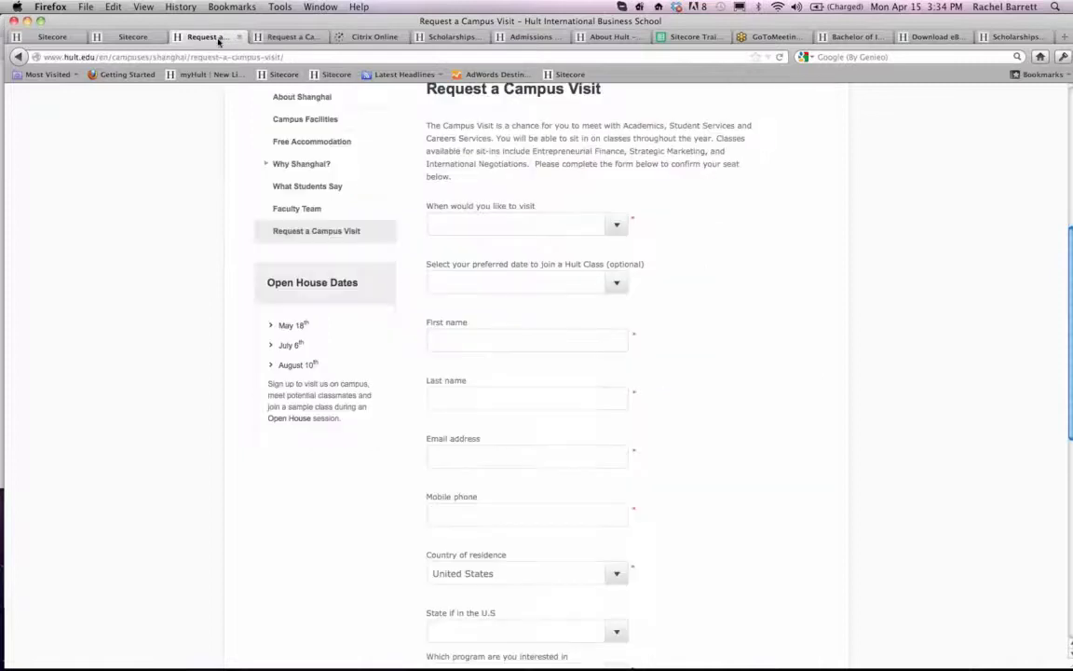
{"action": "left_click", "coordinate": [612, 223]}
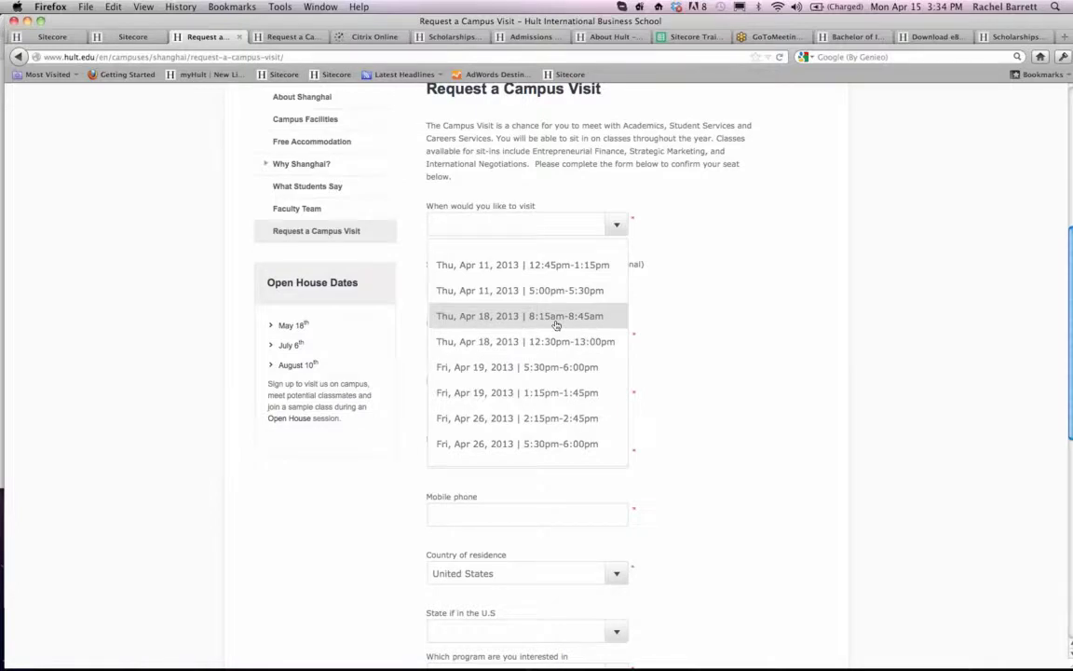
{"action": "left_click", "coordinate": [557, 317]}
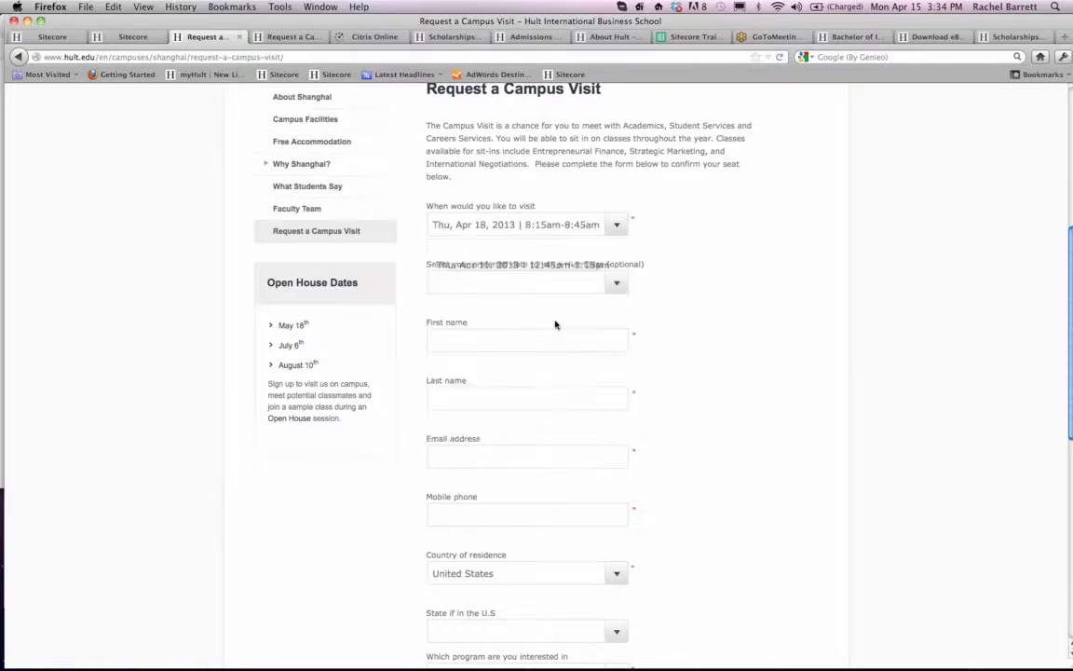
{"action": "left_click", "coordinate": [577, 225]}
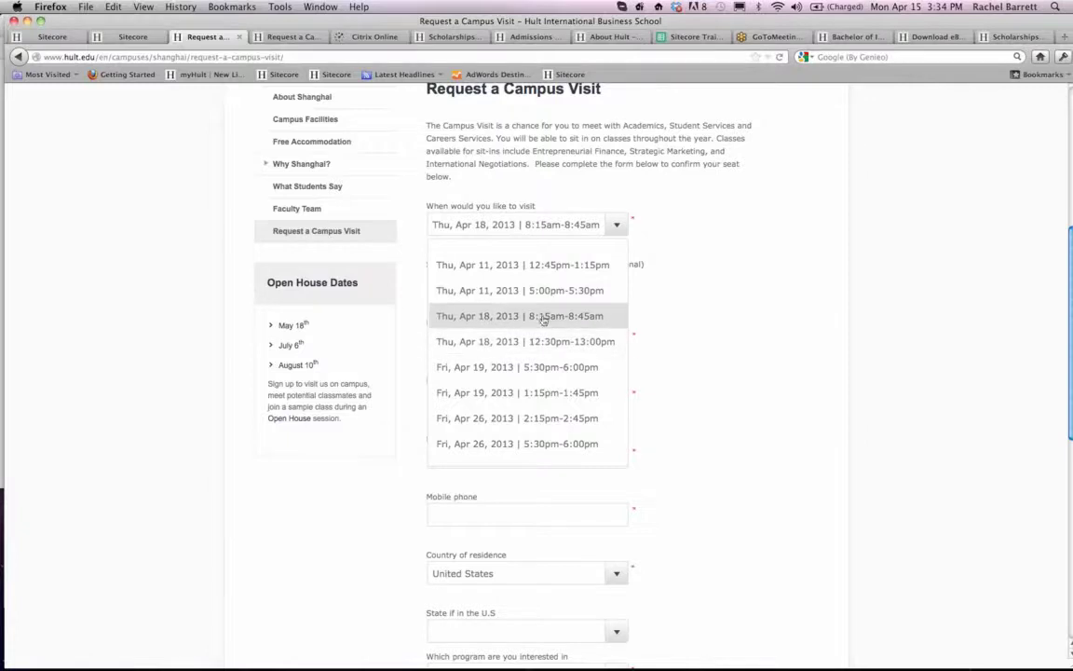
{"action": "left_click", "coordinate": [661, 316]}
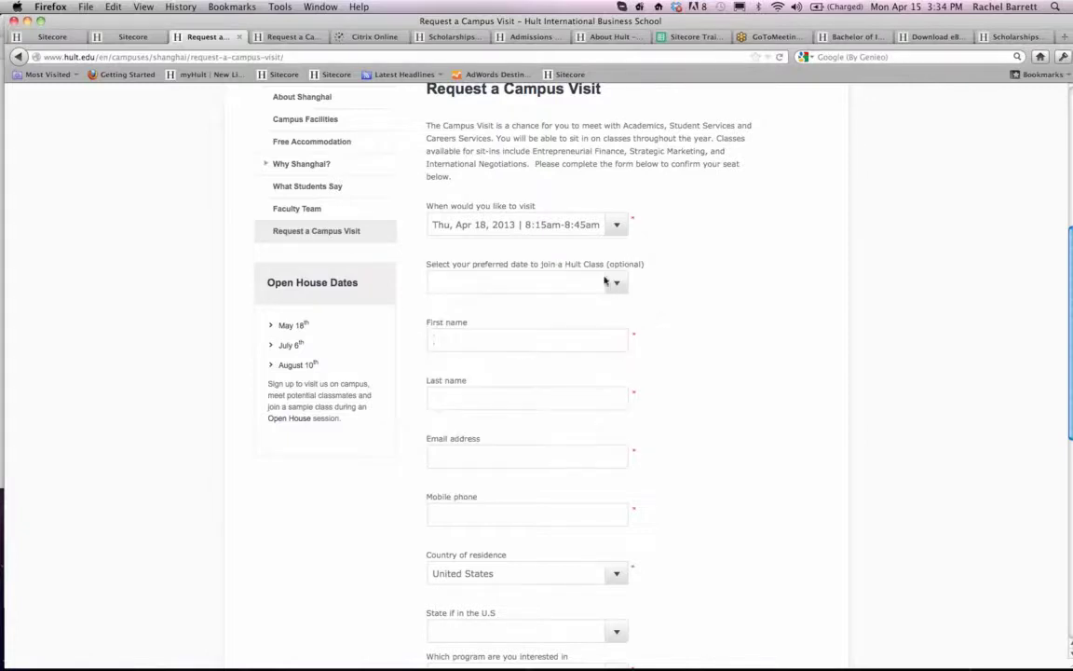
- On the staging form, add the Corporate Social Responsibility class to the 12:30 - 13:00 campus tour and submit the selection
{"action": "left_click", "coordinate": [282, 36]}
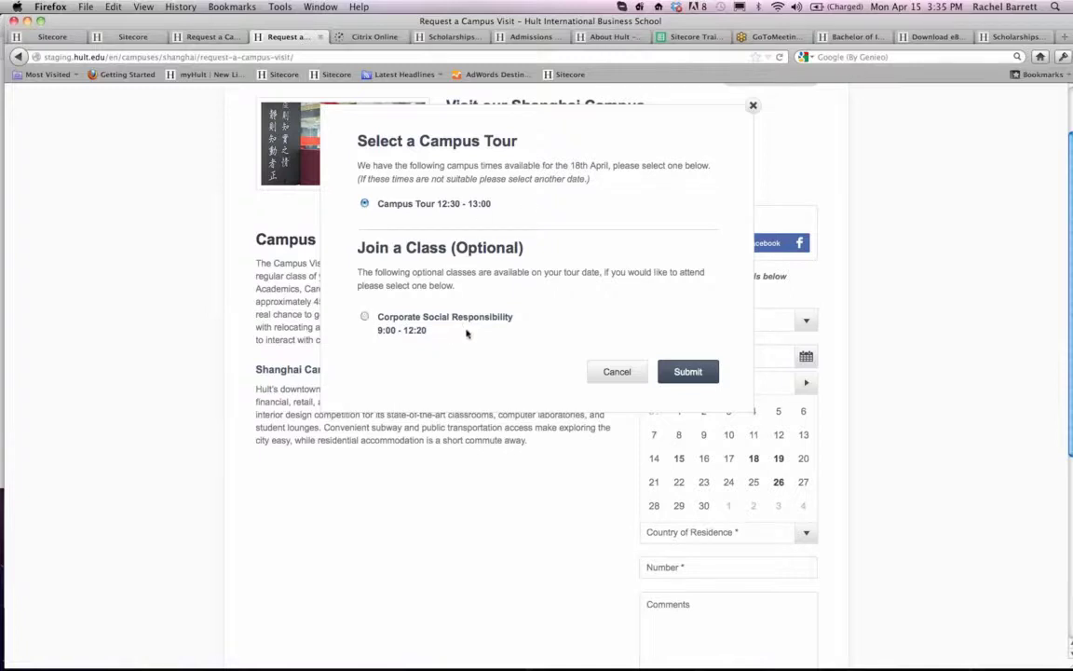
{"action": "left_click", "coordinate": [365, 318]}
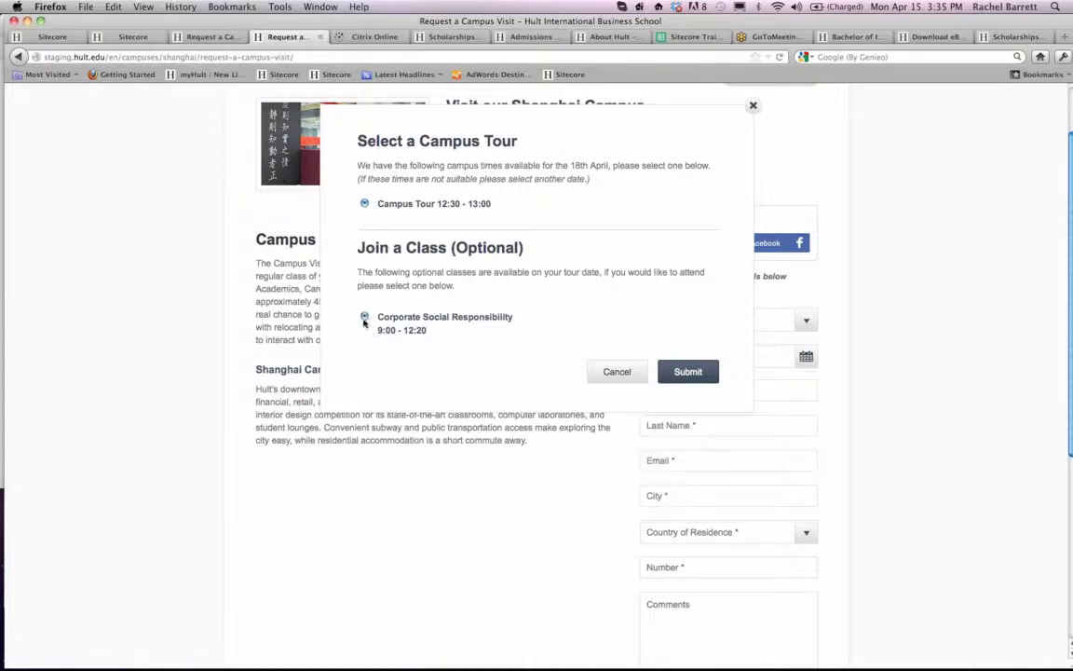
{"action": "left_click", "coordinate": [688, 372]}
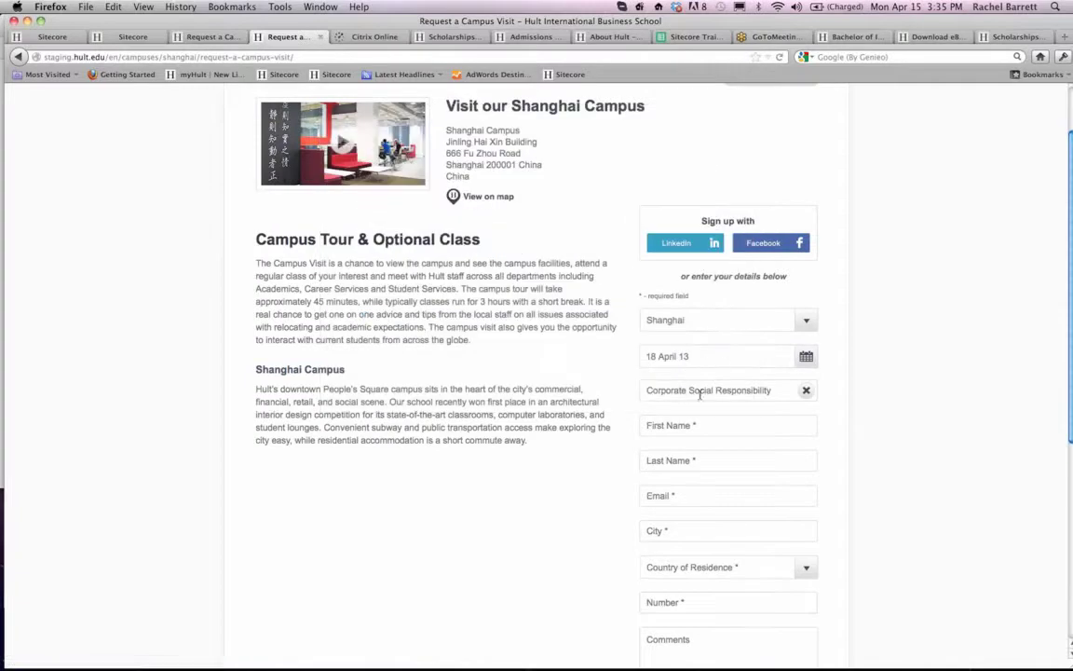
- Fill in the visitor's first name, last name and email in the staging Shanghai visit form
{"action": "left_click", "coordinate": [703, 426]}
{"action": "key", "text": "Tab"}
{"action": "key", "text": "Tab"}
{"action": "type", "text": "rachel"}
{"action": "key", "text": "Down"}
{"action": "key", "text": "Down"}
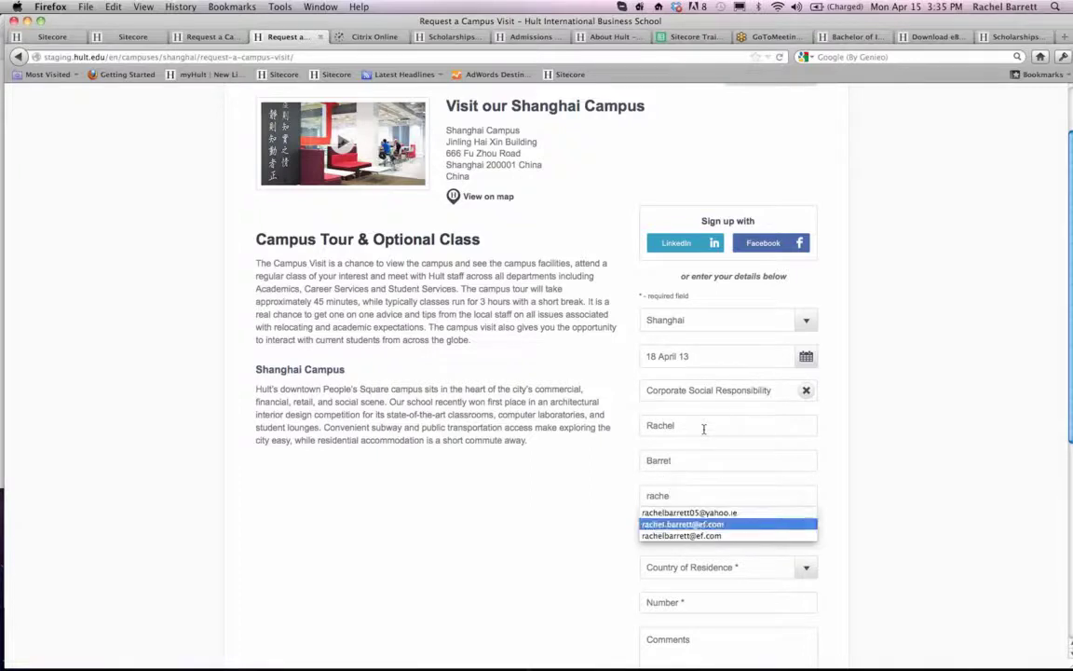
{"action": "key", "text": "Return"}
- Complete the staging Shanghai visit form with city Dubai, Afghanistan as country of residence and the visitor's phone number
{"action": "left_click", "coordinate": [694, 530]}
{"action": "type", "text": "Dubai"}
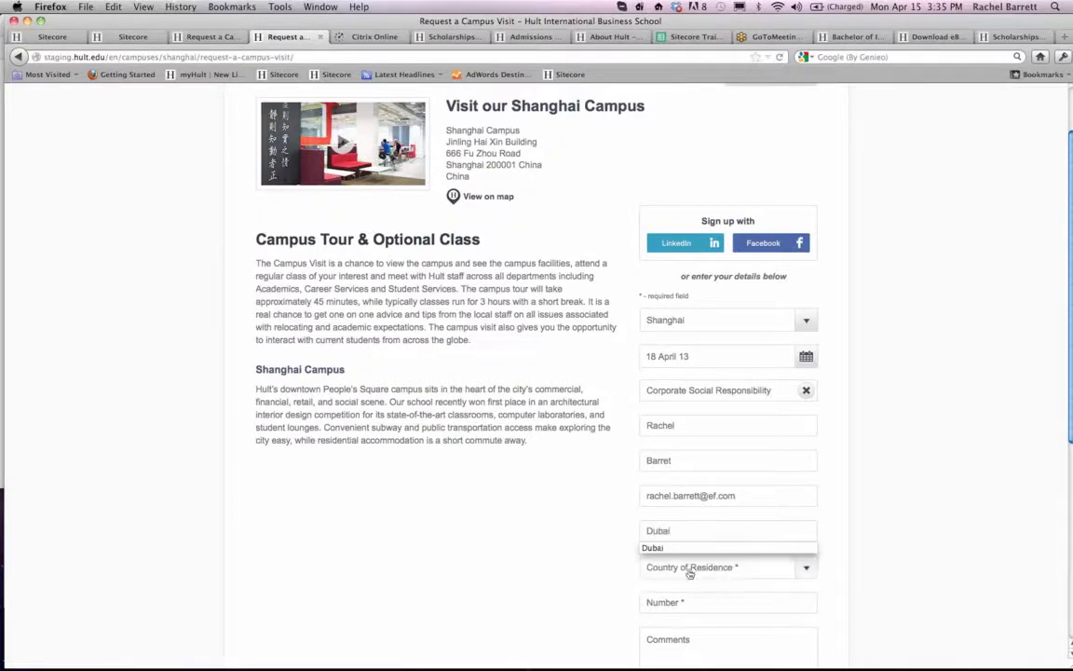
{"action": "left_click", "coordinate": [695, 567]}
{"action": "left_click", "coordinate": [675, 617]}
{"action": "scroll", "coordinate": [685, 570], "scroll_direction": "down", "scroll_amount": 3}
{"action": "left_click", "coordinate": [689, 460]}
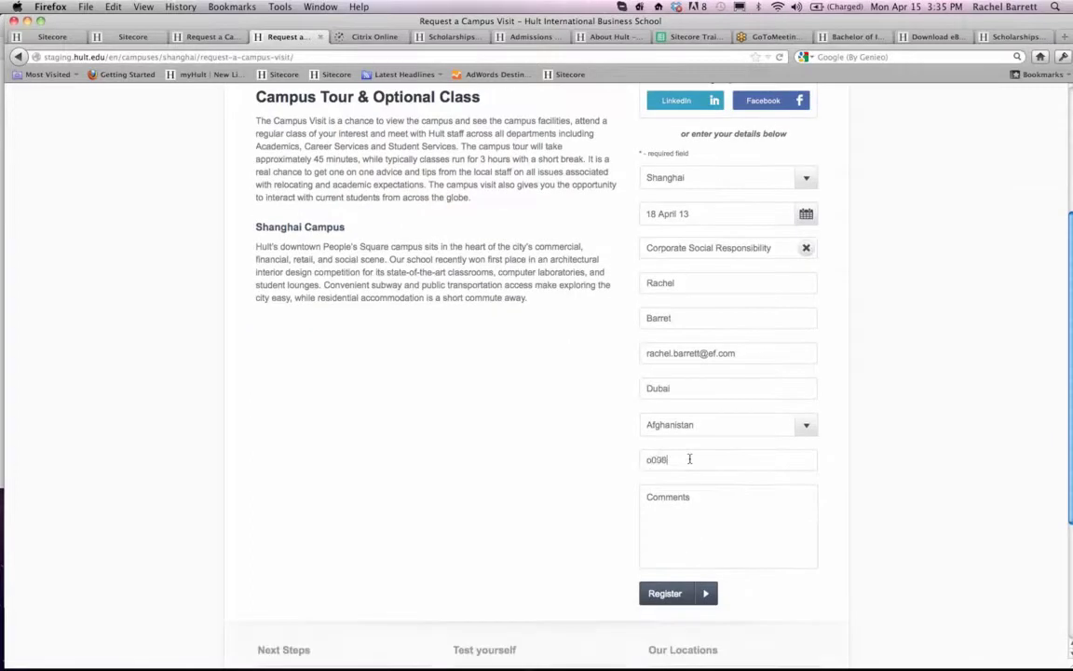
- Register the Shanghai campus visit and review the booking text on the thank-you page
{"action": "left_click", "coordinate": [663, 593]}
{"action": "scroll", "coordinate": [473, 435], "scroll_direction": "up", "scroll_amount": 3}
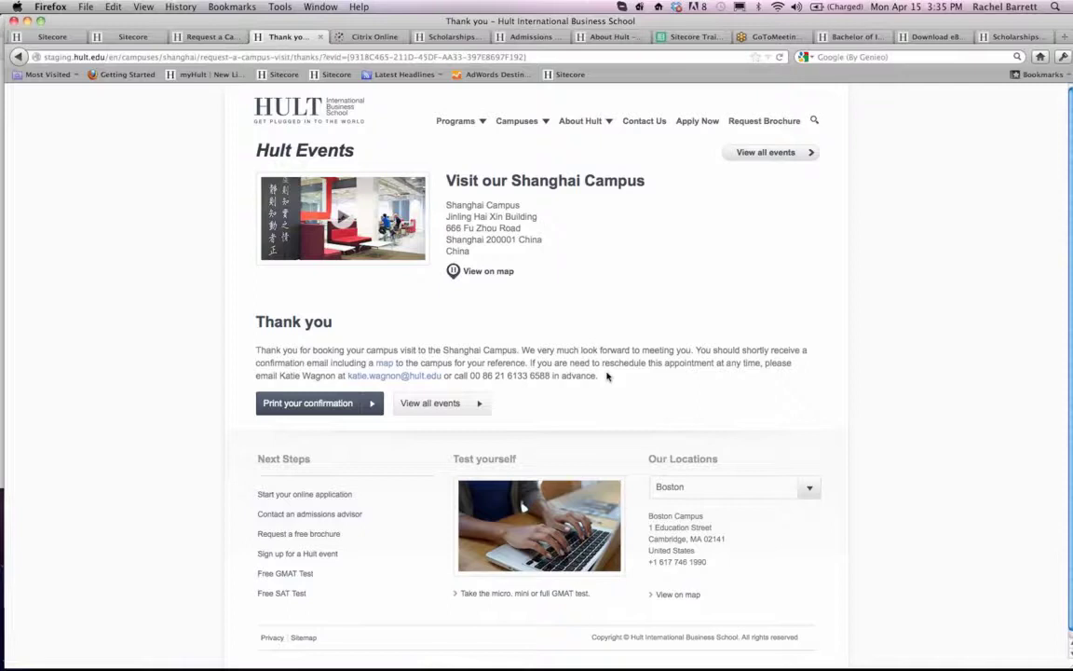
{"action": "left_click_drag", "start_coordinate": [606, 375], "coordinate": [247, 354]}
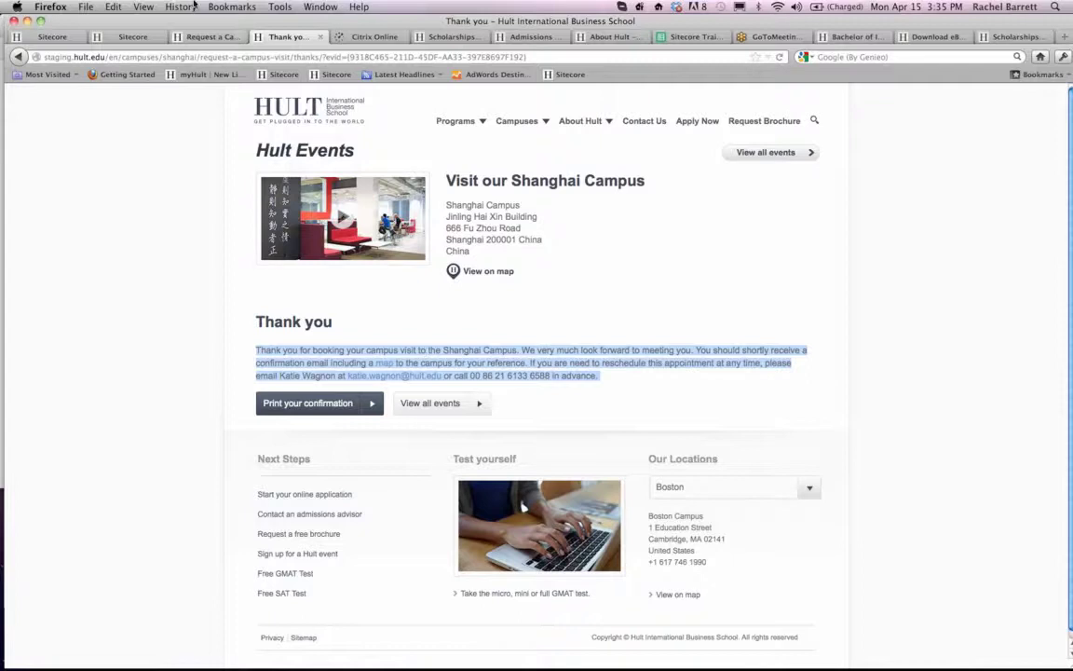
- Open the Thanks item under the 18 April Shanghai Campus Visit event in Sitecore, declining to overwrite the changed Scholarships item
{"action": "left_click", "coordinate": [58, 39]}
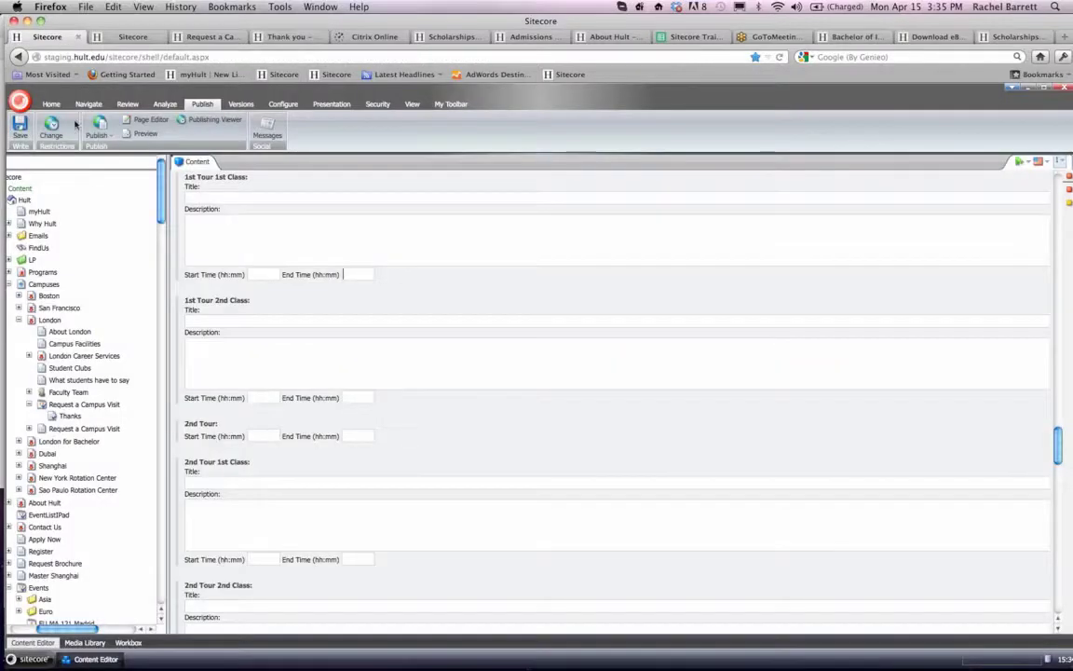
{"action": "left_click", "coordinate": [132, 37]}
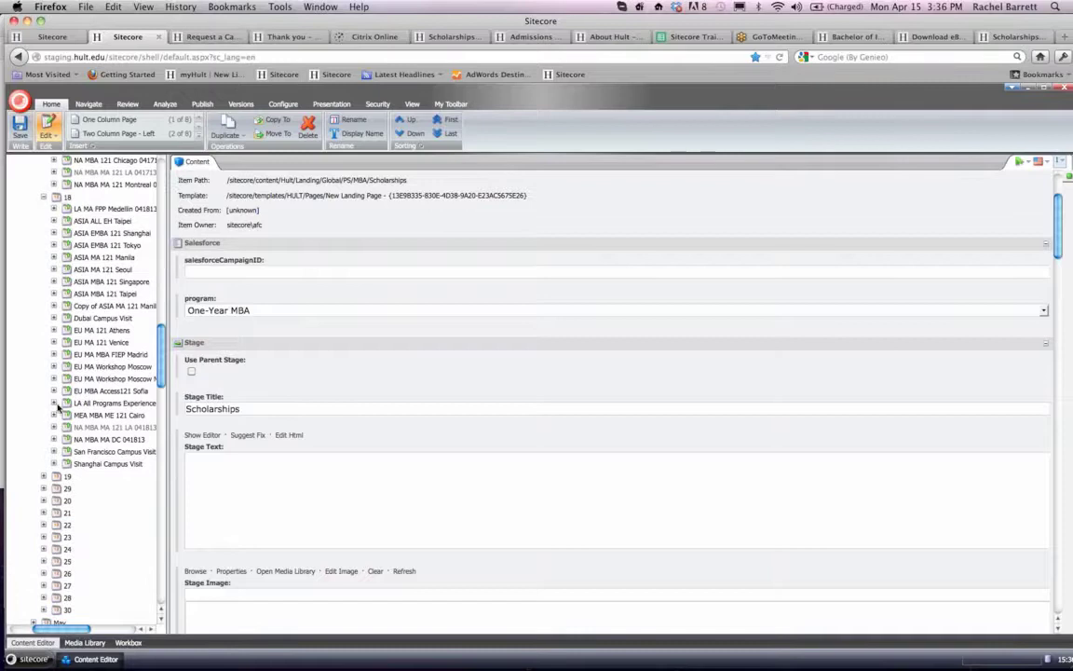
{"action": "left_click", "coordinate": [54, 463]}
{"action": "left_click", "coordinate": [93, 476]}
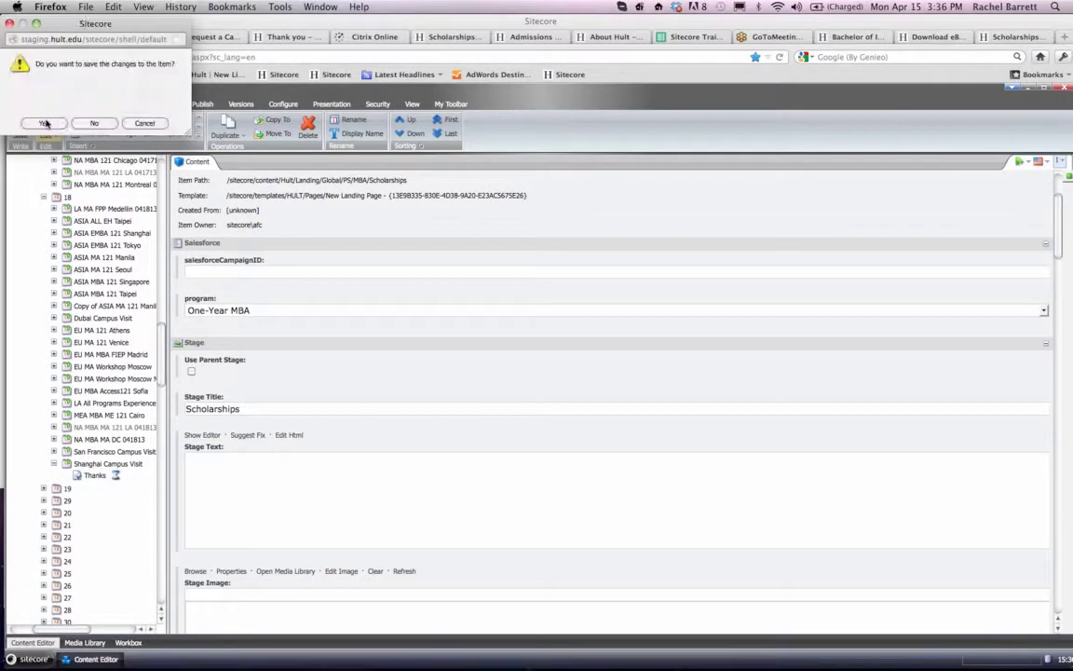
{"action": "left_click", "coordinate": [34, 122]}
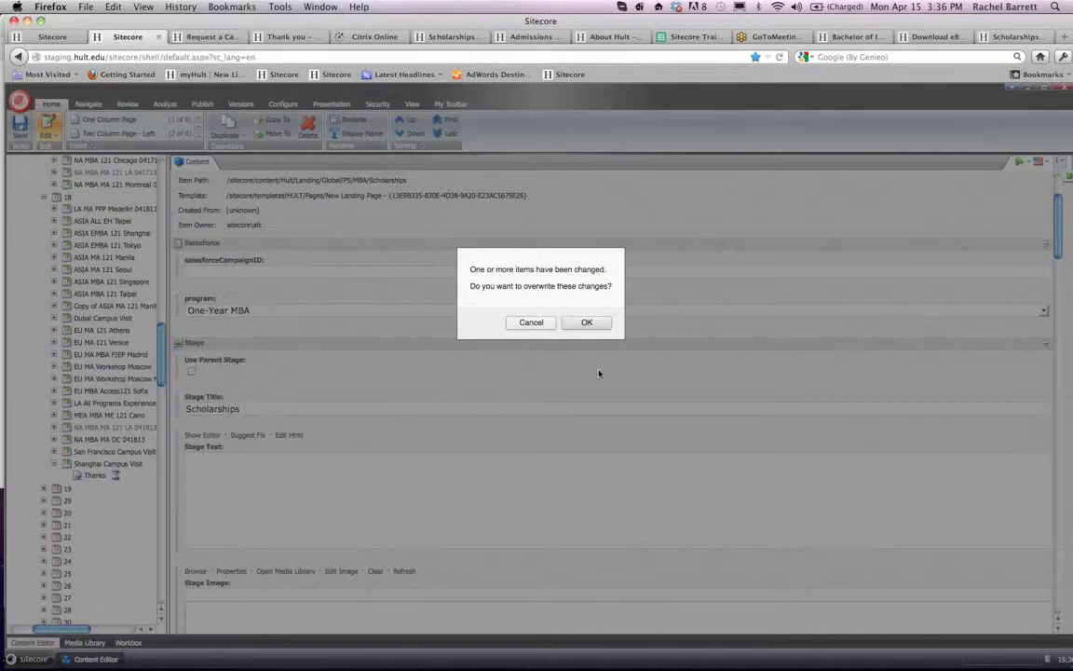
{"action": "left_click", "coordinate": [539, 322]}
- Examine the Shanghai Thanks item's Europe thank-you text and building blocks
{"action": "scroll", "coordinate": [102, 382], "scroll_direction": "up", "scroll_amount": 2}
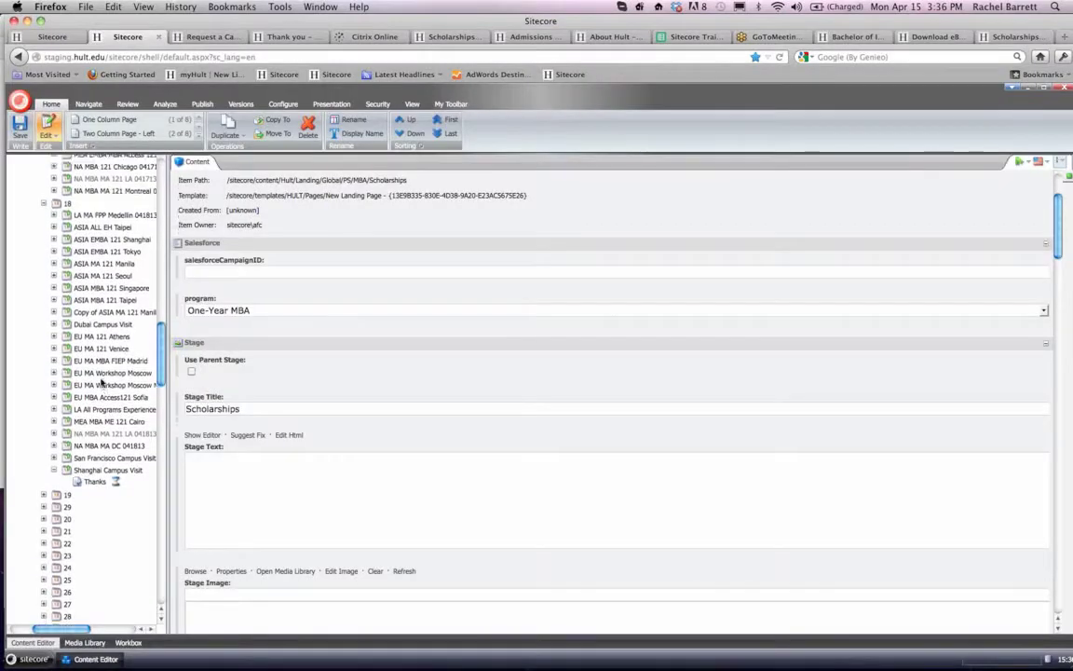
{"action": "scroll", "coordinate": [102, 382], "scroll_direction": "right", "scroll_amount": 1}
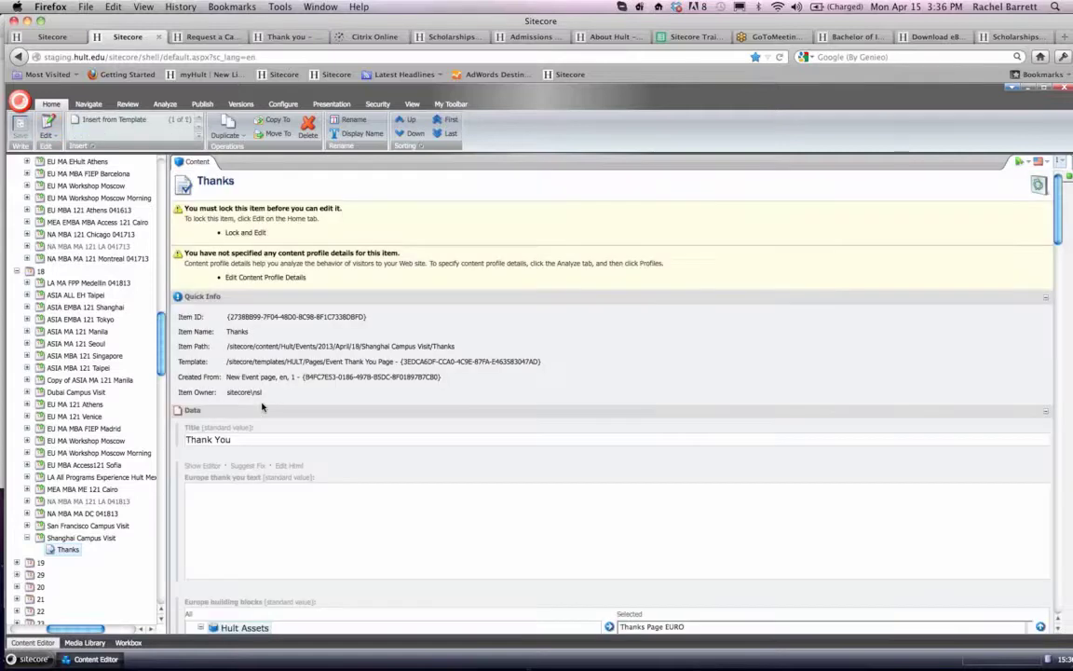
{"action": "scroll", "coordinate": [262, 407], "scroll_direction": "down", "scroll_amount": 3}
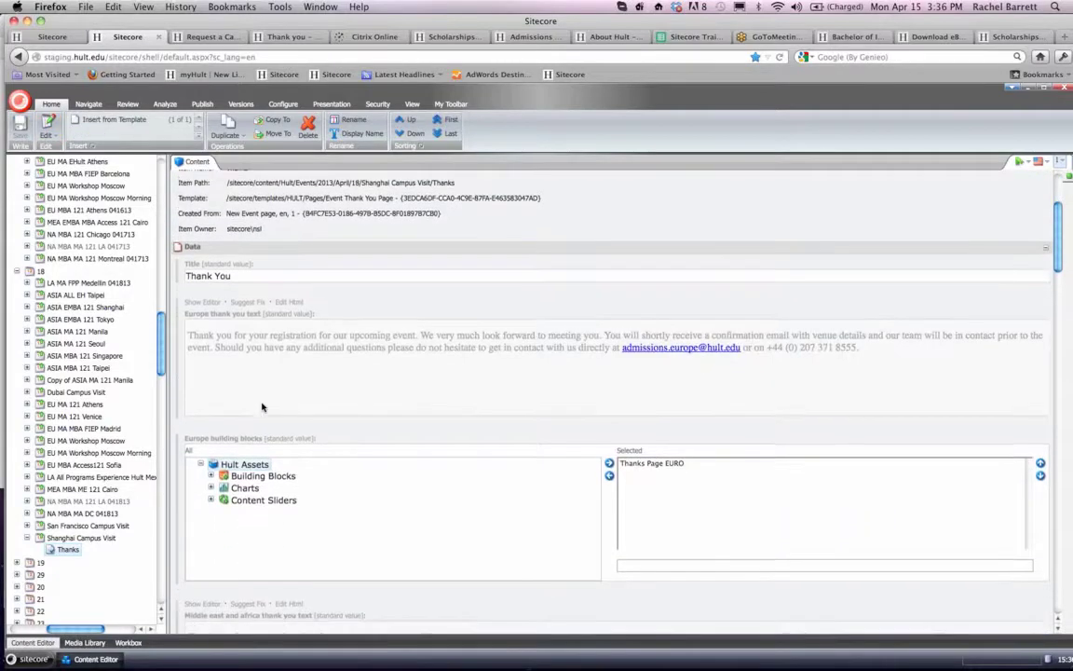
{"action": "scroll", "coordinate": [261, 407], "scroll_direction": "up", "scroll_amount": 5}
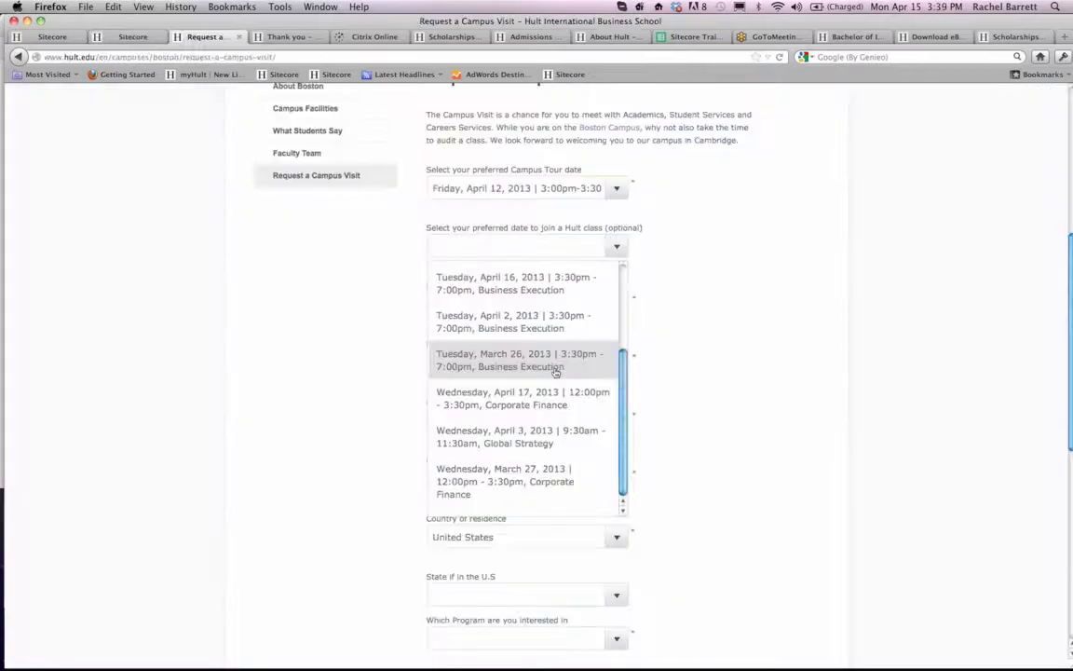
- Review the campus tour dates offered on the live Boston campus visit form
{"action": "scroll", "coordinate": [578, 338], "scroll_direction": "up", "scroll_amount": 3}
{"action": "left_click", "coordinate": [659, 320]}
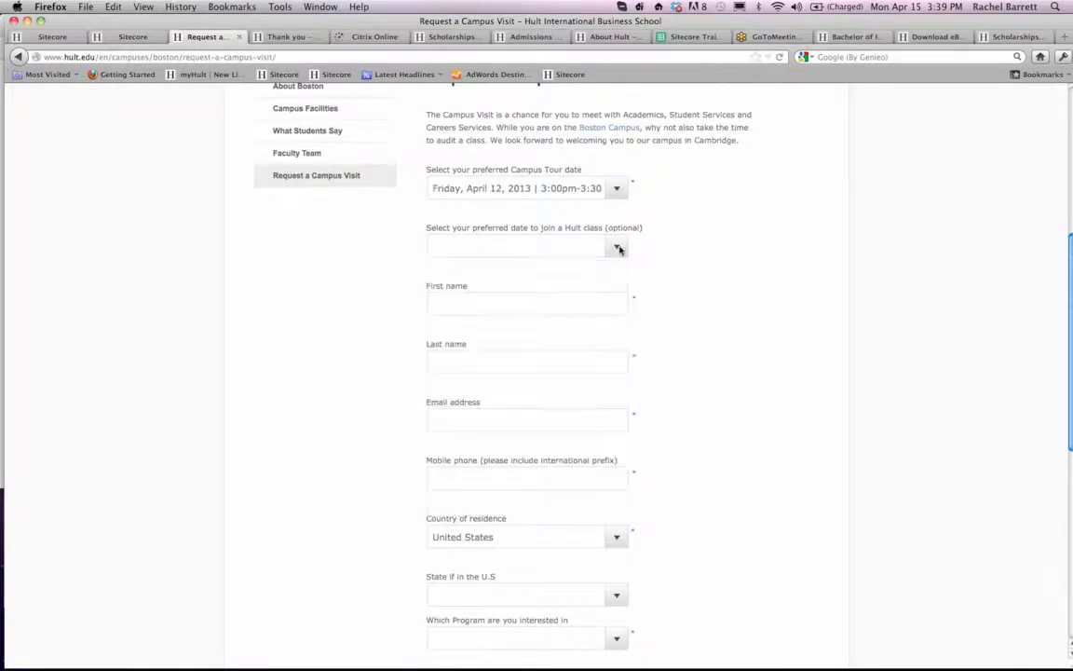
{"action": "double_click", "coordinate": [614, 195]}
{"action": "left_click", "coordinate": [614, 194]}
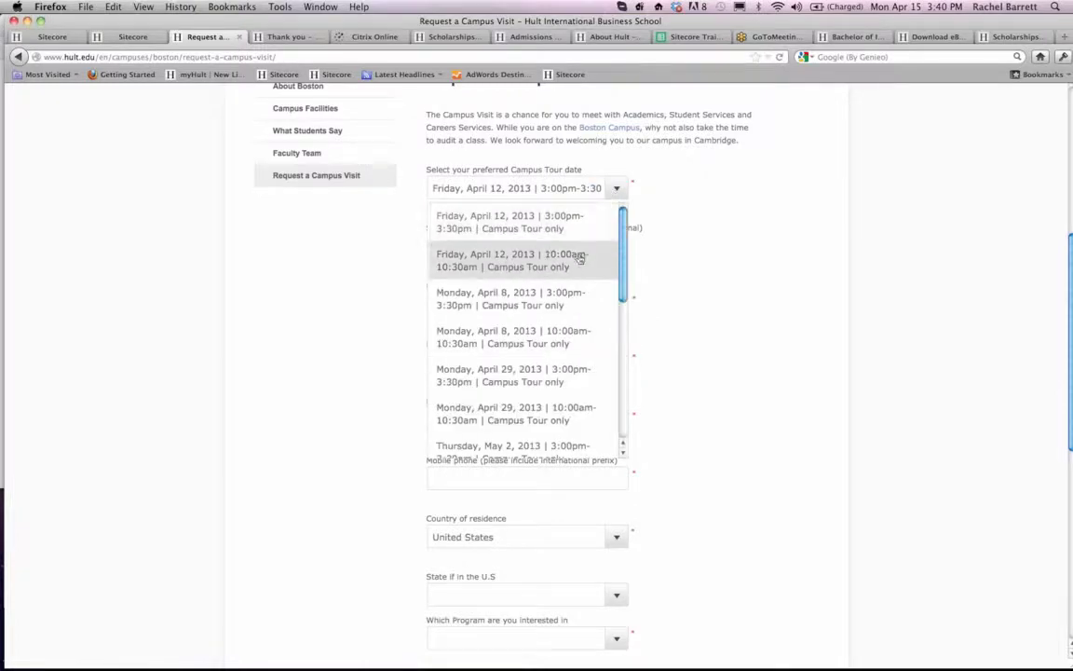
{"action": "scroll", "coordinate": [614, 259], "scroll_direction": "down", "scroll_amount": 4}
{"action": "scroll", "coordinate": [578, 259], "scroll_direction": "down", "scroll_amount": 2}
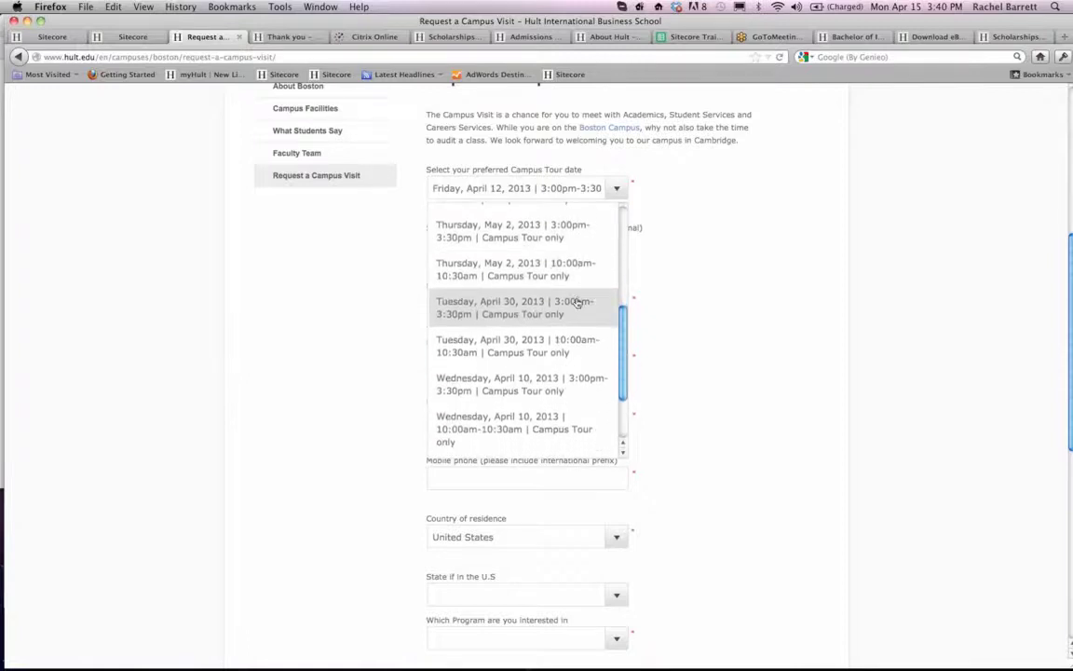
{"action": "scroll", "coordinate": [577, 302], "scroll_direction": "down", "scroll_amount": 1}
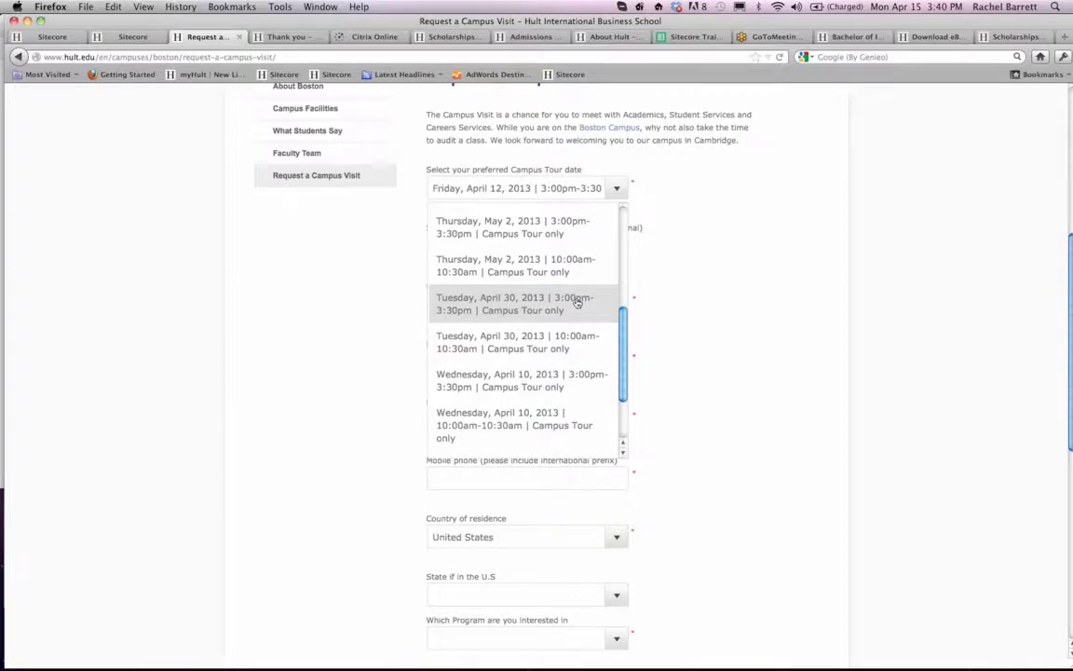
{"action": "scroll", "coordinate": [578, 302], "scroll_direction": "down", "scroll_amount": 2}
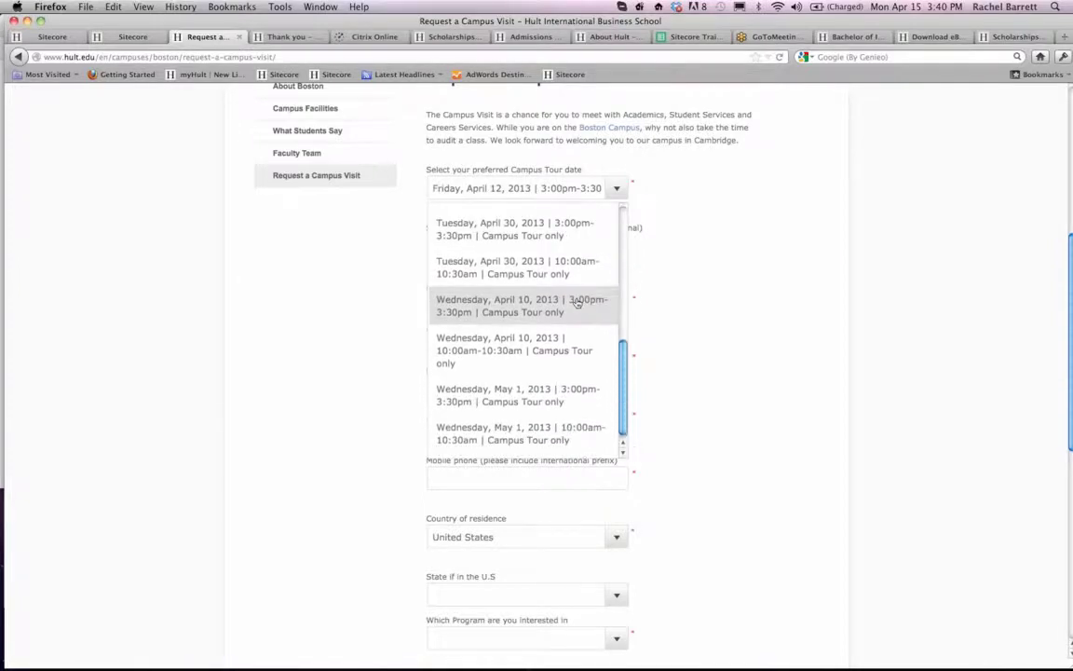
{"action": "left_click", "coordinate": [709, 329]}
- Review the optional Hult class dates offered on the live Boston form
{"action": "left_click", "coordinate": [559, 244]}
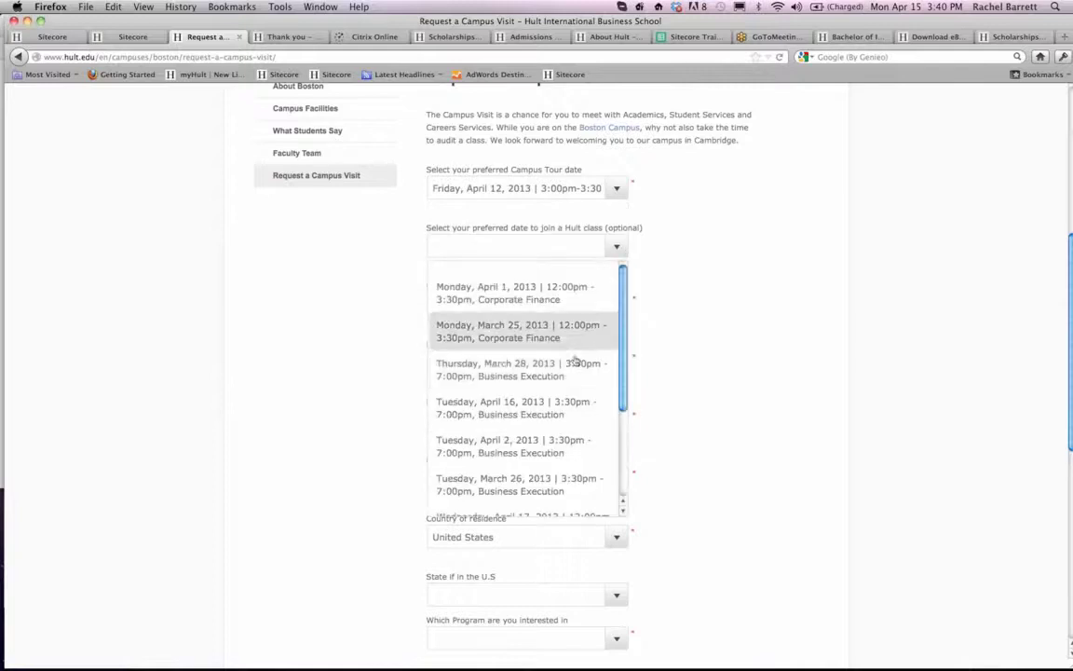
{"action": "scroll", "coordinate": [573, 368], "scroll_direction": "down", "scroll_amount": 3}
{"action": "scroll", "coordinate": [572, 372], "scroll_direction": "up", "scroll_amount": 3}
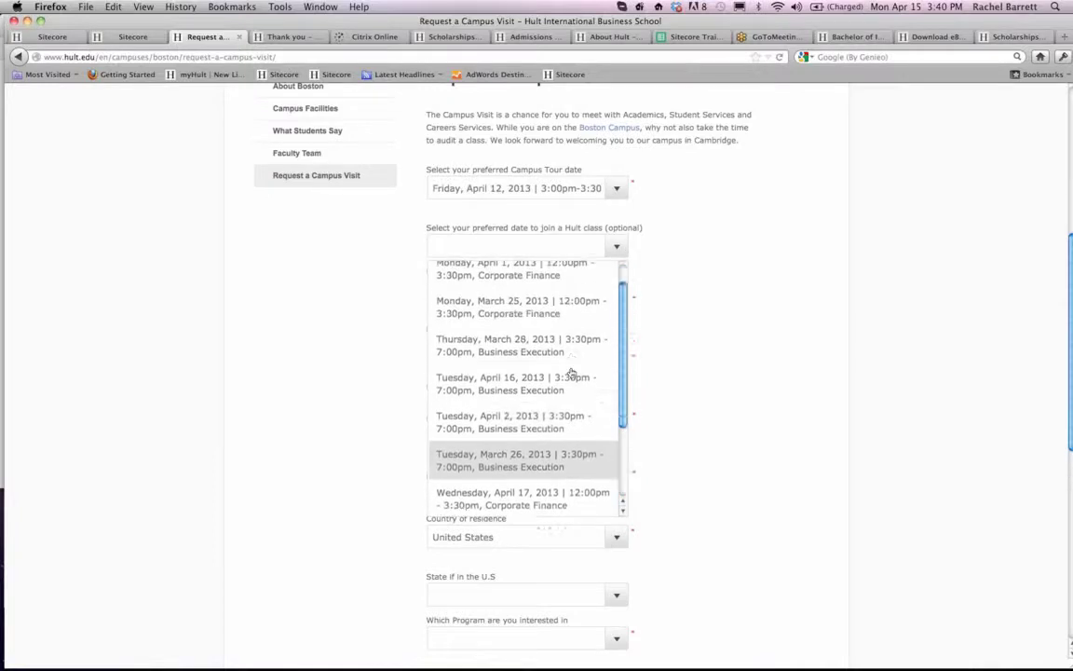
{"action": "scroll", "coordinate": [568, 312], "scroll_direction": "down", "scroll_amount": 3}
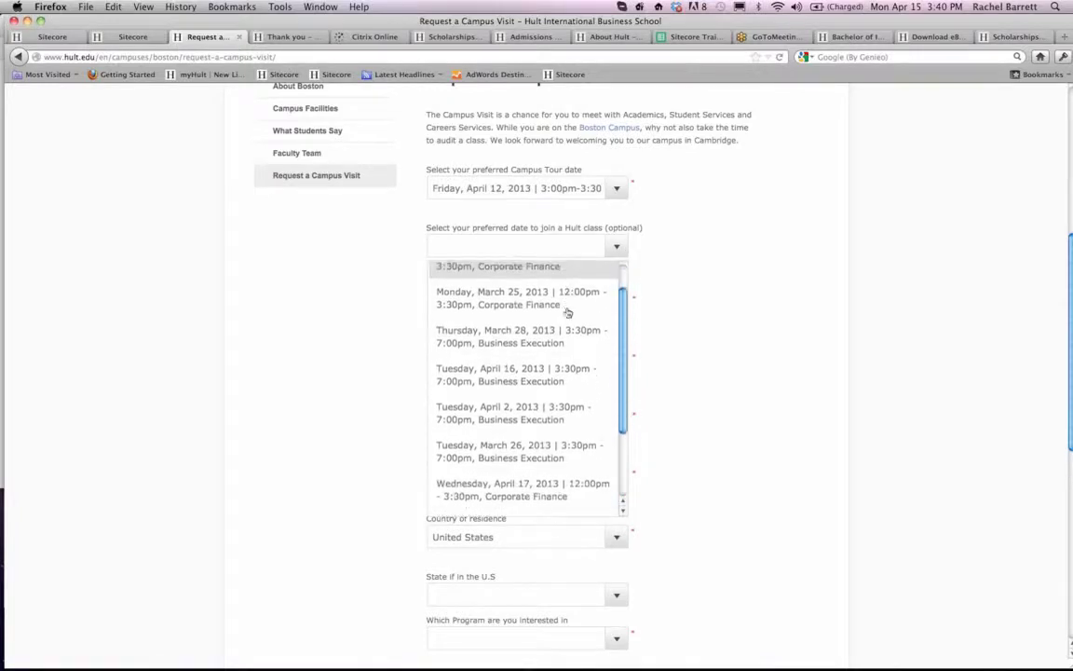
{"action": "scroll", "coordinate": [567, 312], "scroll_direction": "down", "scroll_amount": 1}
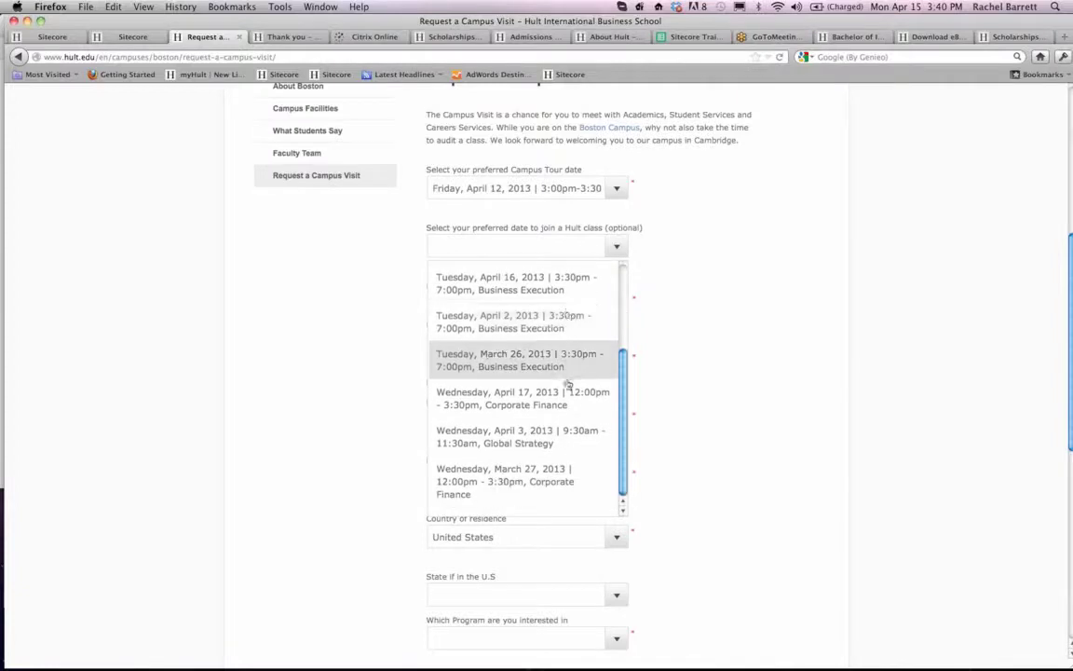
{"action": "left_click", "coordinate": [745, 333]}
- Go through the Boston form's full list of preferred campus tour dates again, without changing the selection
{"action": "left_click", "coordinate": [622, 191]}
{"action": "scroll", "coordinate": [560, 245], "scroll_direction": "down", "scroll_amount": 3}
{"action": "scroll", "coordinate": [560, 245], "scroll_direction": "down", "scroll_amount": 10}
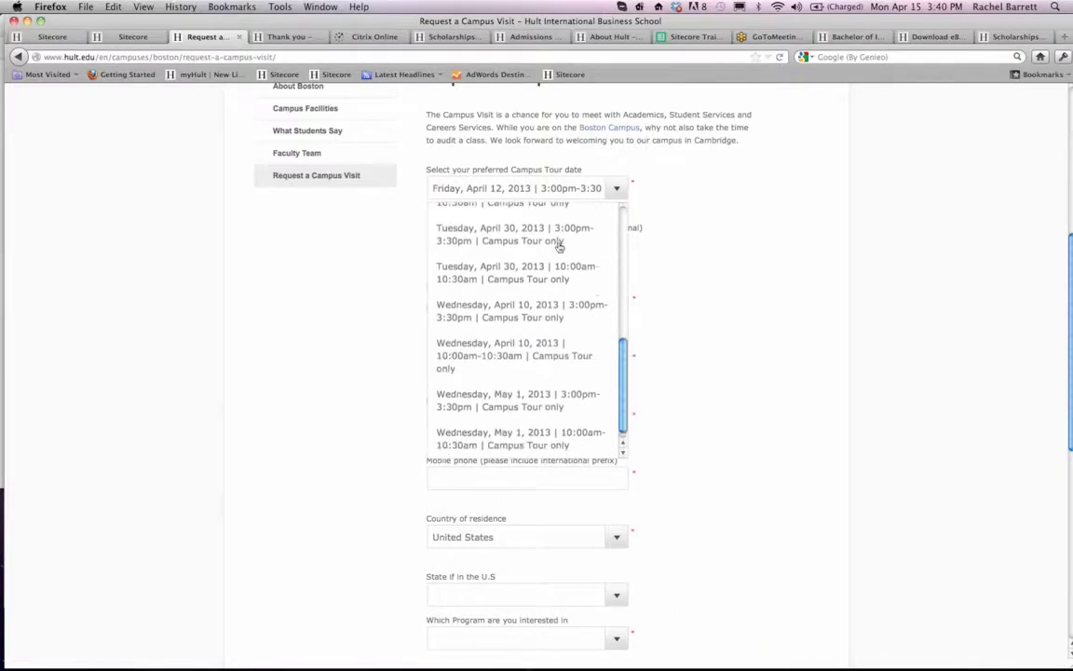
{"action": "scroll", "coordinate": [557, 350], "scroll_direction": "up", "scroll_amount": 6}
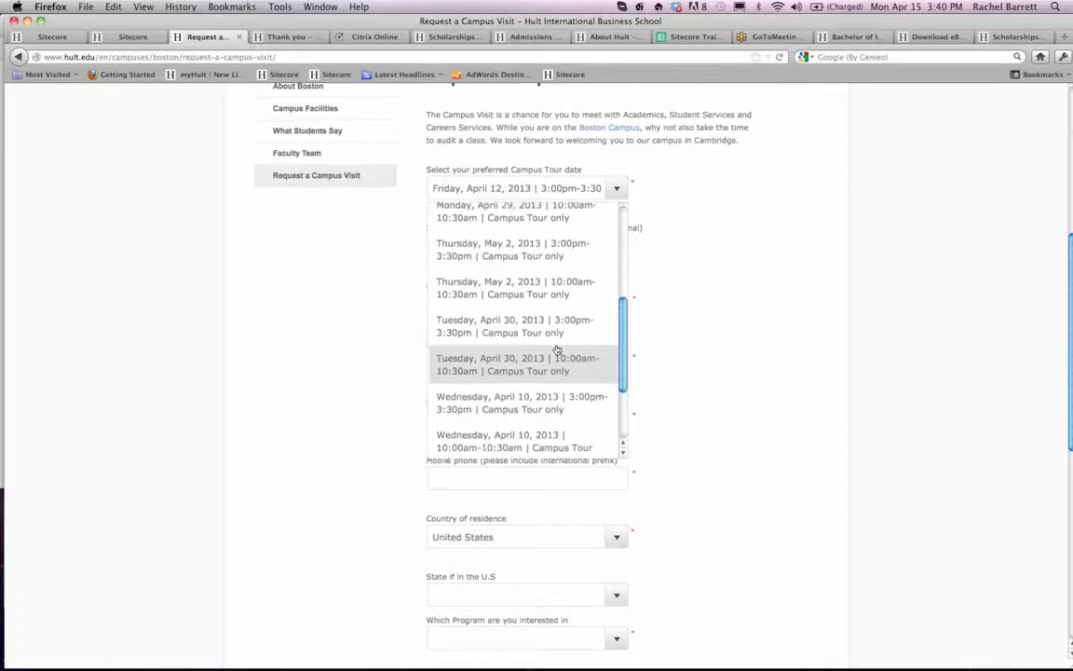
{"action": "scroll", "coordinate": [557, 350], "scroll_direction": "up", "scroll_amount": 3}
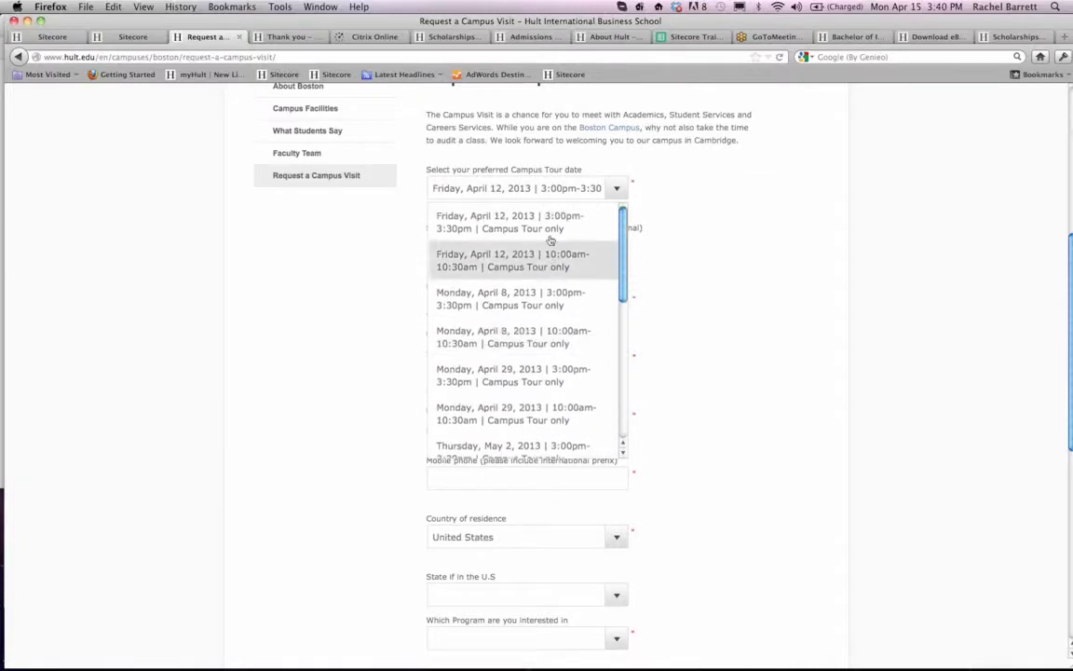
{"action": "scroll", "coordinate": [555, 223], "scroll_direction": "down", "scroll_amount": 3}
{"action": "scroll", "coordinate": [552, 224], "scroll_direction": "down", "scroll_amount": 5}
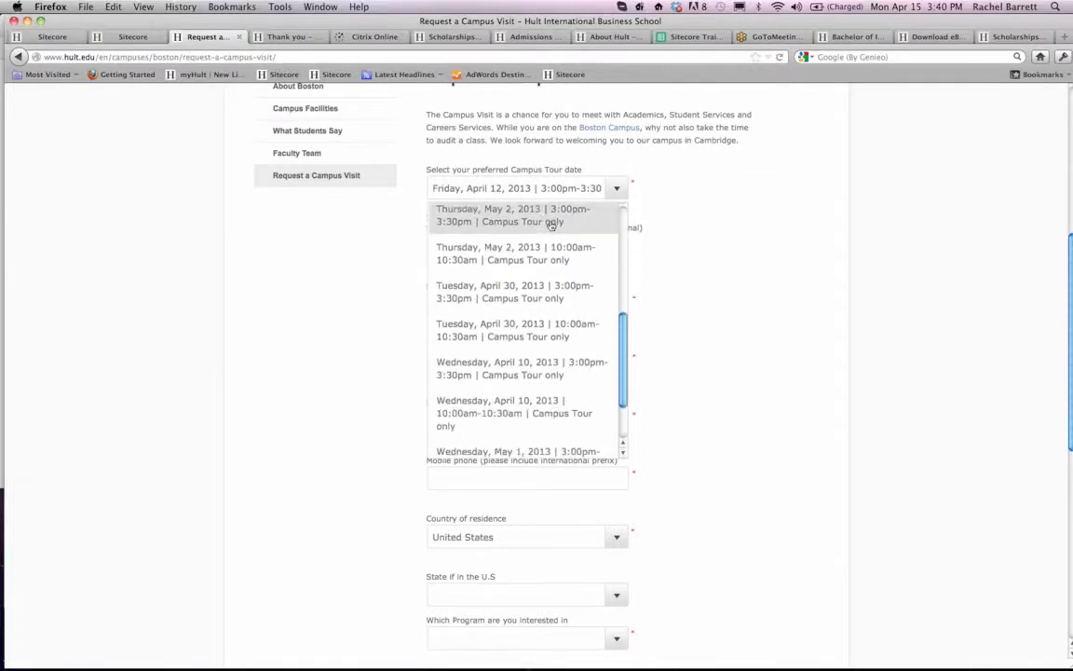
{"action": "scroll", "coordinate": [550, 383], "scroll_direction": "down", "scroll_amount": 1}
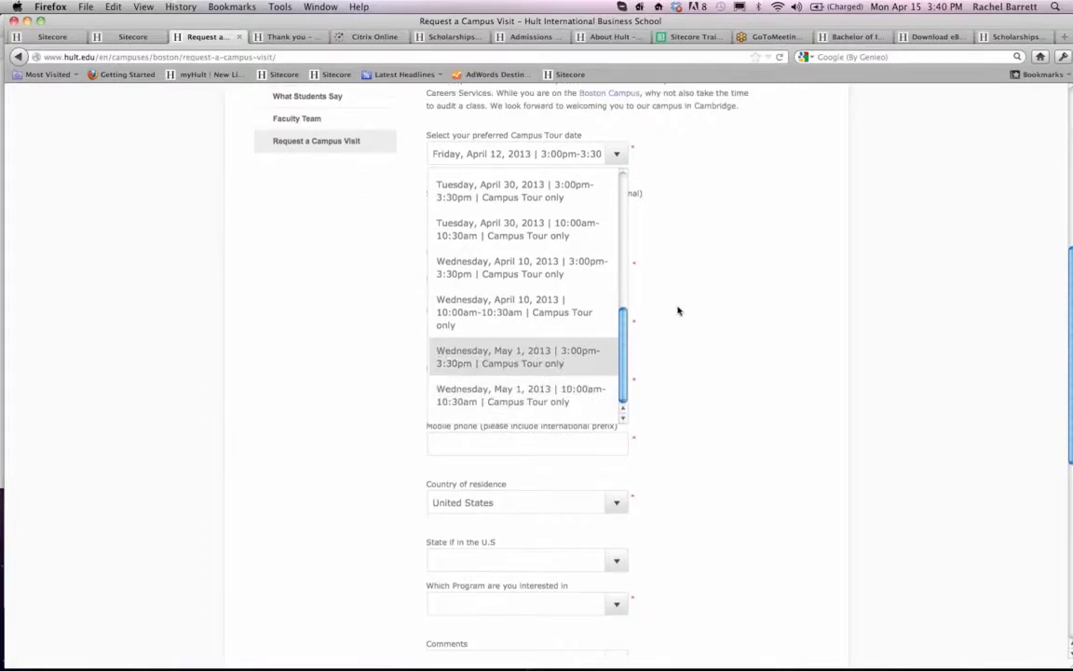
{"action": "left_click", "coordinate": [678, 309]}
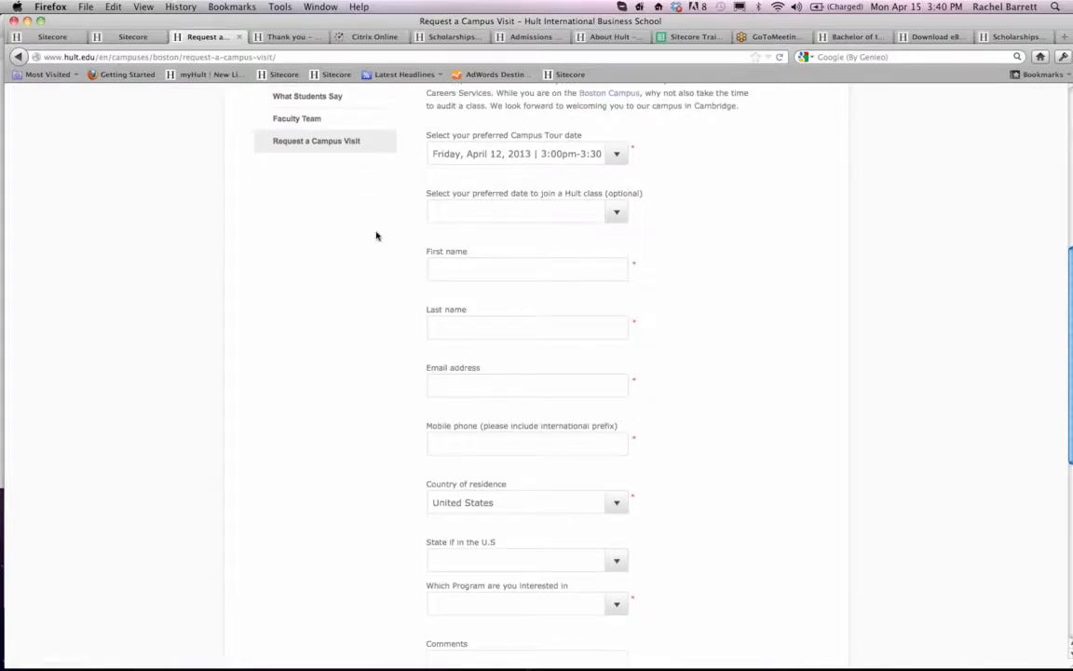
- Check the Boston form's optional class dates once more and leave the class choice empty
{"action": "left_click", "coordinate": [614, 212]}
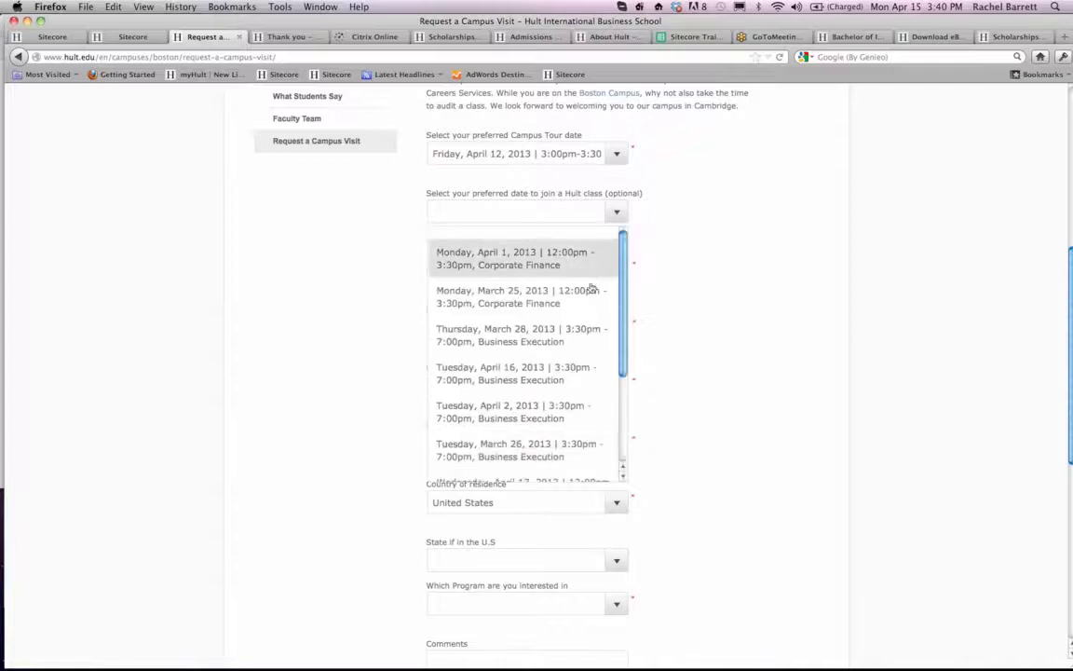
{"action": "scroll", "coordinate": [579, 316], "scroll_direction": "down", "scroll_amount": 3}
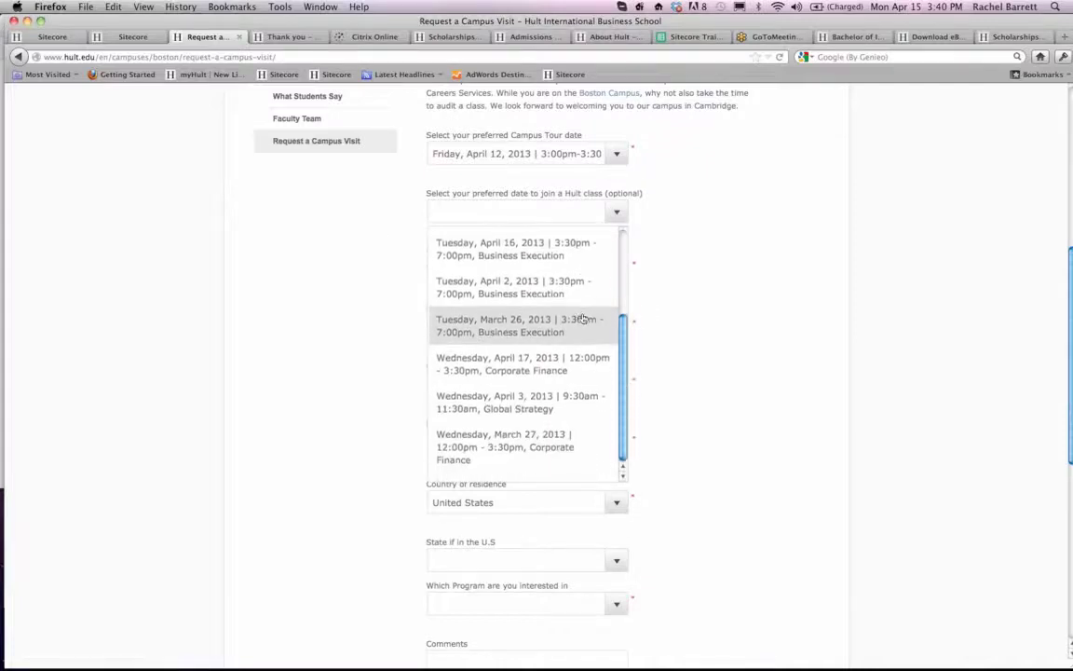
{"action": "scroll", "coordinate": [580, 317], "scroll_direction": "down", "scroll_amount": 1}
{"action": "scroll", "coordinate": [558, 341], "scroll_direction": "up", "scroll_amount": 4}
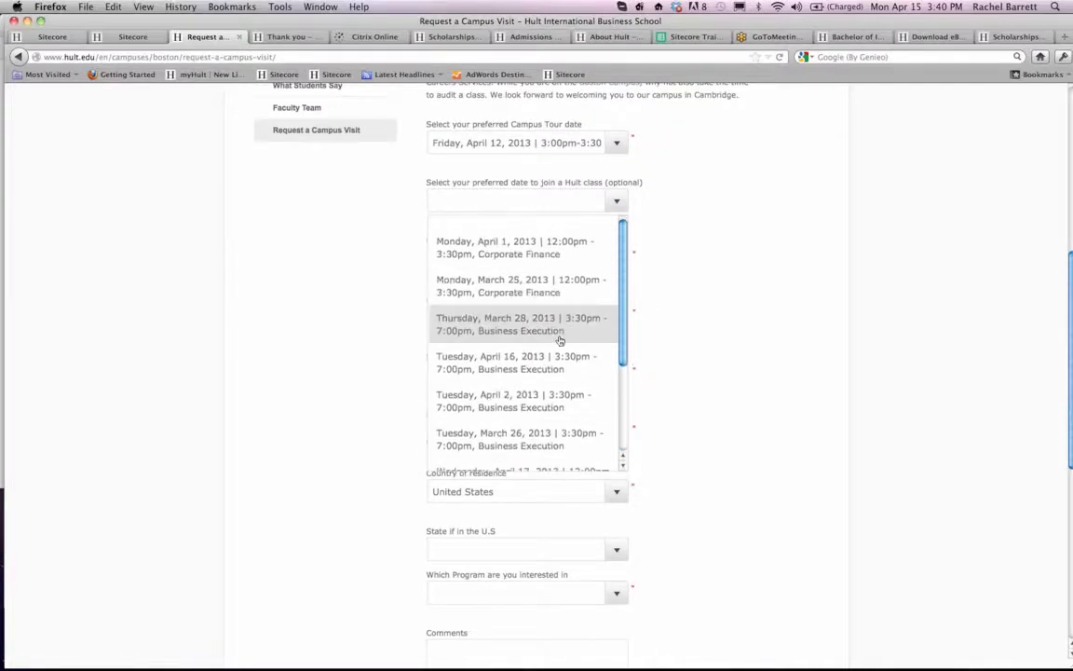
{"action": "left_click", "coordinate": [389, 260]}
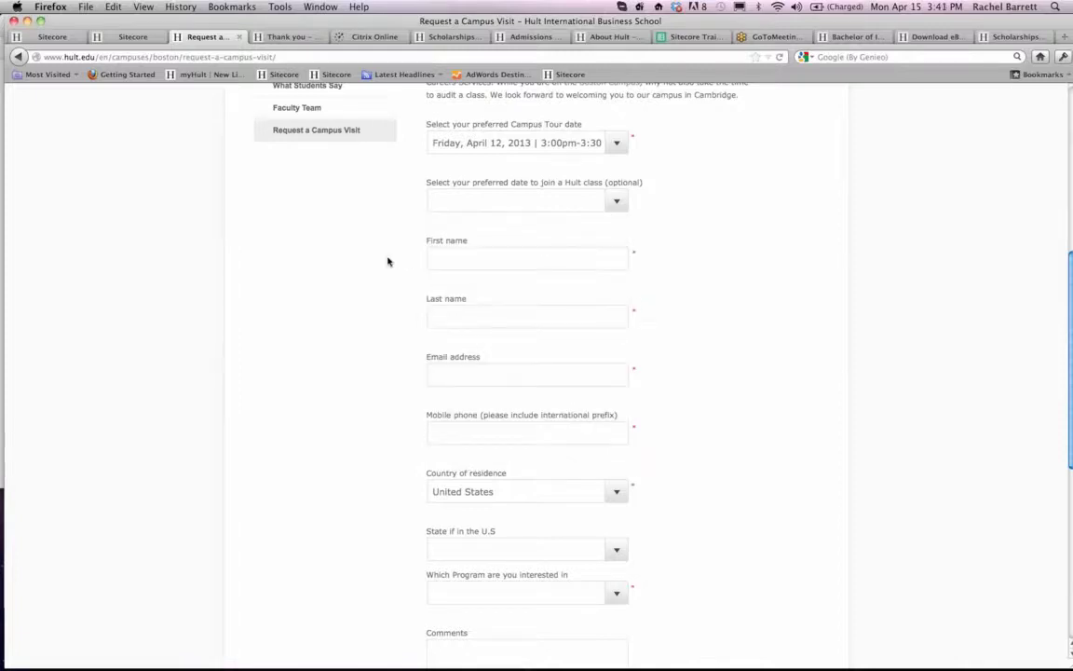
- Switch back to the Sitecore content tree and open the Boston Campus Visit event under April 17
{"action": "scroll", "coordinate": [389, 260], "scroll_direction": "up", "scroll_amount": 5}
{"action": "left_click", "coordinate": [117, 38]}
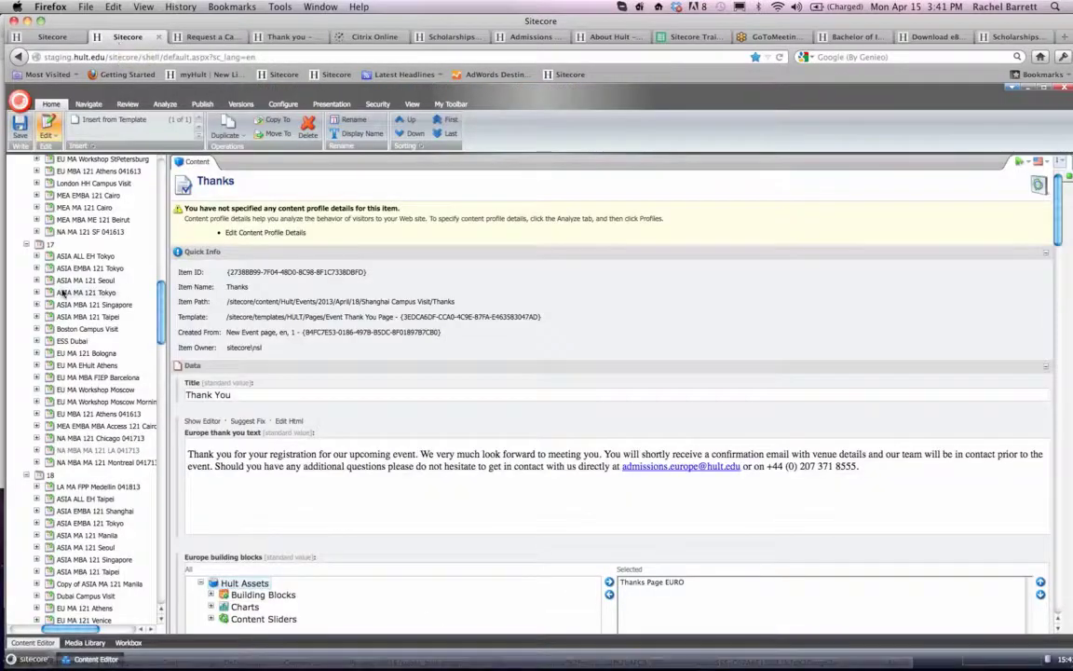
{"action": "scroll", "coordinate": [59, 351], "scroll_direction": "down", "scroll_amount": 3}
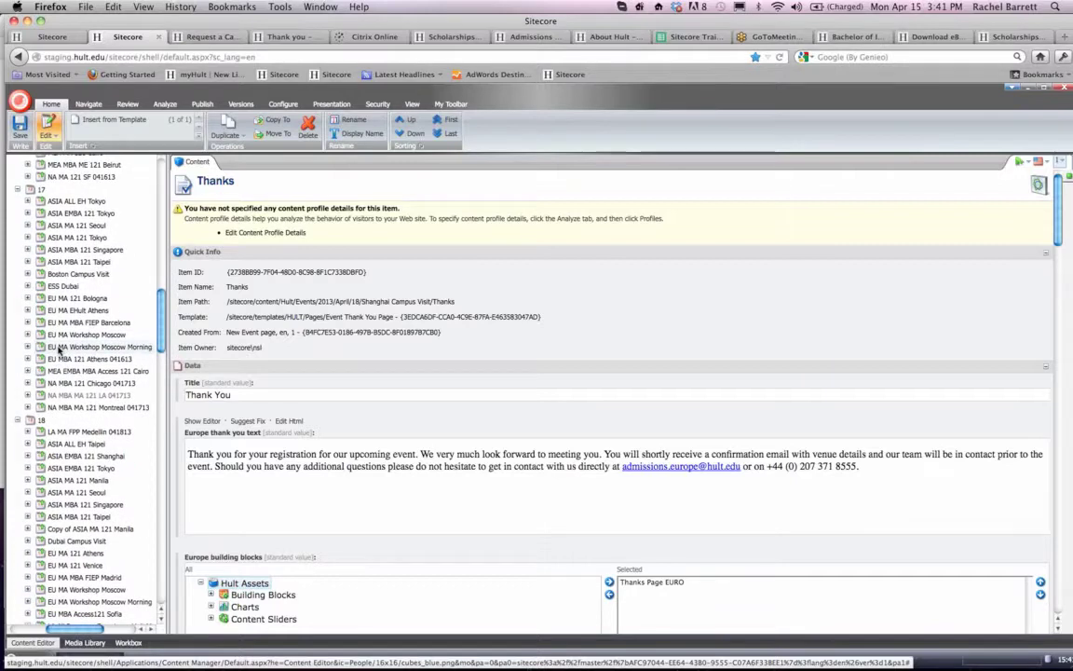
{"action": "scroll", "coordinate": [33, 317], "scroll_direction": "down", "scroll_amount": 6}
{"action": "scroll", "coordinate": [27, 308], "scroll_direction": "up", "scroll_amount": 2}
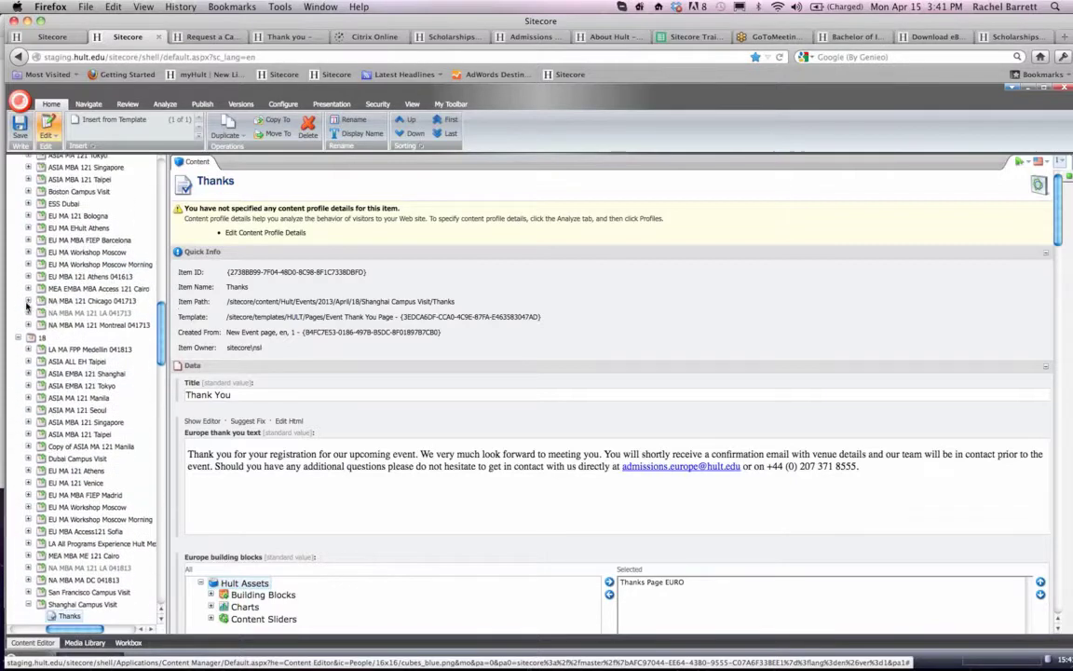
{"action": "scroll", "coordinate": [27, 307], "scroll_direction": "up", "scroll_amount": 7}
{"action": "scroll", "coordinate": [27, 307], "scroll_direction": "up", "scroll_amount": 6}
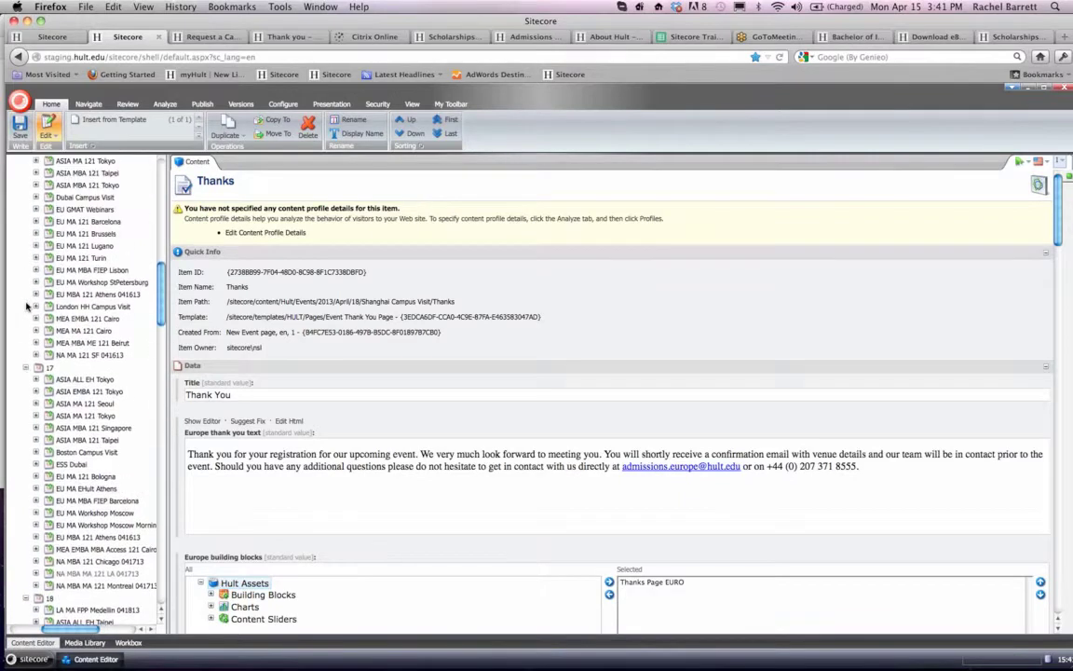
{"action": "scroll", "coordinate": [27, 305], "scroll_direction": "up", "scroll_amount": 5}
{"action": "scroll", "coordinate": [27, 305], "scroll_direction": "down", "scroll_amount": 9}
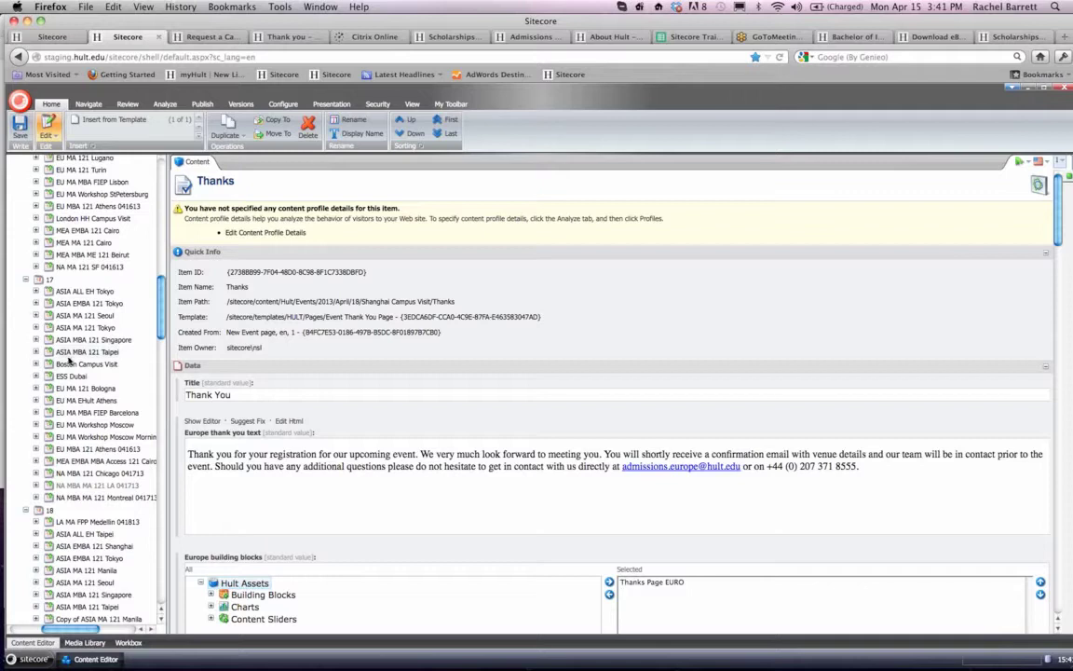
{"action": "left_click", "coordinate": [72, 365]}
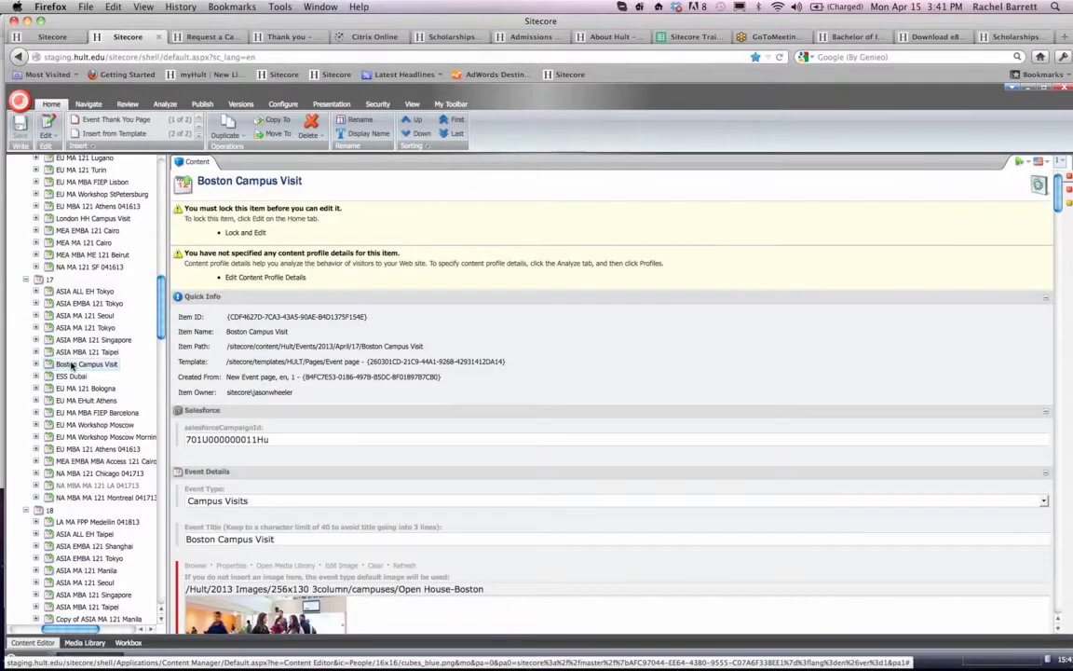
- Duplicate the April 17 Boston event, naming the copy Boston Campus Visit
{"action": "right_click", "coordinate": [72, 365]}
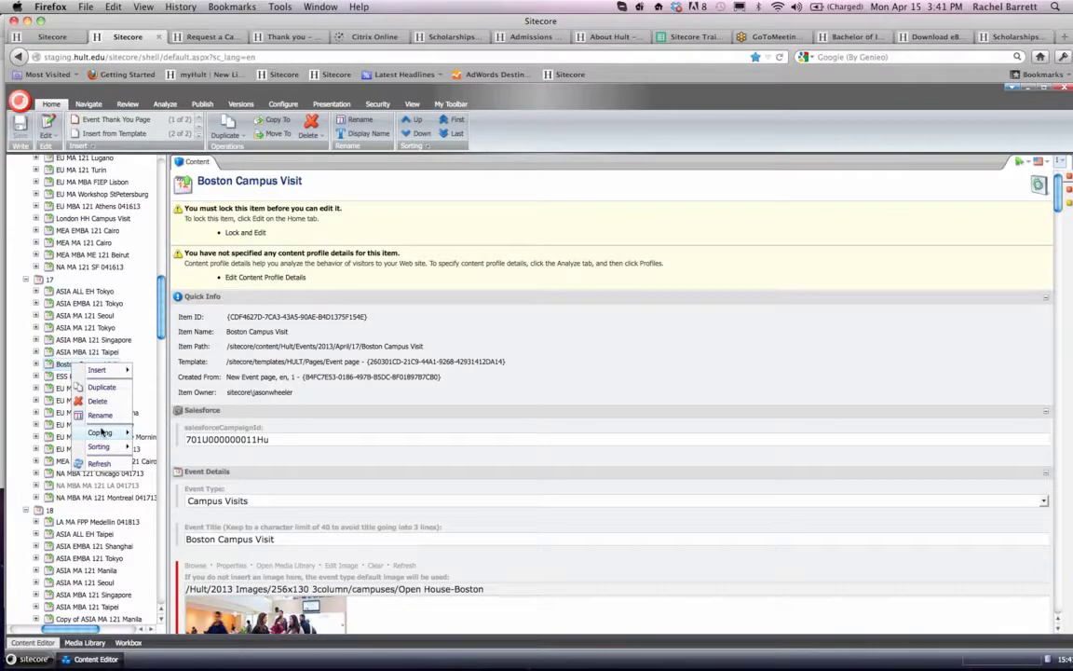
{"action": "mouse_move", "coordinate": [101, 432]}
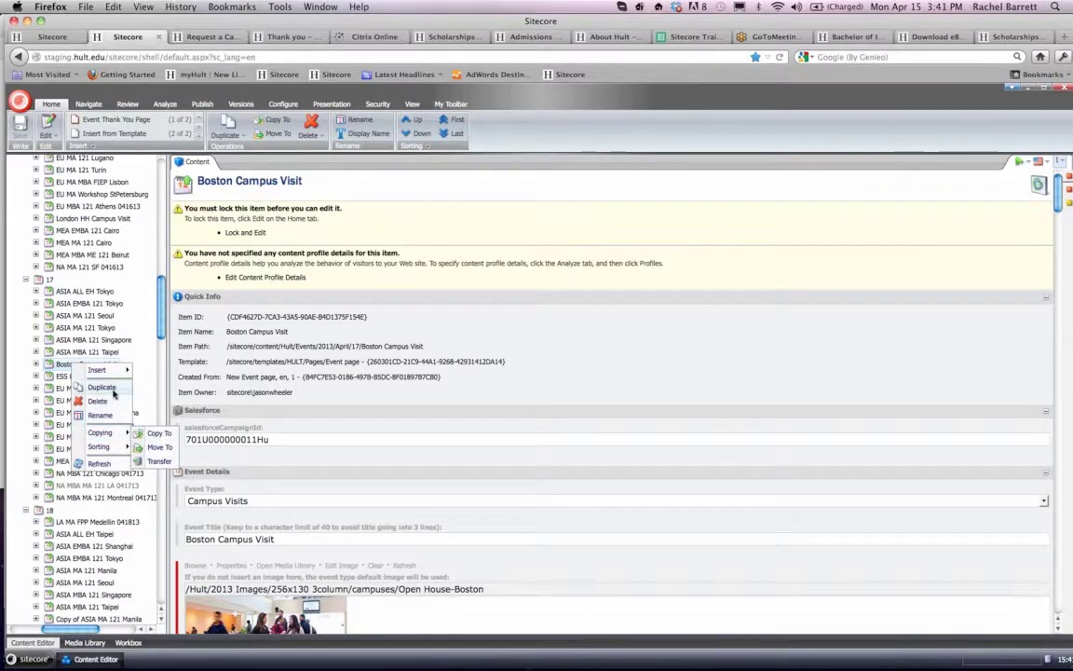
{"action": "left_click", "coordinate": [110, 388]}
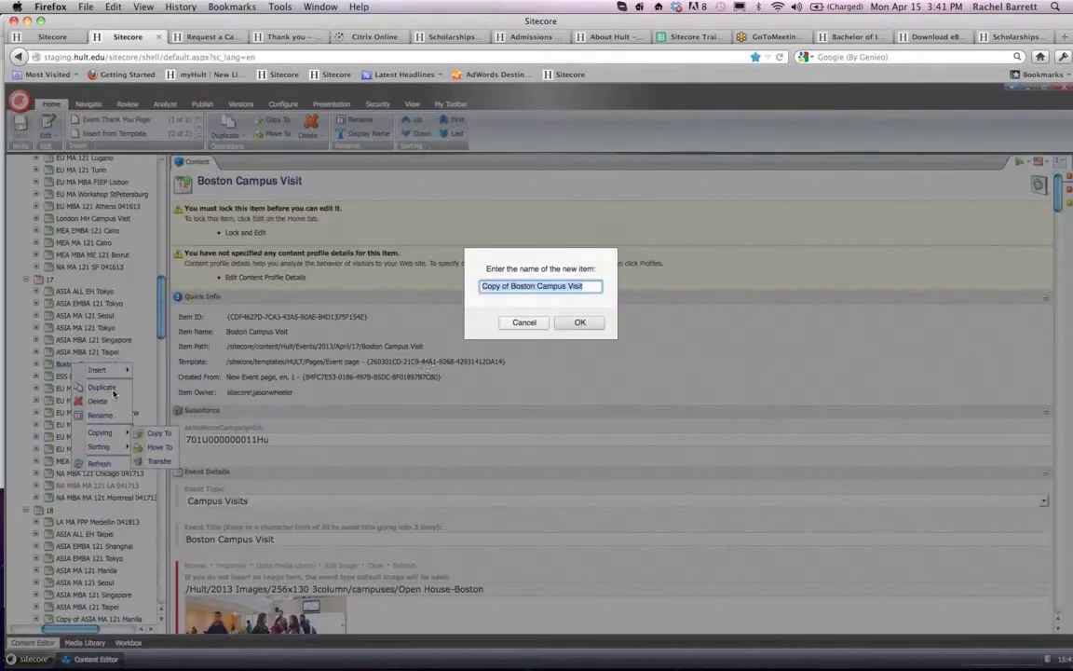
{"action": "left_click", "coordinate": [509, 289]}
{"action": "key", "text": "shift+Home"}
{"action": "key", "text": "BackSpace"}
{"action": "left_click", "coordinate": [578, 327]}
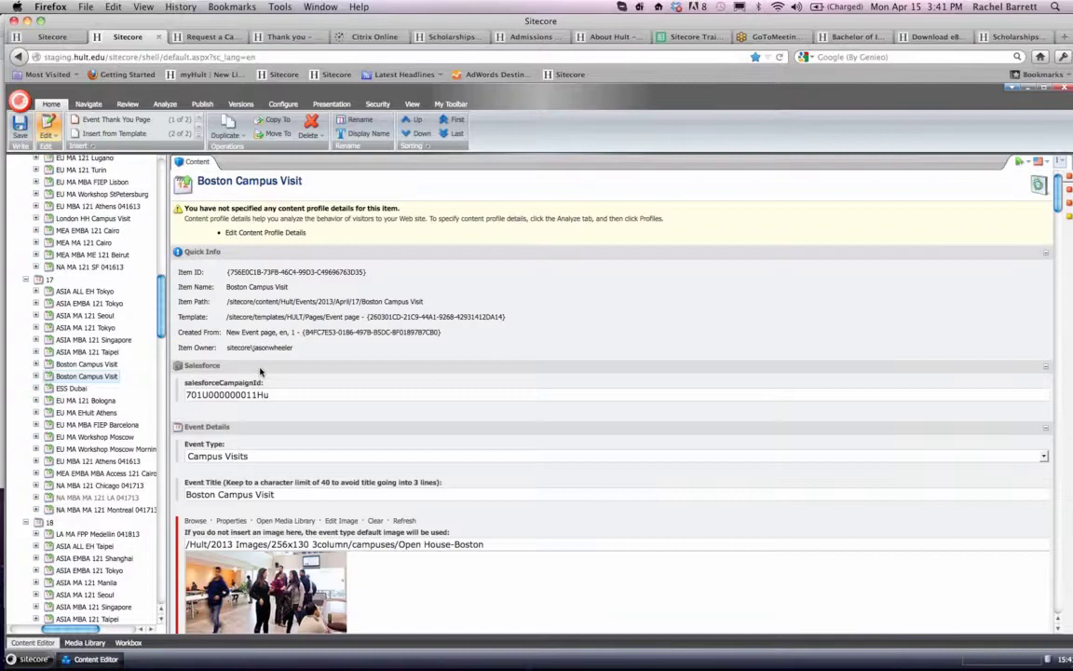
- Set both the start date and the end date of the copied Boston event to 4/29/2013
{"action": "scroll", "coordinate": [260, 372], "scroll_direction": "down", "scroll_amount": 3}
{"action": "scroll", "coordinate": [260, 371], "scroll_direction": "down", "scroll_amount": 10}
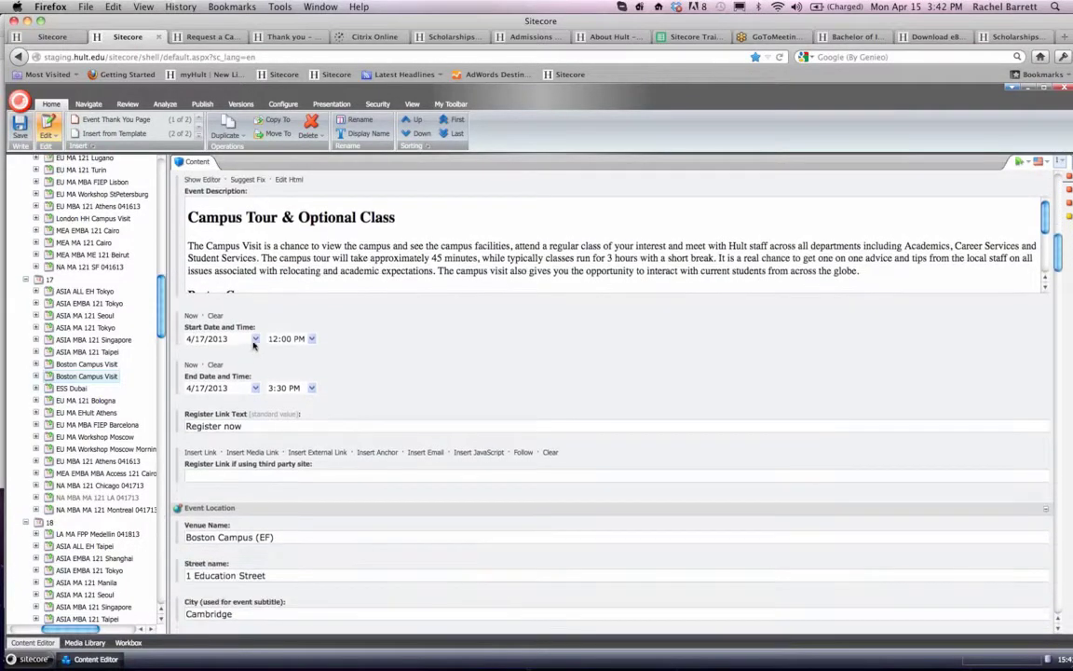
{"action": "left_click", "coordinate": [256, 339]}
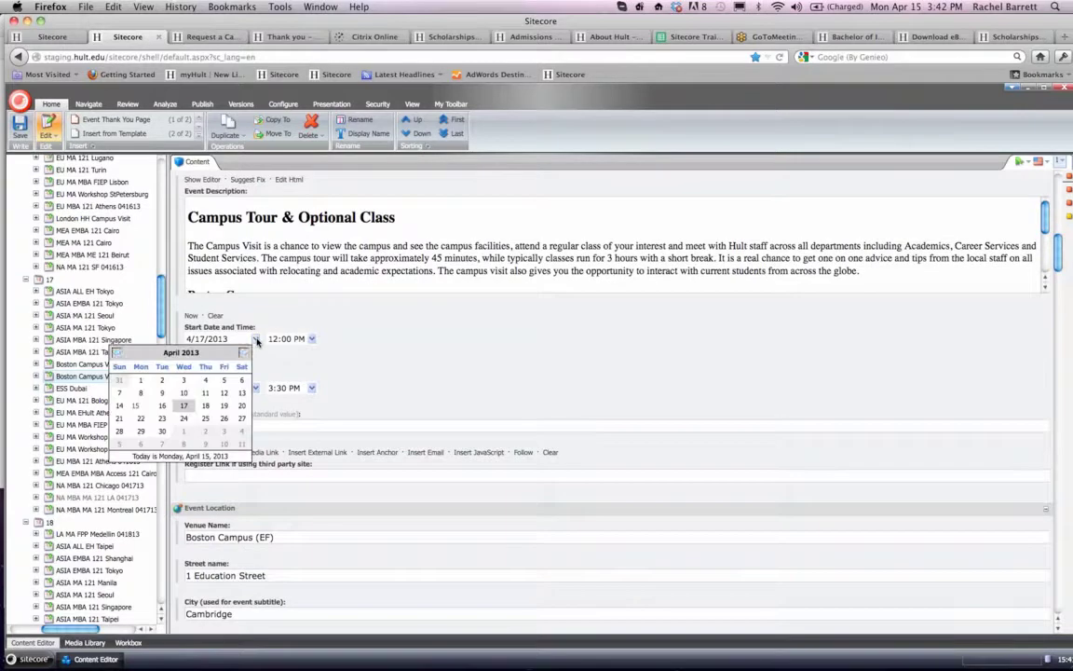
{"action": "left_click", "coordinate": [141, 431]}
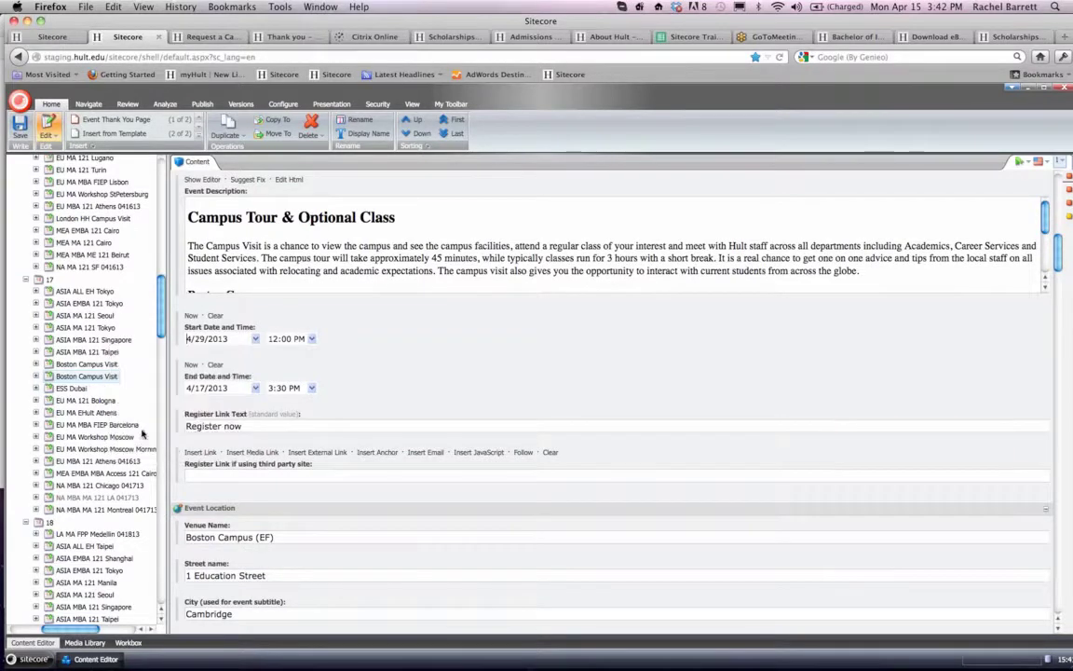
{"action": "left_click", "coordinate": [255, 388]}
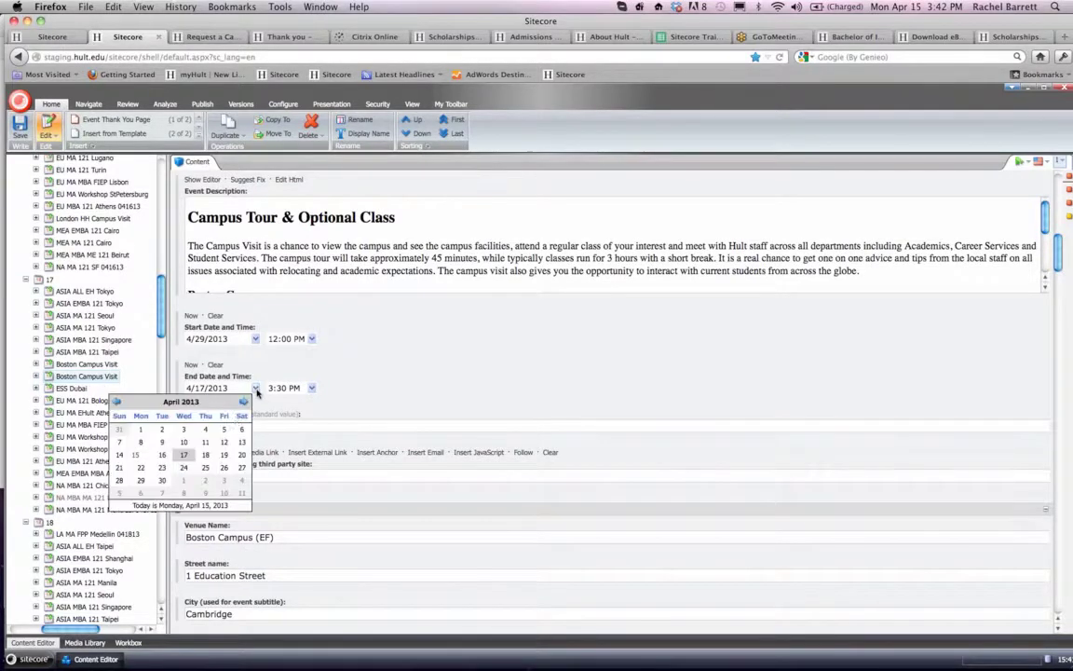
{"action": "left_click", "coordinate": [141, 480]}
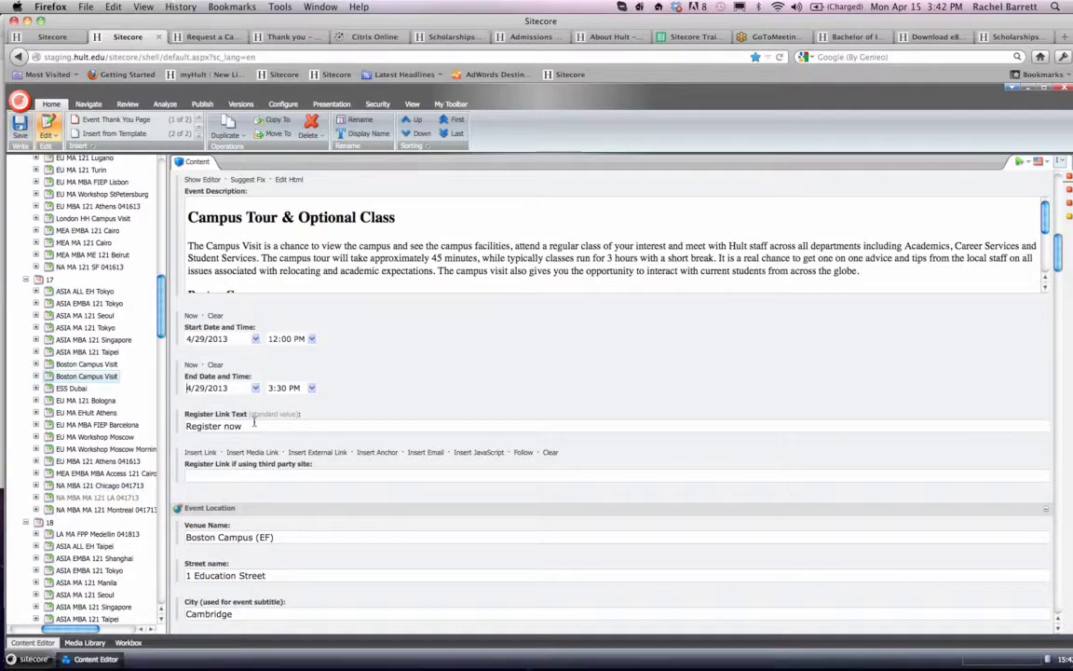
- Set the copied Boston event's start time to 10:00 AM, leave its end time as is, and save the event
{"action": "left_click", "coordinate": [312, 339]}
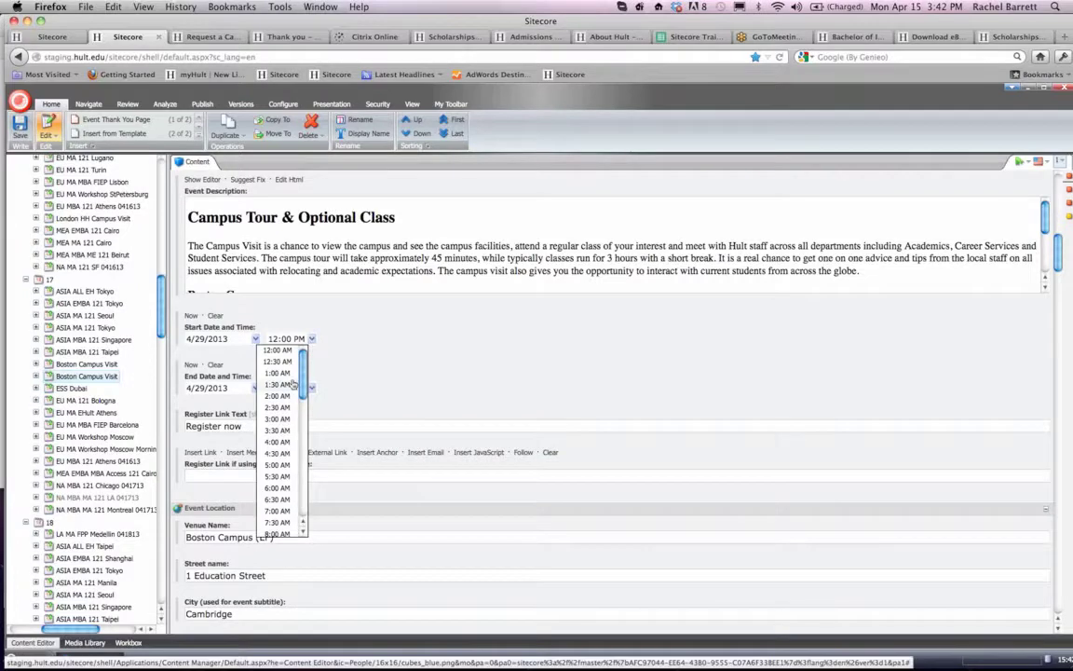
{"action": "scroll", "coordinate": [293, 383], "scroll_direction": "down", "scroll_amount": 2}
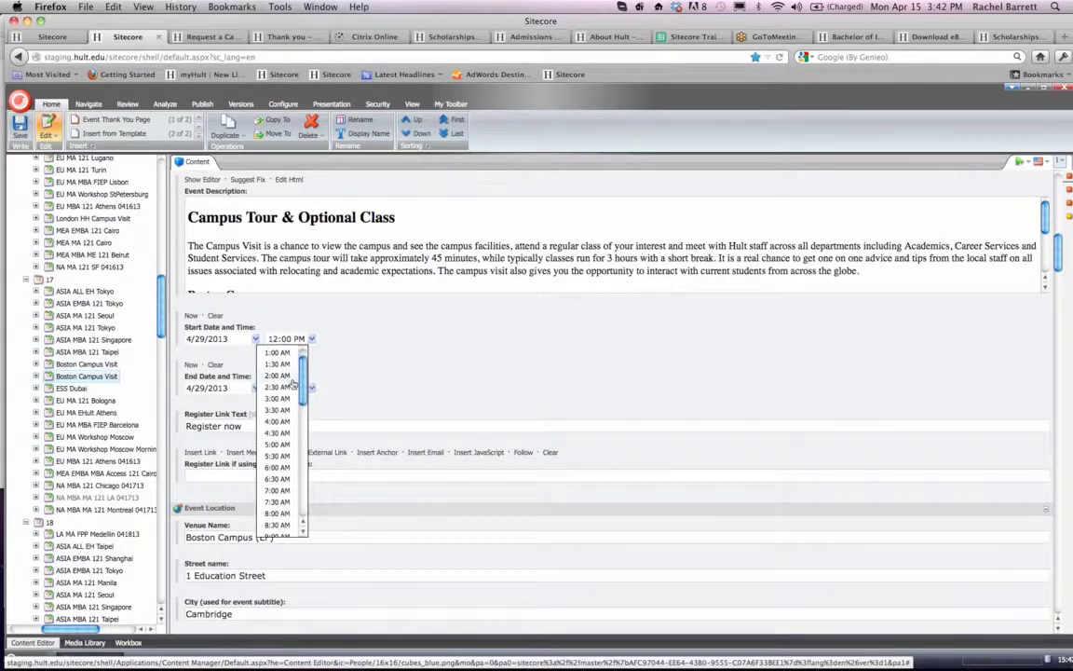
{"action": "scroll", "coordinate": [292, 383], "scroll_direction": "down", "scroll_amount": 5}
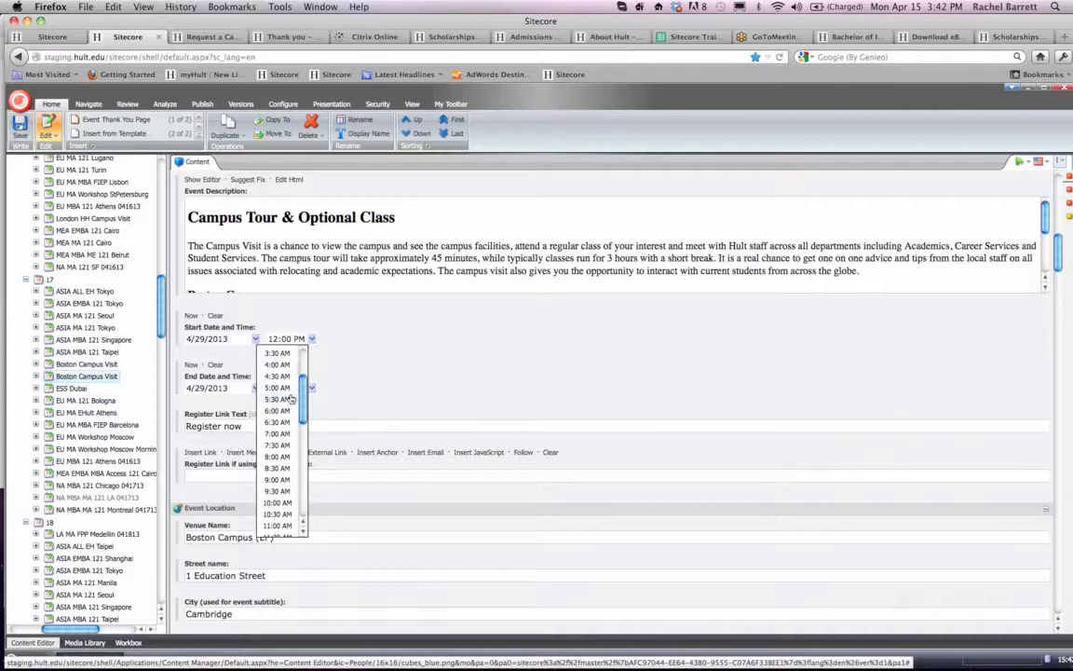
{"action": "scroll", "coordinate": [291, 398], "scroll_direction": "up", "scroll_amount": 3}
{"action": "scroll", "coordinate": [292, 399], "scroll_direction": "up", "scroll_amount": 1}
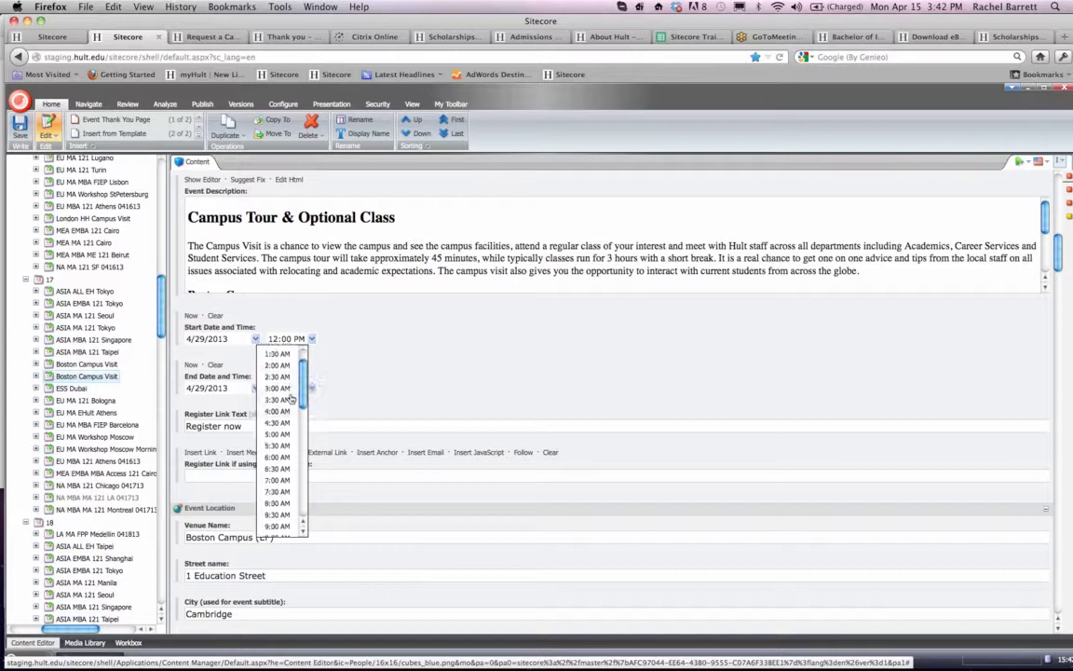
{"action": "scroll", "coordinate": [292, 399], "scroll_direction": "down", "scroll_amount": 8}
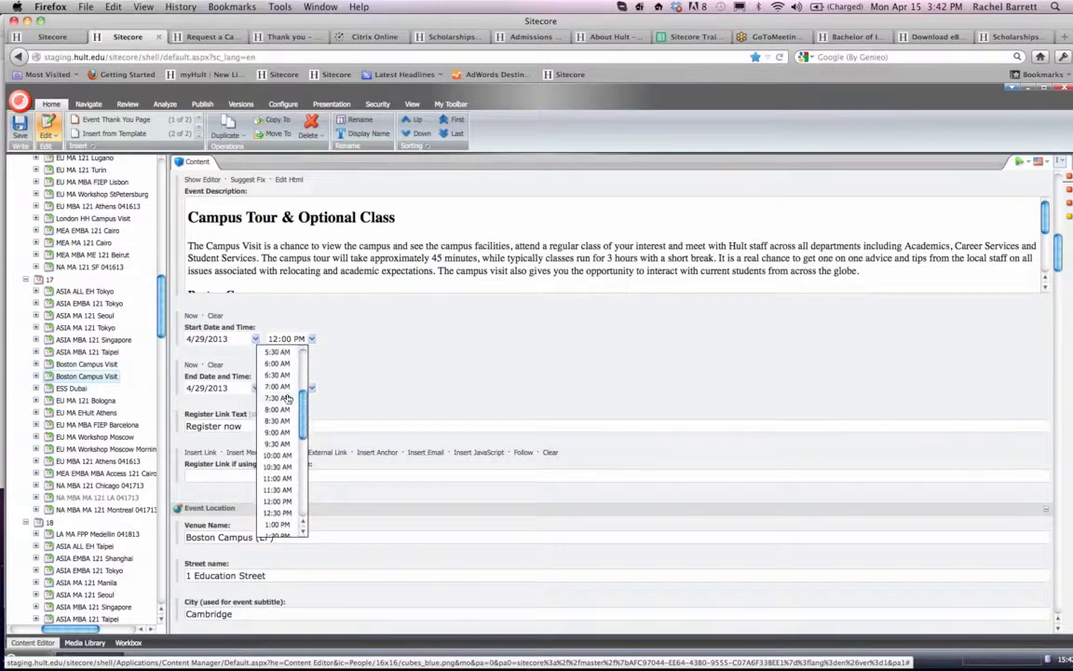
{"action": "scroll", "coordinate": [287, 399], "scroll_direction": "down", "scroll_amount": 5}
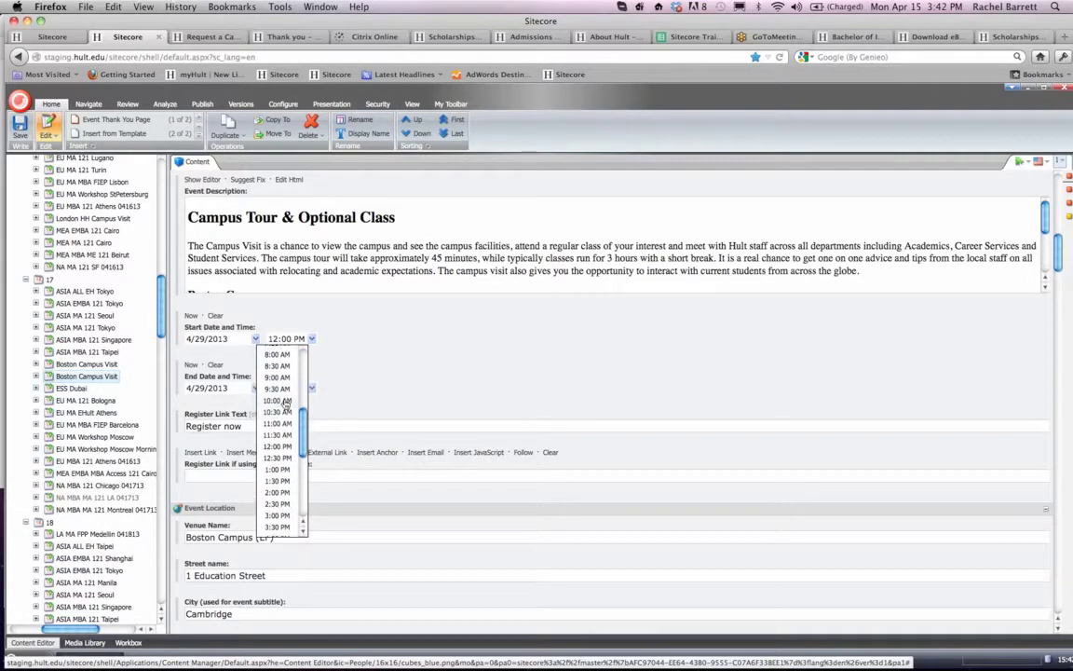
{"action": "left_click", "coordinate": [284, 401]}
{"action": "left_click", "coordinate": [313, 388]}
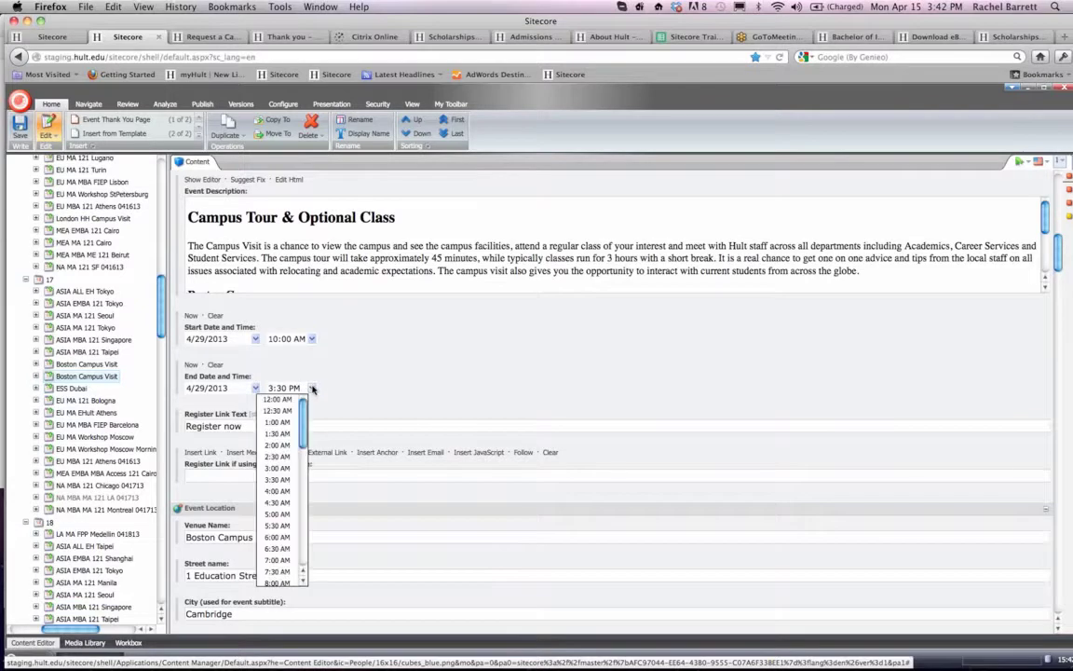
{"action": "left_click", "coordinate": [353, 392]}
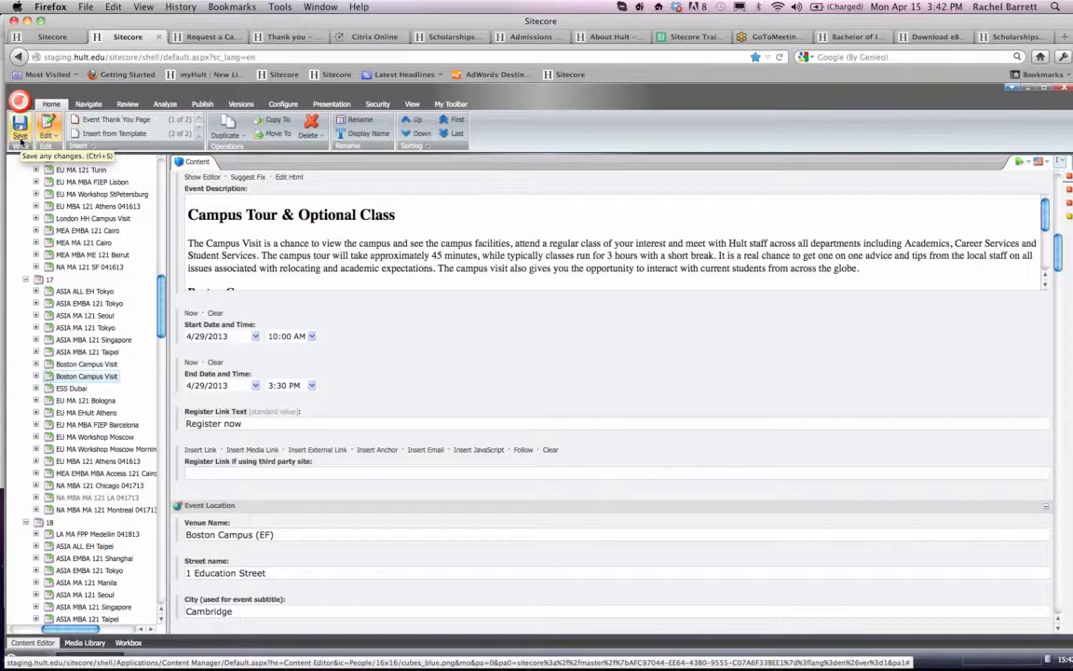
{"action": "left_click", "coordinate": [21, 140]}
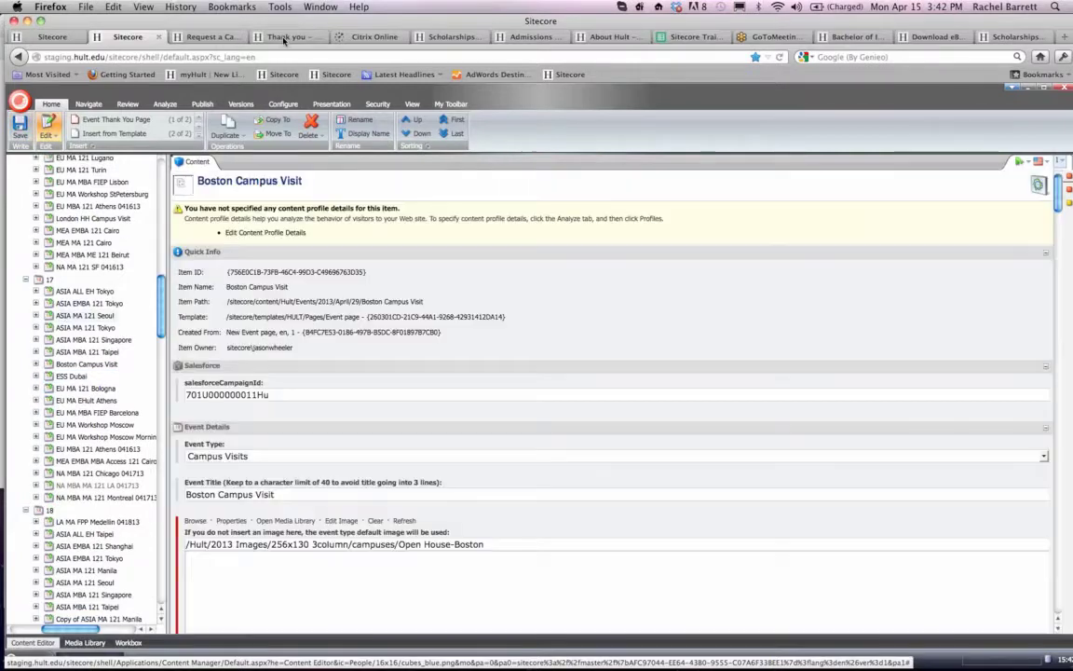
- Examine the London HH Campus Visit event's tour, class and email settings and its place in the April event folders
{"action": "left_click", "coordinate": [281, 36]}
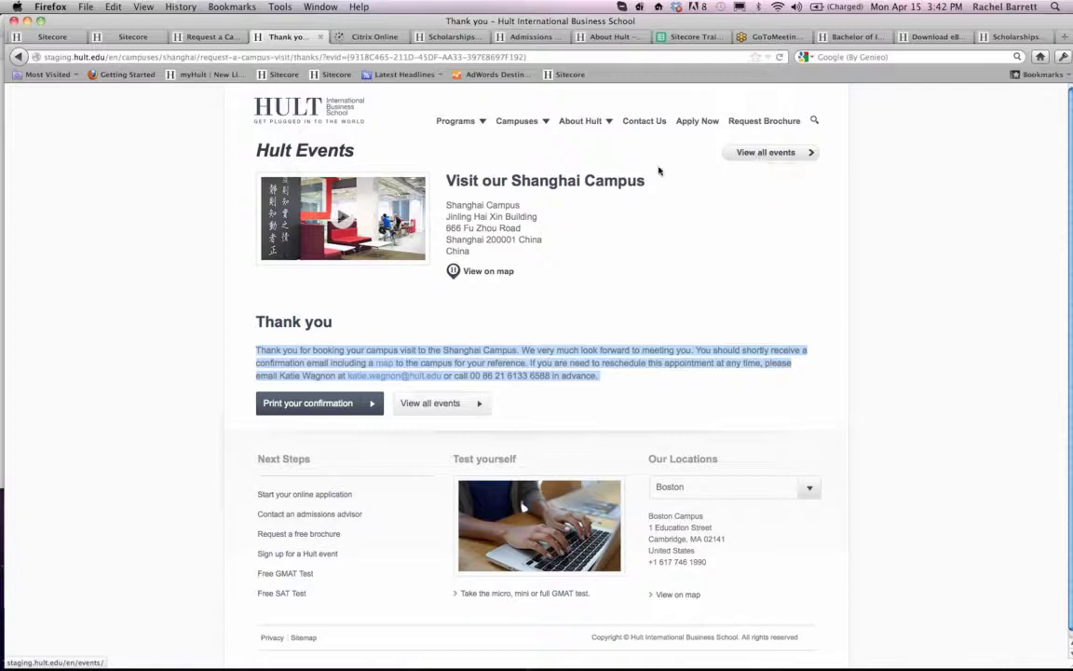
{"action": "left_click", "coordinate": [62, 38]}
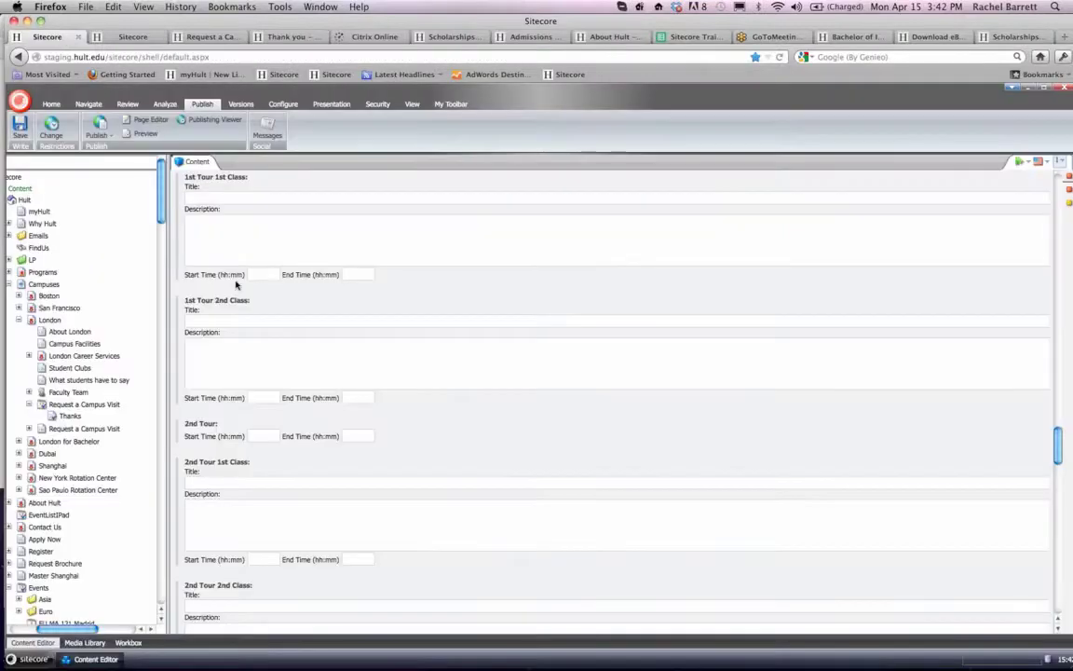
{"action": "scroll", "coordinate": [236, 285], "scroll_direction": "up", "scroll_amount": 3}
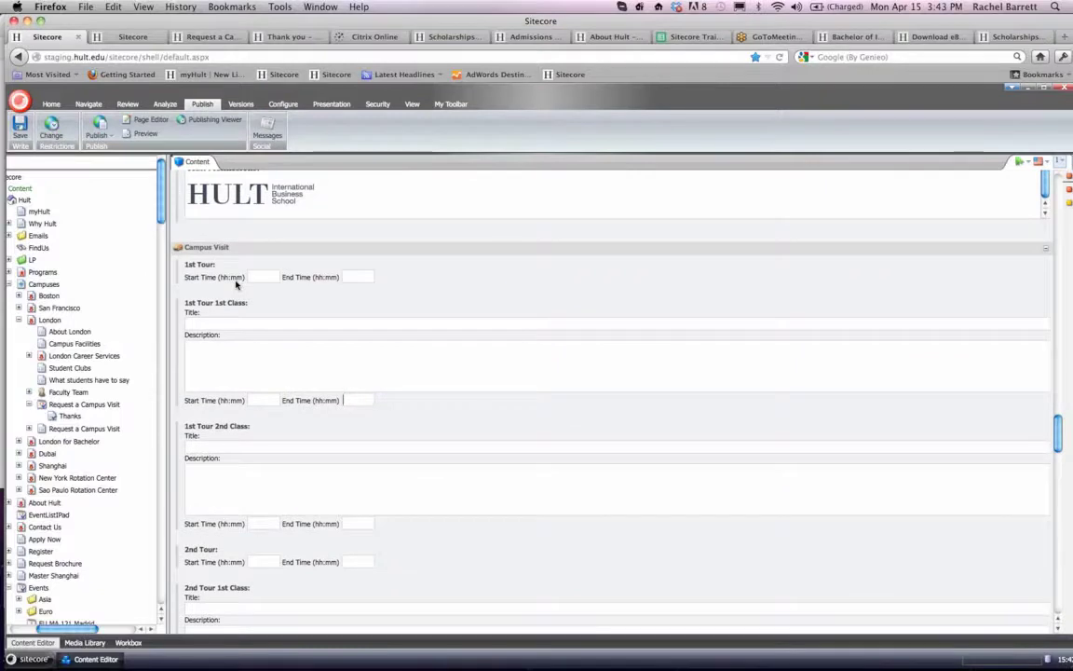
{"action": "scroll", "coordinate": [236, 285], "scroll_direction": "down", "scroll_amount": 1}
{"action": "scroll", "coordinate": [236, 285], "scroll_direction": "up", "scroll_amount": 4}
{"action": "scroll", "coordinate": [235, 285], "scroll_direction": "up", "scroll_amount": 8}
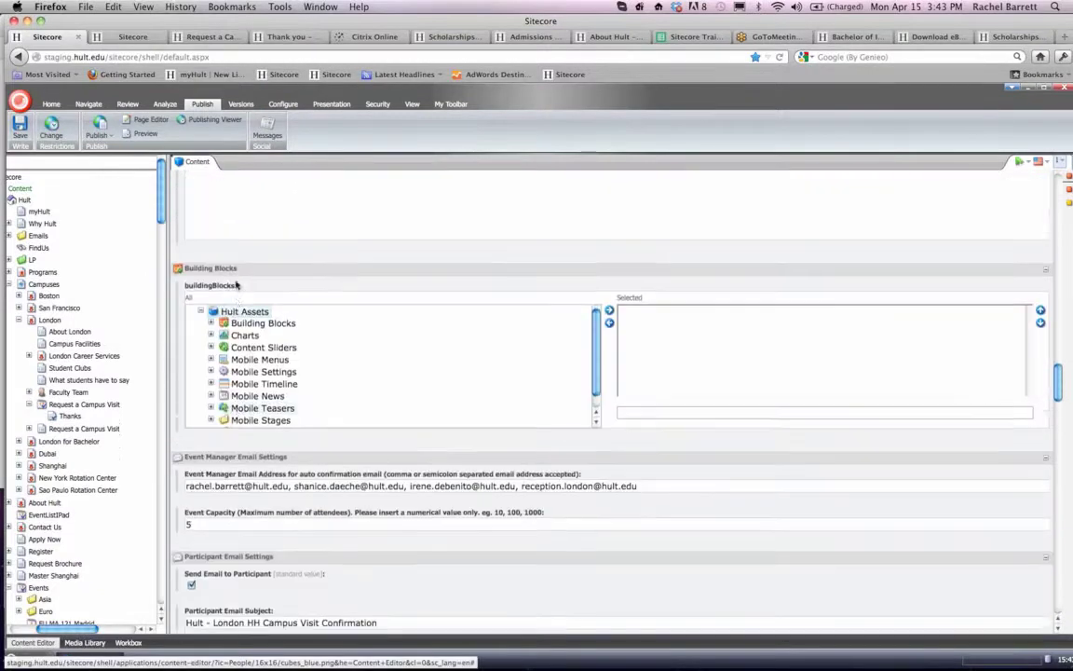
{"action": "scroll", "coordinate": [235, 285], "scroll_direction": "down", "scroll_amount": 2}
{"action": "scroll", "coordinate": [92, 335], "scroll_direction": "down", "scroll_amount": 15}
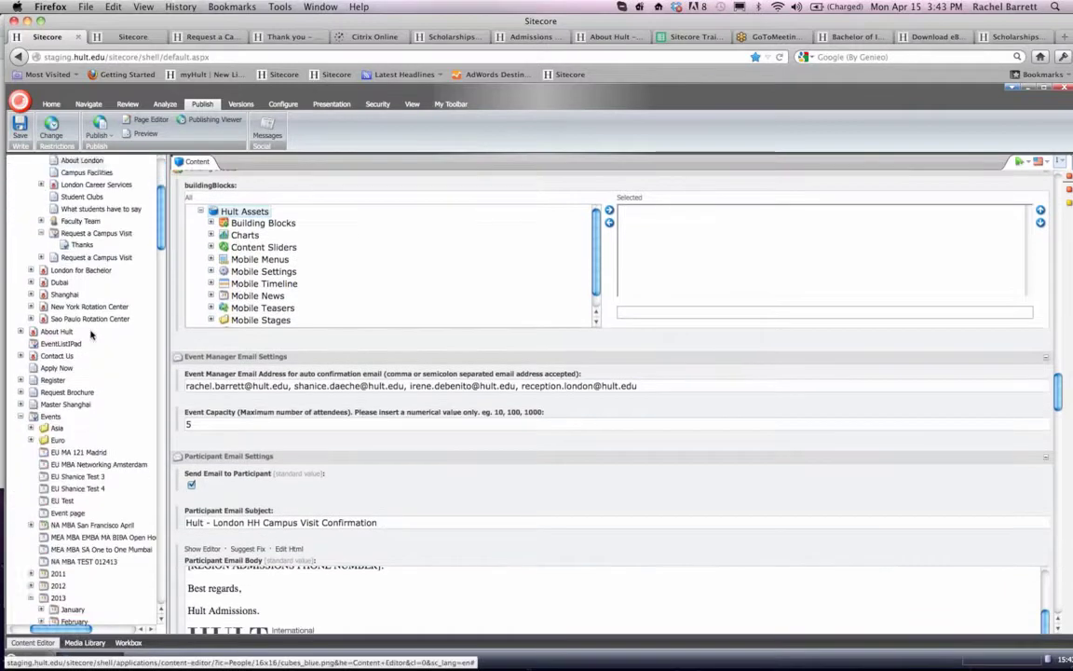
{"action": "scroll", "coordinate": [92, 335], "scroll_direction": "down", "scroll_amount": 10}
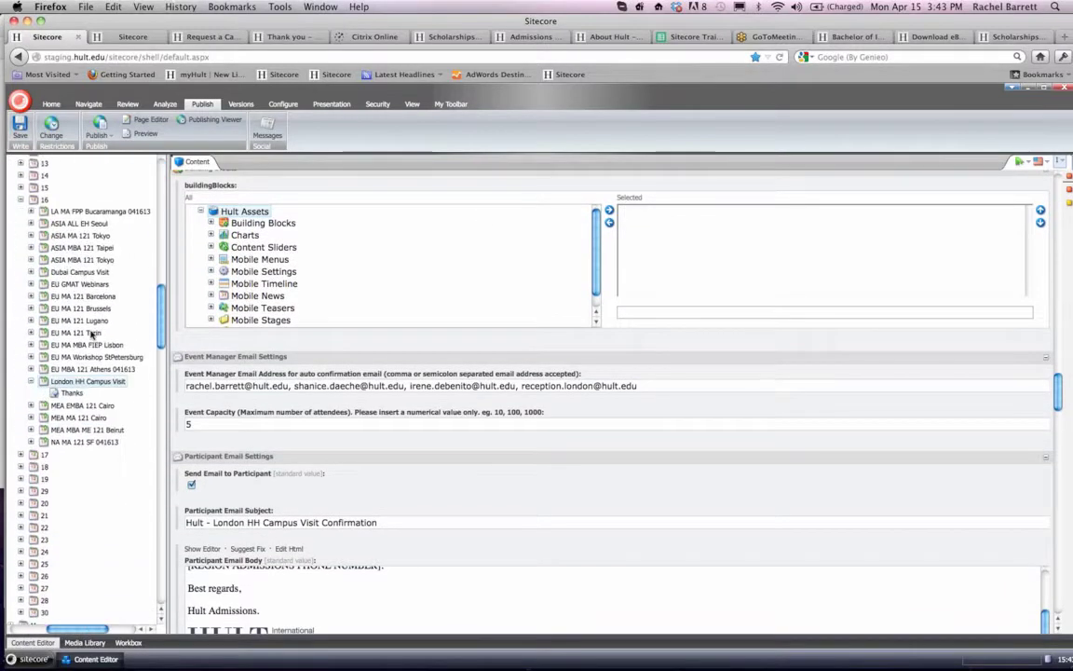
{"action": "scroll", "coordinate": [92, 335], "scroll_direction": "up", "scroll_amount": 4}
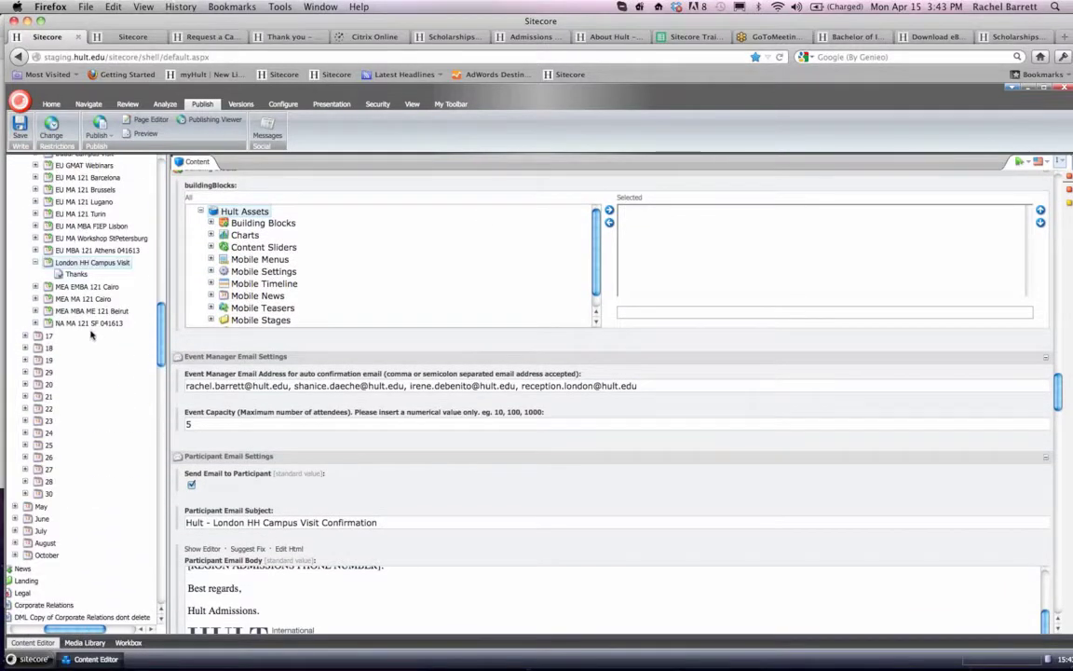
{"action": "scroll", "coordinate": [91, 335], "scroll_direction": "up", "scroll_amount": 5}
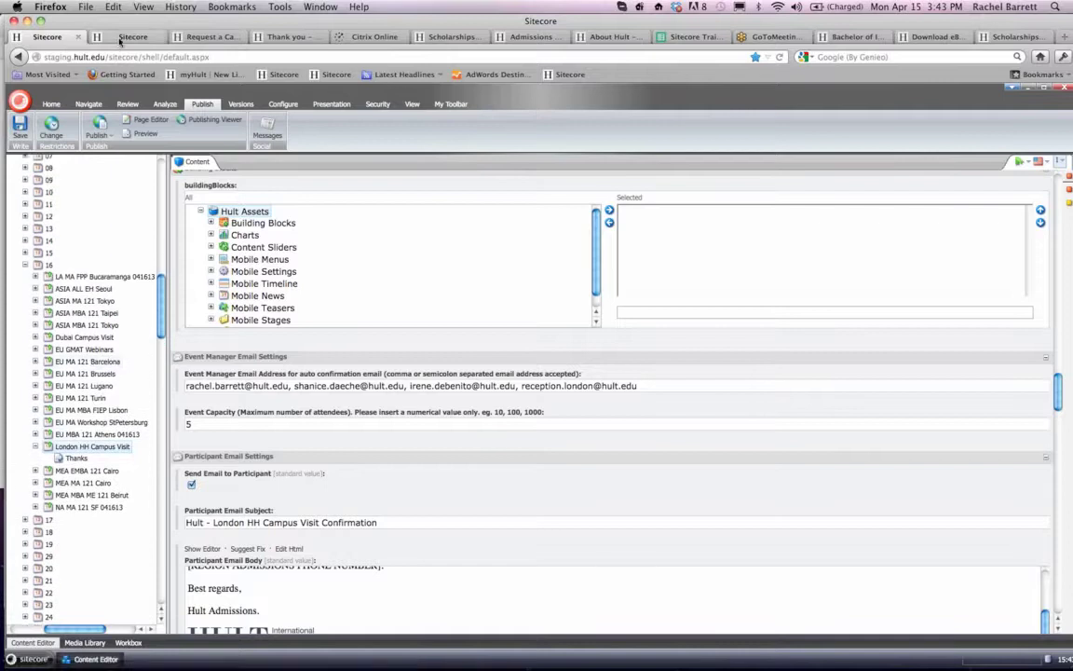
- Return to the Boston Campus Visit event and review its event details, location, filter, form and participant email settings
{"action": "left_click", "coordinate": [105, 37]}
{"action": "scroll", "coordinate": [97, 248], "scroll_direction": "down", "scroll_amount": 5}
{"action": "scroll", "coordinate": [97, 248], "scroll_direction": "down", "scroll_amount": 4}
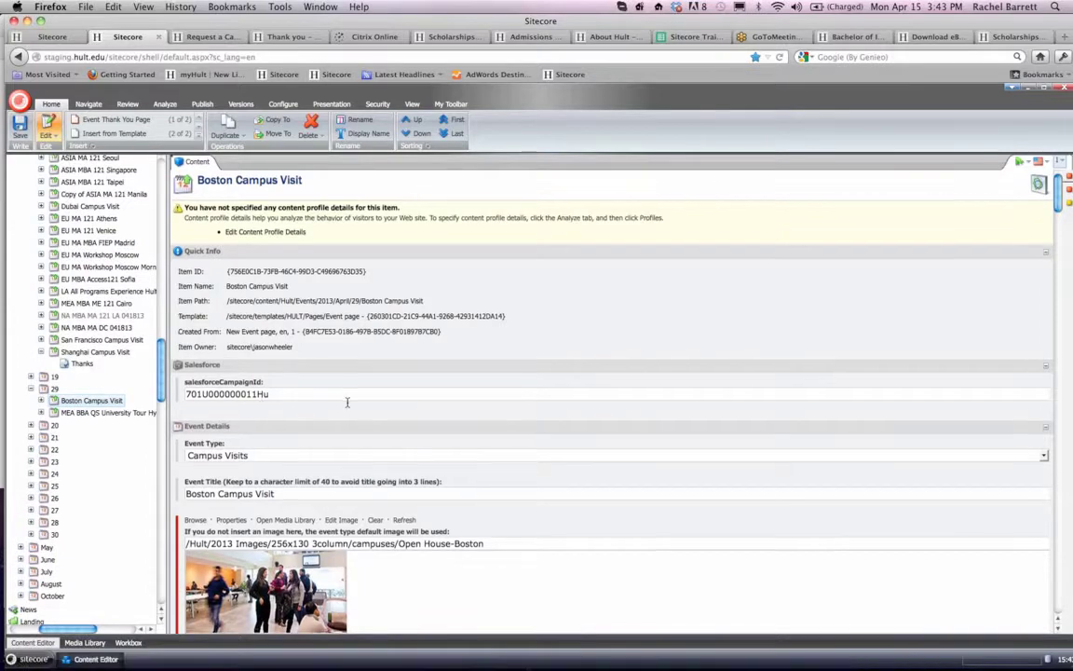
{"action": "scroll", "coordinate": [348, 404], "scroll_direction": "down", "scroll_amount": 5}
{"action": "scroll", "coordinate": [348, 404], "scroll_direction": "down", "scroll_amount": 10}
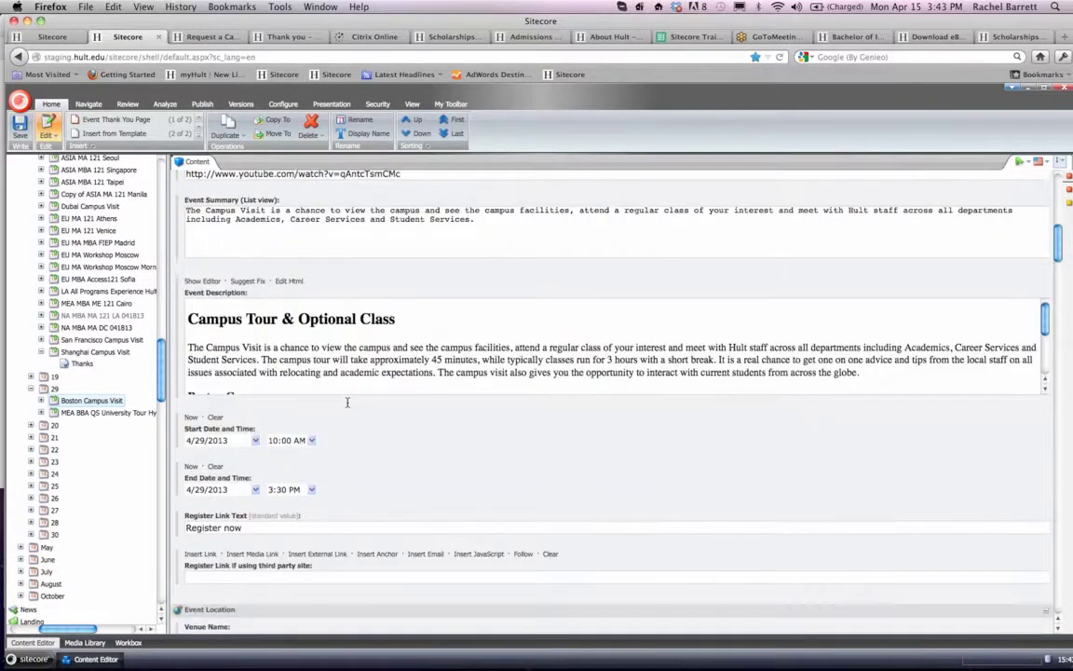
{"action": "scroll", "coordinate": [348, 403], "scroll_direction": "down", "scroll_amount": 10}
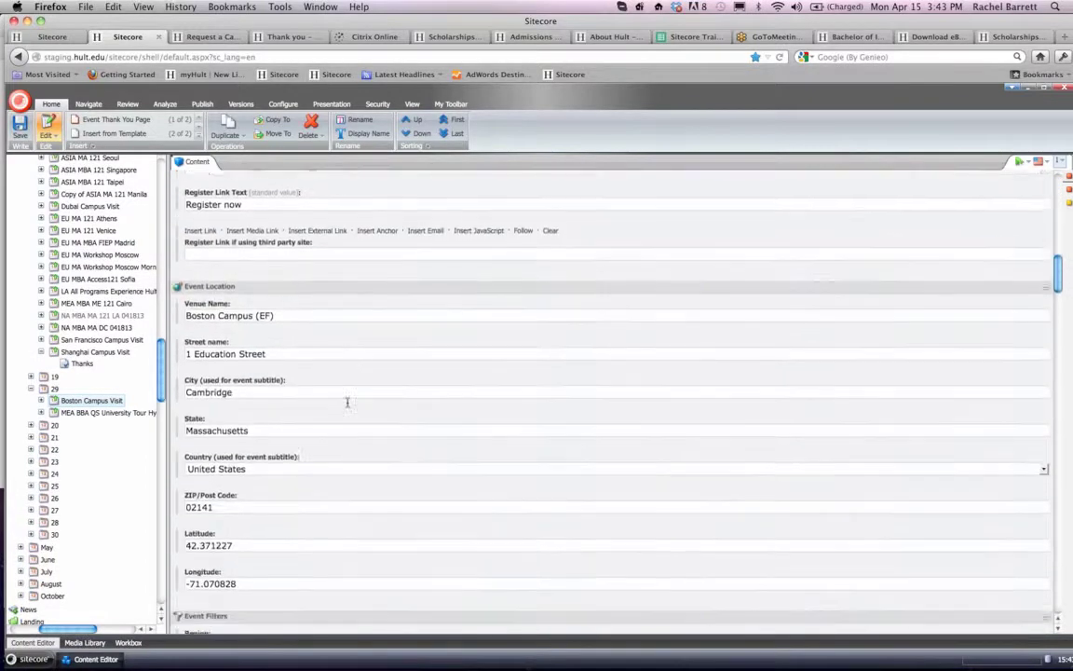
{"action": "scroll", "coordinate": [347, 405], "scroll_direction": "down", "scroll_amount": 3}
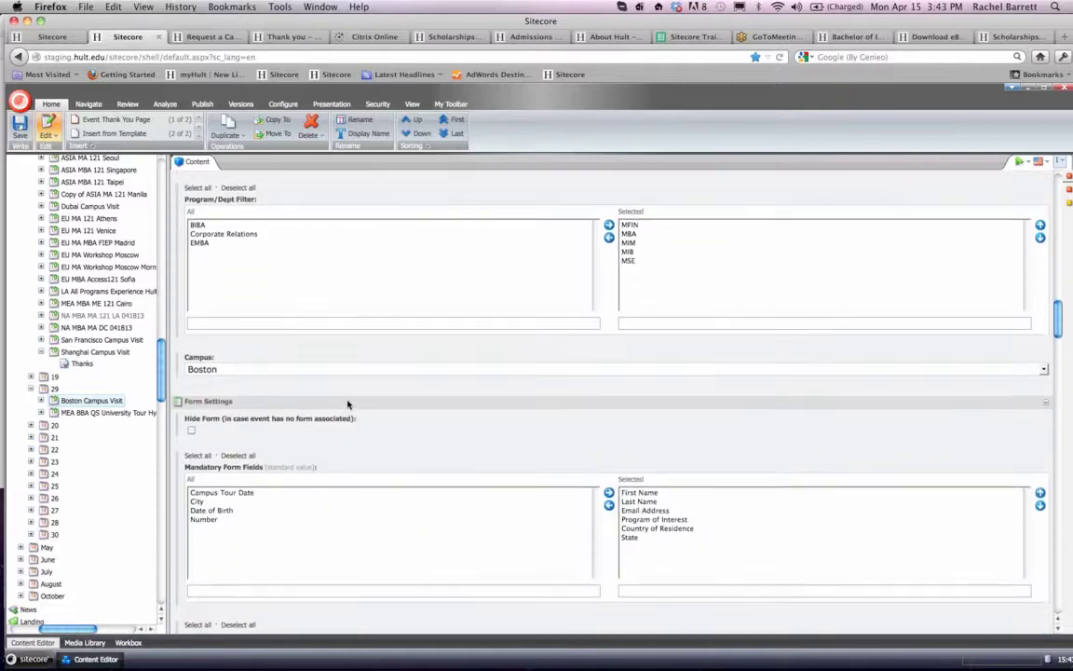
{"action": "scroll", "coordinate": [347, 404], "scroll_direction": "down", "scroll_amount": 1}
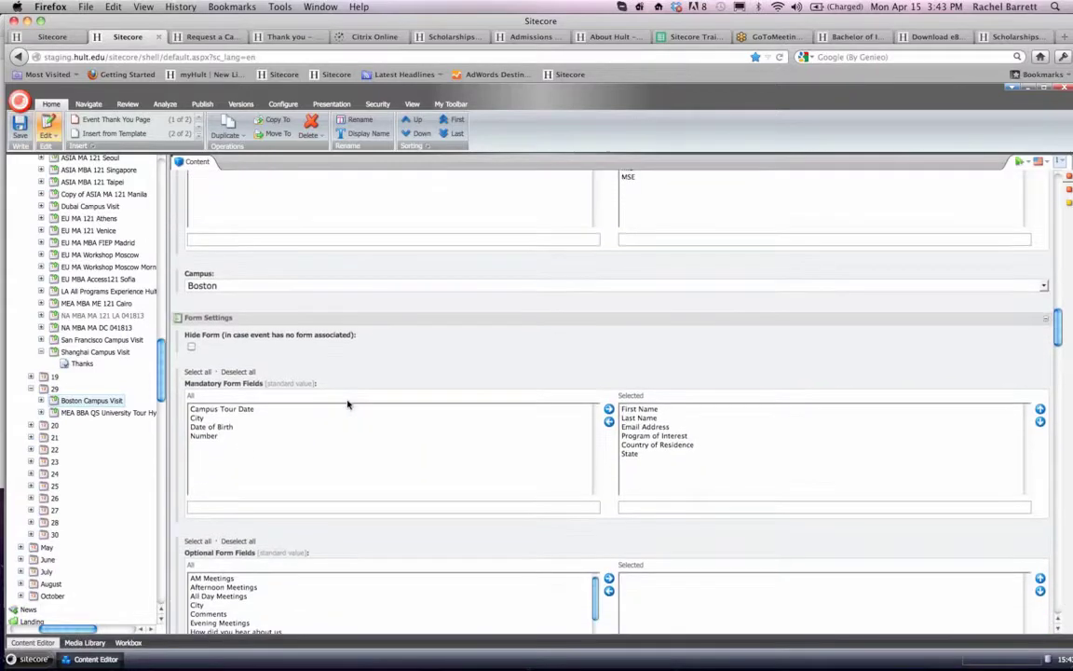
{"action": "scroll", "coordinate": [347, 403], "scroll_direction": "down", "scroll_amount": 7}
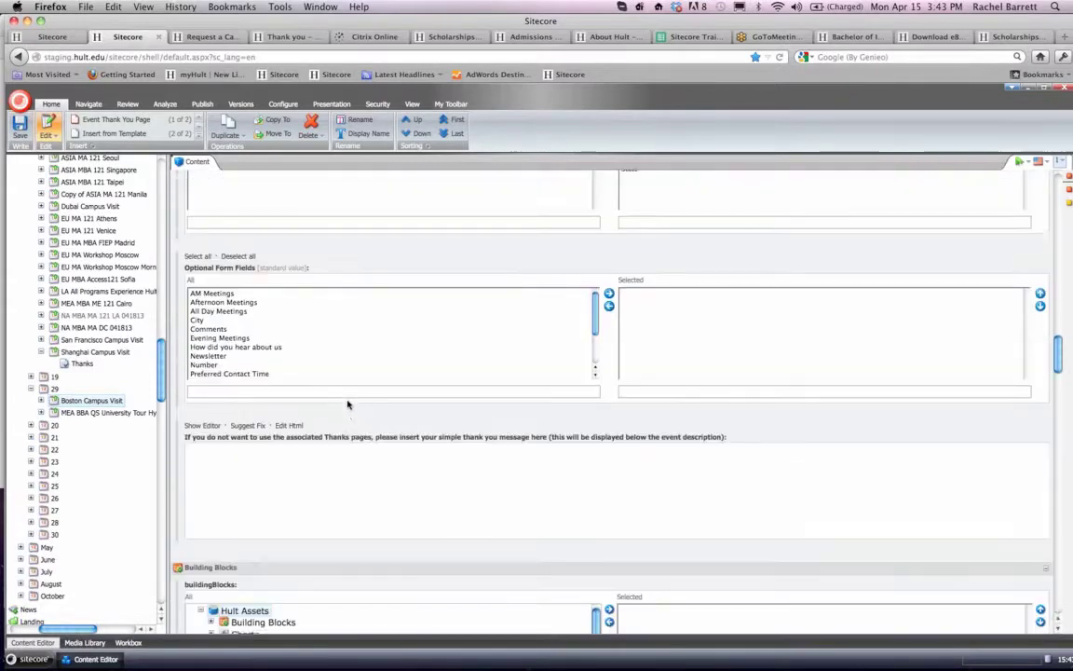
{"action": "scroll", "coordinate": [348, 405], "scroll_direction": "down", "scroll_amount": 12}
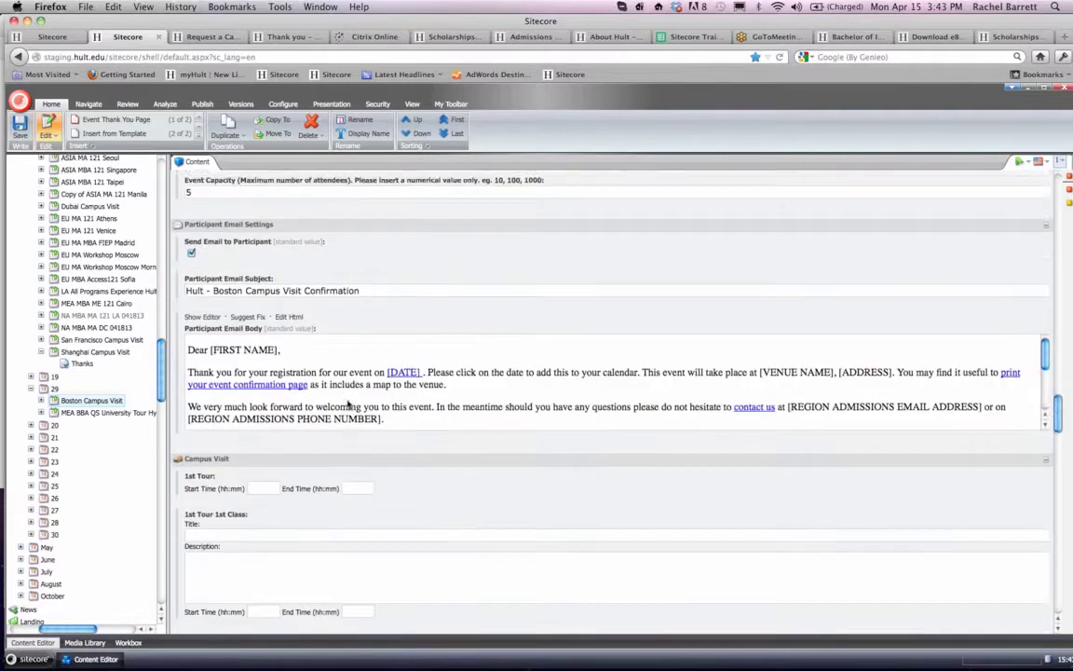
- Set the Boston event's 1st tour to start at 3:00 and end at 3:30 in the Campus Visit section
{"action": "scroll", "coordinate": [348, 402], "scroll_direction": "down", "scroll_amount": 4}
{"action": "left_click", "coordinate": [263, 243]}
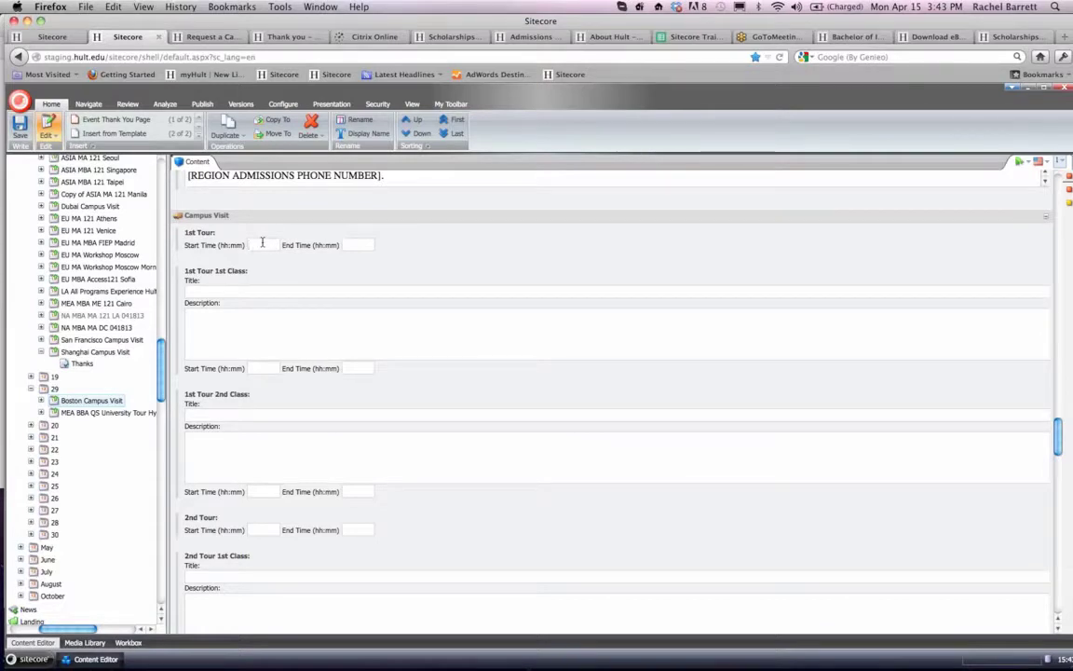
{"action": "type", "text": "3:30"}
- Clear the 1st tour's start time and set the 2nd tour to run from 3:00 to 3:30
{"action": "scroll", "coordinate": [315, 270], "scroll_direction": "down", "scroll_amount": 1}
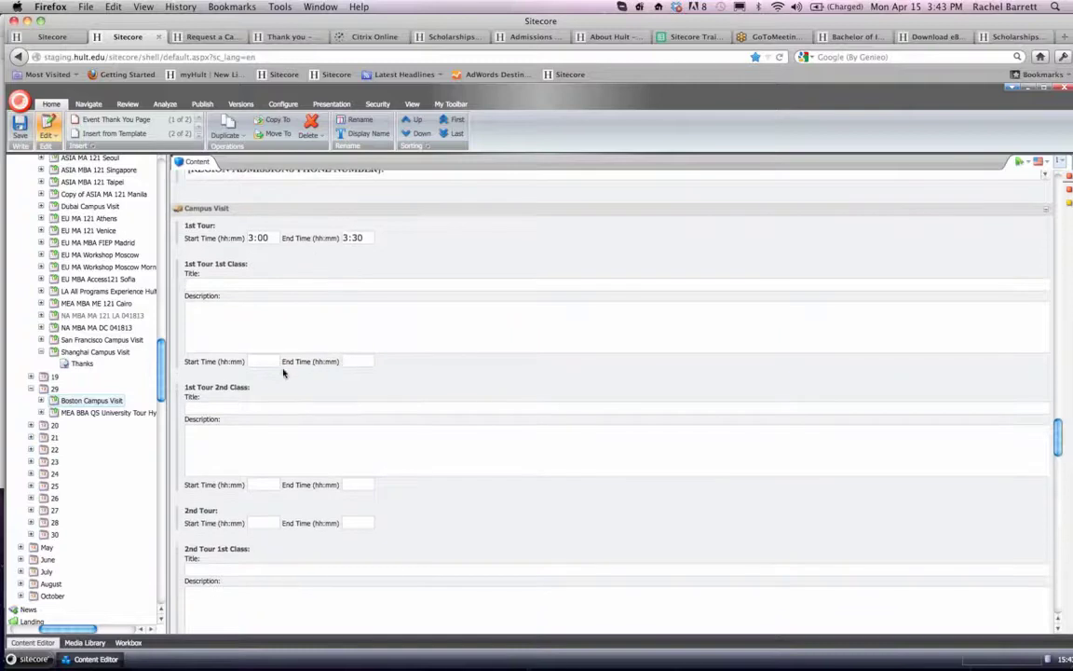
{"action": "scroll", "coordinate": [283, 368], "scroll_direction": "down", "scroll_amount": 3}
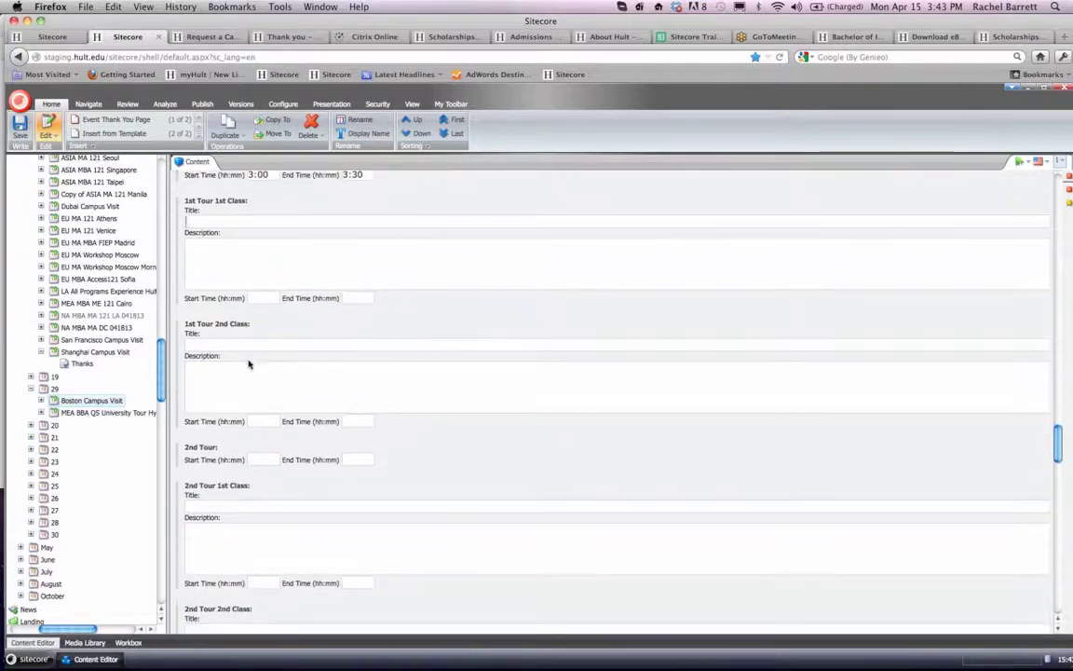
{"action": "scroll", "coordinate": [244, 359], "scroll_direction": "down", "scroll_amount": 2}
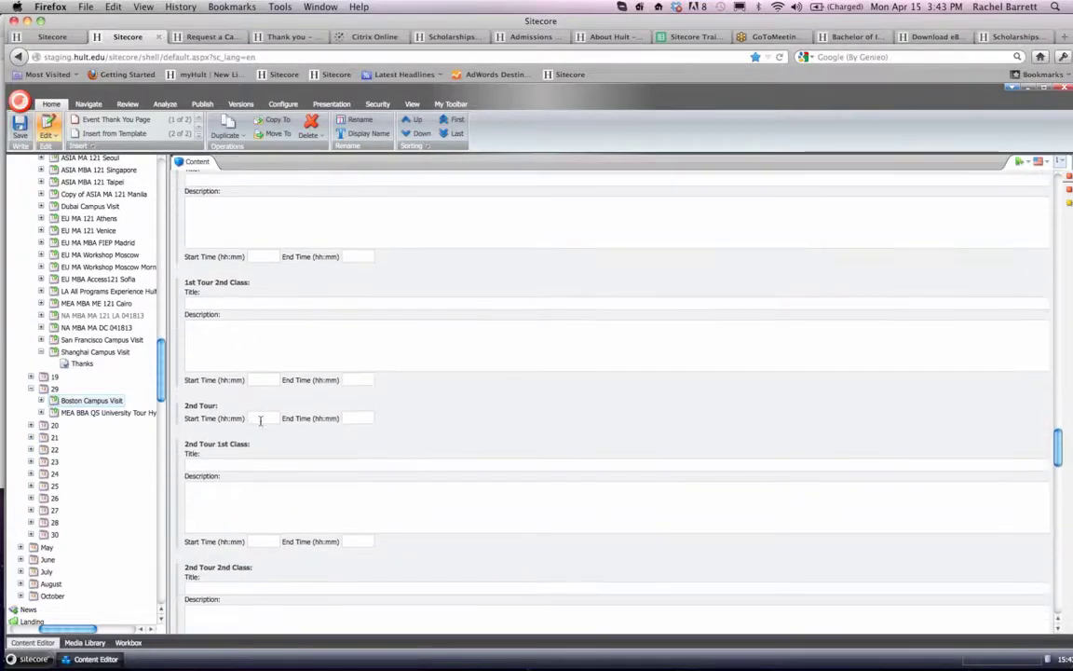
{"action": "scroll", "coordinate": [261, 420], "scroll_direction": "up", "scroll_amount": 15}
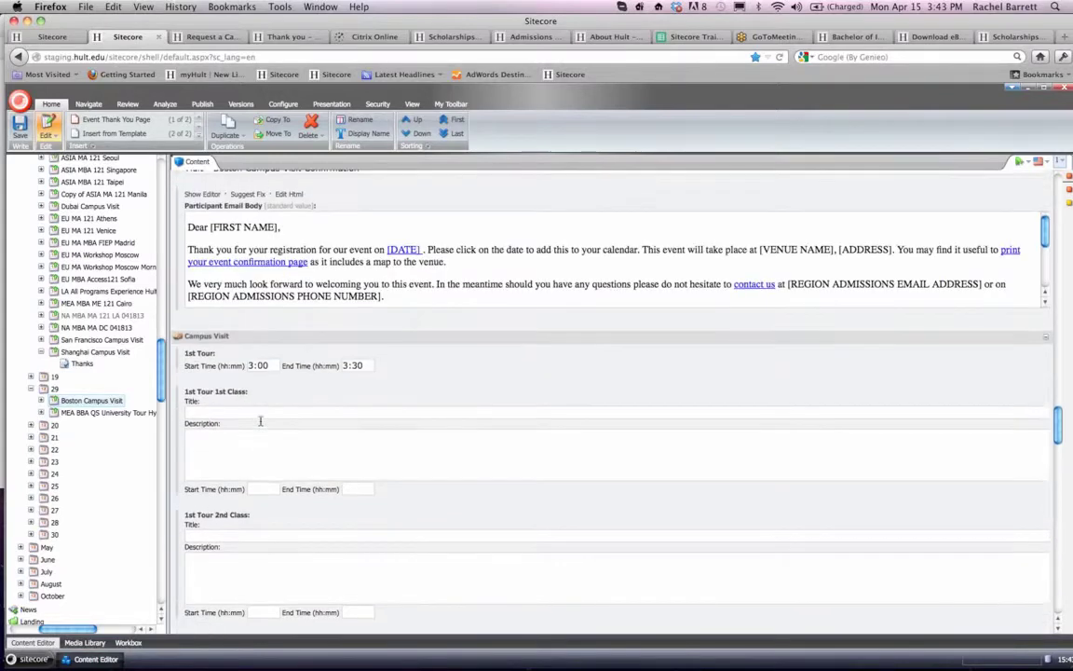
{"action": "scroll", "coordinate": [261, 423], "scroll_direction": "down", "scroll_amount": 7}
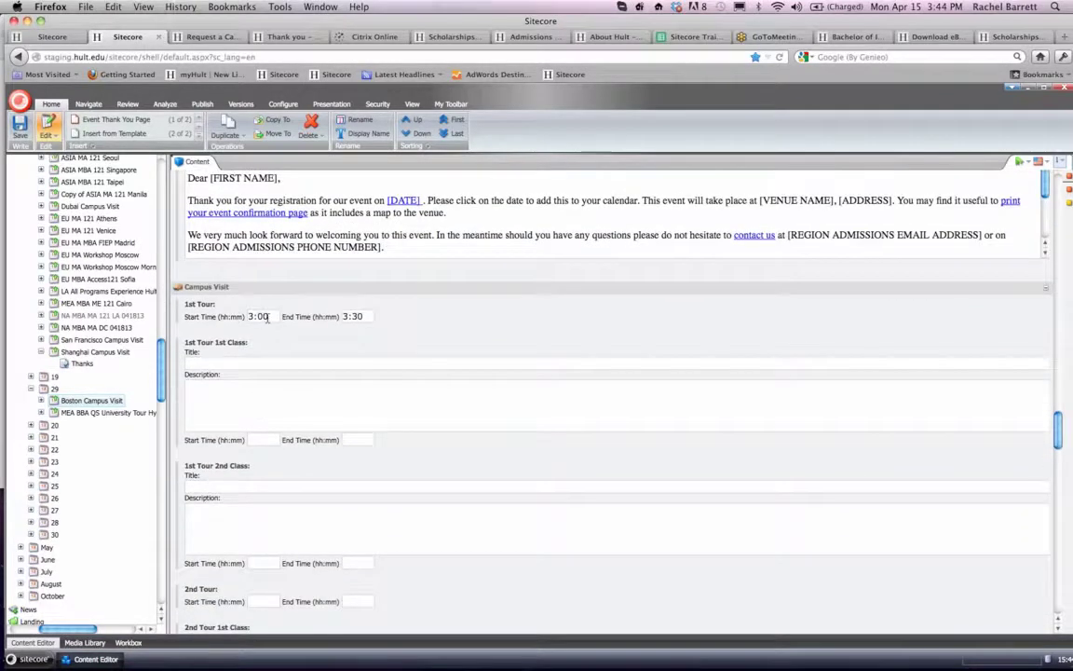
{"action": "scroll", "coordinate": [222, 318], "scroll_direction": "down", "scroll_amount": 6}
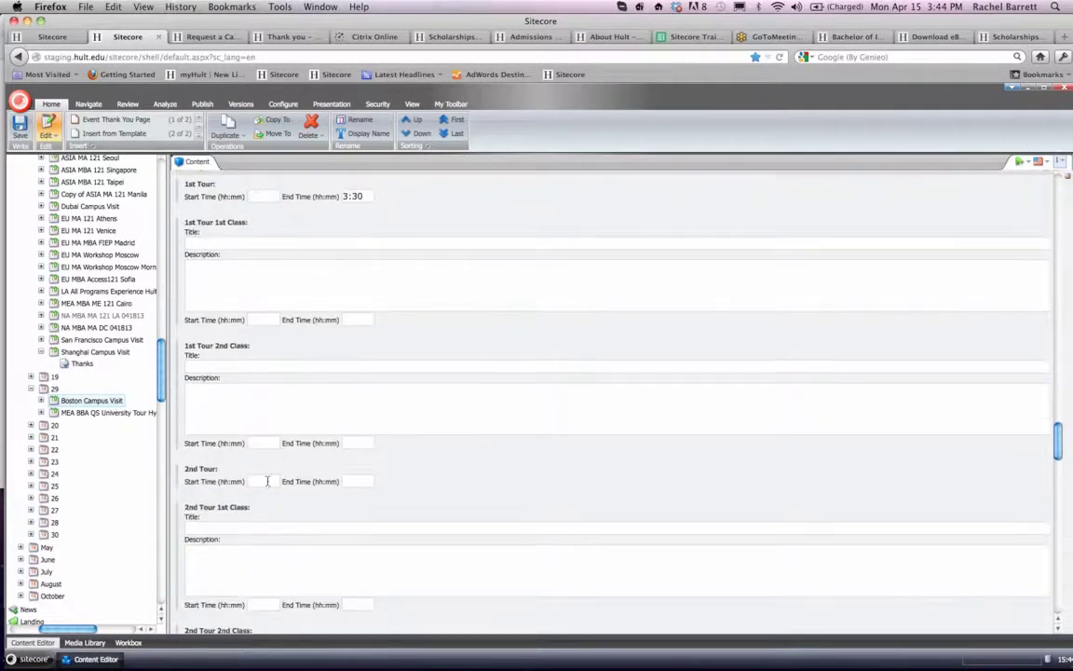
{"action": "type", "text": "3:003"}
- Set the Boston event's 1st tour to start at 10:00 and end at 10:30
{"action": "scroll", "coordinate": [350, 480], "scroll_direction": "up", "scroll_amount": 10}
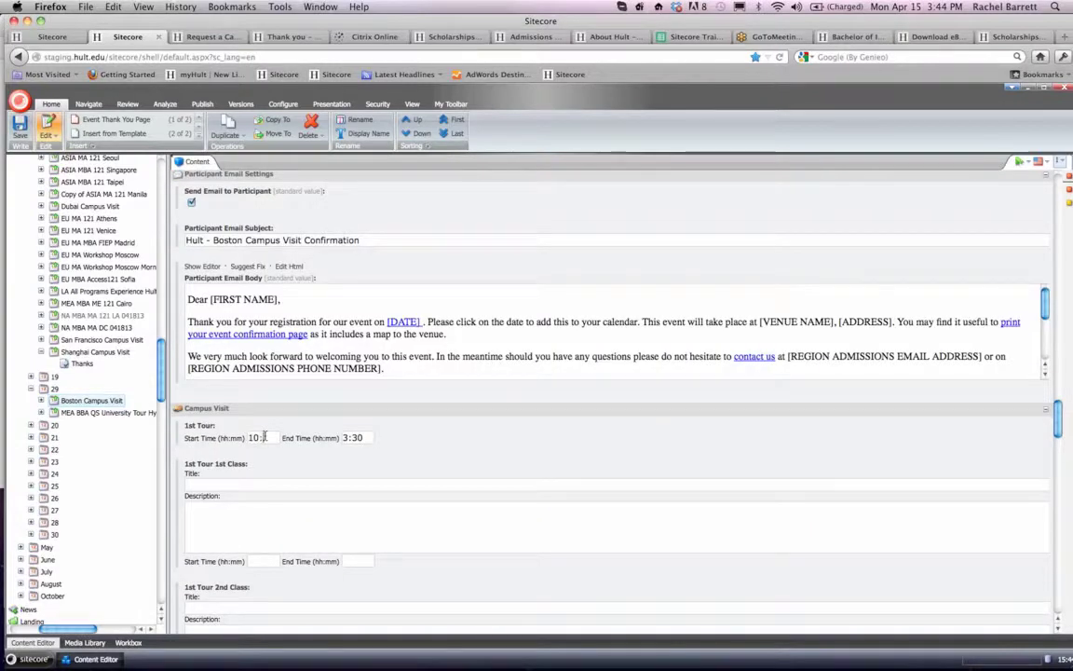
{"action": "type", "text": "00"}
{"action": "left_click_drag", "start_coordinate": [363, 440], "coordinate": [347, 436]}
{"action": "type", "text": "10:30"}
{"action": "scroll", "coordinate": [431, 504], "scroll_direction": "down", "scroll_amount": 6}
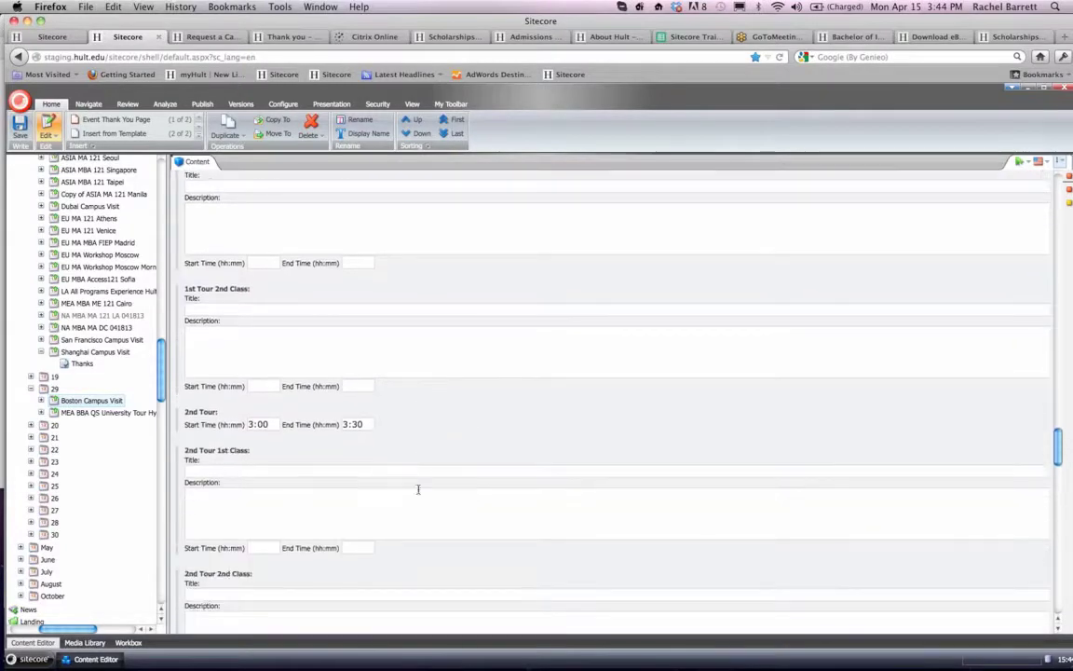
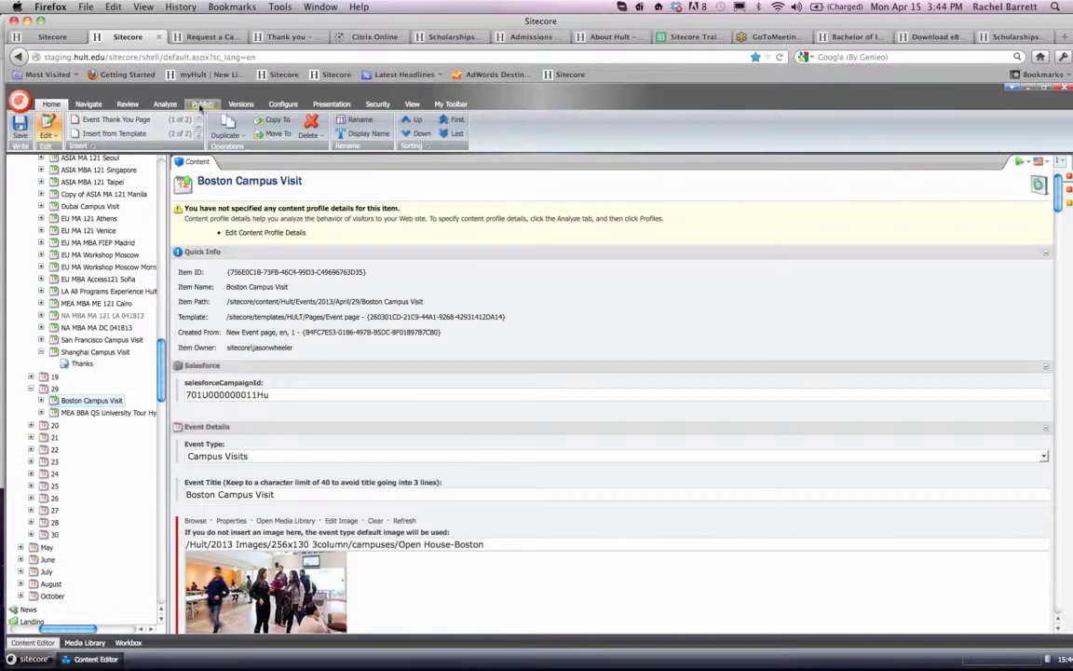
- Smart publish the 29 April Boston Campus Visit event with its subitems in English, and close the publishing wizard
{"action": "left_click", "coordinate": [202, 103]}
{"action": "left_click", "coordinate": [113, 137]}
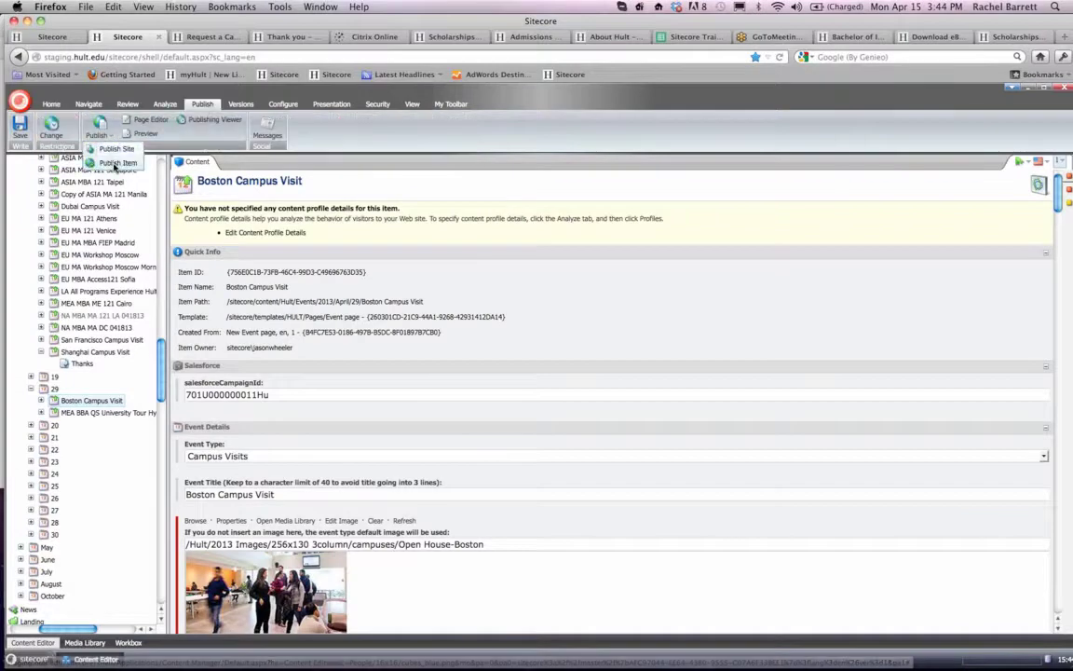
{"action": "left_click", "coordinate": [115, 164]}
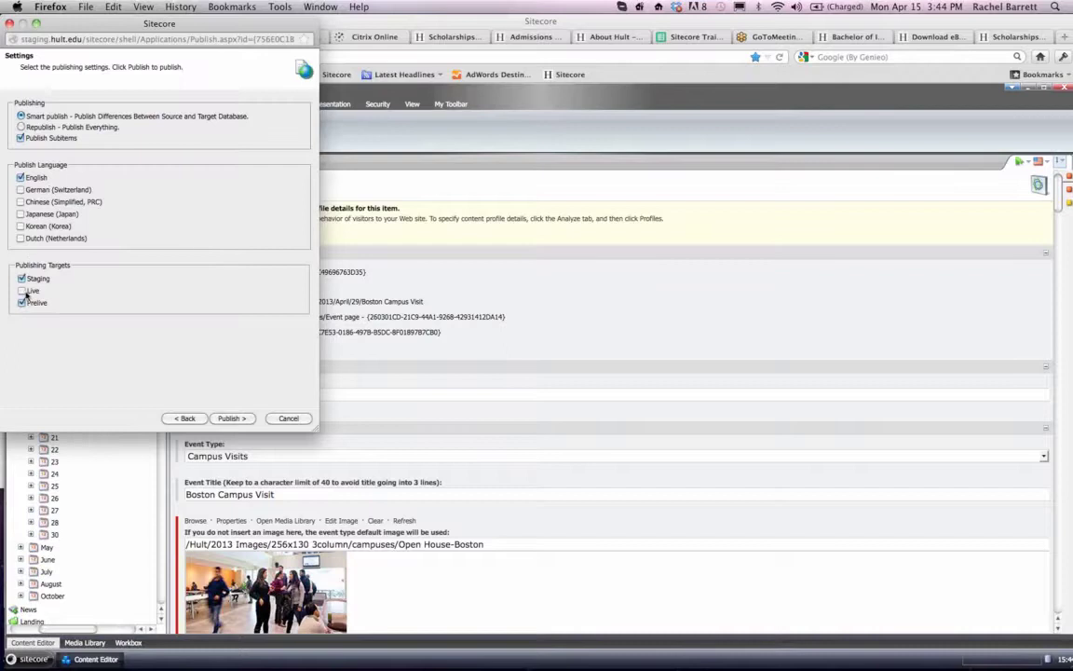
{"action": "left_click", "coordinate": [229, 418]}
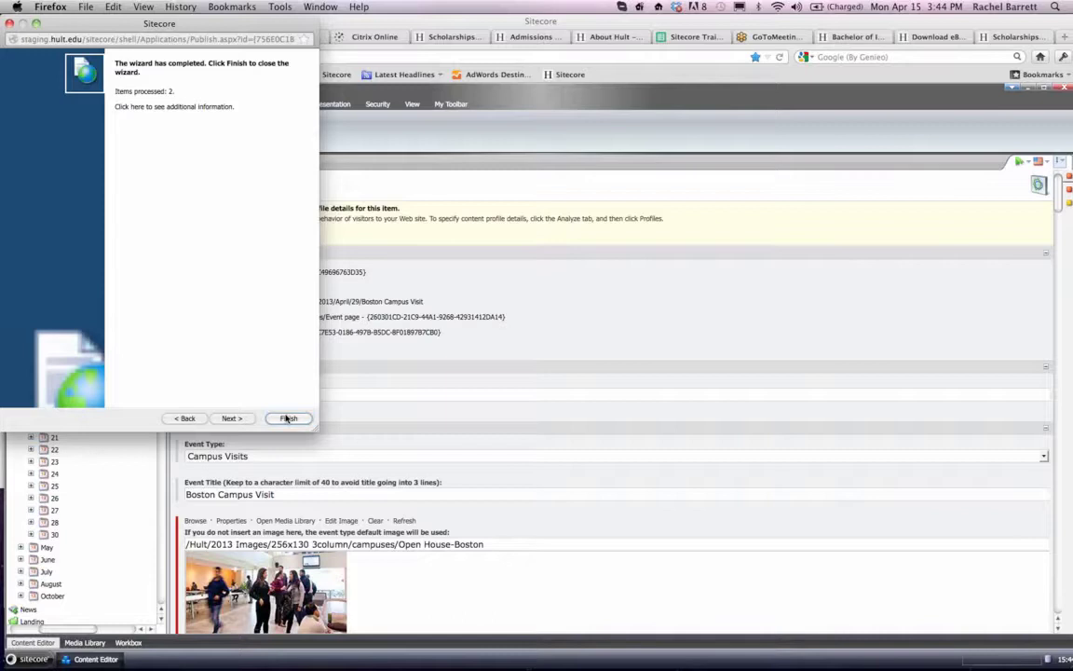
{"action": "left_click", "coordinate": [288, 419]}
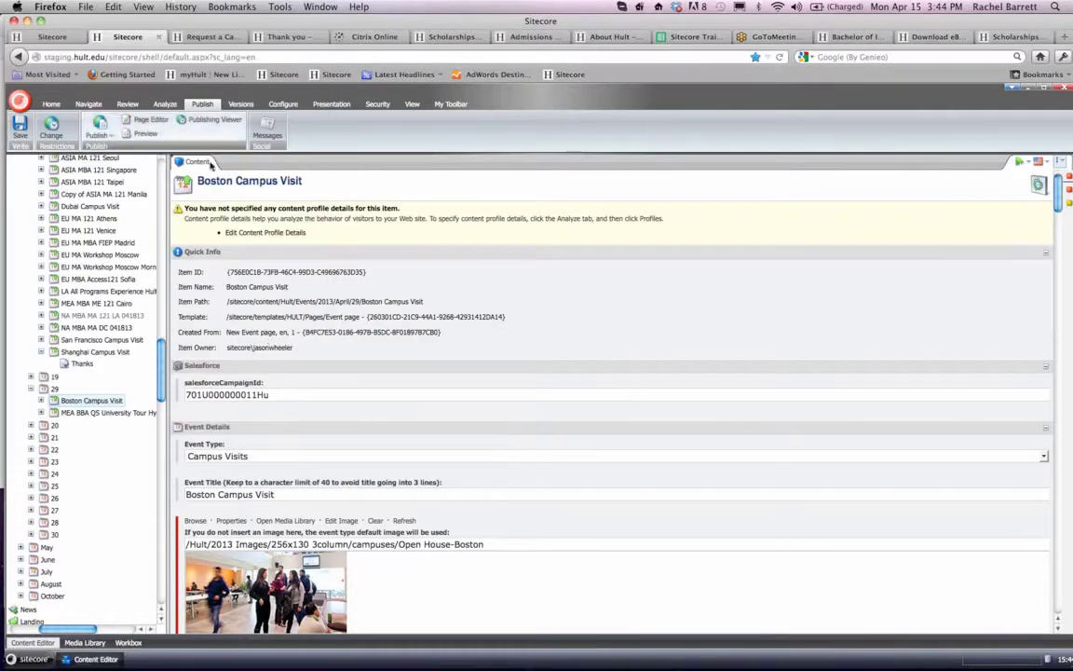
- Open the Boston Campus Visit event under 17 April in the content tree
{"action": "scroll", "coordinate": [94, 326], "scroll_direction": "up", "scroll_amount": 3}
{"action": "scroll", "coordinate": [94, 326], "scroll_direction": "up", "scroll_amount": 6}
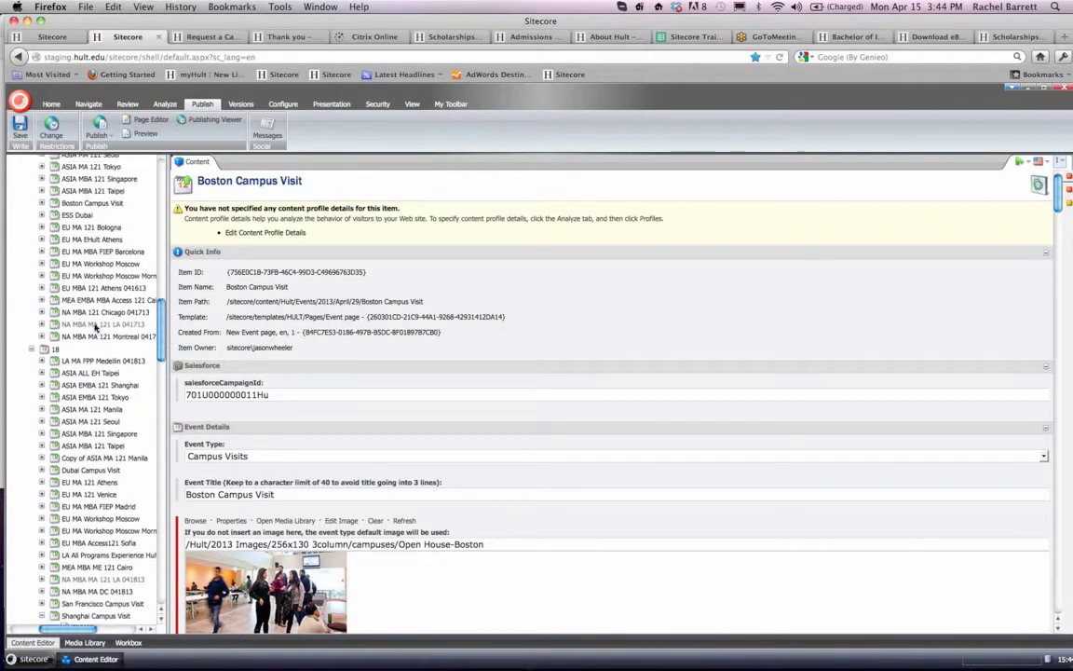
{"action": "scroll", "coordinate": [95, 326], "scroll_direction": "up", "scroll_amount": 5}
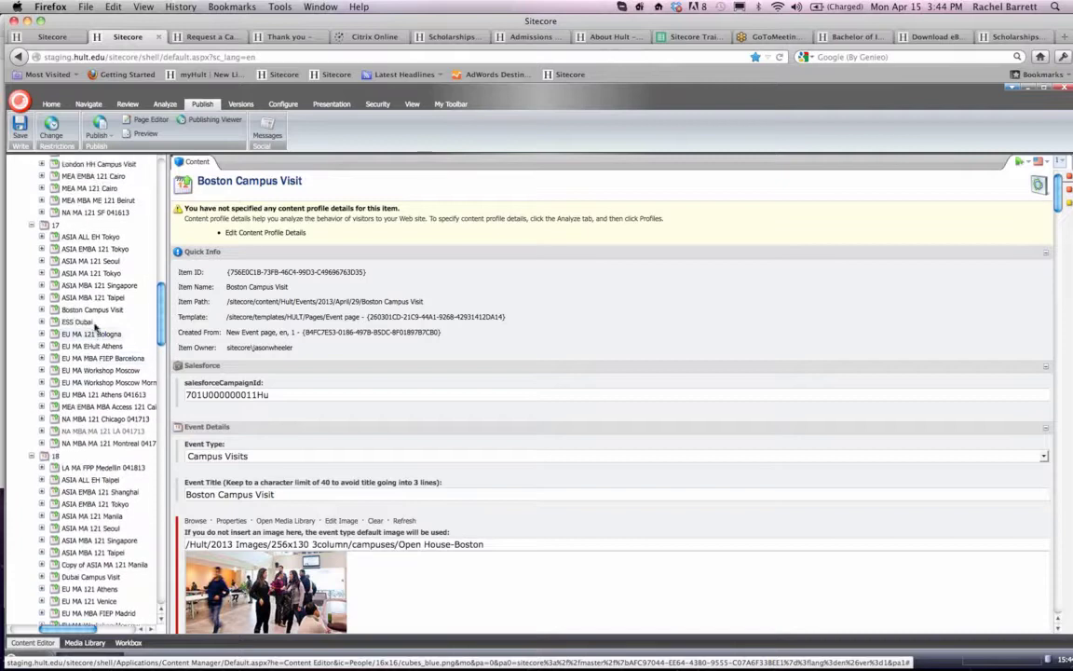
{"action": "scroll", "coordinate": [94, 325], "scroll_direction": "up", "scroll_amount": 1}
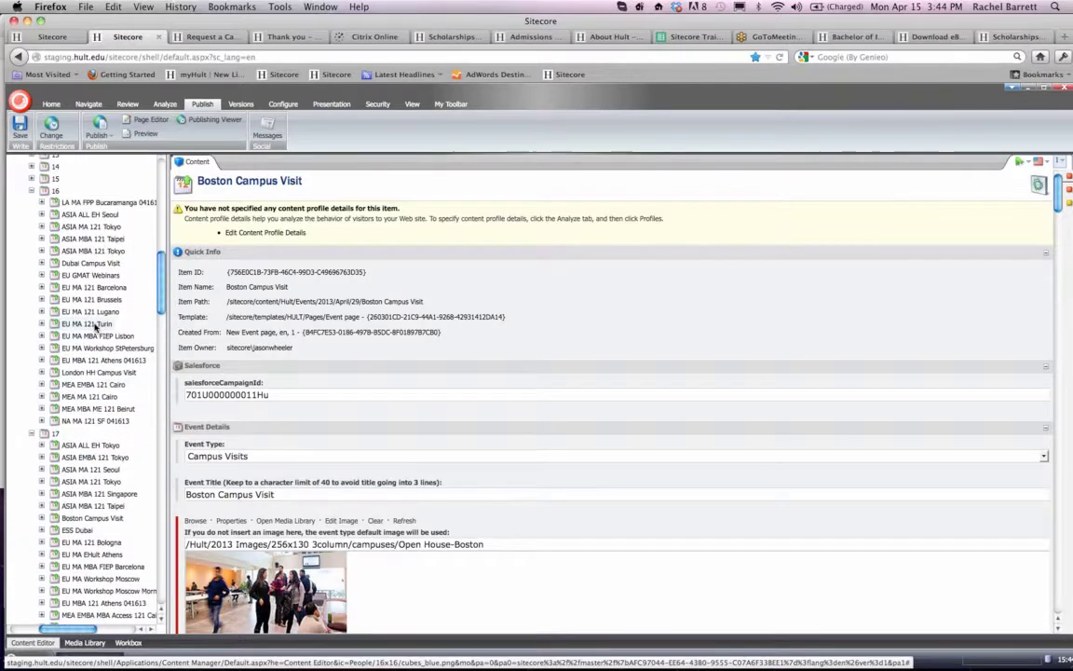
{"action": "scroll", "coordinate": [94, 321], "scroll_direction": "up", "scroll_amount": 1}
{"action": "scroll", "coordinate": [95, 320], "scroll_direction": "down", "scroll_amount": 5}
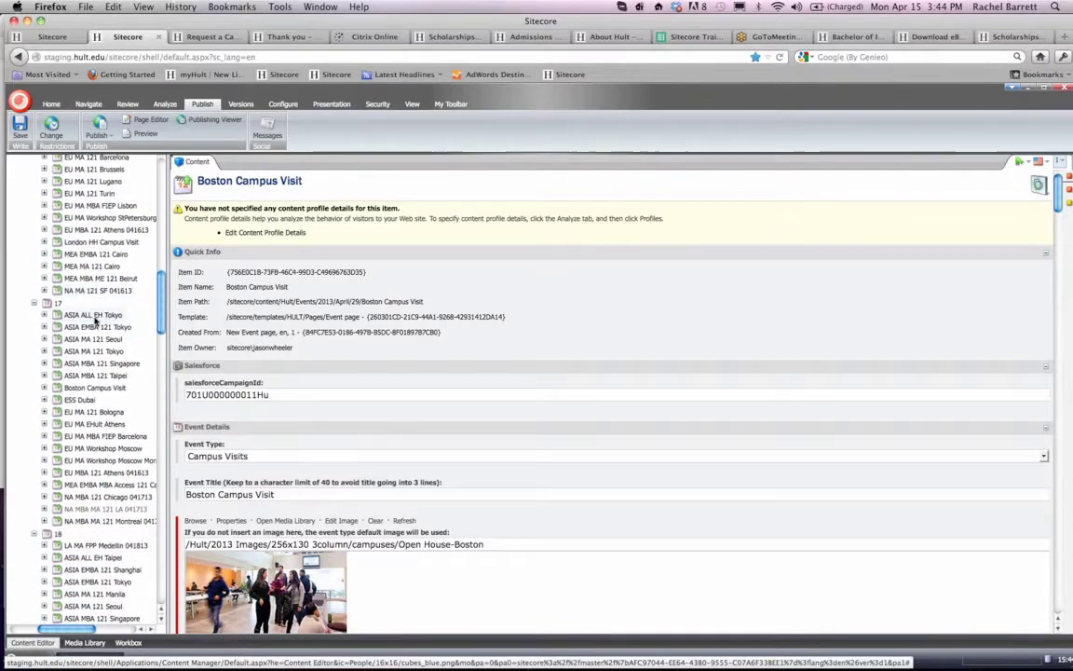
{"action": "scroll", "coordinate": [94, 320], "scroll_direction": "down", "scroll_amount": 5}
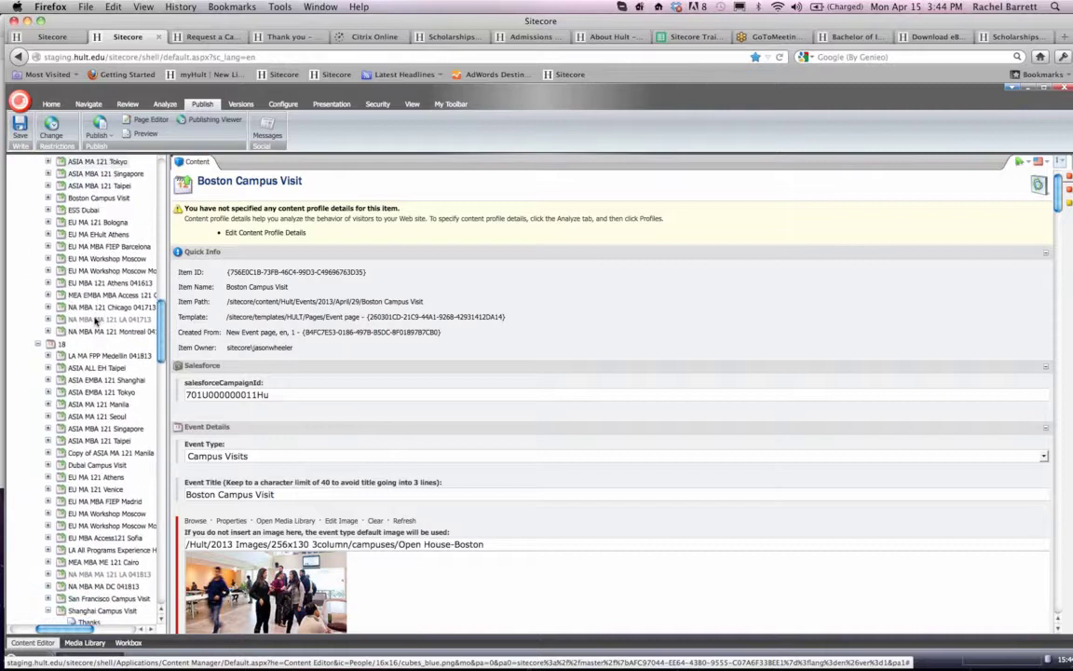
{"action": "scroll", "coordinate": [101, 456], "scroll_direction": "right", "scroll_amount": 1}
{"action": "scroll", "coordinate": [99, 429], "scroll_direction": "up", "scroll_amount": 3}
{"action": "scroll", "coordinate": [100, 430], "scroll_direction": "up", "scroll_amount": 2}
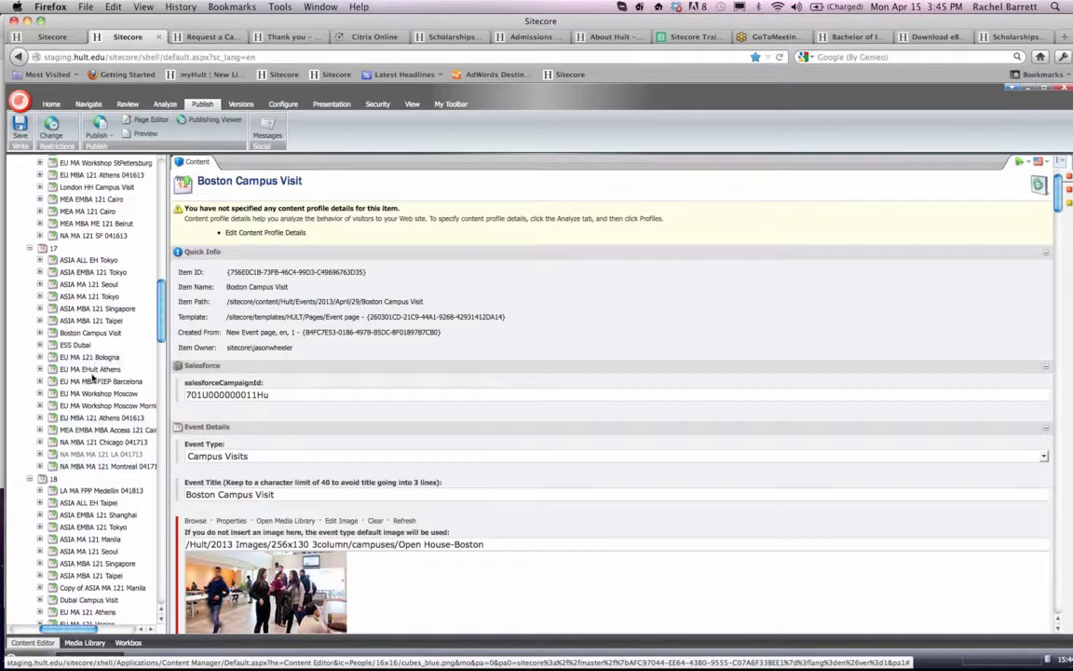
{"action": "left_click", "coordinate": [91, 333]}
{"action": "key", "text": "Escape"}
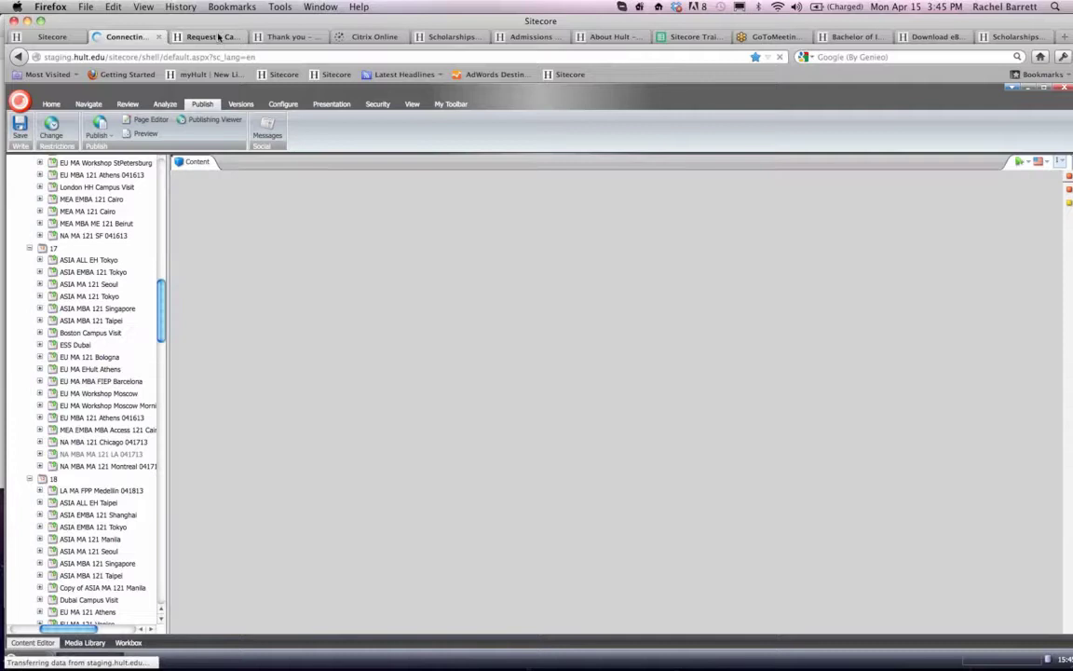
- Examine the campus tour dates and times offered on the Boston Request a Campus Visit form
{"action": "left_click", "coordinate": [219, 38]}
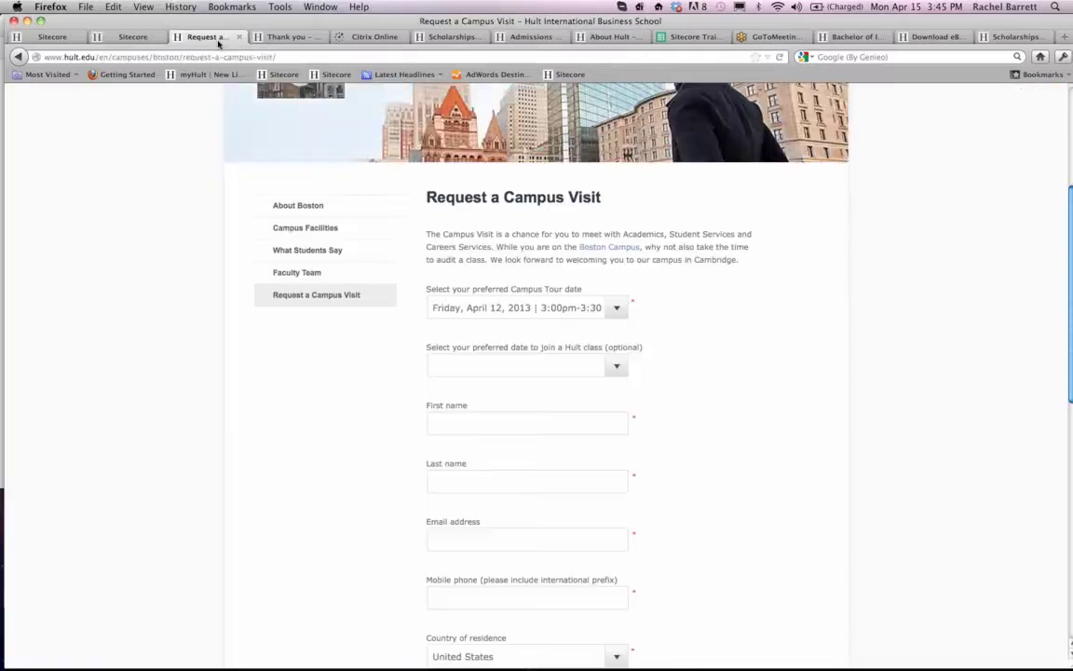
{"action": "left_click", "coordinate": [611, 308]}
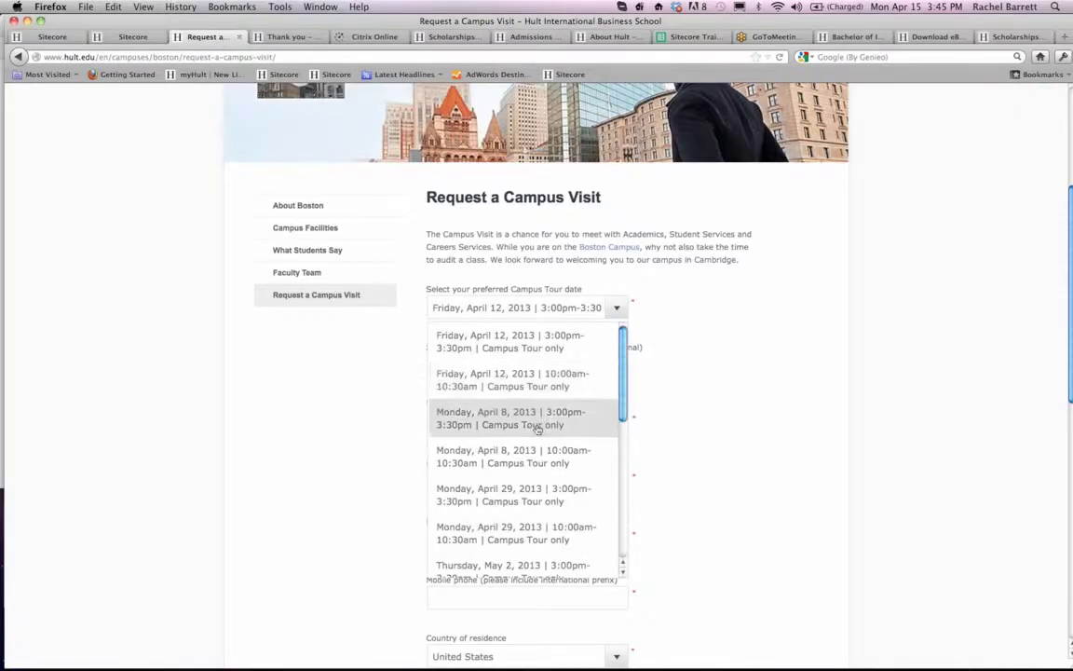
{"action": "scroll", "coordinate": [541, 430], "scroll_direction": "down", "scroll_amount": 2}
{"action": "scroll", "coordinate": [538, 429], "scroll_direction": "down", "scroll_amount": 5}
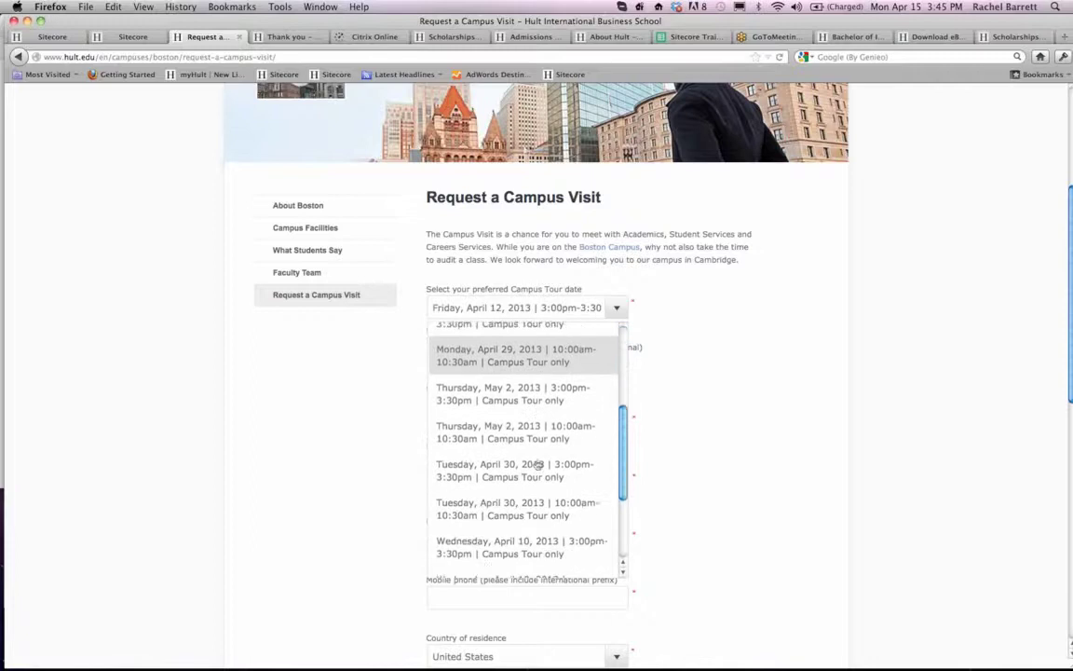
{"action": "scroll", "coordinate": [539, 466], "scroll_direction": "down", "scroll_amount": 2}
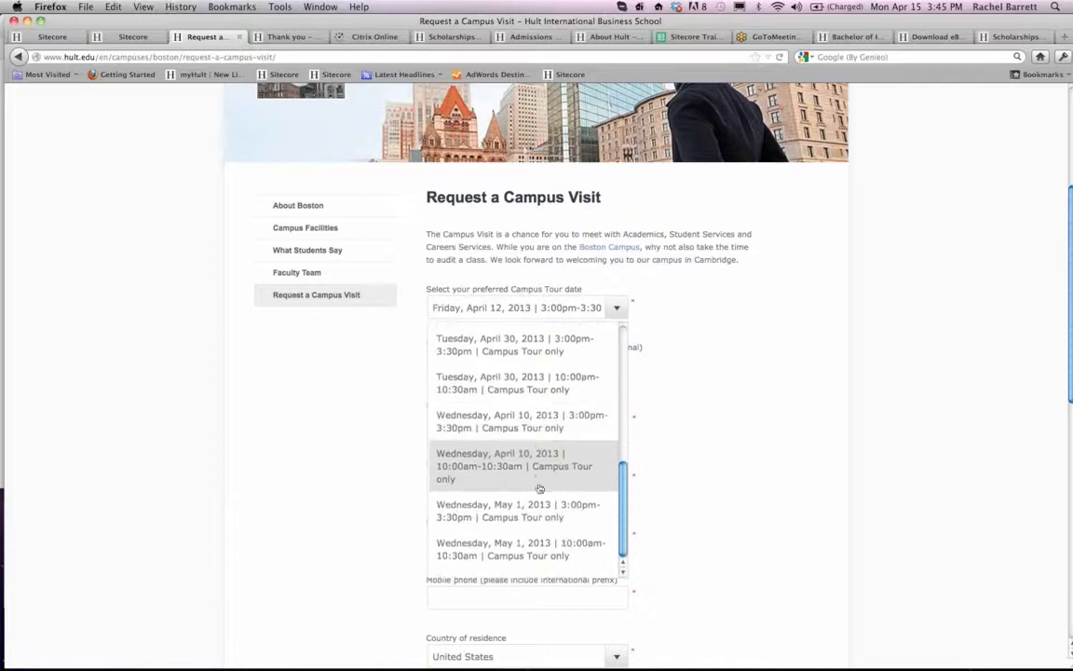
{"action": "scroll", "coordinate": [539, 486], "scroll_direction": "up", "scroll_amount": 2}
{"action": "scroll", "coordinate": [538, 487], "scroll_direction": "up", "scroll_amount": 6}
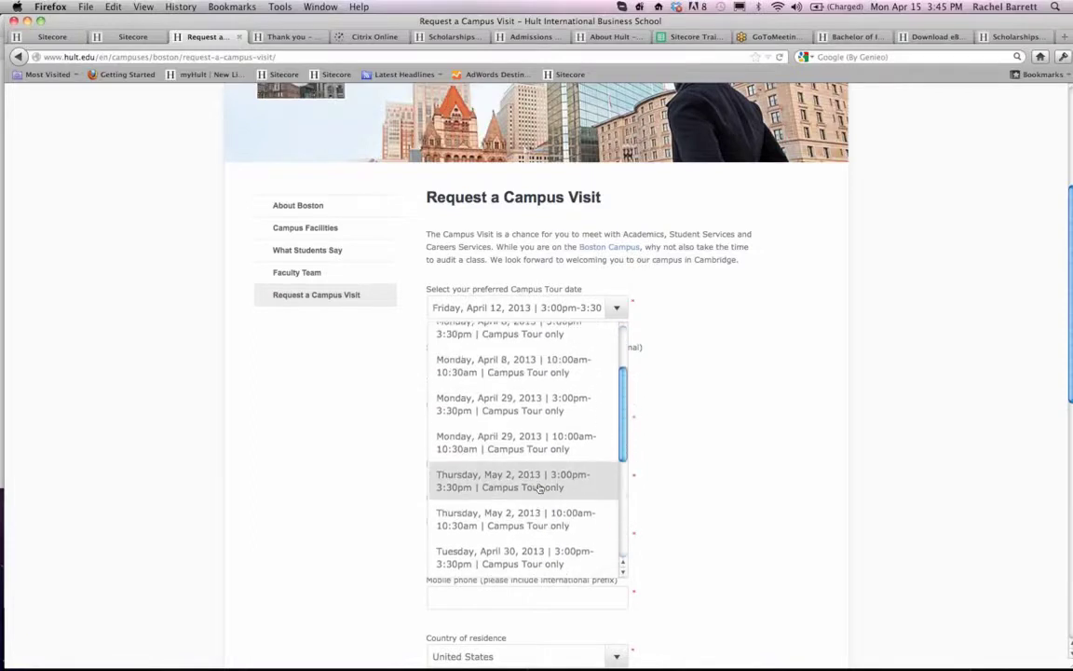
{"action": "scroll", "coordinate": [539, 429], "scroll_direction": "down", "scroll_amount": 5}
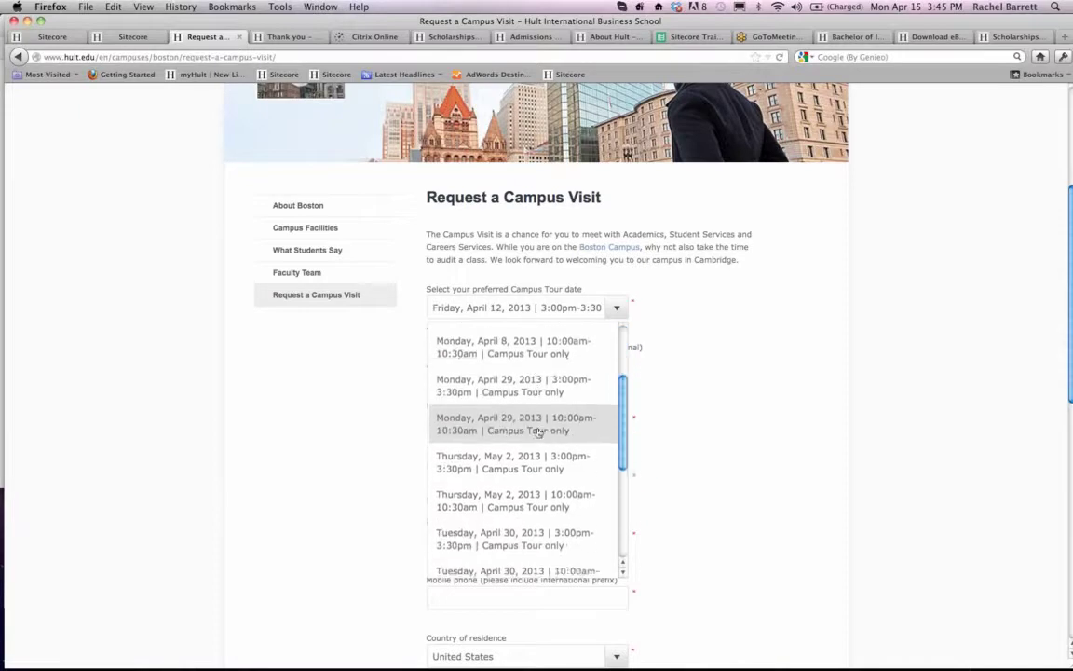
{"action": "scroll", "coordinate": [539, 431], "scroll_direction": "down", "scroll_amount": 3}
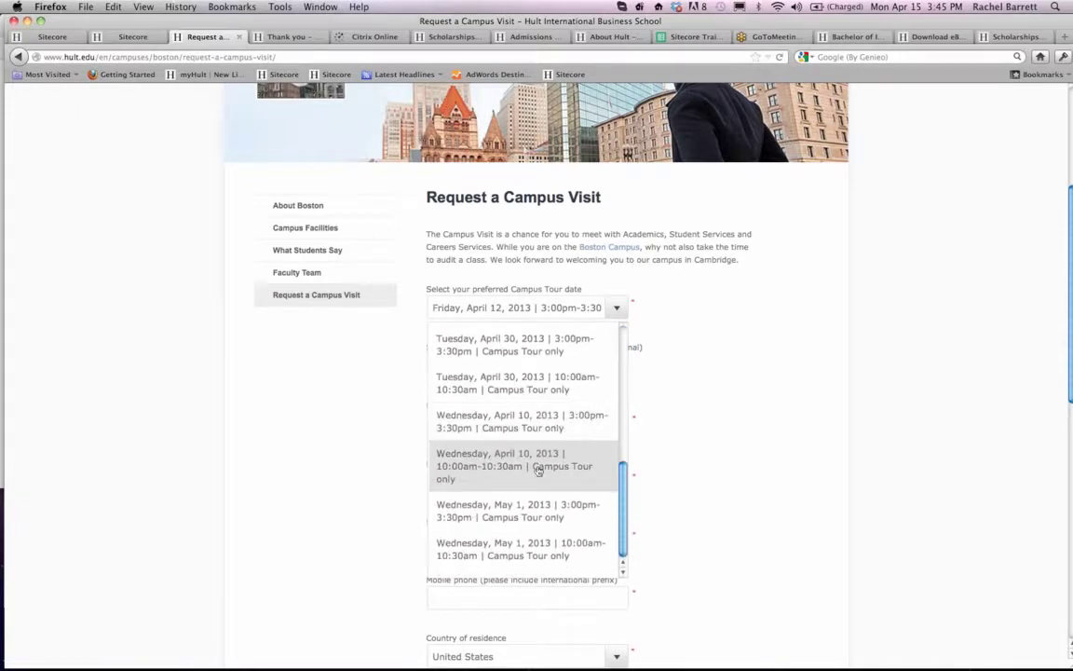
{"action": "scroll", "coordinate": [537, 466], "scroll_direction": "up", "scroll_amount": 10}
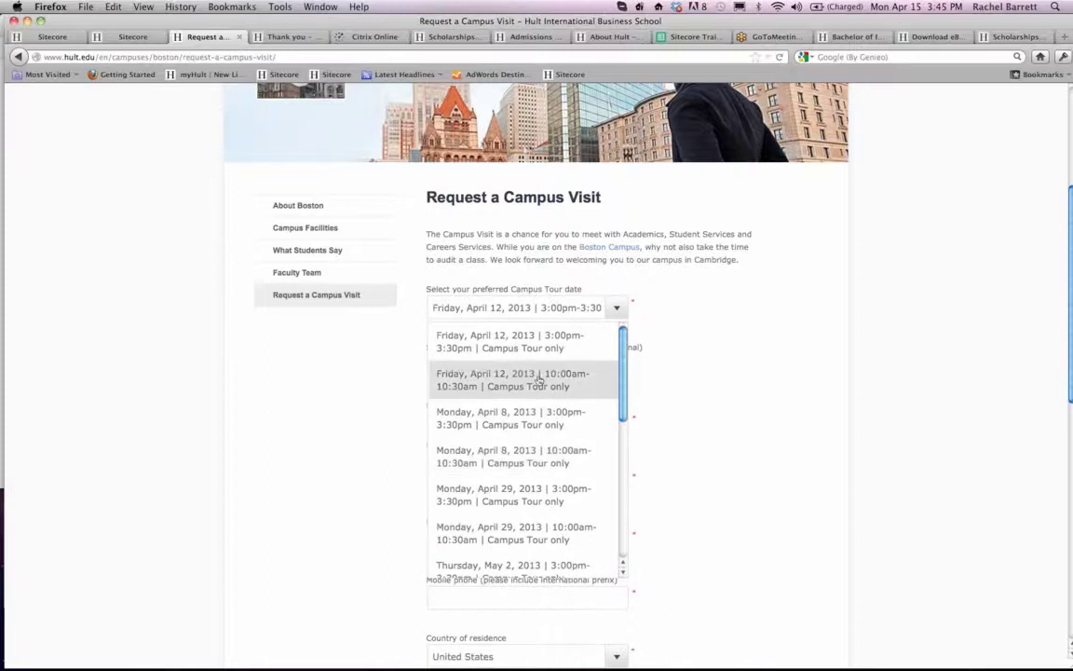
{"action": "left_click", "coordinate": [343, 394]}
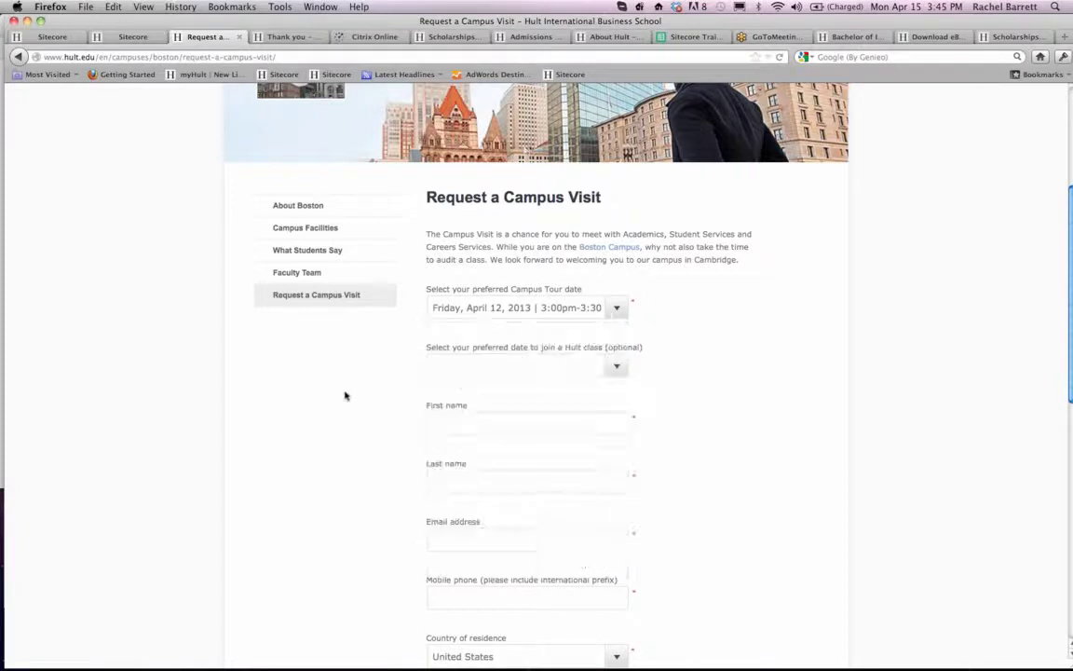
{"action": "left_click", "coordinate": [616, 307]}
{"action": "scroll", "coordinate": [491, 410], "scroll_direction": "down", "scroll_amount": 2}
{"action": "scroll", "coordinate": [494, 445], "scroll_direction": "down", "scroll_amount": 1}
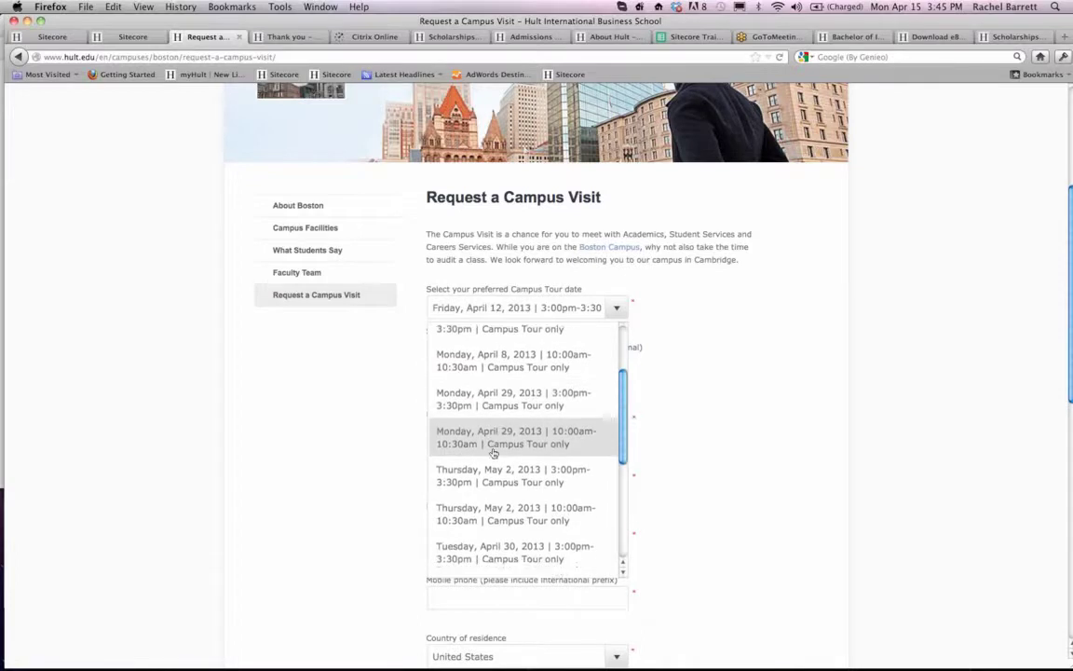
{"action": "scroll", "coordinate": [492, 466], "scroll_direction": "down", "scroll_amount": 1}
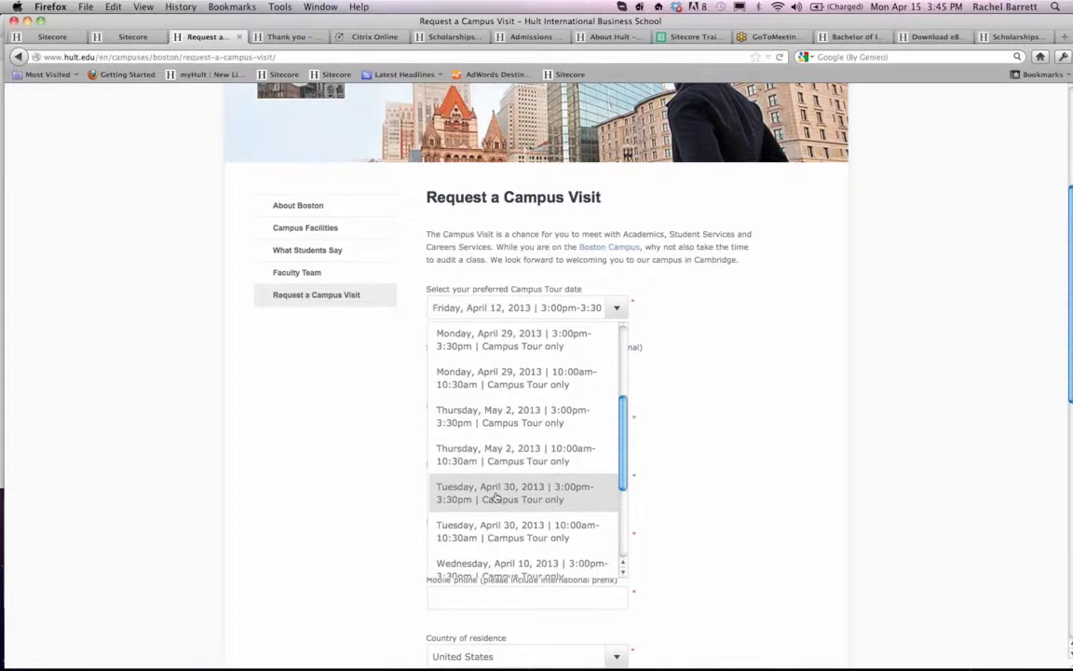
{"action": "left_click", "coordinate": [376, 479]}
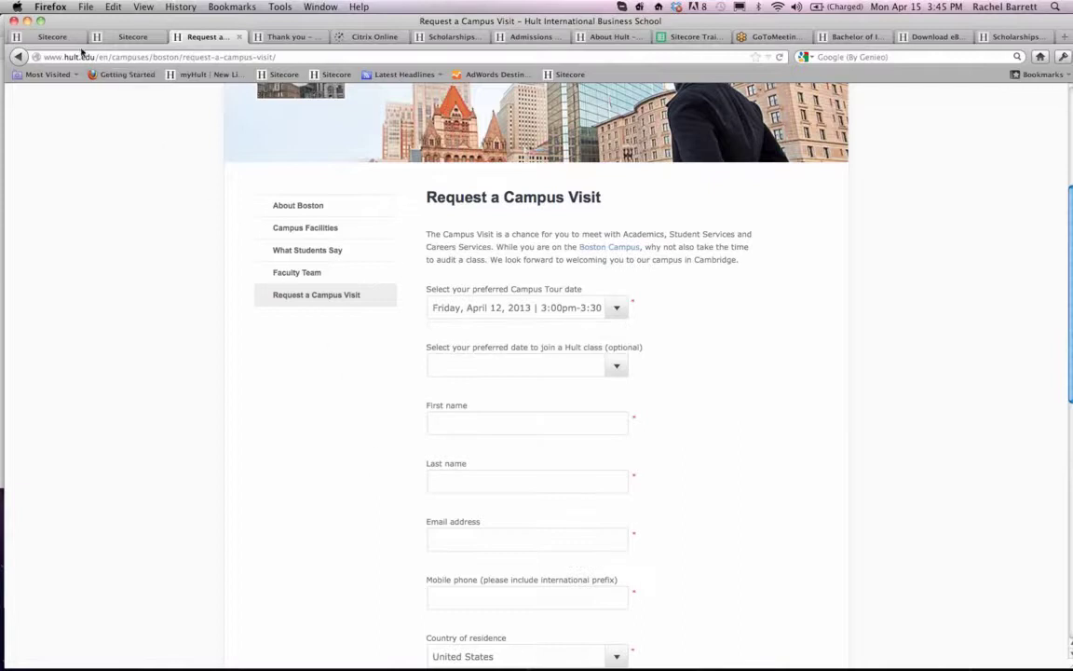
- Return to the 17 April Boston Campus Visit event and lock it for editing
{"action": "left_click", "coordinate": [73, 37]}
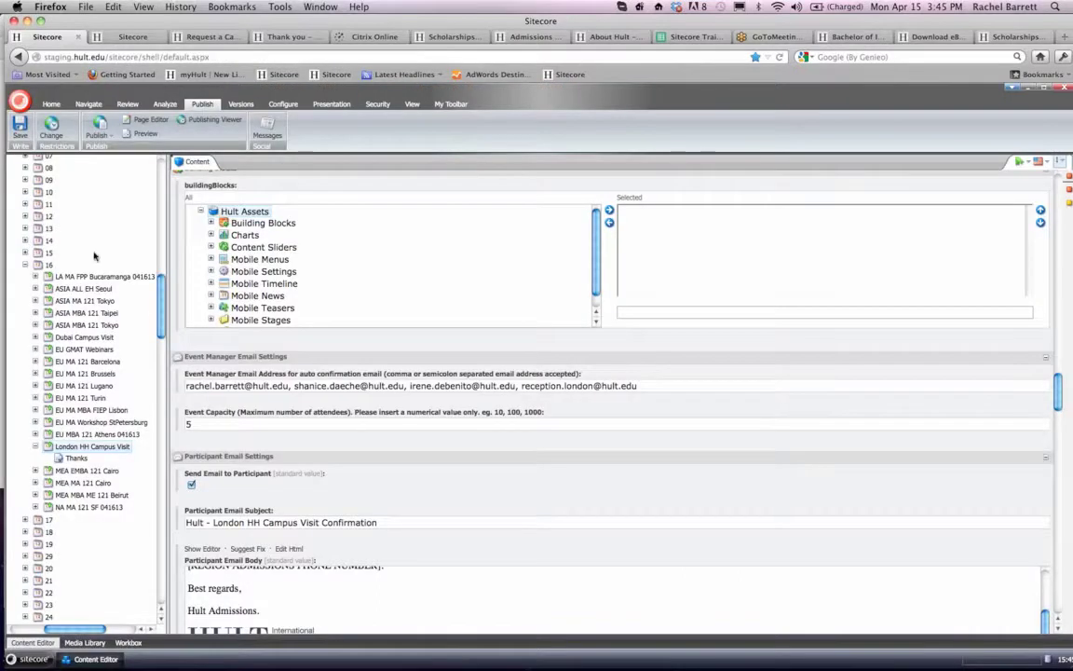
{"action": "left_click", "coordinate": [101, 35]}
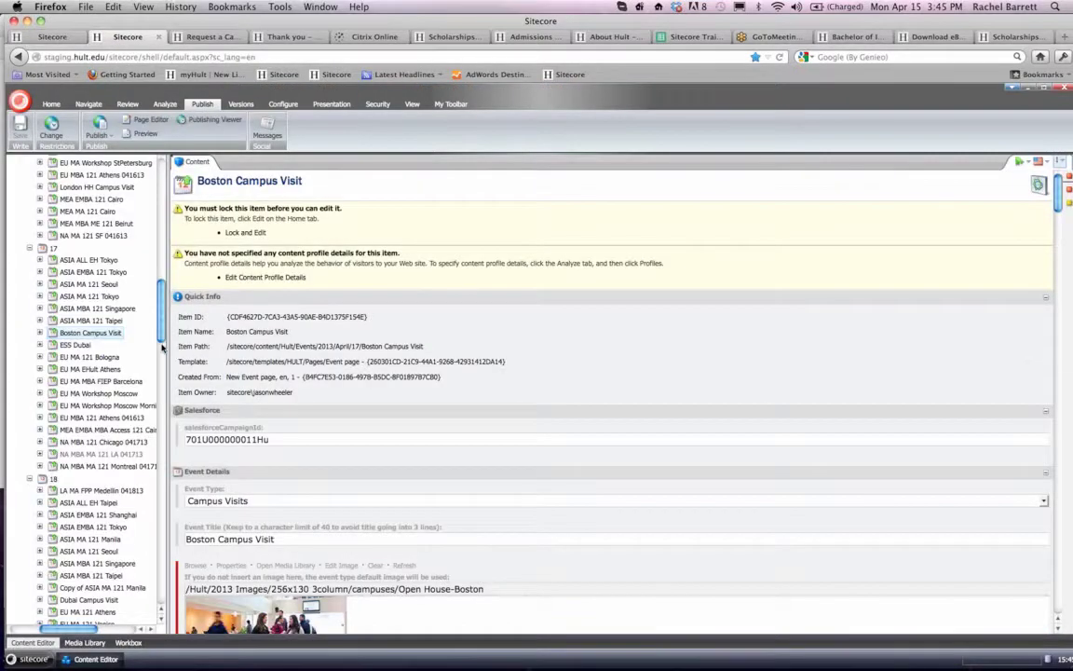
{"action": "scroll", "coordinate": [253, 441], "scroll_direction": "down", "scroll_amount": 10}
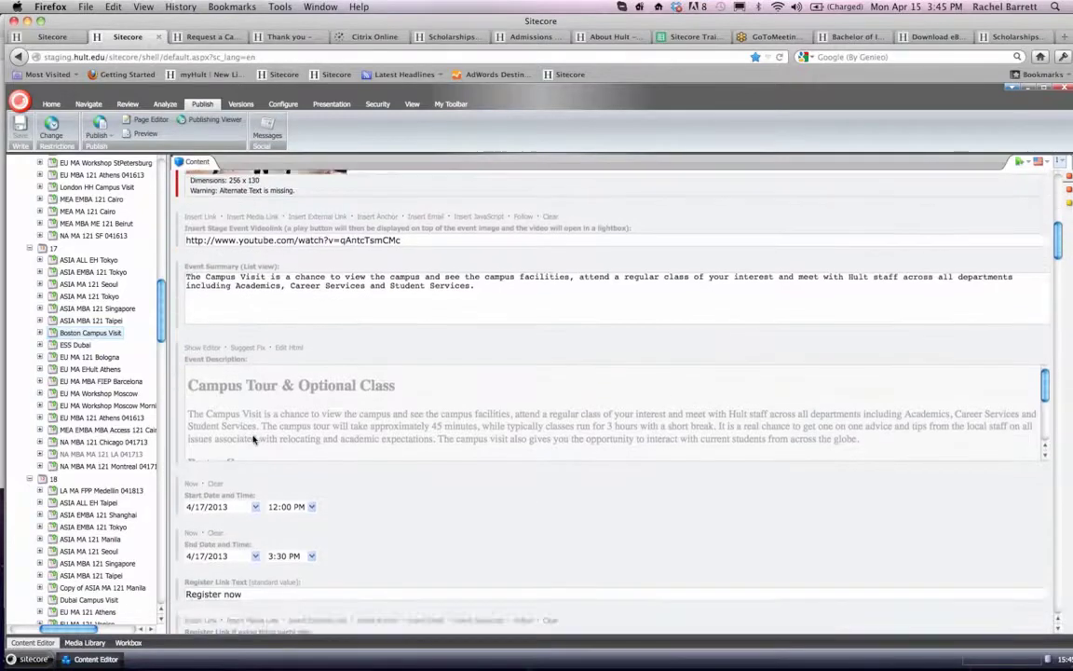
{"action": "scroll", "coordinate": [254, 440], "scroll_direction": "up", "scroll_amount": 10}
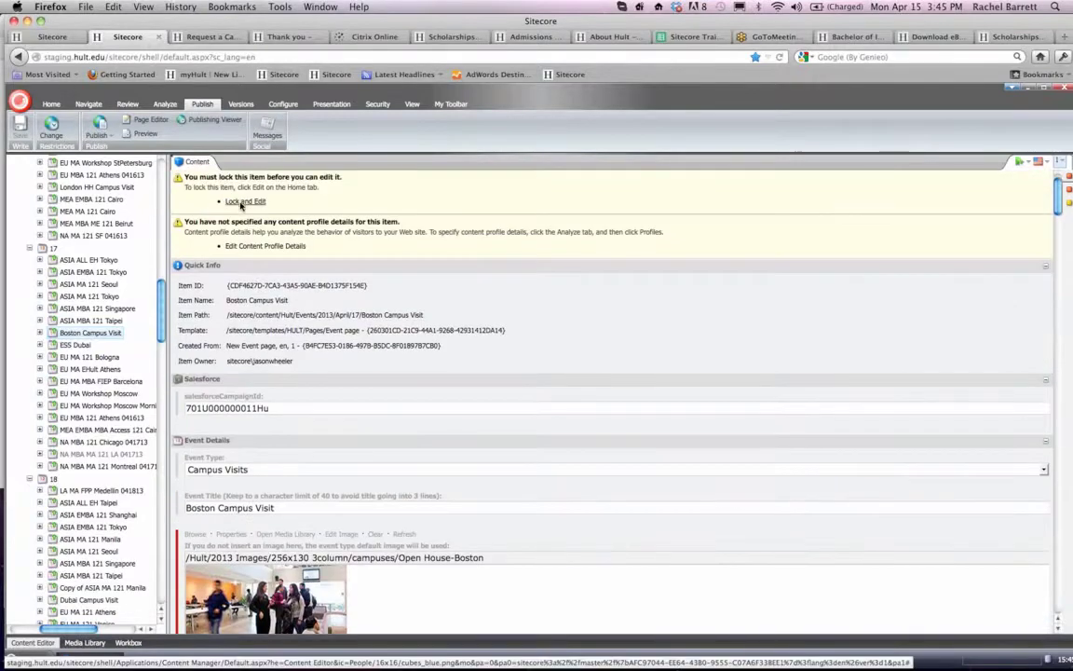
{"action": "scroll", "coordinate": [377, 240], "scroll_direction": "up", "scroll_amount": 1}
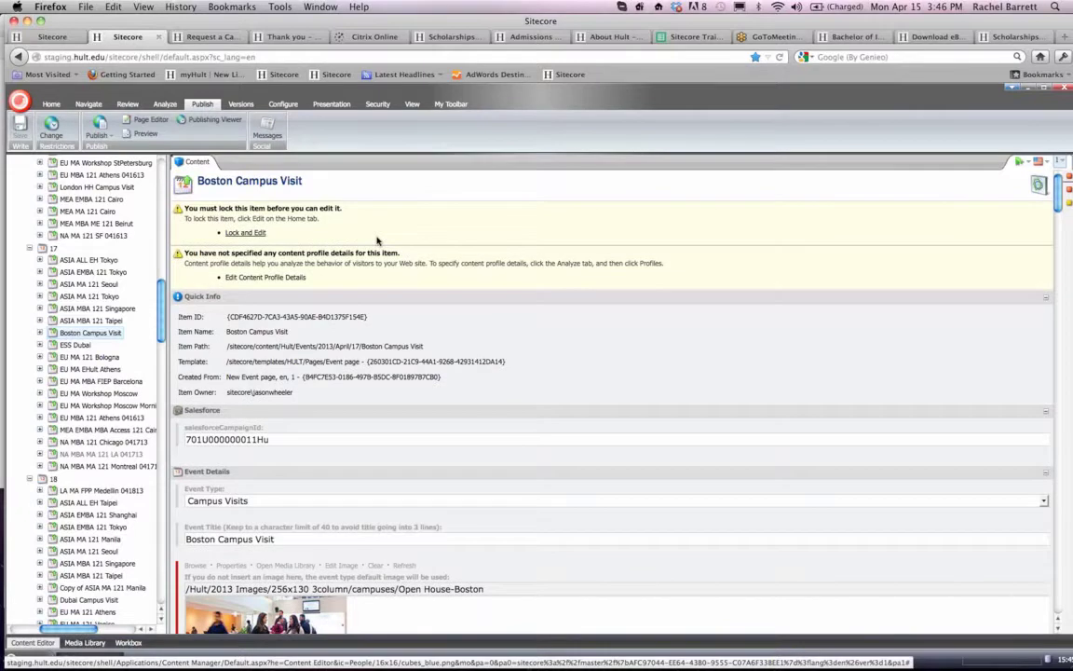
{"action": "left_click", "coordinate": [263, 233]}
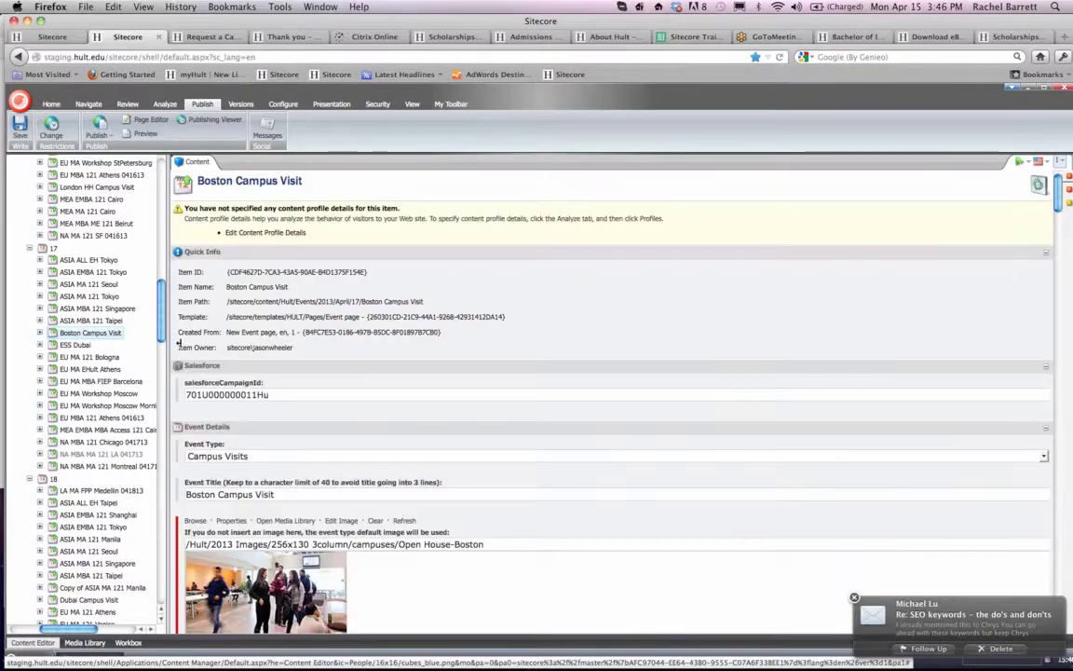
- Review the 17 April Boston Campus Visit event's details, dates, location, filters and form field settings
{"action": "scroll", "coordinate": [280, 366], "scroll_direction": "down", "scroll_amount": 3}
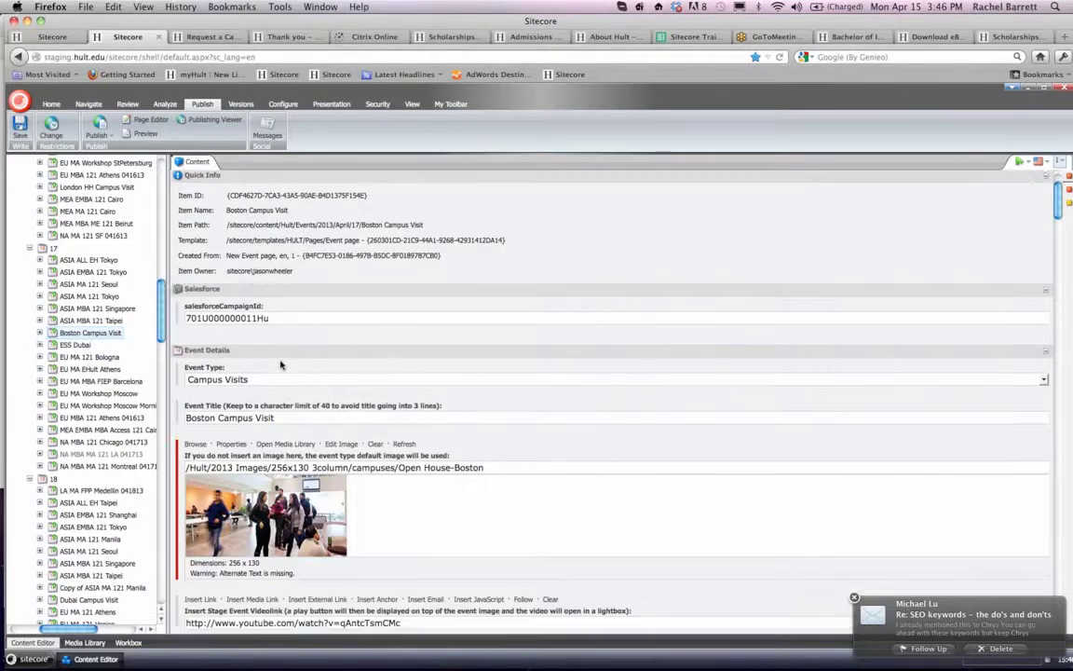
{"action": "scroll", "coordinate": [281, 366], "scroll_direction": "down", "scroll_amount": 10}
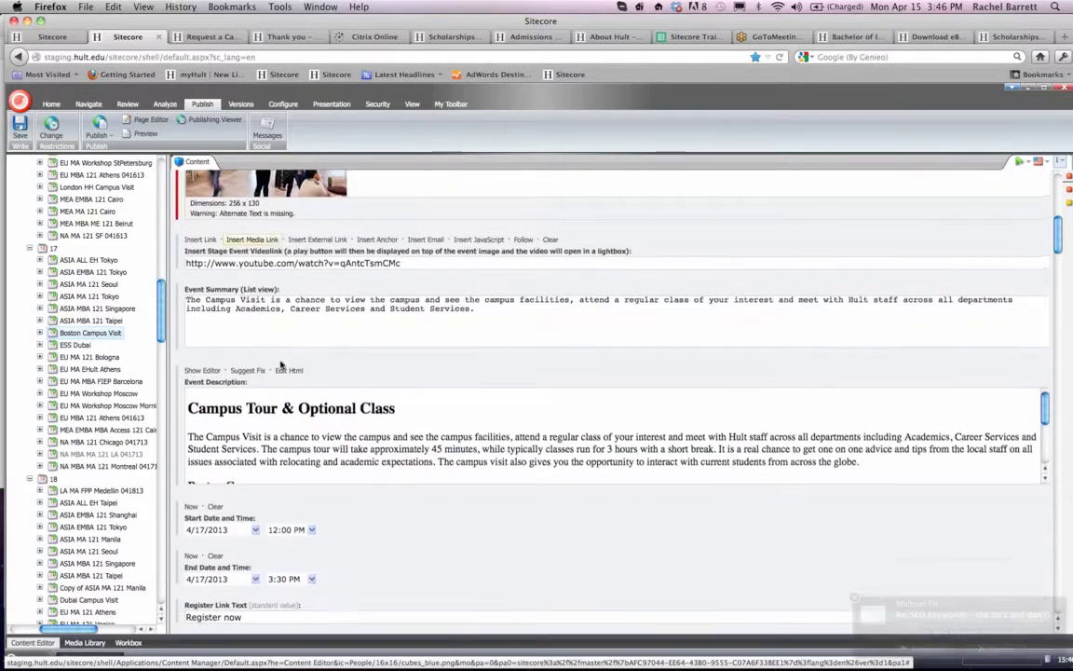
{"action": "scroll", "coordinate": [280, 365], "scroll_direction": "down", "scroll_amount": 5}
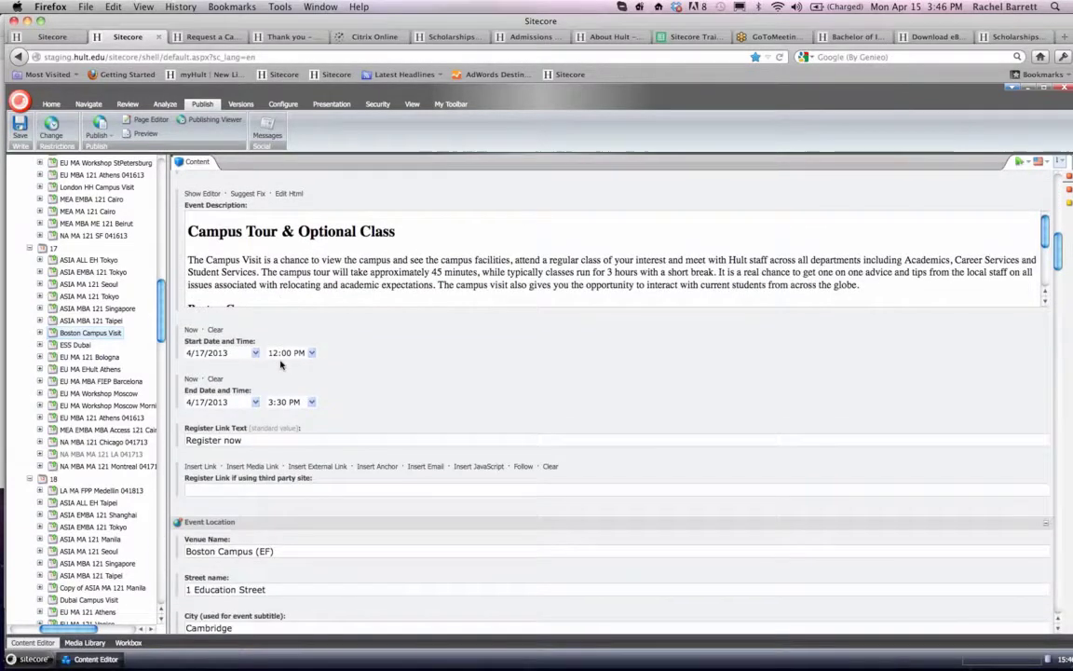
{"action": "scroll", "coordinate": [280, 365], "scroll_direction": "down", "scroll_amount": 4}
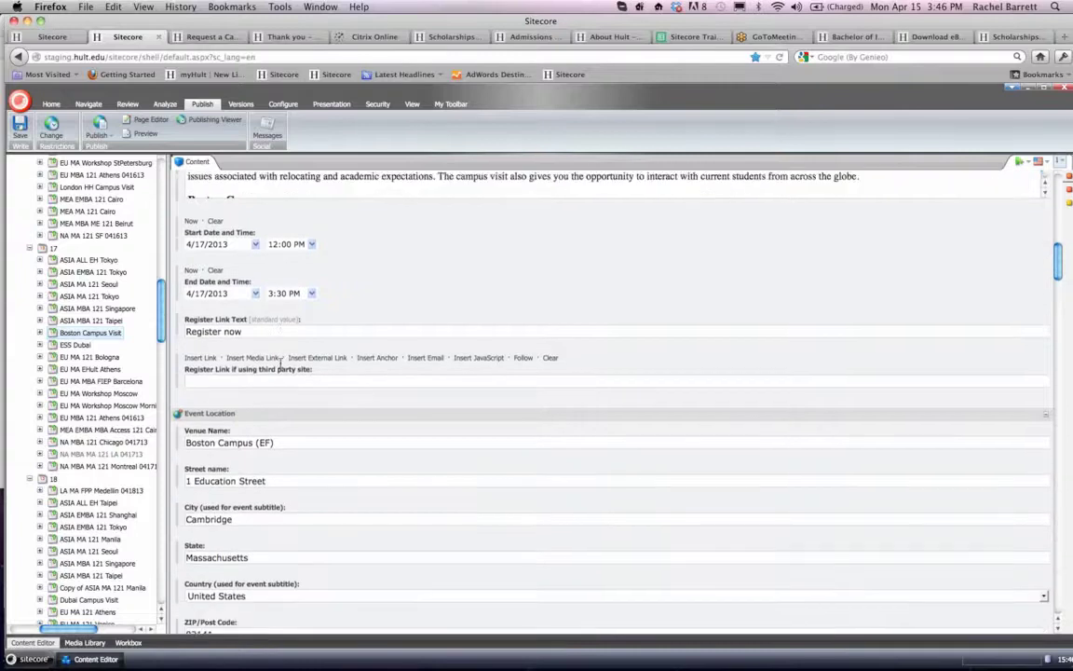
{"action": "scroll", "coordinate": [280, 365], "scroll_direction": "down", "scroll_amount": 4}
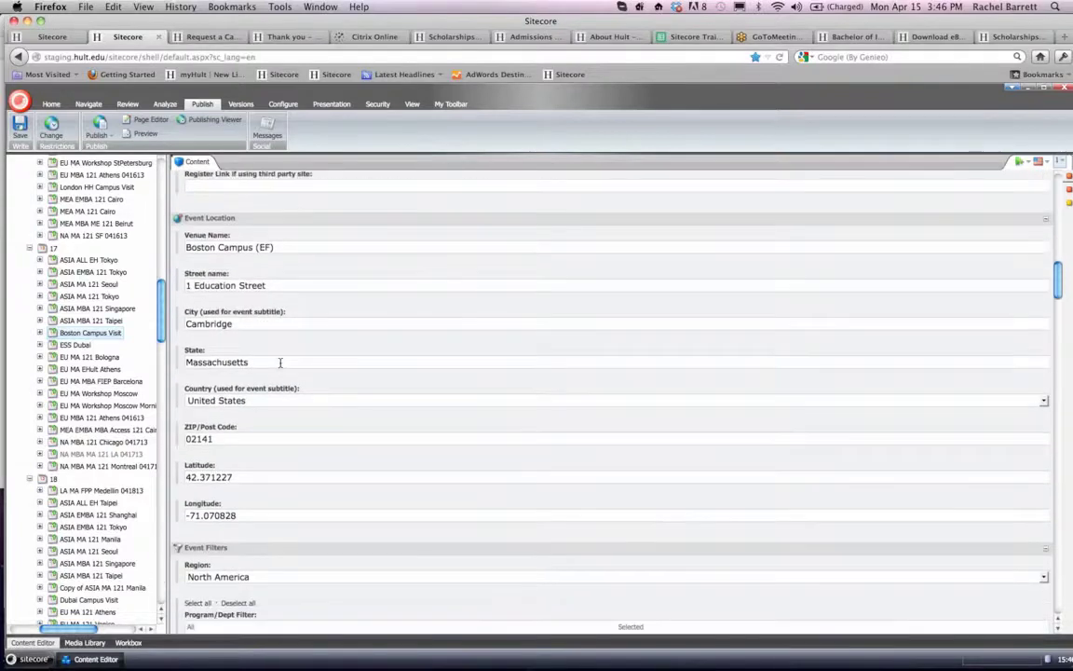
{"action": "scroll", "coordinate": [281, 363], "scroll_direction": "down", "scroll_amount": 8}
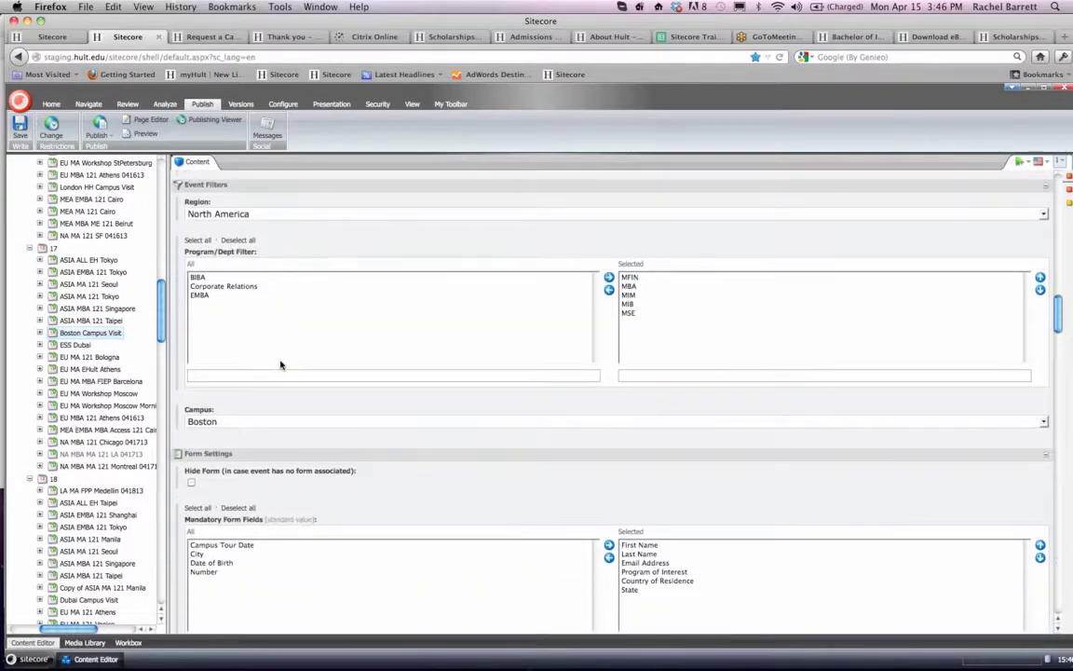
{"action": "scroll", "coordinate": [281, 364], "scroll_direction": "down", "scroll_amount": 5}
{"action": "scroll", "coordinate": [280, 364], "scroll_direction": "down", "scroll_amount": 2}
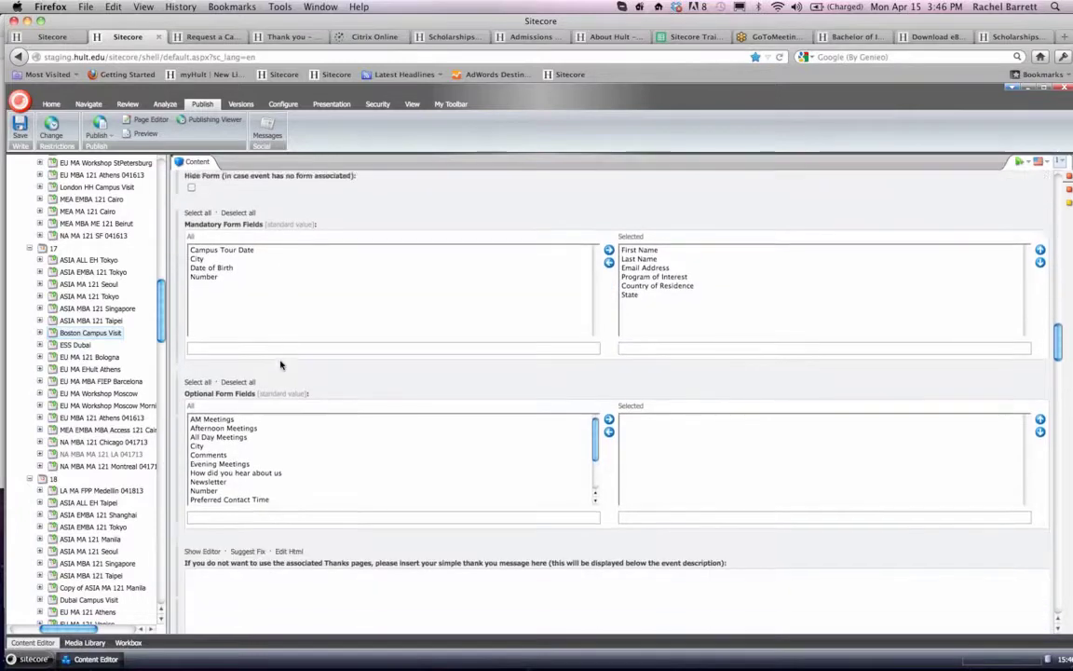
- Set both the start date and the end date of the Boston Campus Visit event to 4/30/2013
{"action": "scroll", "coordinate": [281, 364], "scroll_direction": "up", "scroll_amount": 10}
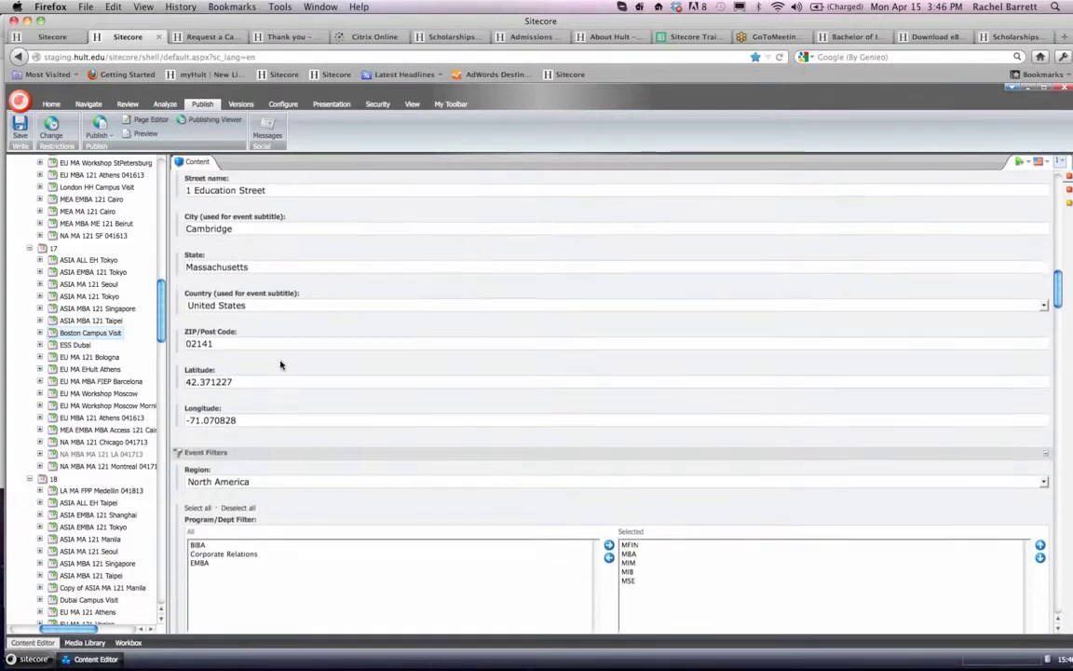
{"action": "scroll", "coordinate": [281, 364], "scroll_direction": "up", "scroll_amount": 8}
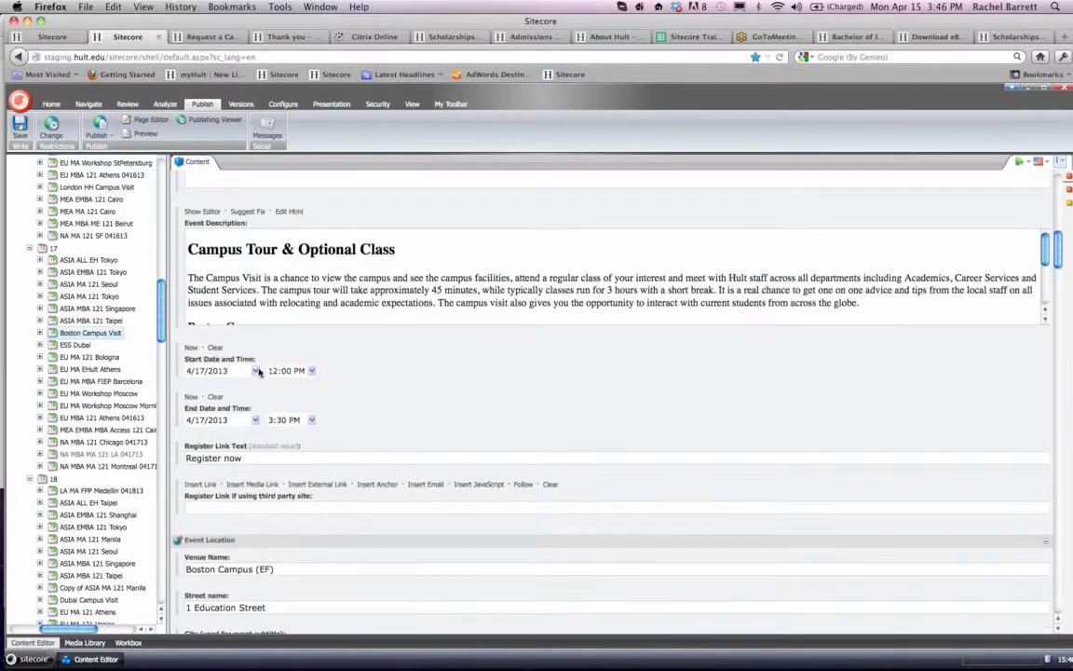
{"action": "left_click", "coordinate": [255, 371]}
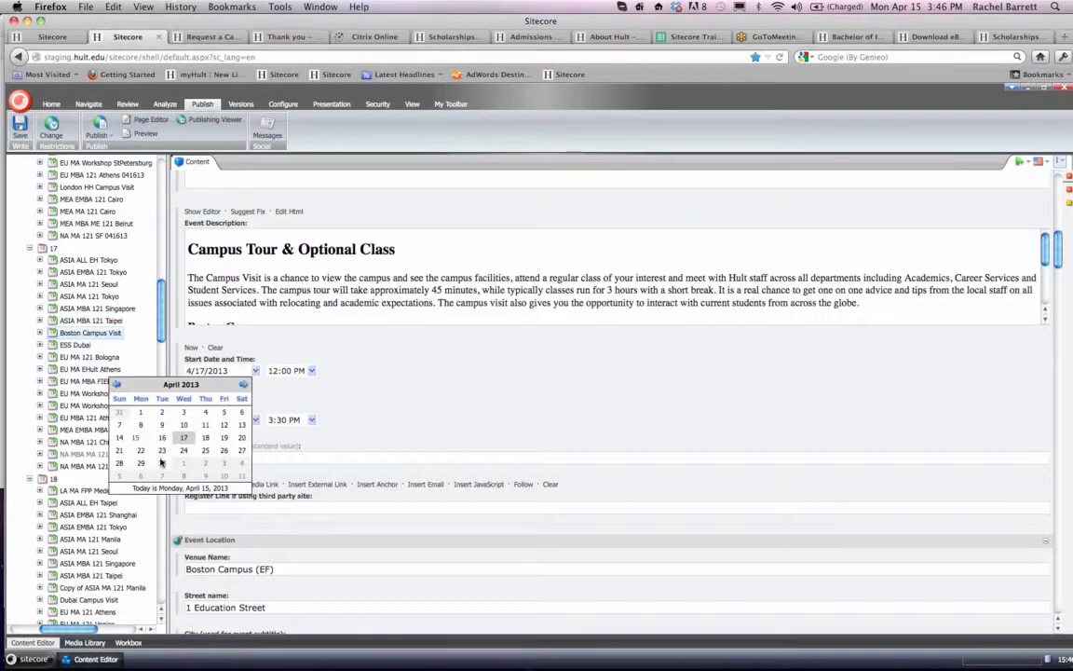
{"action": "left_click", "coordinate": [163, 464]}
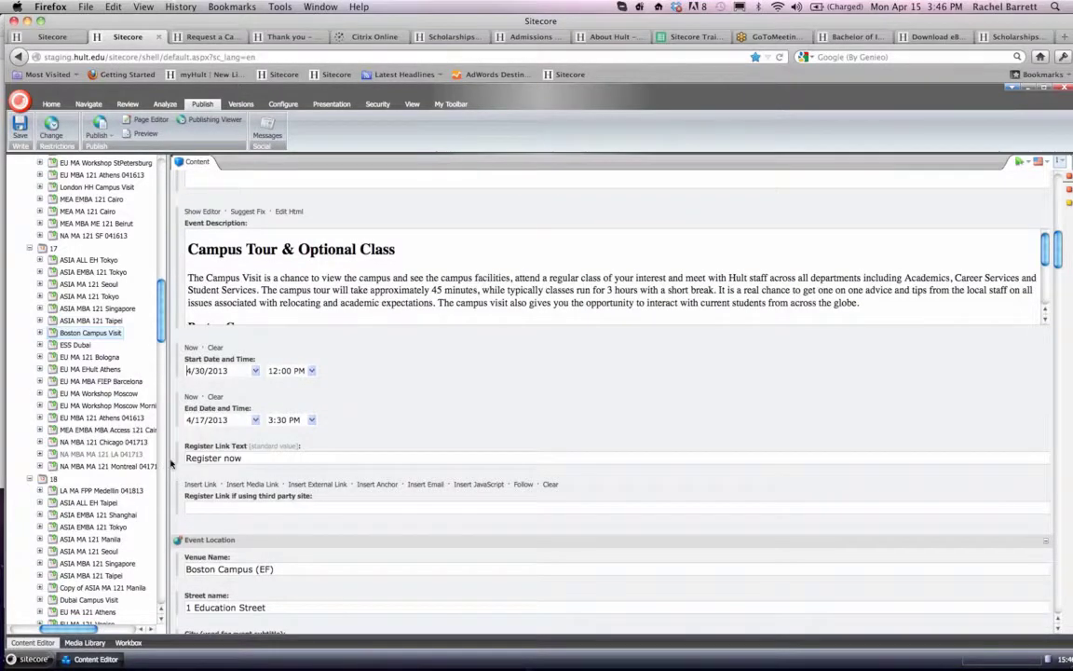
{"action": "left_click", "coordinate": [256, 420]}
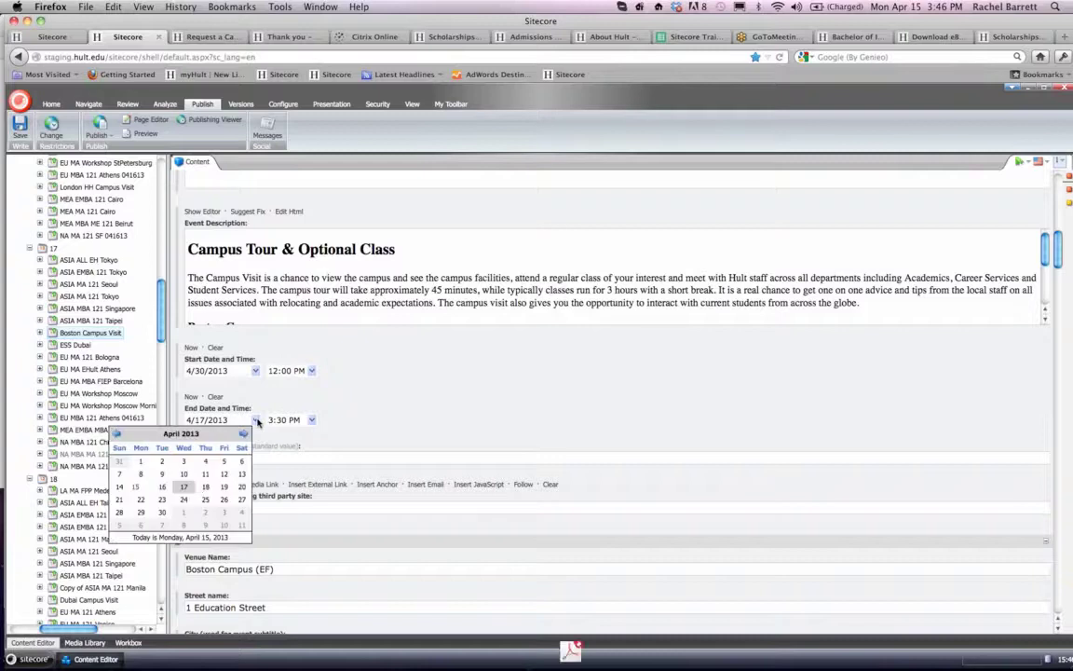
{"action": "left_click", "coordinate": [163, 513]}
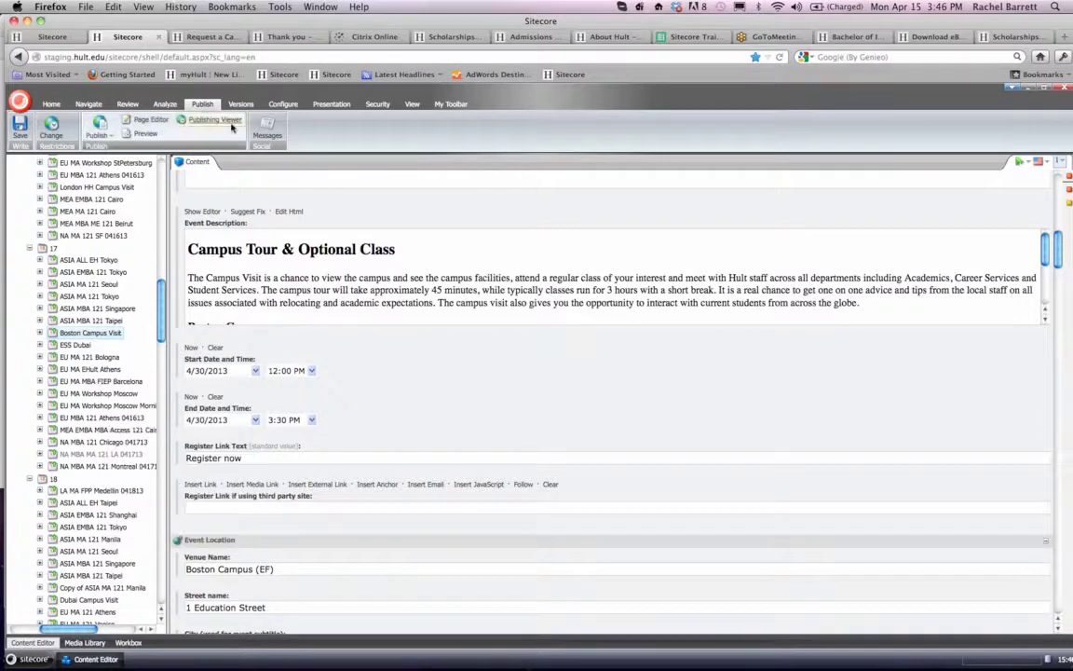
- Check the Tuesday, April 30 campus tour times offered on the Boston Request a Campus Visit form
{"action": "left_click", "coordinate": [219, 36]}
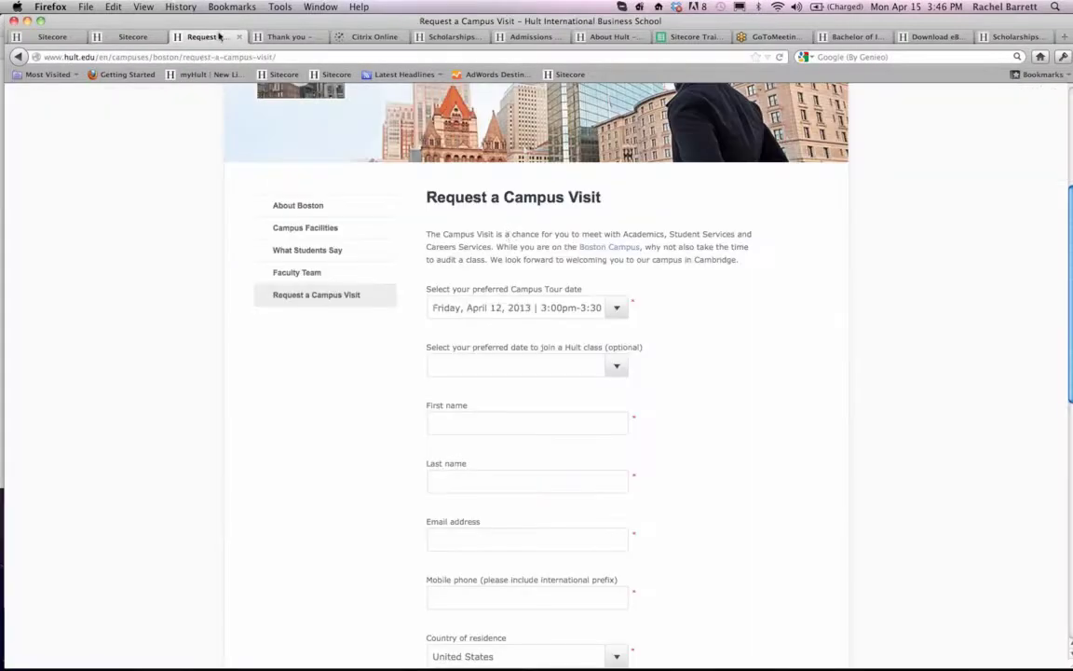
{"action": "left_click", "coordinate": [508, 307]}
{"action": "scroll", "coordinate": [490, 422], "scroll_direction": "down", "scroll_amount": 3}
{"action": "scroll", "coordinate": [490, 422], "scroll_direction": "down", "scroll_amount": 4}
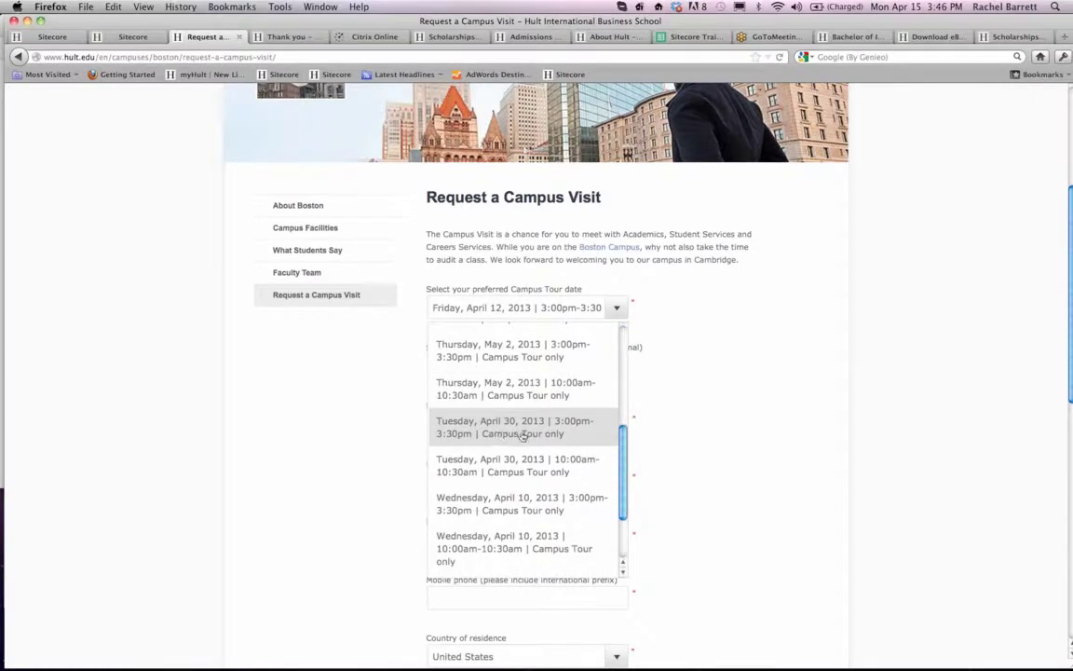
{"action": "left_click", "coordinate": [375, 432]}
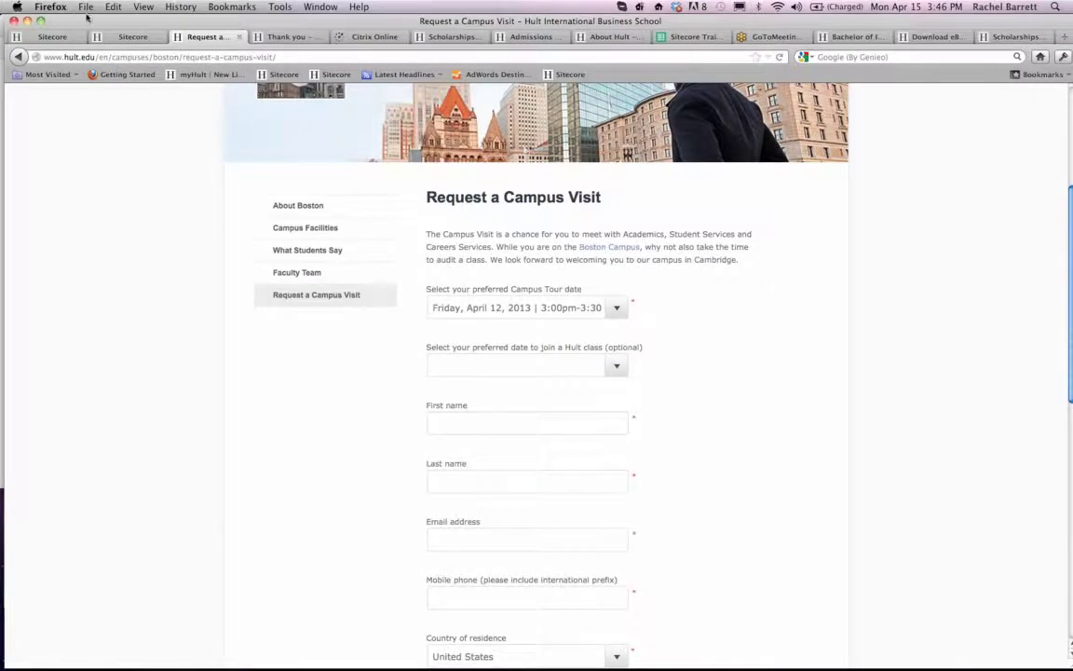
- Return to the Boston Campus Visit event, set its start time to 10:00 AM and save it
{"action": "left_click", "coordinate": [112, 34]}
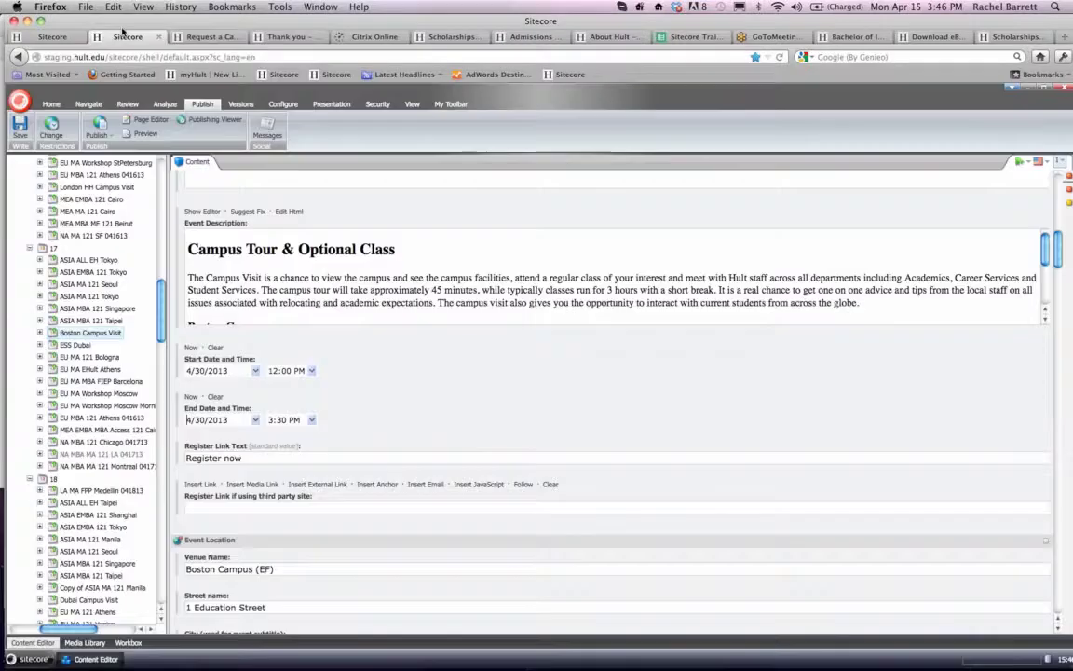
{"action": "left_click", "coordinate": [312, 372]}
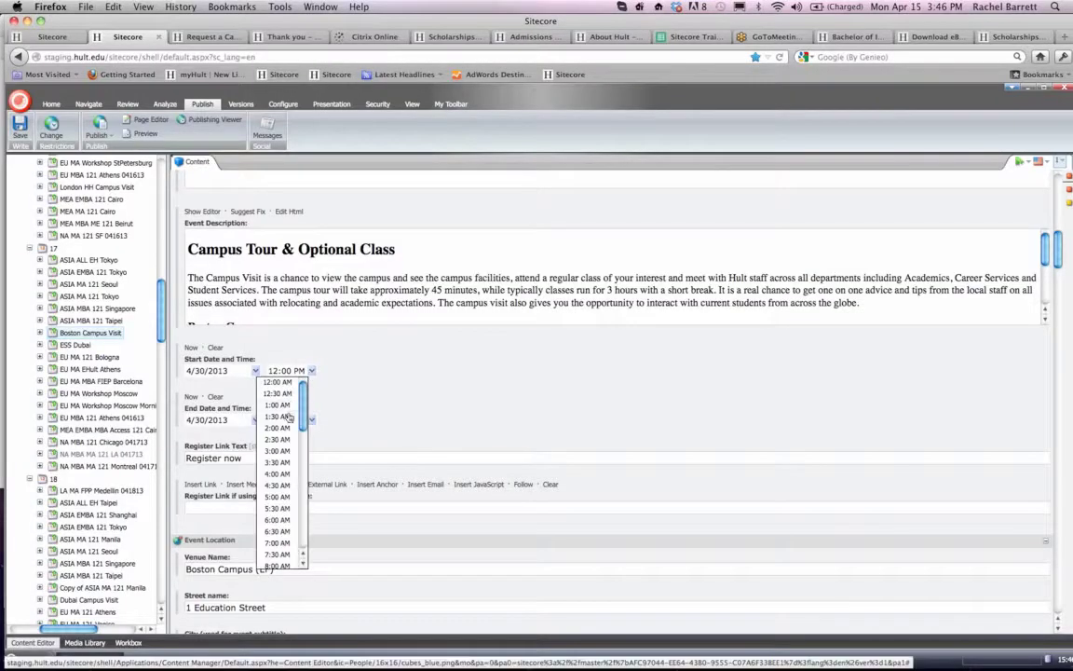
{"action": "scroll", "coordinate": [280, 503], "scroll_direction": "down", "scroll_amount": 3}
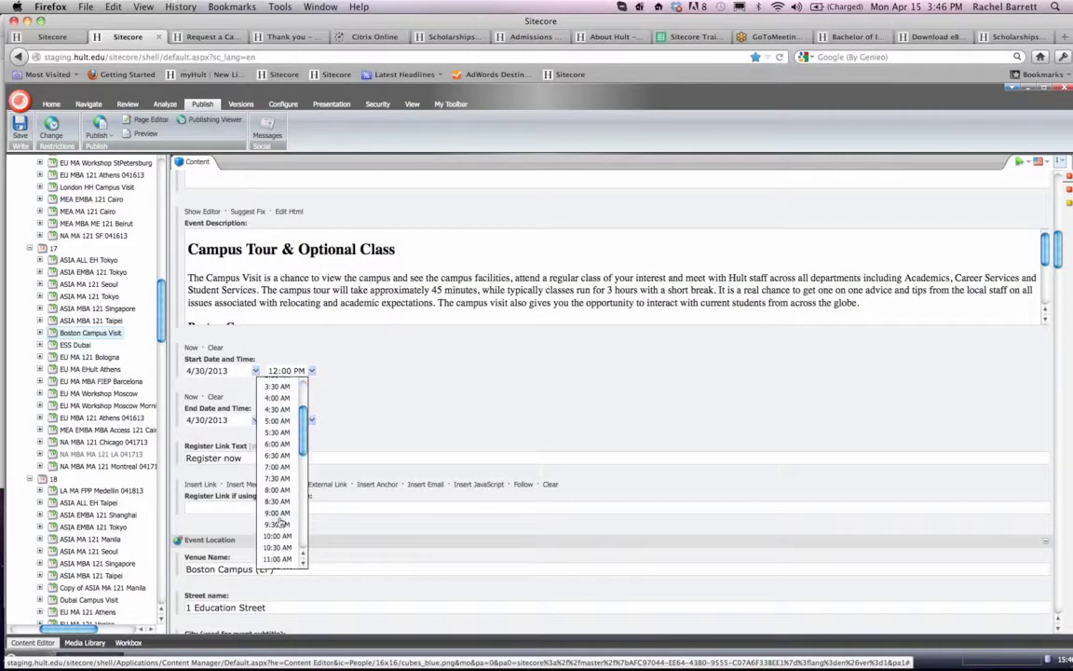
{"action": "left_click", "coordinate": [280, 538]}
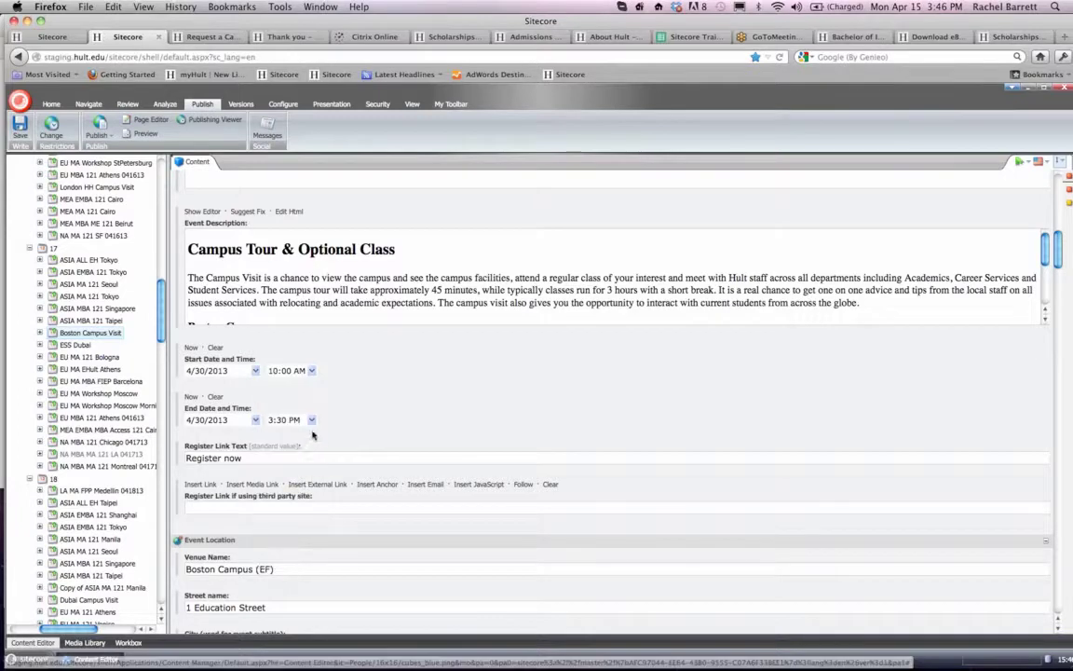
{"action": "scroll", "coordinate": [295, 457], "scroll_direction": "down", "scroll_amount": 1}
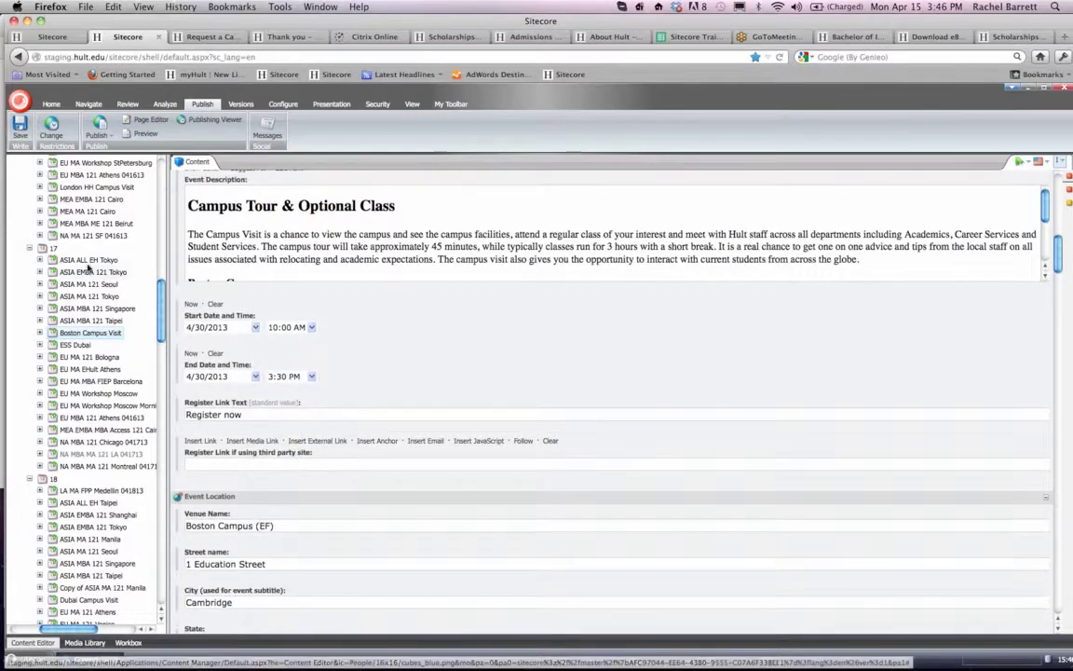
{"action": "left_click", "coordinate": [20, 140]}
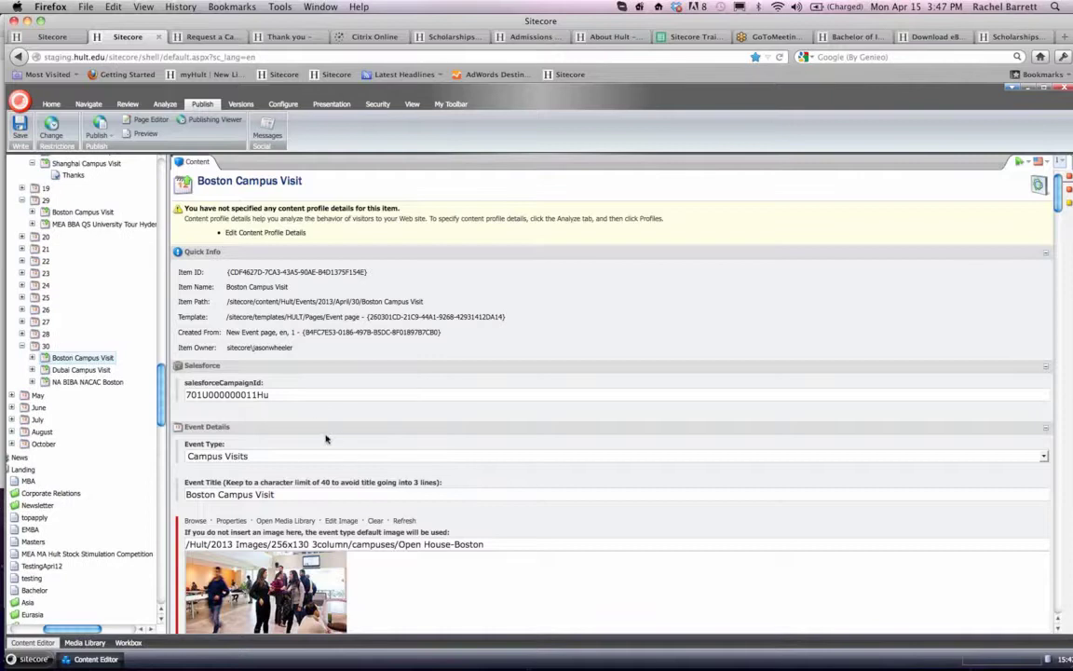
- In the 30 April event's Campus Visit section, set the 1st Tour to start at 10:00 and end at 10:30
{"action": "scroll", "coordinate": [335, 440], "scroll_direction": "down", "scroll_amount": 1}
{"action": "scroll", "coordinate": [334, 440], "scroll_direction": "down", "scroll_amount": 1}
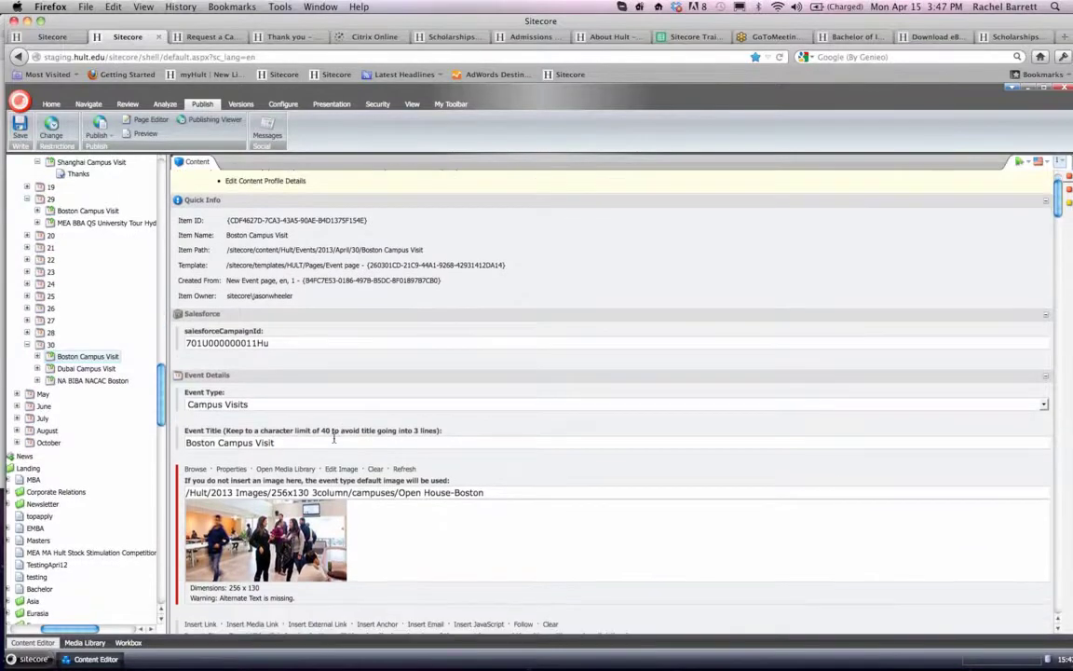
{"action": "scroll", "coordinate": [335, 438], "scroll_direction": "down", "scroll_amount": 5}
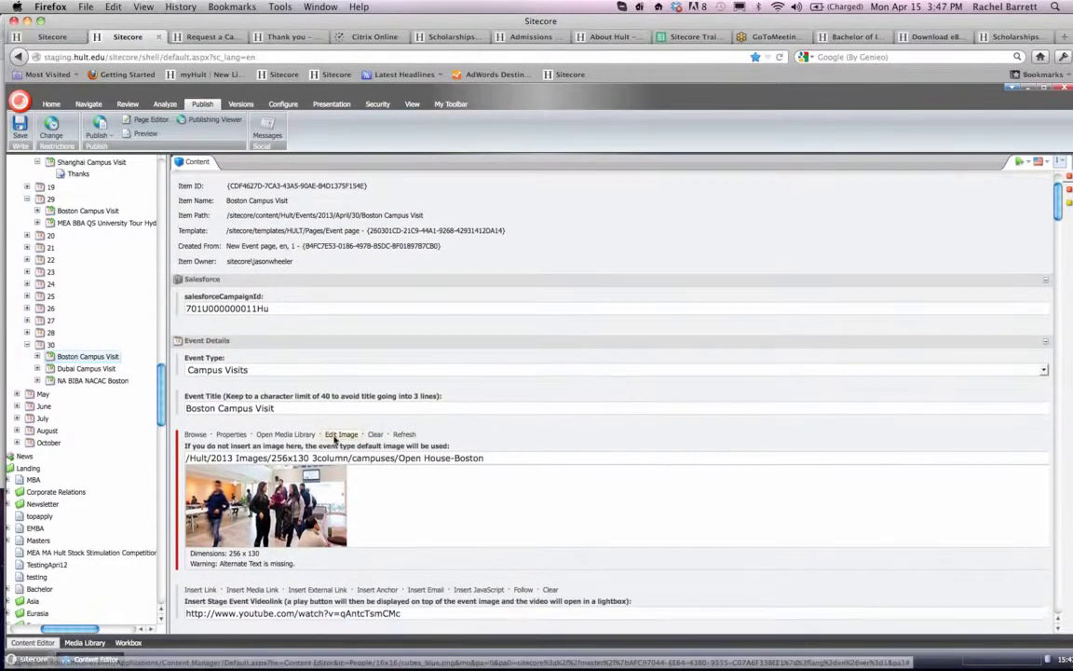
{"action": "scroll", "coordinate": [334, 439], "scroll_direction": "down", "scroll_amount": 10}
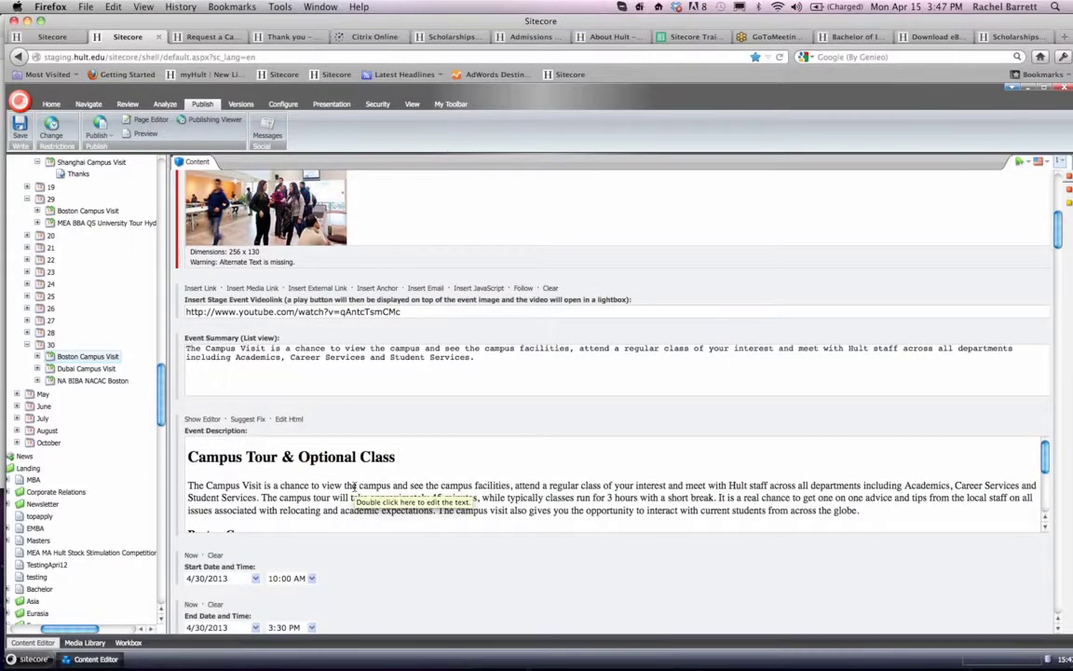
{"action": "scroll", "coordinate": [354, 486], "scroll_direction": "down", "scroll_amount": 3}
{"action": "scroll", "coordinate": [354, 485], "scroll_direction": "down", "scroll_amount": 2}
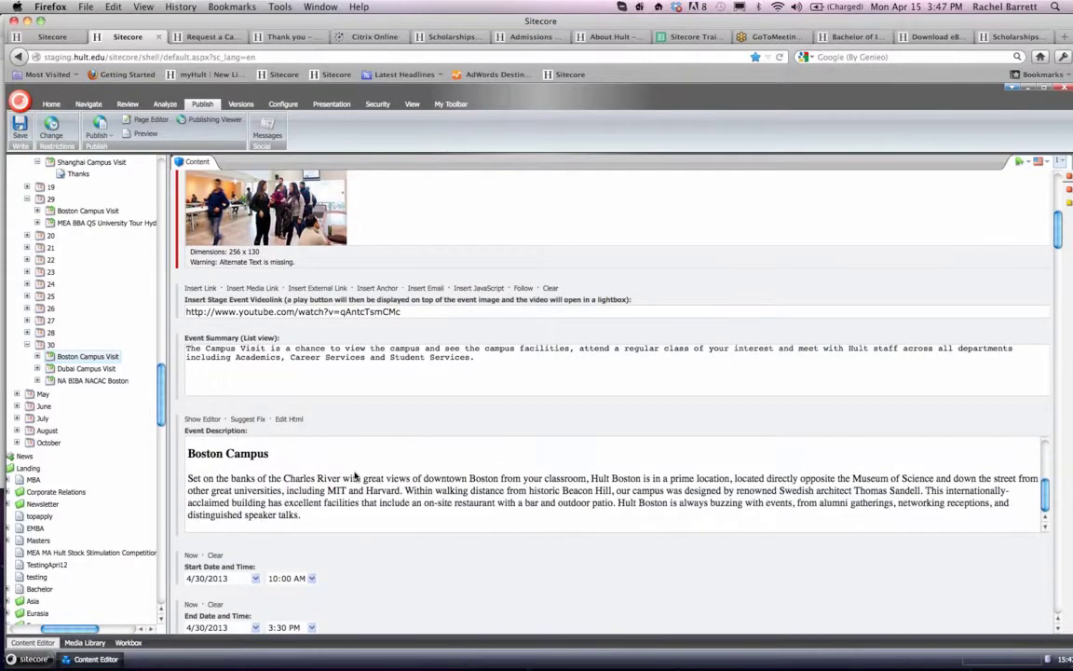
{"action": "scroll", "coordinate": [359, 550], "scroll_direction": "down", "scroll_amount": 1}
{"action": "scroll", "coordinate": [361, 560], "scroll_direction": "down", "scroll_amount": 20}
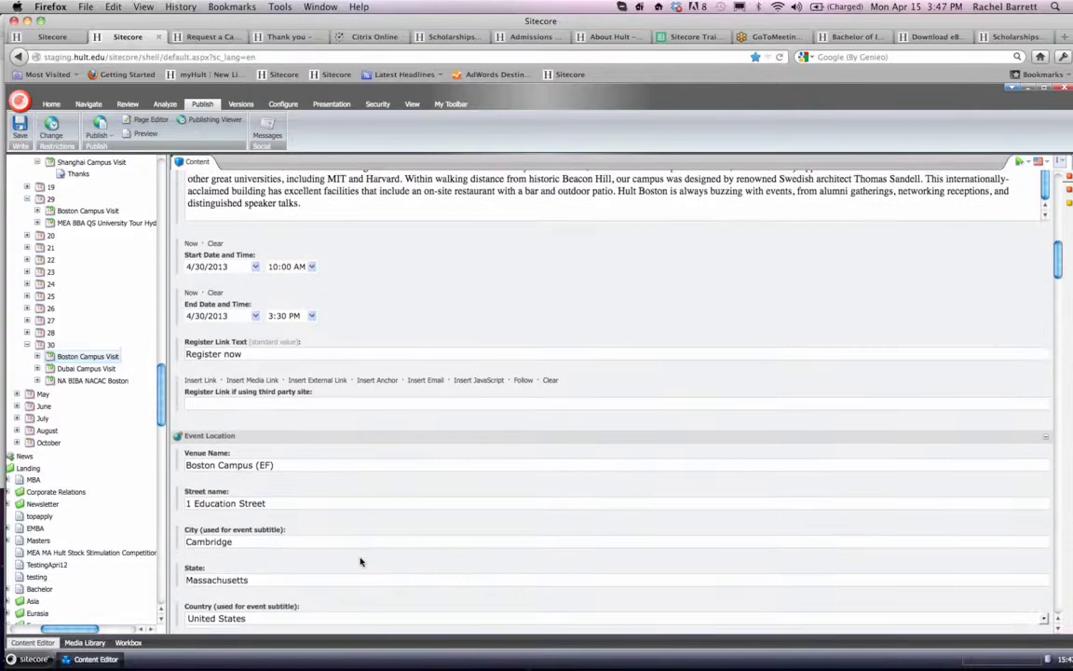
{"action": "scroll", "coordinate": [361, 561], "scroll_direction": "down", "scroll_amount": 20}
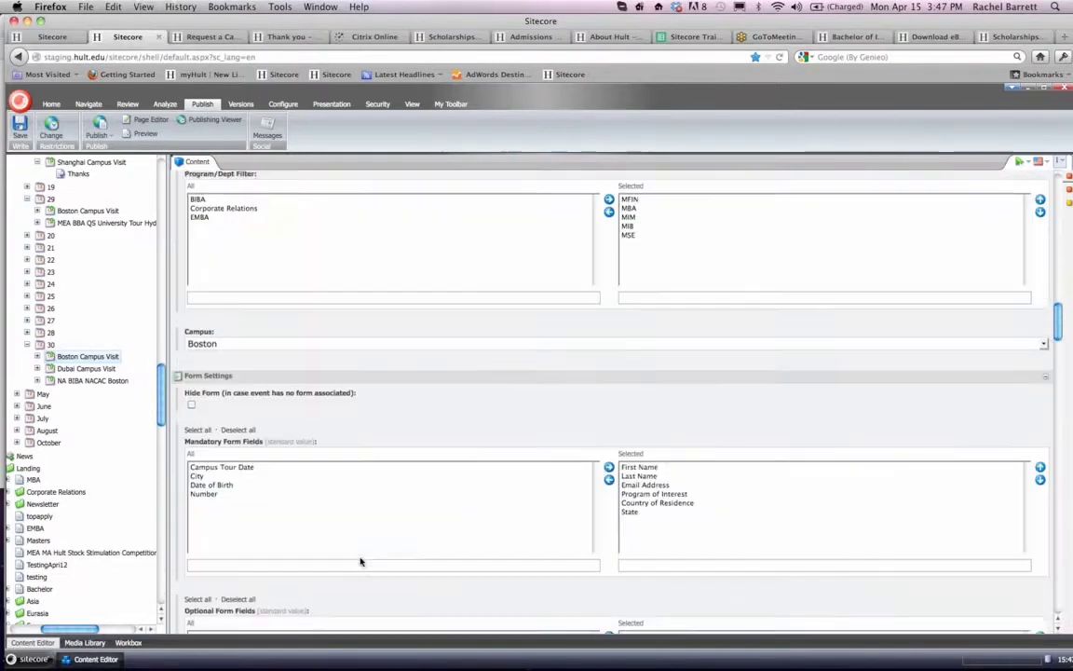
{"action": "scroll", "coordinate": [361, 561], "scroll_direction": "down", "scroll_amount": 15}
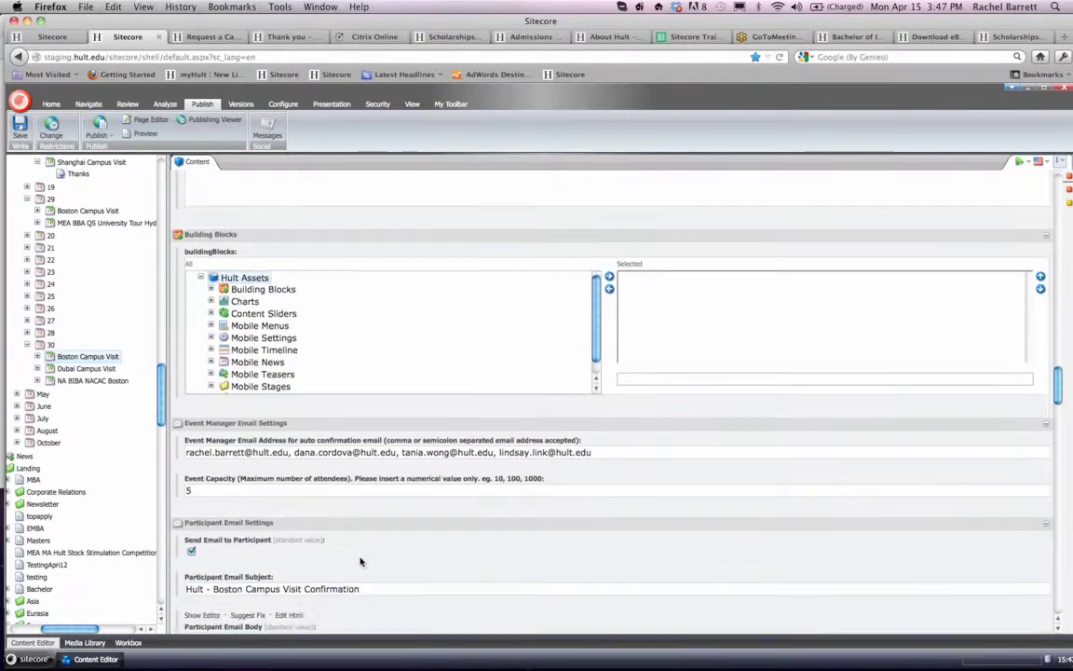
{"action": "scroll", "coordinate": [362, 561], "scroll_direction": "down", "scroll_amount": 10}
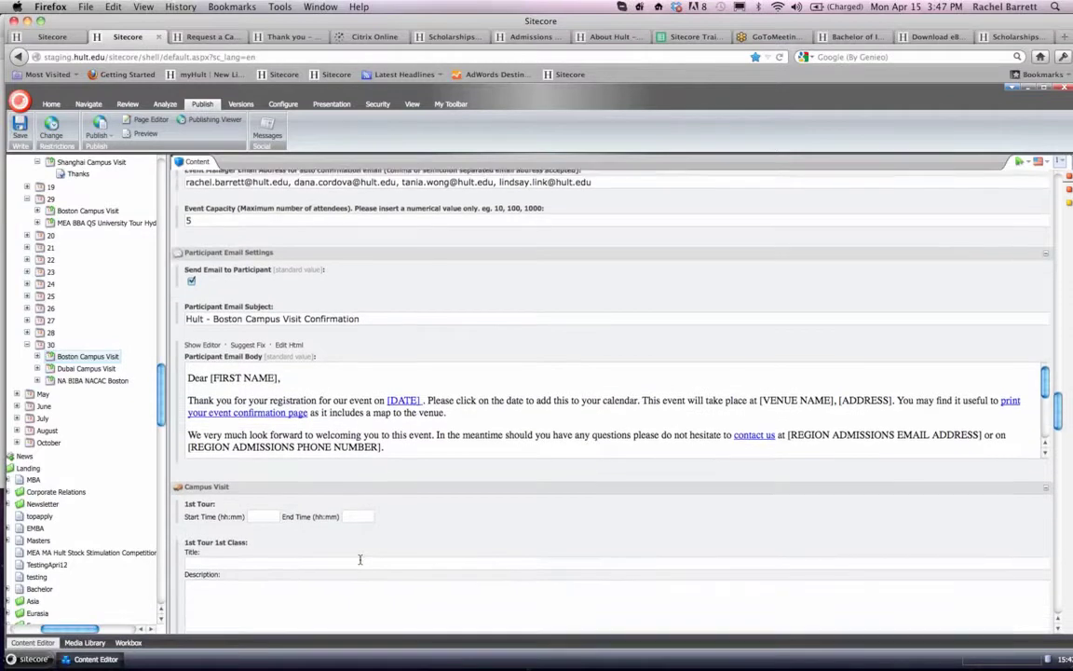
{"action": "type", "text": ":00"}
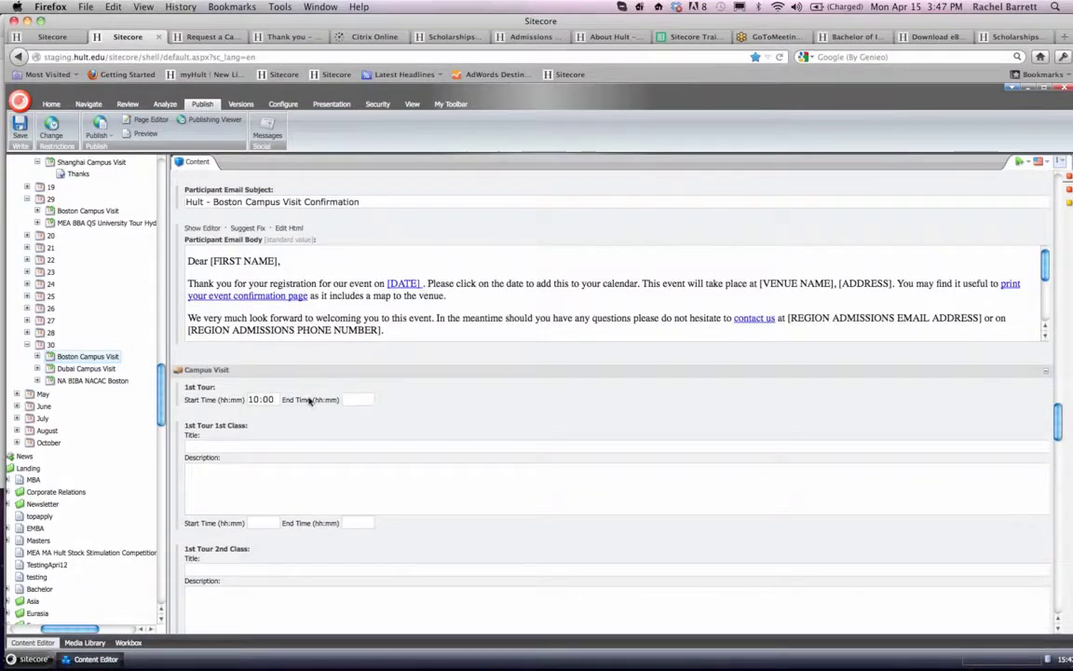
{"action": "left_click", "coordinate": [369, 399]}
{"action": "type", "text": "0"}
{"action": "key", "text": "BackSpace"}
{"action": "type", "text": "10:30"}
- Set the 2nd Tour's start time to 3:00 in the event's Campus Visit section
{"action": "scroll", "coordinate": [256, 557], "scroll_direction": "down", "scroll_amount": 3}
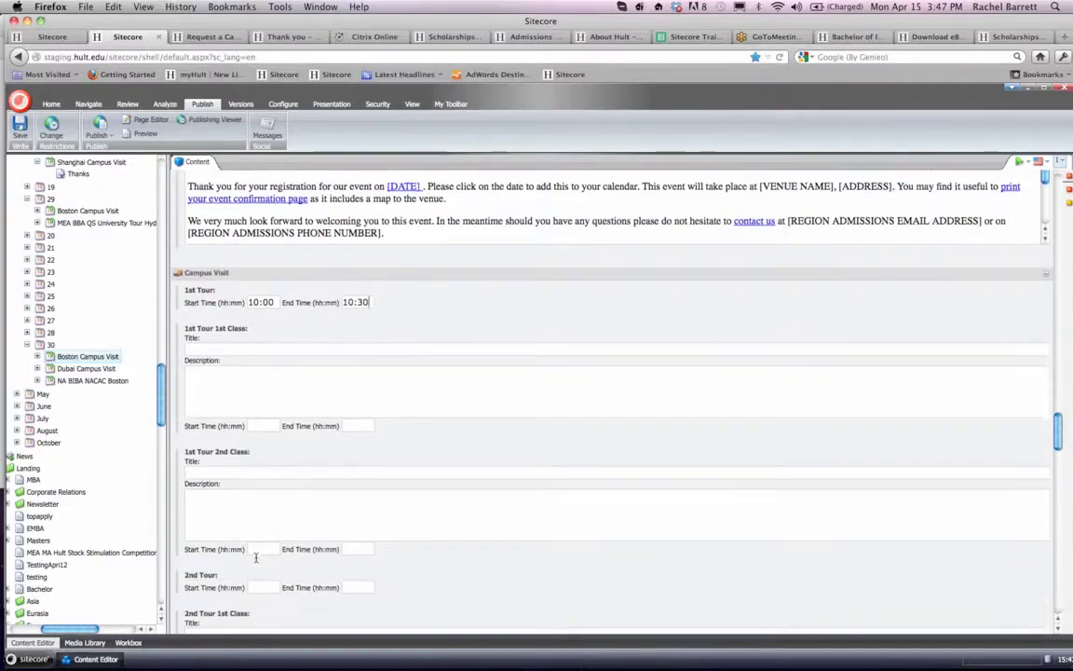
{"action": "scroll", "coordinate": [256, 557], "scroll_direction": "down", "scroll_amount": 3}
{"action": "left_click", "coordinate": [257, 463]}
{"action": "type", "text": "3:00"}
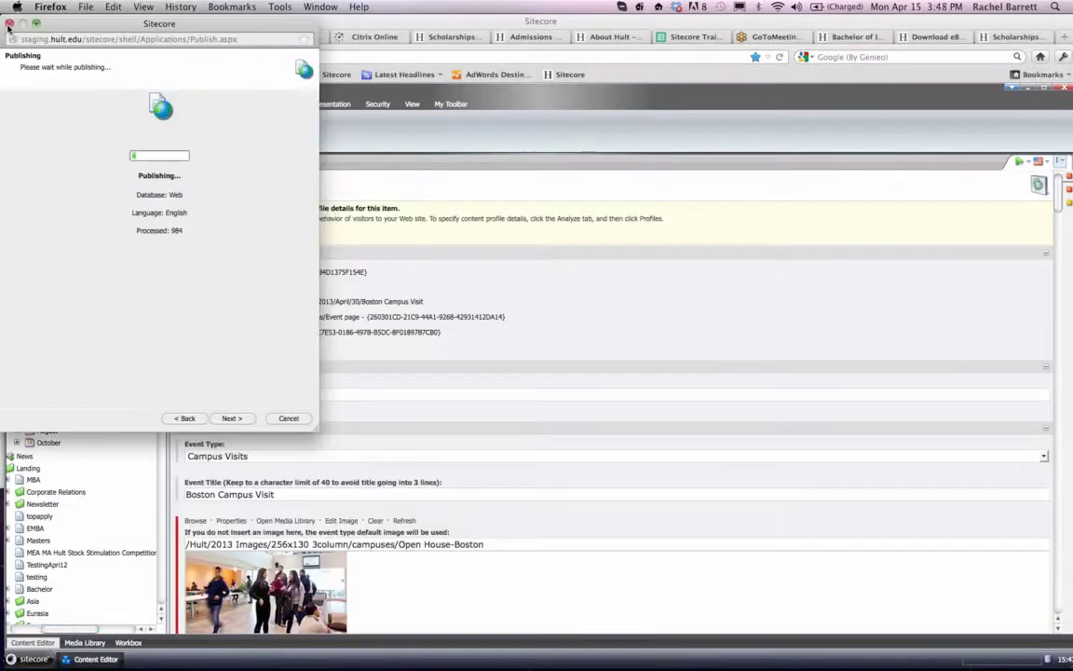
- Smart publish the 30 April Boston Campus Visit item with its subitems in English to Staging and Prelive, and close the publishing window
{"action": "left_click", "coordinate": [10, 24]}
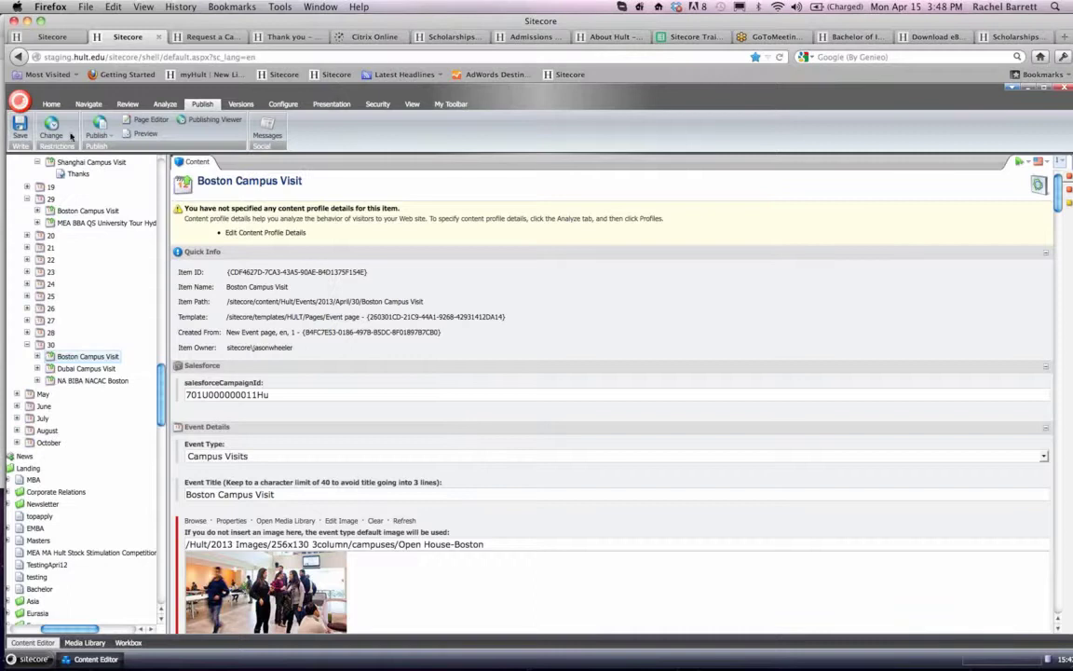
{"action": "left_click", "coordinate": [103, 136]}
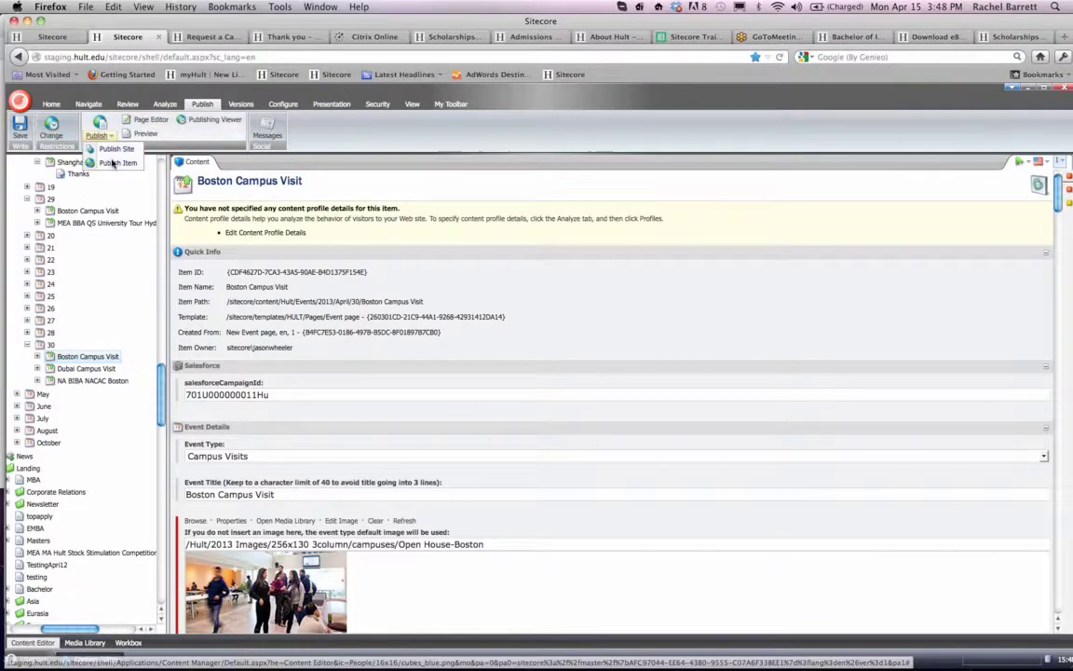
{"action": "left_click", "coordinate": [112, 164]}
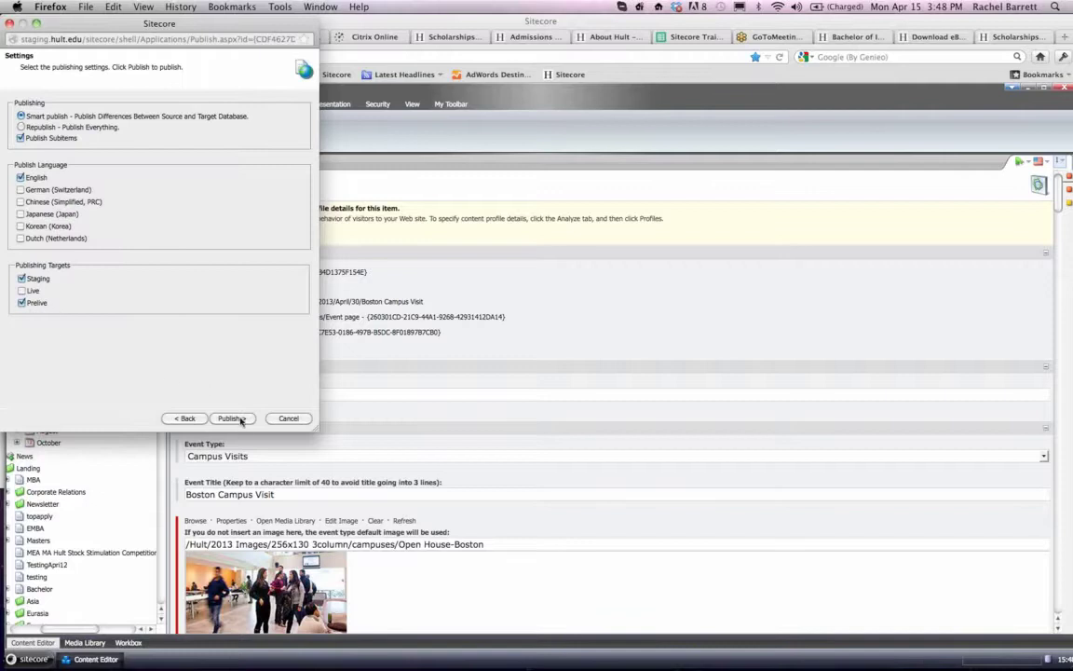
{"action": "left_click", "coordinate": [232, 418]}
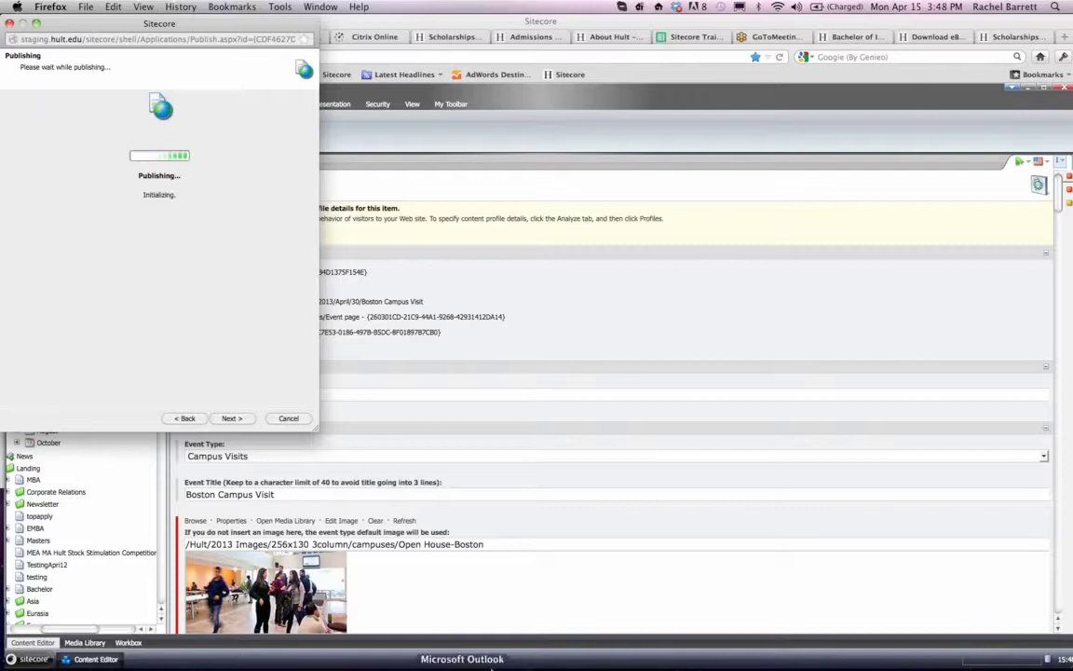
{"action": "mouse_move", "coordinate": [616, 654]}
{"action": "left_click", "coordinate": [677, 647]}
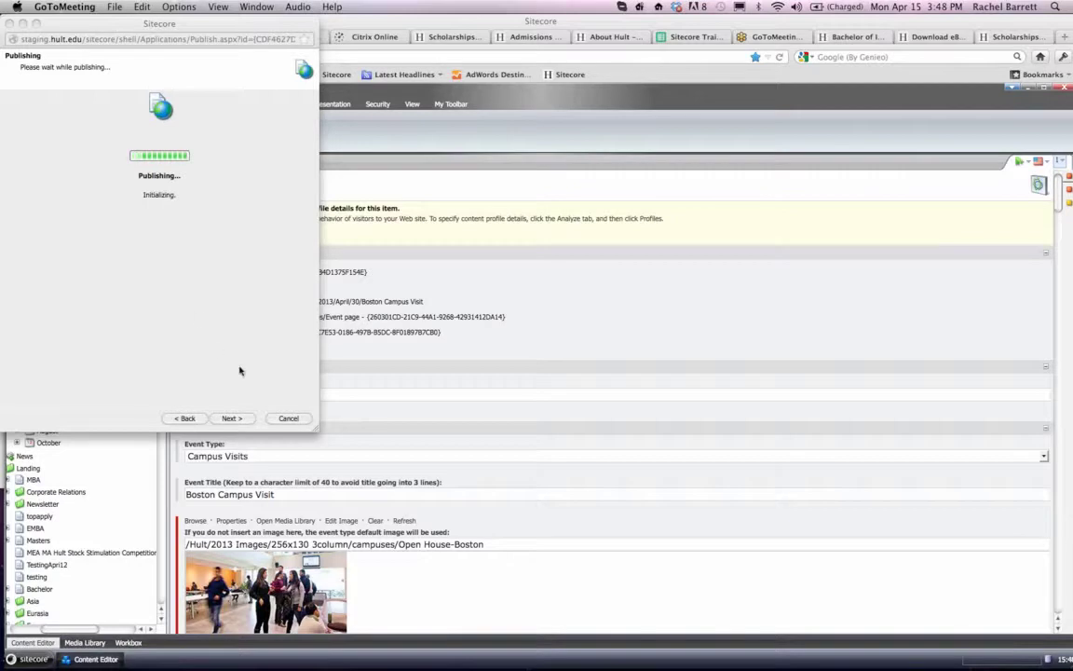
{"action": "left_click", "coordinate": [284, 419]}
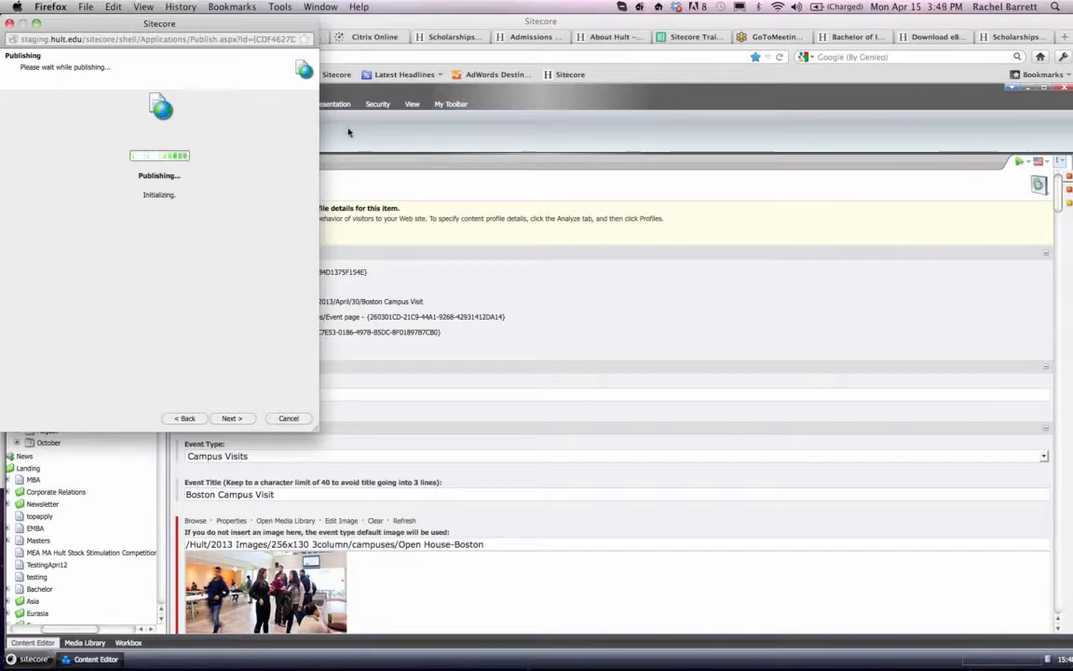
{"action": "left_click", "coordinate": [9, 24]}
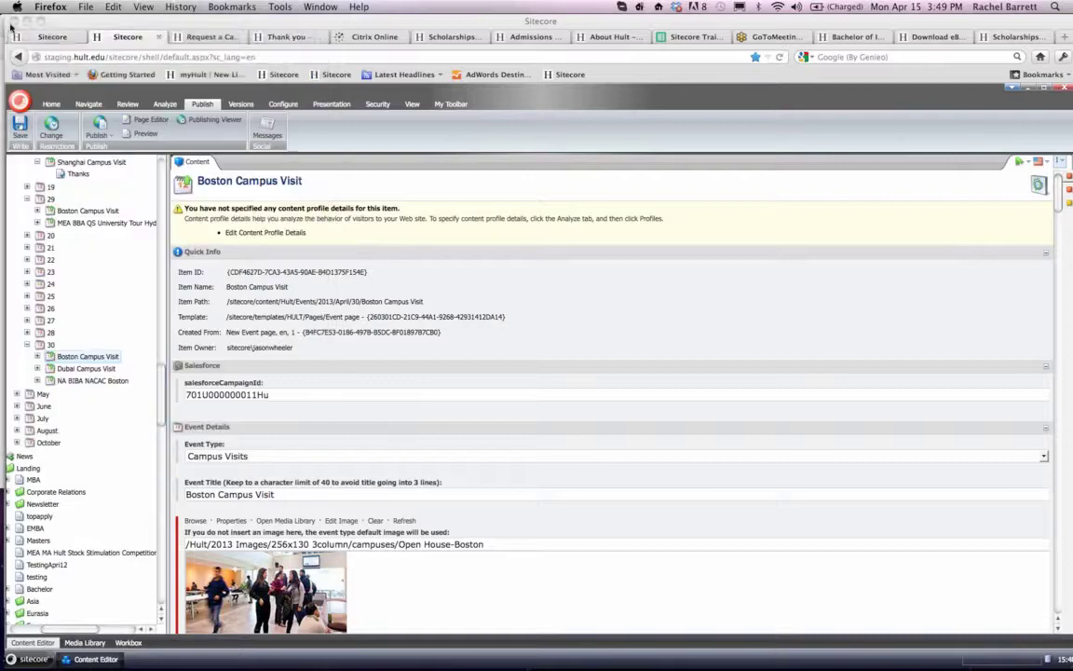
- Open the staging Events Overview of all events and look through the first page of campus visits for the 30 April Boston visit
{"action": "left_click", "coordinate": [201, 37]}
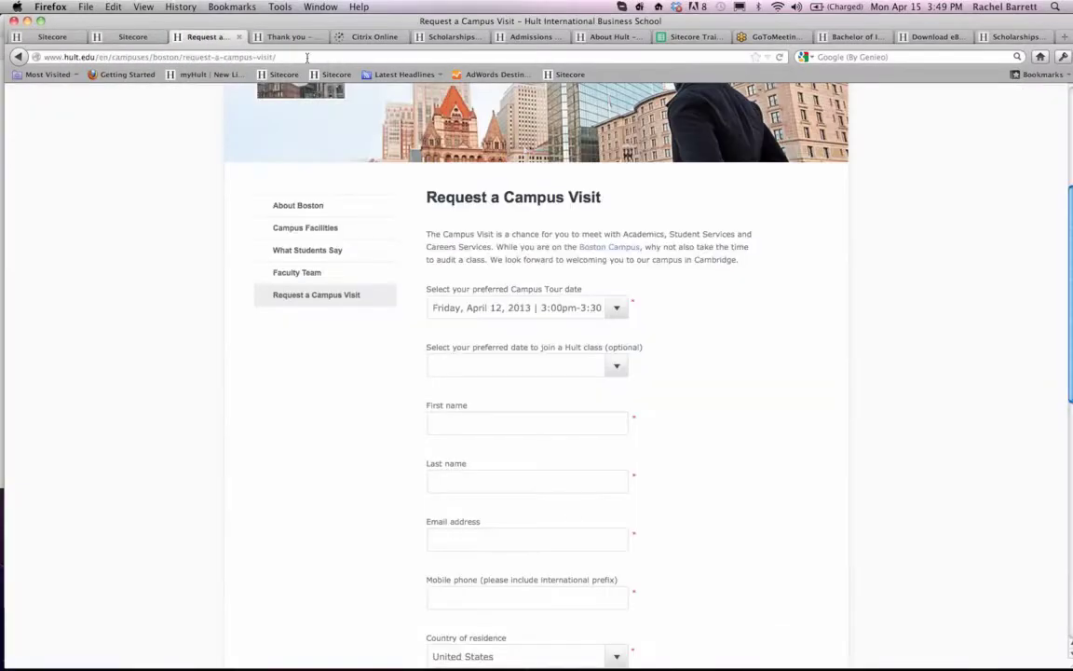
{"action": "left_click", "coordinate": [306, 57]}
{"action": "left_click", "coordinate": [287, 37]}
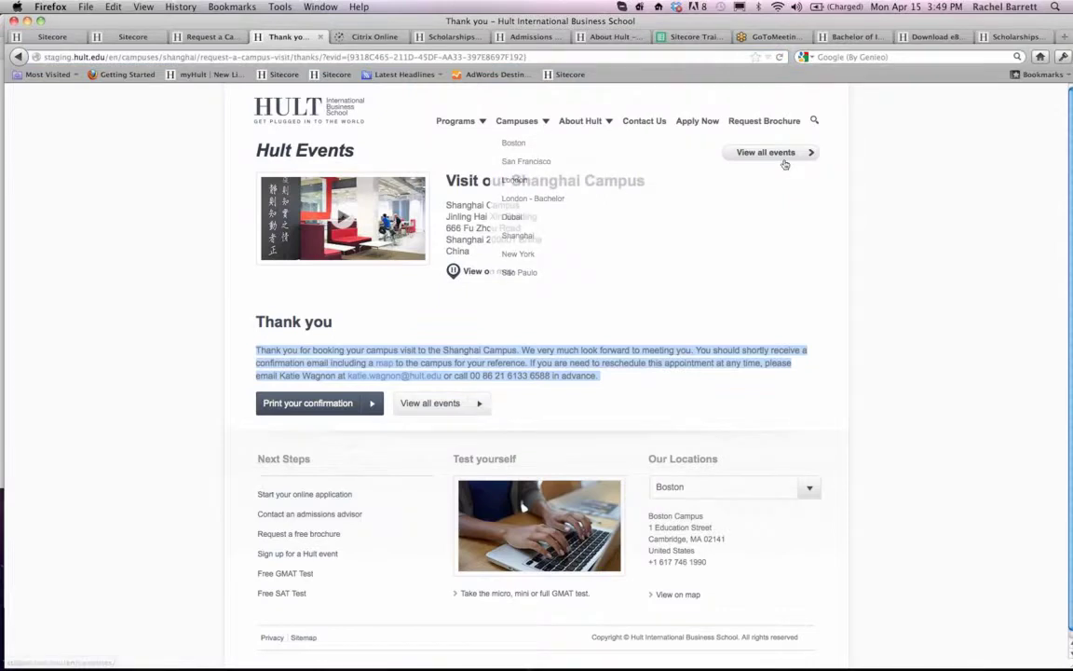
{"action": "left_click", "coordinate": [783, 156]}
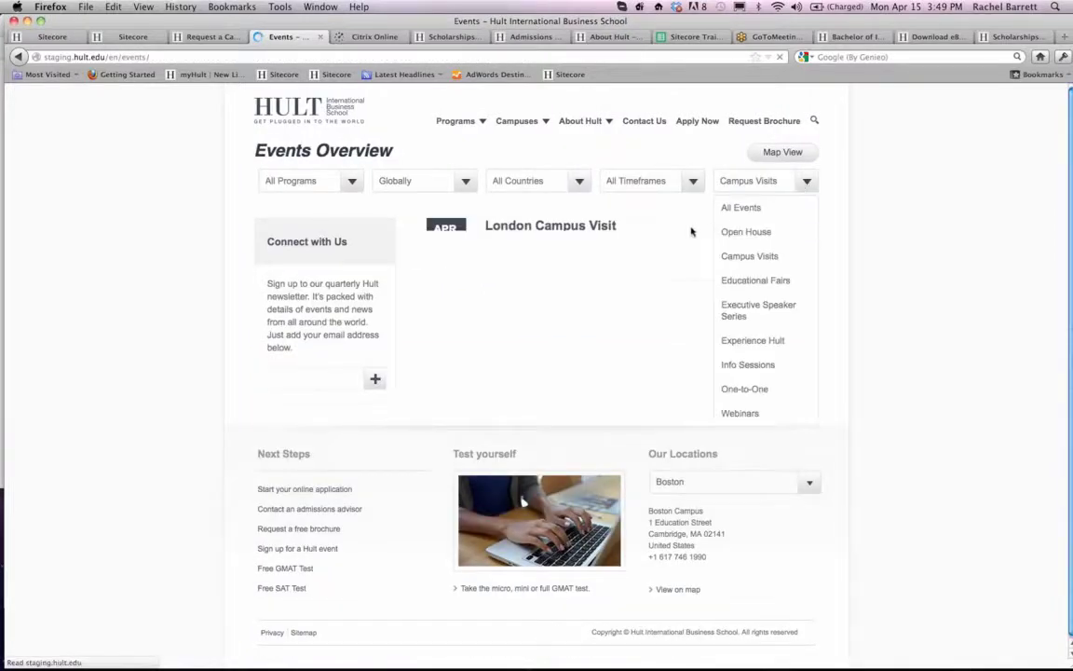
{"action": "scroll", "coordinate": [581, 311], "scroll_direction": "down", "scroll_amount": 8}
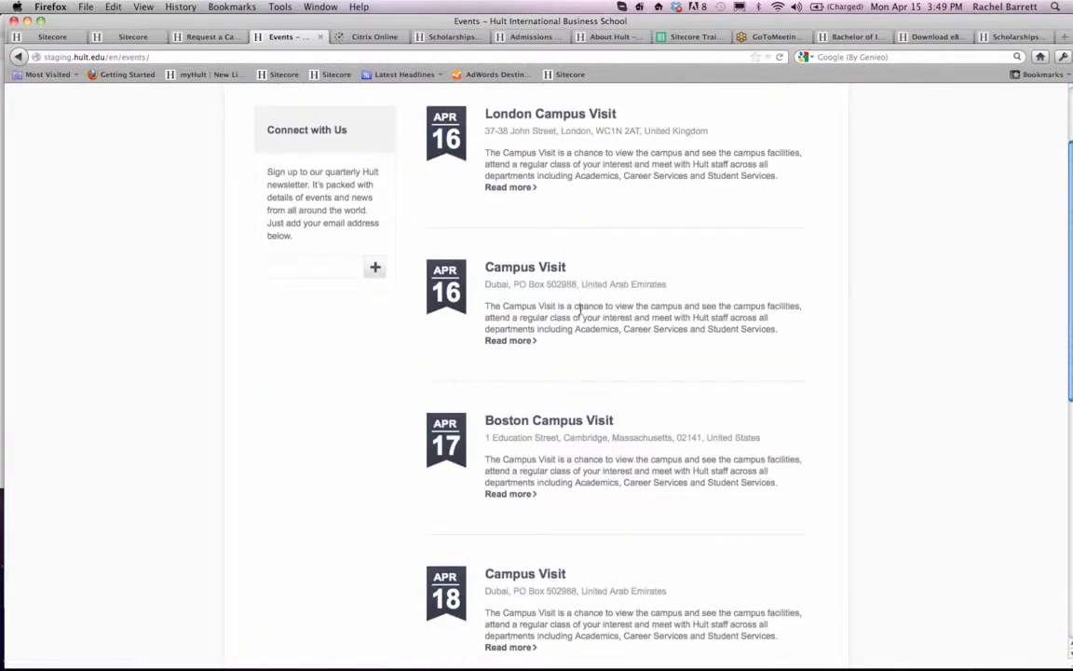
{"action": "scroll", "coordinate": [581, 311], "scroll_direction": "up", "scroll_amount": 7}
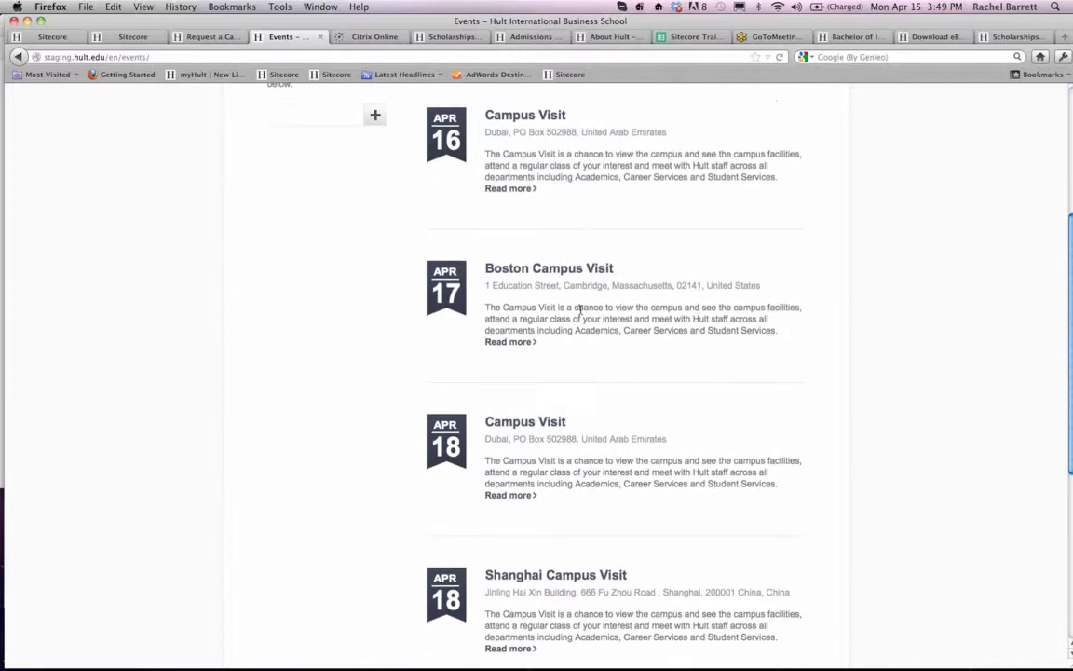
{"action": "scroll", "coordinate": [581, 311], "scroll_direction": "down", "scroll_amount": 2}
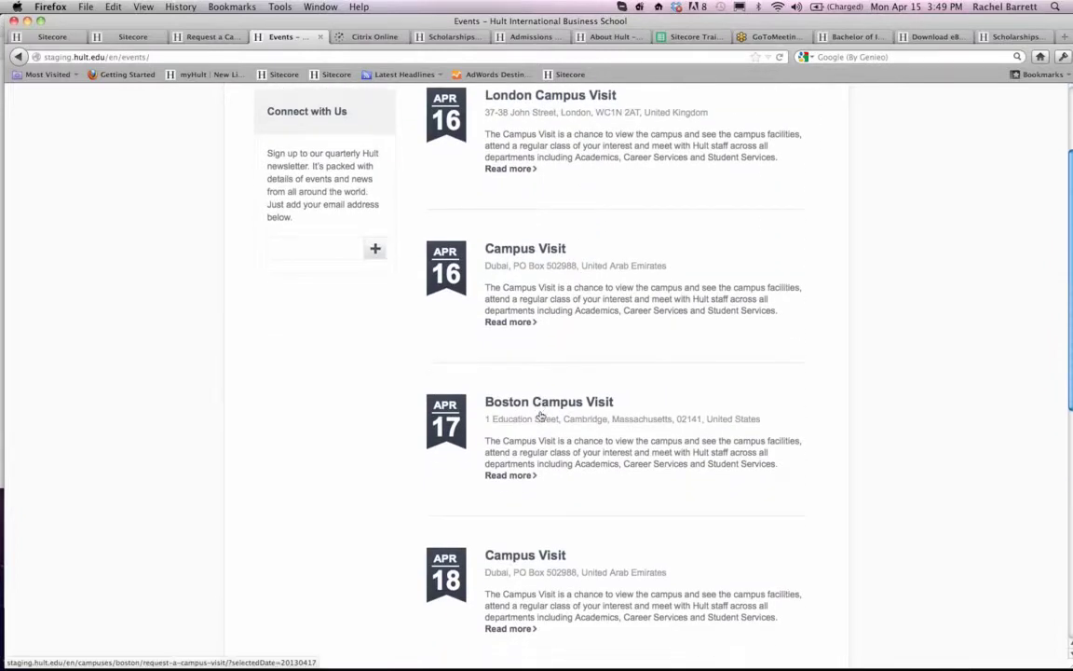
{"action": "scroll", "coordinate": [555, 480], "scroll_direction": "down", "scroll_amount": 11}
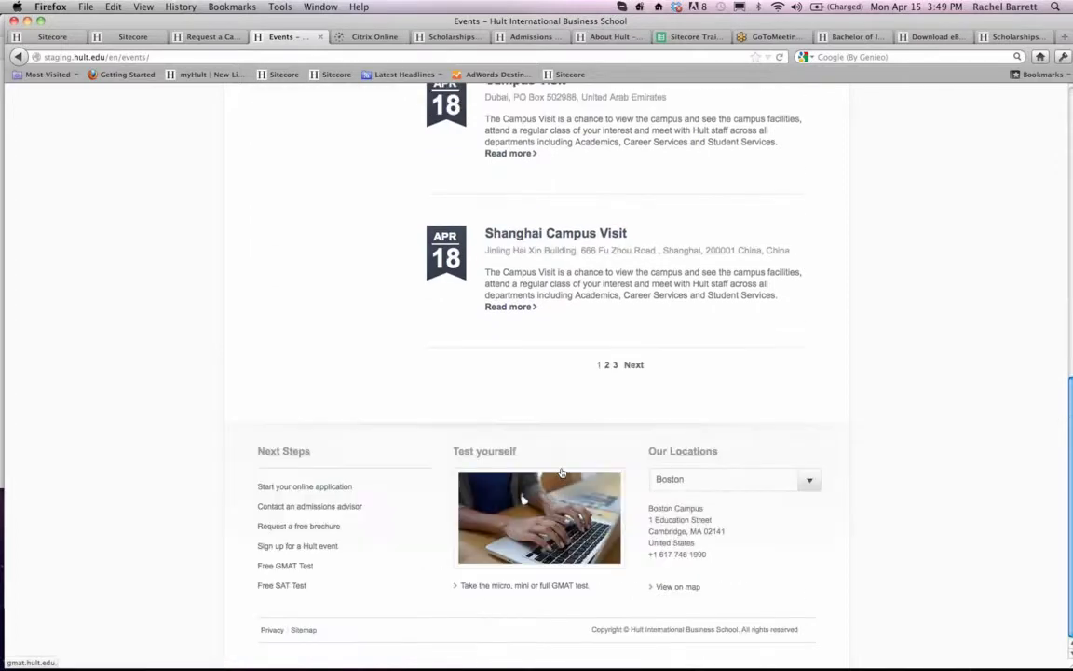
{"action": "scroll", "coordinate": [562, 473], "scroll_direction": "up", "scroll_amount": 2}
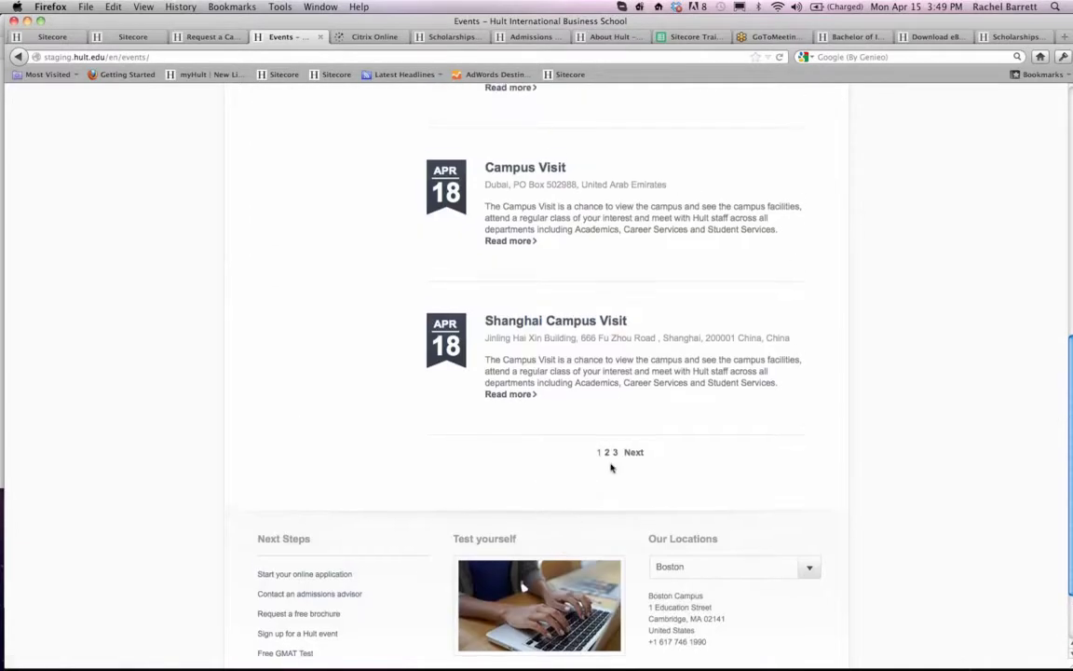
- Look through the second page of the campus visit listings for the 30 April Boston Campus Visit
{"action": "left_click", "coordinate": [633, 453]}
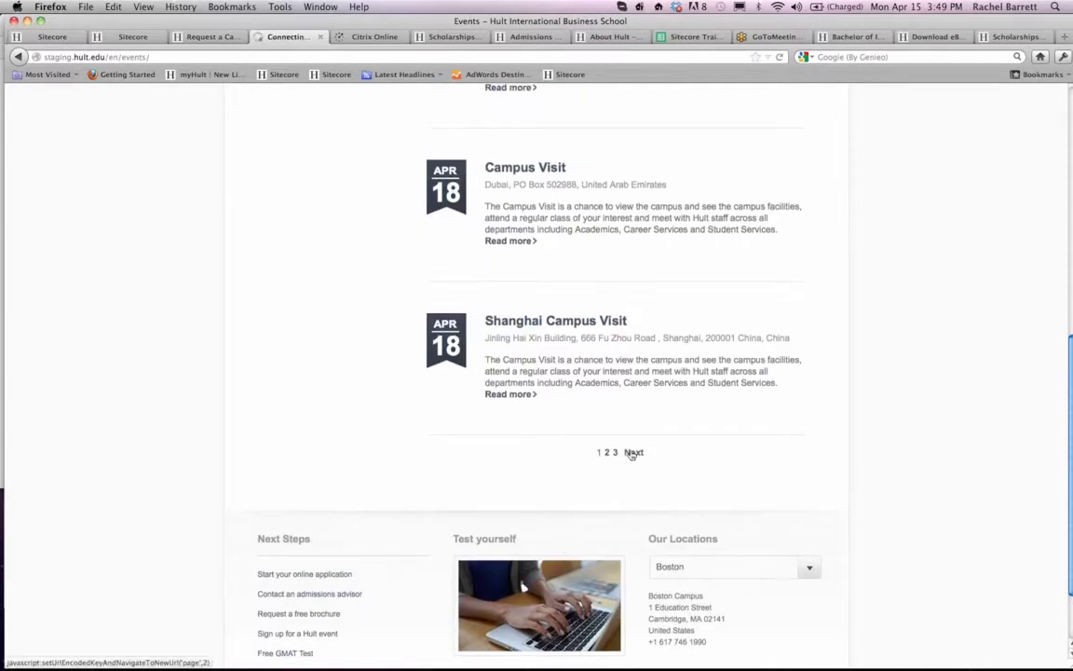
{"action": "scroll", "coordinate": [572, 342], "scroll_direction": "up", "scroll_amount": 7}
{"action": "scroll", "coordinate": [572, 343], "scroll_direction": "down", "scroll_amount": 3}
{"action": "scroll", "coordinate": [572, 343], "scroll_direction": "up", "scroll_amount": 3}
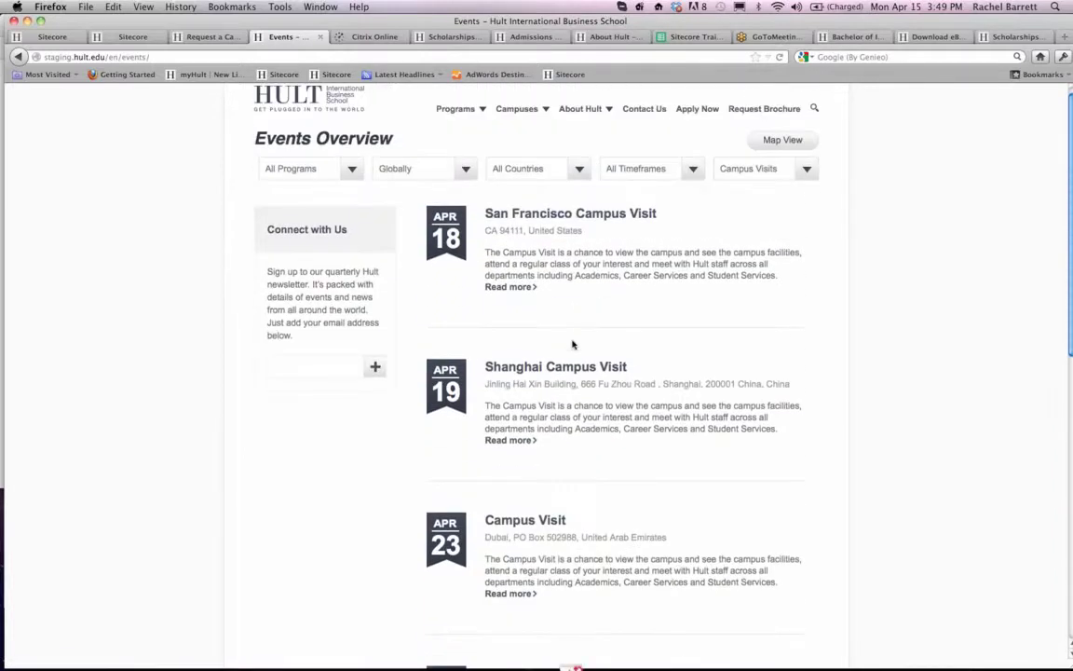
{"action": "scroll", "coordinate": [572, 343], "scroll_direction": "down", "scroll_amount": 2}
{"action": "scroll", "coordinate": [572, 343], "scroll_direction": "down", "scroll_amount": 1}
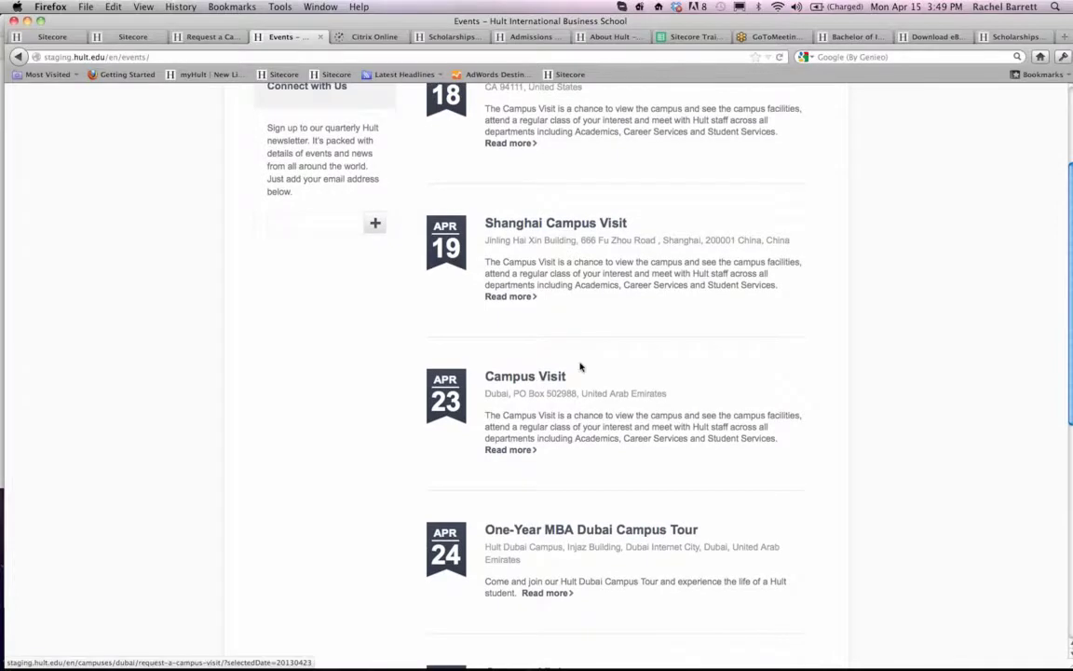
{"action": "scroll", "coordinate": [622, 348], "scroll_direction": "down", "scroll_amount": 1}
{"action": "scroll", "coordinate": [622, 348], "scroll_direction": "up", "scroll_amount": 1}
{"action": "scroll", "coordinate": [622, 348], "scroll_direction": "up", "scroll_amount": 2}
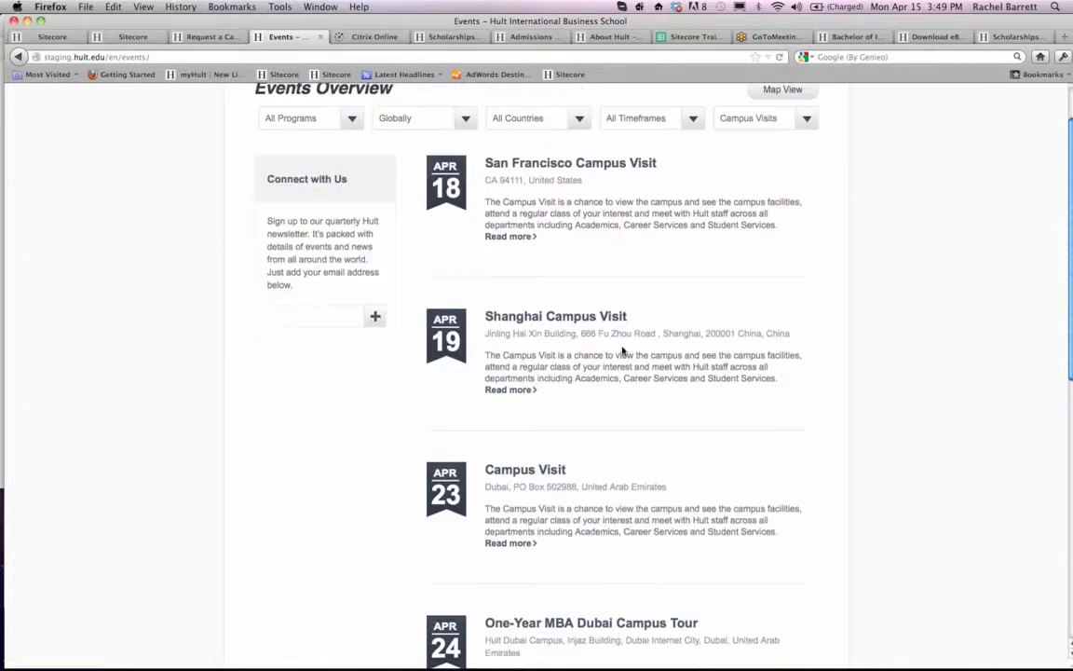
- Check the third page of the campus visit listings for the Boston visit on 30 April
{"action": "left_click", "coordinate": [131, 37]}
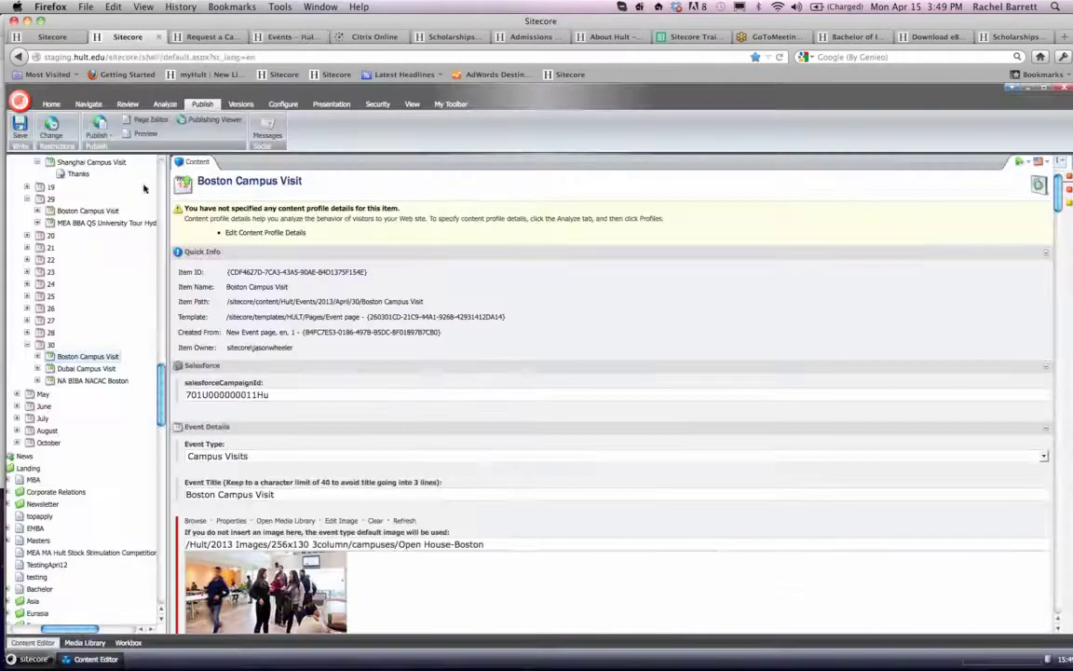
{"action": "left_click", "coordinate": [272, 38]}
{"action": "scroll", "coordinate": [679, 323], "scroll_direction": "down", "scroll_amount": 8}
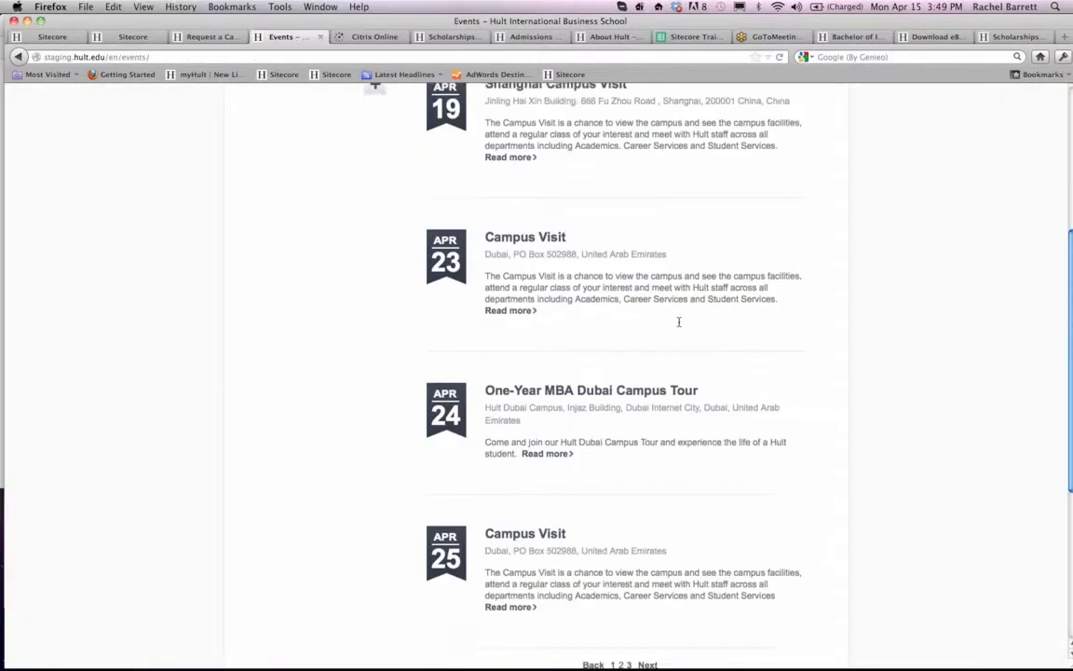
{"action": "left_click", "coordinate": [645, 511]}
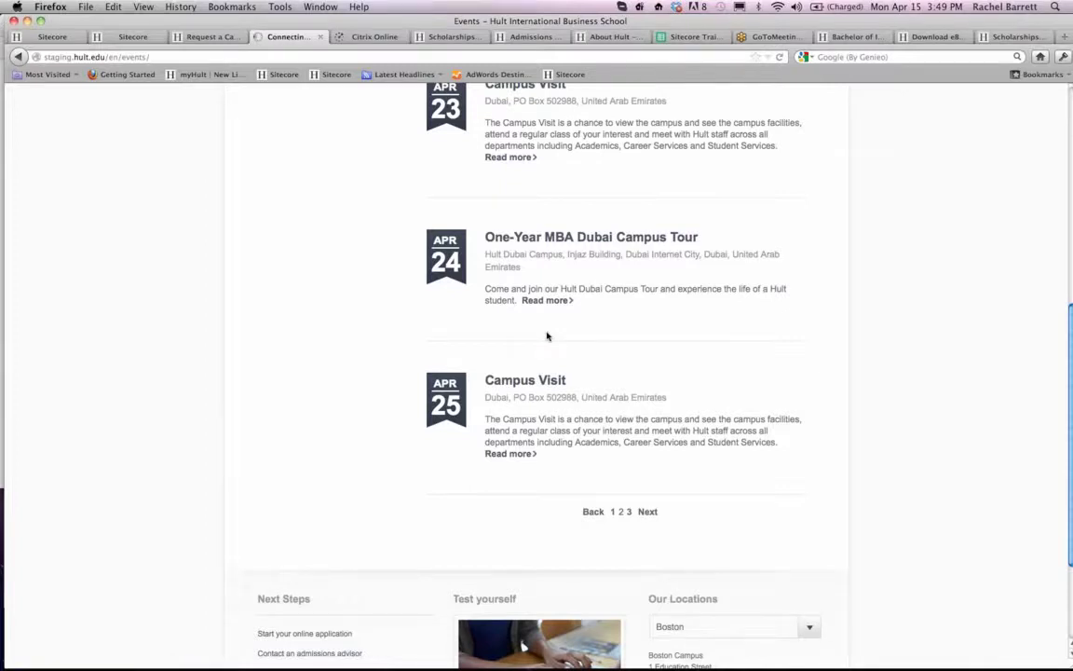
{"action": "scroll", "coordinate": [548, 336], "scroll_direction": "up", "scroll_amount": 3}
{"action": "scroll", "coordinate": [548, 336], "scroll_direction": "up", "scroll_amount": 2}
{"action": "scroll", "coordinate": [548, 337], "scroll_direction": "down", "scroll_amount": 2}
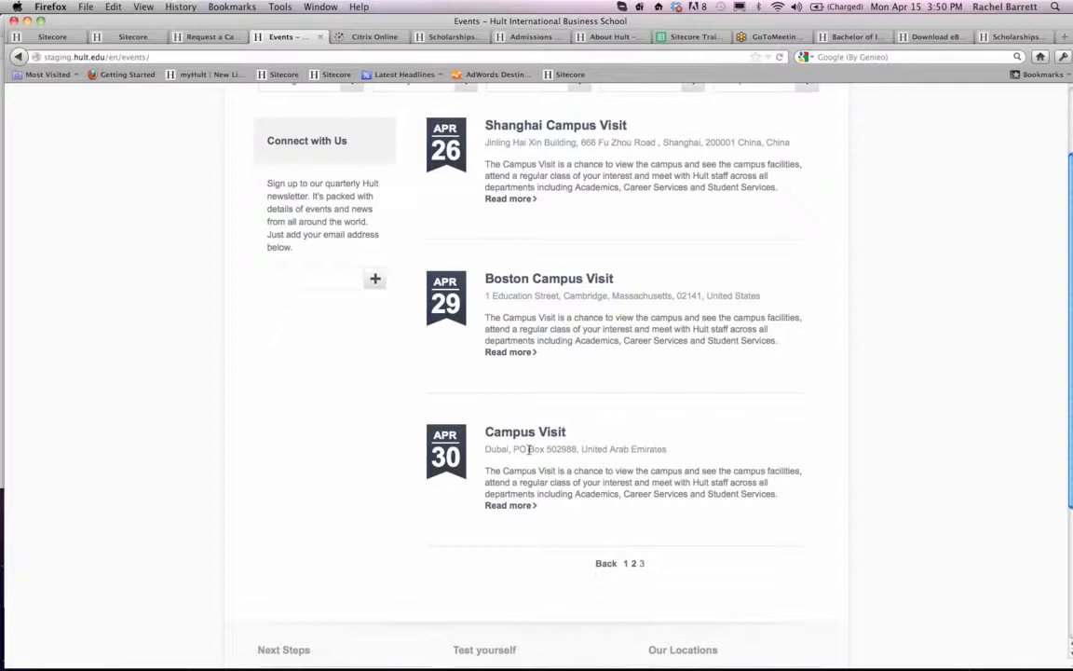
- Return to the 30 April Boston Campus Visit event in Sitecore and check its start and end date and time
{"action": "left_click", "coordinate": [117, 38]}
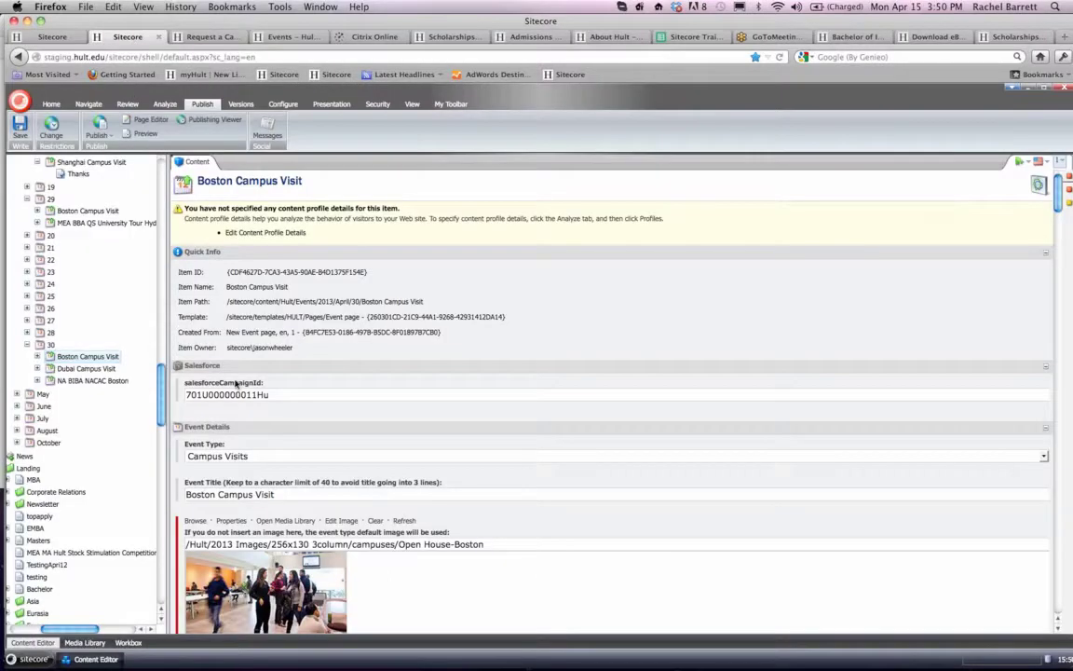
{"action": "scroll", "coordinate": [235, 383], "scroll_direction": "down", "scroll_amount": 10}
{"action": "scroll", "coordinate": [236, 383], "scroll_direction": "down", "scroll_amount": 7}
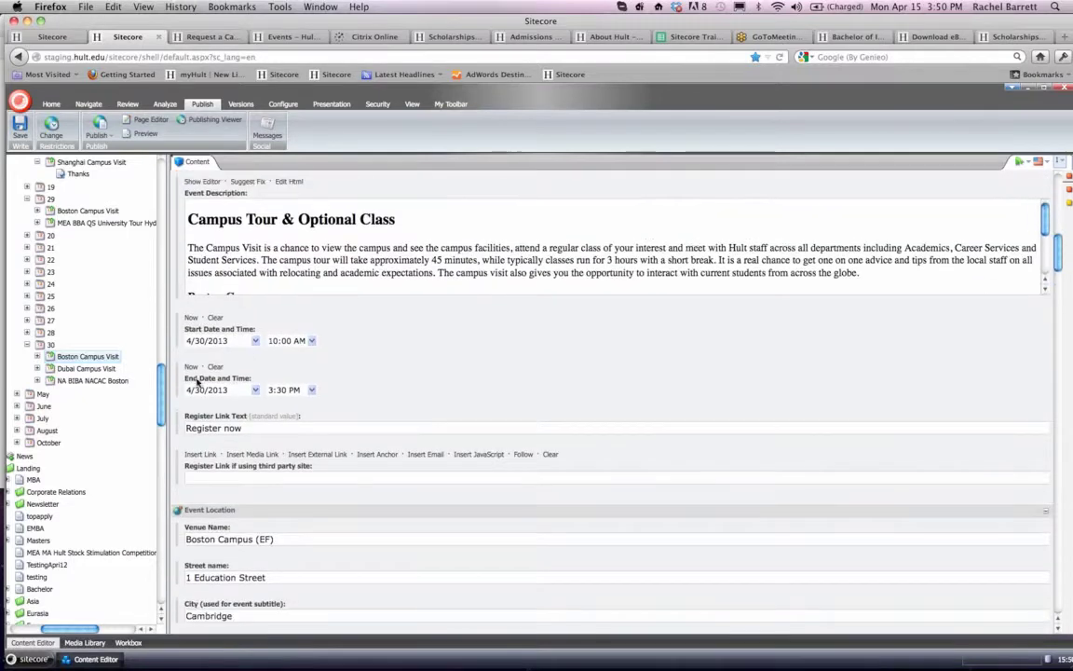
- Open the second Request a Campus Visit item under Campuses > Boston and review its description, event location and form field settings
{"action": "scroll", "coordinate": [109, 388], "scroll_direction": "up", "scroll_amount": 15}
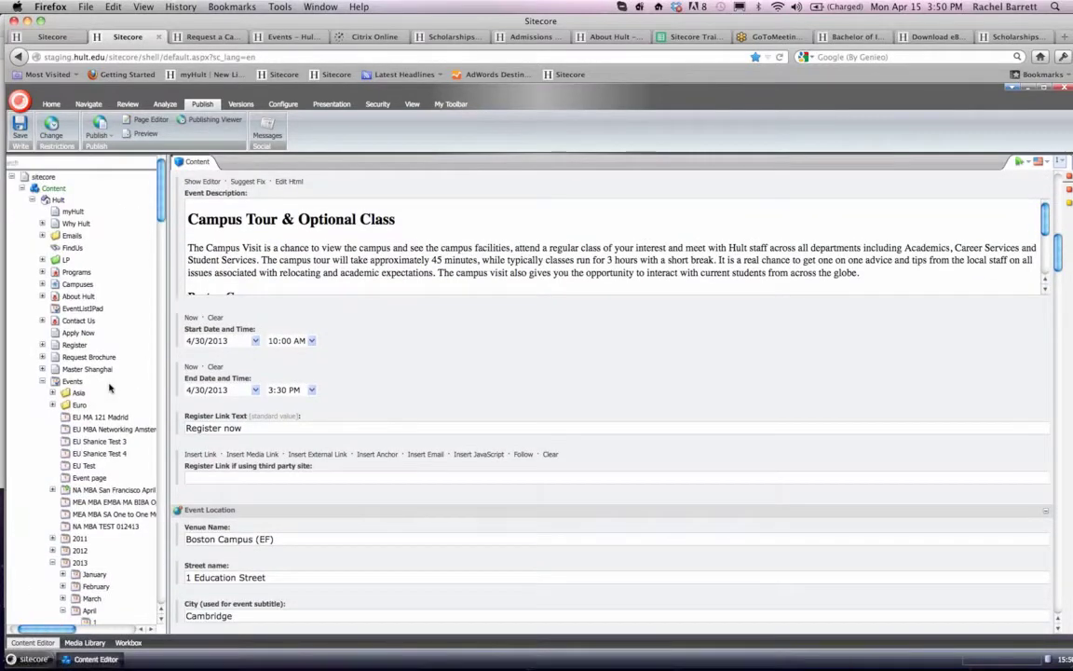
{"action": "left_click", "coordinate": [43, 284]}
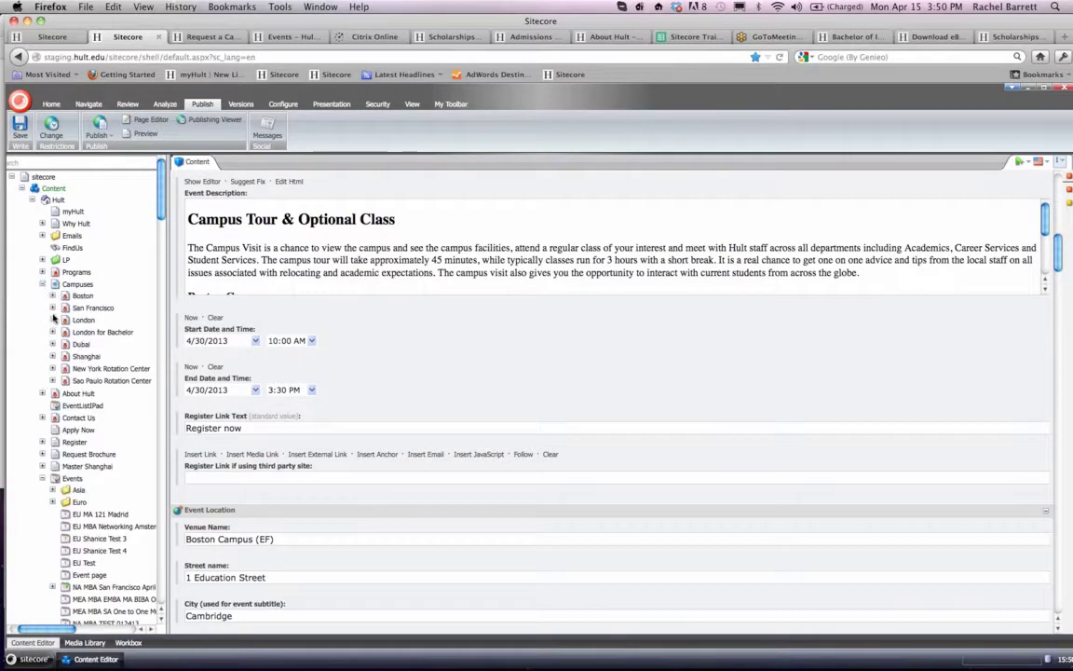
{"action": "left_click", "coordinate": [52, 296]}
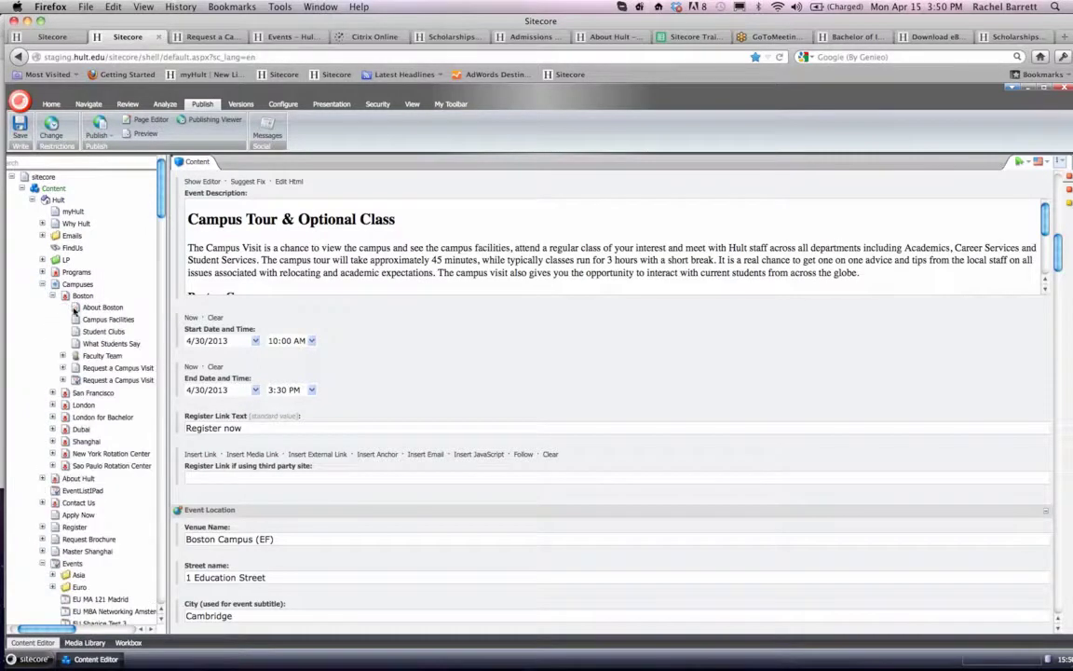
{"action": "left_click", "coordinate": [102, 382]}
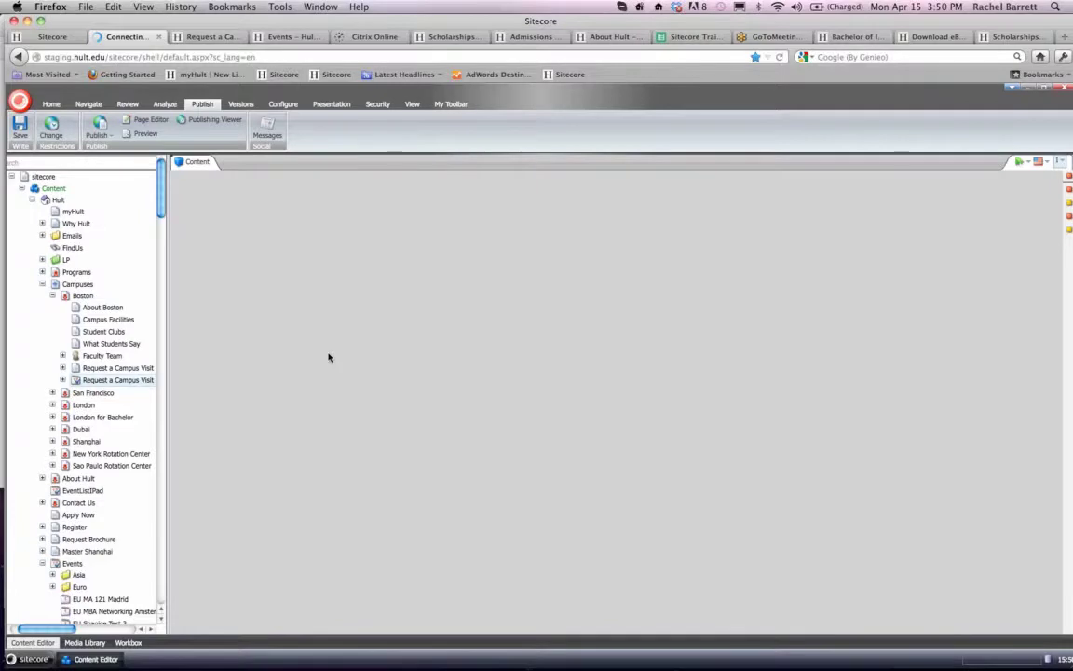
{"action": "scroll", "coordinate": [328, 357], "scroll_direction": "down", "scroll_amount": 3}
{"action": "scroll", "coordinate": [328, 357], "scroll_direction": "down", "scroll_amount": 8}
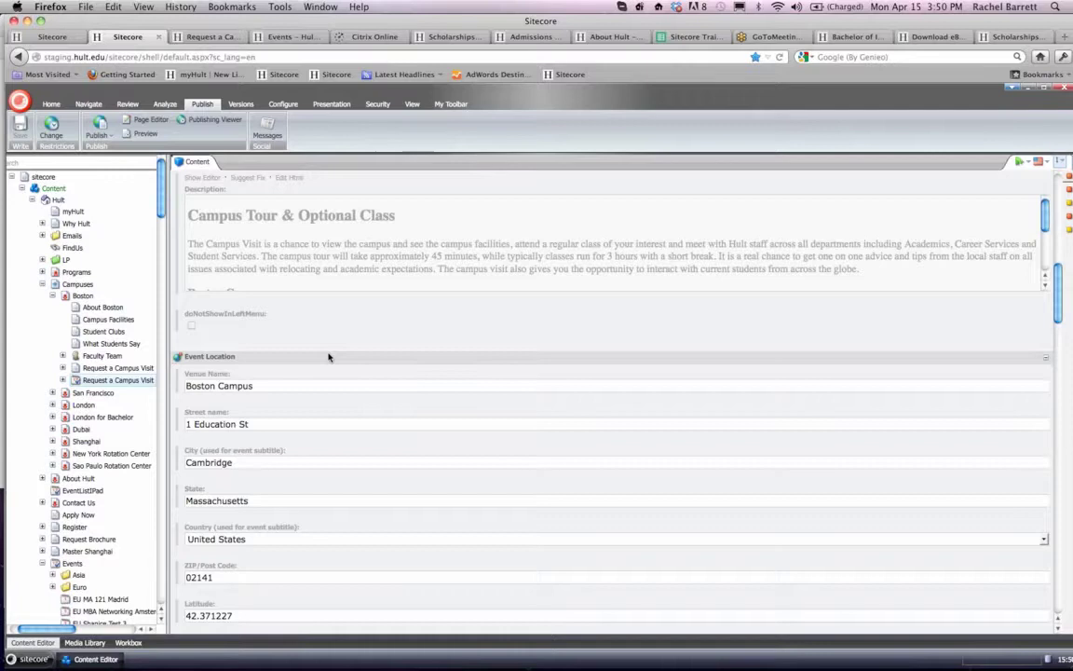
{"action": "scroll", "coordinate": [328, 357], "scroll_direction": "down", "scroll_amount": 12}
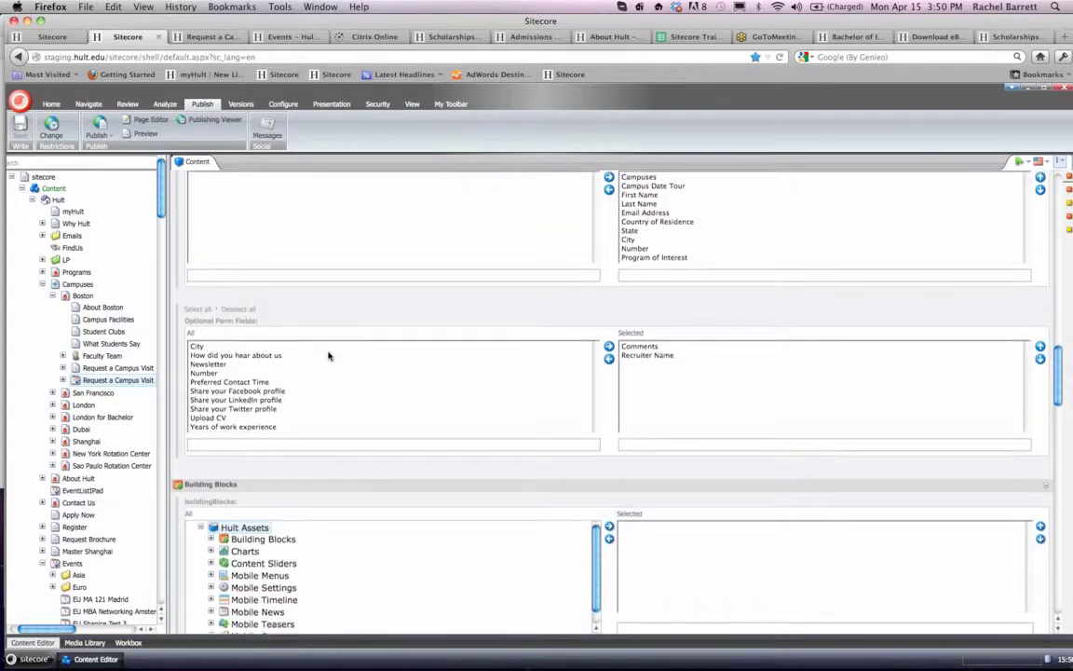
{"action": "scroll", "coordinate": [328, 357], "scroll_direction": "up", "scroll_amount": 15}
{"action": "scroll", "coordinate": [328, 357], "scroll_direction": "down", "scroll_amount": 5}
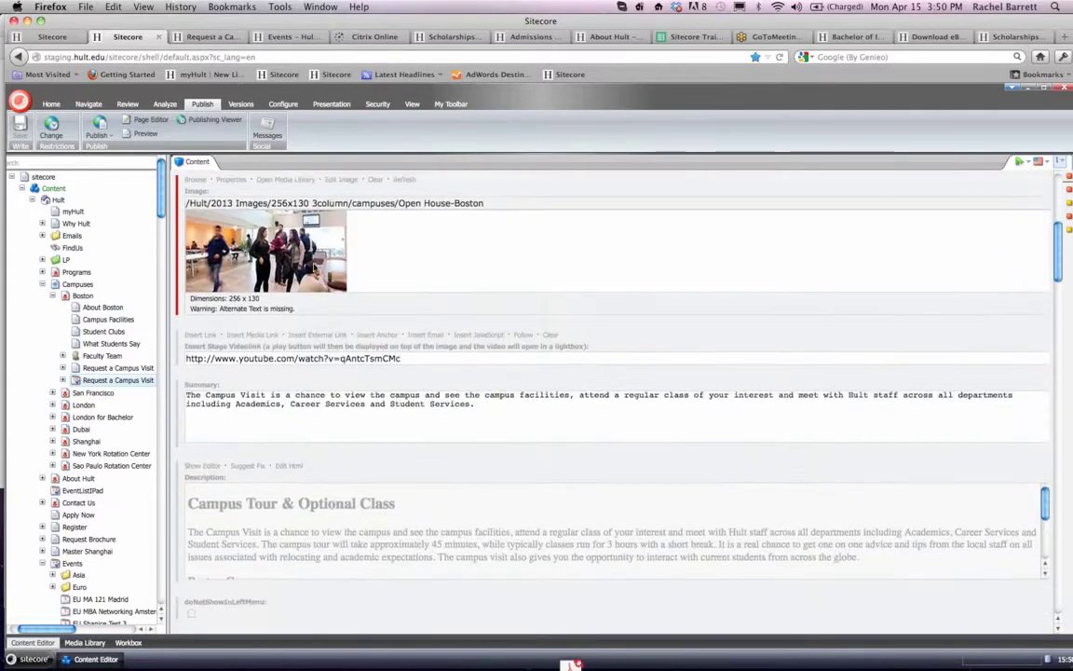
- Open the 30 April Dubai Campus Visit from the staging events list, check the campus tour times offered and dismiss the tour selection
{"action": "left_click", "coordinate": [211, 38]}
{"action": "left_click", "coordinate": [276, 38]}
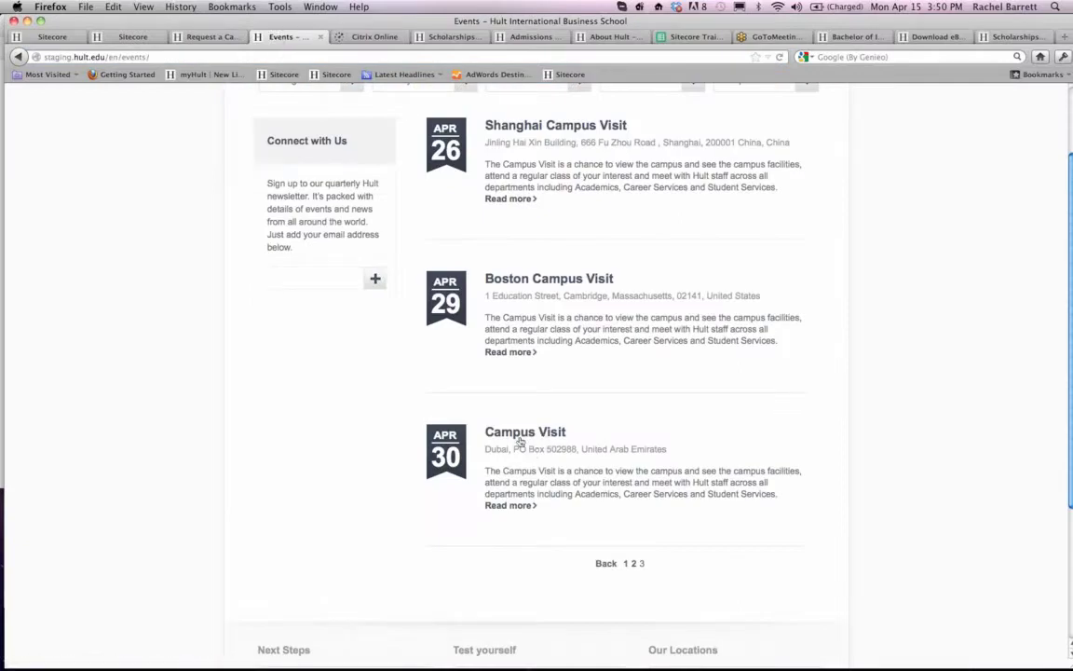
{"action": "left_click", "coordinate": [457, 454]}
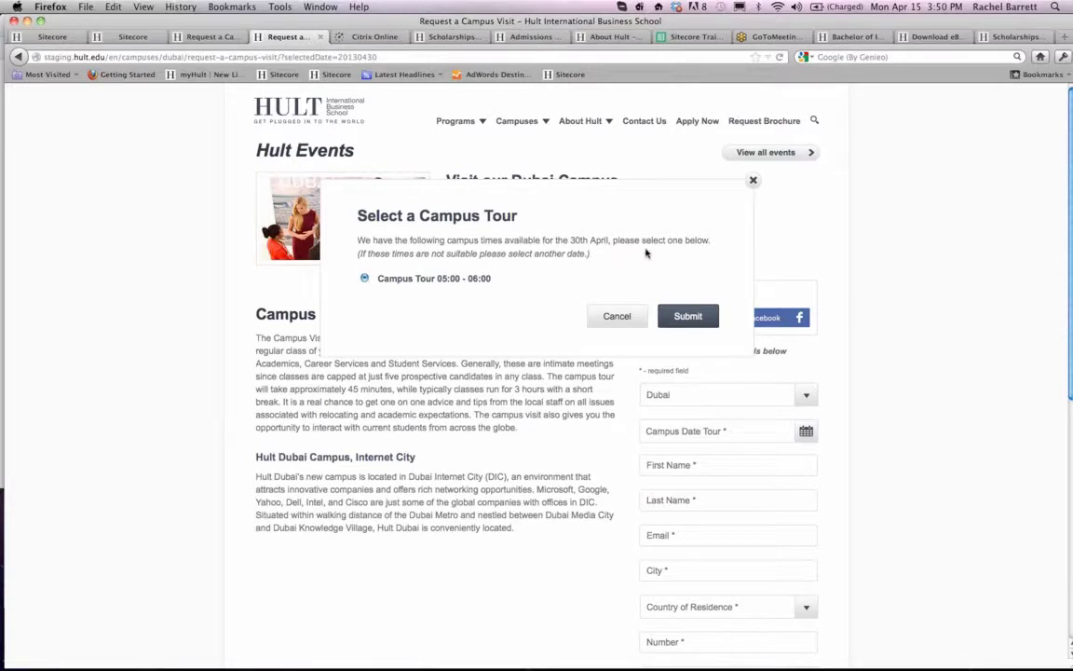
{"action": "left_click", "coordinate": [752, 181]}
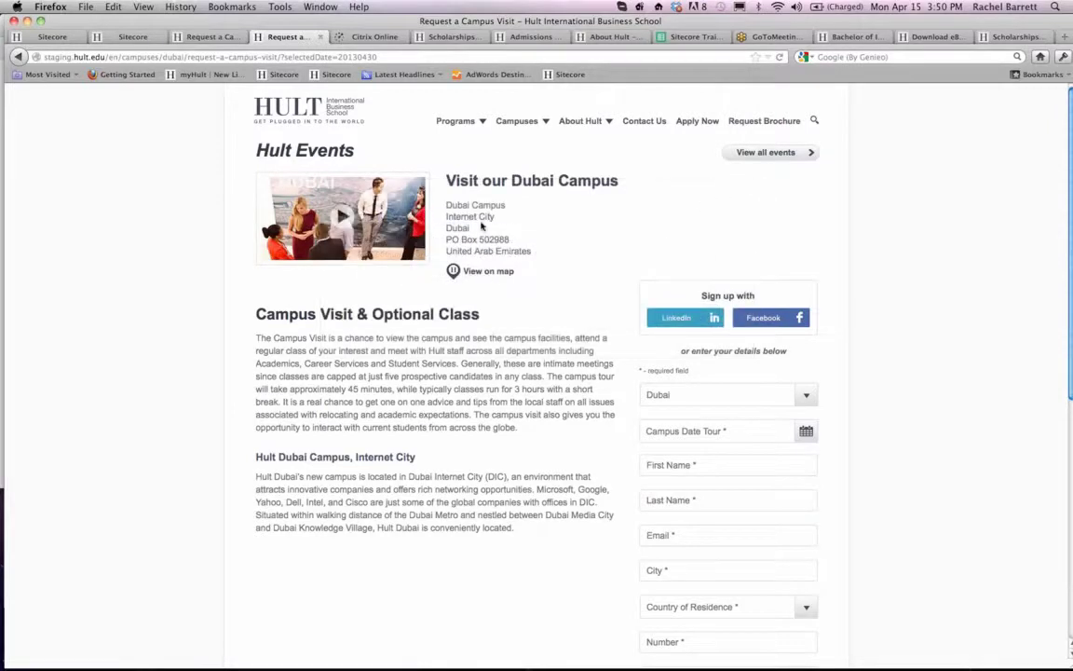
- Switch the campus visit form from Dubai to Boston and open the campus tour date calendar
{"action": "left_click", "coordinate": [726, 395]}
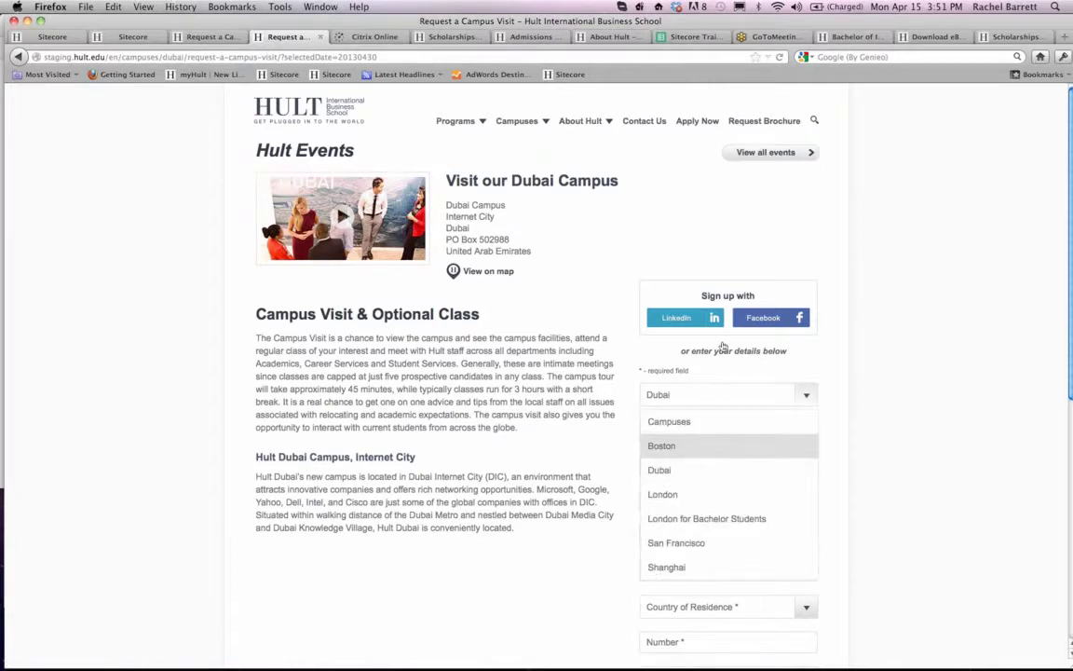
{"action": "left_click", "coordinate": [723, 446]}
{"action": "scroll", "coordinate": [722, 344], "scroll_direction": "down", "scroll_amount": 1}
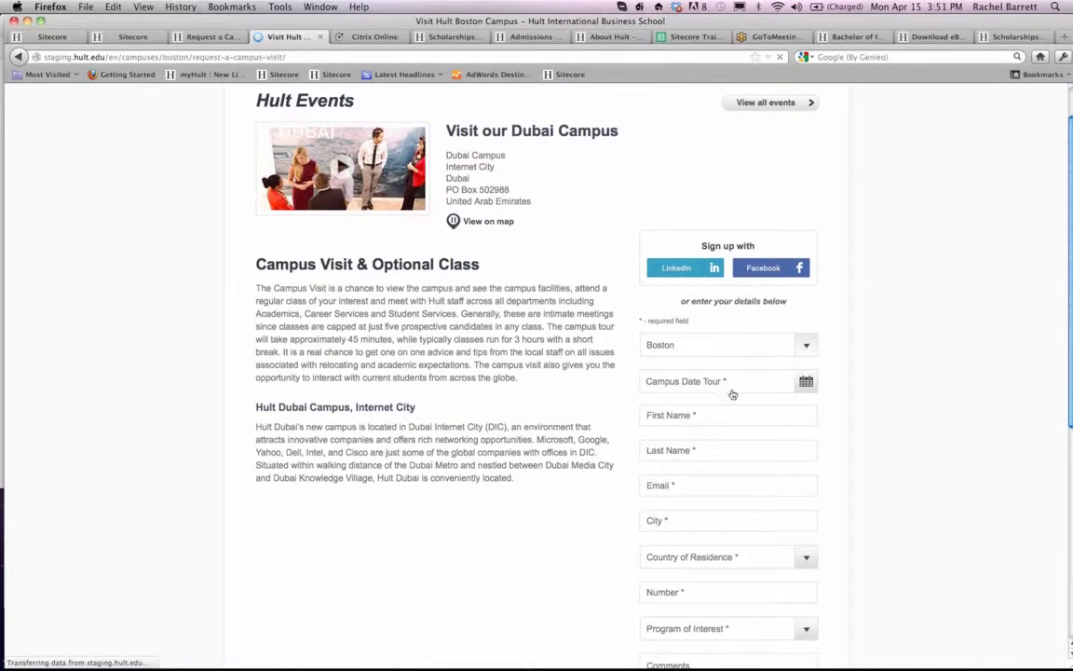
{"action": "scroll", "coordinate": [805, 430], "scroll_direction": "down", "scroll_amount": 3}
{"action": "left_click", "coordinate": [805, 304]}
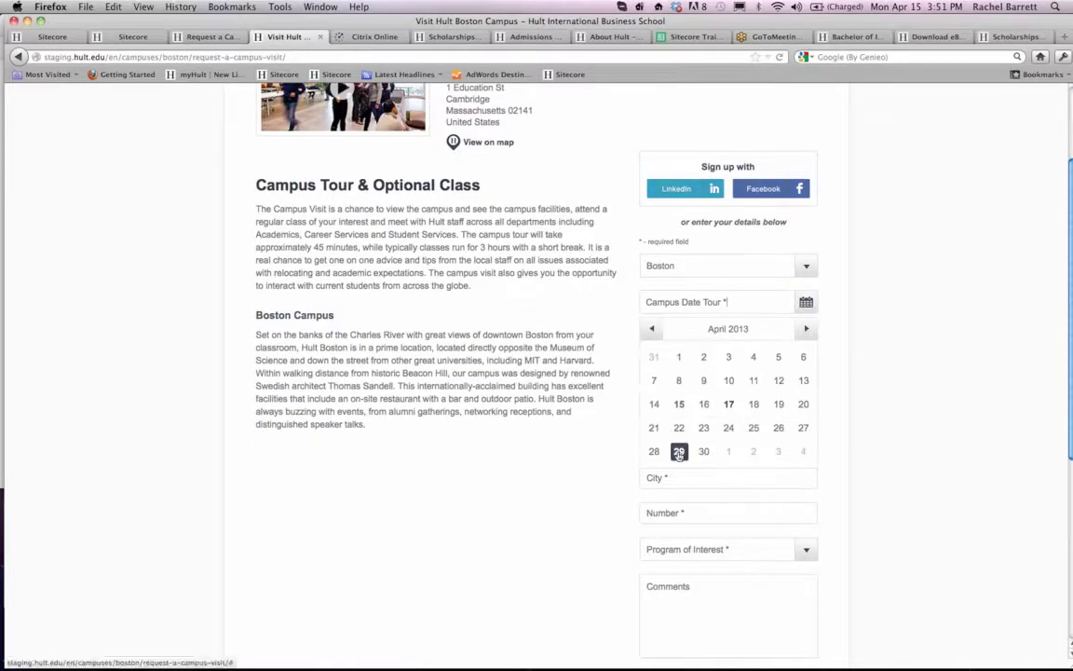
- Compare the live Boston Request a Campus Visit form with the staging version and return to the staging page
{"action": "left_click", "coordinate": [126, 37]}
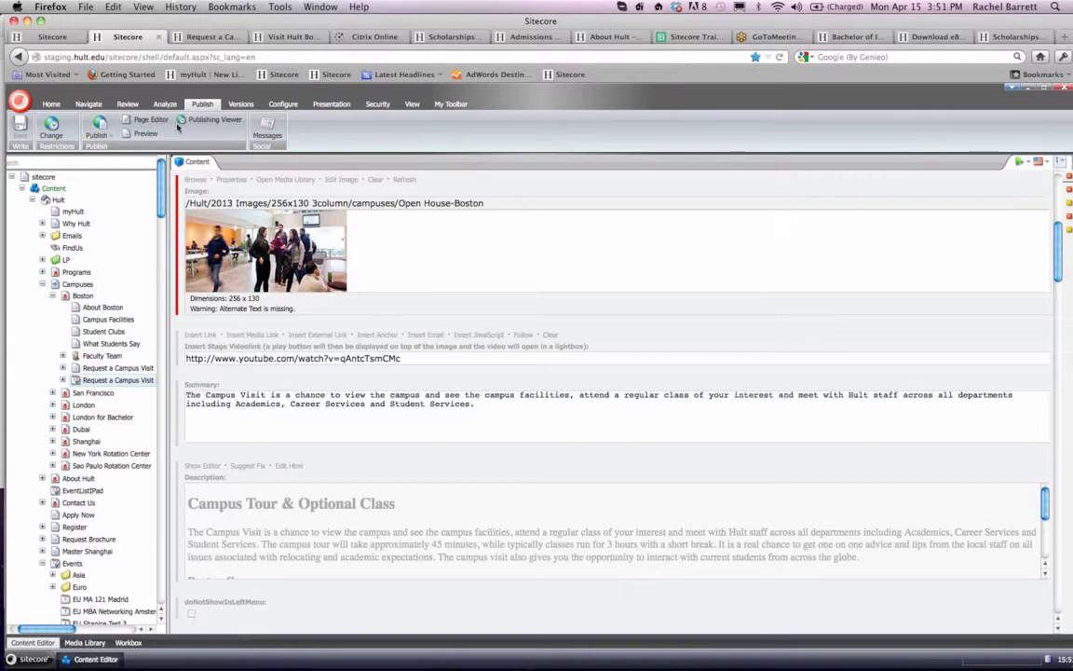
{"action": "left_click", "coordinate": [237, 39]}
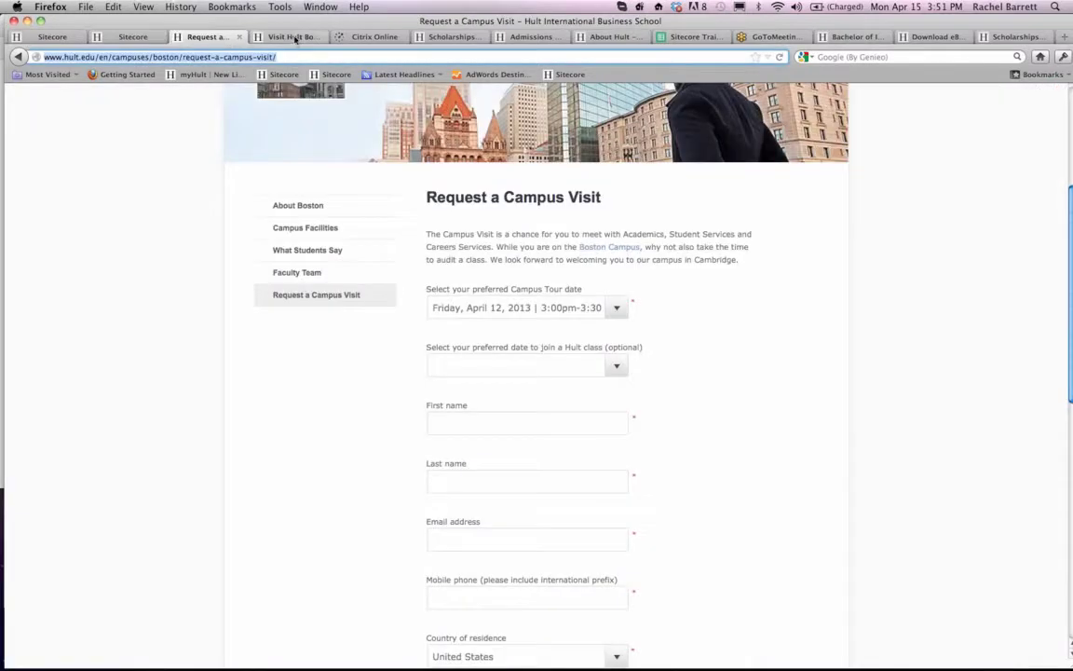
{"action": "left_click", "coordinate": [271, 37]}
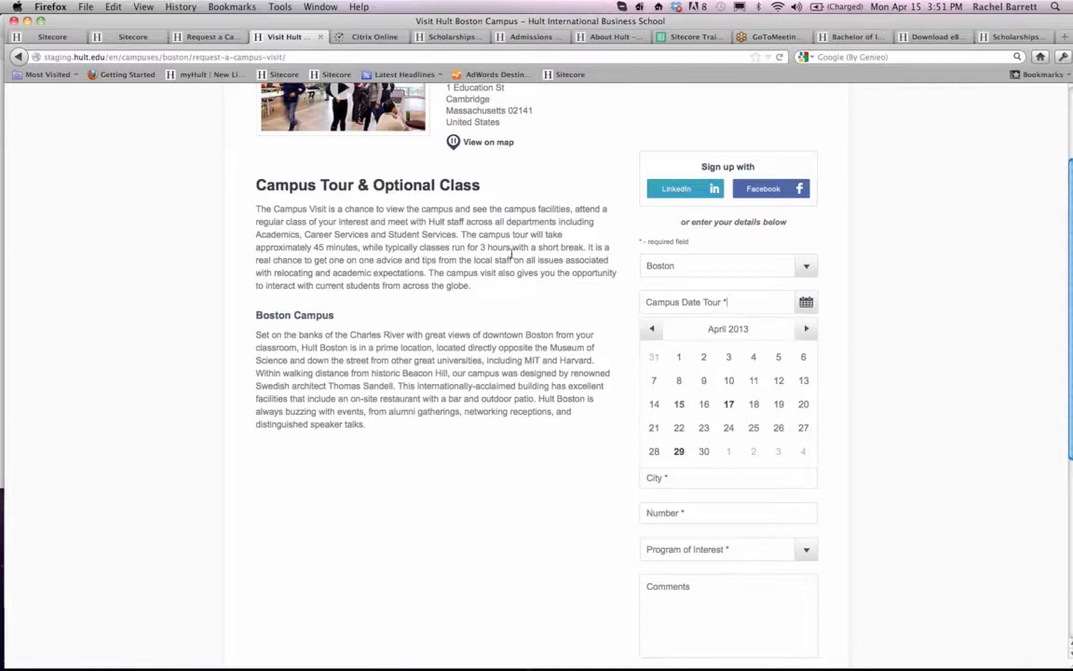
- Check the Boston campus tour times offered for 29 April and dismiss the tour selection
{"action": "scroll", "coordinate": [557, 254], "scroll_direction": "up", "scroll_amount": 3}
{"action": "scroll", "coordinate": [606, 348], "scroll_direction": "down", "scroll_amount": 4}
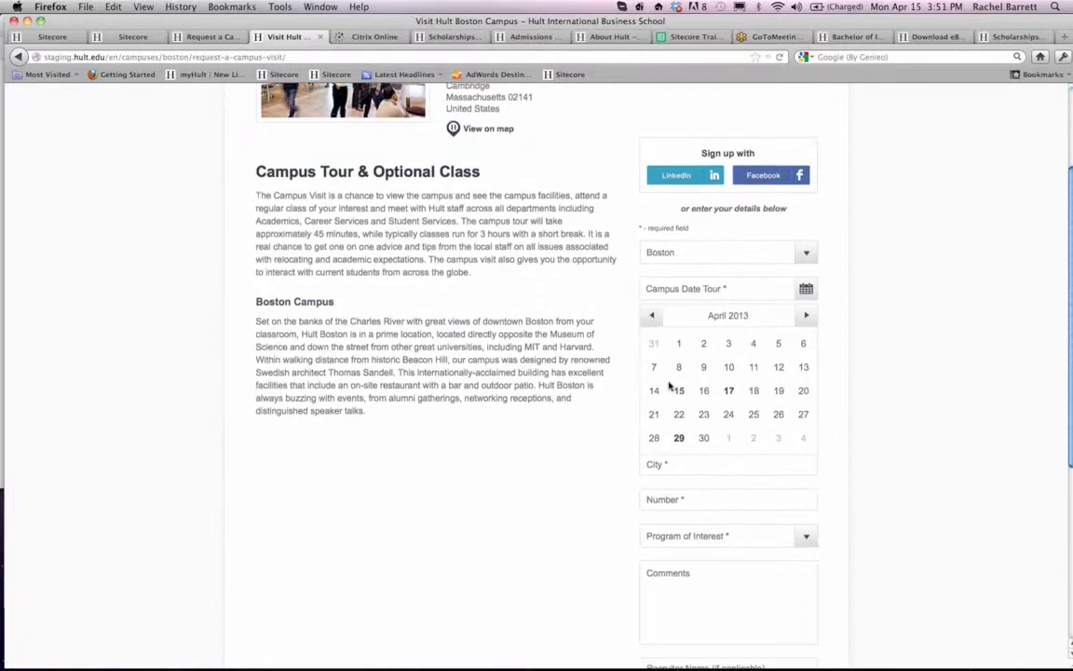
{"action": "left_click", "coordinate": [679, 438]}
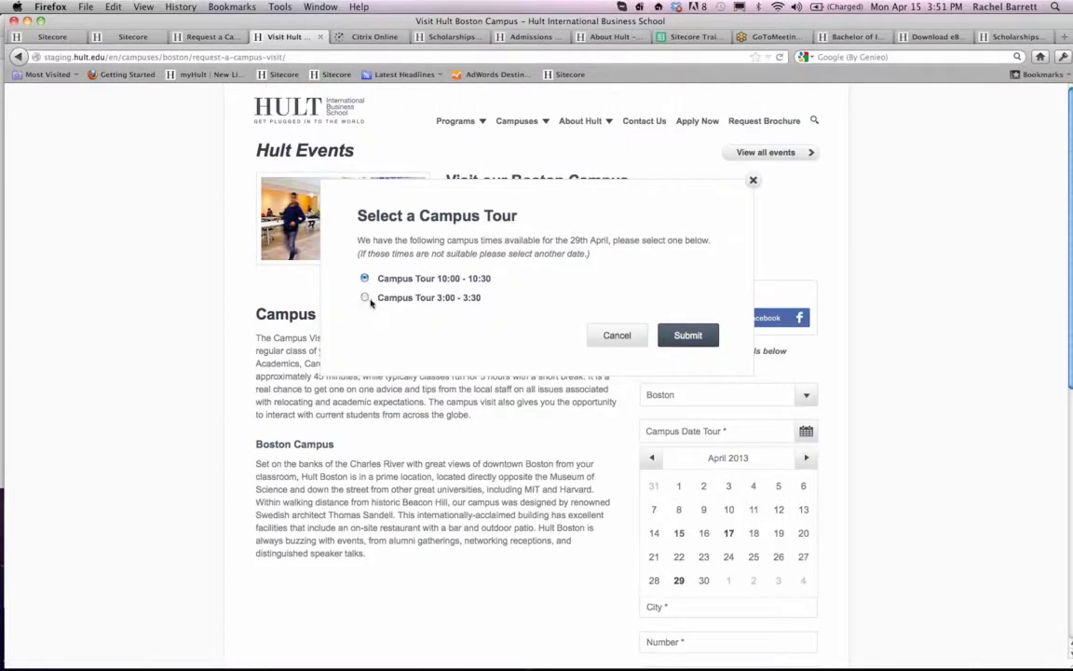
{"action": "left_click", "coordinate": [753, 179]}
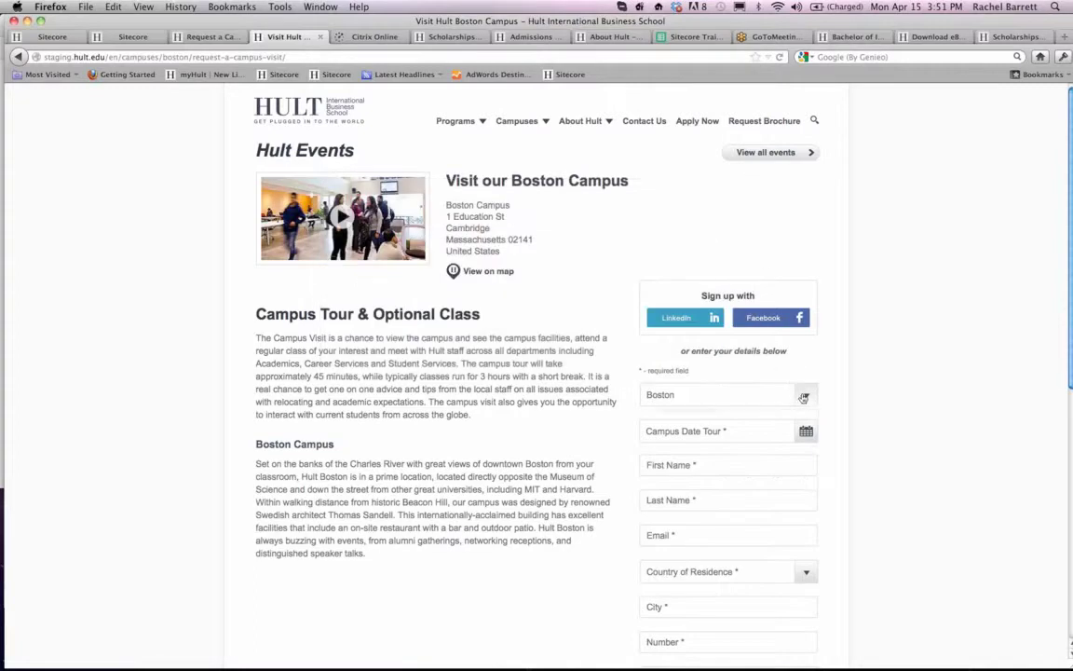
- Switch the campus visit form to Shanghai and open its campus tour date calendar
{"action": "left_click", "coordinate": [736, 394]}
{"action": "scroll", "coordinate": [750, 373], "scroll_direction": "down", "scroll_amount": 2}
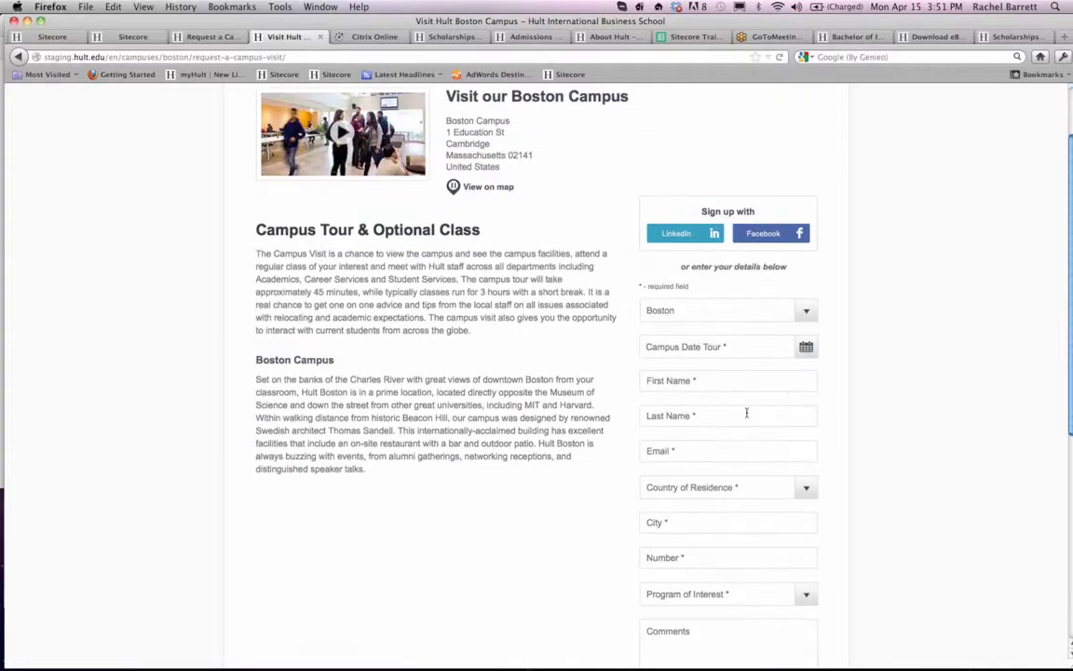
{"action": "left_click", "coordinate": [783, 311]}
{"action": "left_click", "coordinate": [737, 477]}
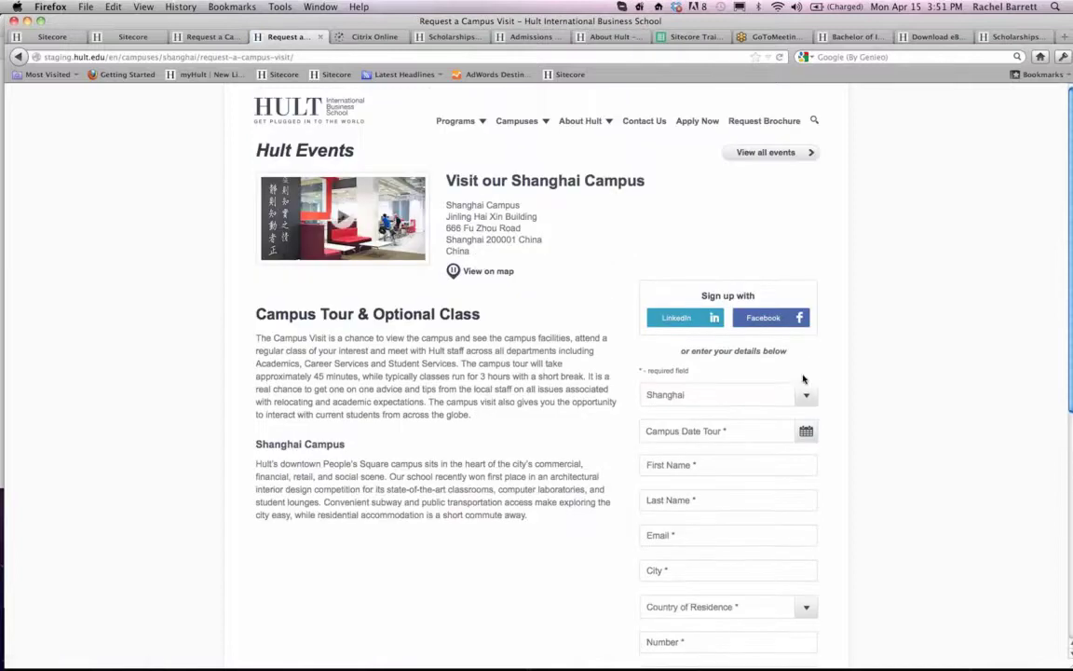
{"action": "left_click", "coordinate": [806, 432]}
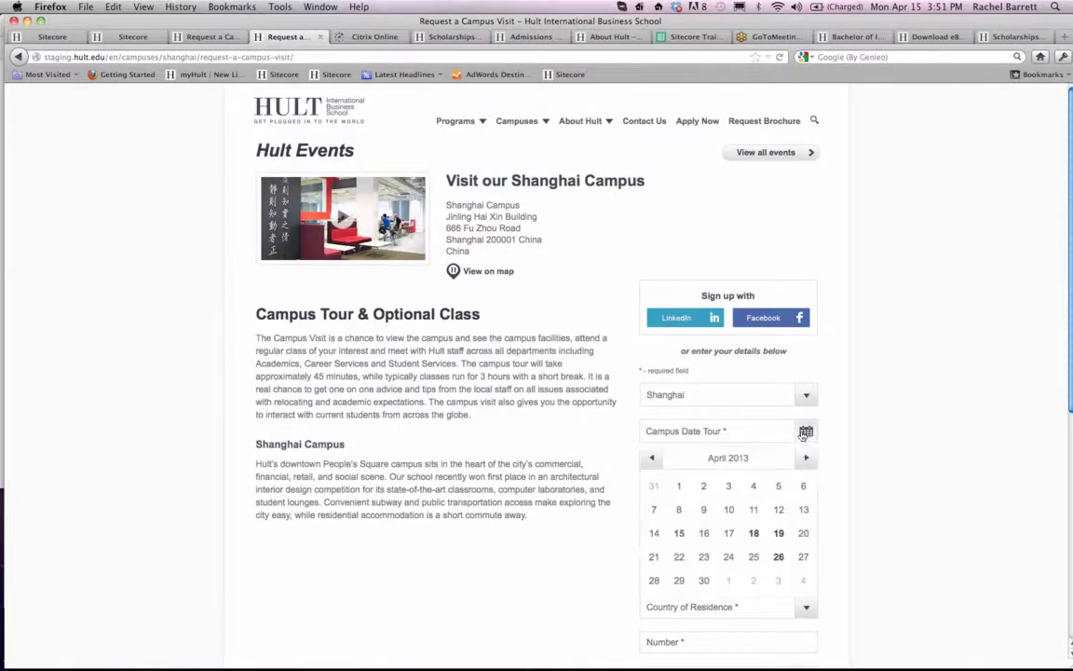
{"action": "scroll", "coordinate": [792, 447], "scroll_direction": "down", "scroll_amount": 2}
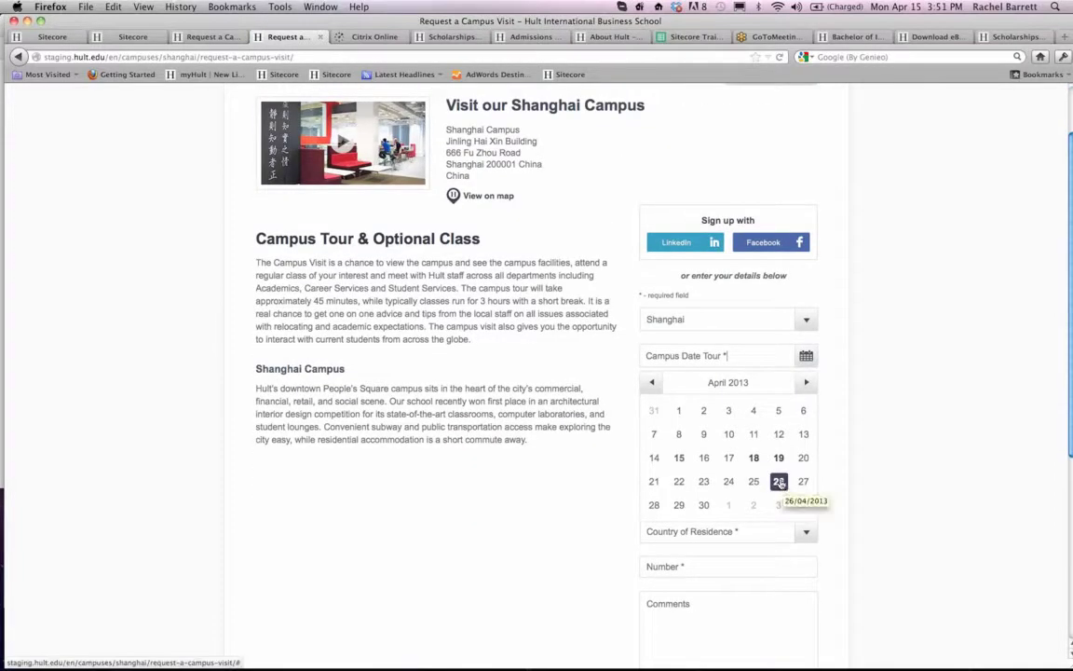
- Open the Shanghai tour options for 26 April and review the two campus tour times
{"action": "left_click", "coordinate": [780, 482]}
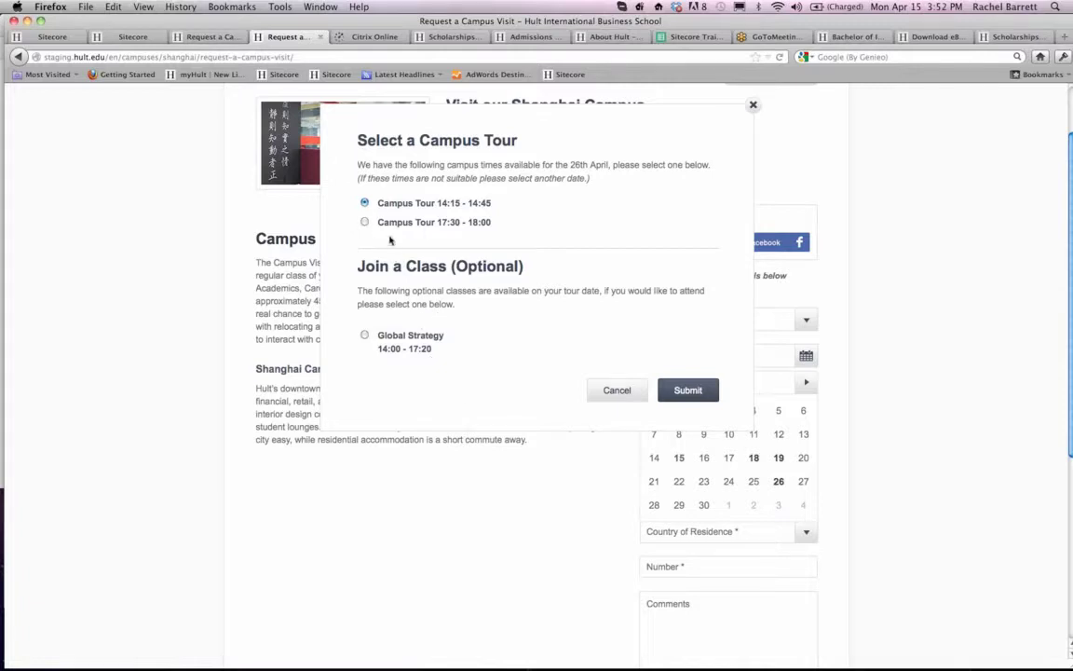
{"action": "left_click", "coordinate": [754, 108]}
{"action": "left_click", "coordinate": [806, 356]}
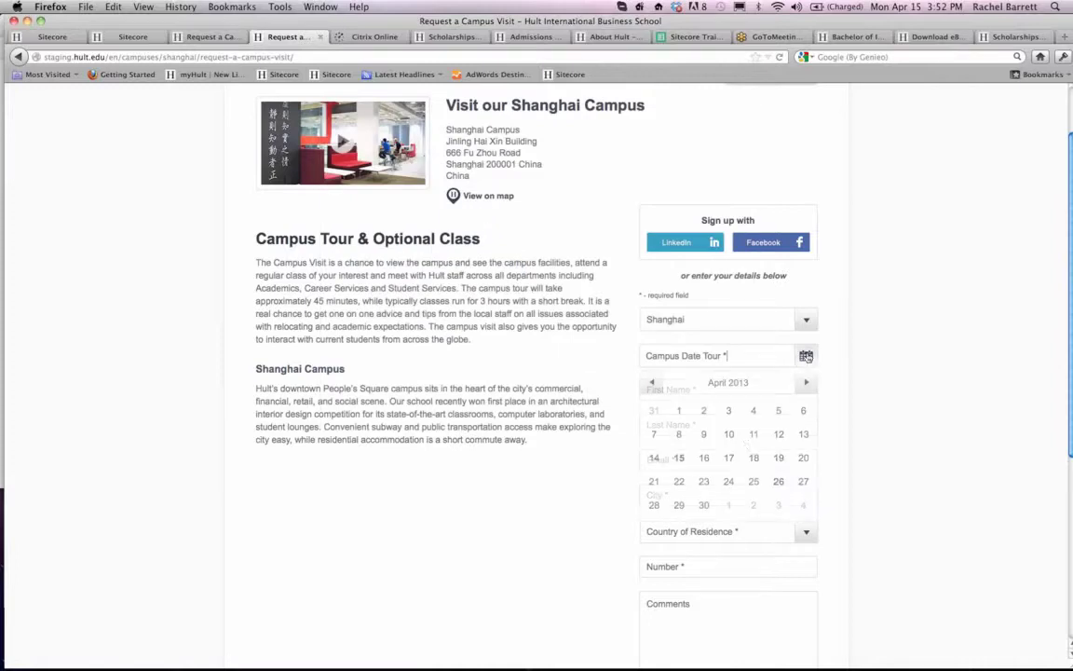
{"action": "left_click", "coordinate": [779, 481]}
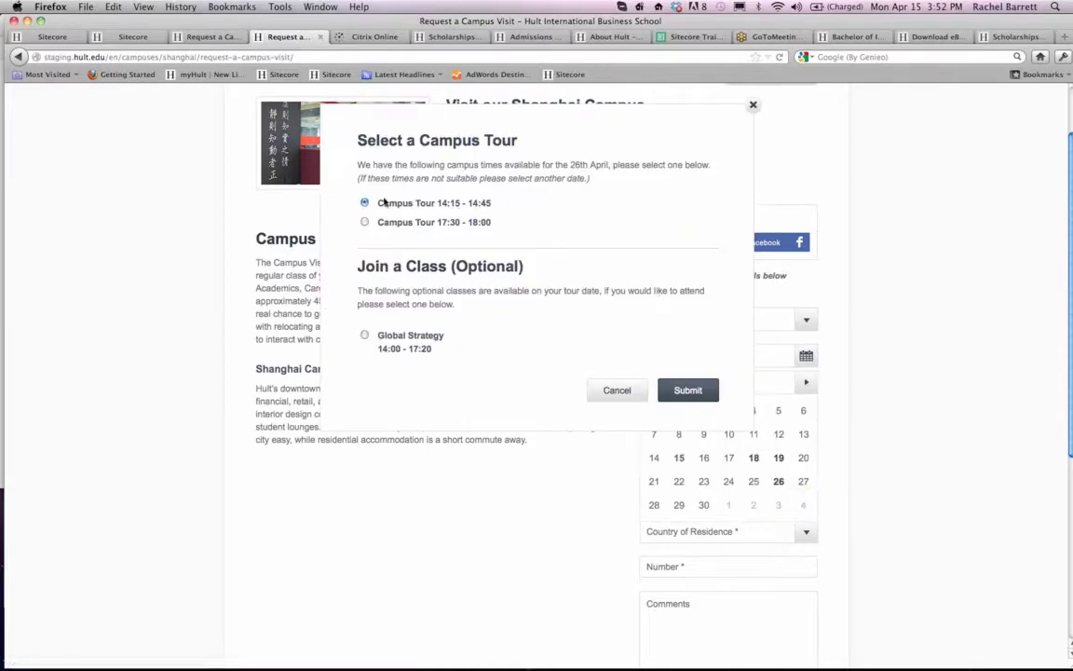
{"action": "left_click_drag", "start_coordinate": [437, 205], "coordinate": [488, 204]}
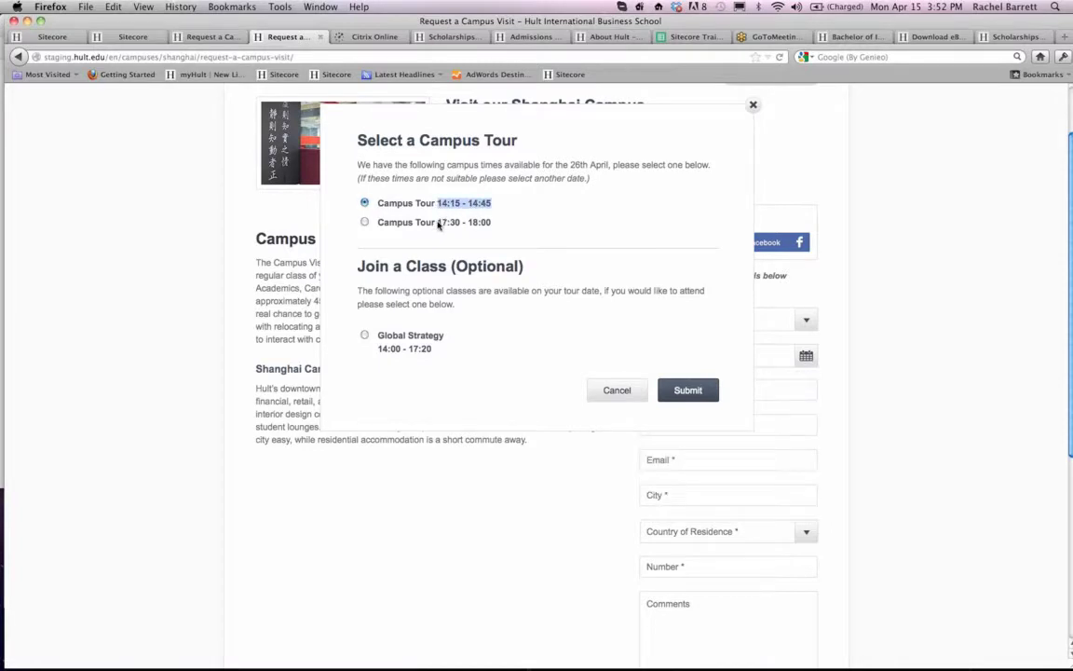
{"action": "left_click_drag", "start_coordinate": [438, 224], "coordinate": [488, 222]}
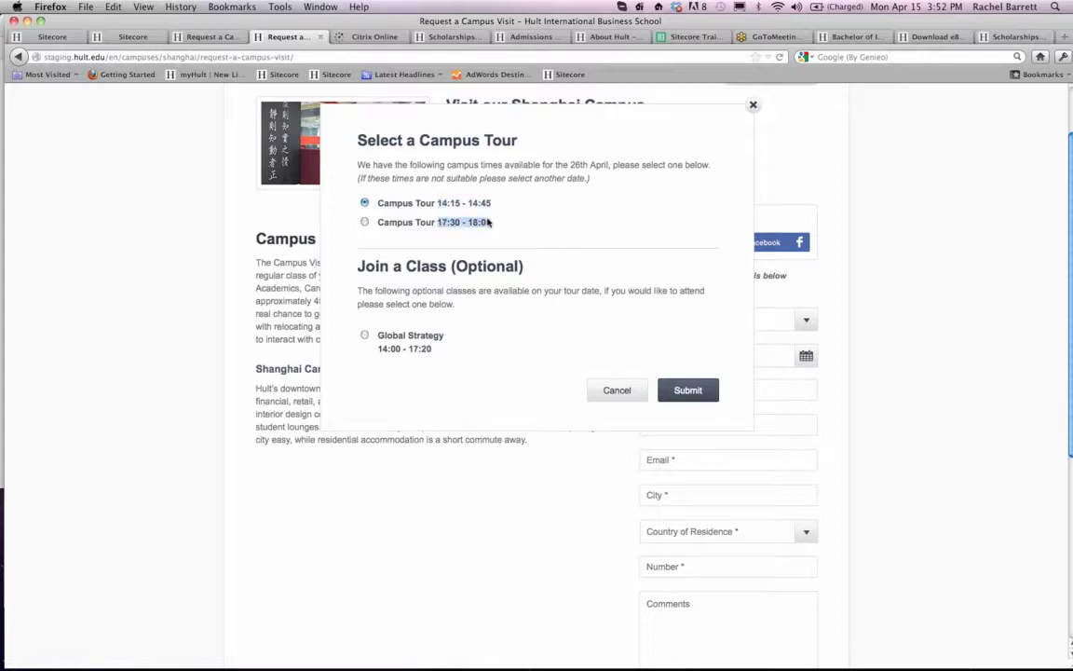
- Try the optional Global Strategy class, compare it with the 17:30 - 18:00 campus tour option, and dismiss the tour selection
{"action": "left_click_drag", "start_coordinate": [378, 336], "coordinate": [432, 338]}
{"action": "left_click_drag", "start_coordinate": [364, 347], "coordinate": [436, 349]}
{"action": "left_click", "coordinate": [454, 340]}
{"action": "left_click", "coordinate": [455, 340]}
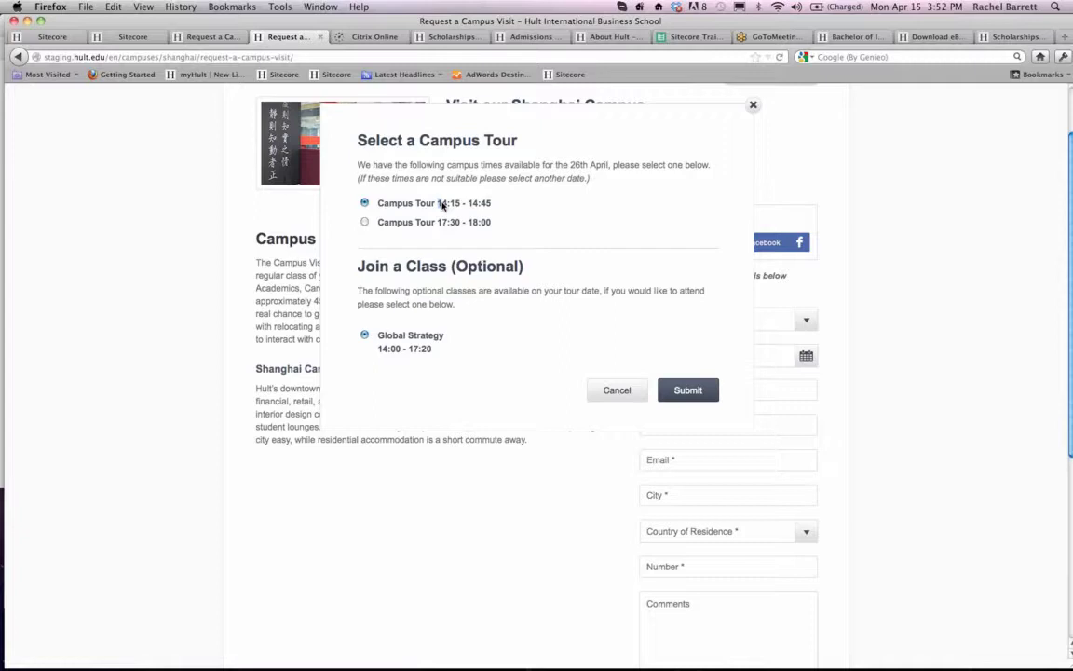
{"action": "left_click_drag", "start_coordinate": [442, 204], "coordinate": [491, 204]}
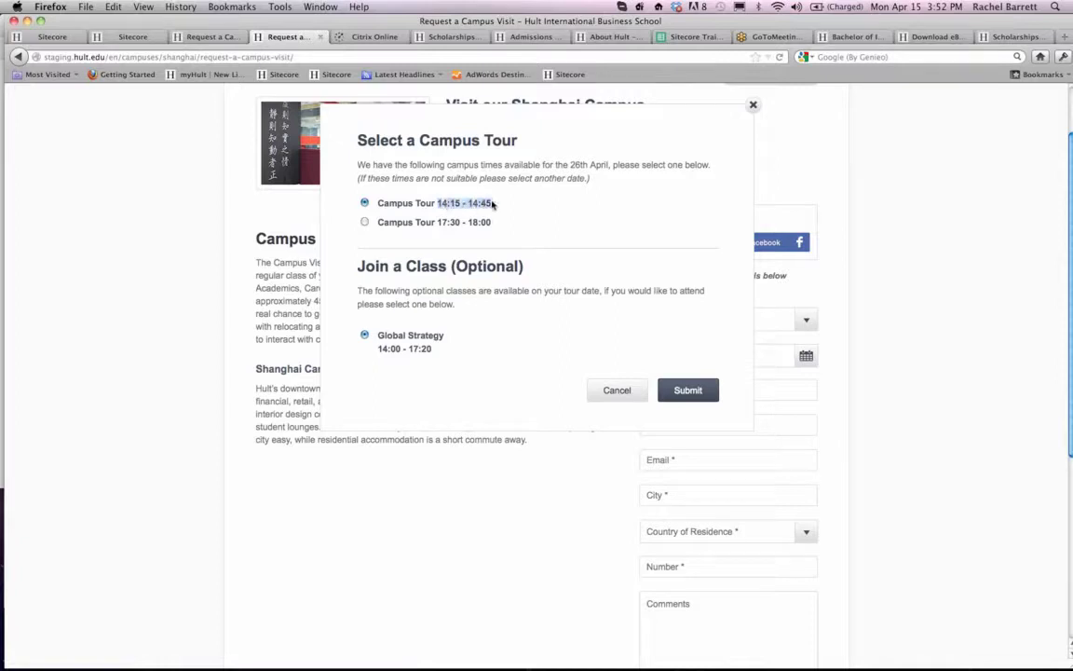
{"action": "left_click", "coordinate": [446, 223]}
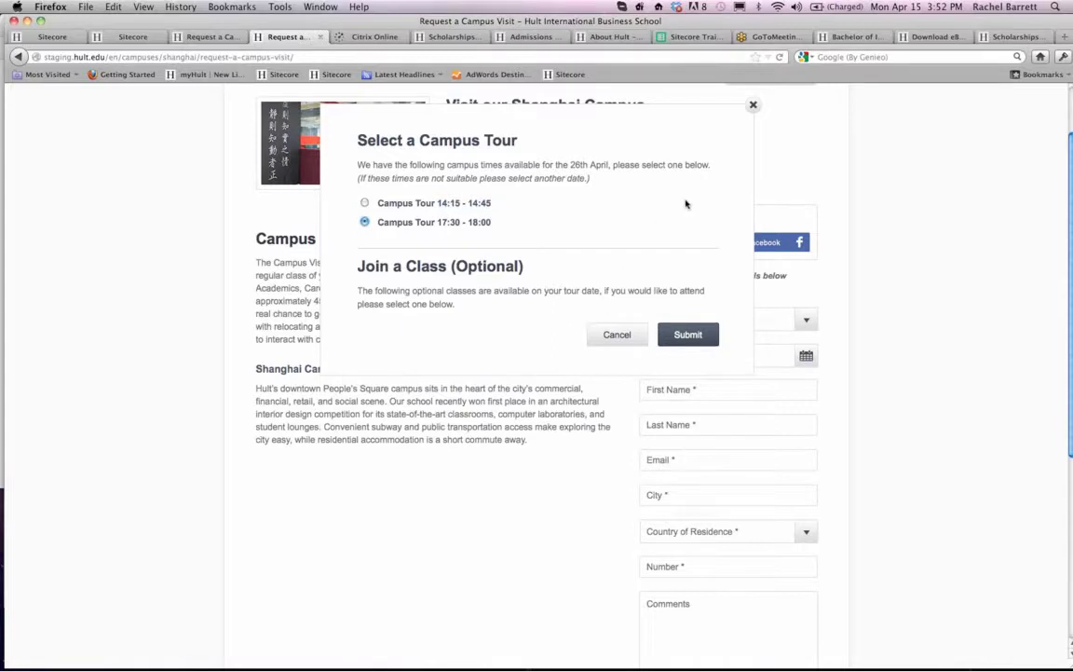
{"action": "left_click", "coordinate": [753, 106]}
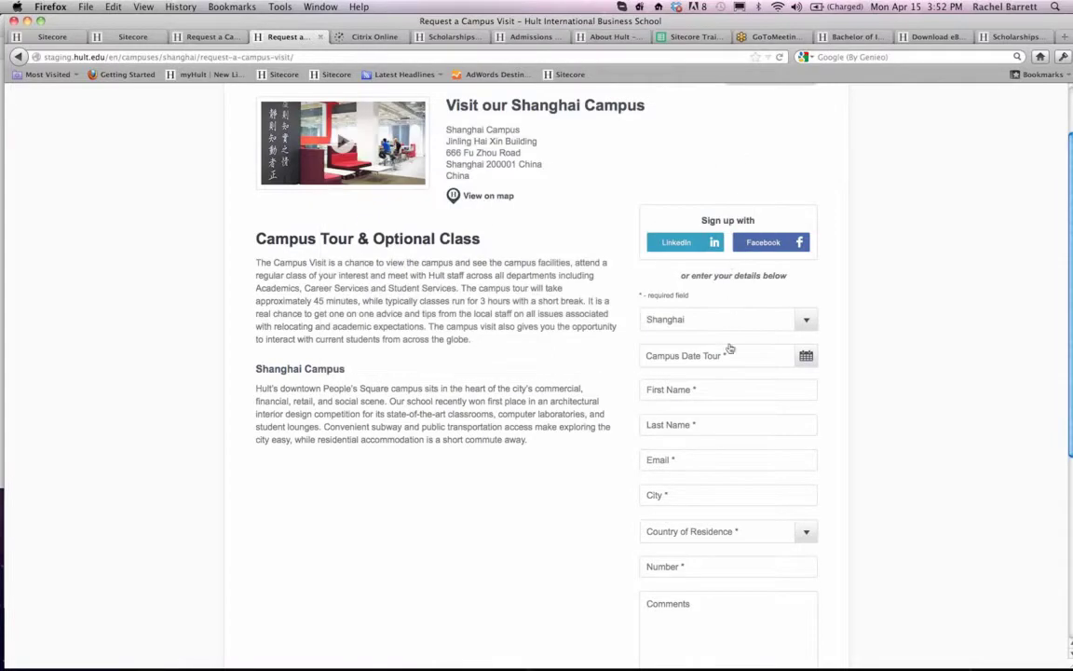
- Return the visit form to Boston, and open the London campus's Request a Campus Visit page from the About London page
{"action": "left_click", "coordinate": [744, 329]}
{"action": "left_click", "coordinate": [736, 369]}
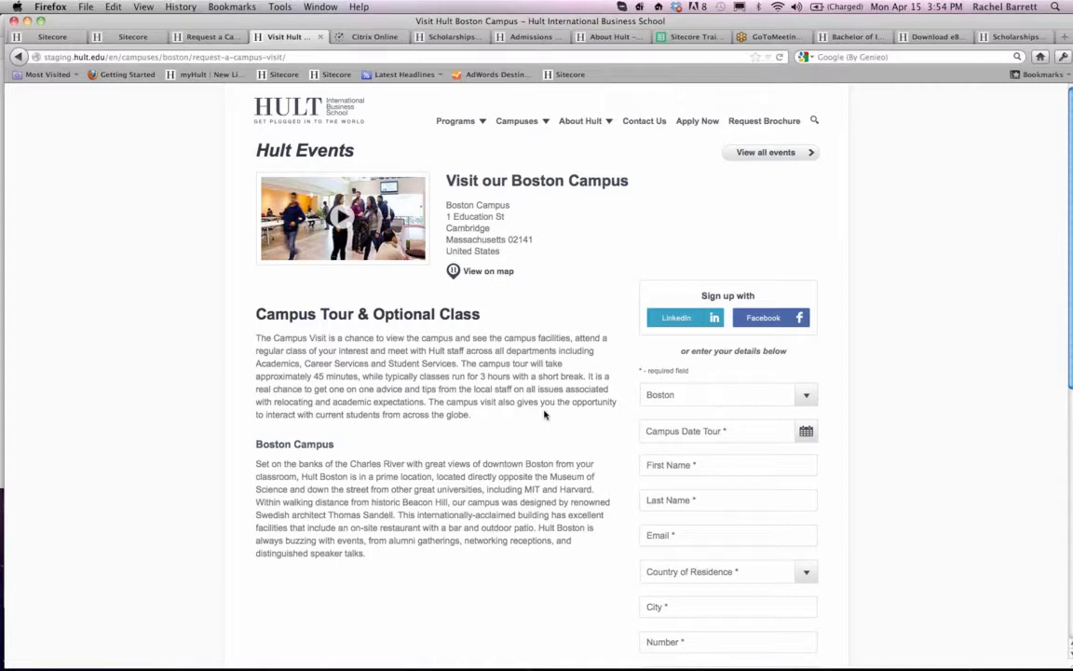
{"action": "mouse_move", "coordinate": [456, 120]}
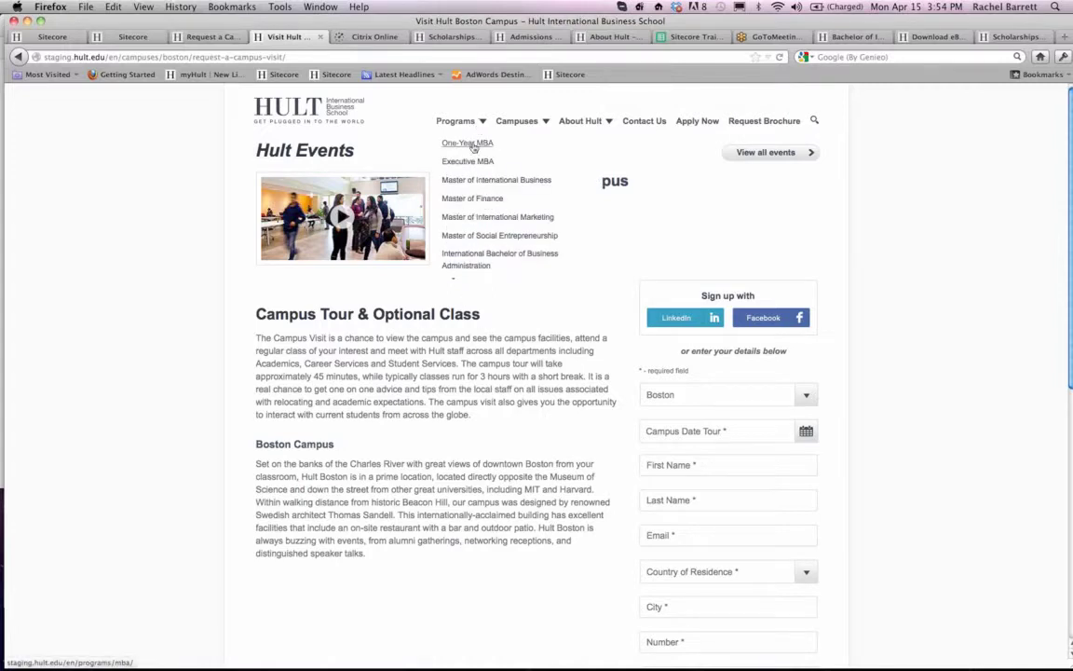
{"action": "mouse_move", "coordinate": [516, 121]}
{"action": "left_click", "coordinate": [514, 181]}
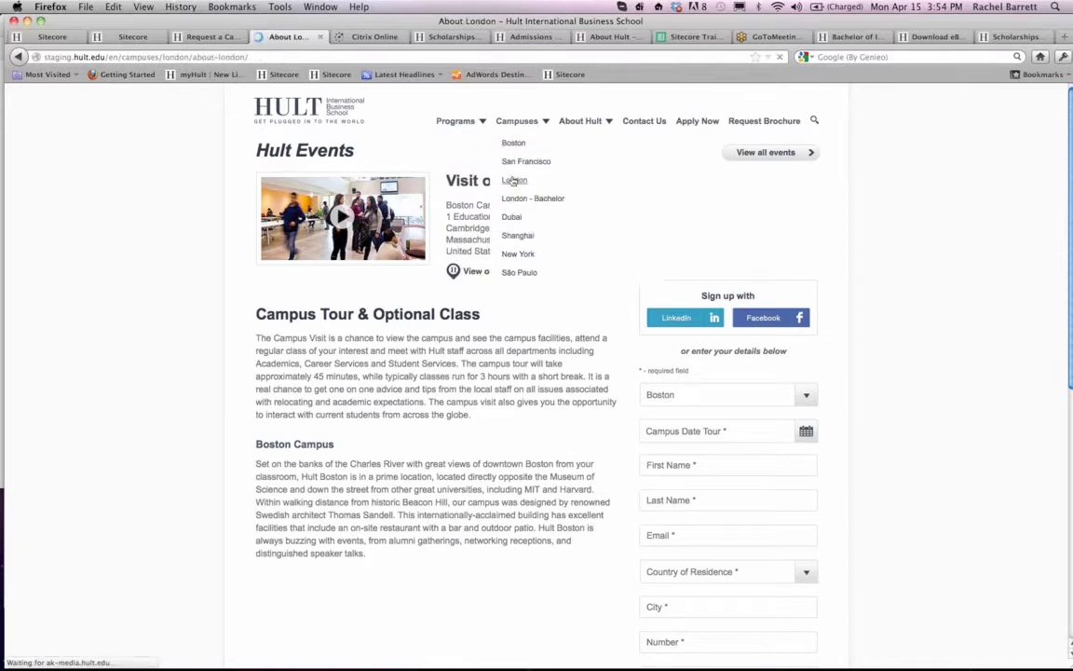
{"action": "mouse_move", "coordinate": [395, 176]}
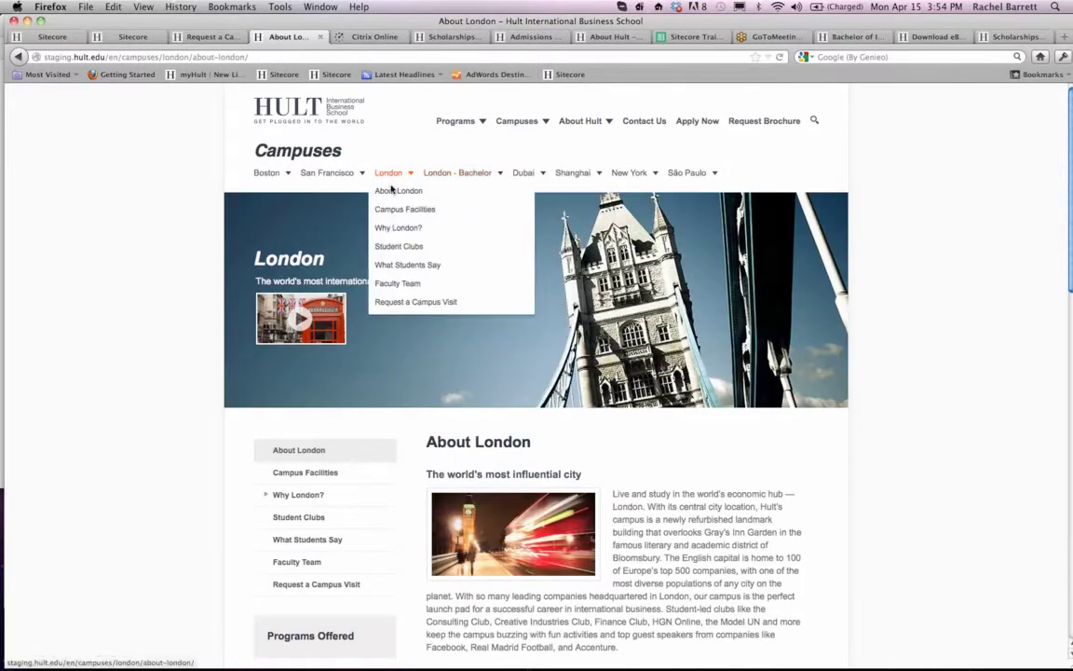
{"action": "left_click", "coordinate": [396, 303]}
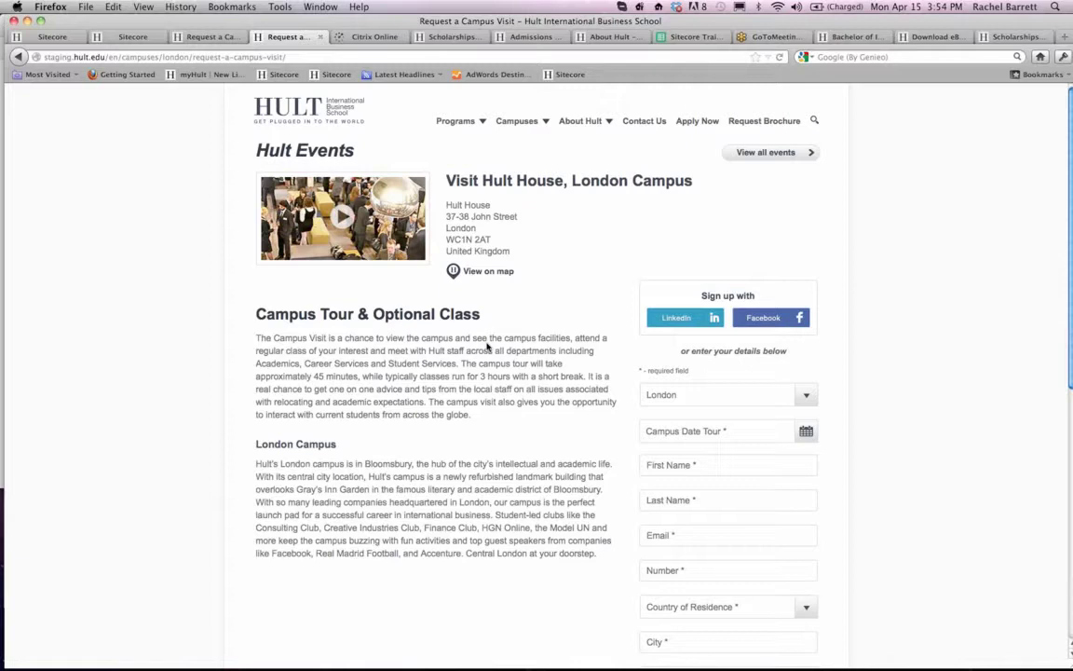
- Switch to Skype, search the contacts for the colleague's first name and open the conversation with them
{"action": "left_click", "coordinate": [56, 37]}
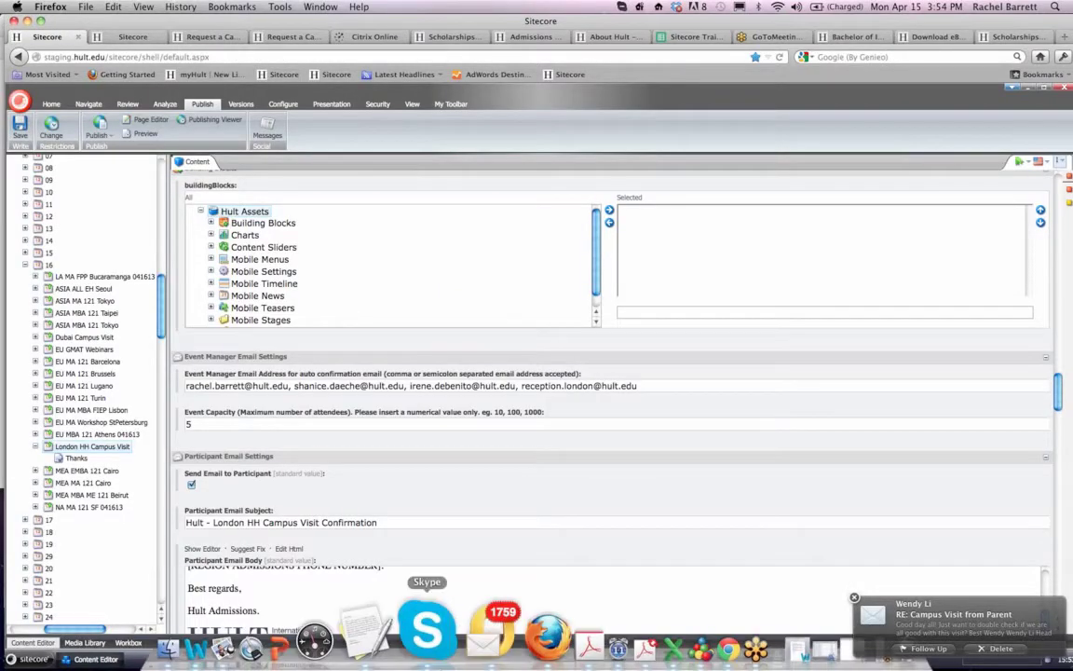
{"action": "left_click", "coordinate": [427, 626]}
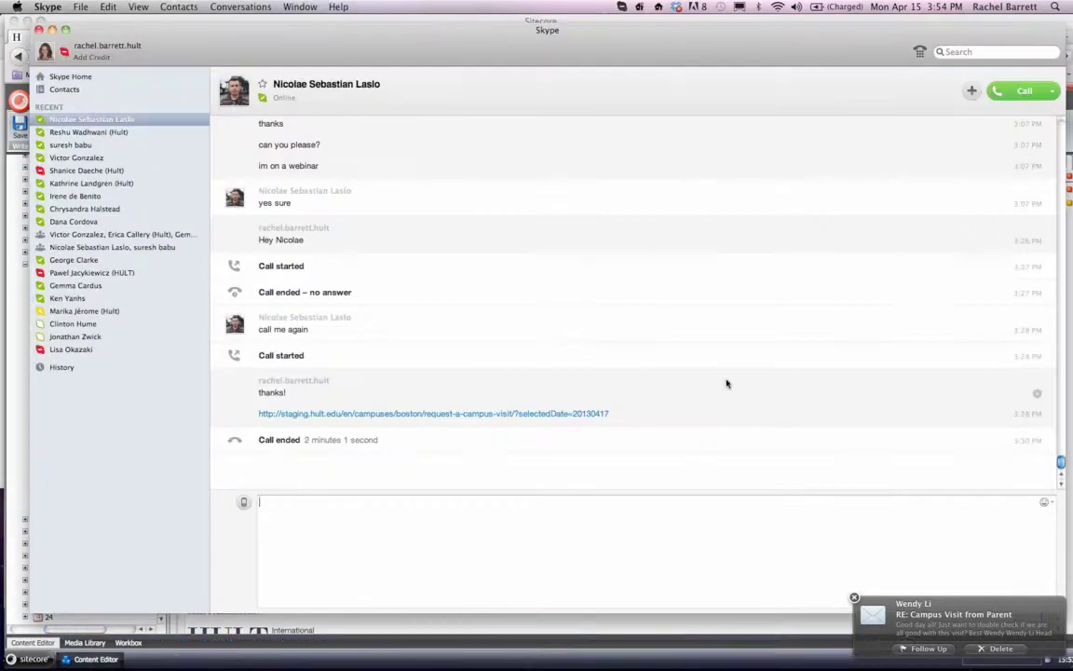
{"action": "mouse_move", "coordinate": [698, 667]}
{"action": "left_click", "coordinate": [683, 630]}
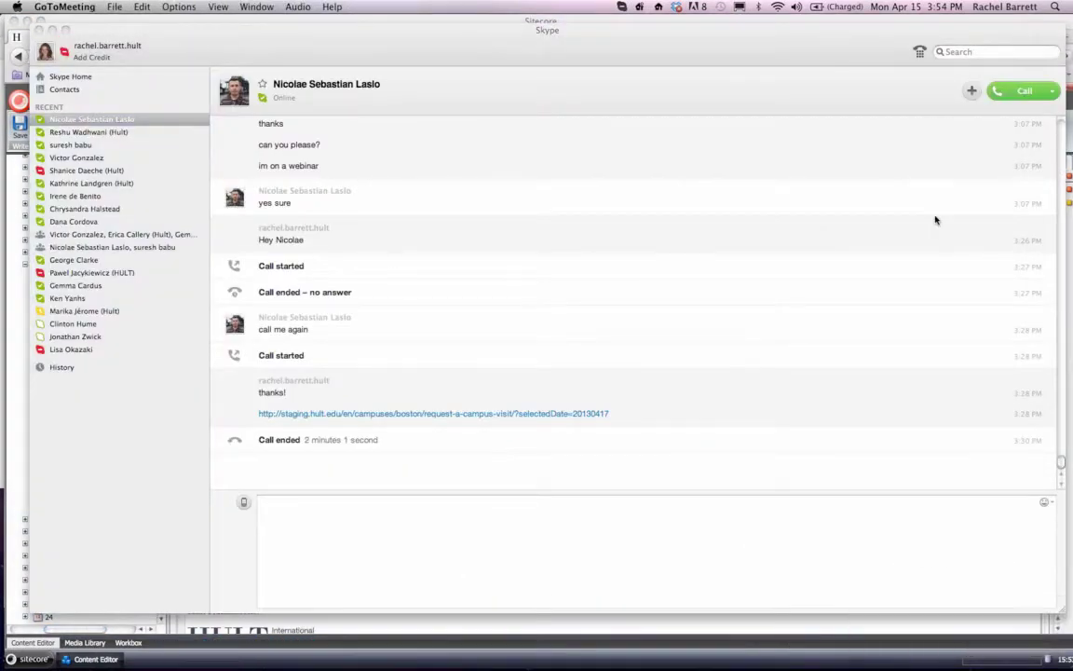
{"action": "mouse_move", "coordinate": [447, 667]}
{"action": "left_click", "coordinate": [455, 631]}
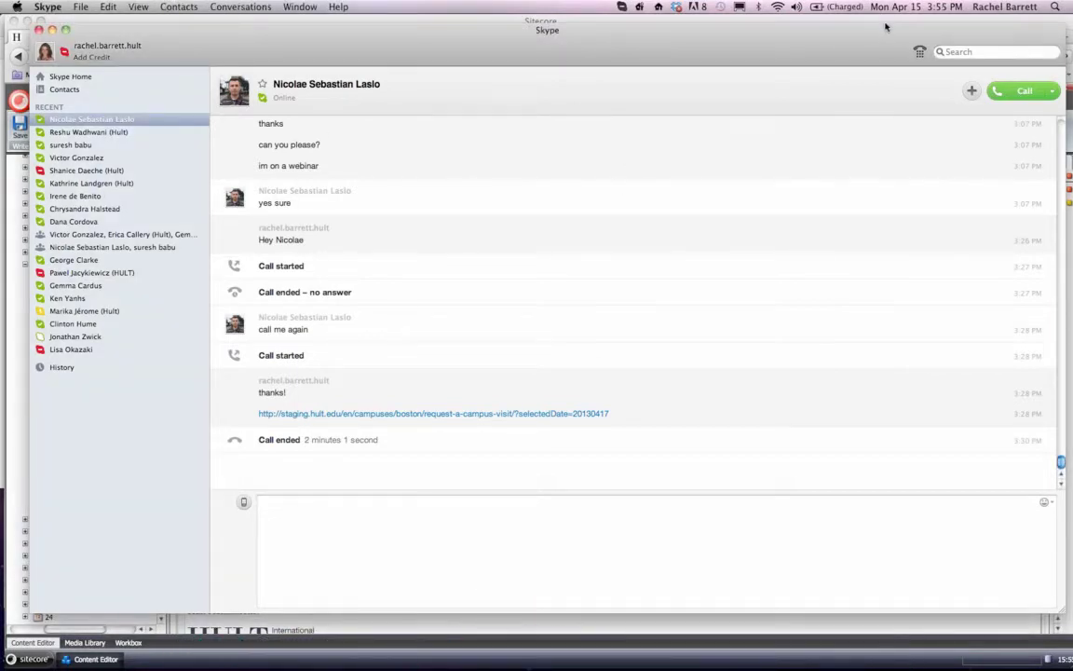
{"action": "left_click", "coordinate": [951, 49]}
{"action": "type", "text": "marco"}
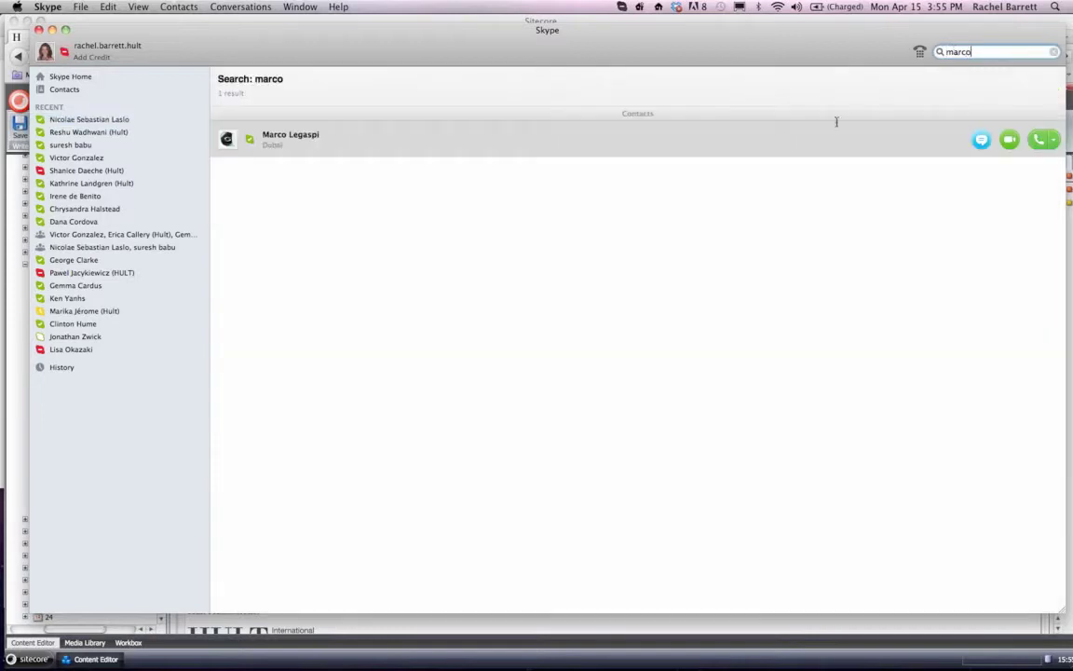
{"action": "double_click", "coordinate": [886, 136]}
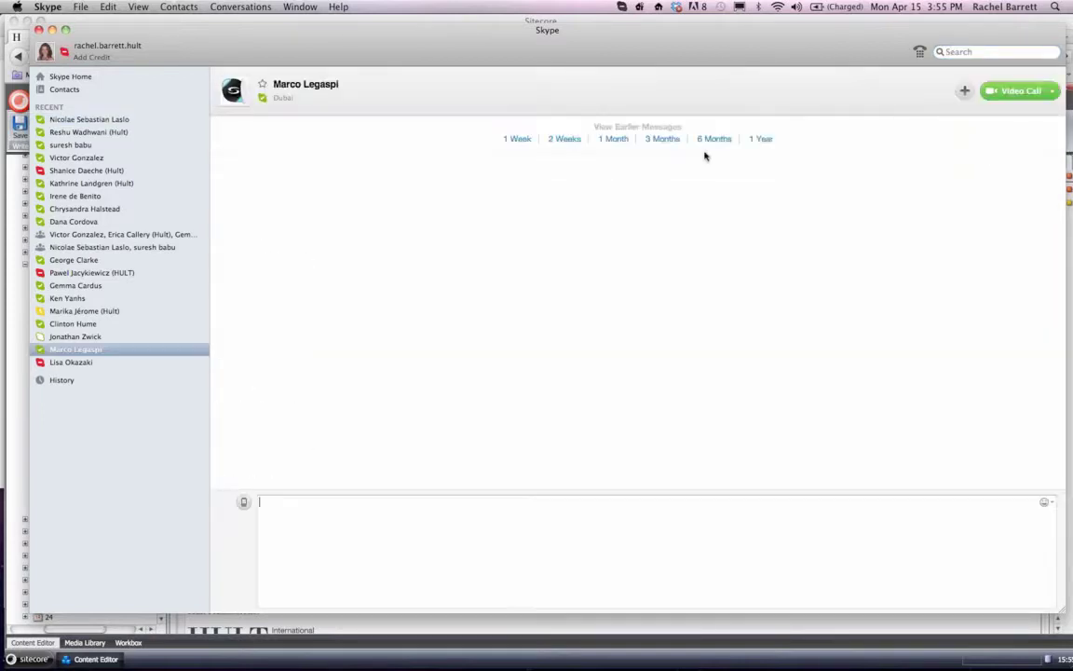
- Send the colleague a greeting by first name, followed by the message "Are you still here :)"
{"action": "type", "text": "Hey Marco"}
{"action": "key", "text": "Return"}
{"action": "type", "text": "Are you there"}
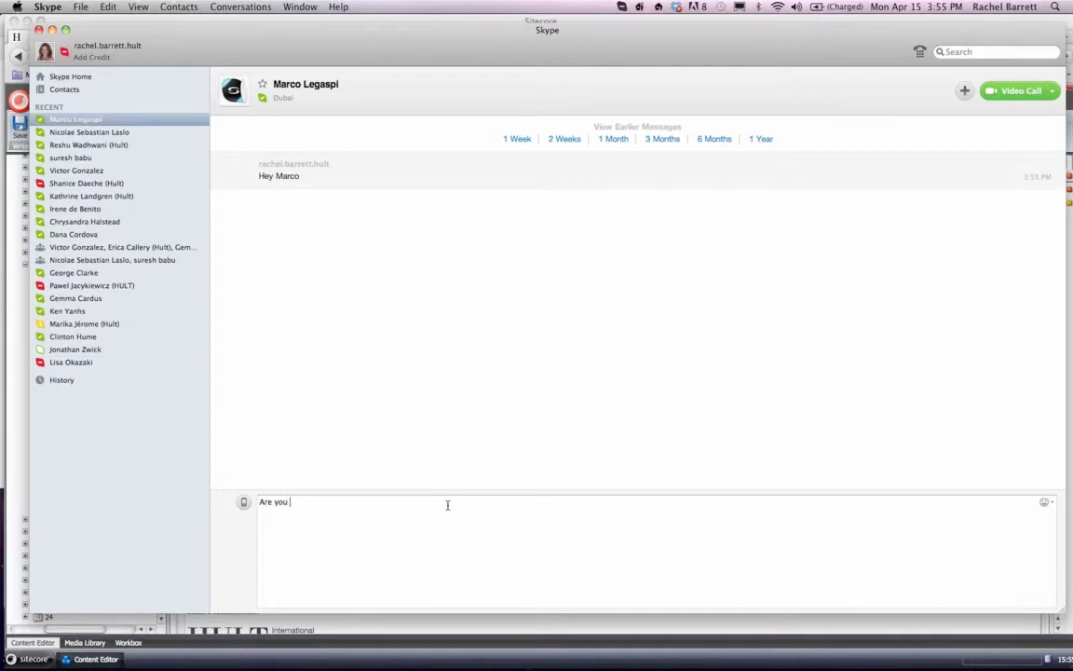
{"action": "key", "text": "BackSpace"}
{"action": "key", "text": "BackSpace"}
{"action": "key", "text": "BackSpace"}
{"action": "key", "text": "BackSpace"}
{"action": "key", "text": "BackSpace"}
{"action": "type", "text": "still here :)"}
{"action": "key", "text": "Return"}
- Send the follow-up message "Or have I bored you to tears?" in the same conversation
{"action": "type", "text": "Or have"}
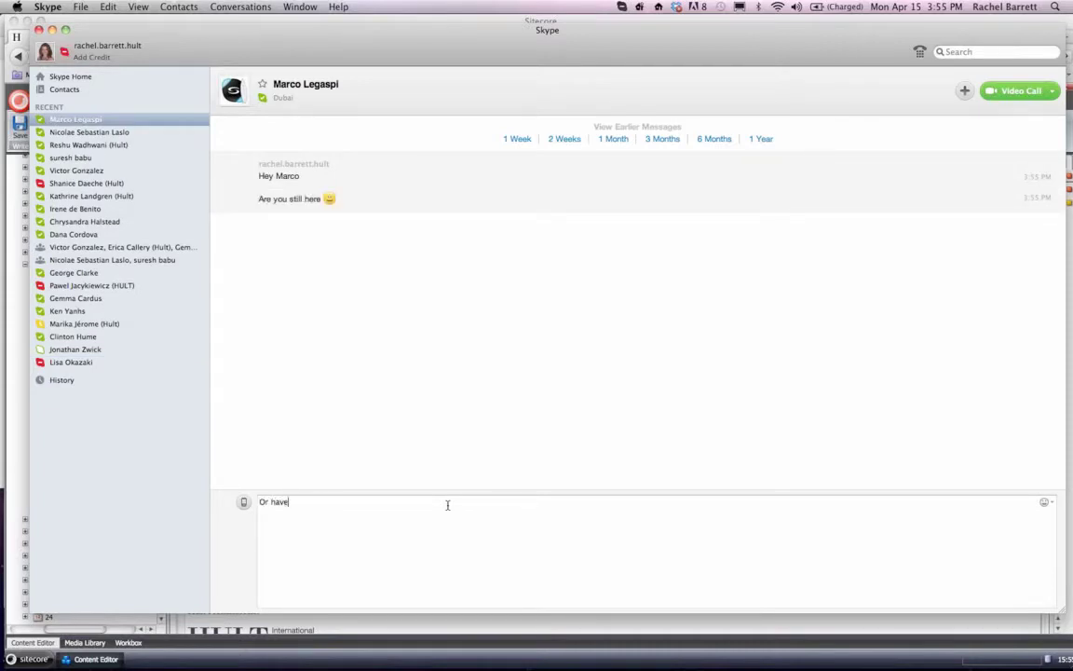
{"action": "type", "text": " I bored t"}
{"action": "key", "text": "BackSpace"}
{"action": "key", "text": "BackSpace"}
{"action": "type", "text": "you to tears?"}
{"action": "key", "text": "Return"}
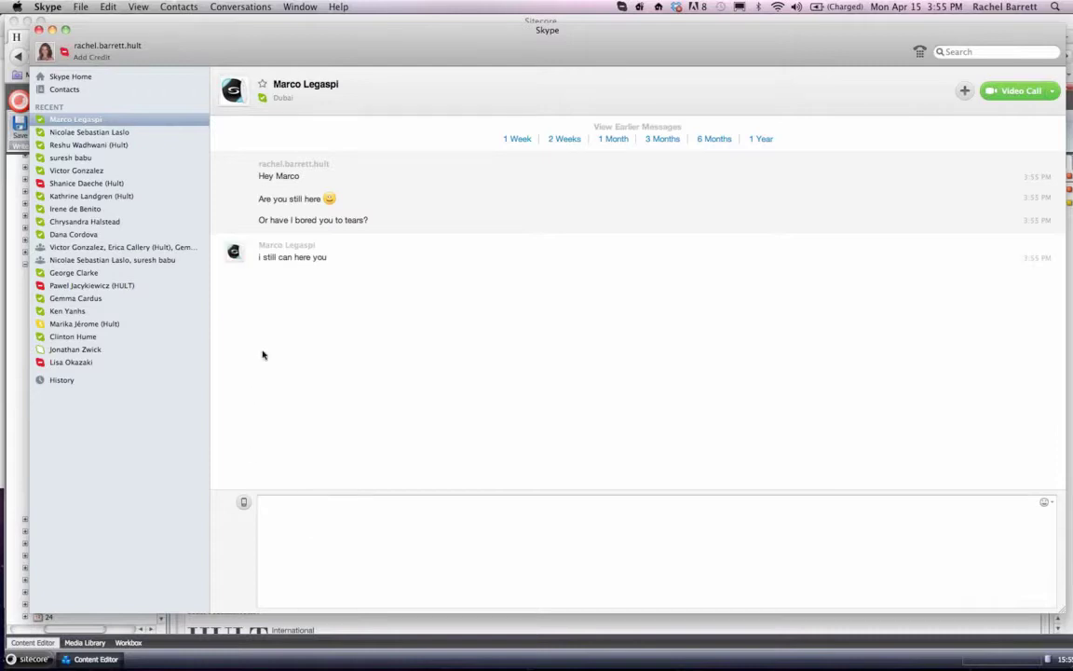
- Reply "cool" to the colleague in the open Skype conversation
{"action": "type", "text": "cool"}
{"action": "key", "text": "Return"}
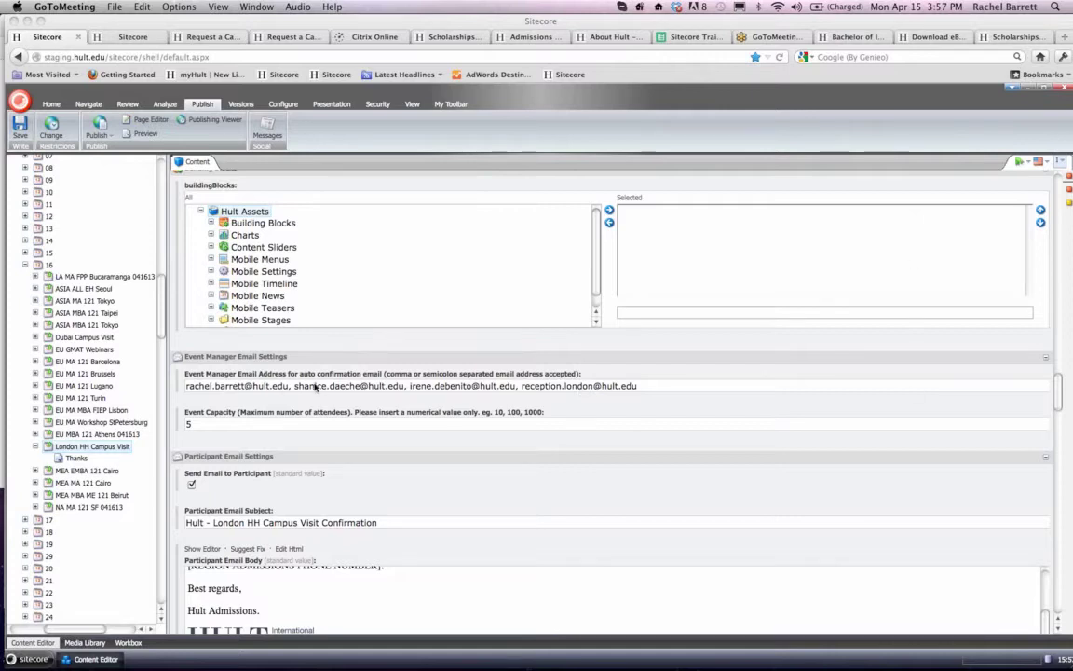
- Switch to Sitecore and review the London HH Campus Visit event's capacity setting, tour fields and form reports
{"action": "left_click", "coordinate": [197, 424]}
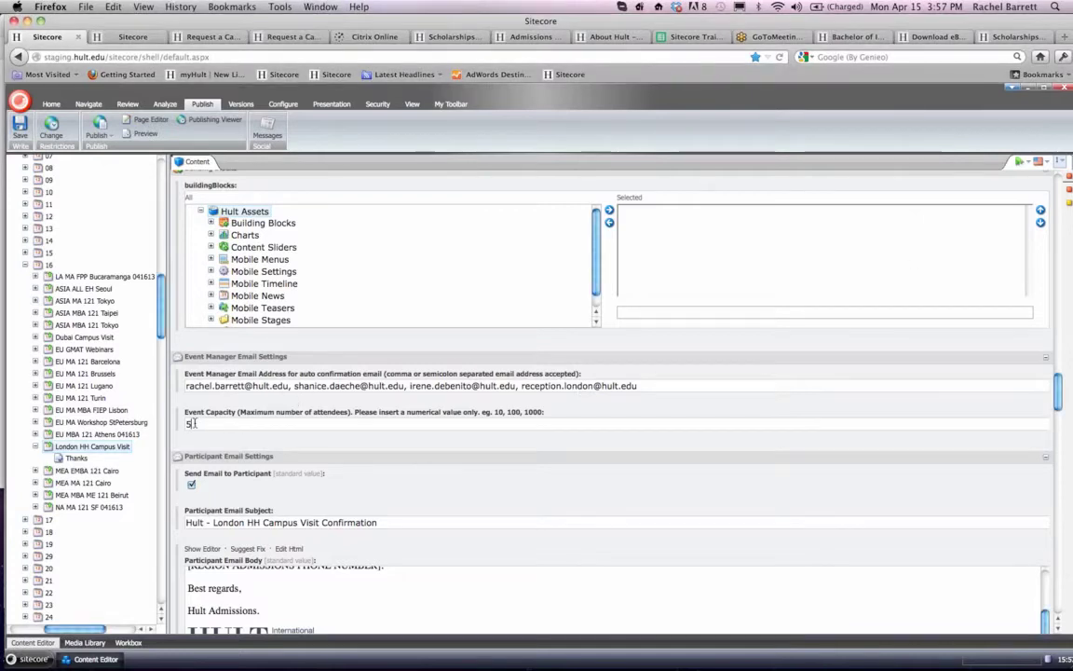
{"action": "scroll", "coordinate": [272, 397], "scroll_direction": "down", "scroll_amount": 10}
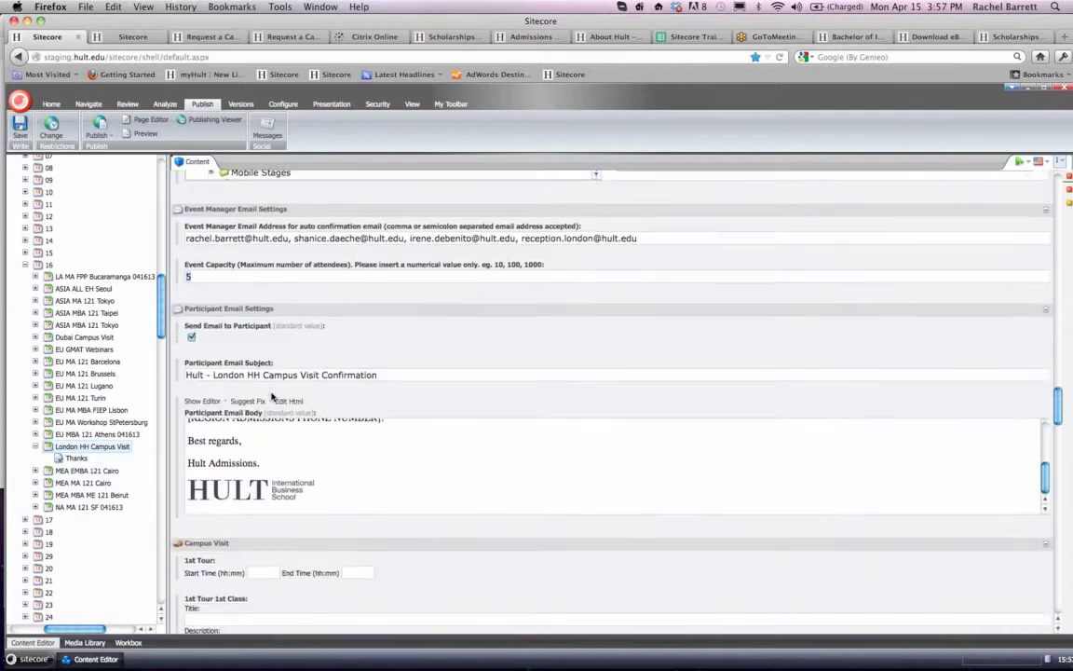
{"action": "scroll", "coordinate": [272, 396], "scroll_direction": "down", "scroll_amount": 5}
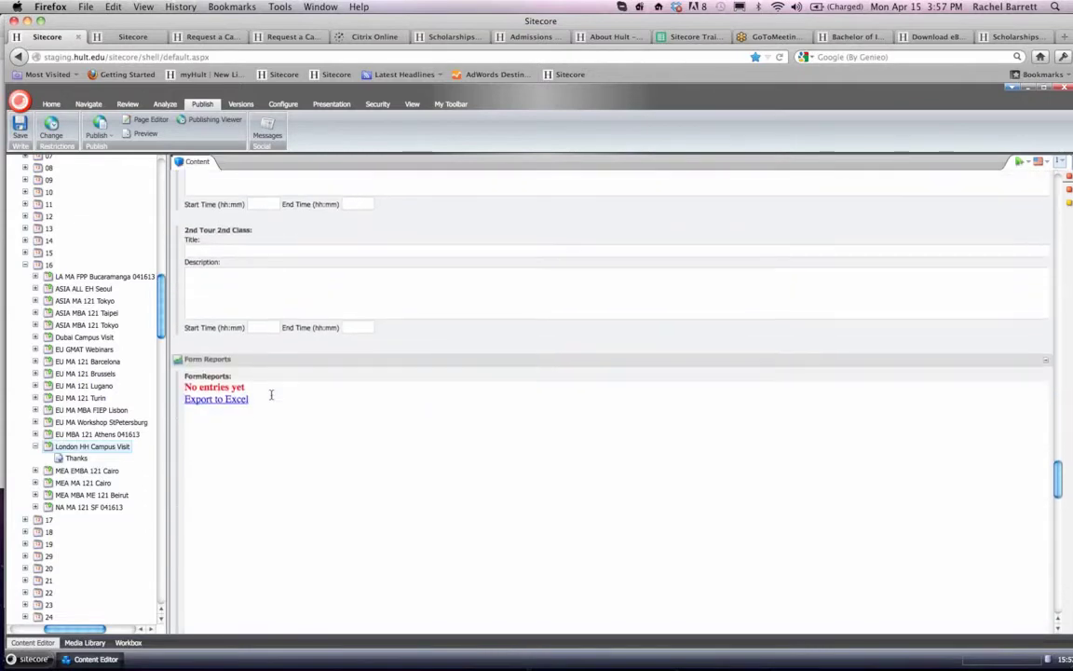
{"action": "scroll", "coordinate": [272, 397], "scroll_direction": "down", "scroll_amount": 3}
{"action": "scroll", "coordinate": [272, 397], "scroll_direction": "up", "scroll_amount": 4}
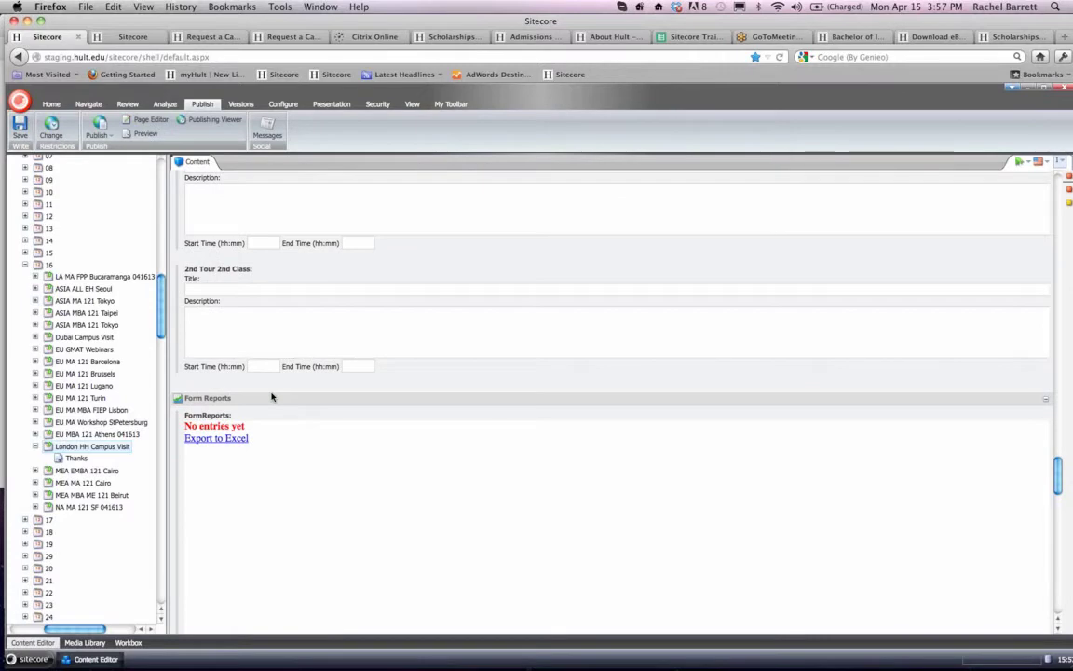
{"action": "scroll", "coordinate": [272, 397], "scroll_direction": "up", "scroll_amount": 10}
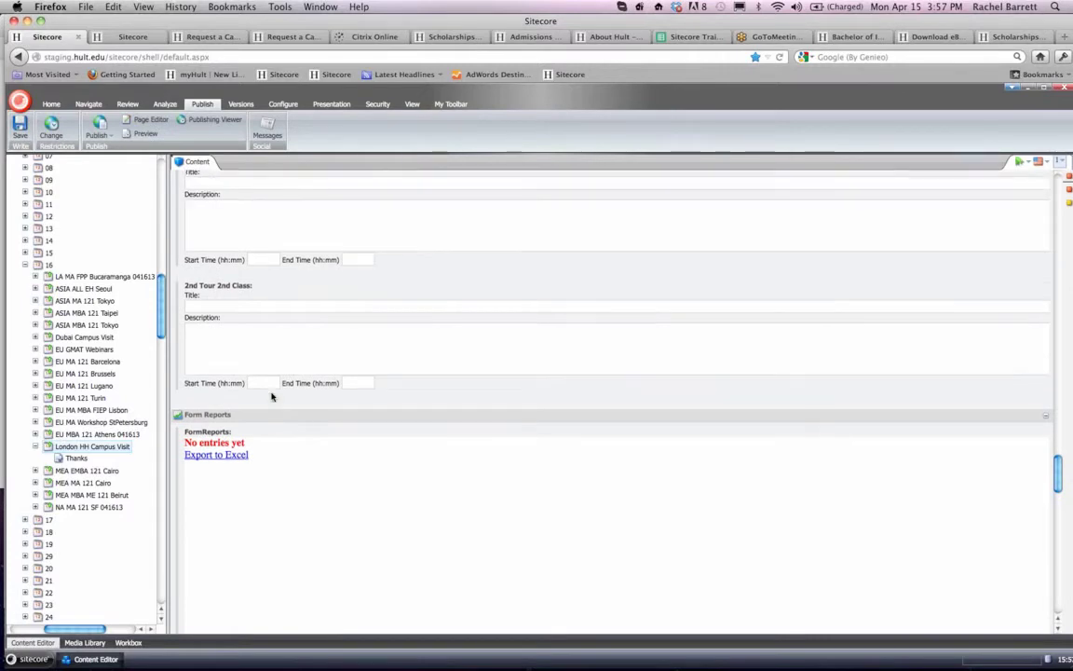
{"action": "scroll", "coordinate": [272, 397], "scroll_direction": "up", "scroll_amount": 5}
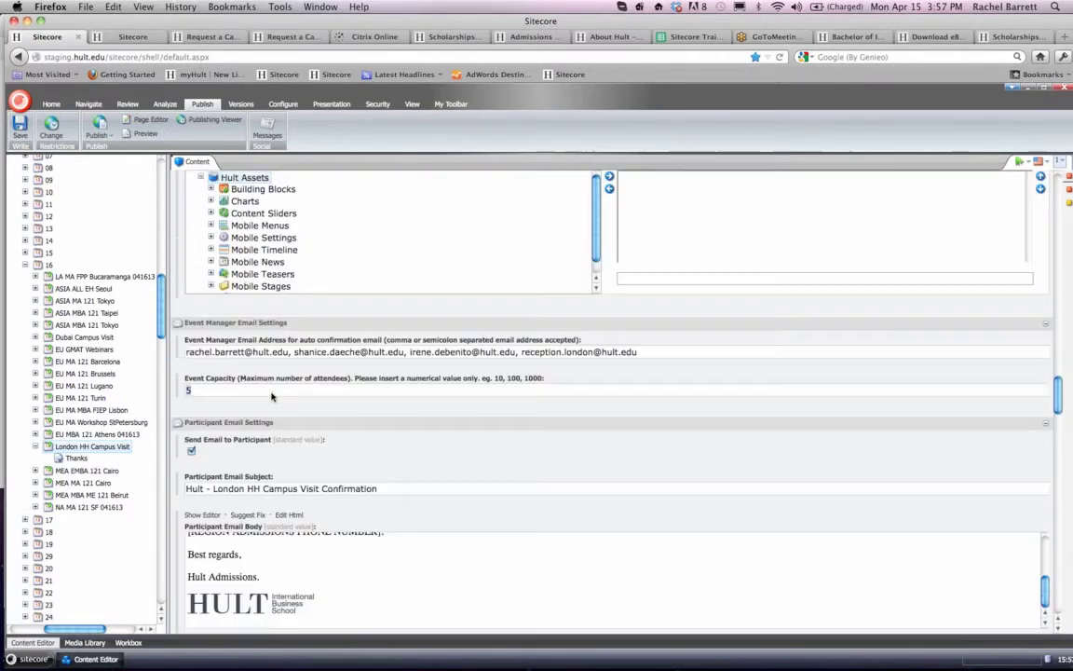